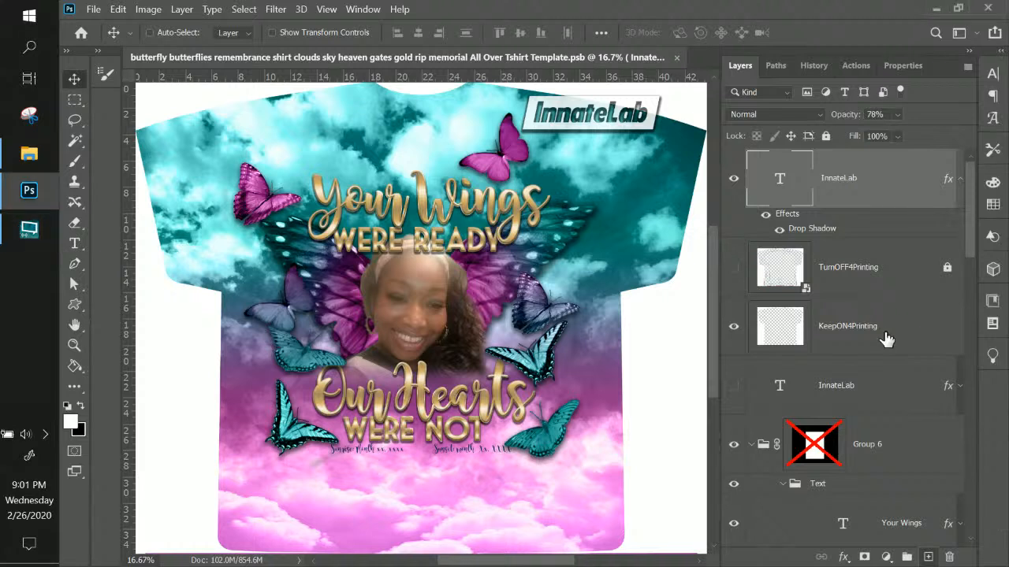
Select the KeepON4Printing, TurnOFF4Printing, Group 1 and Slate Mask layers in turn
{"action": "left_click", "coordinate": [886, 339]}
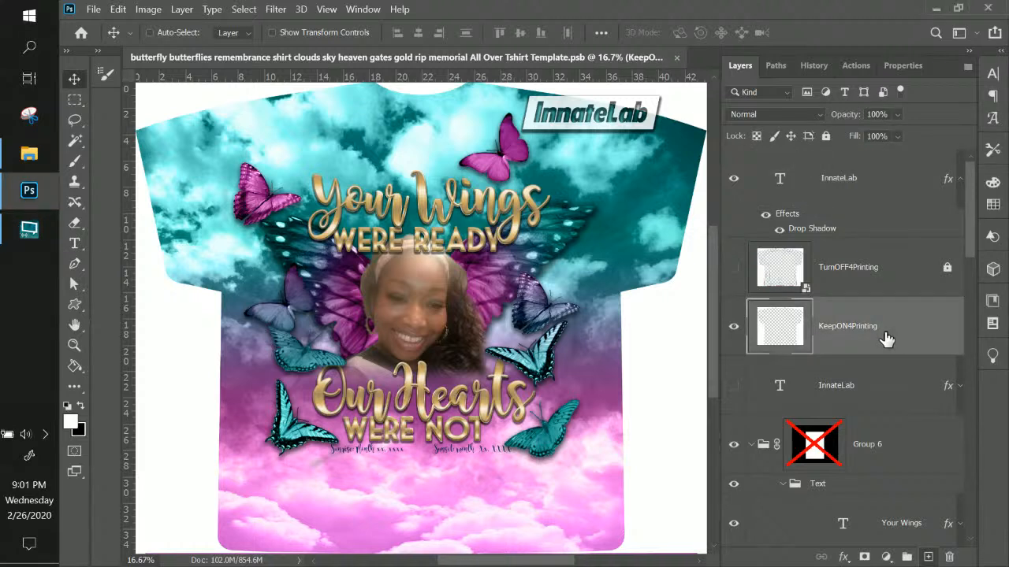
{"action": "left_click", "coordinate": [865, 268]}
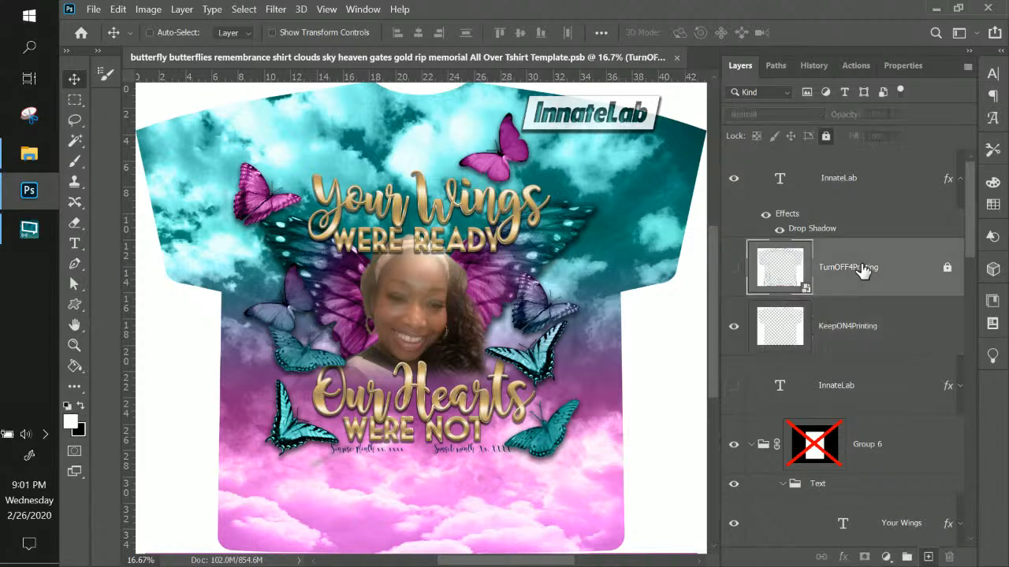
{"action": "scroll", "coordinate": [863, 305], "scroll_direction": "down", "scroll_amount": 10}
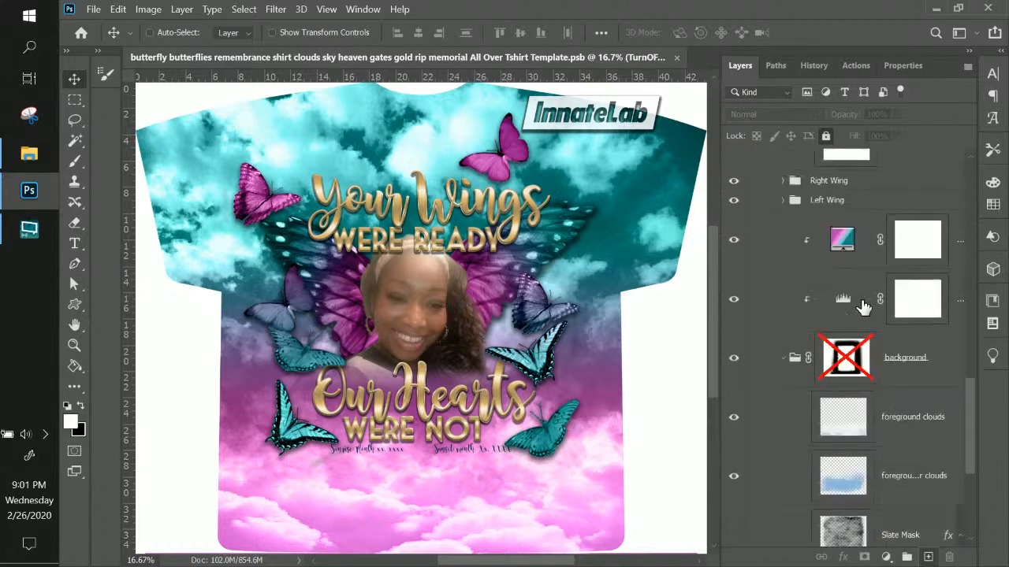
{"action": "scroll", "coordinate": [863, 305], "scroll_direction": "down", "scroll_amount": 5}
{"action": "scroll", "coordinate": [863, 305], "scroll_direction": "up", "scroll_amount": 5}
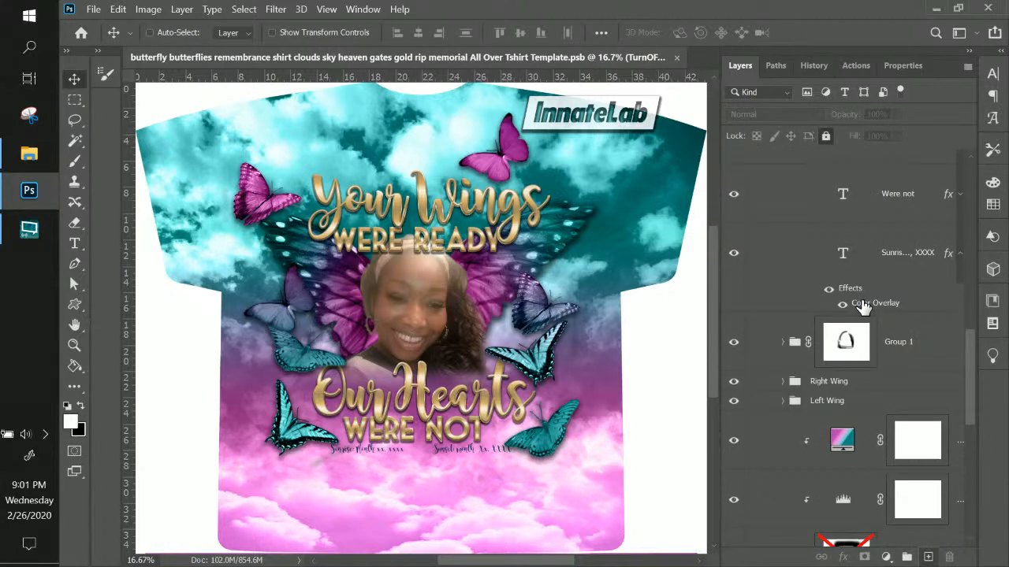
{"action": "left_click", "coordinate": [916, 350]}
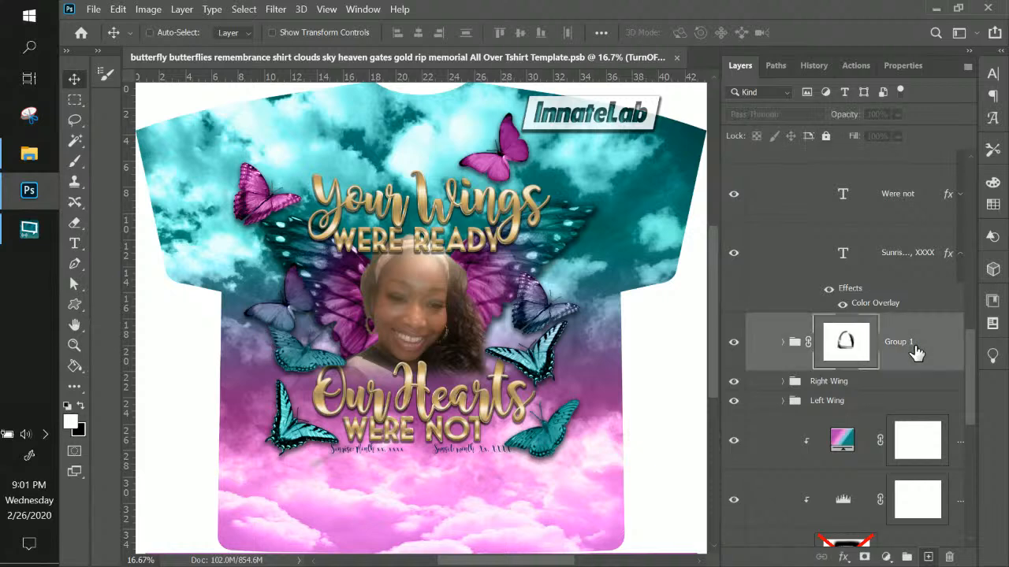
{"action": "scroll", "coordinate": [915, 353], "scroll_direction": "down", "scroll_amount": 2}
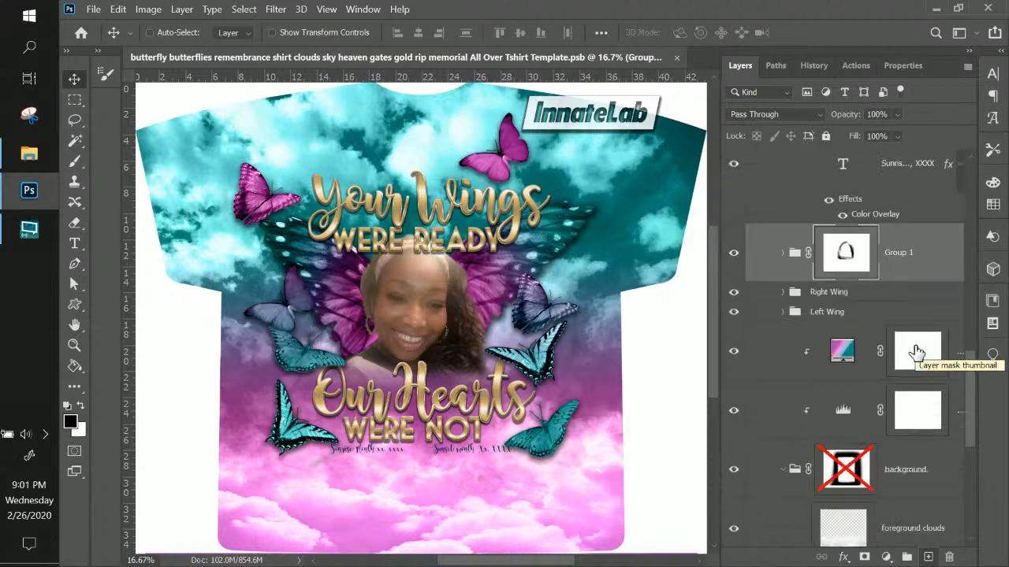
{"action": "scroll", "coordinate": [916, 352], "scroll_direction": "down", "scroll_amount": 4}
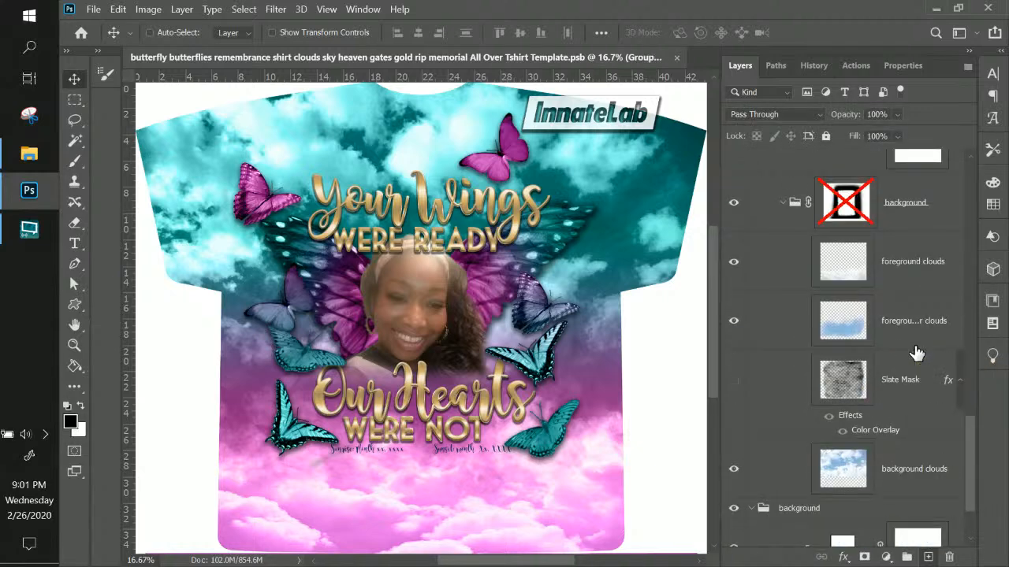
{"action": "scroll", "coordinate": [916, 353], "scroll_direction": "down", "scroll_amount": 2}
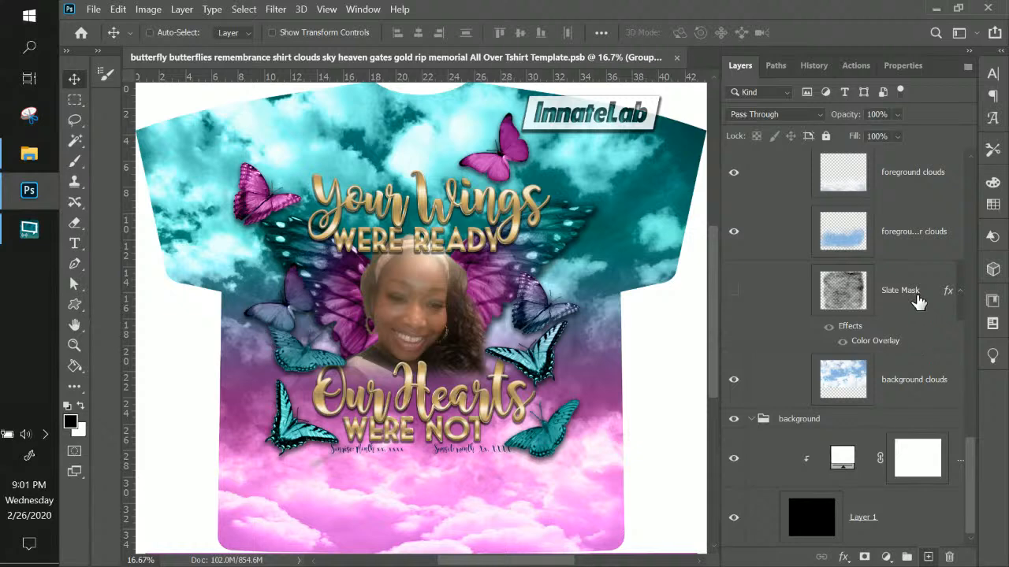
{"action": "left_click", "coordinate": [922, 297]}
{"action": "scroll", "coordinate": [971, 420], "scroll_direction": "up", "scroll_amount": 6}
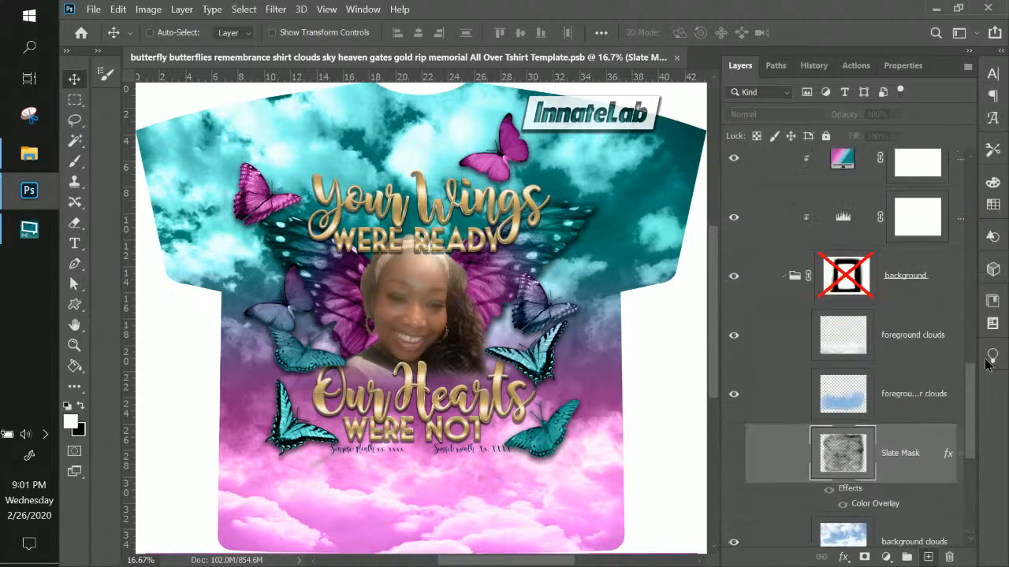
Scroll through the Layers panel, then launch Google Chrome from the Start menu
{"action": "left_click_drag", "start_coordinate": [986, 393], "coordinate": [971, 180]}
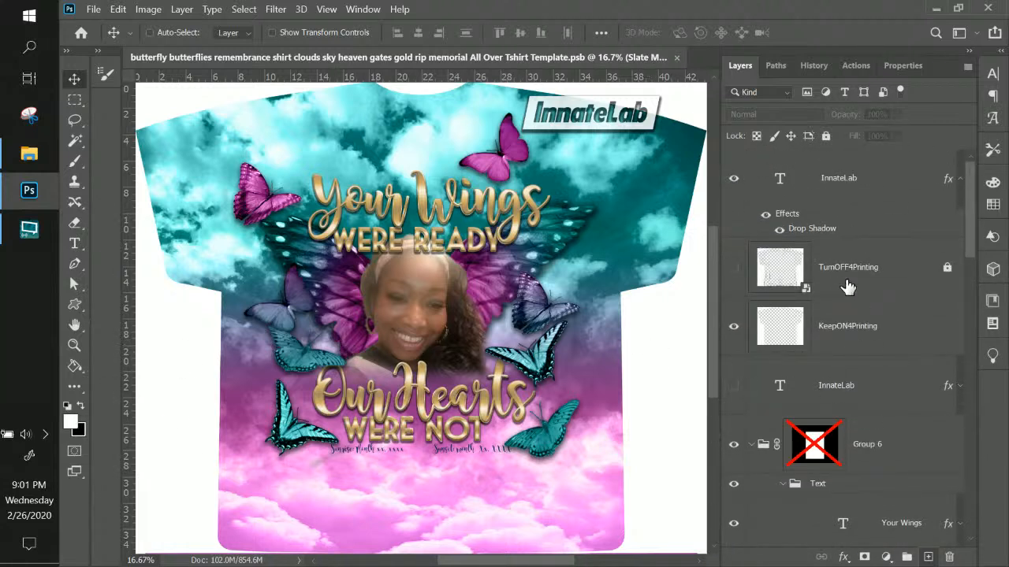
{"action": "left_click_drag", "start_coordinate": [974, 225], "coordinate": [971, 255]}
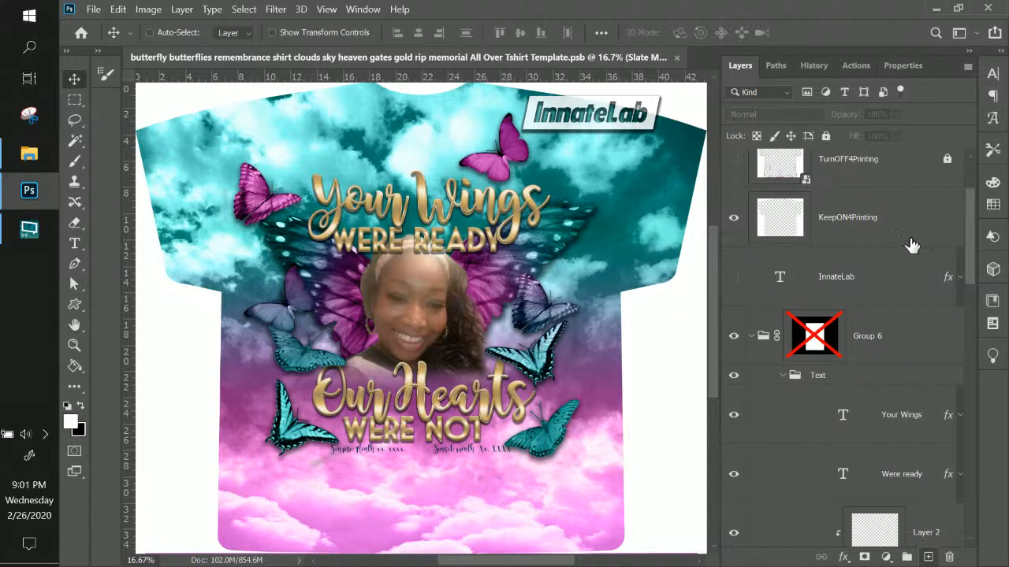
{"action": "left_click_drag", "start_coordinate": [970, 231], "coordinate": [968, 404]}
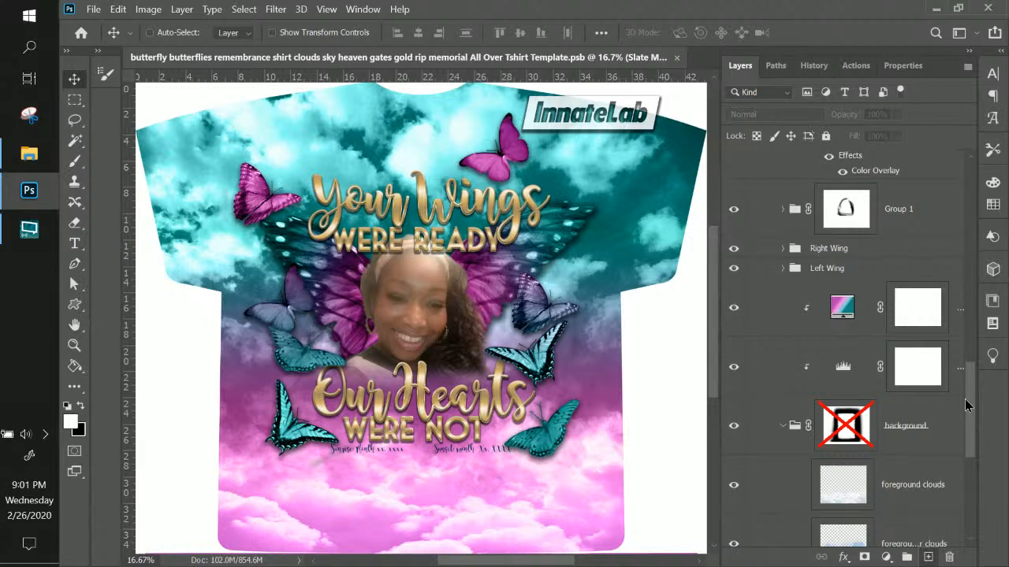
{"action": "left_click_drag", "start_coordinate": [966, 405], "coordinate": [969, 432]}
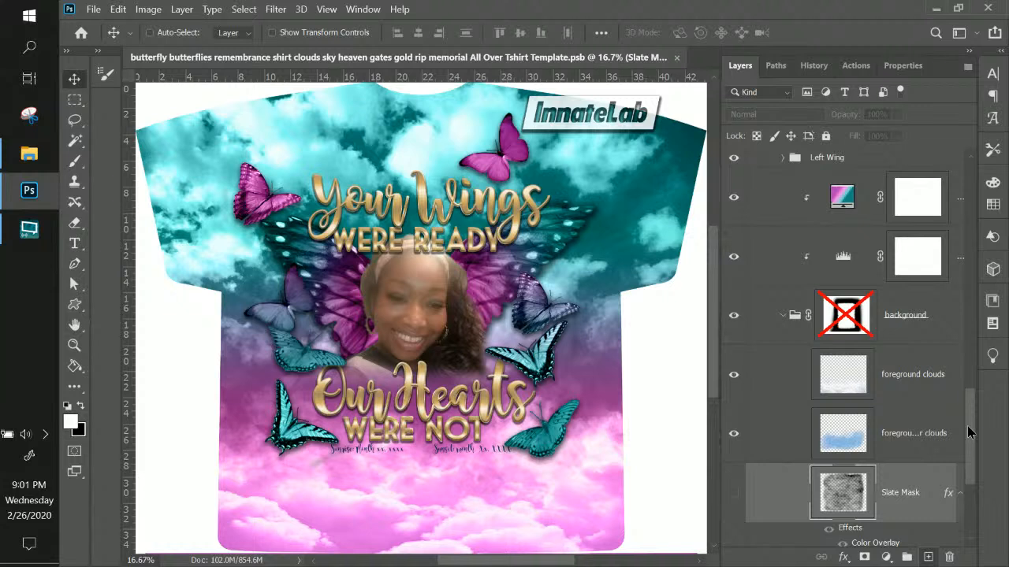
{"action": "left_click_drag", "start_coordinate": [969, 433], "coordinate": [971, 482]}
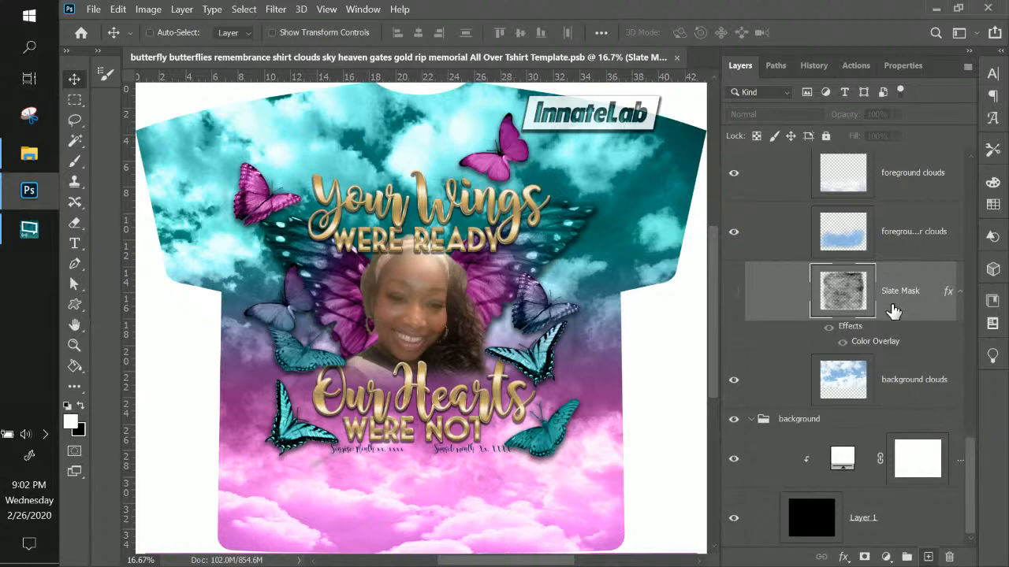
{"action": "scroll", "coordinate": [893, 323], "scroll_direction": "up", "scroll_amount": 5}
{"action": "scroll", "coordinate": [893, 323], "scroll_direction": "up", "scroll_amount": 3}
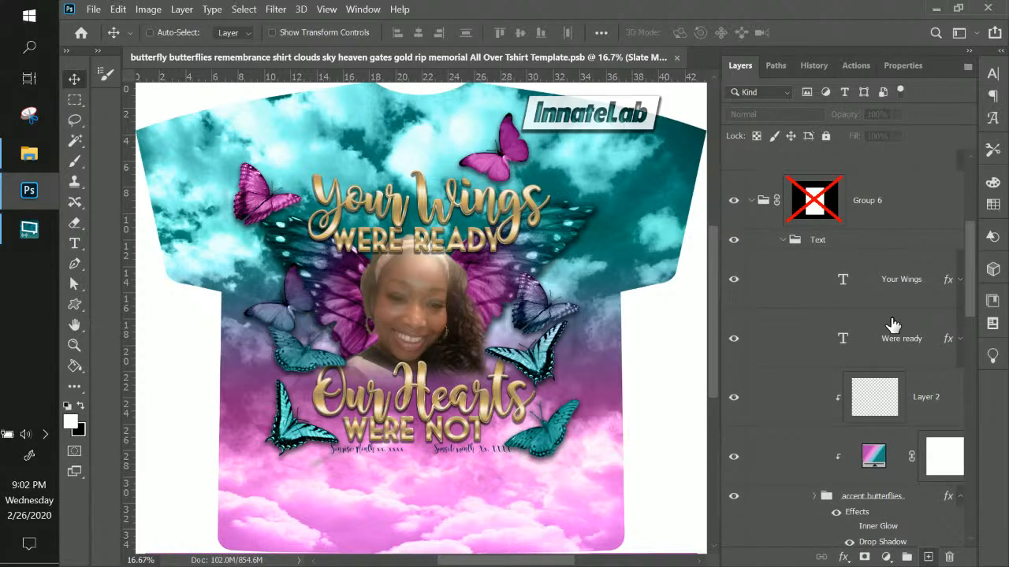
{"action": "left_click", "coordinate": [29, 16]}
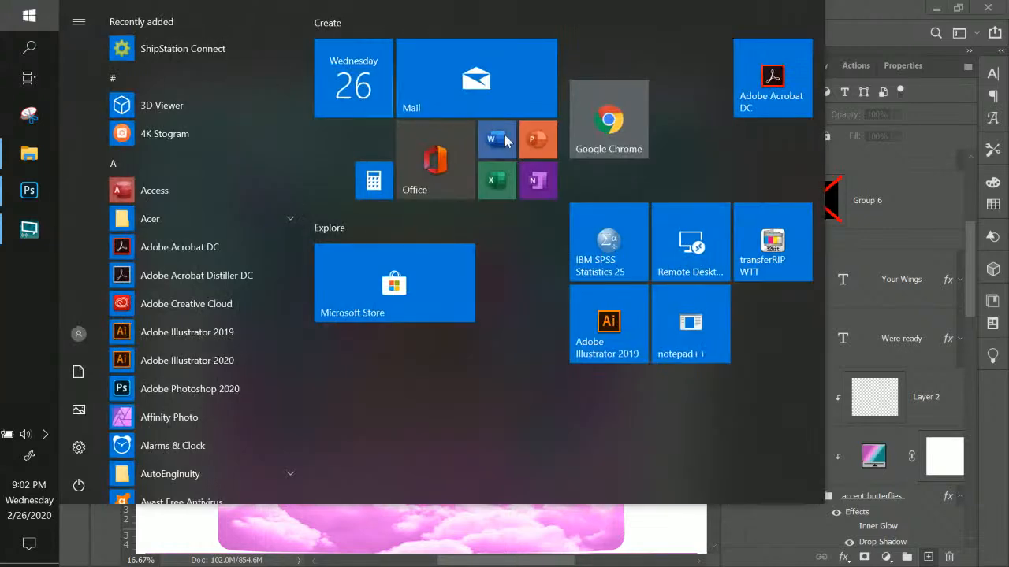
{"action": "left_click", "coordinate": [628, 133]}
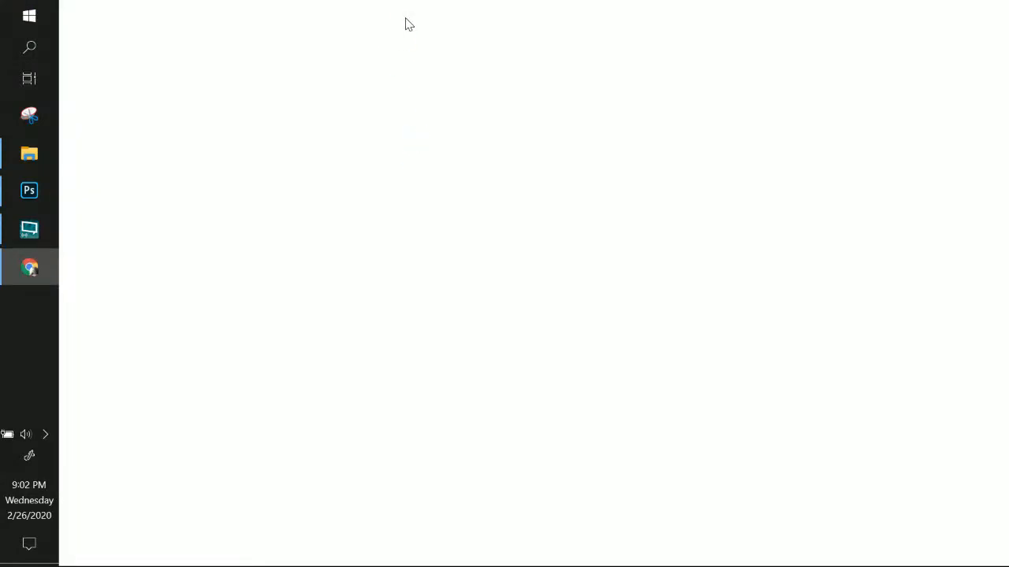
Drag the Chrome window aside to reveal Photoshop behind it
{"action": "left_click_drag", "start_coordinate": [402, 4], "coordinate": [1008, 36]}
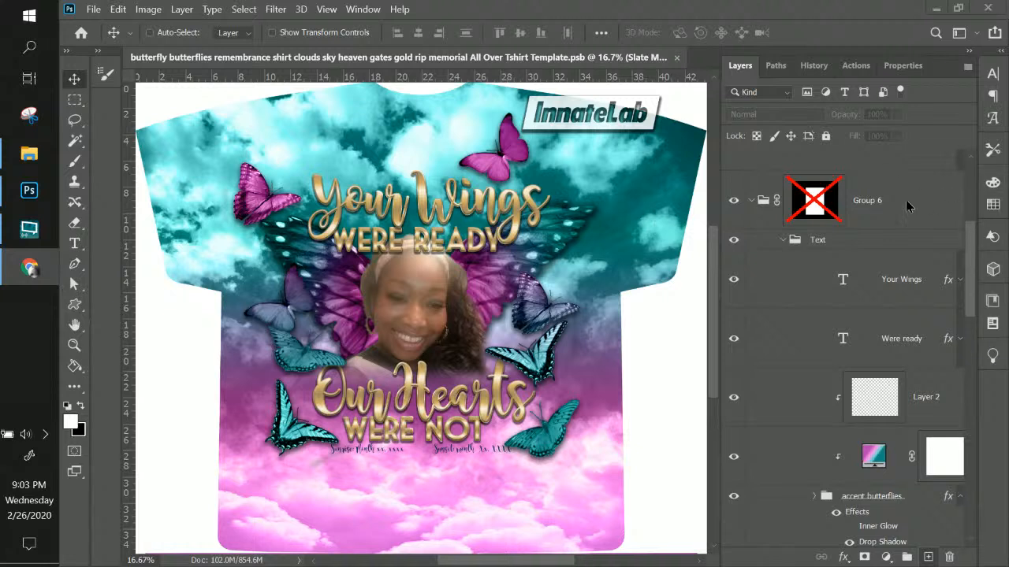
Bring Photoshop to the front and select the Group 6 photo placeholder group
{"action": "left_click", "coordinate": [777, 205]}
{"action": "left_click", "coordinate": [36, 195]}
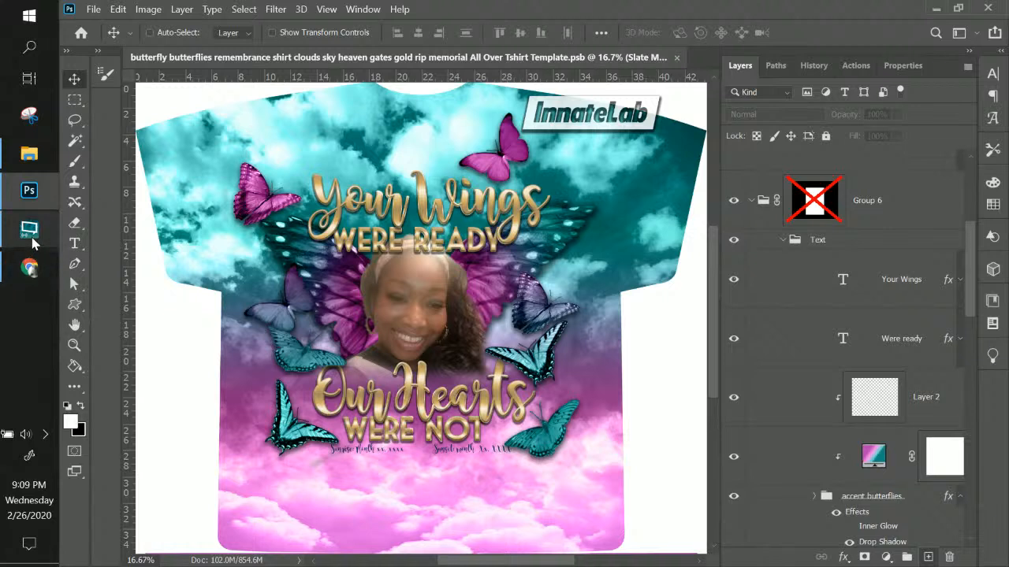
{"action": "left_click", "coordinate": [889, 221]}
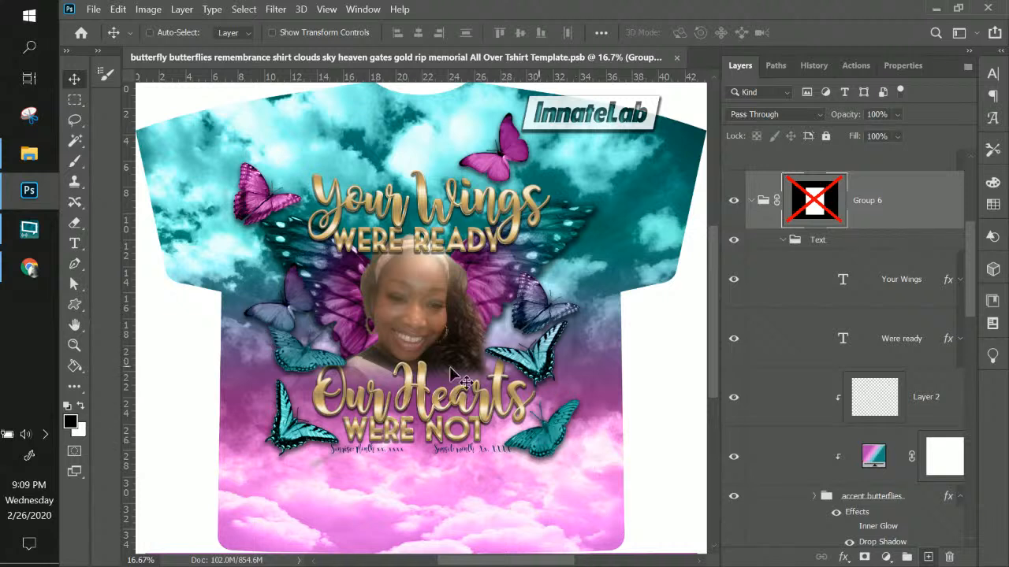
{"action": "left_click", "coordinate": [30, 268]}
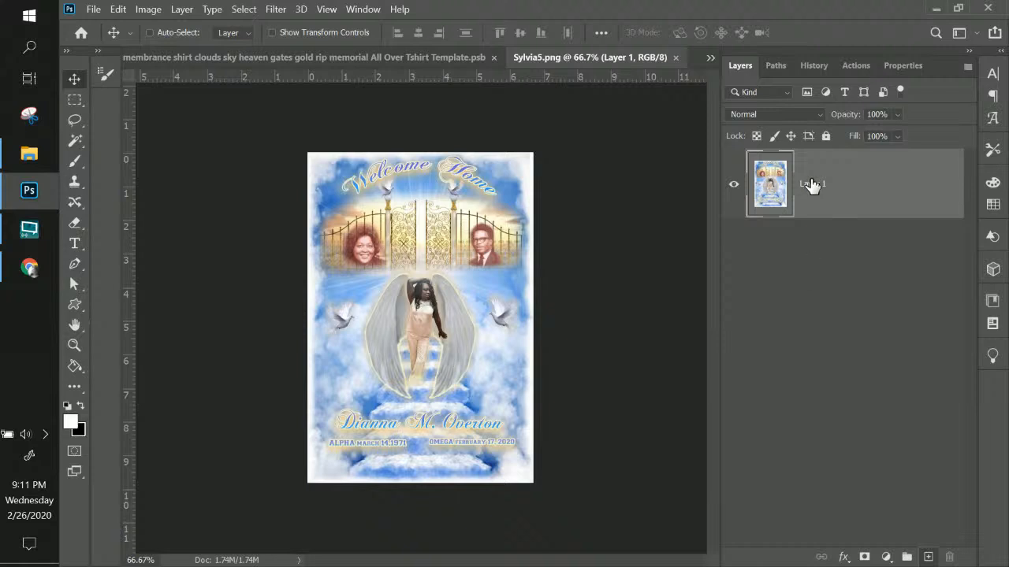
View the opened Sylvia5.png at 100% actual size
{"action": "key", "text": "ctrl+1"}
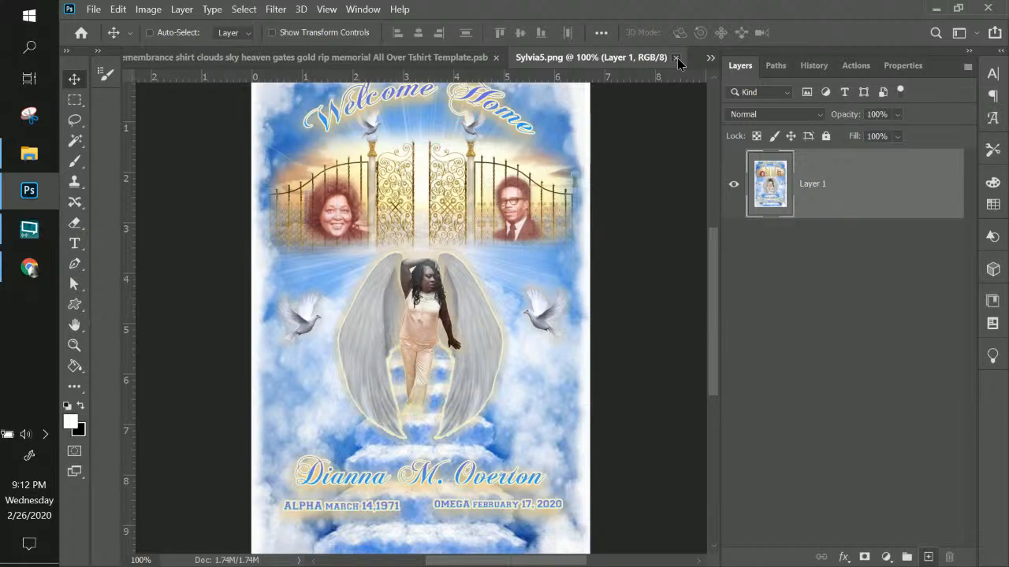
Close the Sylvia5.png document and expand the Right Wing group
{"action": "left_click", "coordinate": [677, 58]}
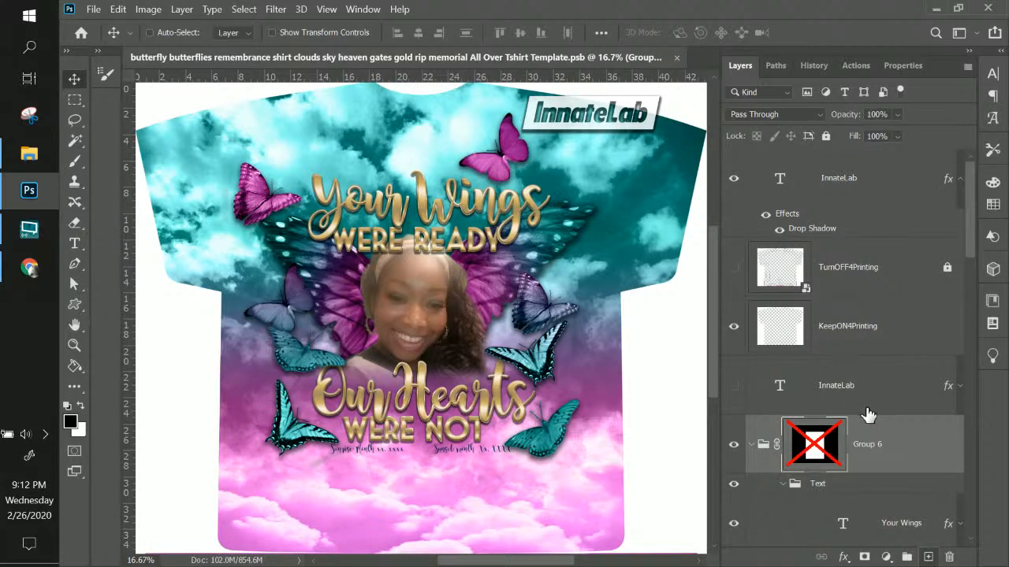
{"action": "scroll", "coordinate": [867, 414], "scroll_direction": "down", "scroll_amount": 2}
{"action": "scroll", "coordinate": [867, 415], "scroll_direction": "up", "scroll_amount": 2}
{"action": "scroll", "coordinate": [929, 326], "scroll_direction": "down", "scroll_amount": 10}
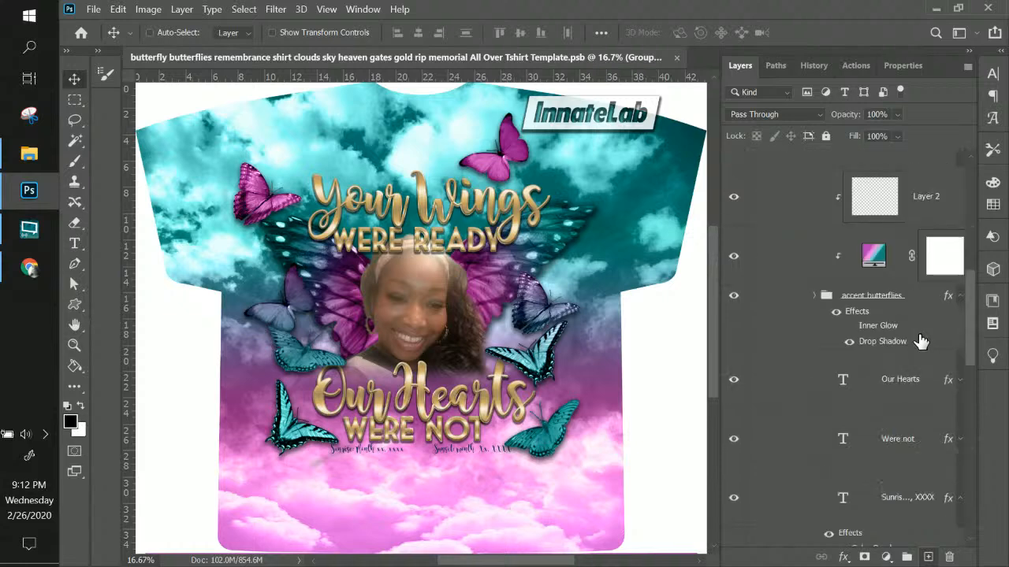
{"action": "scroll", "coordinate": [919, 339], "scroll_direction": "down", "scroll_amount": 1}
{"action": "scroll", "coordinate": [919, 339], "scroll_direction": "up", "scroll_amount": 6}
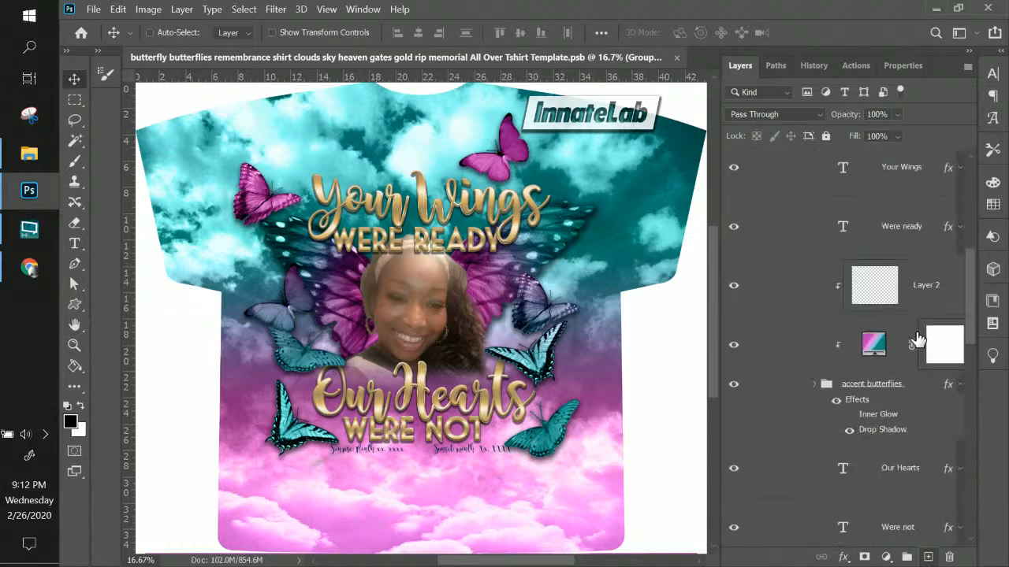
{"action": "scroll", "coordinate": [919, 339], "scroll_direction": "down", "scroll_amount": 5}
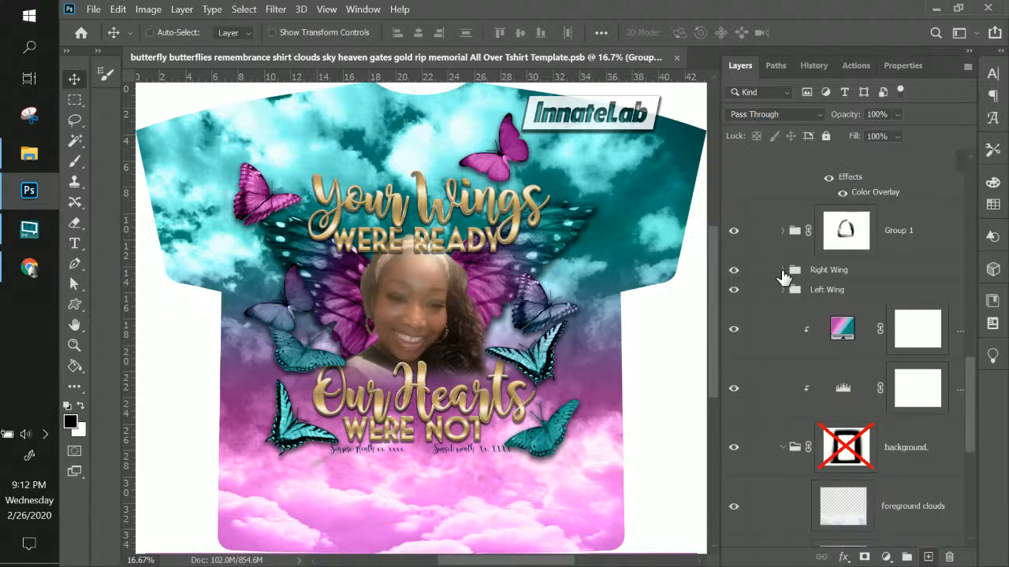
{"action": "left_click", "coordinate": [783, 270]}
Hide the right wing's colour gradient, keeping the butterfly wing layer visible
{"action": "scroll", "coordinate": [804, 341], "scroll_direction": "down", "scroll_amount": 5}
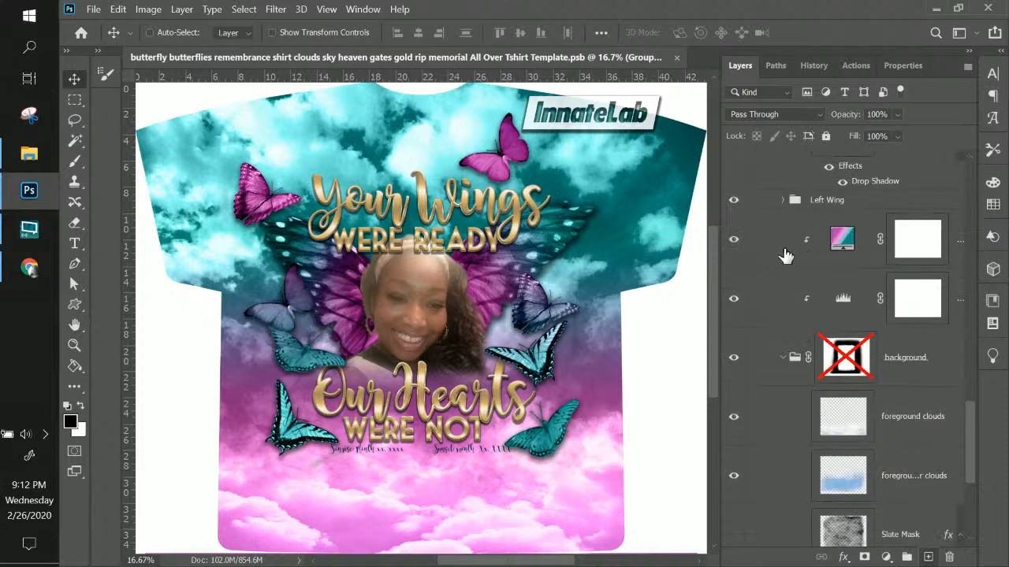
{"action": "scroll", "coordinate": [792, 261], "scroll_direction": "up", "scroll_amount": 3}
{"action": "scroll", "coordinate": [796, 268], "scroll_direction": "up", "scroll_amount": 2}
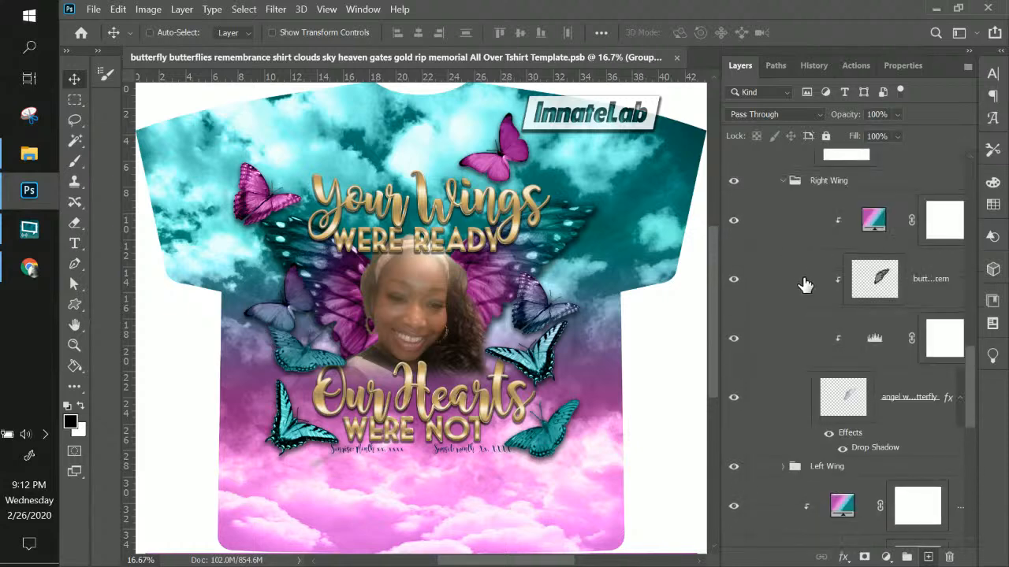
{"action": "left_click", "coordinate": [885, 281]}
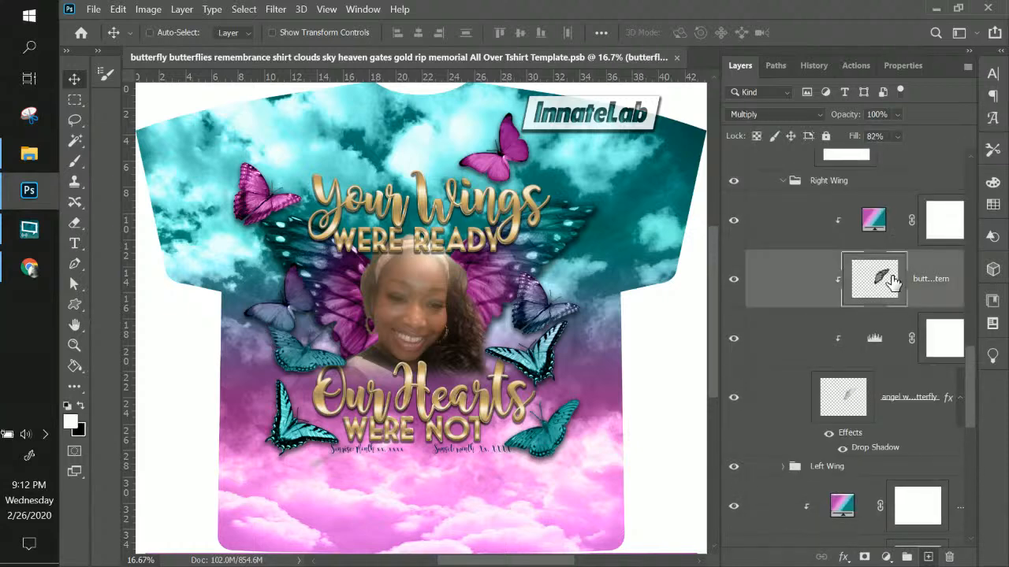
{"action": "left_click", "coordinate": [733, 281]}
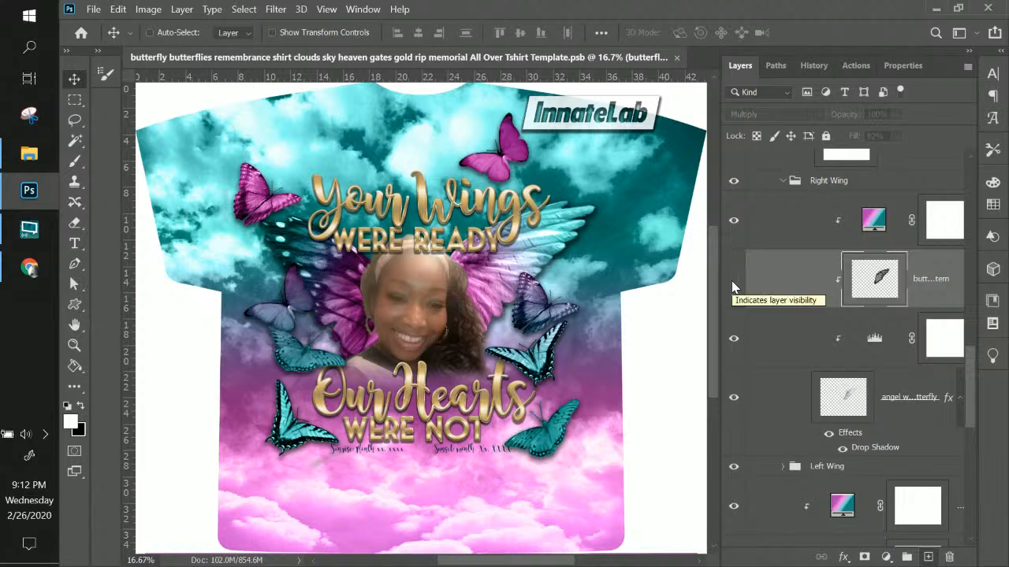
{"action": "left_click", "coordinate": [733, 220]}
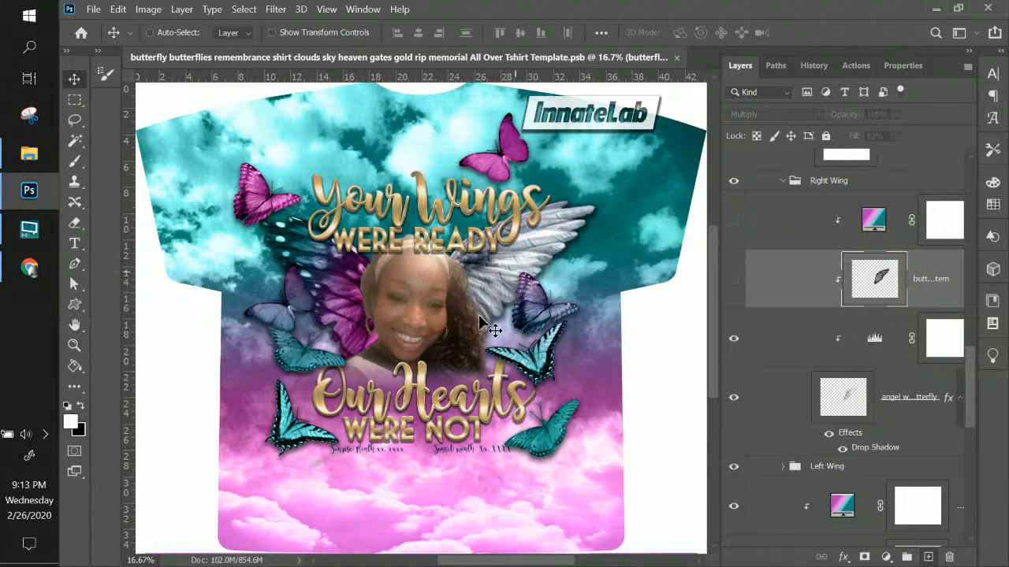
{"action": "left_click", "coordinate": [733, 283]}
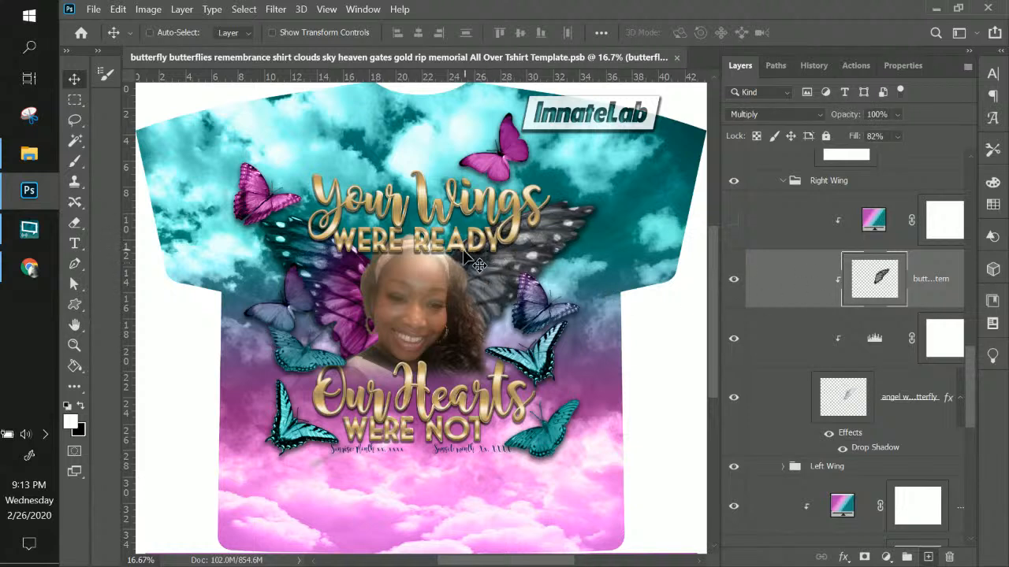
Warp the right butterfly wing, pulling its lower corner inward and upper corner outward
{"action": "left_click", "coordinate": [120, 9]}
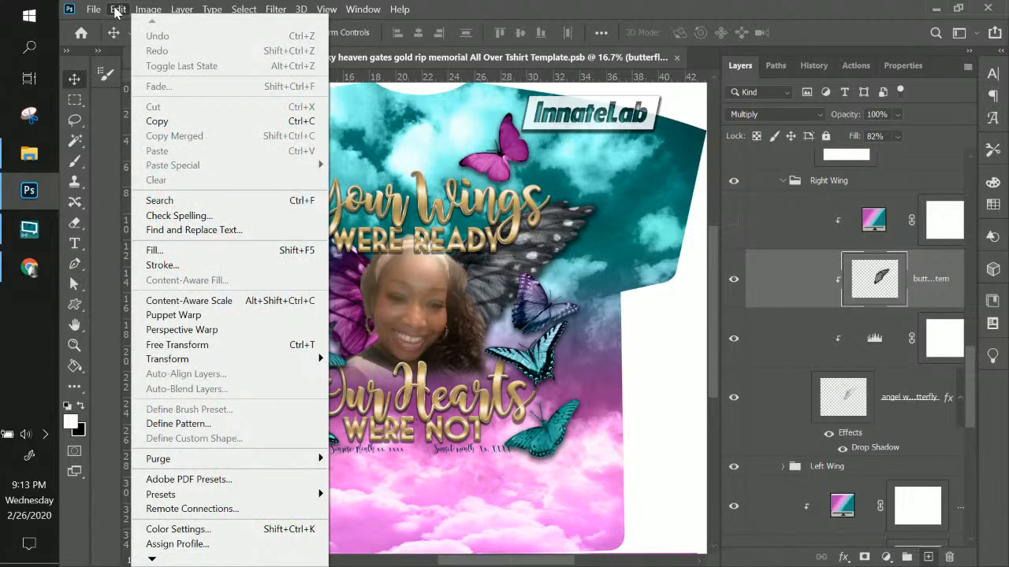
{"action": "mouse_move", "coordinate": [229, 359]}
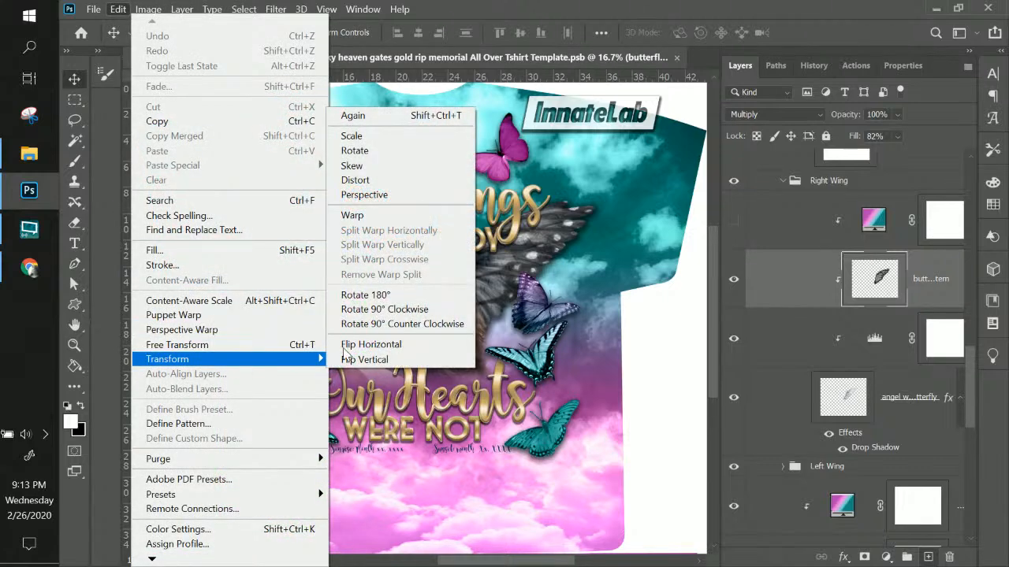
{"action": "left_click", "coordinate": [351, 215]}
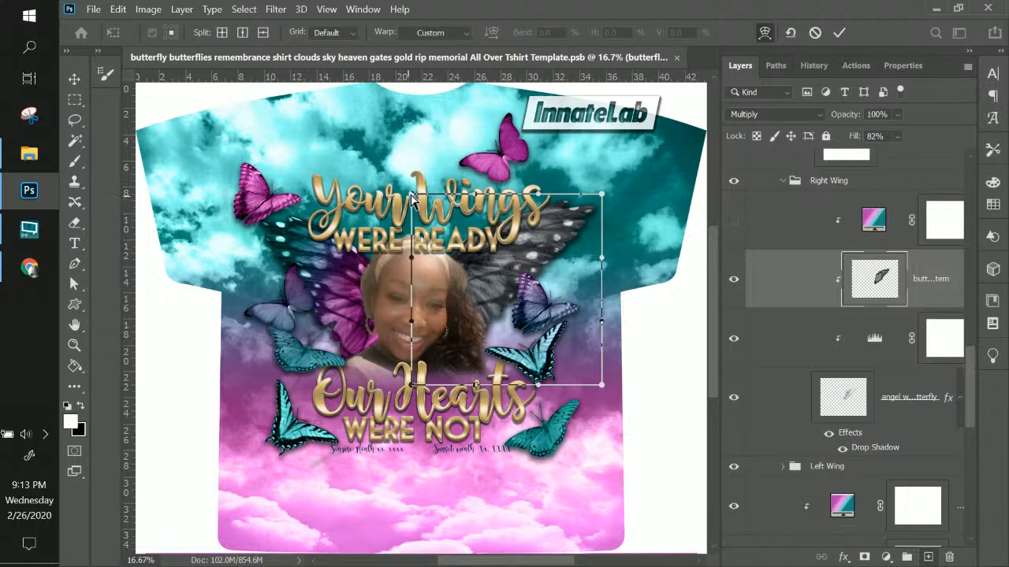
{"action": "mouse_move", "coordinate": [432, 210]}
{"action": "left_mouse_down"}
{"action": "mouse_move", "coordinate": [481, 260]}
{"action": "mouse_move", "coordinate": [451, 241]}
{"action": "mouse_move", "coordinate": [468, 235]}
{"action": "mouse_move", "coordinate": [426, 218]}
{"action": "left_mouse_up"}
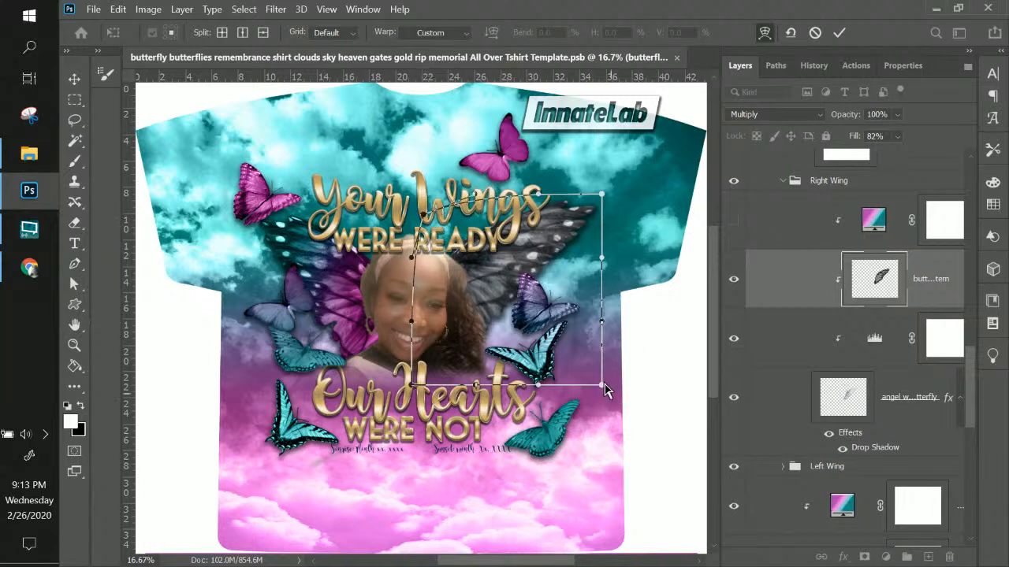
{"action": "left_click_drag", "start_coordinate": [604, 389], "coordinate": [540, 307]}
{"action": "mouse_move", "coordinate": [602, 196]}
{"action": "left_mouse_down"}
{"action": "mouse_move", "coordinate": [578, 216]}
{"action": "mouse_move", "coordinate": [612, 208]}
{"action": "left_mouse_up"}
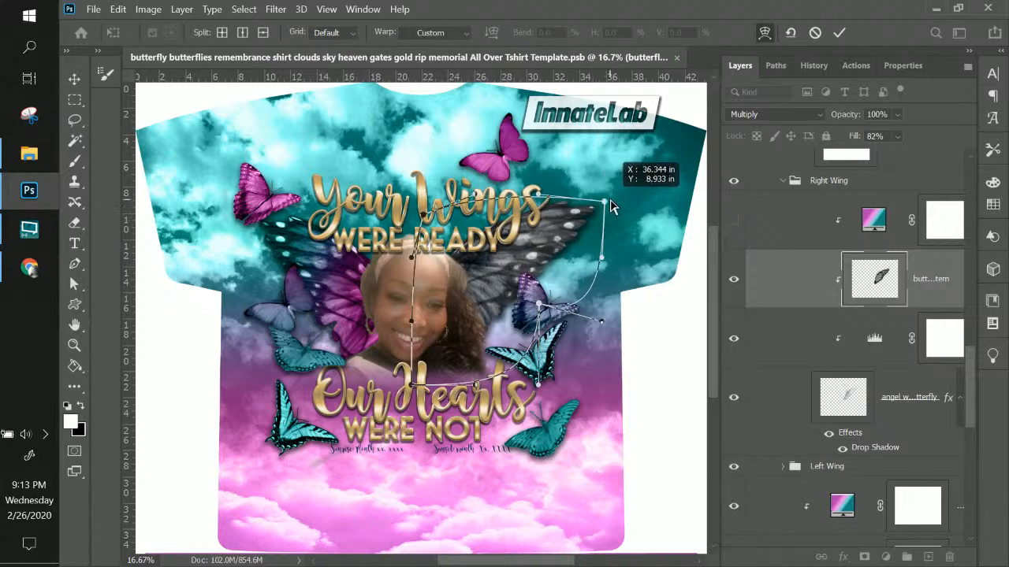
{"action": "left_click_drag", "start_coordinate": [612, 204], "coordinate": [611, 195]}
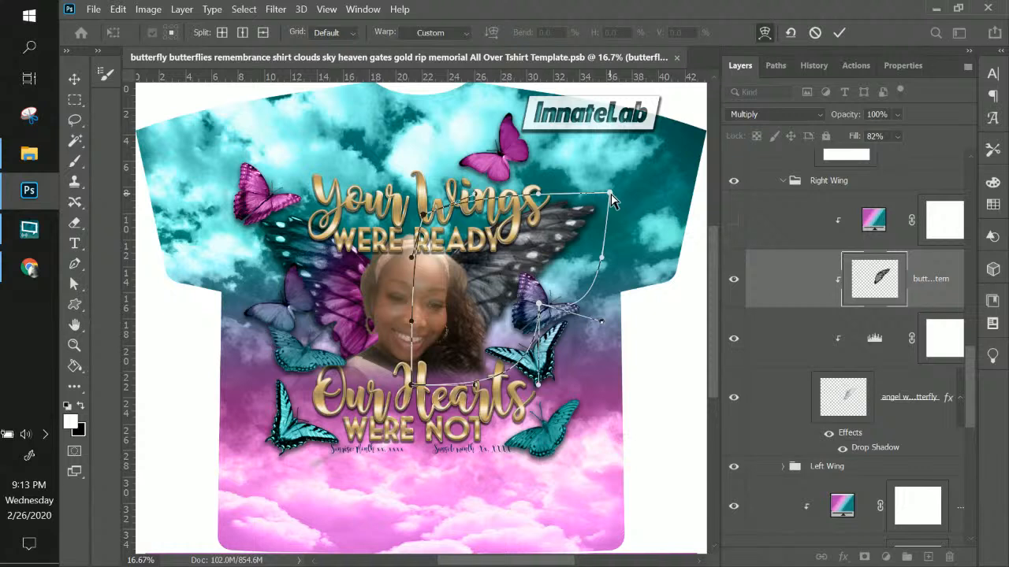
{"action": "key", "text": "Return"}
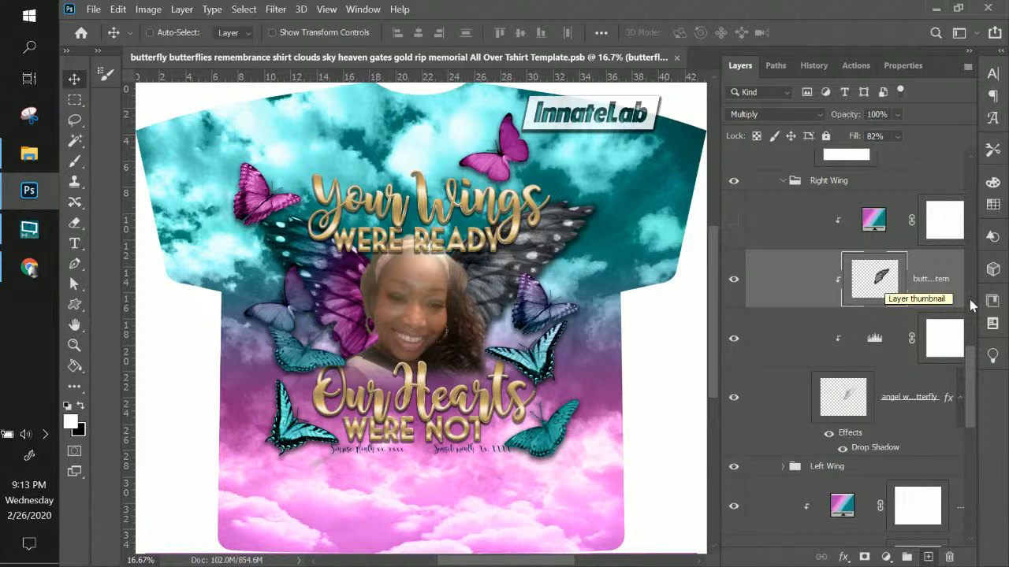
Raise the wing layer's fill to 100% and show the gradient again
{"action": "left_click", "coordinate": [896, 135]}
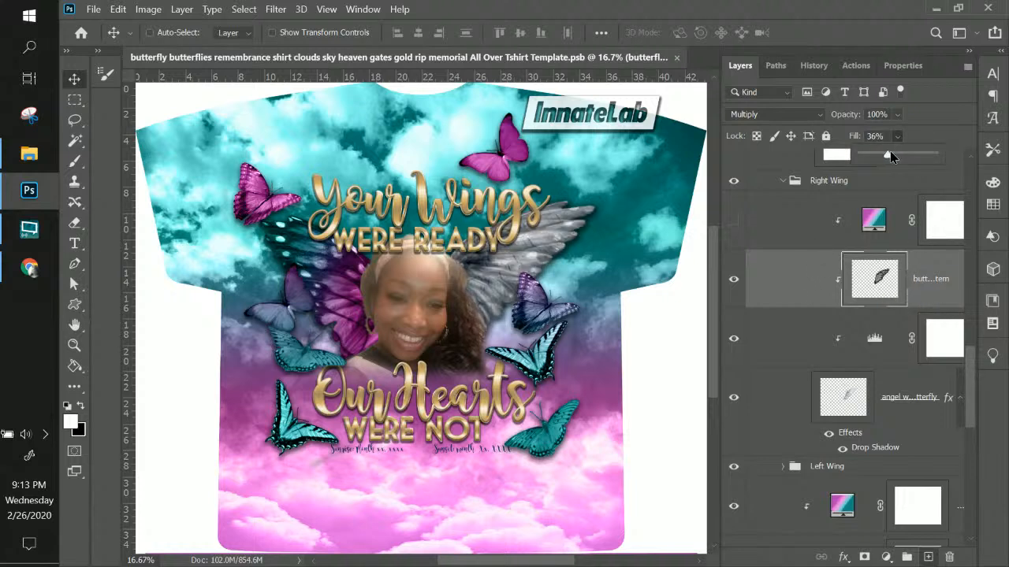
{"action": "left_click_drag", "start_coordinate": [894, 156], "coordinate": [915, 156]}
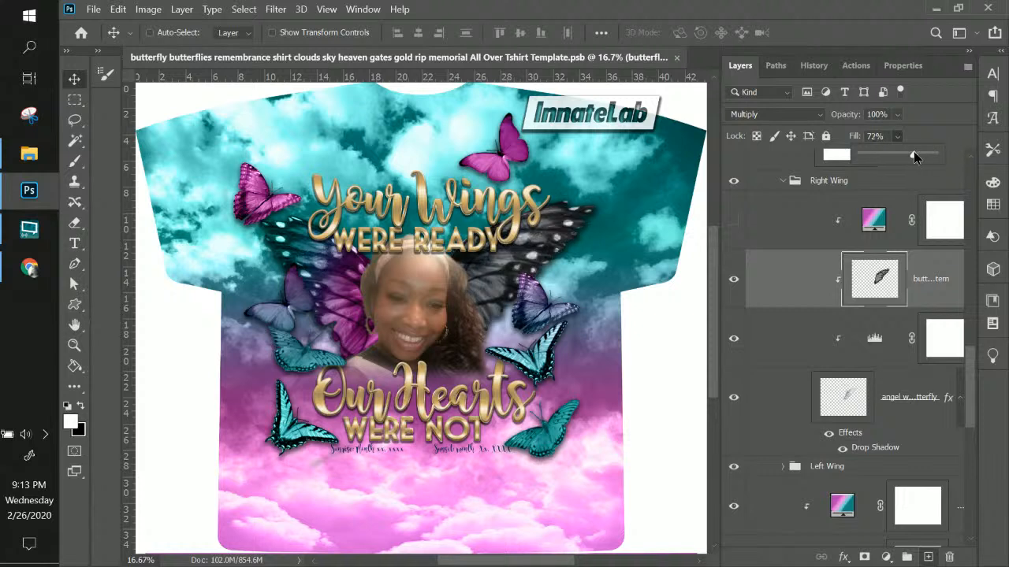
{"action": "left_click", "coordinate": [732, 225]}
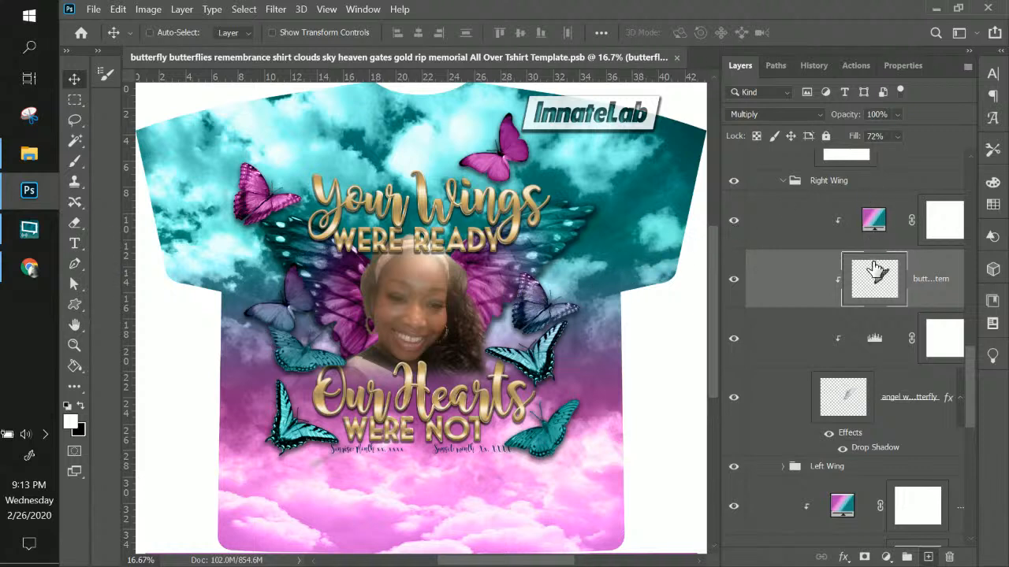
{"action": "left_click", "coordinate": [898, 136]}
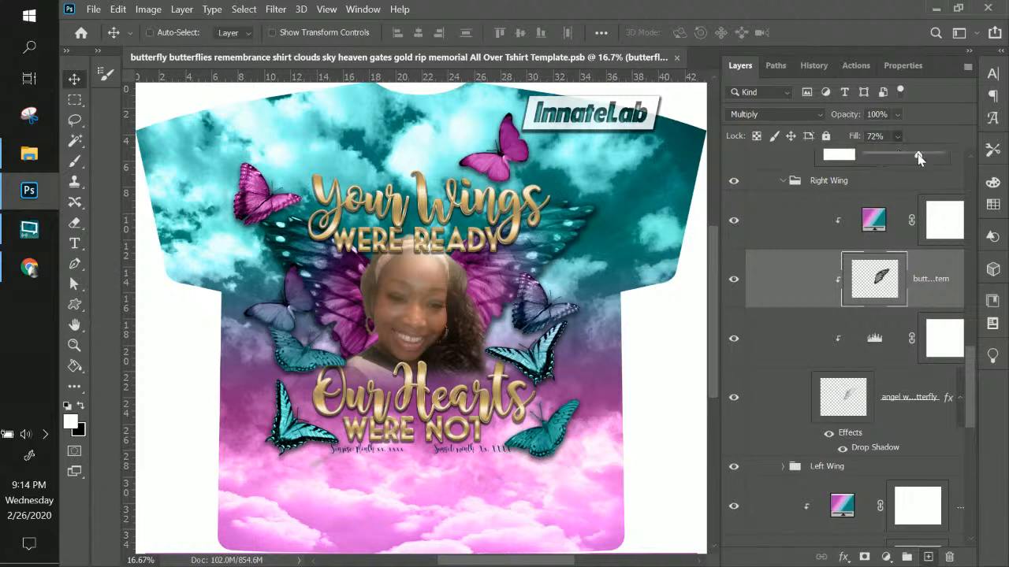
{"action": "left_click_drag", "start_coordinate": [919, 155], "coordinate": [941, 158]}
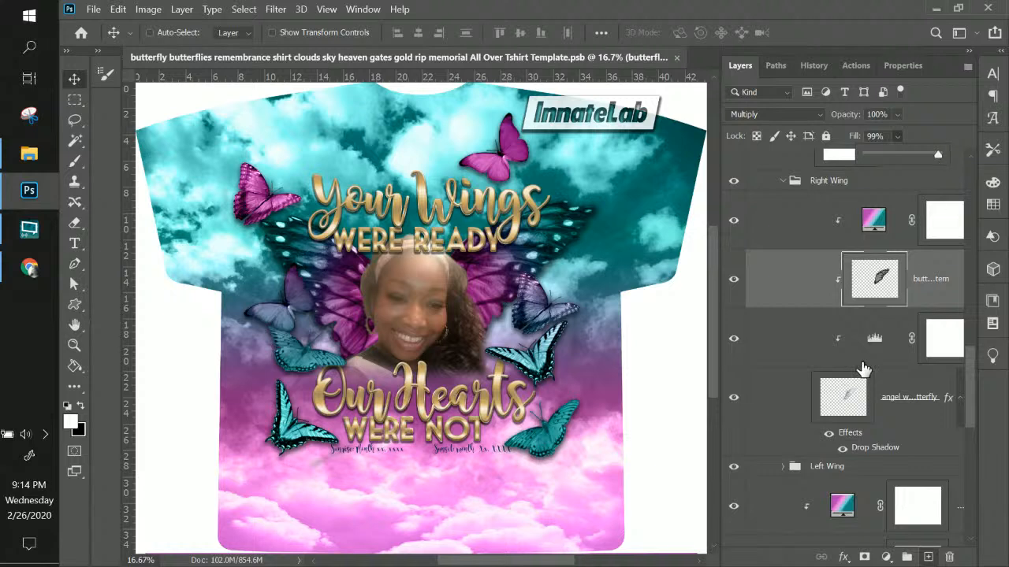
{"action": "left_click", "coordinate": [845, 401]}
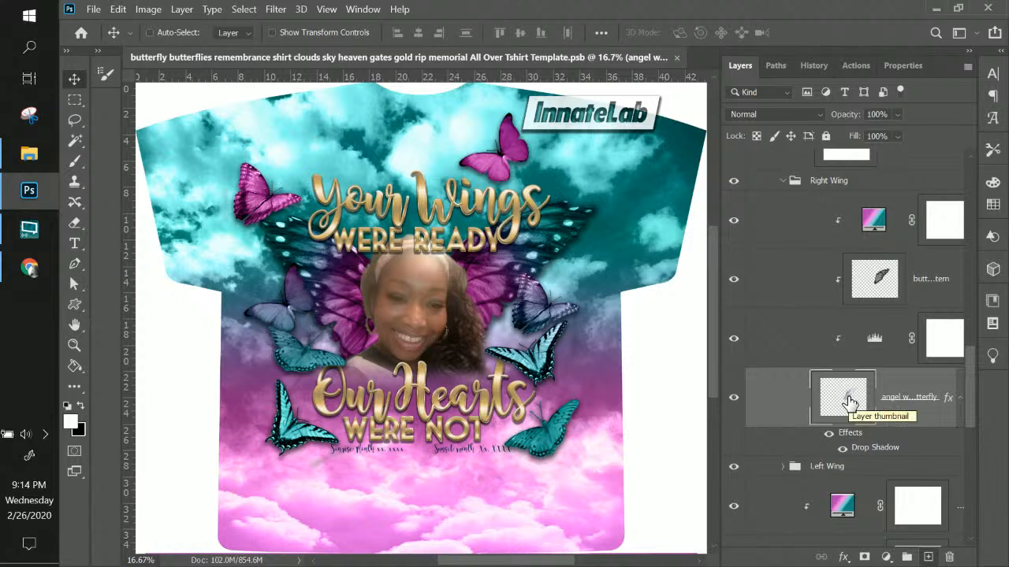
Drag the angel wing layer into the Right Wing group above the gradient
{"action": "left_click_drag", "start_coordinate": [849, 402], "coordinate": [865, 334]}
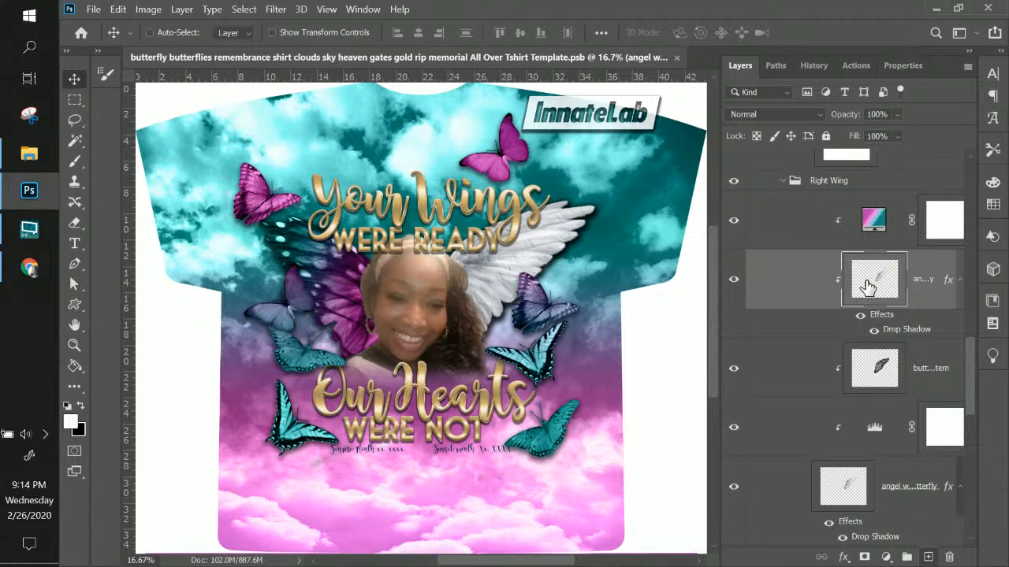
{"action": "left_click_drag", "start_coordinate": [867, 282], "coordinate": [867, 205]}
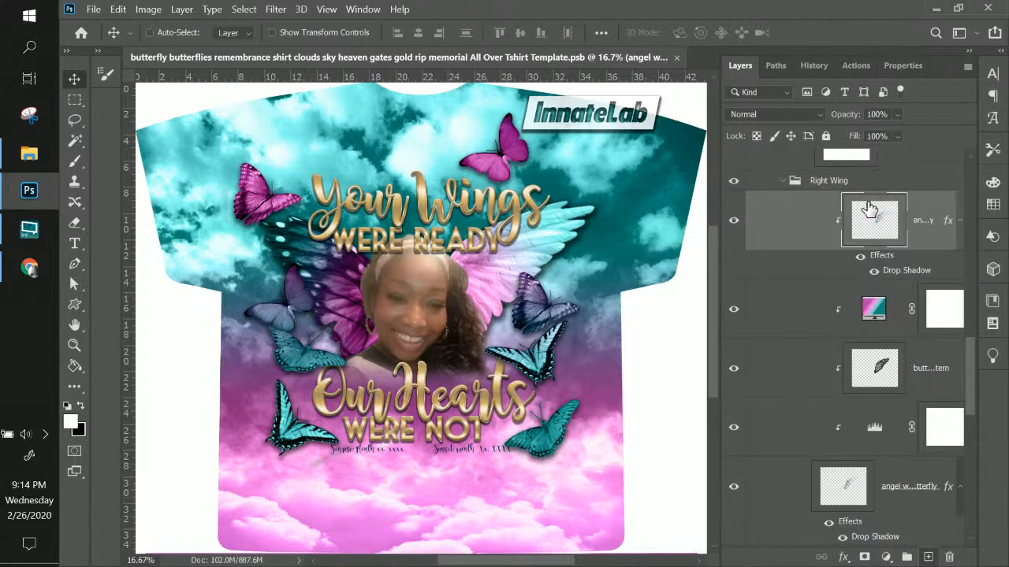
Try Darken, Multiply, Linear Burn, Screen, Overlay, Hard Light and Soft Light on the wing copy
{"action": "left_click", "coordinate": [815, 113]}
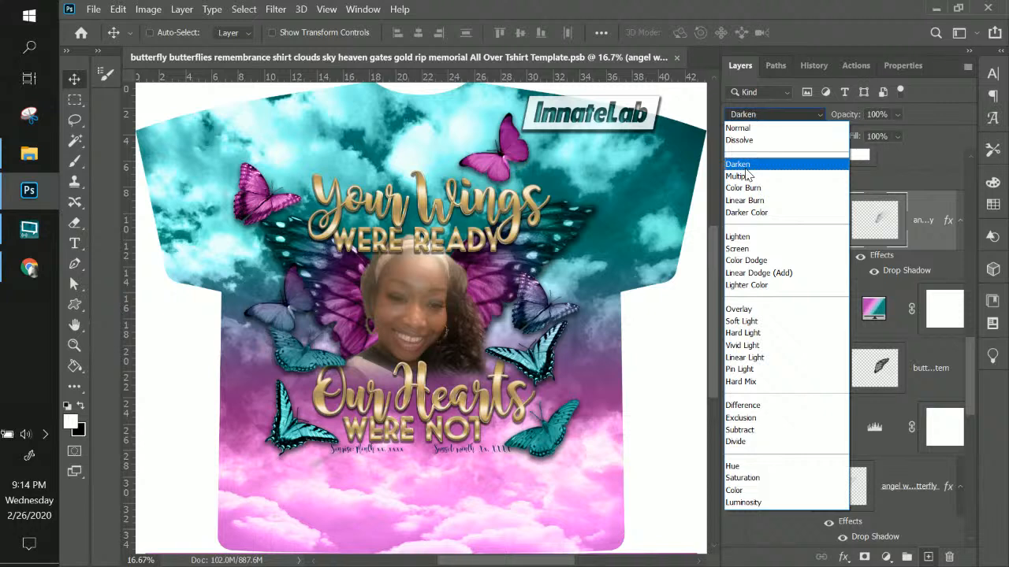
{"action": "left_click", "coordinate": [746, 167]}
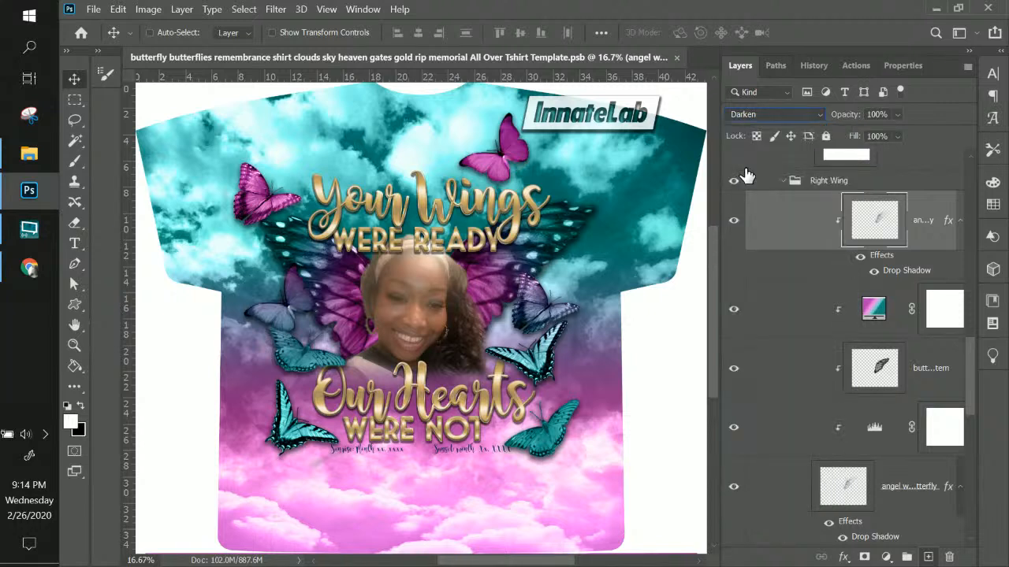
{"action": "key", "text": "Down"}
{"action": "key", "text": "Down"}
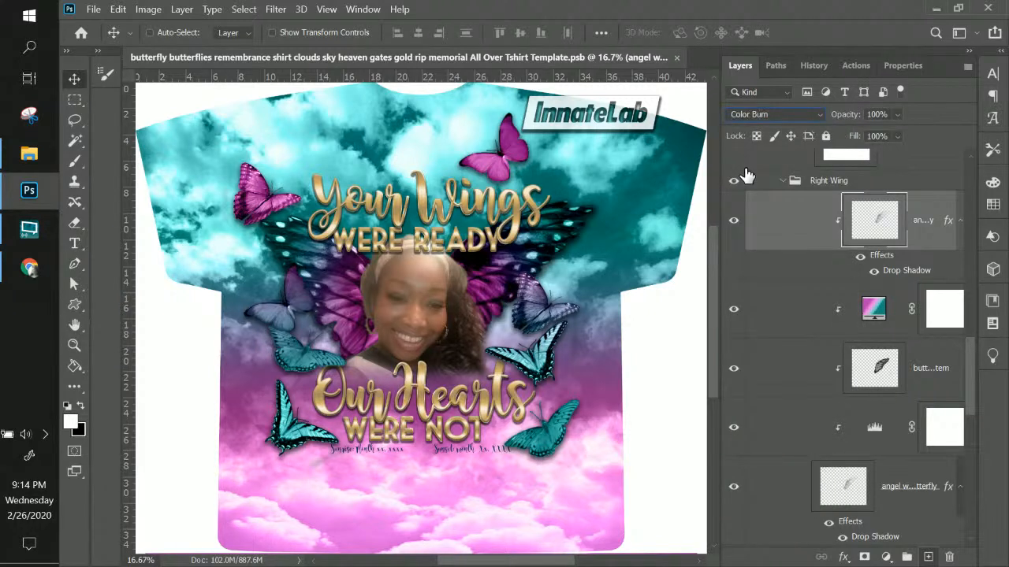
{"action": "key", "text": "Up"}
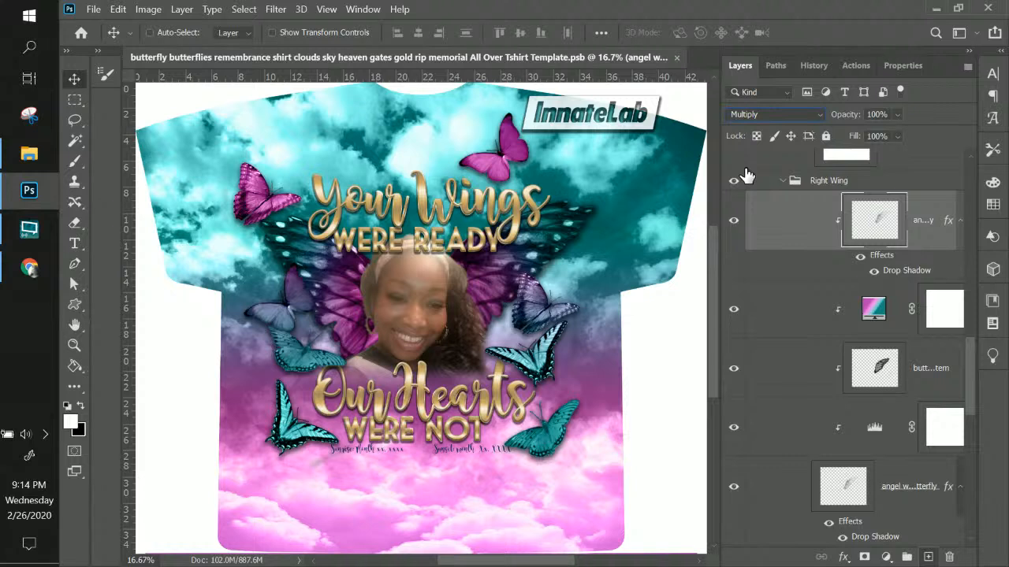
{"action": "key", "text": "Down"}
{"action": "key", "text": "Down"}
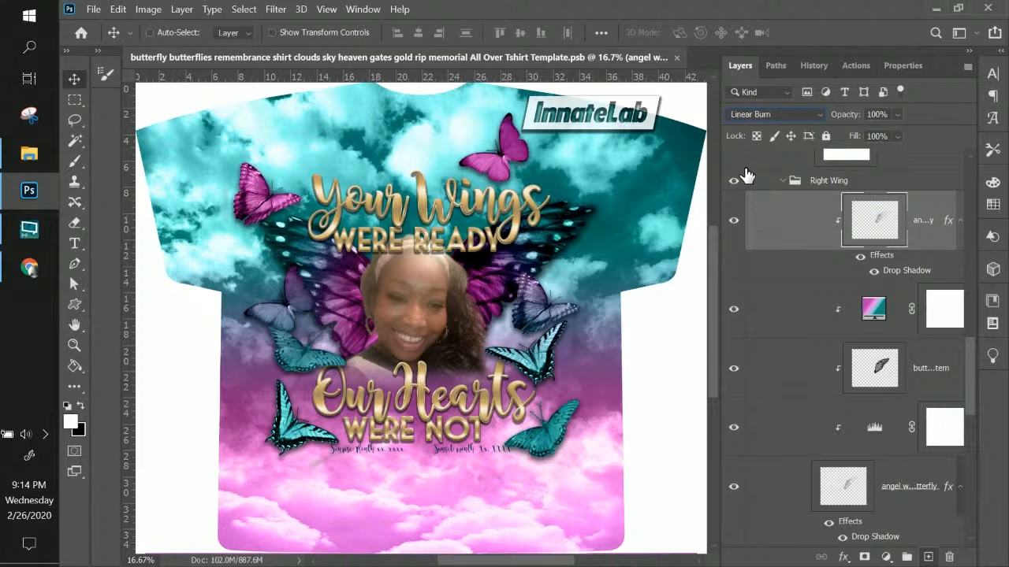
{"action": "key", "text": "Down"}
{"action": "key", "text": "Down"}
{"action": "key", "text": "Down"}
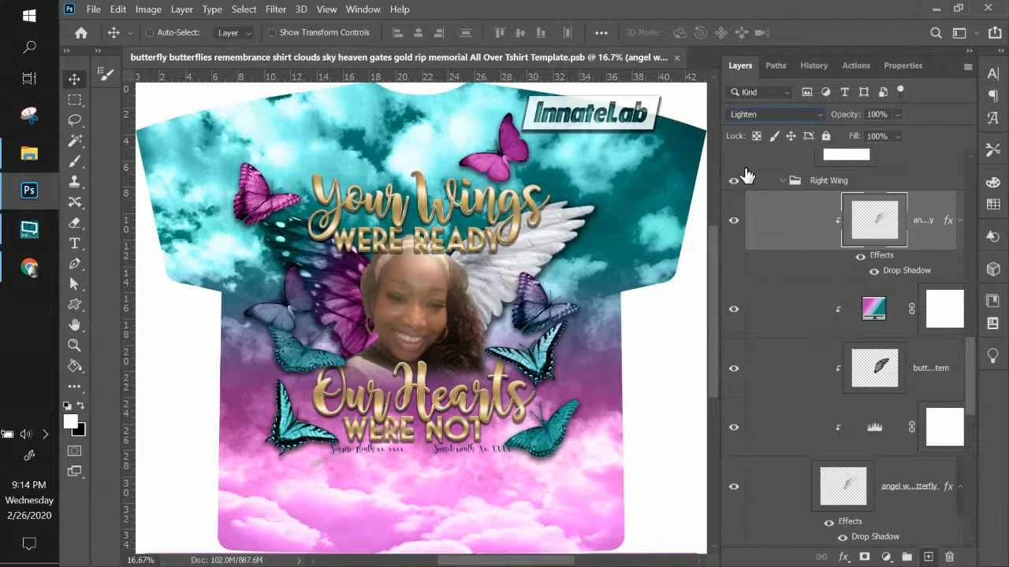
{"action": "key", "text": "Down"}
{"action": "key", "text": "Down"}
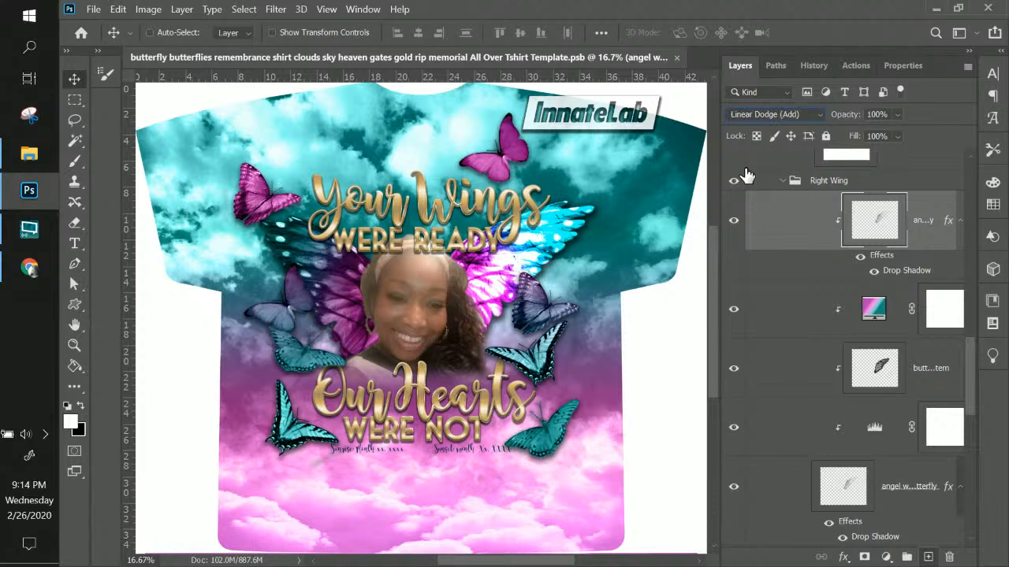
{"action": "key", "text": "Down"}
{"action": "key", "text": "Down"}
{"action": "key", "text": "Down"}
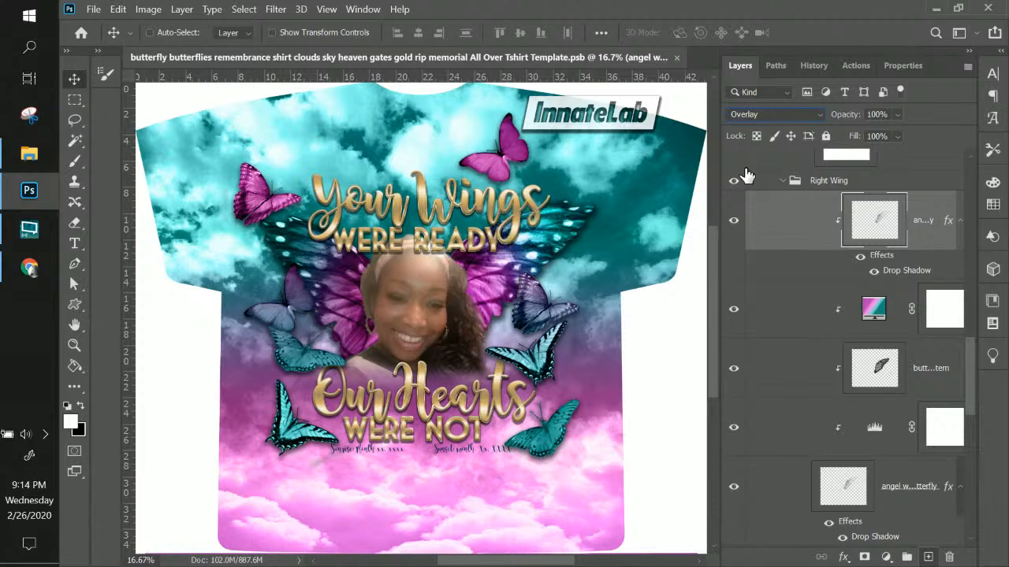
{"action": "key", "text": "Up"}
{"action": "key", "text": "Down"}
{"action": "key", "text": "Down"}
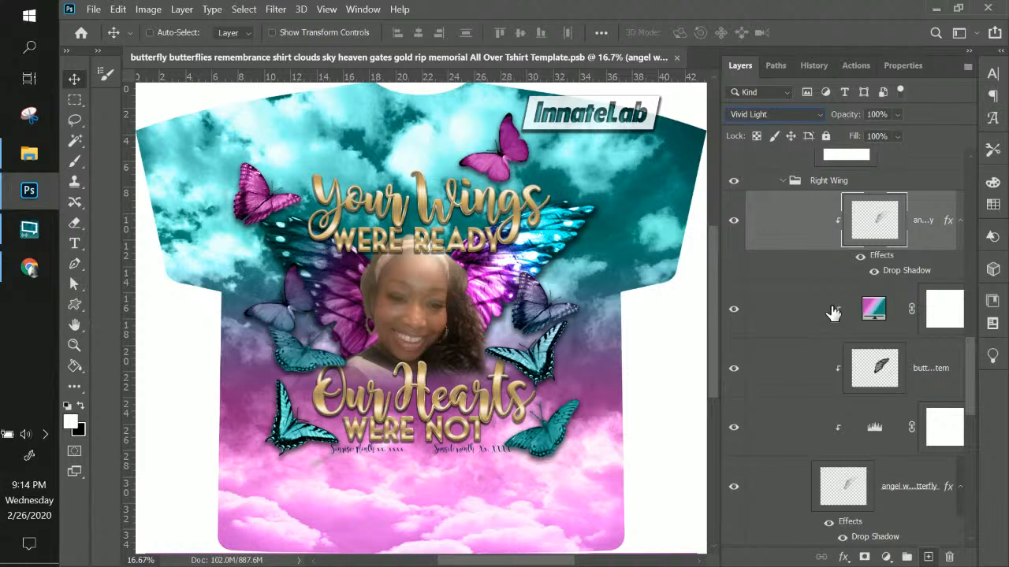
{"action": "key", "text": "shift+minus"}
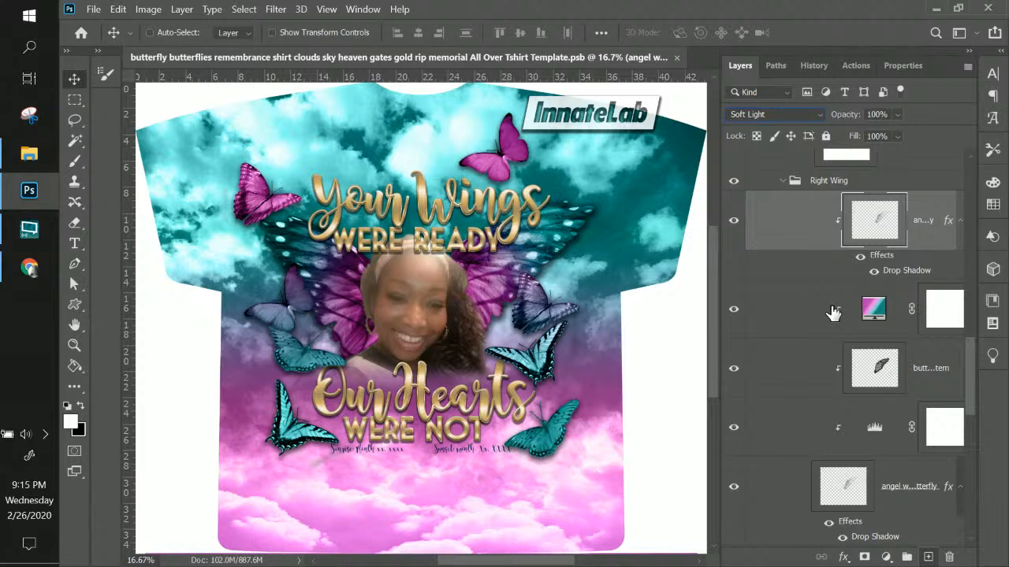
Compare the wing copy on and off, then delete it
{"action": "left_click", "coordinate": [734, 221]}
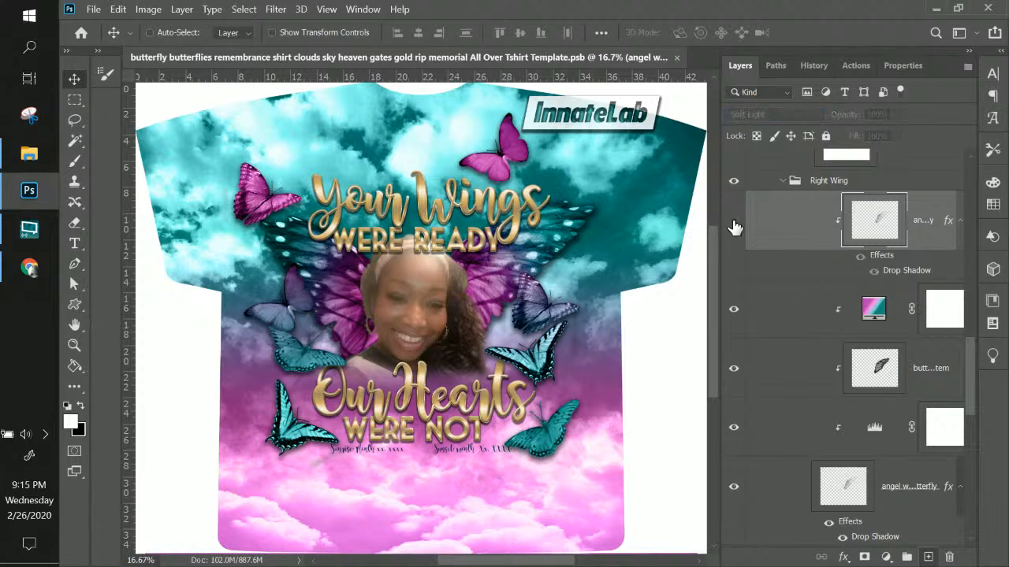
{"action": "left_click", "coordinate": [733, 224]}
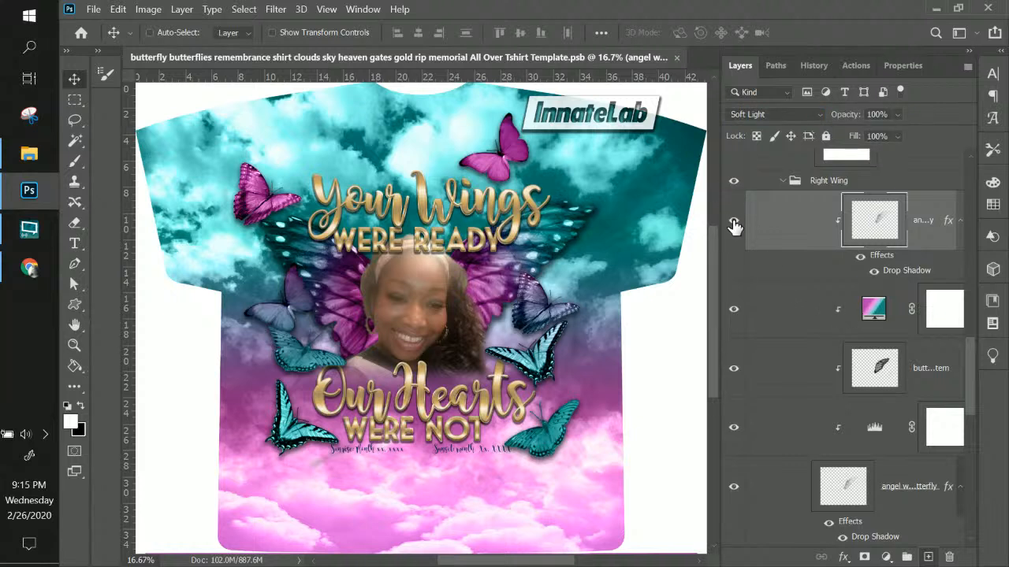
{"action": "left_click", "coordinate": [734, 224]}
{"action": "left_click", "coordinate": [734, 224]}
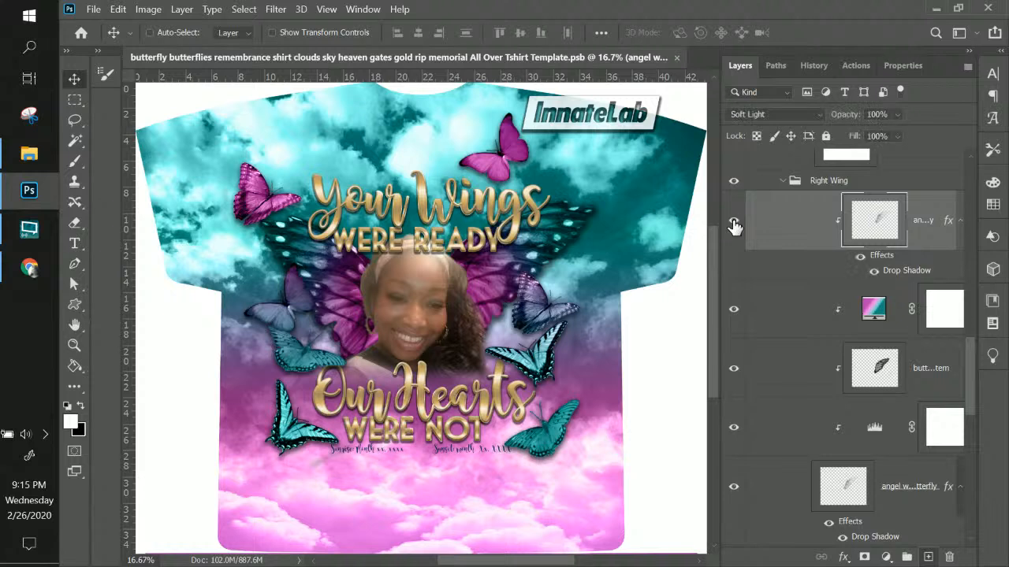
{"action": "key", "text": "Delete"}
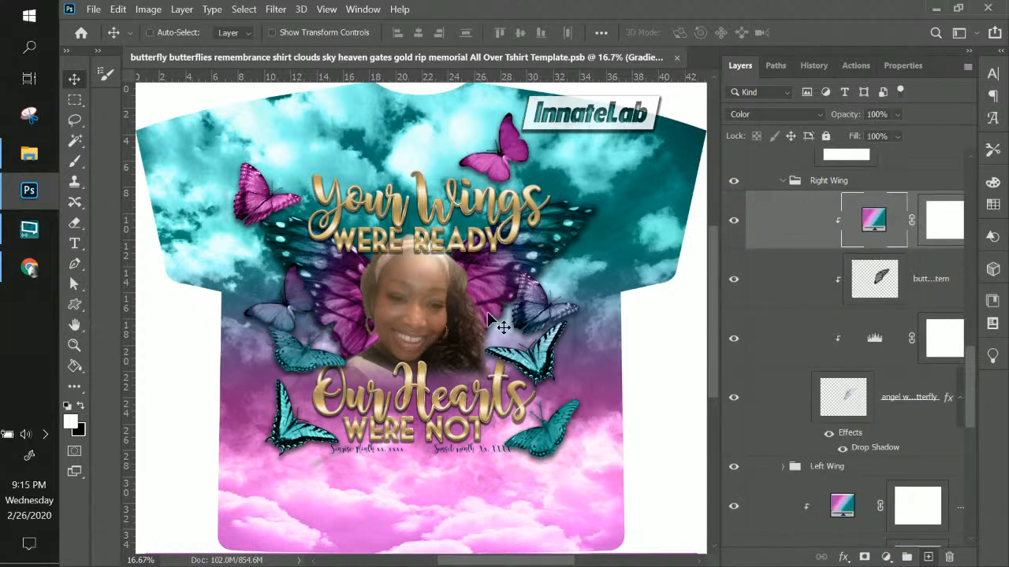
Compare the angel wing and Levels layers on and off, leaving the pattern layers hidden
{"action": "left_click", "coordinate": [894, 406]}
{"action": "left_click", "coordinate": [735, 401]}
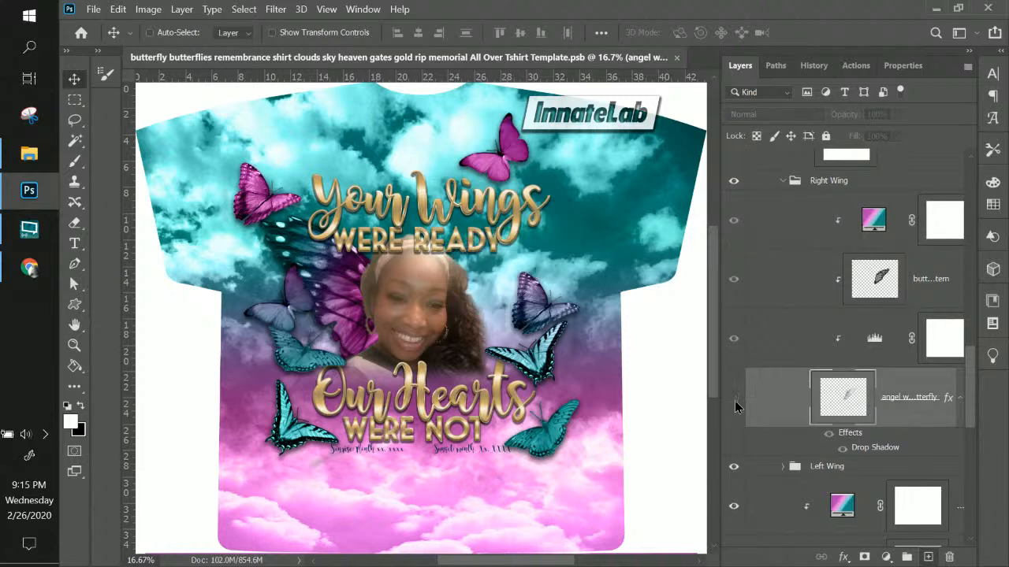
{"action": "left_click", "coordinate": [734, 400]}
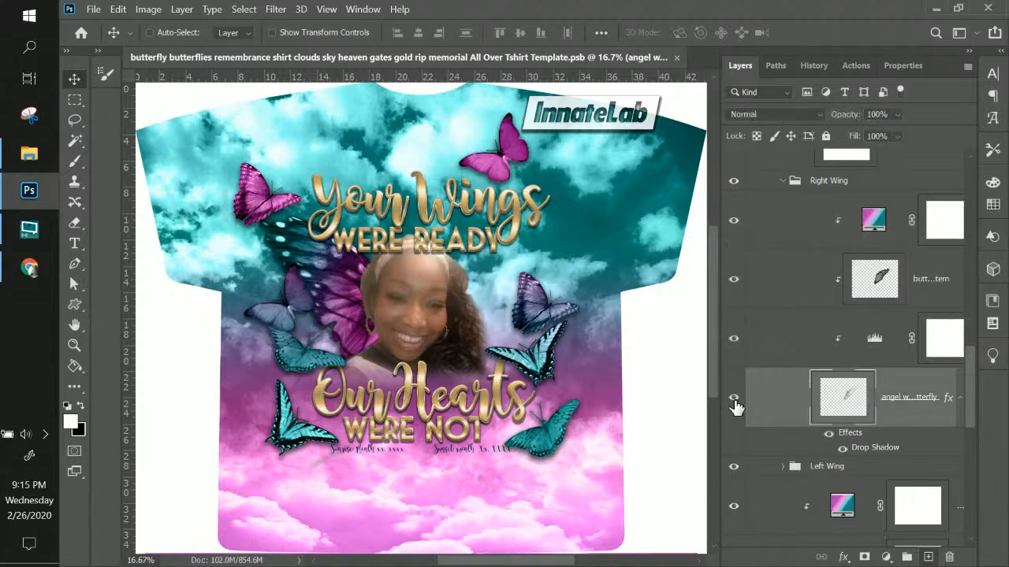
{"action": "left_click", "coordinate": [732, 339]}
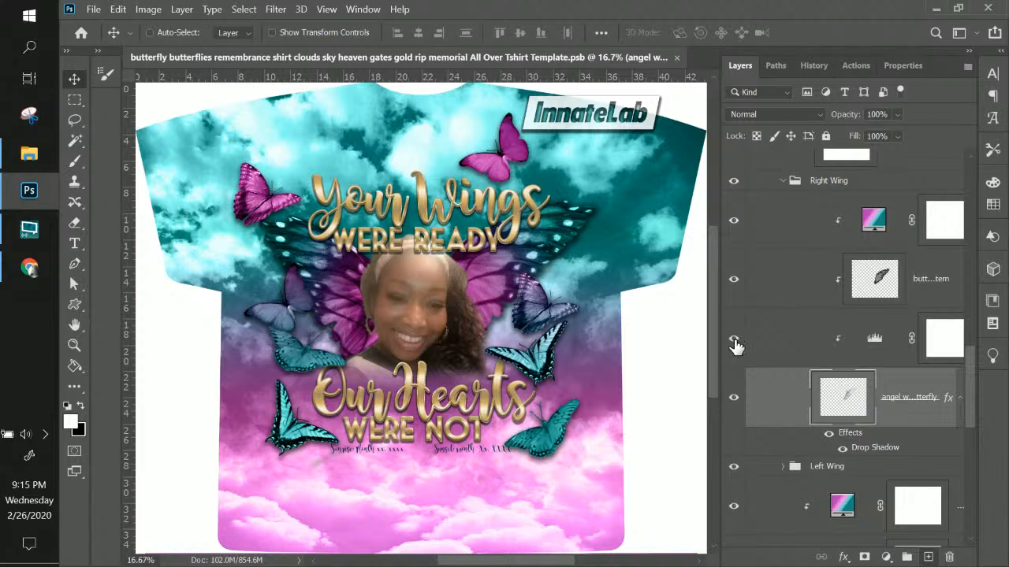
{"action": "left_click", "coordinate": [733, 340]}
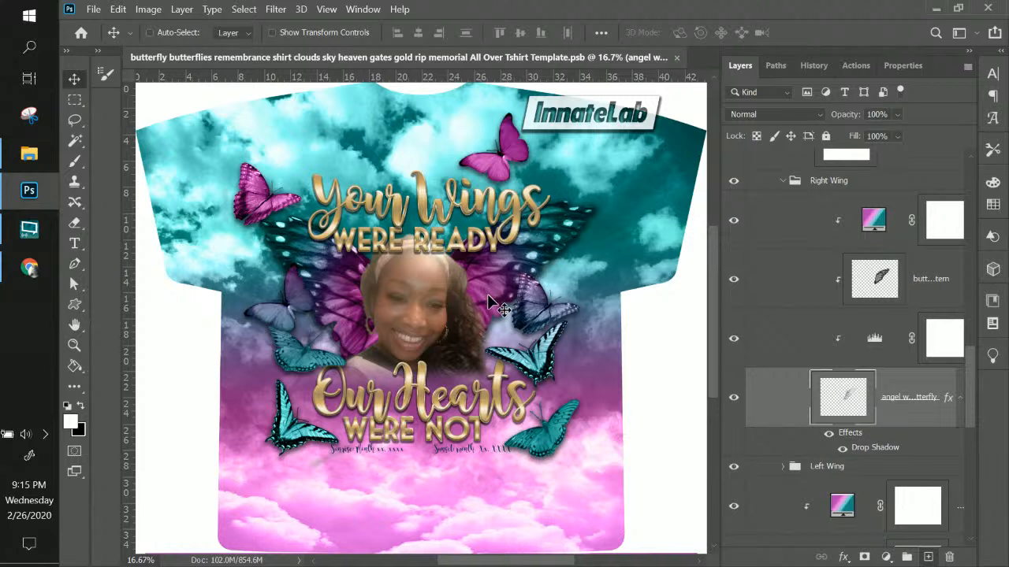
{"action": "left_click", "coordinate": [734, 278]}
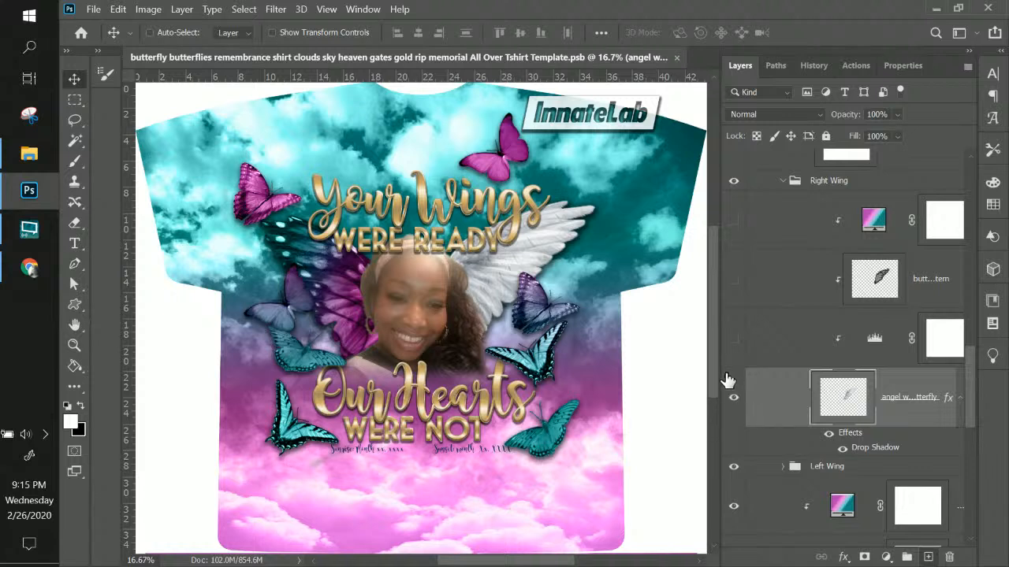
{"action": "left_click", "coordinate": [733, 340]}
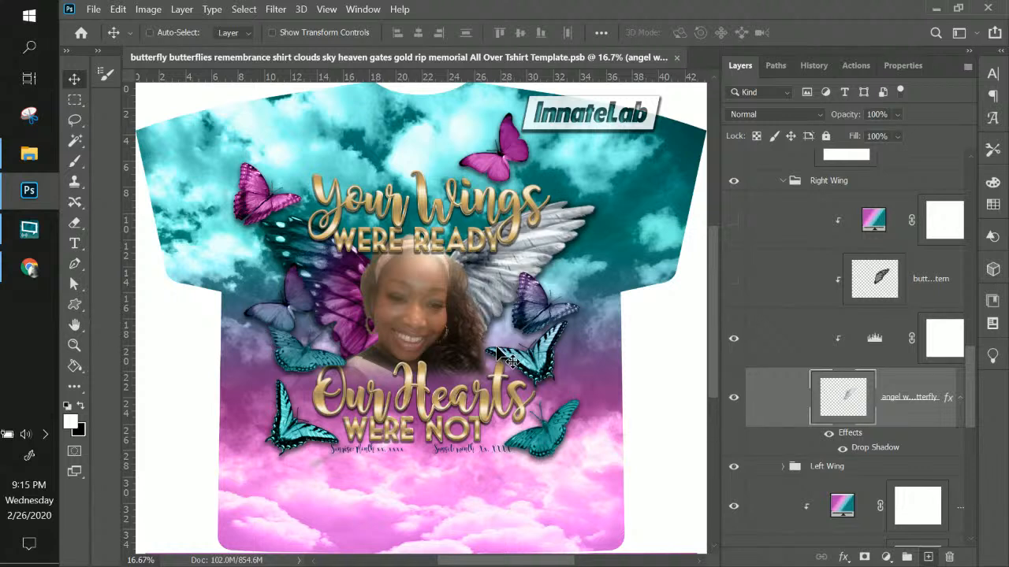
Set the angel wing's Levels input sliders to 92, 0.63 and 232
{"action": "double_click", "coordinate": [877, 342]}
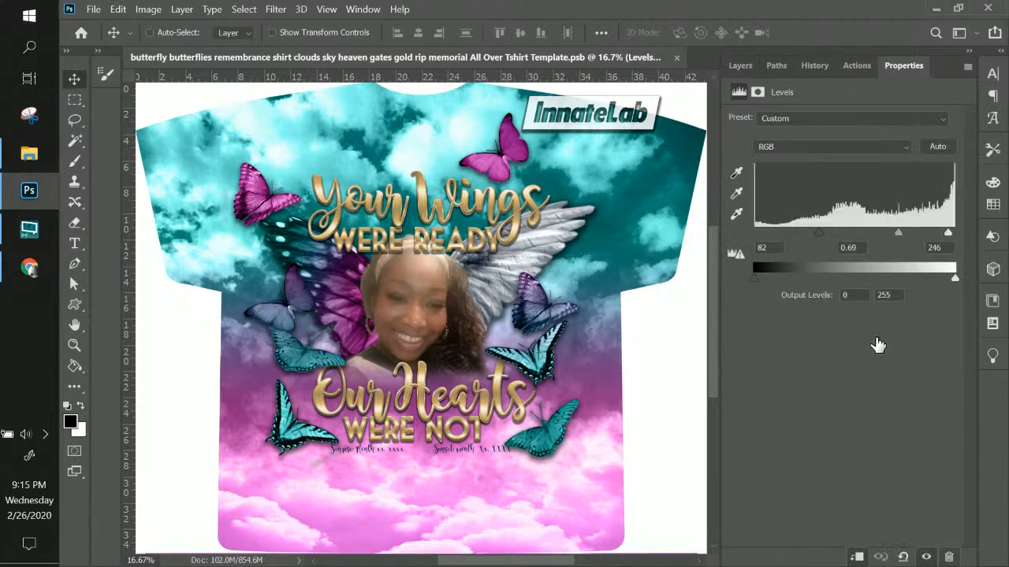
{"action": "left_click", "coordinate": [180, 9]}
{"action": "mouse_move", "coordinate": [355, 220]}
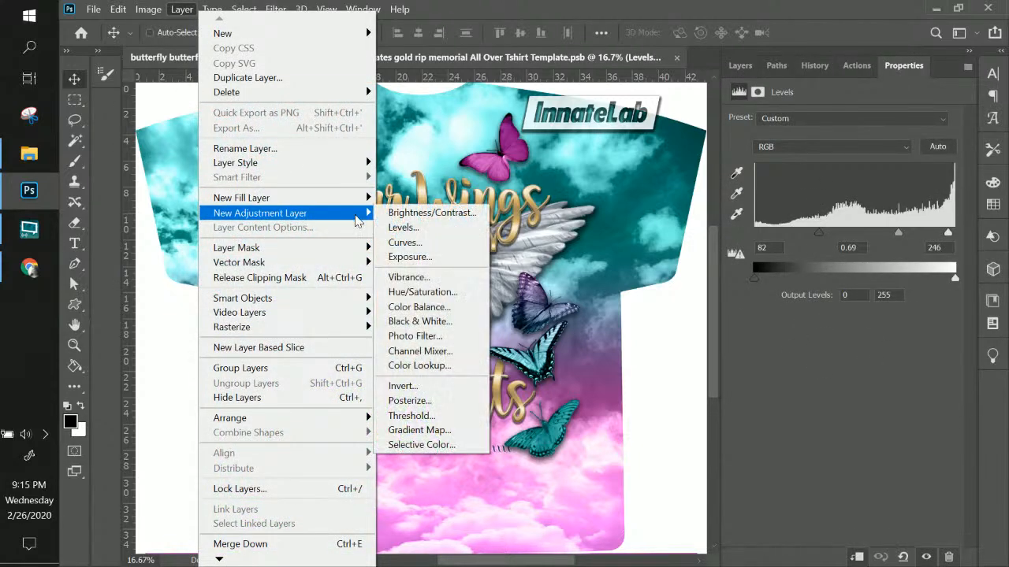
{"action": "left_click", "coordinate": [869, 352]}
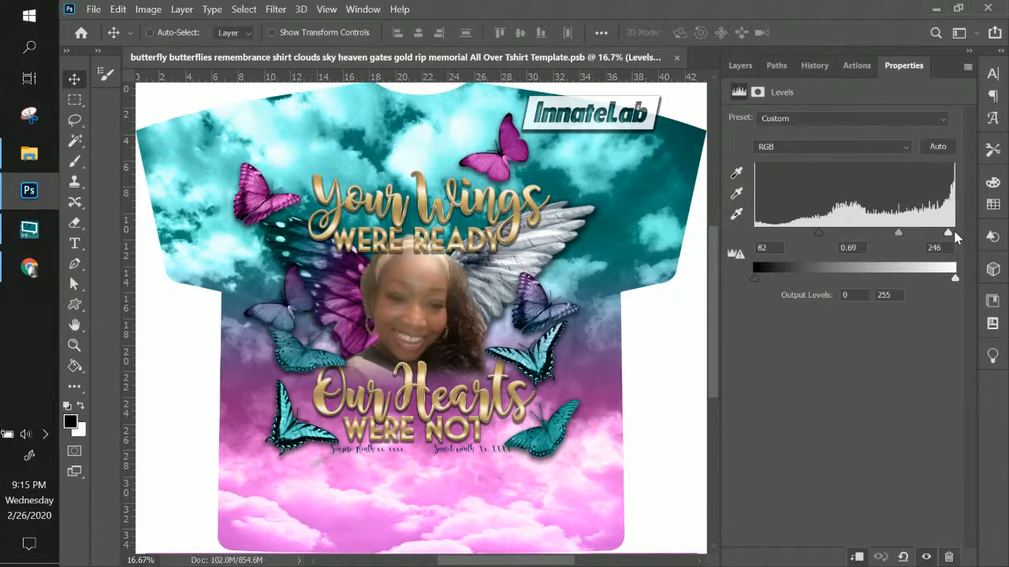
{"action": "mouse_move", "coordinate": [949, 233]}
{"action": "left_mouse_down"}
{"action": "mouse_move", "coordinate": [933, 232]}
{"action": "mouse_move", "coordinate": [946, 234]}
{"action": "left_mouse_up"}
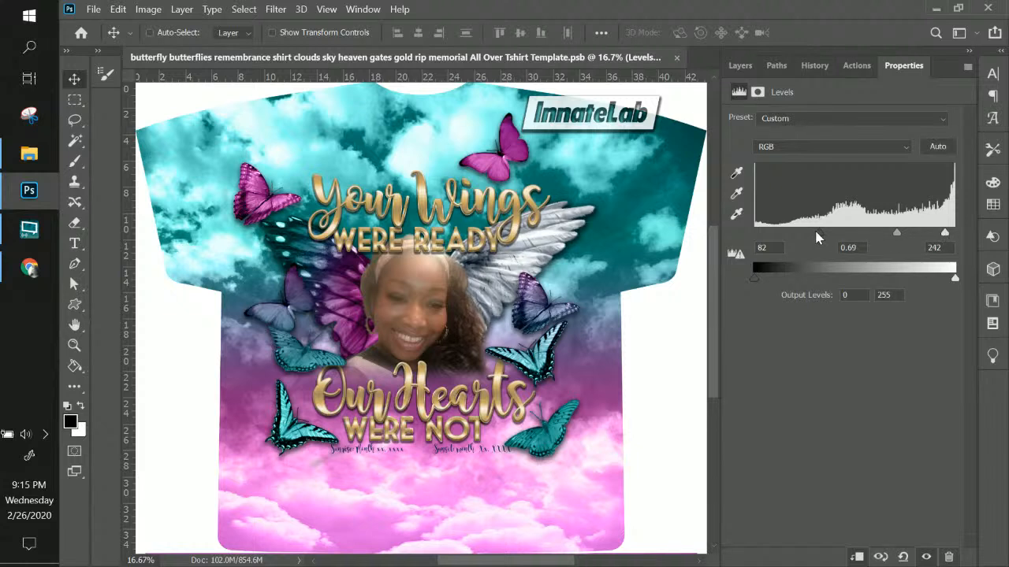
{"action": "left_click_drag", "start_coordinate": [816, 232], "coordinate": [815, 232]}
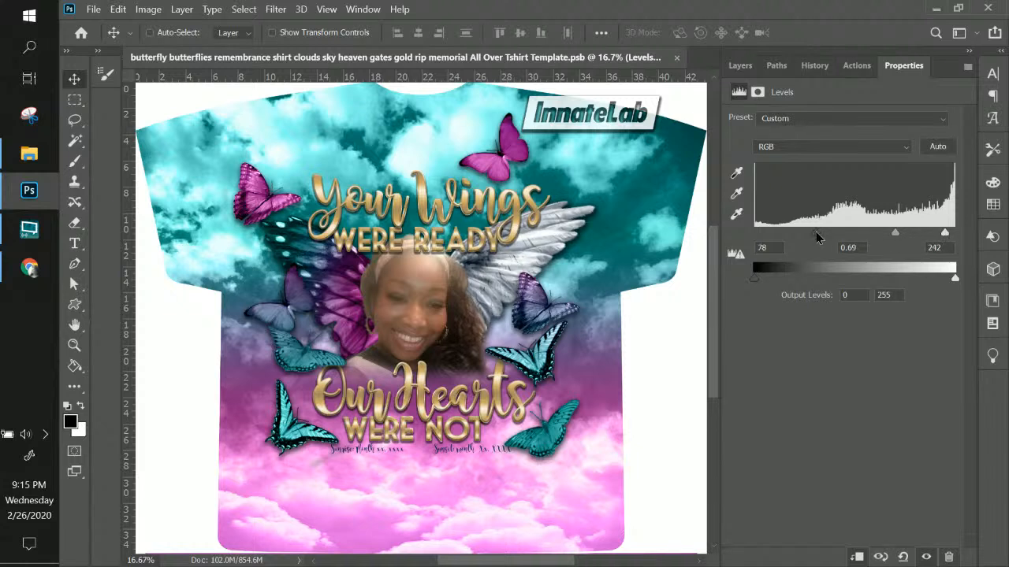
{"action": "left_click", "coordinate": [903, 557]}
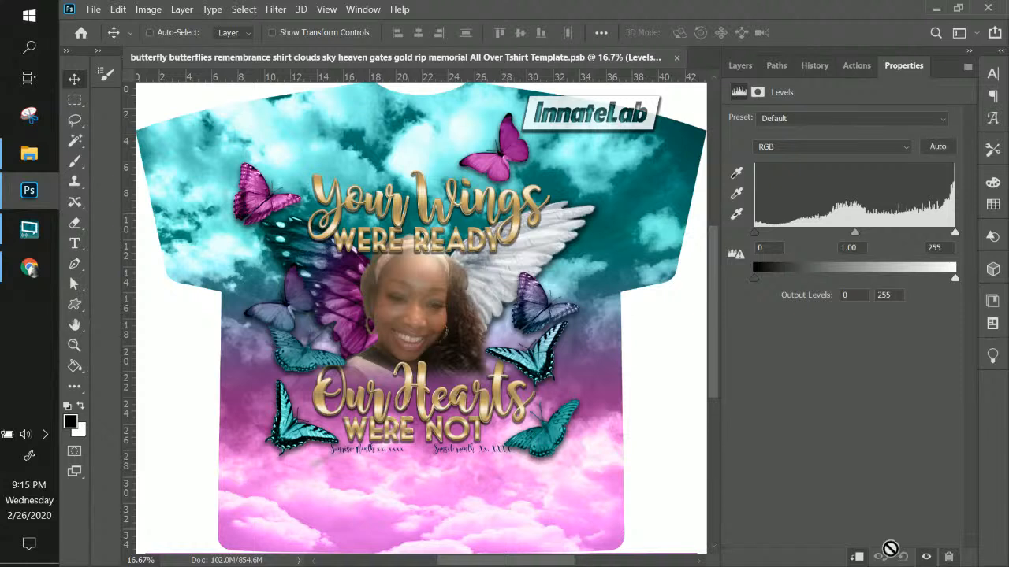
{"action": "left_click_drag", "start_coordinate": [855, 234], "coordinate": [883, 232]}
{"action": "left_click_drag", "start_coordinate": [754, 234], "coordinate": [826, 236]}
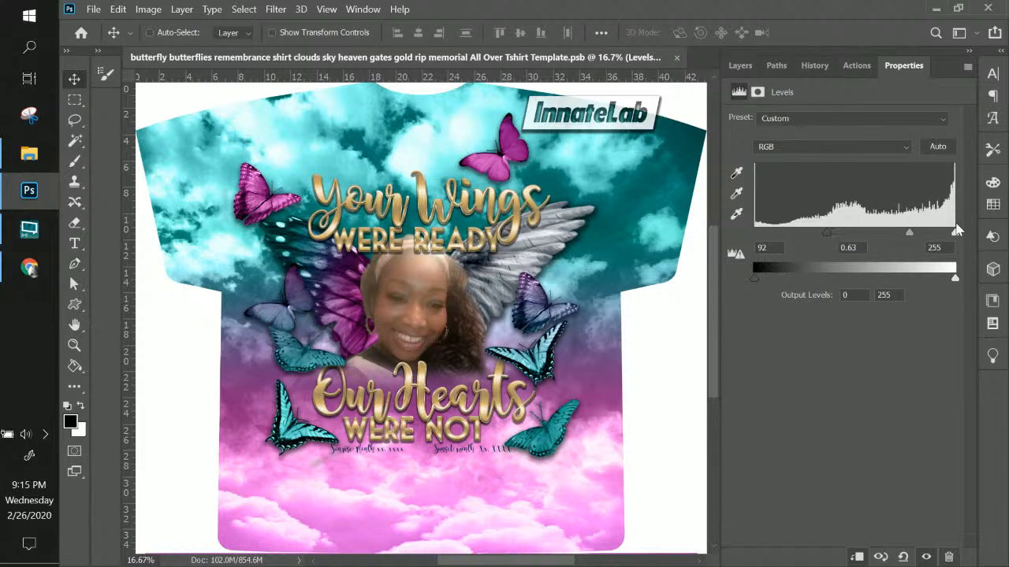
{"action": "left_click_drag", "start_coordinate": [955, 234], "coordinate": [933, 237]}
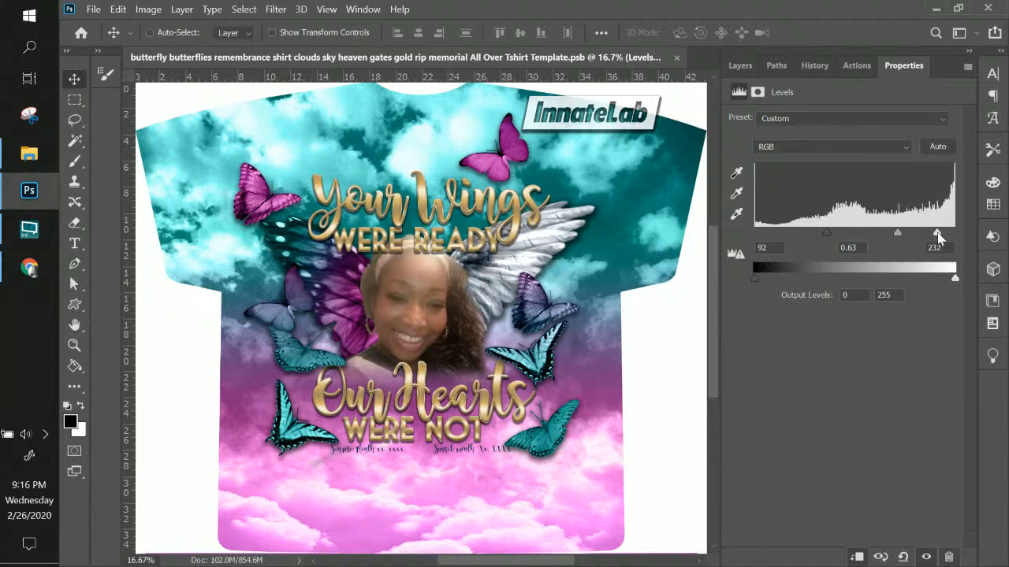
{"action": "left_click", "coordinate": [744, 67]}
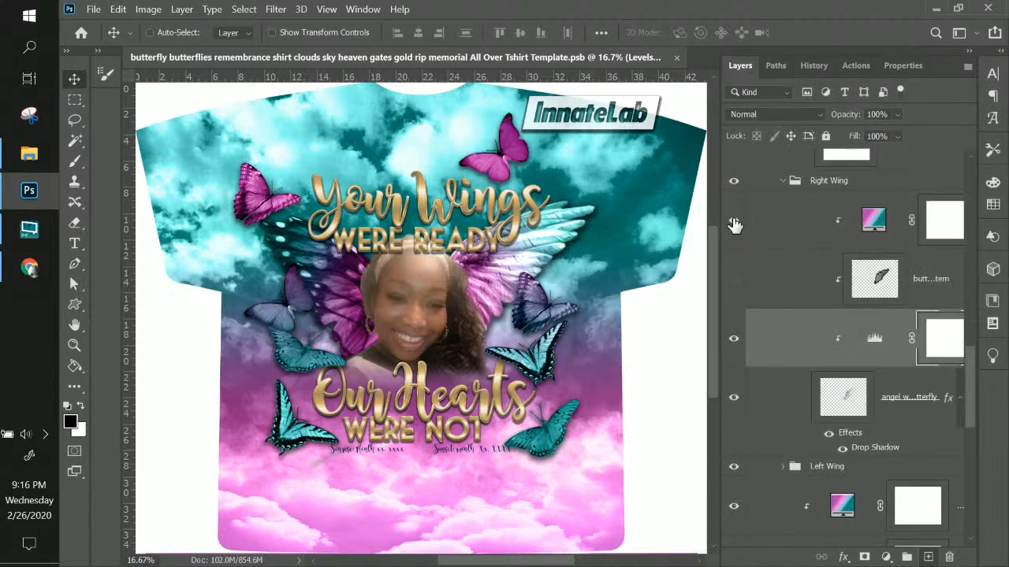
Show the butterfly pattern on the right wing again and toggle its Levels adjustment off and on
{"action": "left_click", "coordinate": [734, 280]}
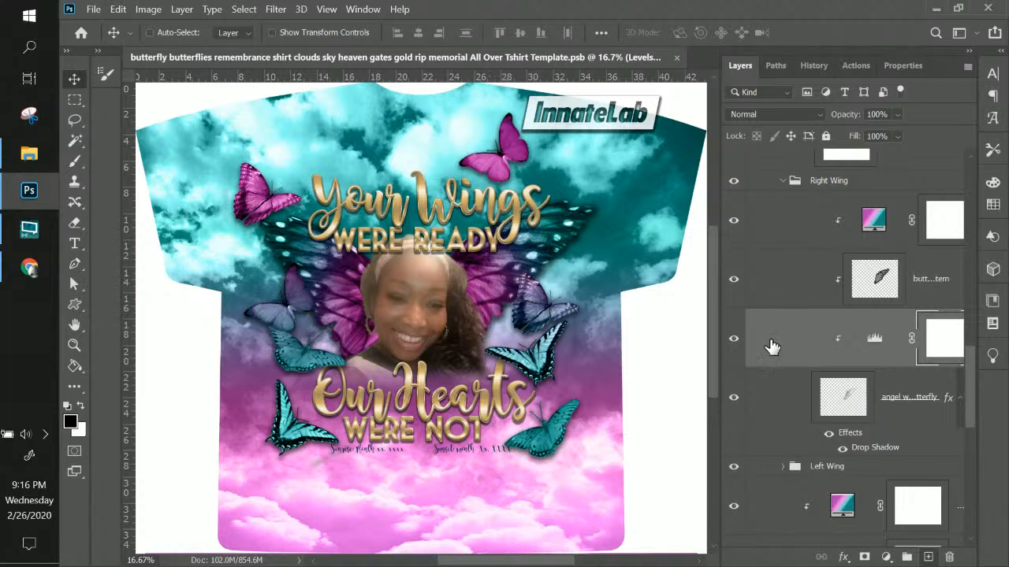
{"action": "left_click", "coordinate": [733, 339]}
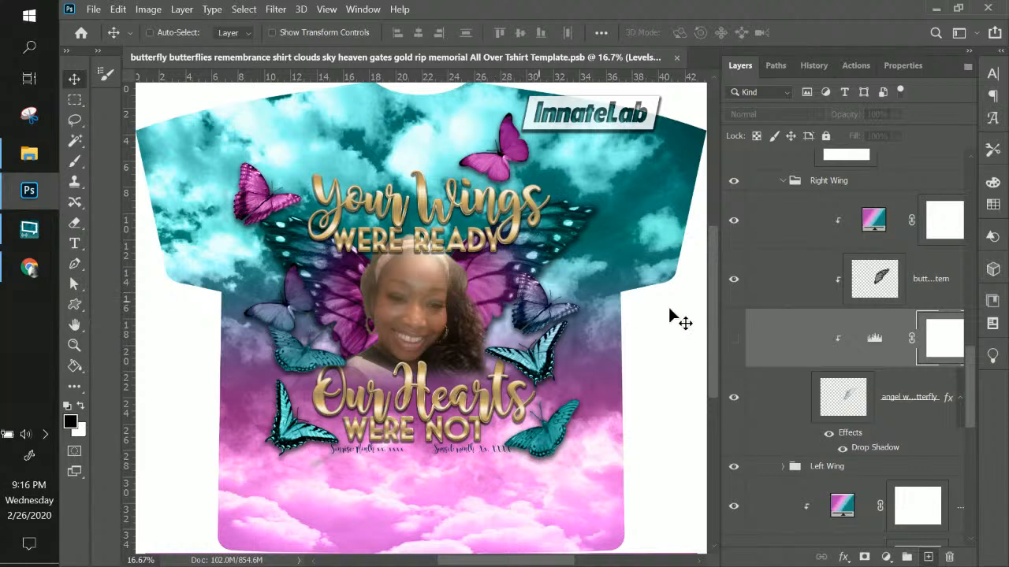
{"action": "left_click", "coordinate": [734, 342]}
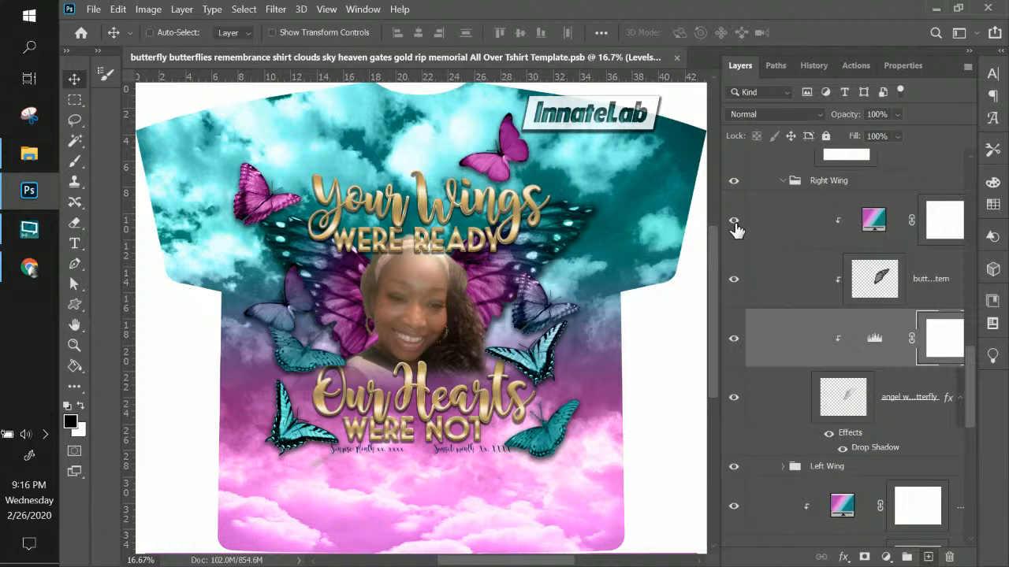
Collapse the Right Wing group and hide it so the wings disappear behind the photo
{"action": "key", "text": "ctrl"}
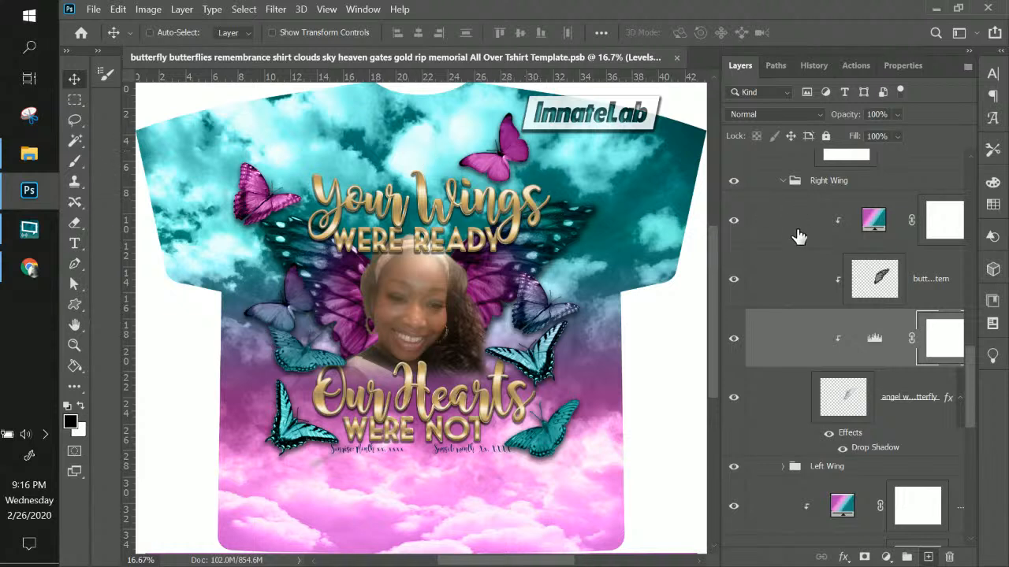
{"action": "scroll", "coordinate": [795, 232], "scroll_direction": "up", "scroll_amount": 2}
{"action": "left_click", "coordinate": [782, 270]}
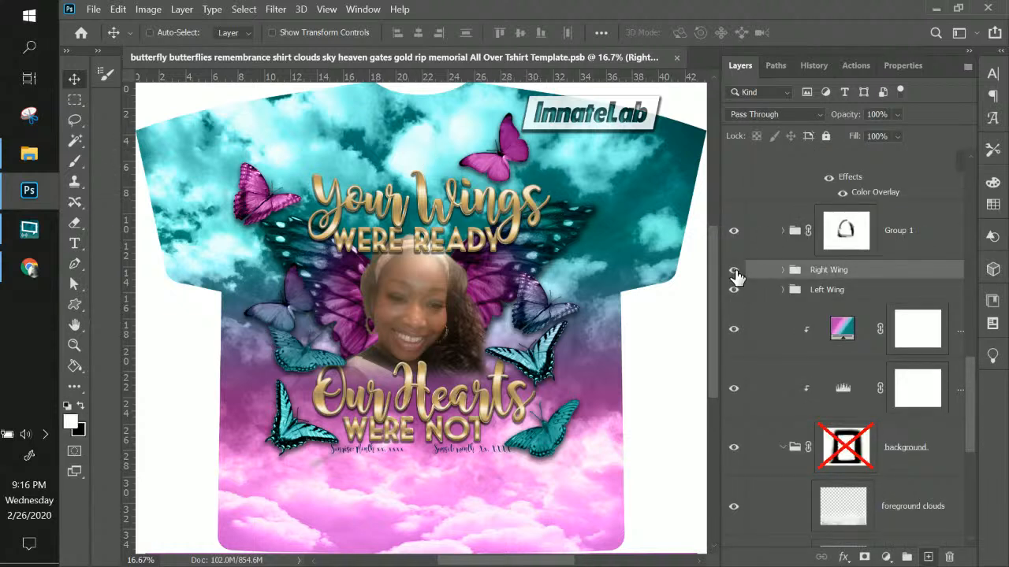
{"action": "left_click", "coordinate": [734, 270]}
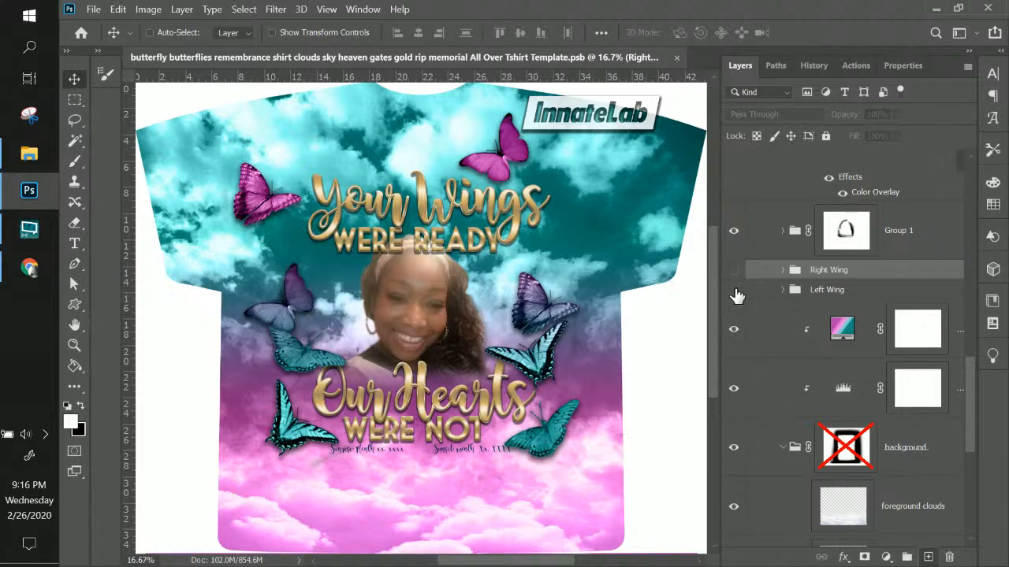
{"action": "scroll", "coordinate": [617, 268], "scroll_direction": "up", "scroll_amount": 2}
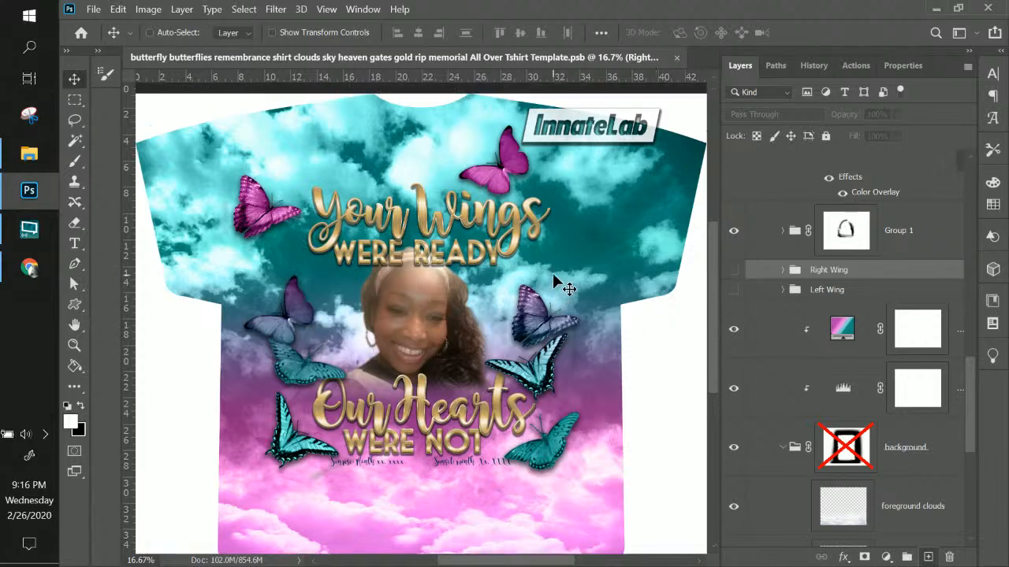
{"action": "scroll", "coordinate": [889, 331], "scroll_direction": "down", "scroll_amount": 4}
{"action": "scroll", "coordinate": [892, 331], "scroll_direction": "up", "scroll_amount": 4}
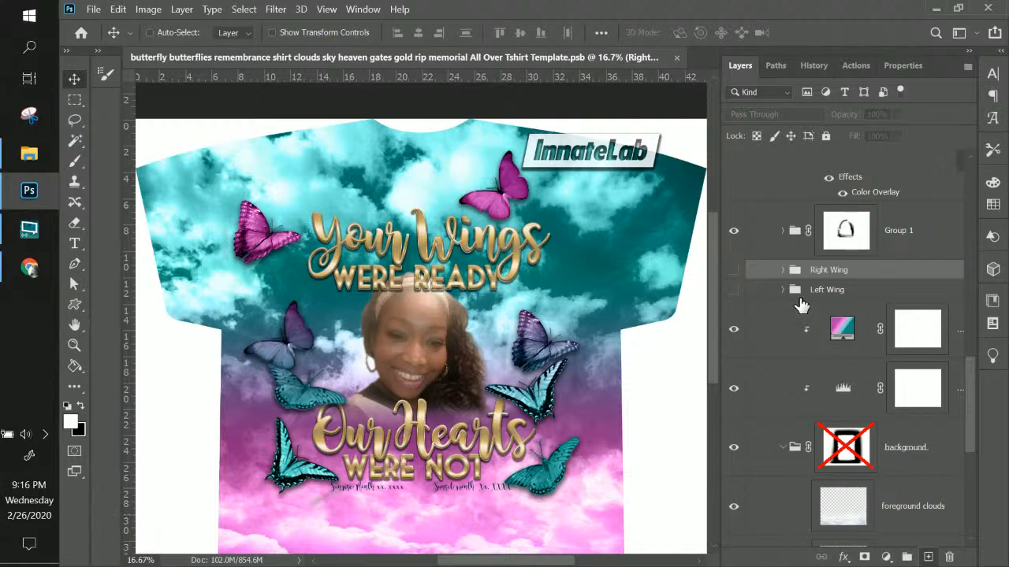
{"action": "scroll", "coordinate": [808, 278], "scroll_direction": "up", "scroll_amount": 3}
{"action": "scroll", "coordinate": [808, 277], "scroll_direction": "up", "scroll_amount": 5}
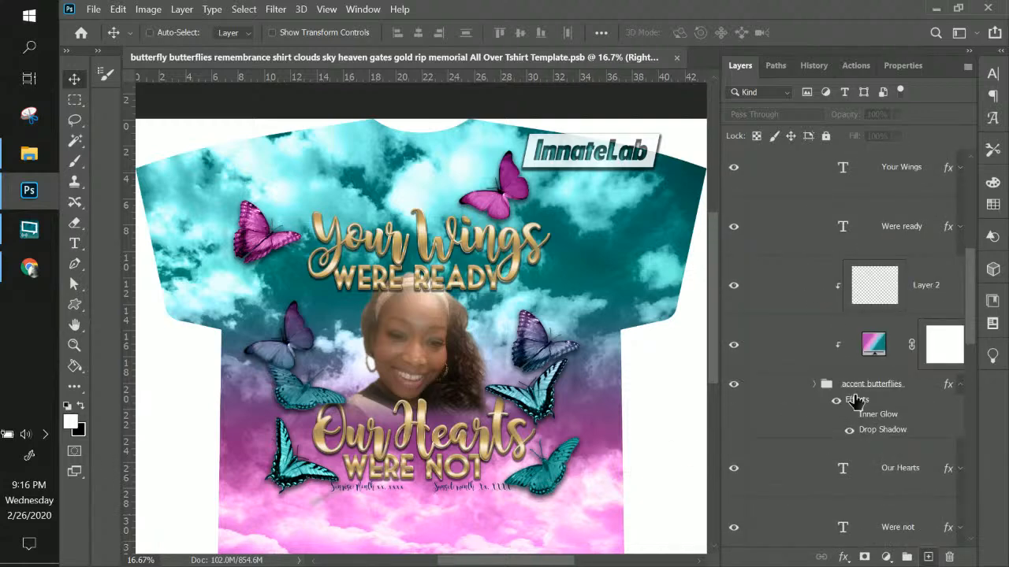
{"action": "left_click", "coordinate": [856, 388]}
{"action": "left_click", "coordinate": [734, 384]}
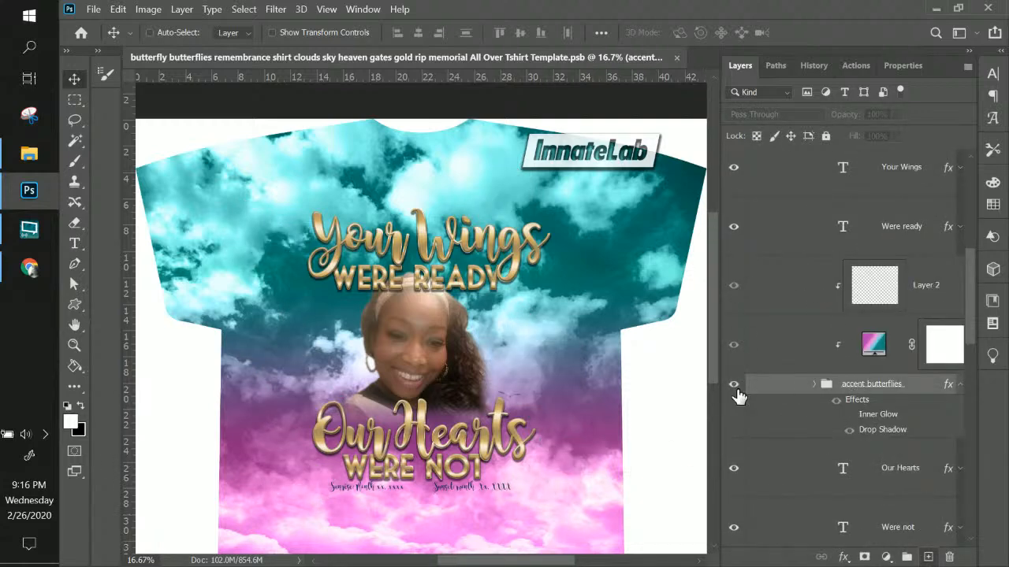
{"action": "left_click", "coordinate": [734, 385]}
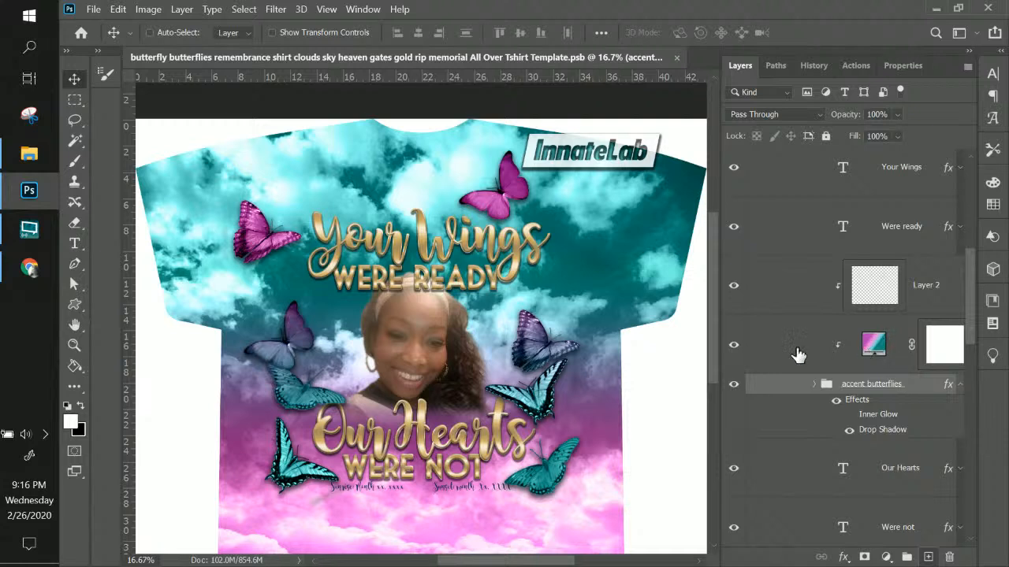
Apply a light-to-hot-pink preset to the accent butterflies' Gradient Fill layer
{"action": "double_click", "coordinate": [875, 346]}
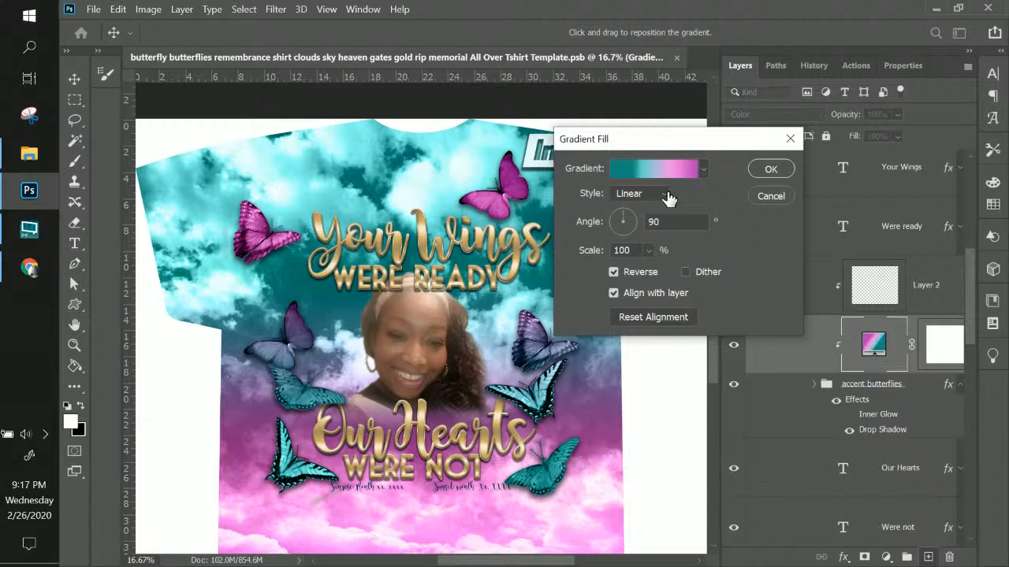
{"action": "left_click", "coordinate": [673, 174]}
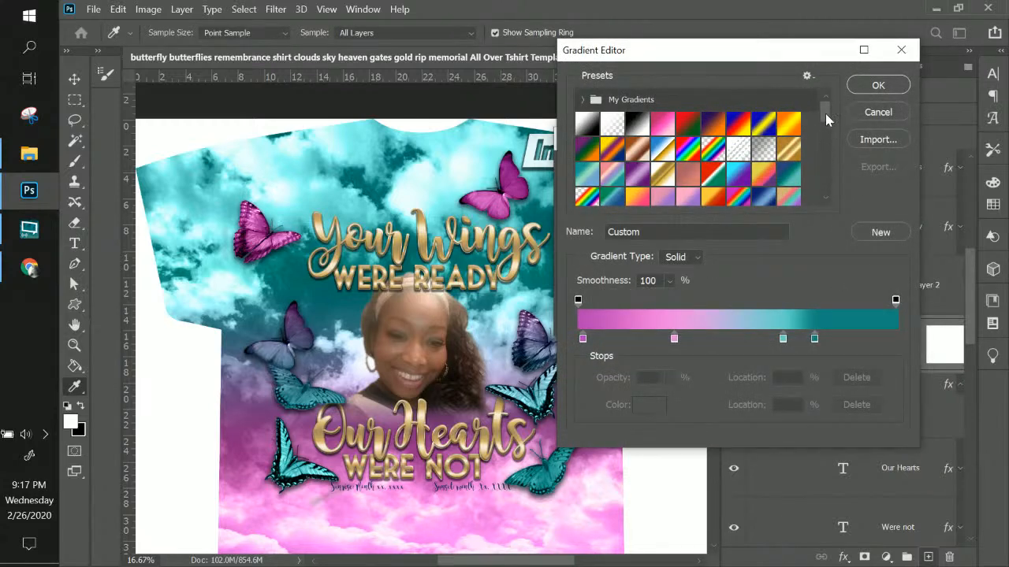
{"action": "left_click_drag", "start_coordinate": [825, 119], "coordinate": [838, 138]}
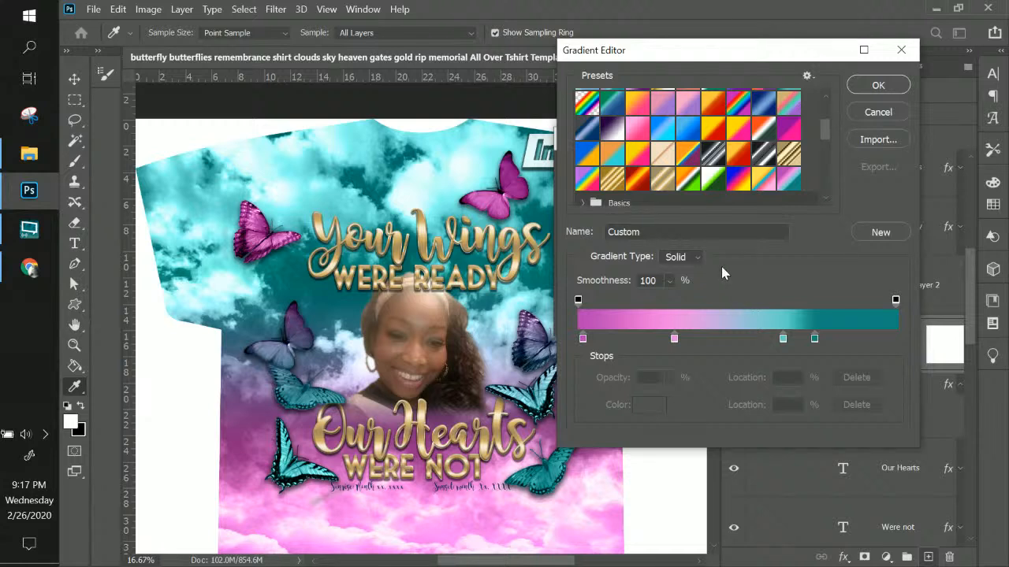
{"action": "scroll", "coordinate": [681, 172], "scroll_direction": "down", "scroll_amount": 1}
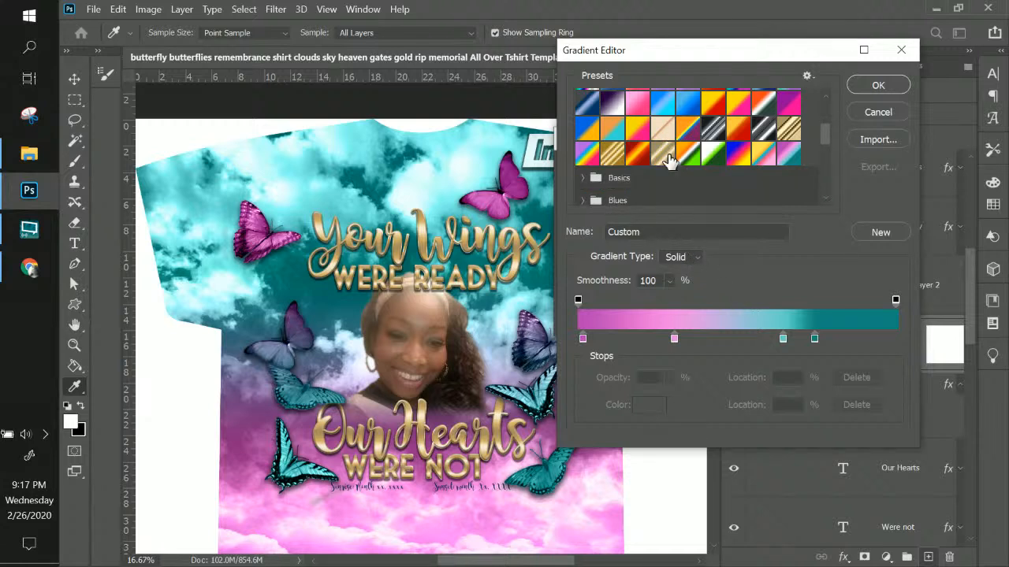
{"action": "scroll", "coordinate": [769, 166], "scroll_direction": "up", "scroll_amount": 2}
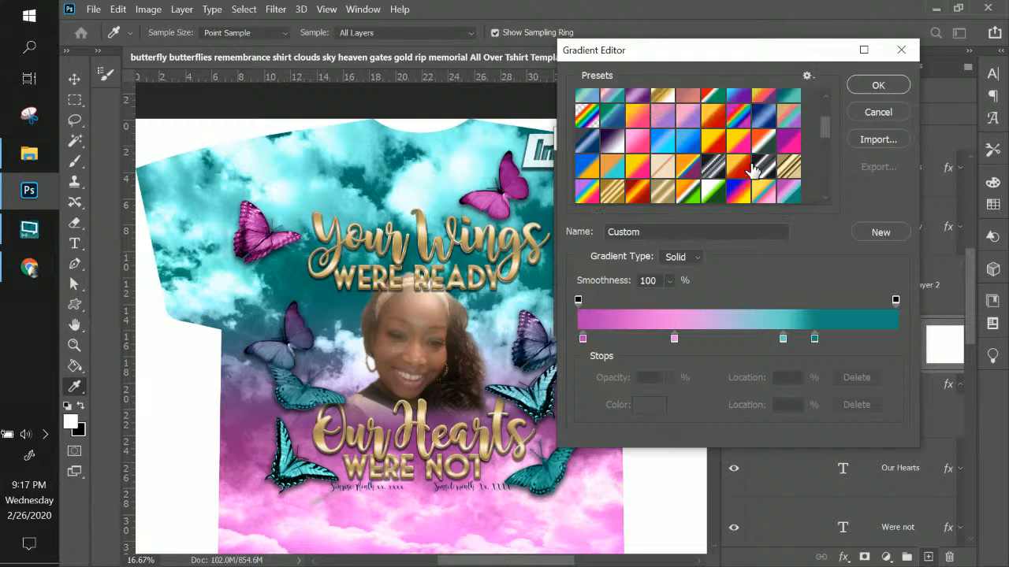
{"action": "scroll", "coordinate": [752, 168], "scroll_direction": "down", "scroll_amount": 1}
{"action": "left_click", "coordinate": [638, 132]}
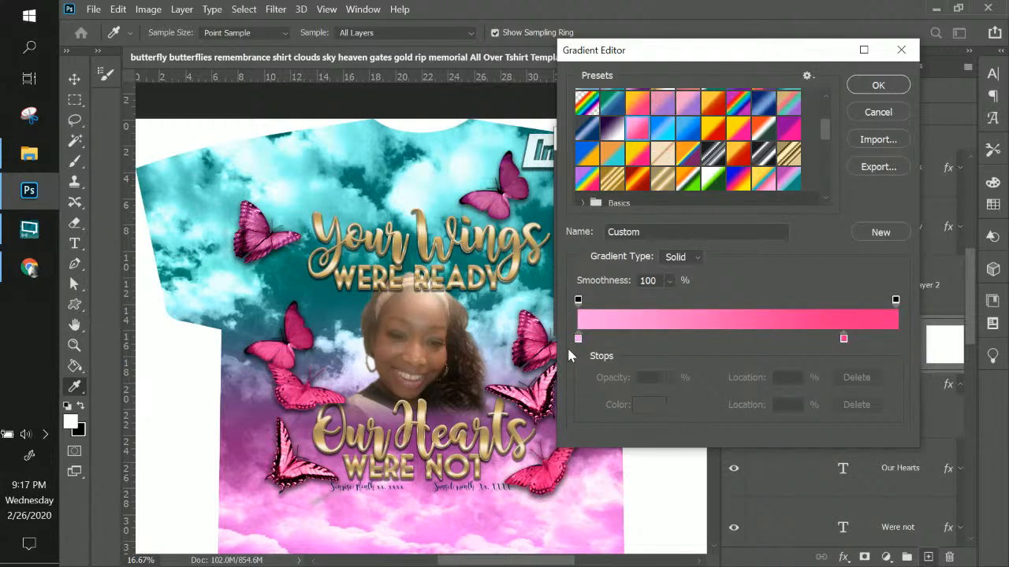
Move the pale pink stop toward the middle and add a new very pale pink stop near the left end
{"action": "left_click_drag", "start_coordinate": [580, 338], "coordinate": [690, 339]}
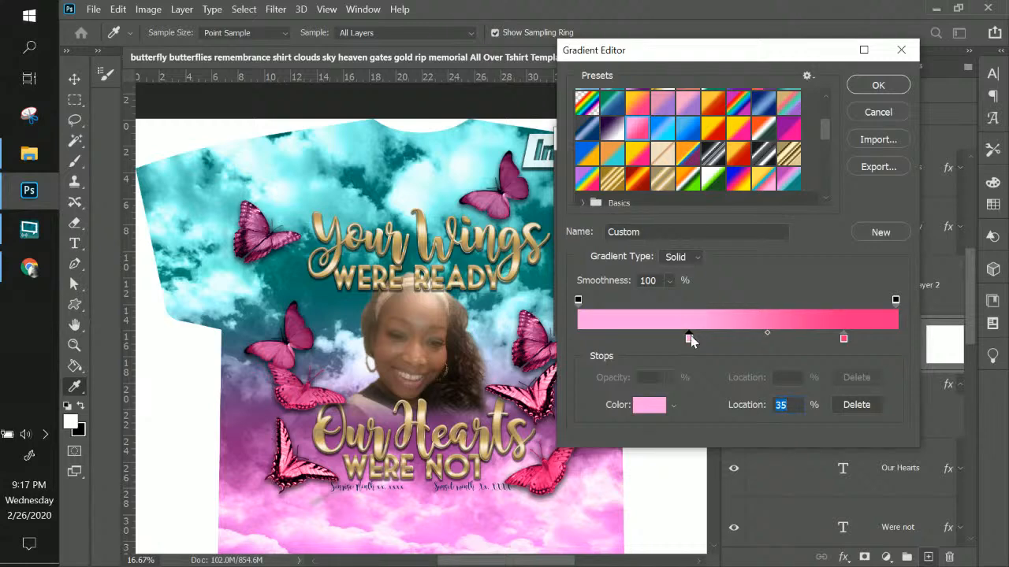
{"action": "left_click", "coordinate": [612, 338]}
{"action": "left_click", "coordinate": [646, 406]}
{"action": "mouse_move", "coordinate": [638, 173]}
{"action": "left_mouse_down"}
{"action": "mouse_move", "coordinate": [583, 157]}
{"action": "mouse_move", "coordinate": [593, 161]}
{"action": "left_mouse_up"}
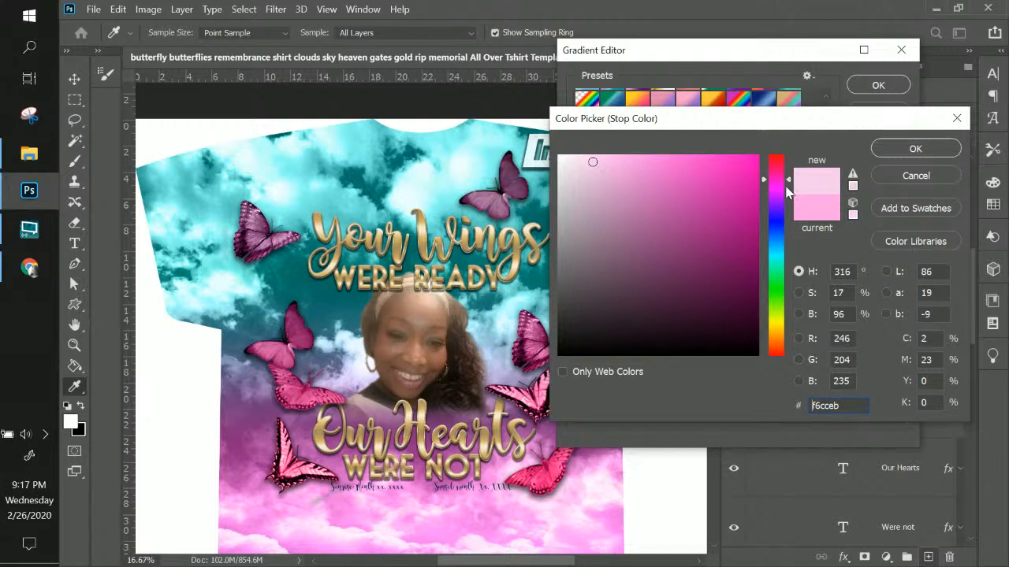
{"action": "left_click_drag", "start_coordinate": [789, 183], "coordinate": [788, 174]}
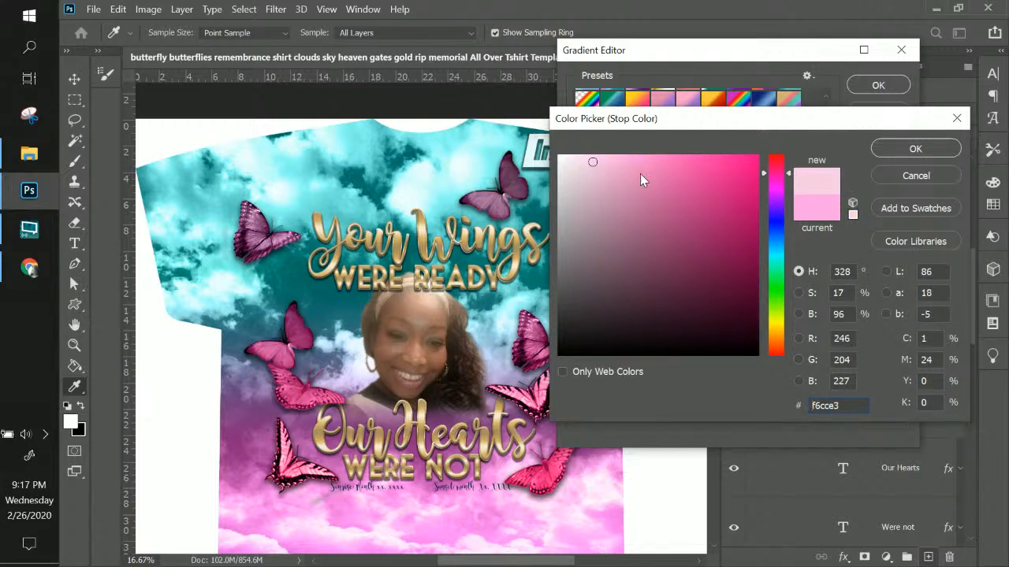
{"action": "mouse_move", "coordinate": [595, 165]}
{"action": "left_mouse_down"}
{"action": "mouse_move", "coordinate": [610, 173]}
{"action": "mouse_move", "coordinate": [612, 164]}
{"action": "left_mouse_up"}
{"action": "left_click", "coordinate": [894, 150]}
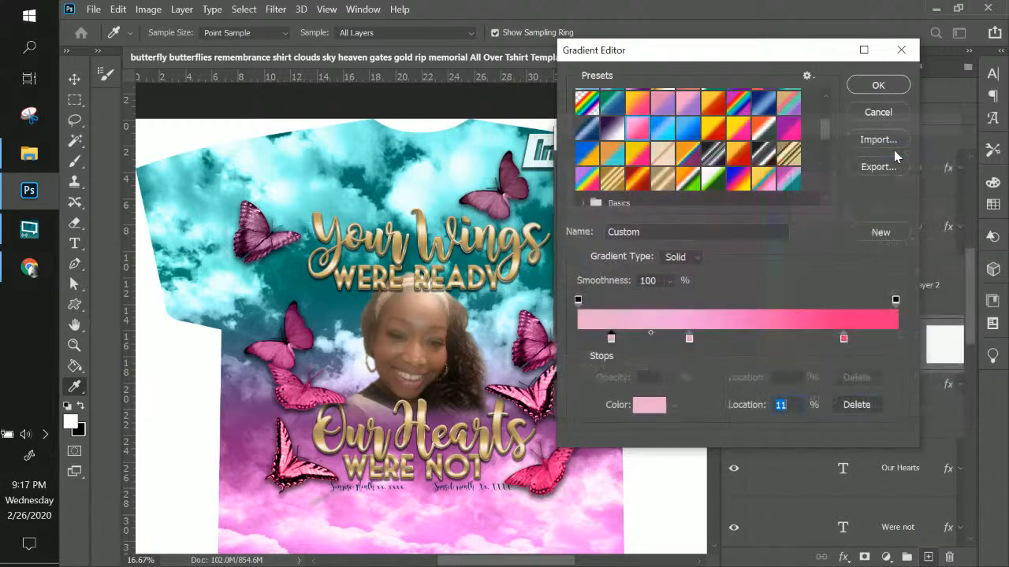
Move the middle stop to 52% and give it a deeper pink
{"action": "left_click_drag", "start_coordinate": [688, 338], "coordinate": [742, 338]}
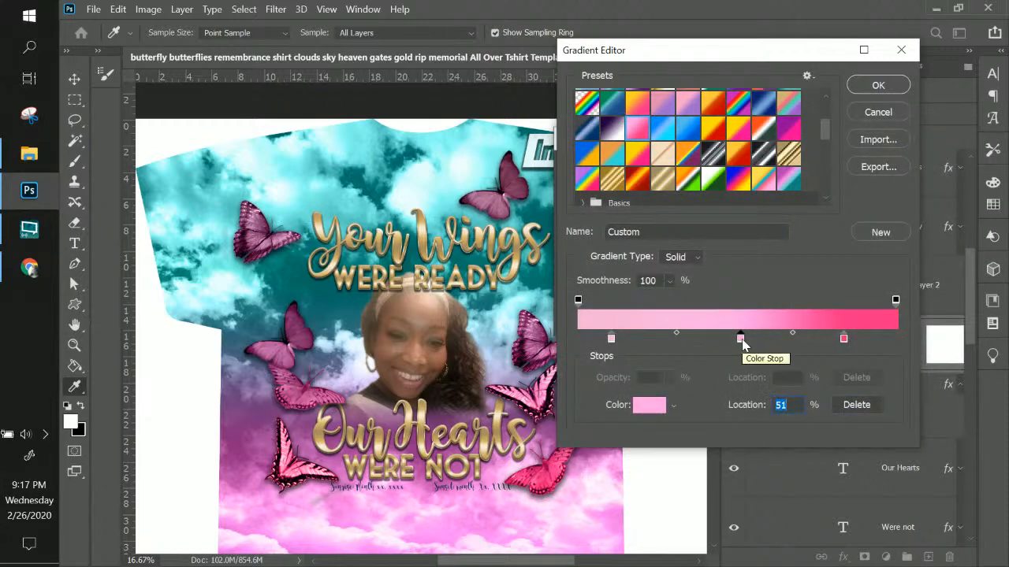
{"action": "left_click", "coordinate": [650, 405]}
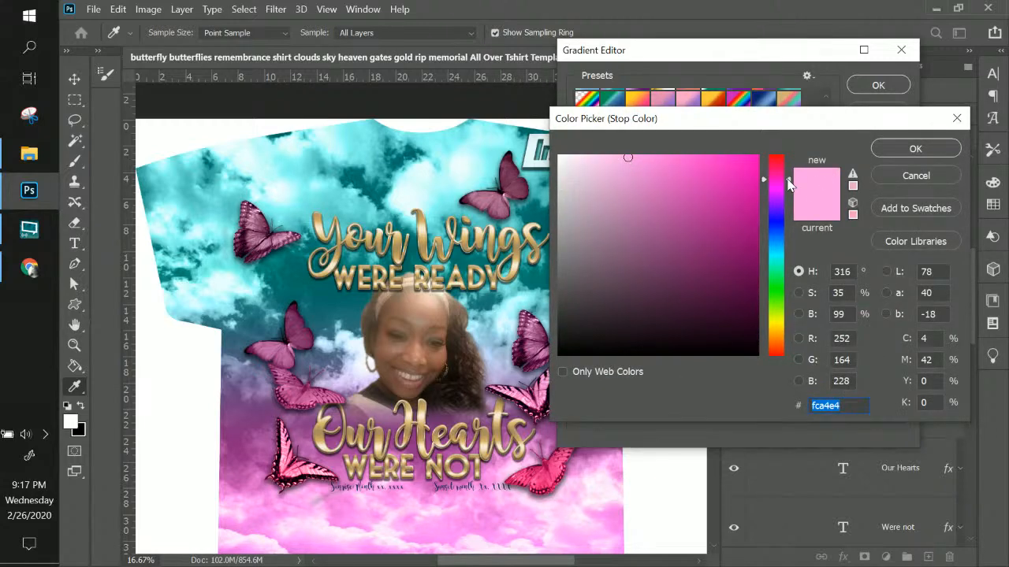
{"action": "left_click_drag", "start_coordinate": [788, 175], "coordinate": [788, 175]}
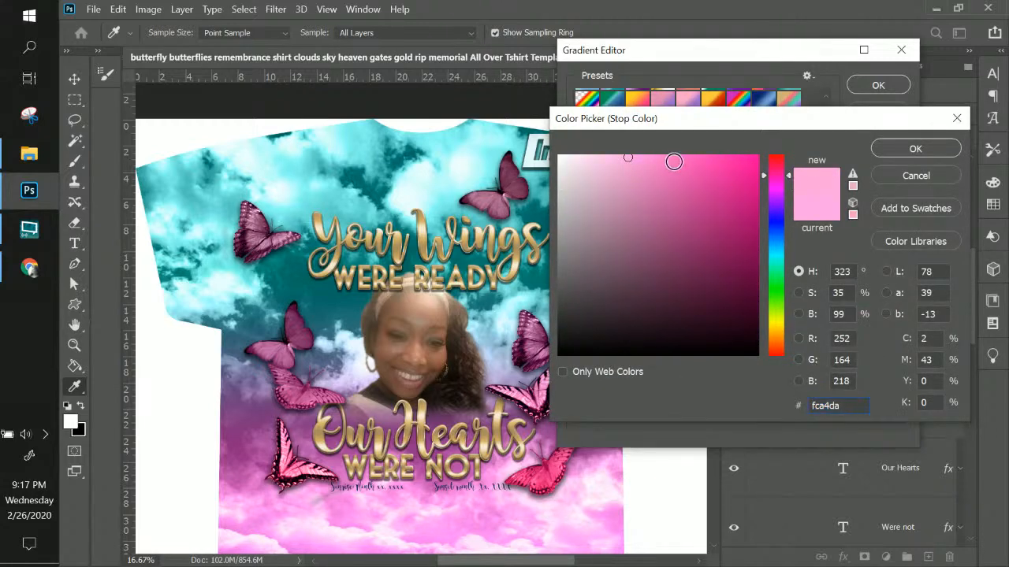
{"action": "left_click", "coordinate": [645, 158]}
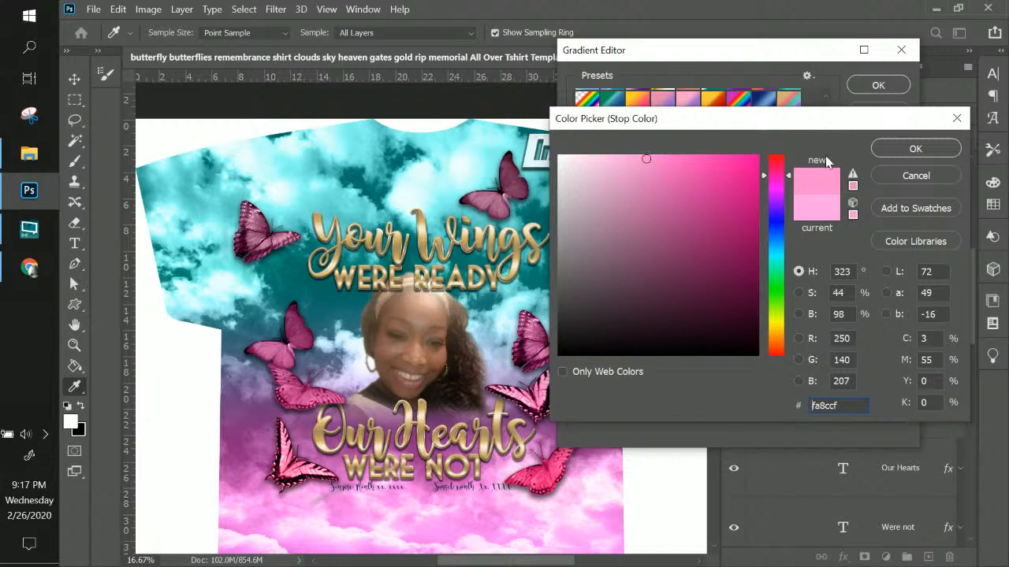
{"action": "left_click", "coordinate": [924, 149]}
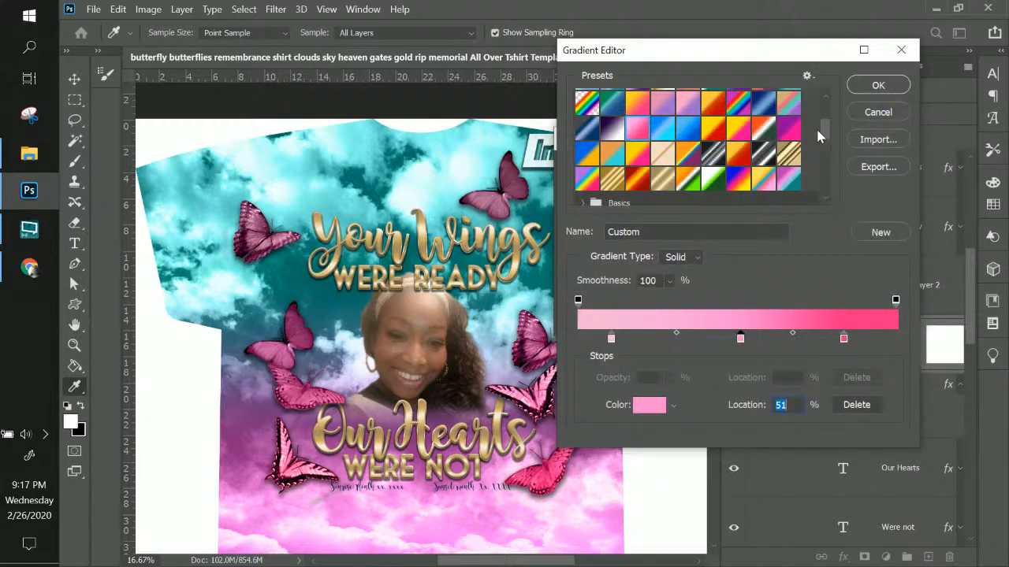
{"action": "left_click_drag", "start_coordinate": [825, 128], "coordinate": [836, 198]}
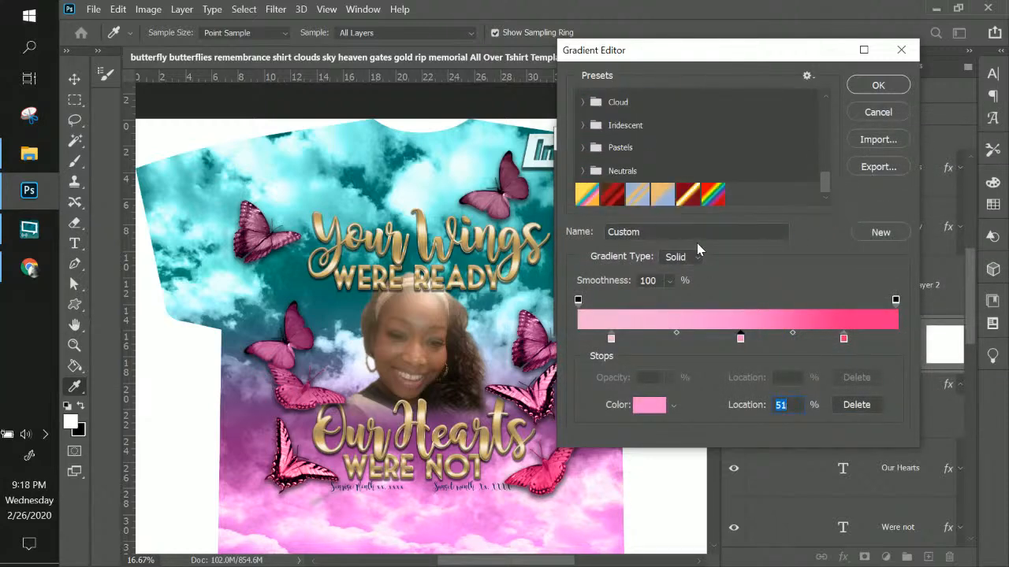
{"action": "scroll", "coordinate": [888, 231], "scroll_direction": "up", "scroll_amount": 5}
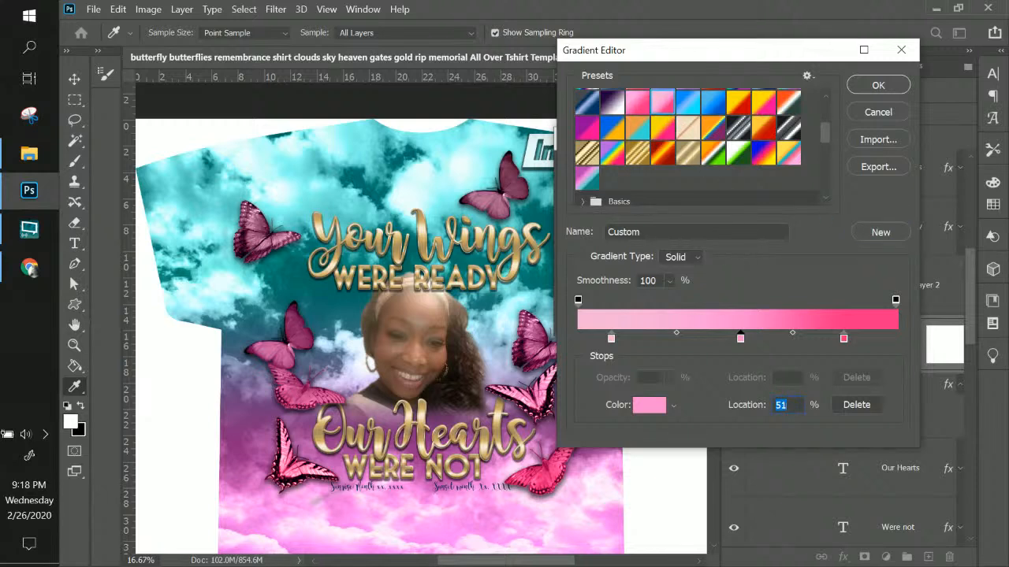
{"action": "key", "text": "Up"}
Name the gradient, save it as a new preset, and confirm the edit
{"action": "left_click_drag", "start_coordinate": [643, 231], "coordinate": [553, 231]}
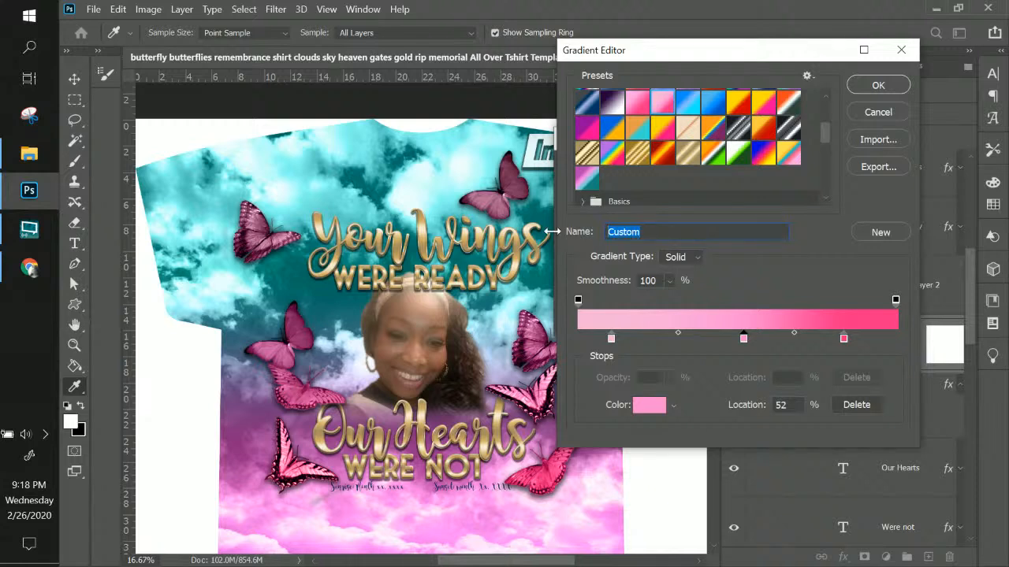
{"action": "type", "text": "Sylvia"}
{"action": "left_click", "coordinate": [879, 232]}
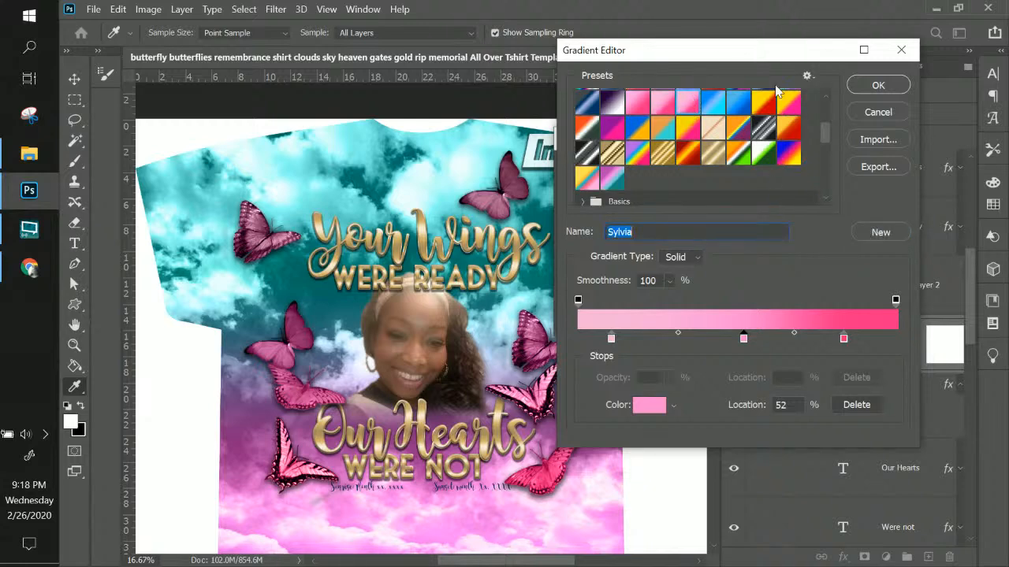
{"action": "left_click", "coordinate": [876, 87]}
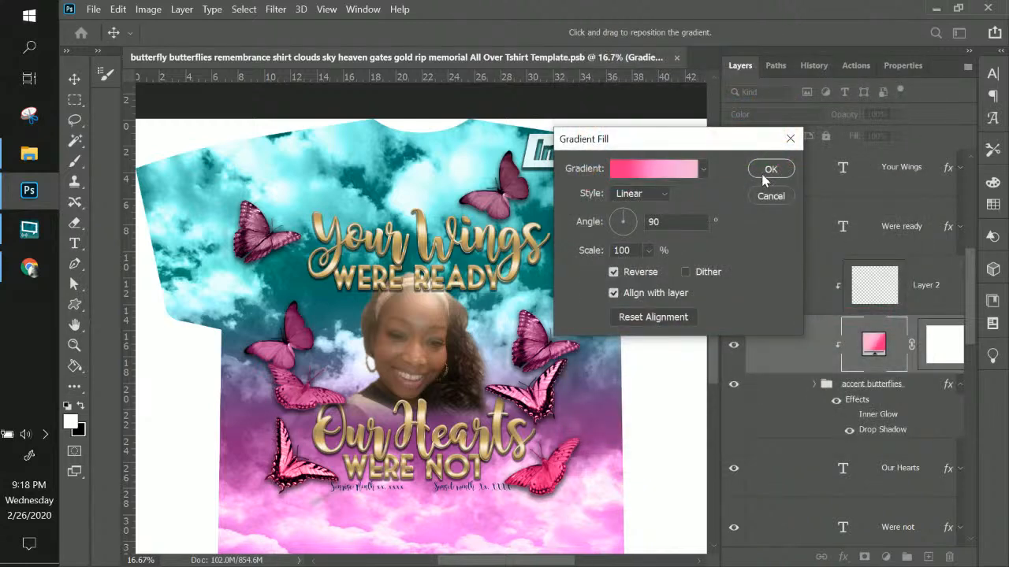
Commit the butterflies' pink gradient fill and switch the sky's teal-to-pink gradient layer off and back on
{"action": "left_click", "coordinate": [763, 173]}
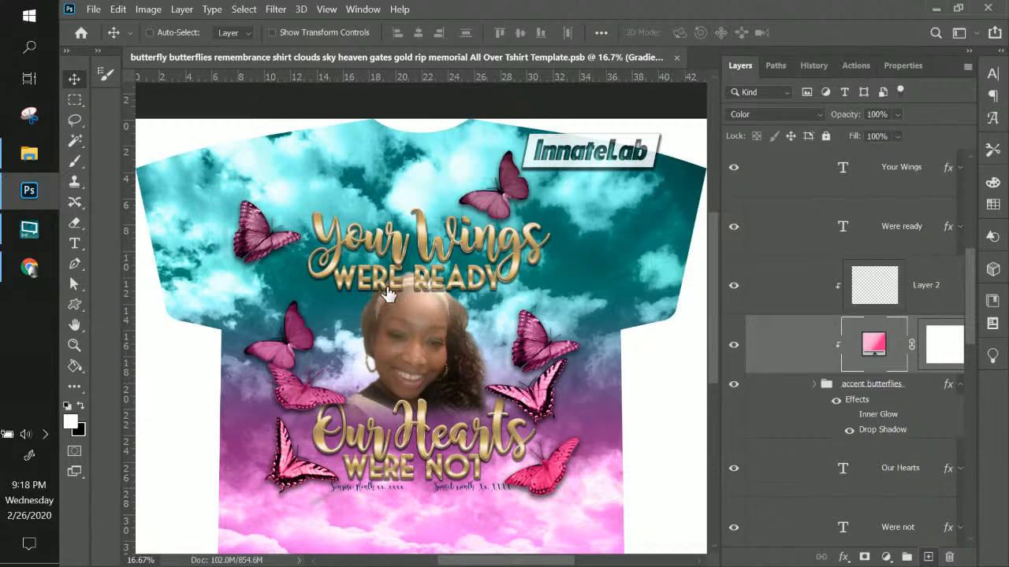
{"action": "scroll", "coordinate": [660, 335], "scroll_direction": "down", "scroll_amount": 2}
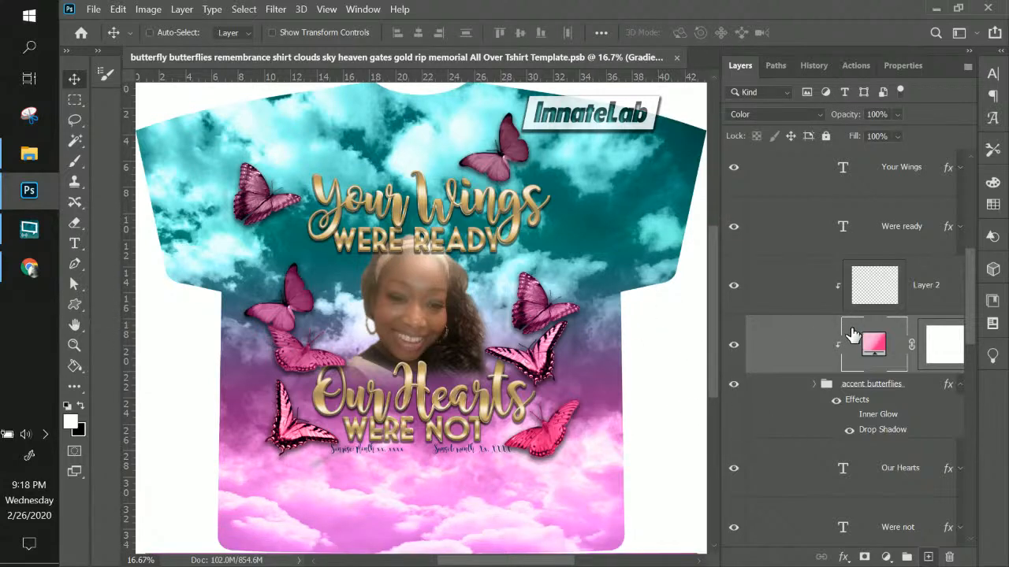
{"action": "scroll", "coordinate": [852, 335], "scroll_direction": "down", "scroll_amount": 3}
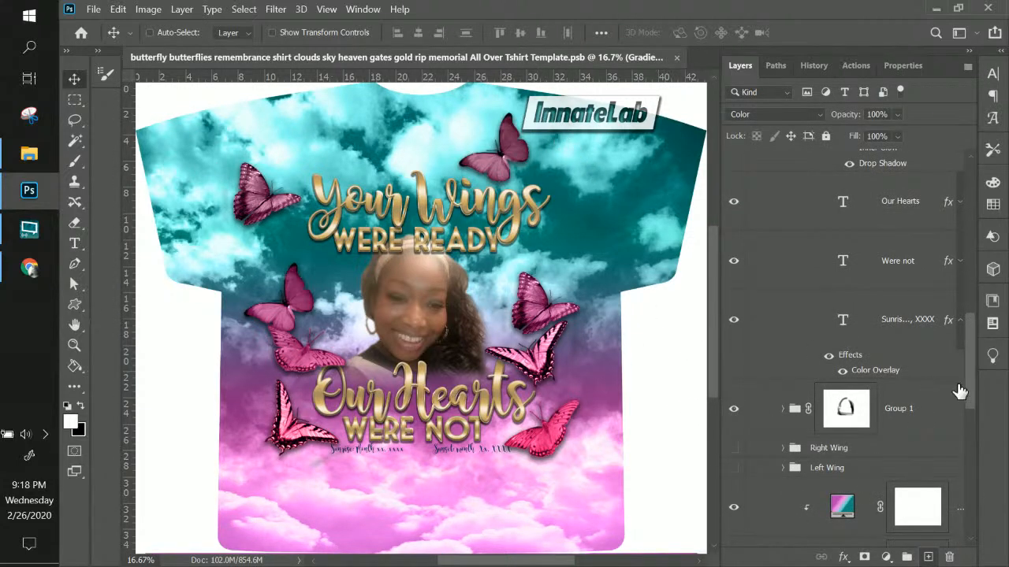
{"action": "scroll", "coordinate": [960, 392], "scroll_direction": "down", "scroll_amount": 4}
{"action": "scroll", "coordinate": [915, 387], "scroll_direction": "up", "scroll_amount": 1}
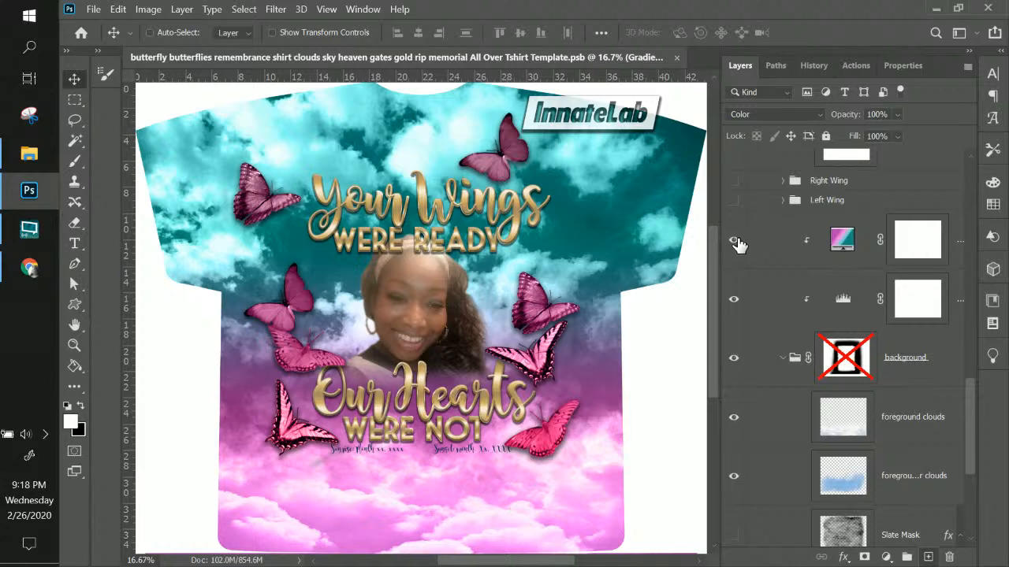
{"action": "left_click", "coordinate": [736, 241]}
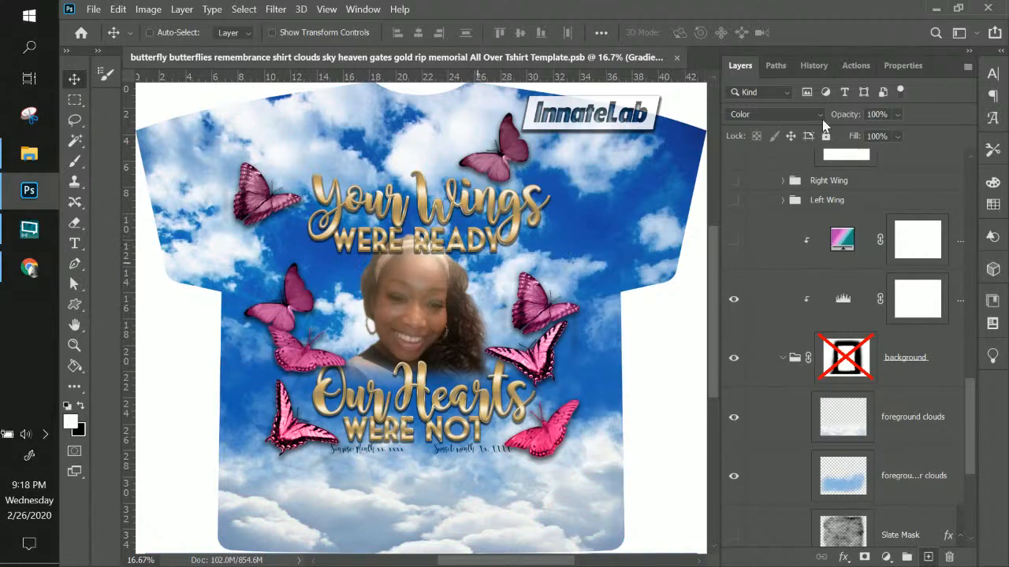
{"action": "left_click", "coordinate": [733, 242]}
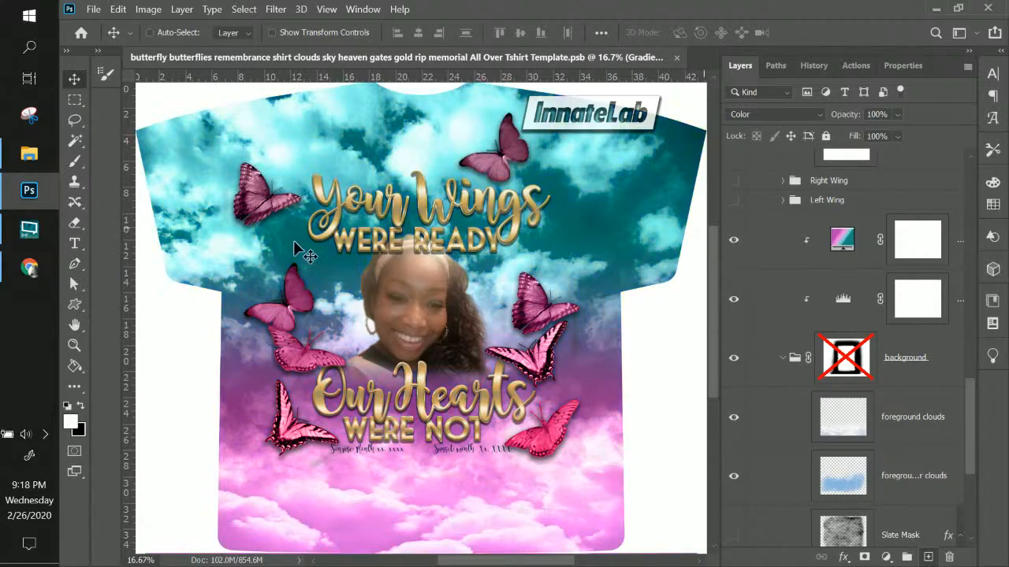
Give the sky overlay the pink preset gradient, trying Reverse before leaving it unflipped
{"action": "double_click", "coordinate": [842, 242]}
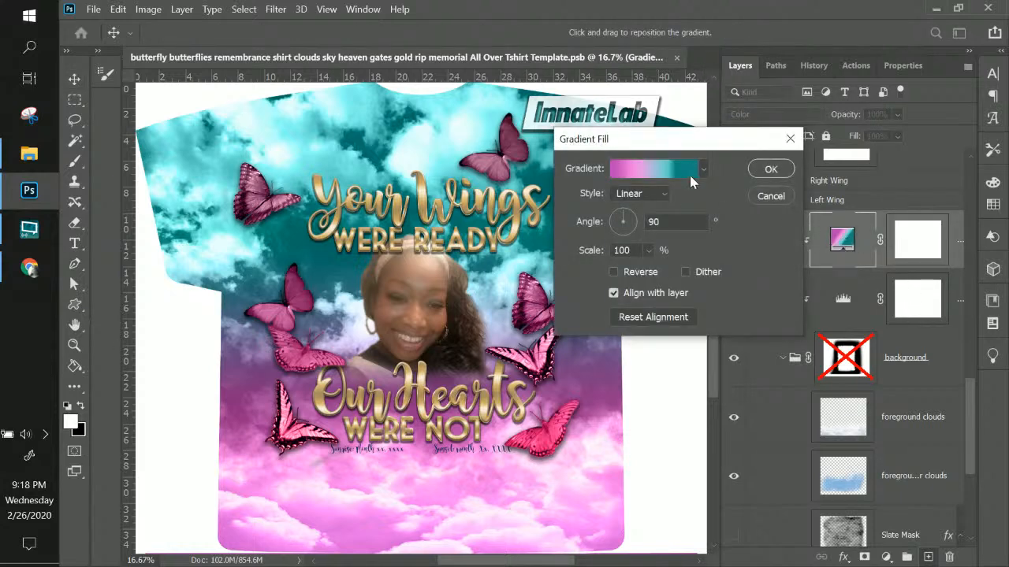
{"action": "left_click", "coordinate": [690, 174]}
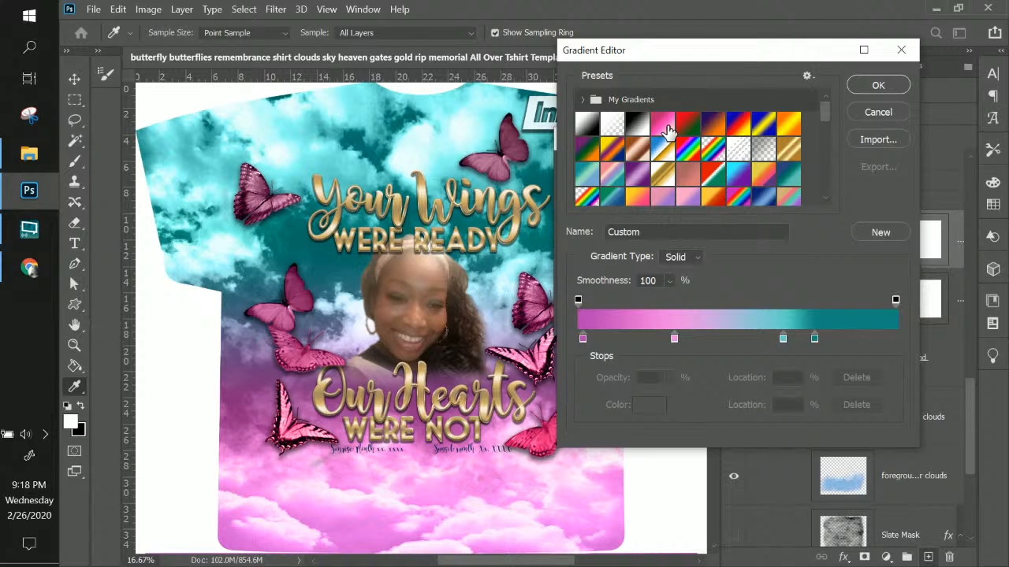
{"action": "scroll", "coordinate": [667, 131], "scroll_direction": "down", "scroll_amount": 3}
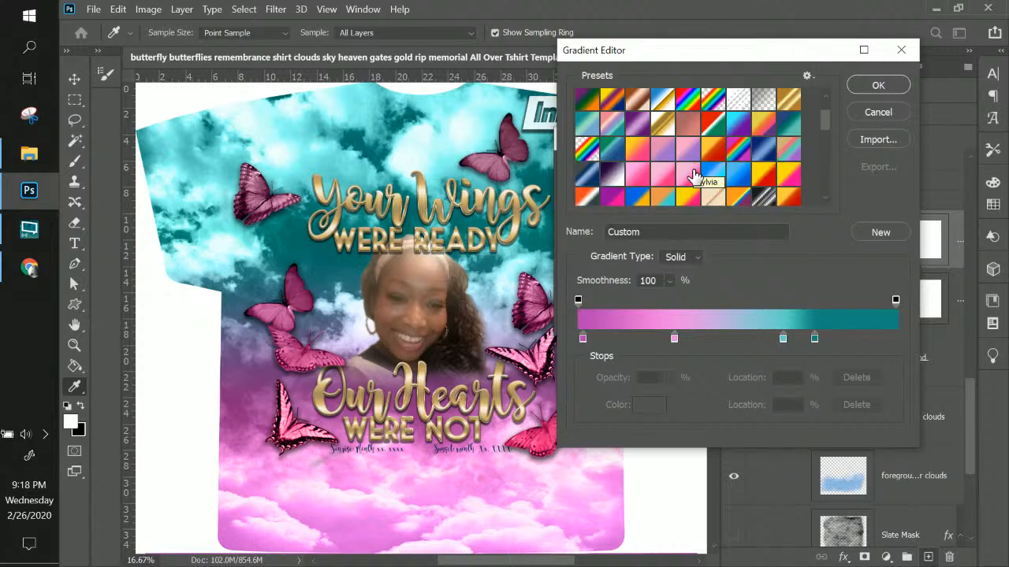
{"action": "left_click", "coordinate": [689, 172]}
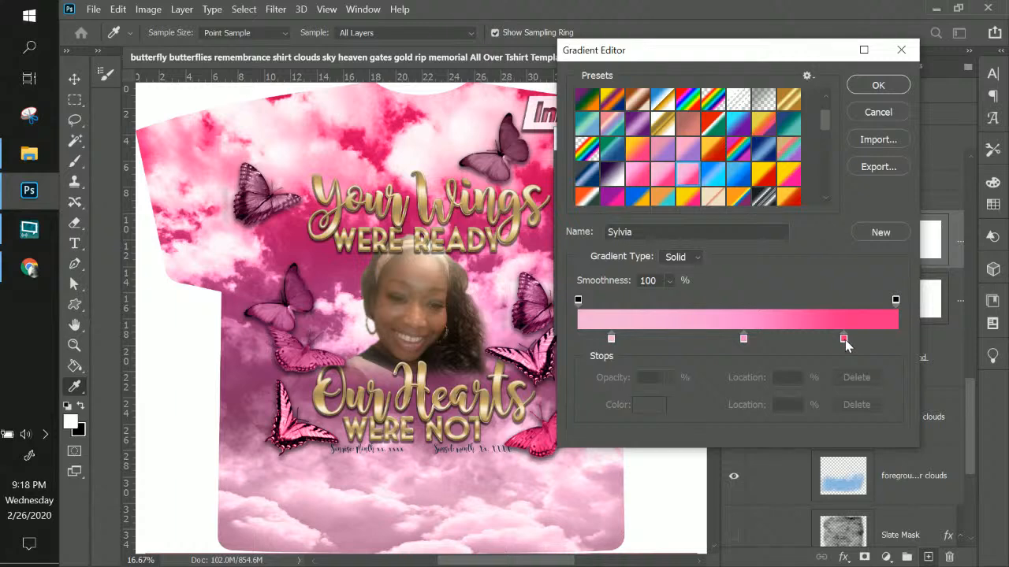
{"action": "left_click", "coordinate": [856, 89]}
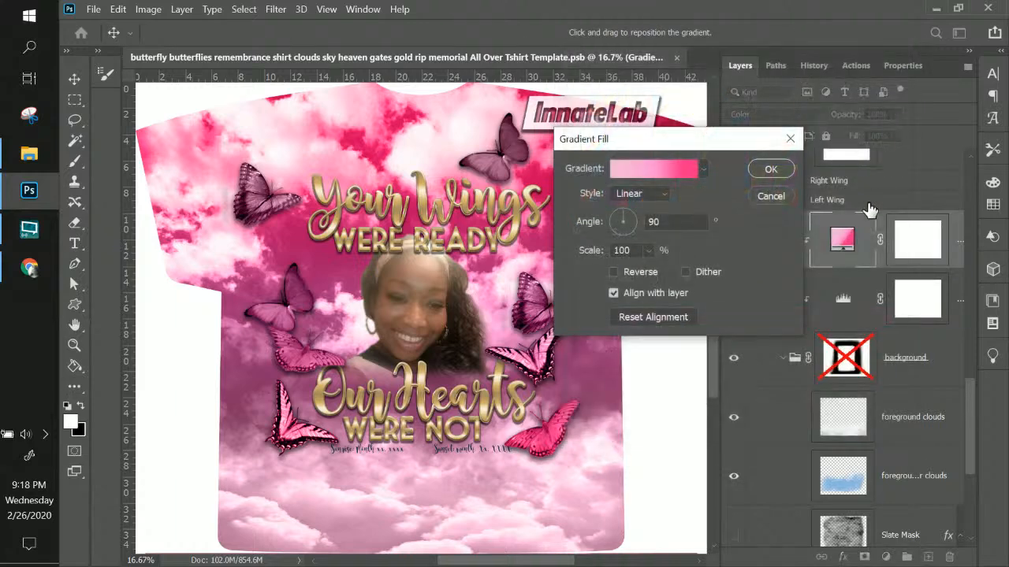
{"action": "left_click", "coordinate": [614, 272]}
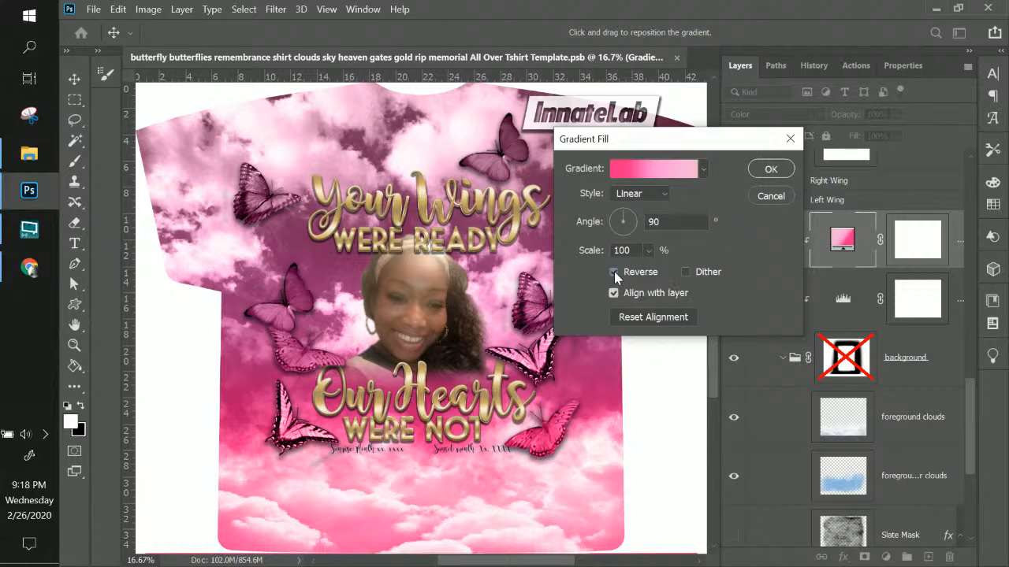
{"action": "left_click", "coordinate": [614, 272]}
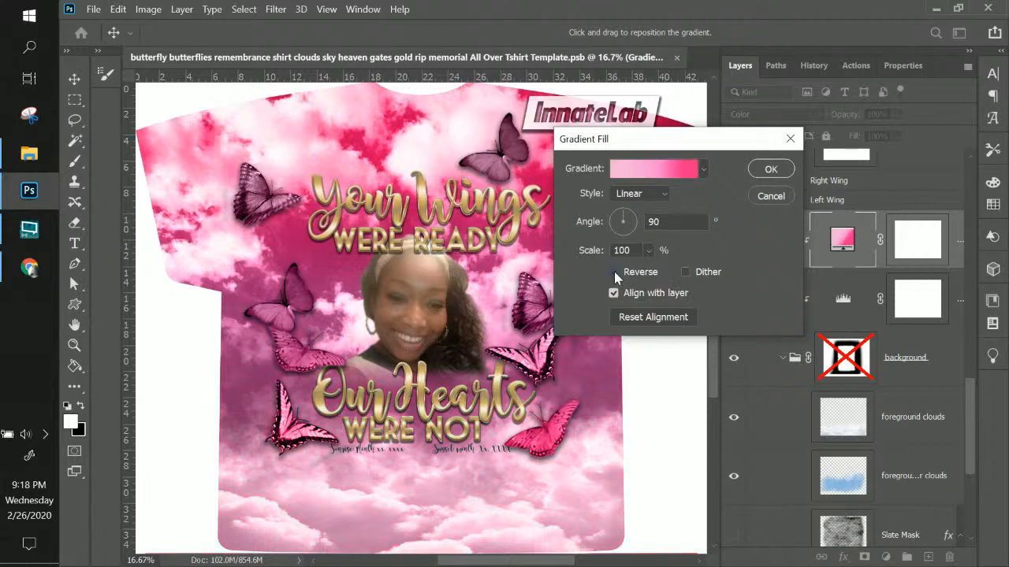
{"action": "left_click", "coordinate": [671, 170]}
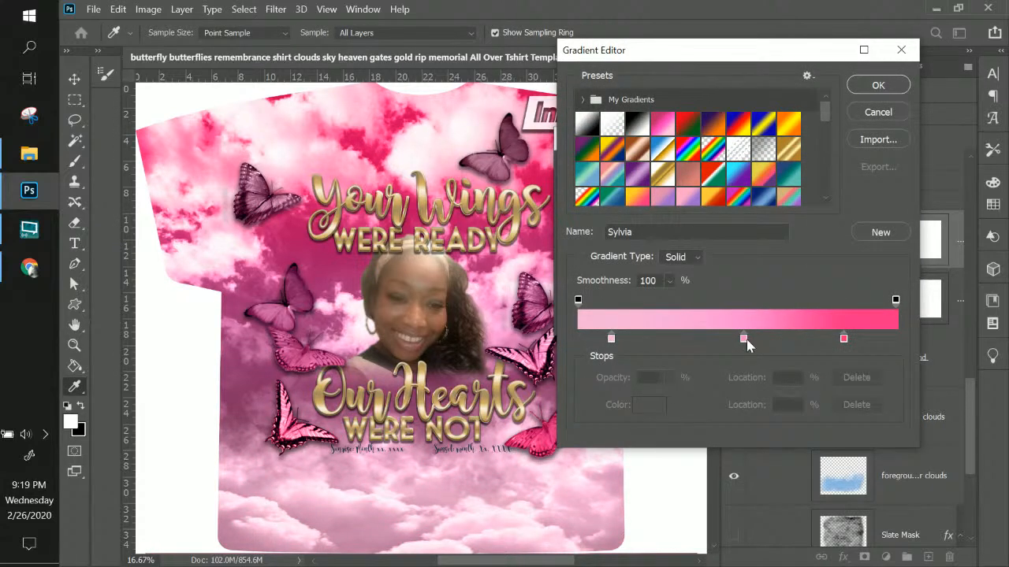
Move the sky gradient's pink stops to 36% and 67% and add a deep crimson stop at 94%
{"action": "left_click", "coordinate": [719, 339]}
{"action": "left_click_drag", "start_coordinate": [716, 341], "coordinate": [693, 340]}
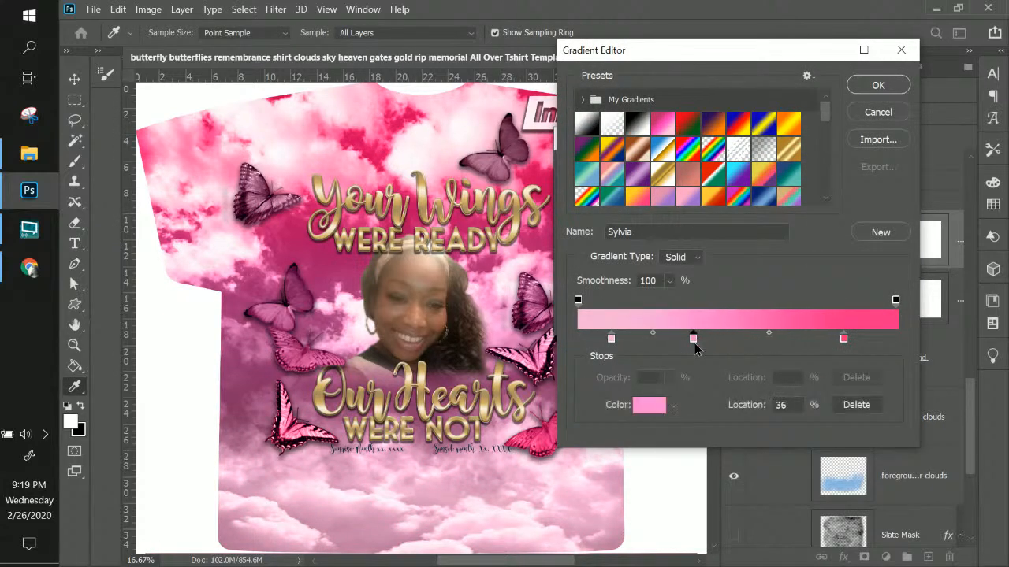
{"action": "left_click", "coordinate": [840, 340]}
{"action": "left_click_drag", "start_coordinate": [836, 340], "coordinate": [791, 339]}
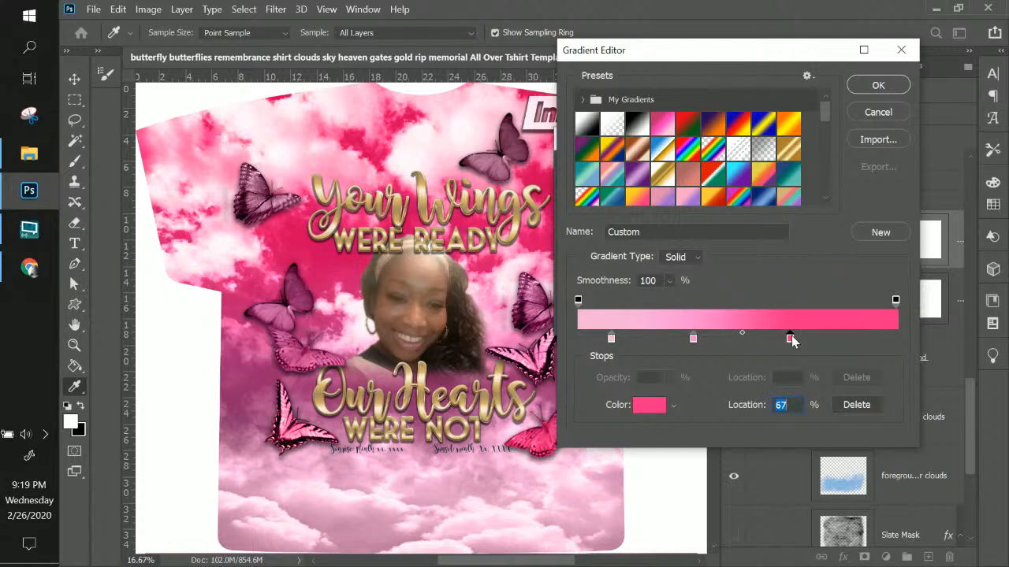
{"action": "left_click", "coordinate": [878, 339]}
{"action": "left_click", "coordinate": [648, 405]}
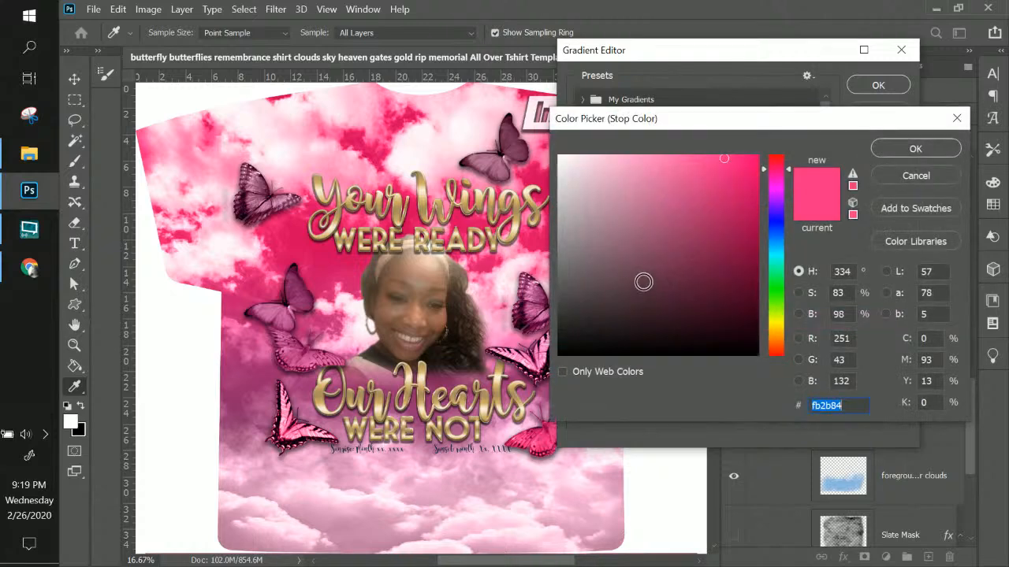
{"action": "mouse_move", "coordinate": [632, 174]}
{"action": "left_mouse_down"}
{"action": "mouse_move", "coordinate": [636, 165]}
{"action": "mouse_move", "coordinate": [633, 187]}
{"action": "mouse_move", "coordinate": [658, 155]}
{"action": "mouse_move", "coordinate": [624, 156]}
{"action": "mouse_move", "coordinate": [673, 157]}
{"action": "mouse_move", "coordinate": [610, 154]}
{"action": "mouse_move", "coordinate": [712, 155]}
{"action": "mouse_move", "coordinate": [764, 218]}
{"action": "left_mouse_up"}
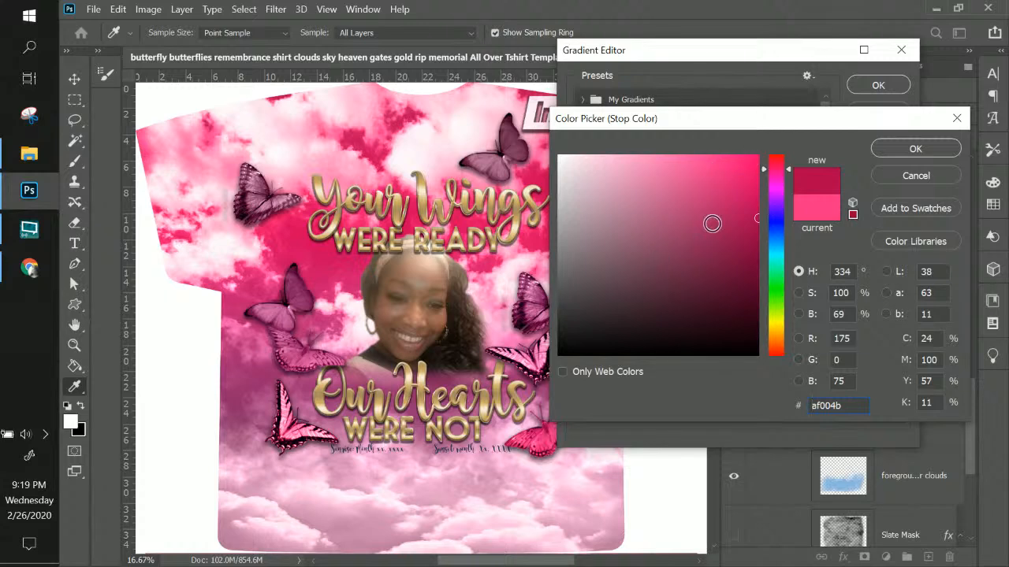
{"action": "left_click", "coordinate": [894, 146]}
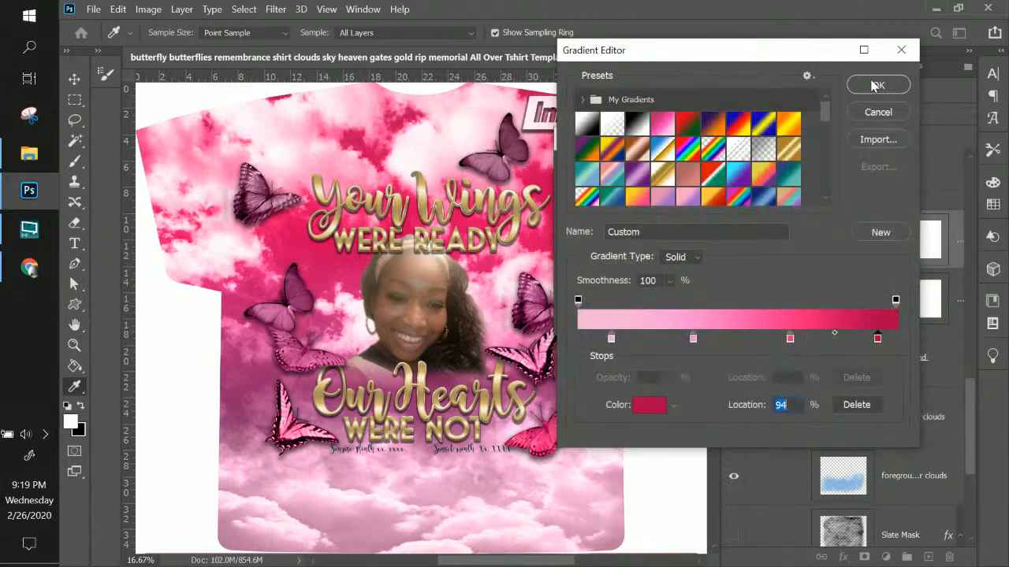
{"action": "left_click", "coordinate": [875, 85]}
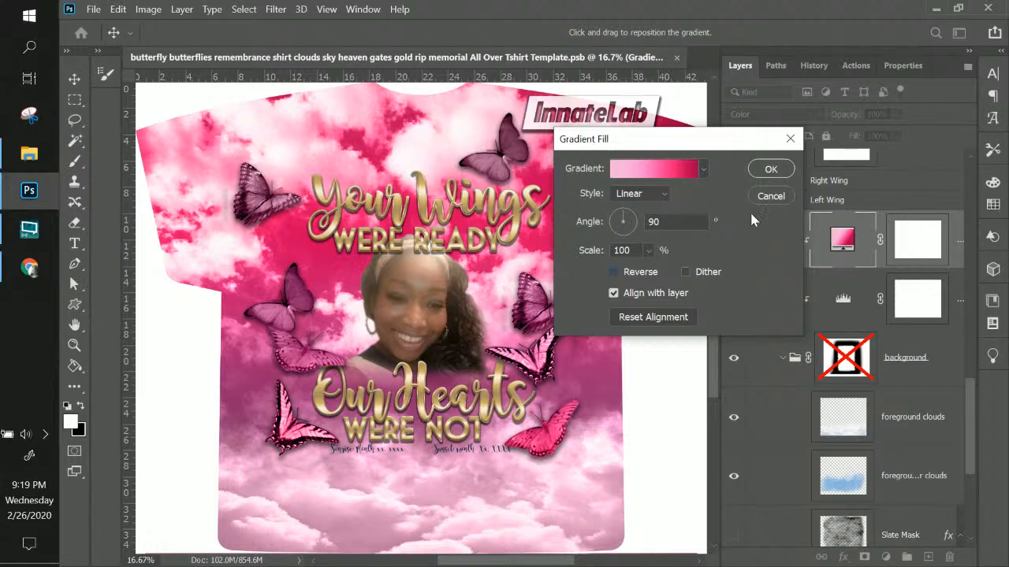
Apply the new gradient to the sky overlay with the Color blend mode
{"action": "left_click", "coordinate": [772, 169]}
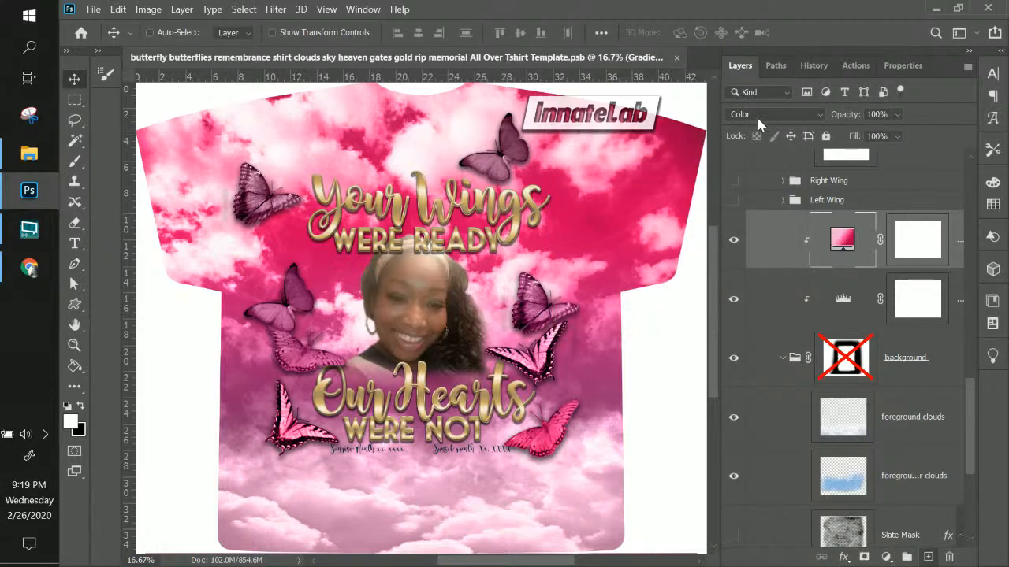
{"action": "left_click", "coordinate": [758, 117]}
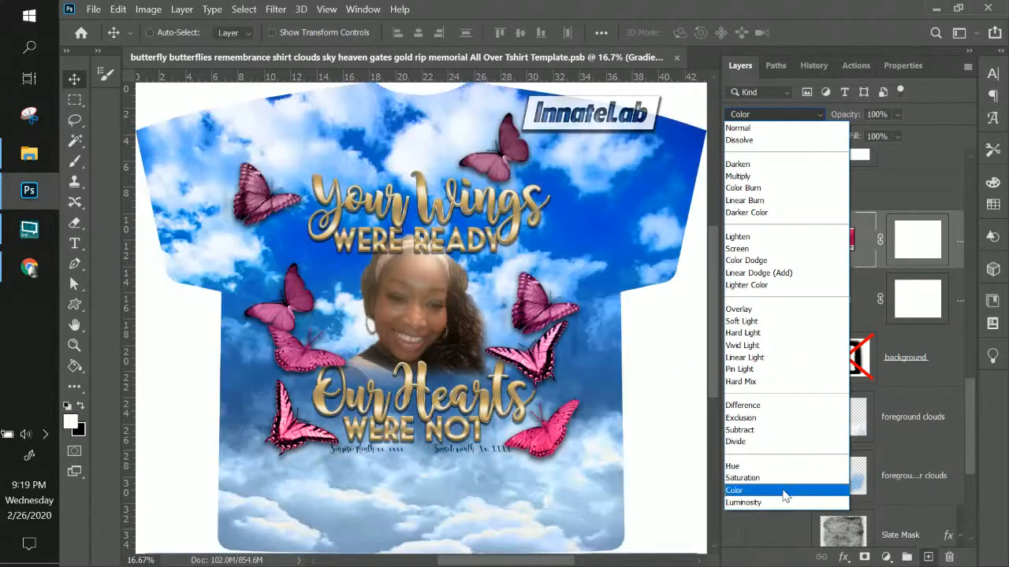
{"action": "left_click", "coordinate": [785, 493]}
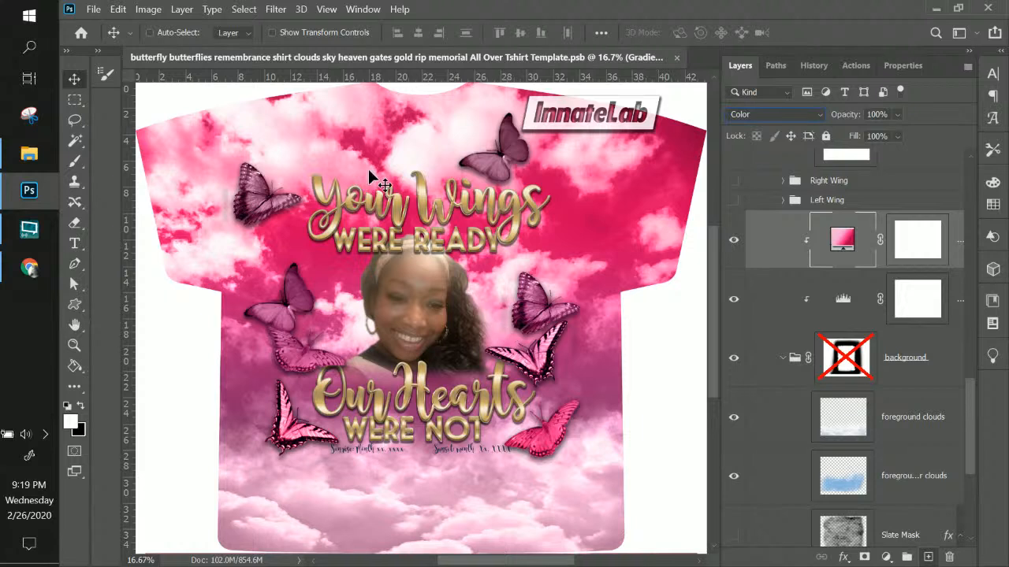
Remove the 36% and crimson stops, move the middle stop to 51%, and add a pink stop at 38%
{"action": "double_click", "coordinate": [843, 238]}
{"action": "left_click", "coordinate": [655, 171]}
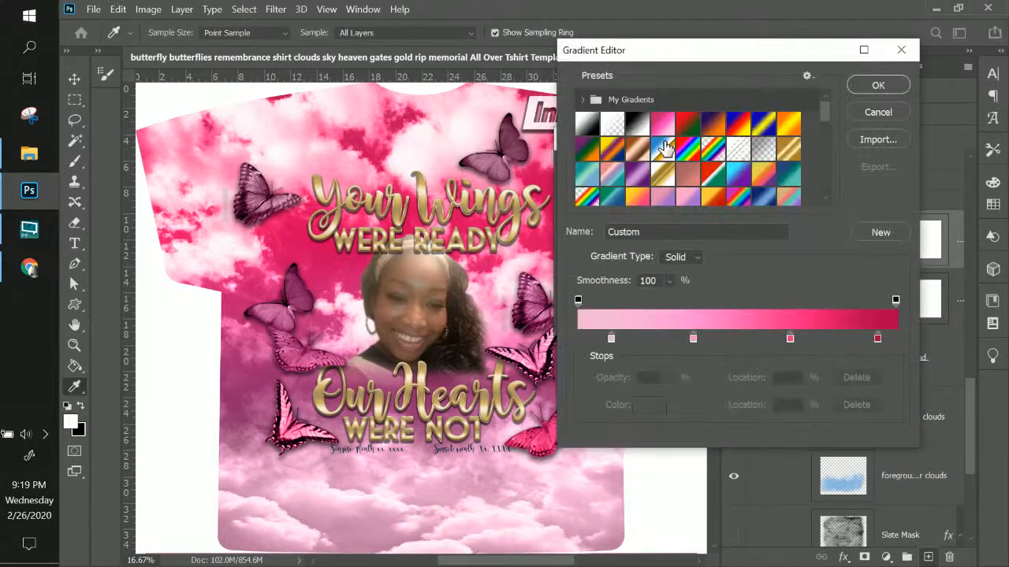
{"action": "left_click", "coordinate": [695, 341]}
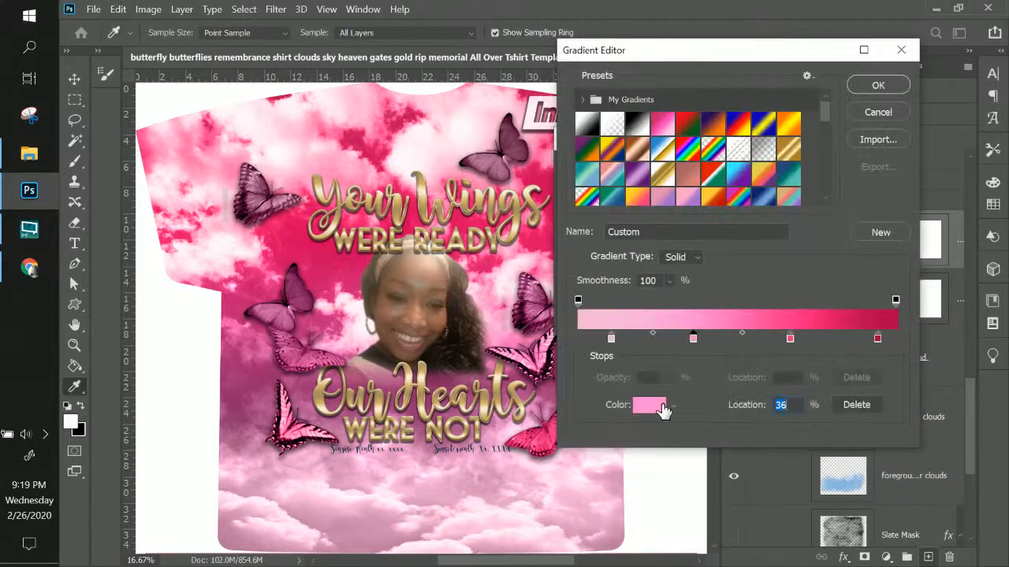
{"action": "left_click", "coordinate": [851, 405]}
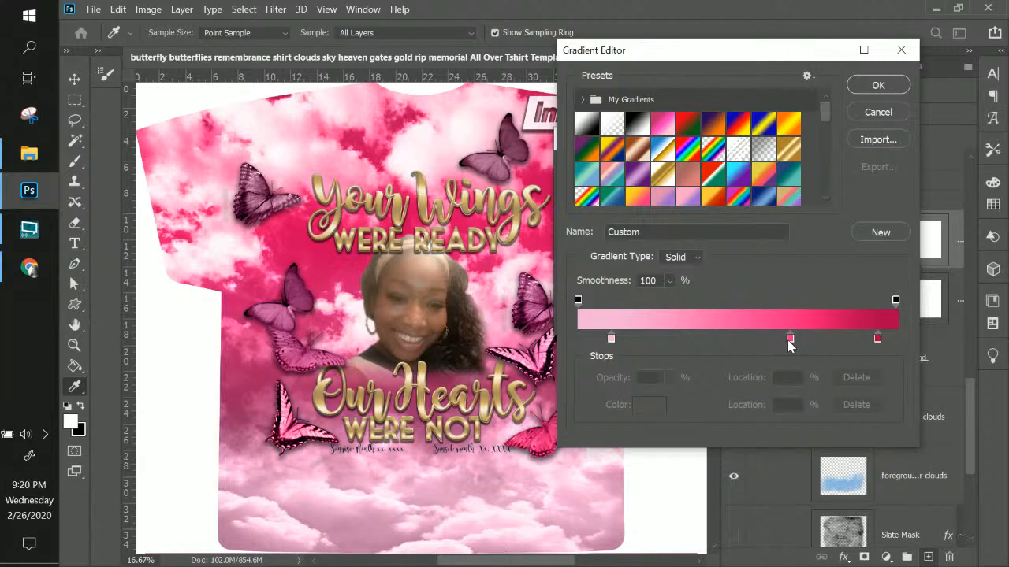
{"action": "left_click_drag", "start_coordinate": [790, 341], "coordinate": [739, 341]}
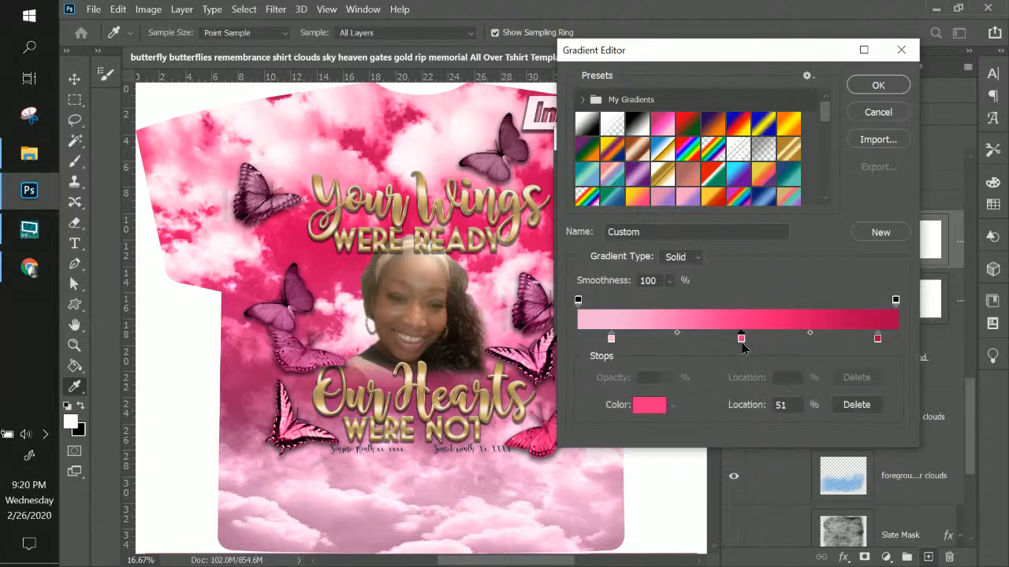
{"action": "left_click", "coordinate": [878, 339]}
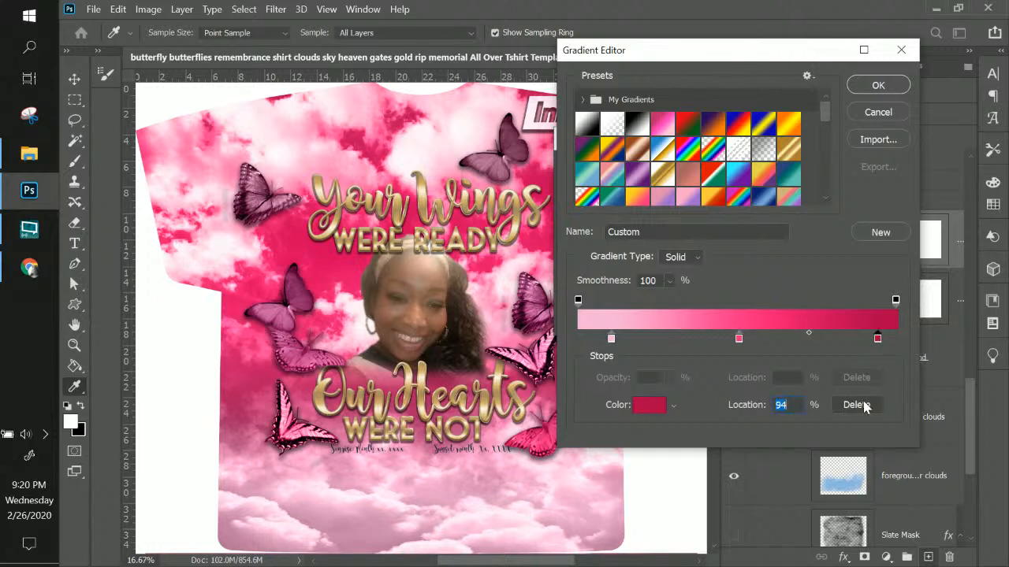
{"action": "left_click", "coordinate": [857, 404]}
{"action": "left_click", "coordinate": [611, 339]}
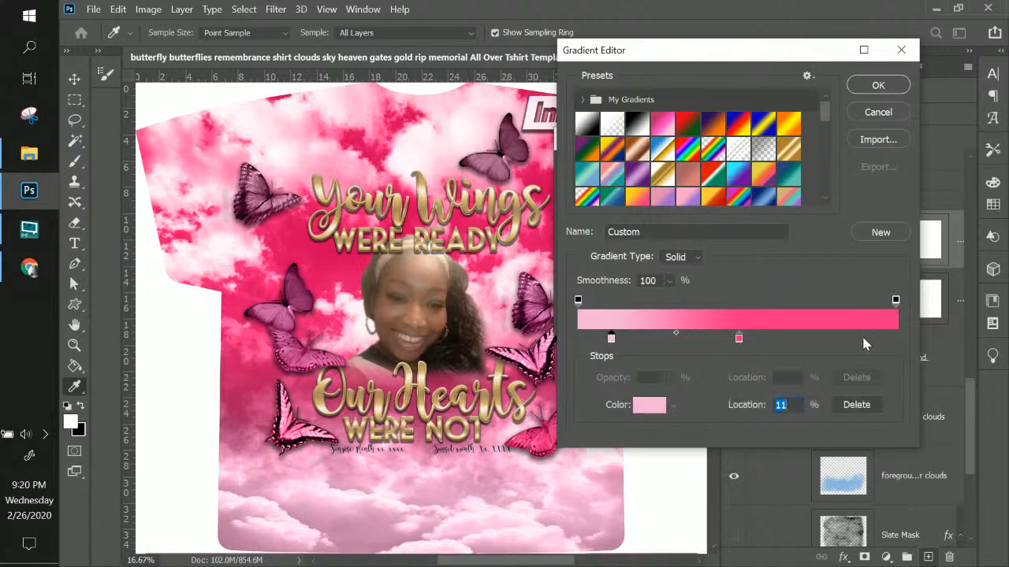
{"action": "left_click", "coordinate": [862, 339]}
{"action": "left_click_drag", "start_coordinate": [859, 340], "coordinate": [700, 339]}
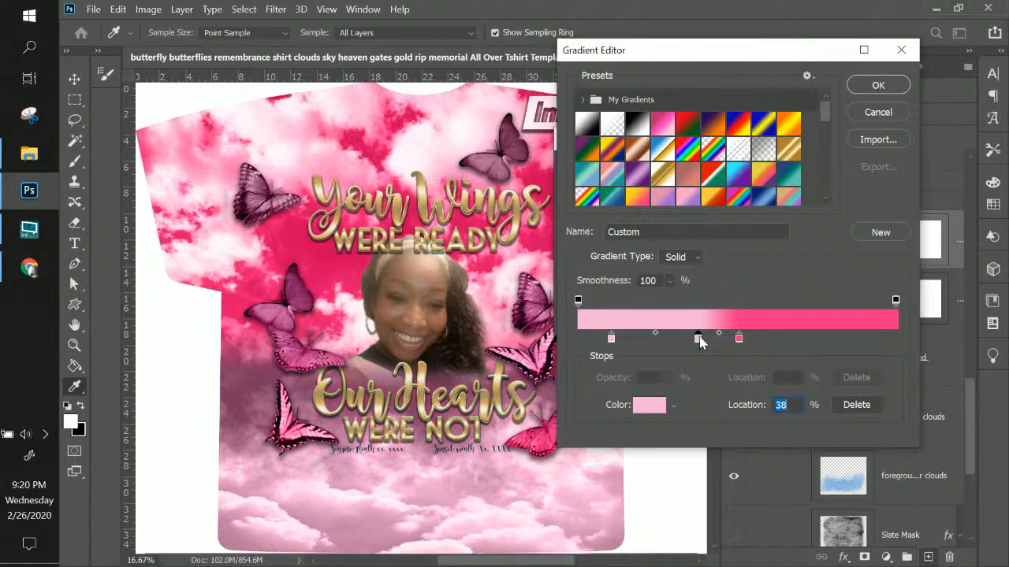
Recolour the 11% stop a deeper pink (ff93cd) and apply the gradient fill
{"action": "left_click", "coordinate": [612, 339]}
{"action": "left_click", "coordinate": [640, 406]}
{"action": "left_click_drag", "start_coordinate": [668, 164], "coordinate": [632, 156]}
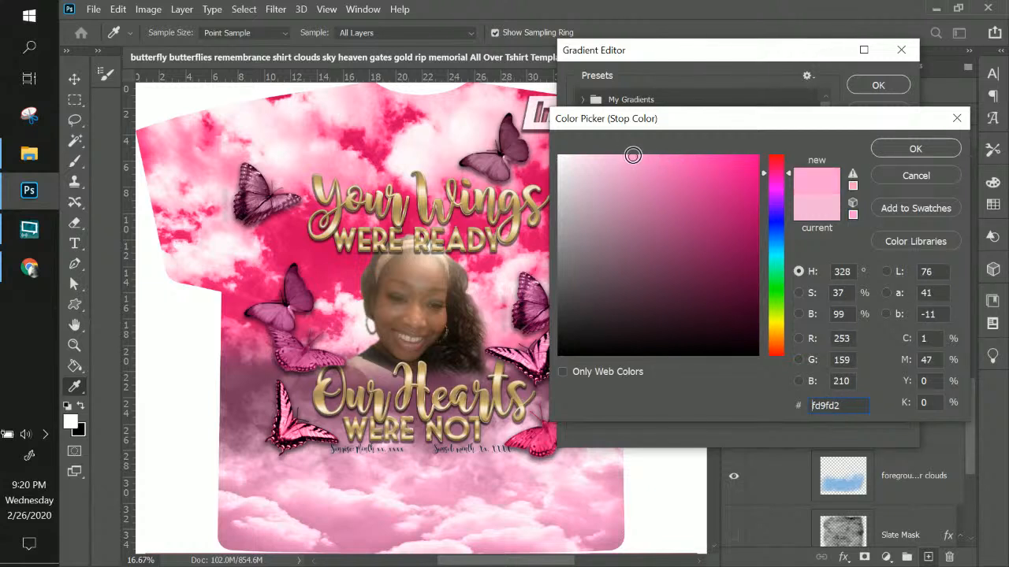
{"action": "left_click_drag", "start_coordinate": [633, 156], "coordinate": [643, 155]}
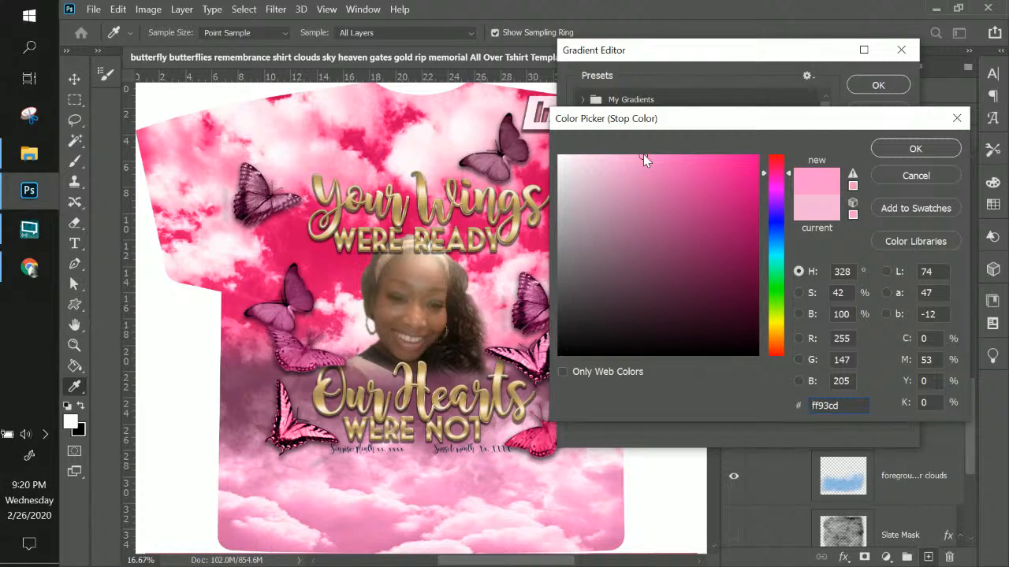
{"action": "left_click", "coordinate": [891, 150]}
{"action": "left_click", "coordinate": [875, 88]}
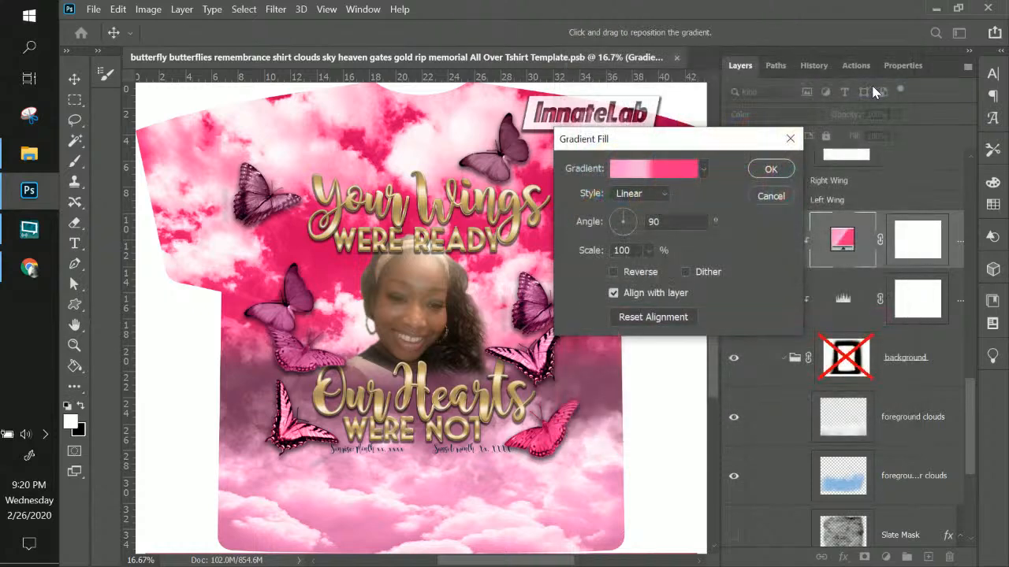
{"action": "left_click", "coordinate": [768, 169]}
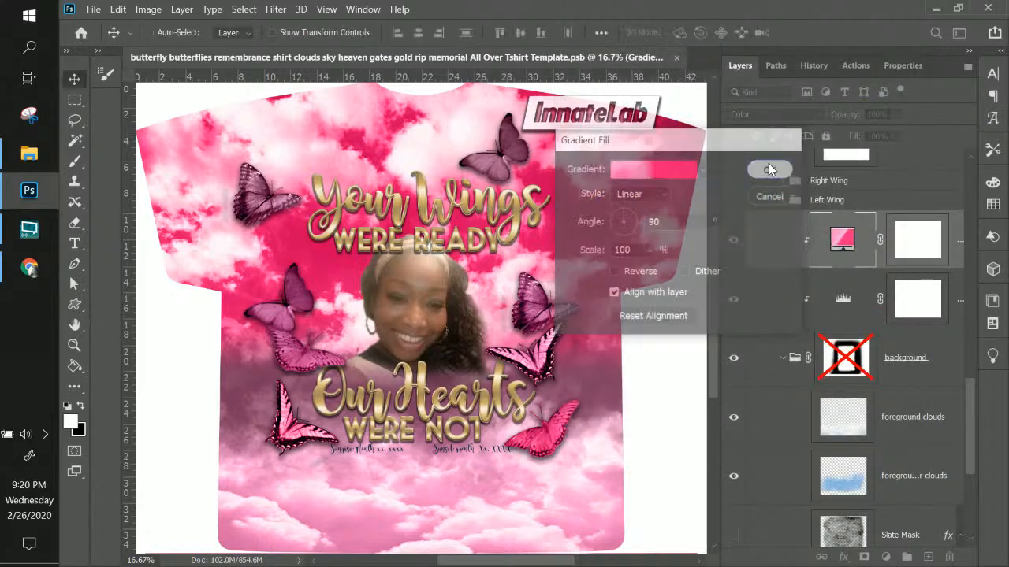
Compare the lower foreground clouds layer hidden and shown, leaving it visible
{"action": "left_click", "coordinate": [731, 477]}
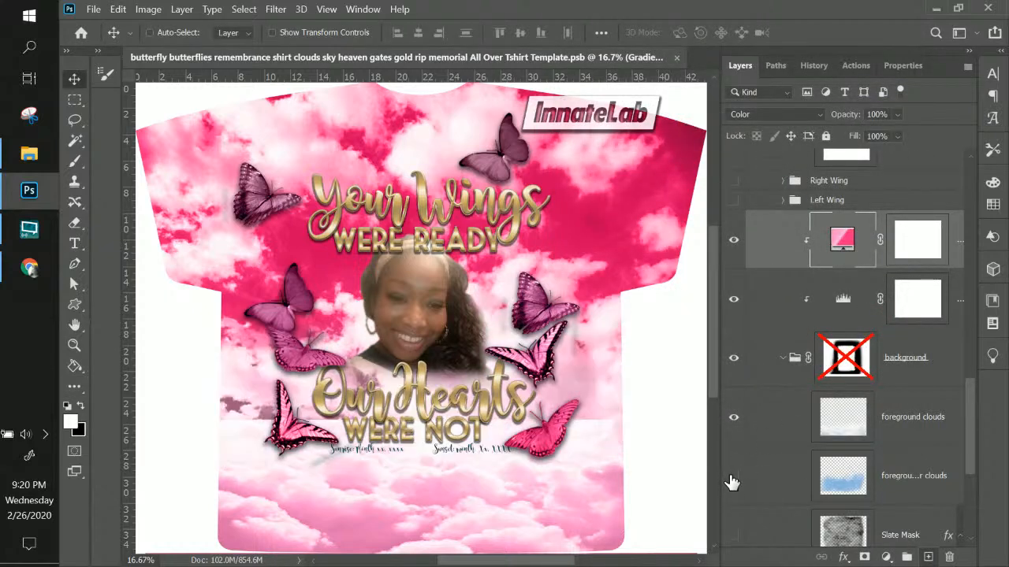
{"action": "left_click", "coordinate": [733, 478]}
{"action": "left_click", "coordinate": [837, 481]}
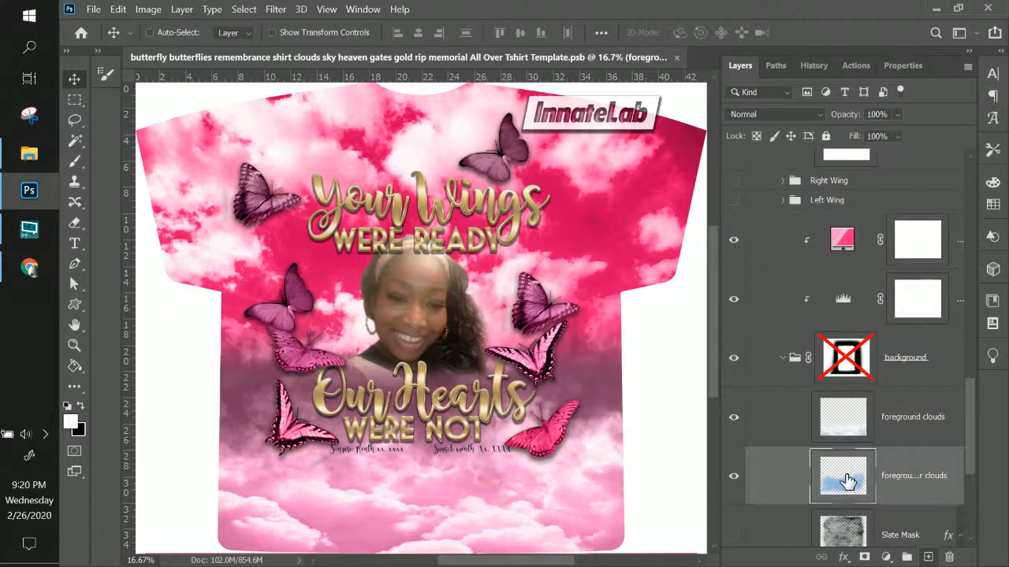
{"action": "scroll", "coordinate": [840, 478], "scroll_direction": "down", "scroll_amount": 3}
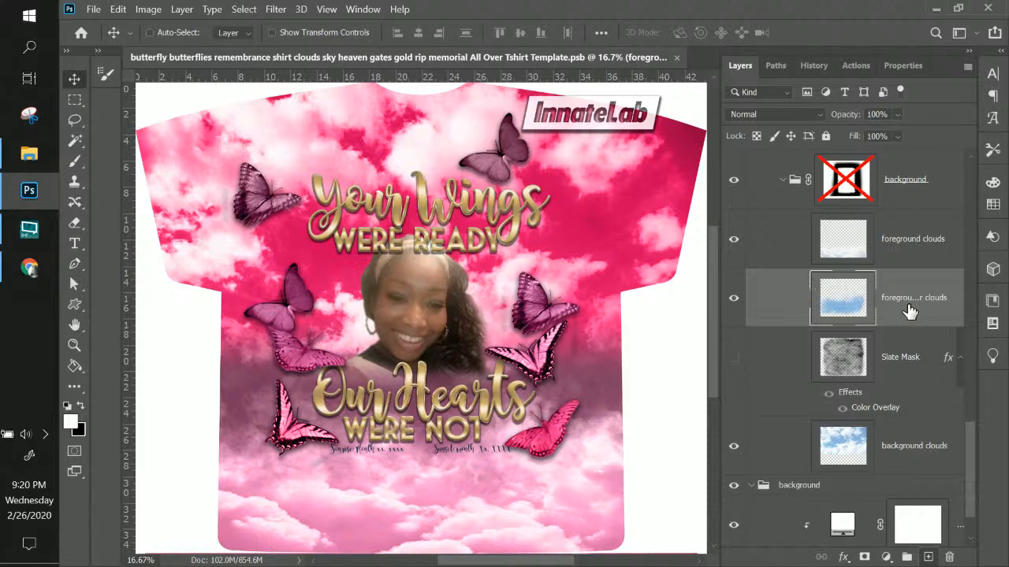
{"action": "left_click", "coordinate": [733, 298]}
{"action": "left_click", "coordinate": [734, 299]}
{"action": "scroll", "coordinate": [855, 307], "scroll_direction": "up", "scroll_amount": 2}
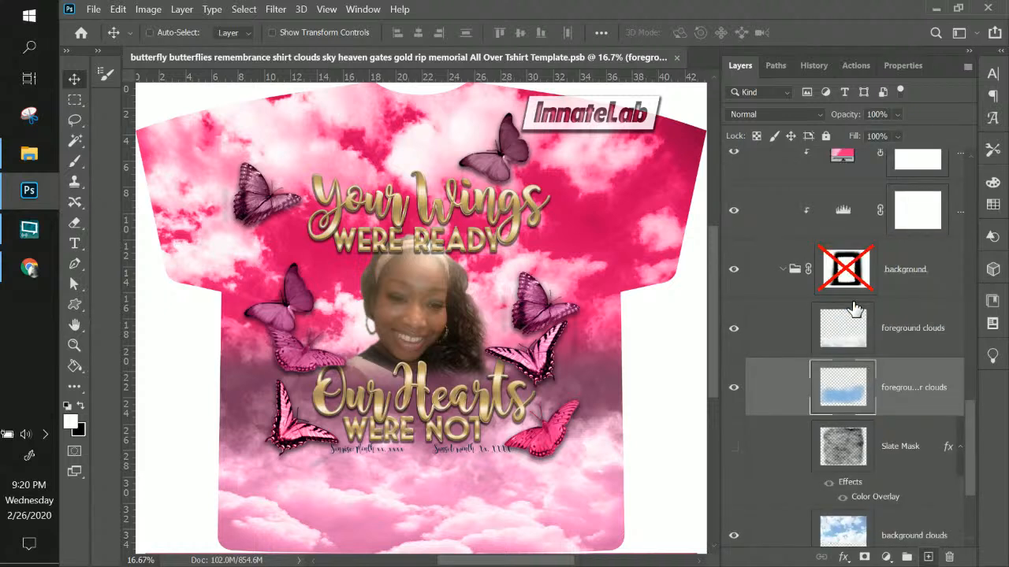
{"action": "scroll", "coordinate": [856, 308], "scroll_direction": "up", "scroll_amount": 2}
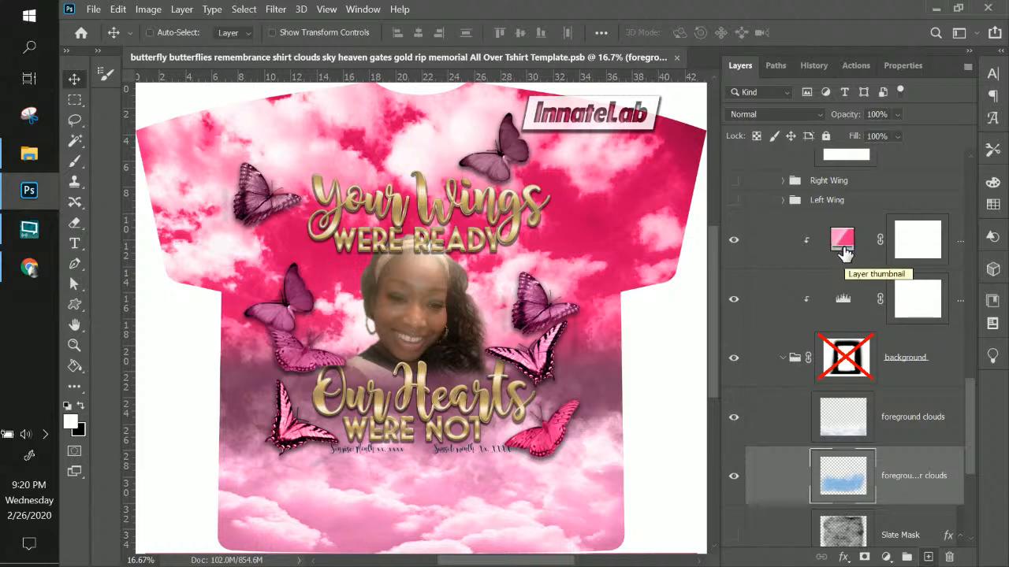
Collapse the background group and select the sky's Levels adjustment layer
{"action": "left_click", "coordinate": [785, 358]}
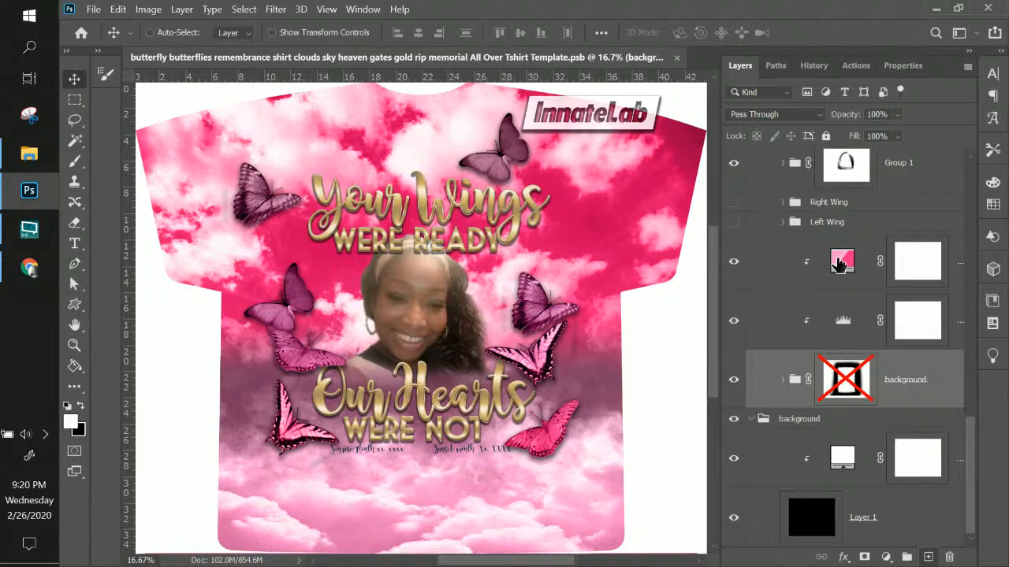
{"action": "left_click", "coordinate": [812, 266]}
{"action": "left_click", "coordinate": [839, 321]}
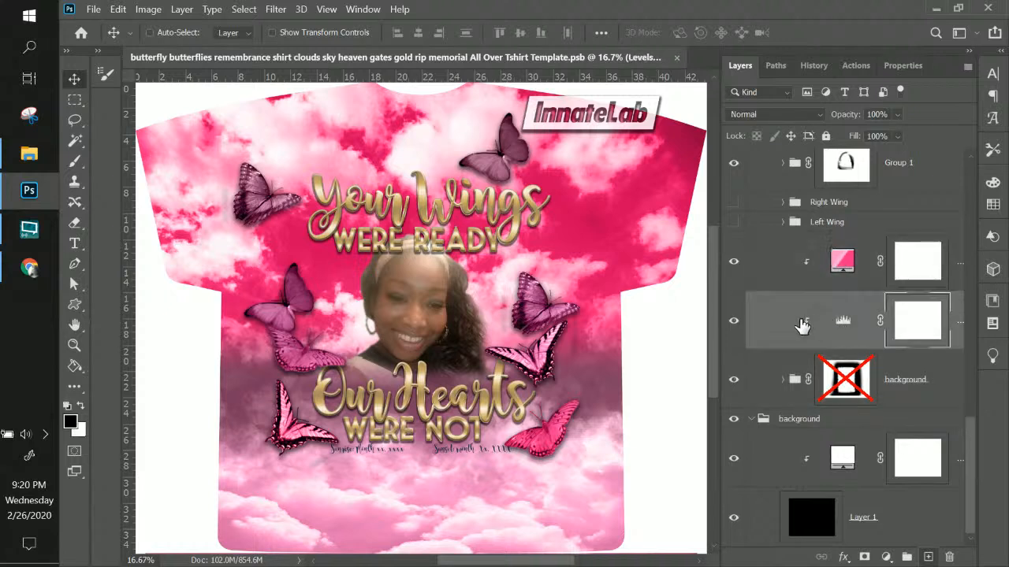
Set the sky's Levels to 18, 0.91, 255 to lighten the pink clouds
{"action": "double_click", "coordinate": [844, 321]}
{"action": "left_click_drag", "start_coordinate": [814, 235], "coordinate": [770, 235]}
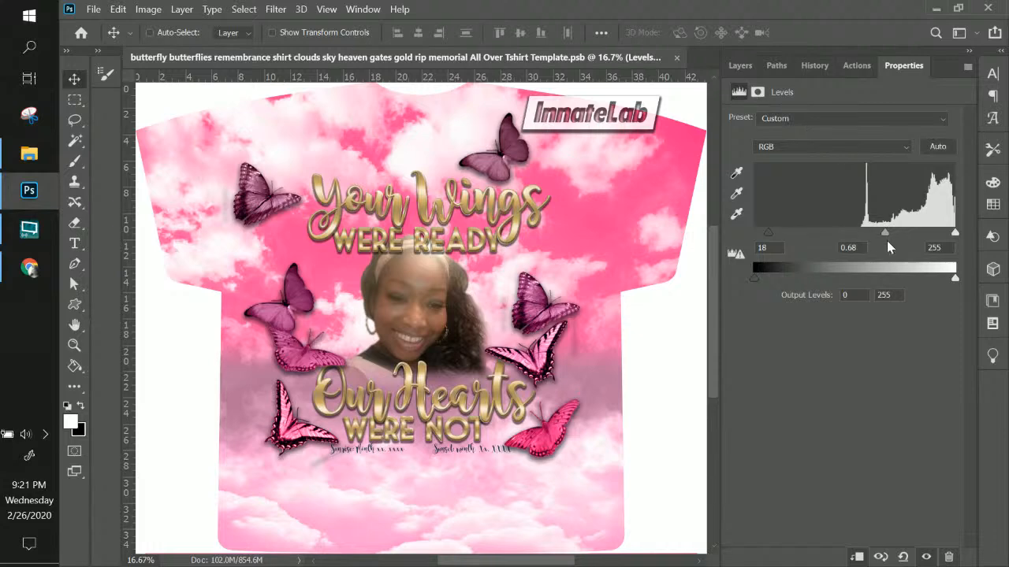
{"action": "left_click_drag", "start_coordinate": [882, 232], "coordinate": [867, 231]}
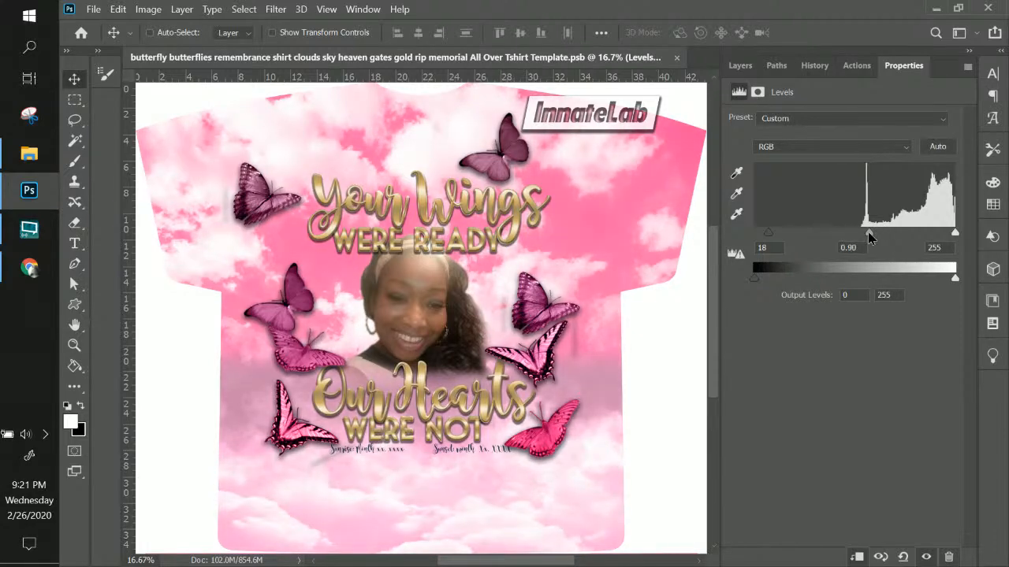
{"action": "left_click", "coordinate": [741, 67]}
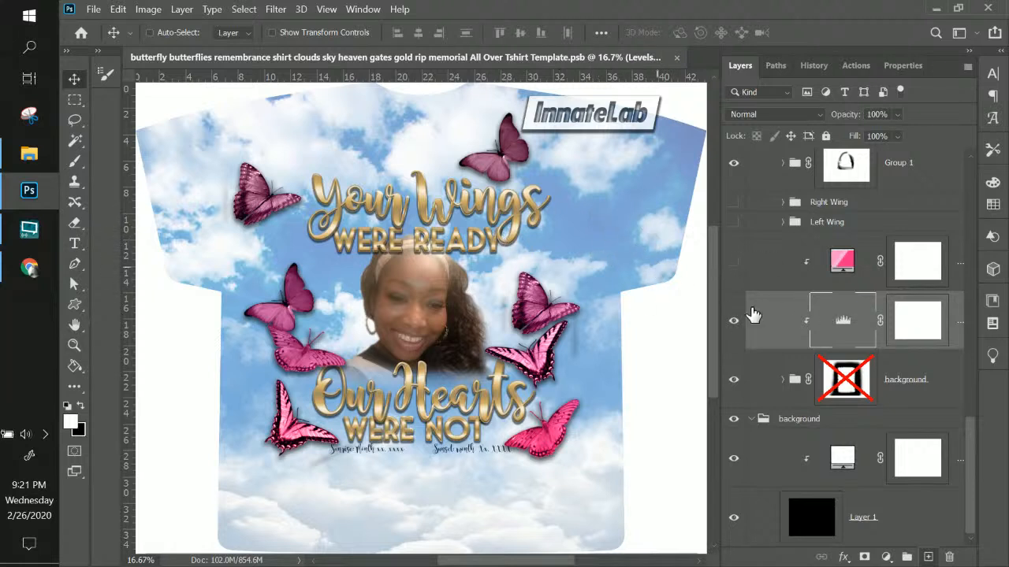
{"action": "double_click", "coordinate": [844, 323]}
{"action": "mouse_move", "coordinate": [869, 234]}
{"action": "left_mouse_down"}
{"action": "mouse_move", "coordinate": [911, 235]}
{"action": "mouse_move", "coordinate": [867, 234]}
{"action": "left_mouse_up"}
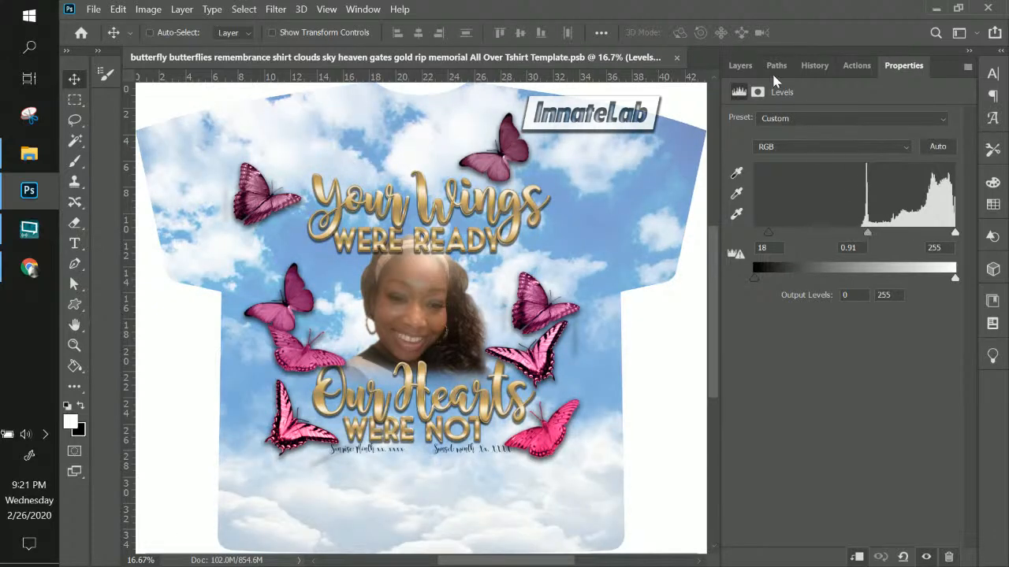
{"action": "left_click", "coordinate": [740, 67]}
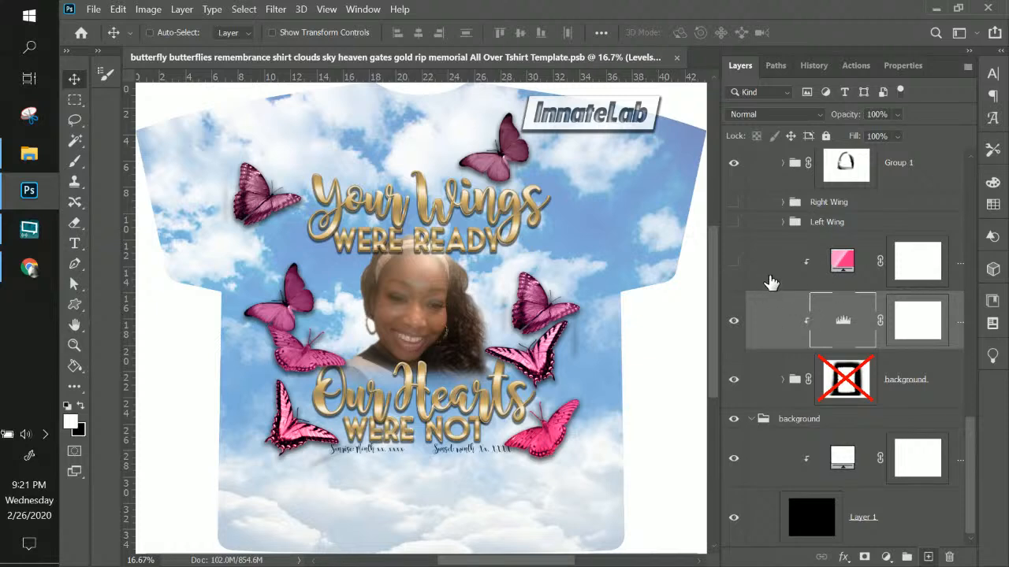
Make the pink gradient layer visible again
{"action": "left_click", "coordinate": [733, 261]}
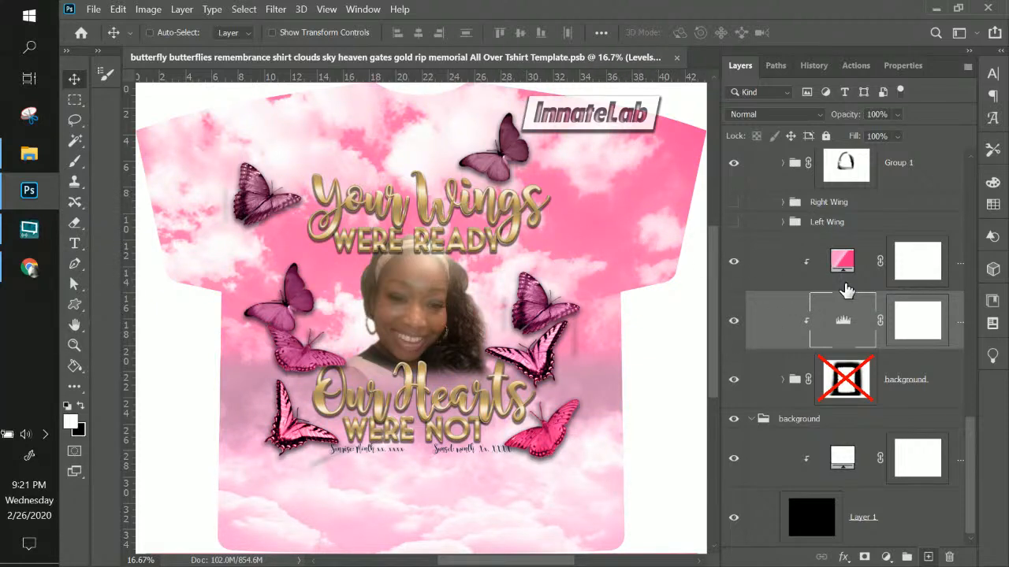
{"action": "scroll", "coordinate": [845, 289], "scroll_direction": "up", "scroll_amount": 3}
{"action": "scroll", "coordinate": [845, 288], "scroll_direction": "up", "scroll_amount": 5}
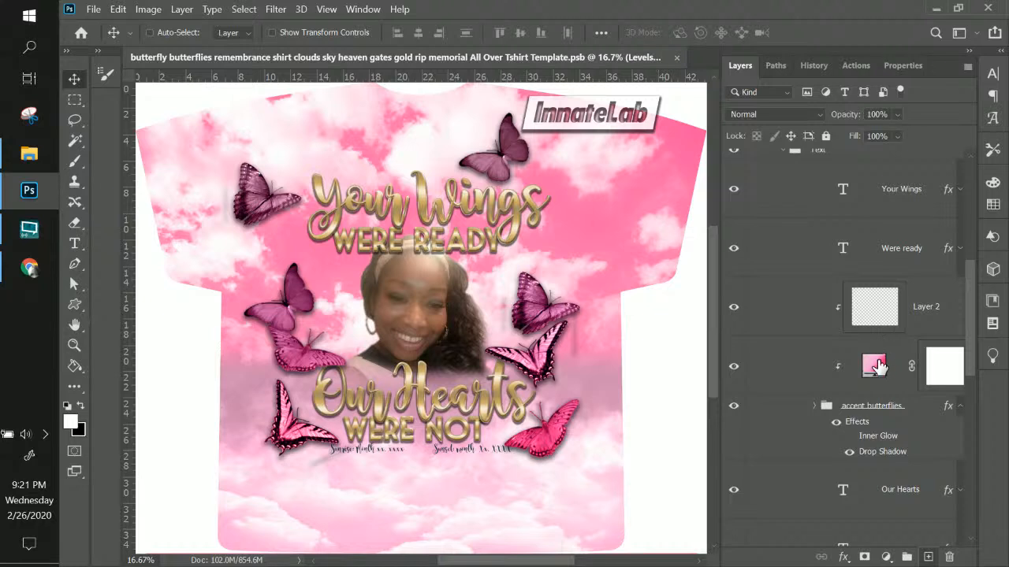
Select the accent butterflies group, checking its contents before collapsing it
{"action": "left_click", "coordinate": [875, 365]}
{"action": "left_click", "coordinate": [877, 413]}
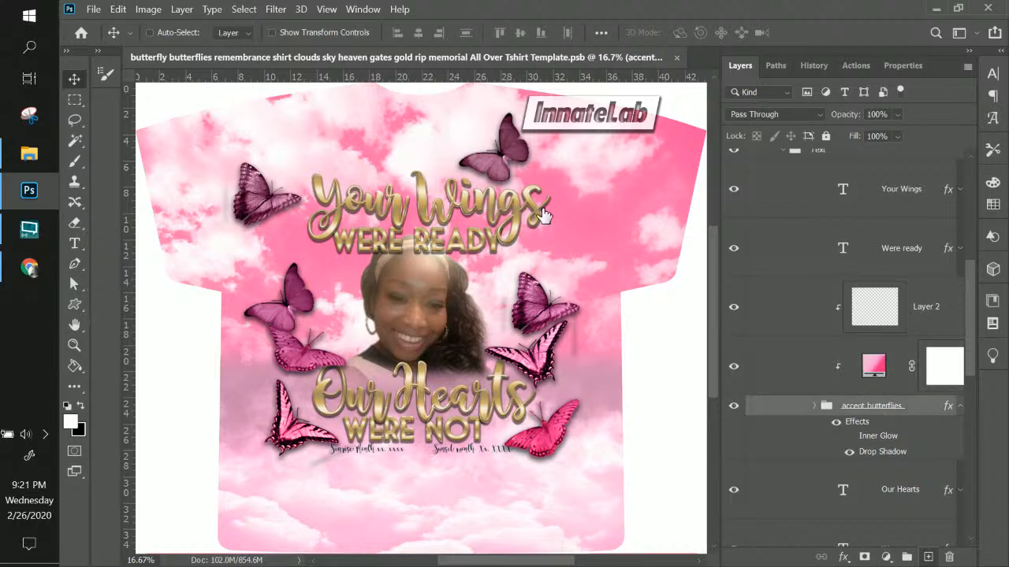
{"action": "left_click", "coordinate": [815, 406]}
{"action": "scroll", "coordinate": [907, 502], "scroll_direction": "down", "scroll_amount": 3}
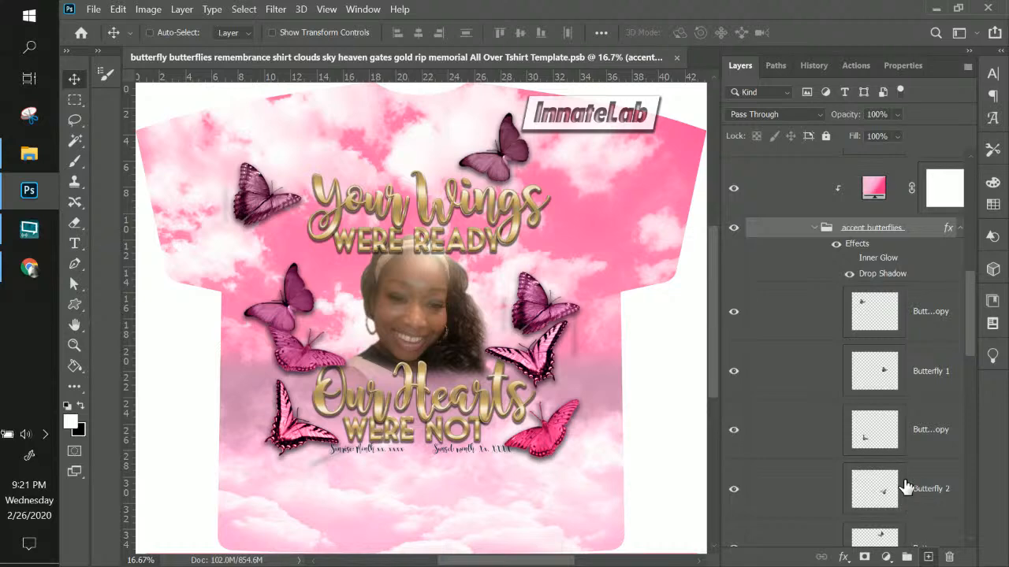
{"action": "left_click", "coordinate": [815, 227]}
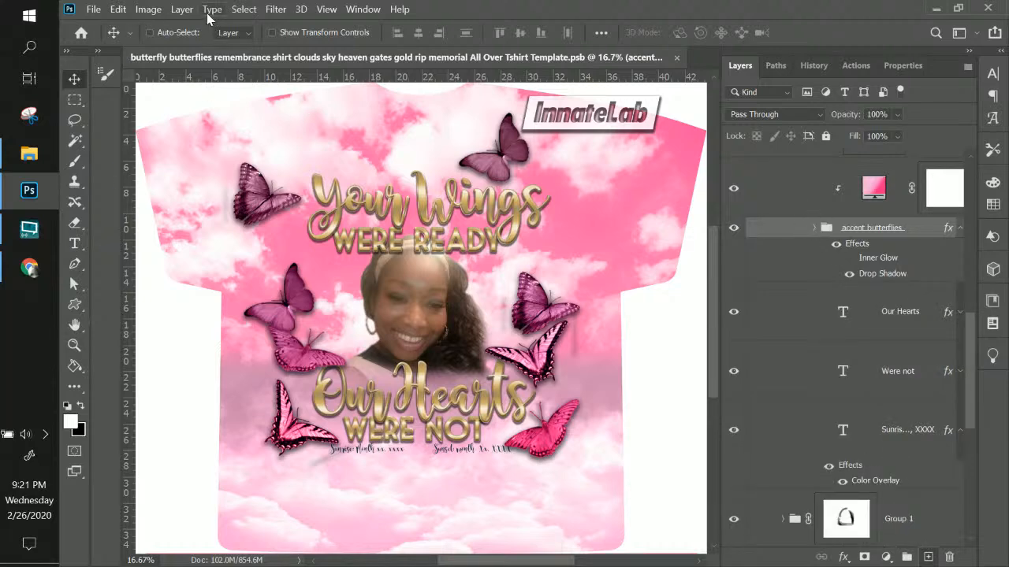
Add a Levels adjustment to the butterflies with input levels 46/1.56/184, then switch to Chrome
{"action": "left_click", "coordinate": [181, 9]}
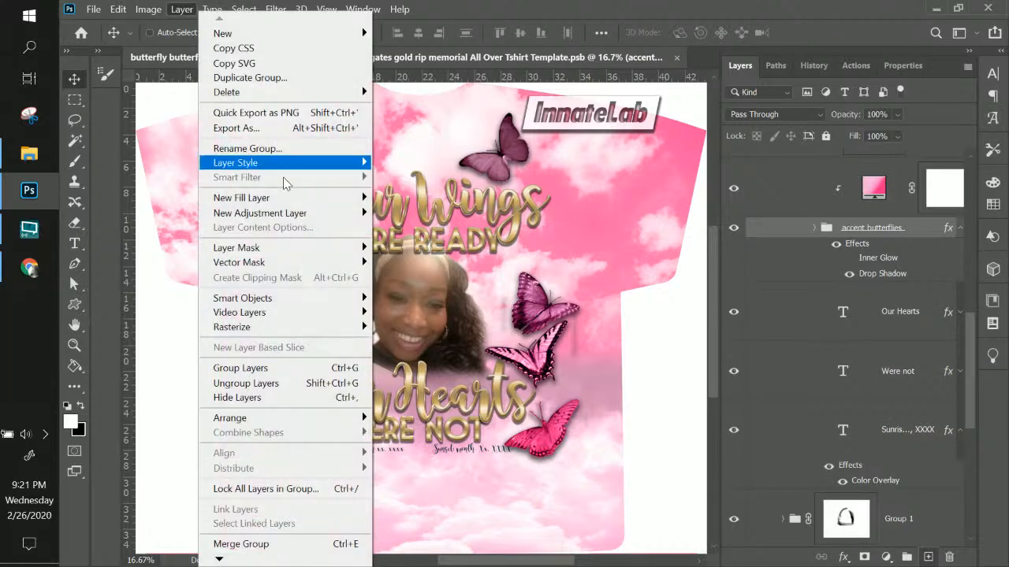
{"action": "mouse_move", "coordinate": [295, 214]}
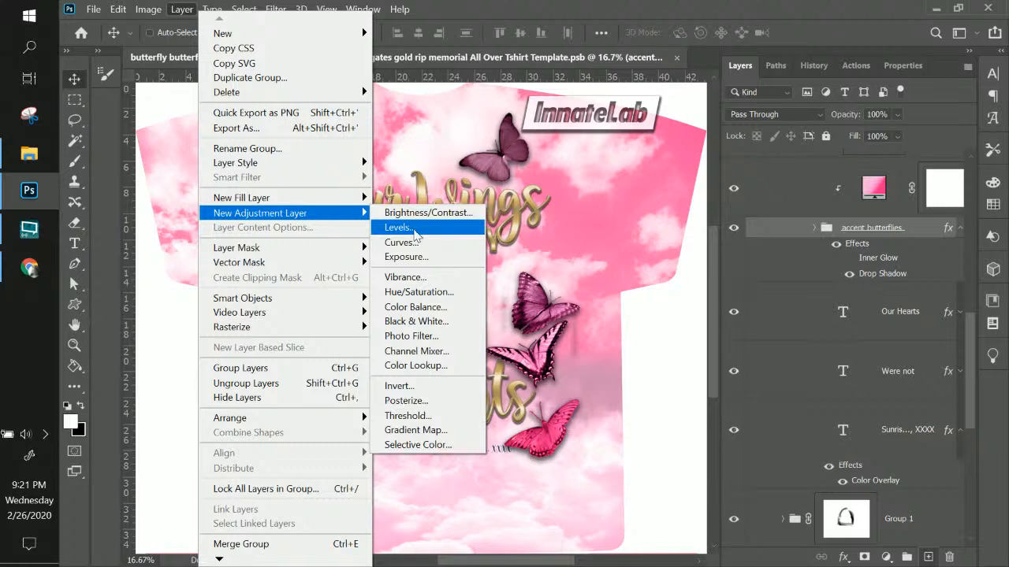
{"action": "left_click", "coordinate": [413, 228]}
{"action": "left_click", "coordinate": [875, 208]}
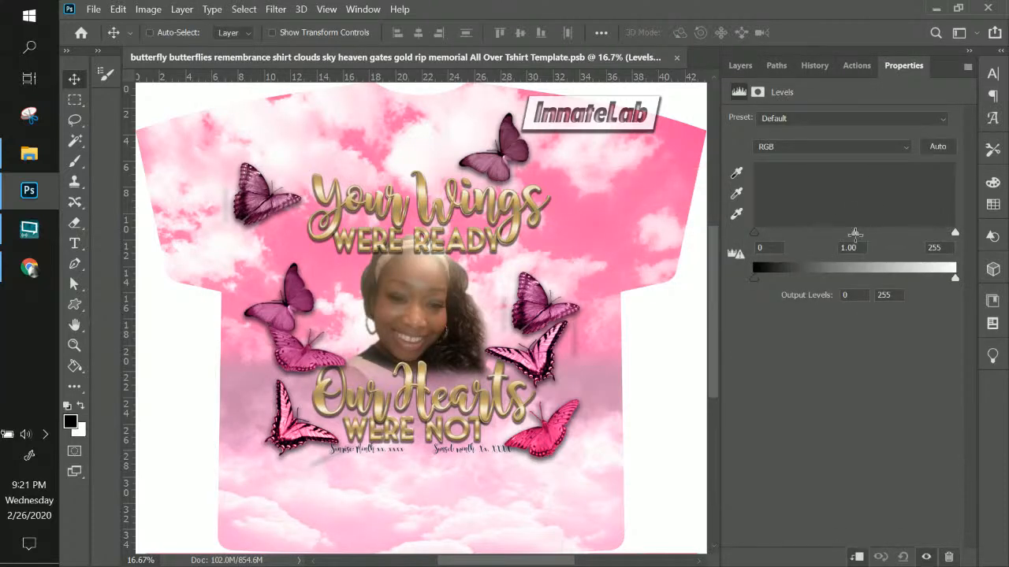
{"action": "left_click_drag", "start_coordinate": [858, 233], "coordinate": [823, 233]}
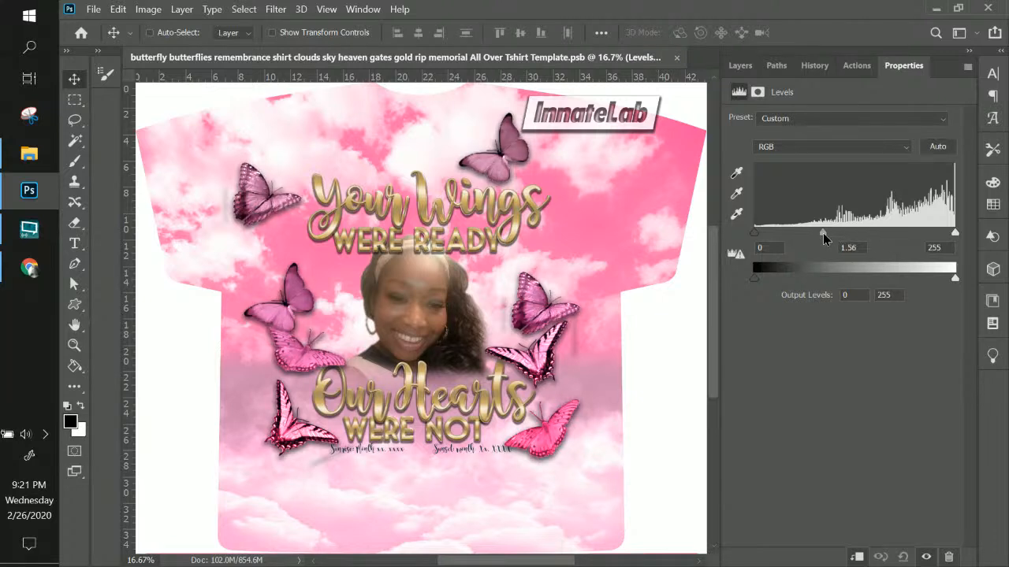
{"action": "left_click_drag", "start_coordinate": [754, 233], "coordinate": [790, 232]}
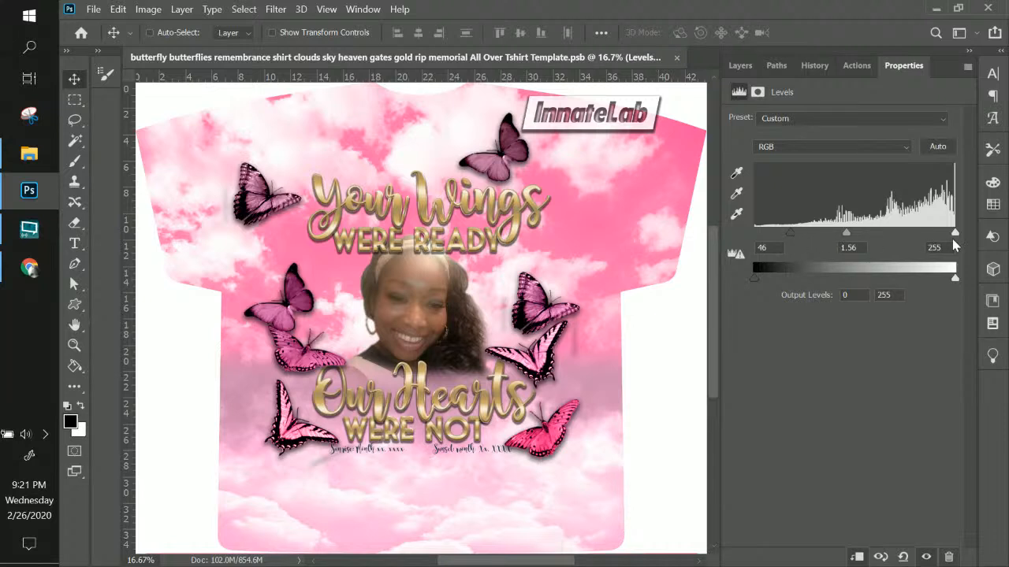
{"action": "left_click_drag", "start_coordinate": [954, 233], "coordinate": [901, 247]}
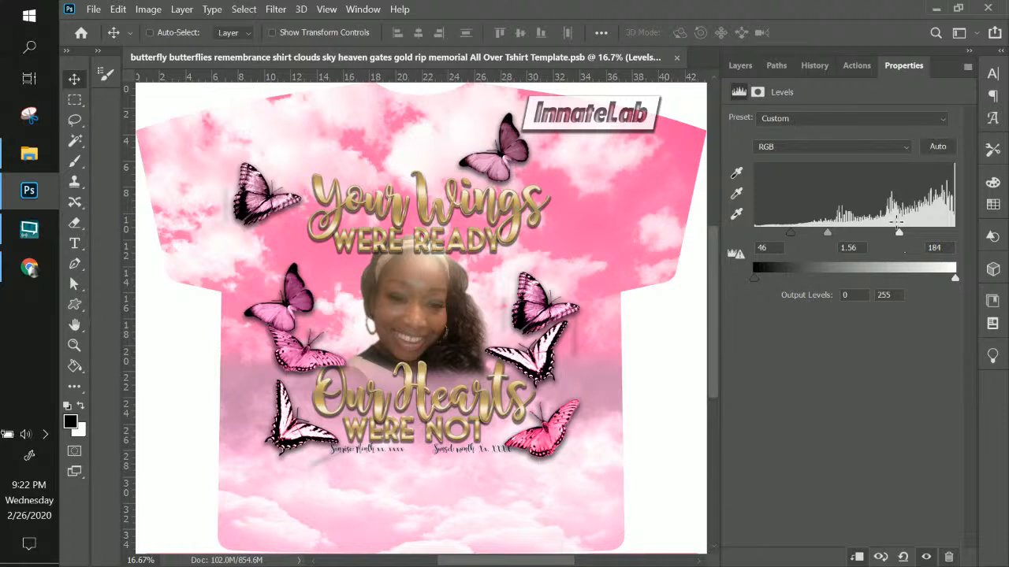
{"action": "left_click", "coordinate": [741, 67]}
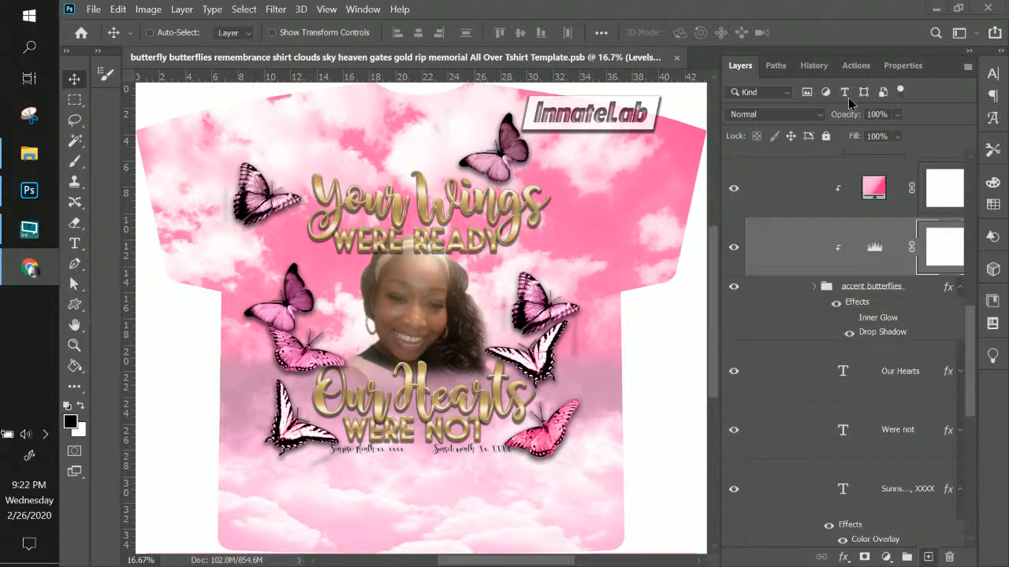
{"action": "left_click_drag", "start_coordinate": [337, 3], "coordinate": [312, 25]}
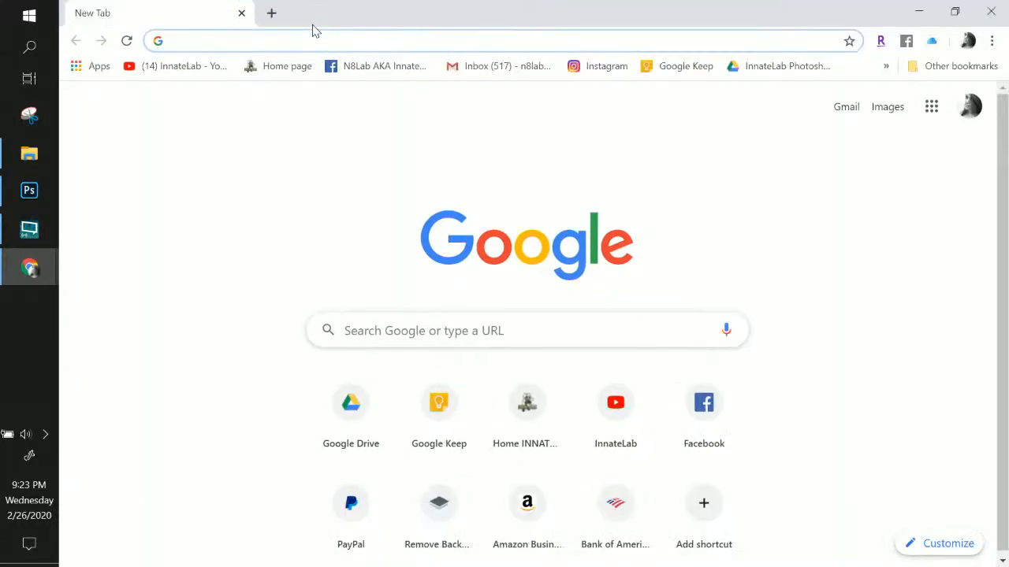
Load the remove.bg website in Chrome
{"action": "type", "text": "remove.bg"}
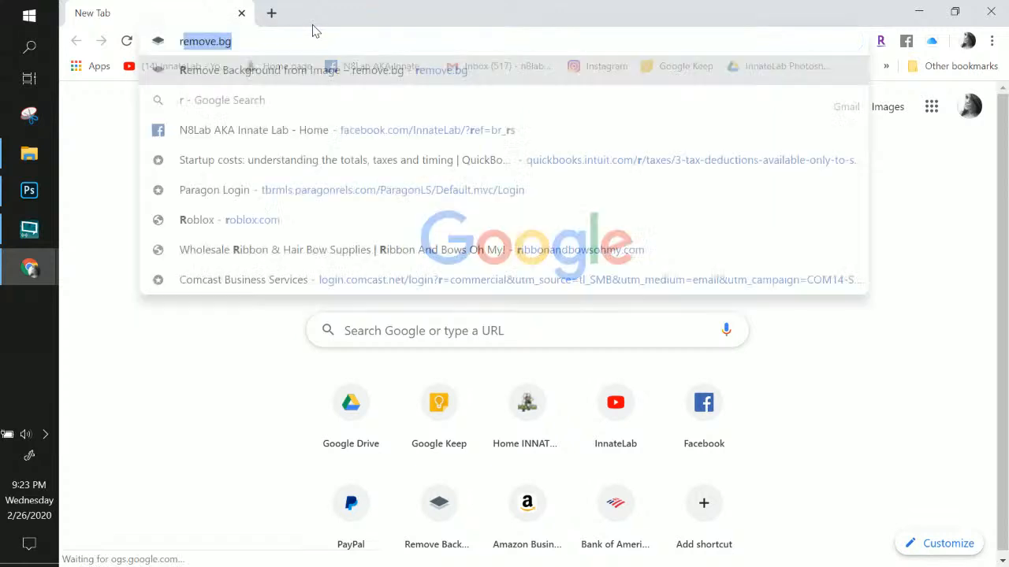
{"action": "key", "text": "Return"}
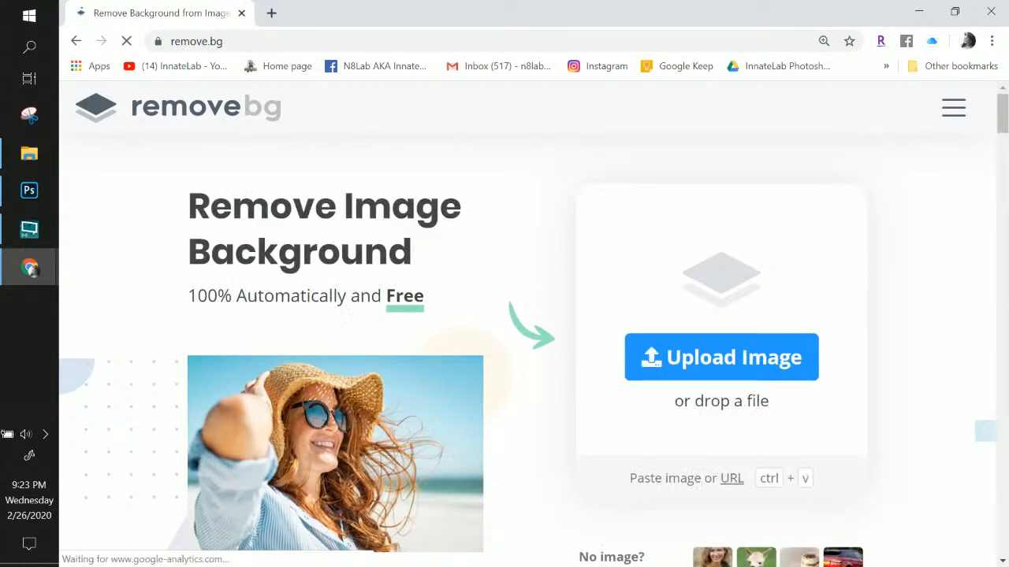
Log in to the remove.bg account and return to the background-removal upload page
{"action": "left_click", "coordinate": [968, 111]}
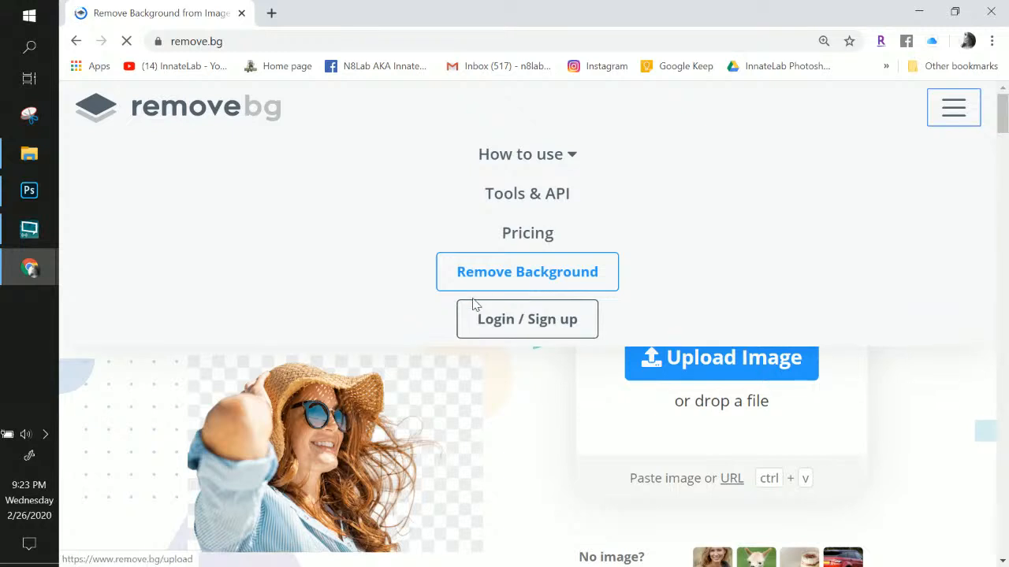
{"action": "left_click", "coordinate": [491, 283]}
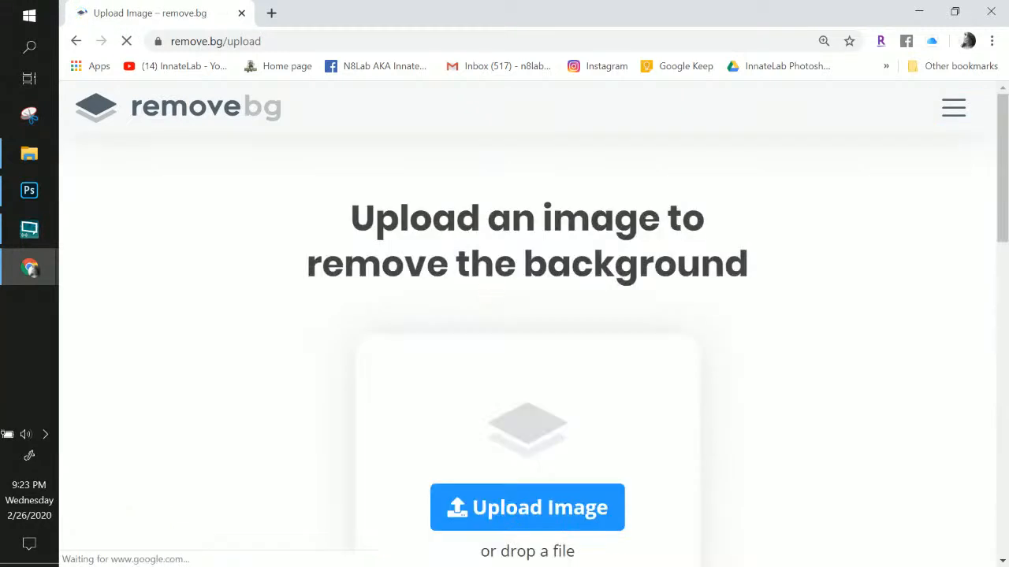
{"action": "left_click", "coordinate": [952, 110]}
{"action": "left_click", "coordinate": [509, 318]}
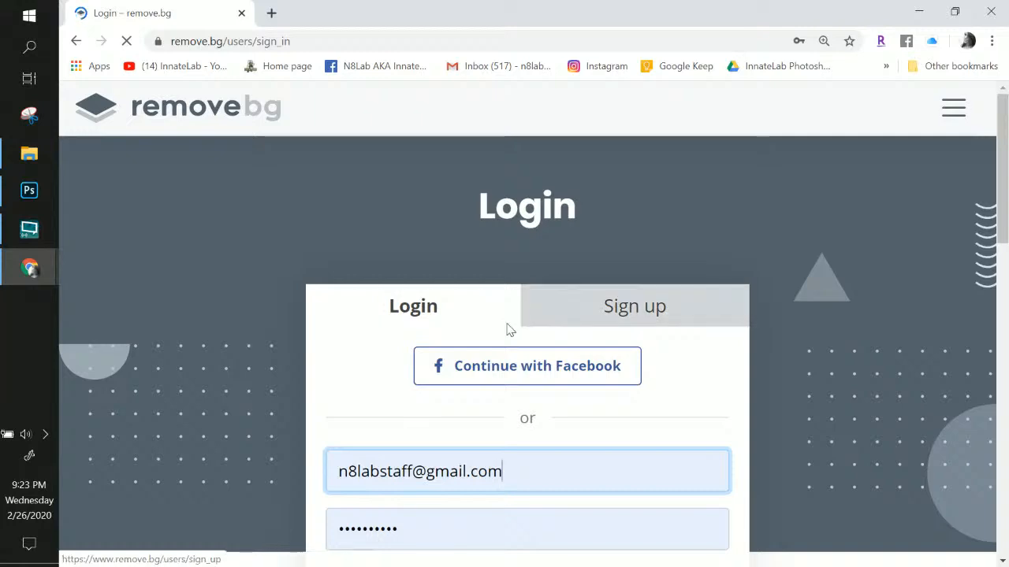
{"action": "scroll", "coordinate": [507, 331], "scroll_direction": "down", "scroll_amount": 4}
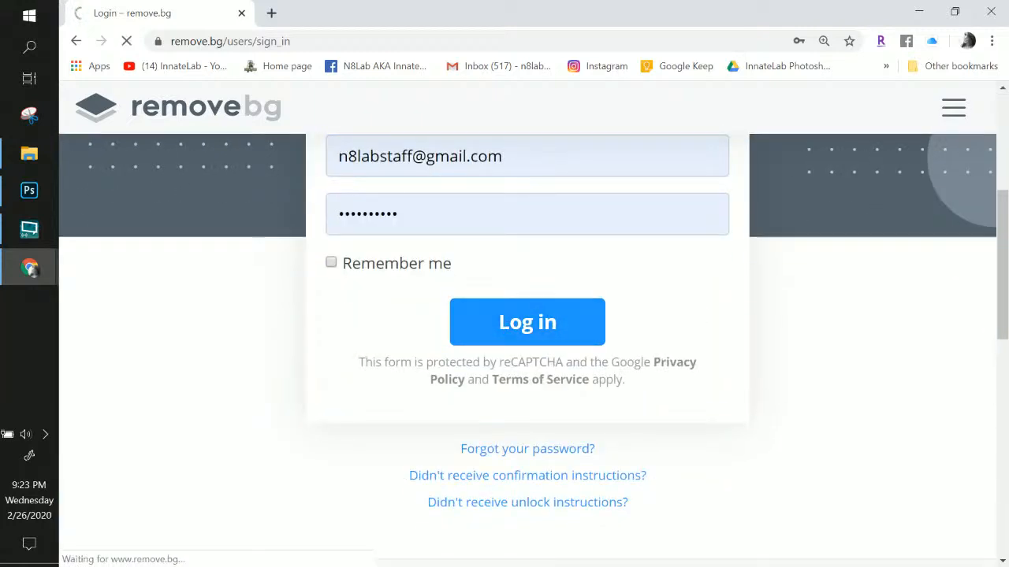
{"action": "scroll", "coordinate": [491, 331], "scroll_direction": "down", "scroll_amount": 9}
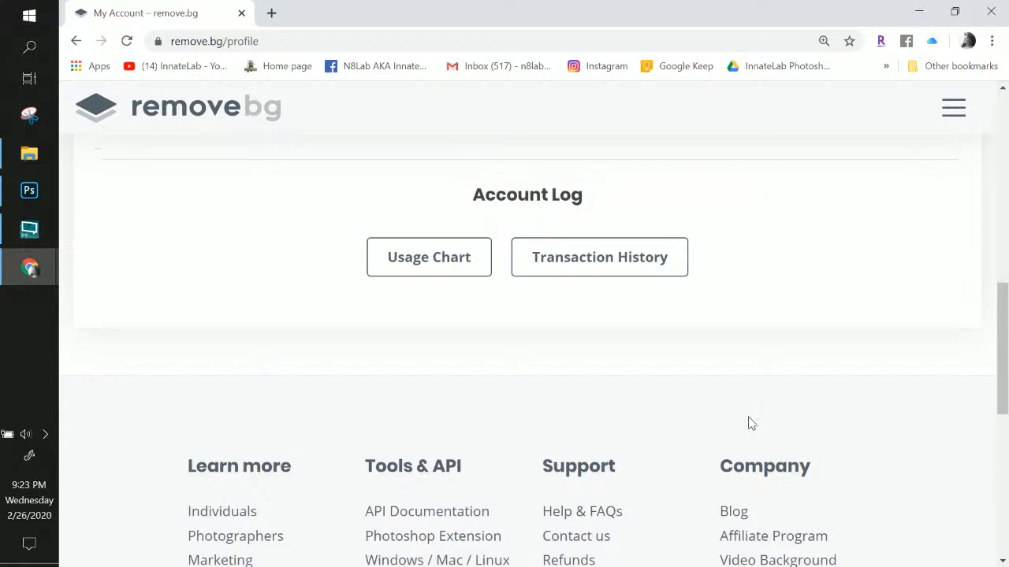
{"action": "scroll", "coordinate": [750, 420], "scroll_direction": "up", "scroll_amount": 10}
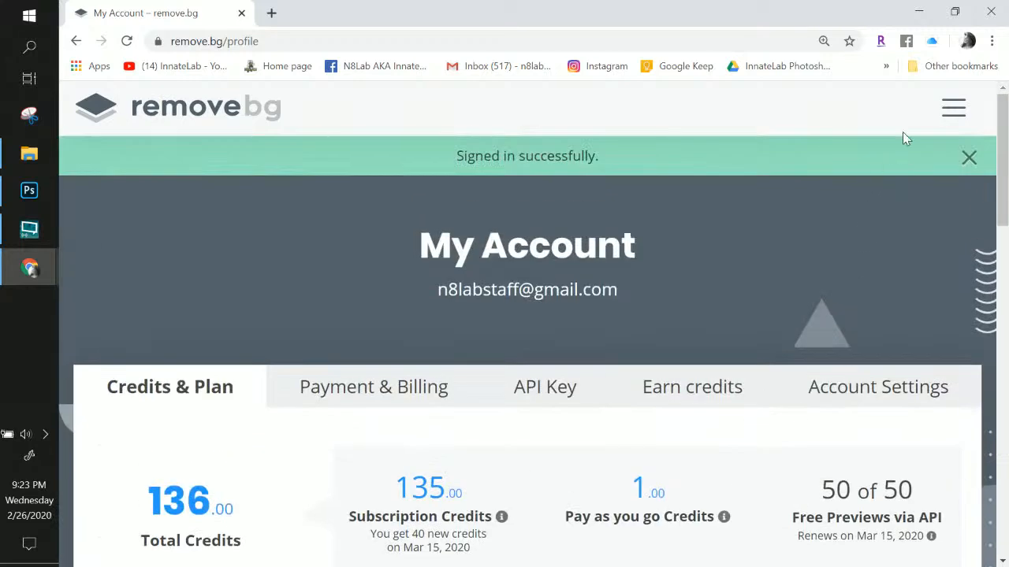
{"action": "left_click", "coordinate": [954, 108]}
{"action": "left_click", "coordinate": [549, 274]}
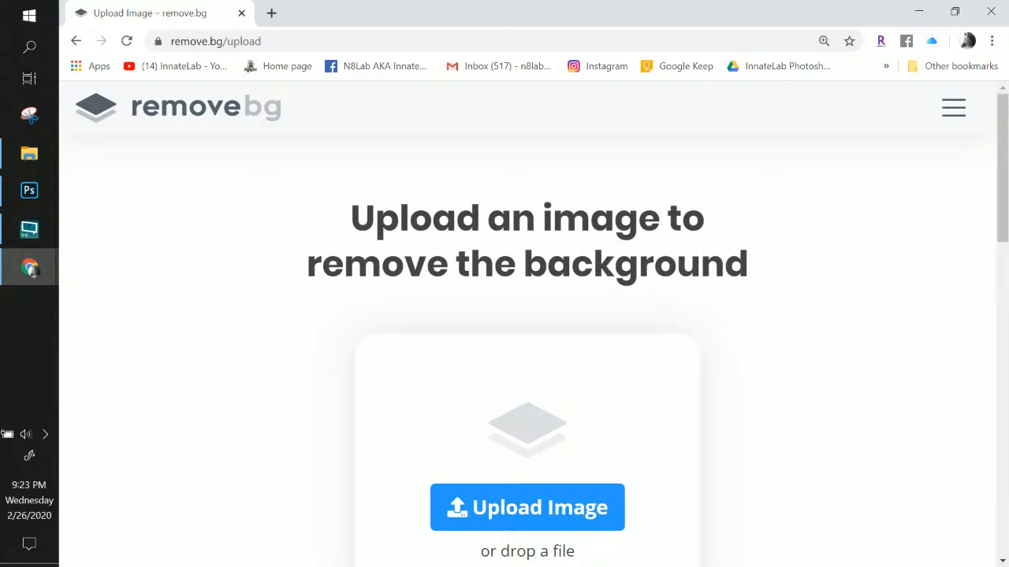
{"action": "left_click", "coordinate": [29, 154]}
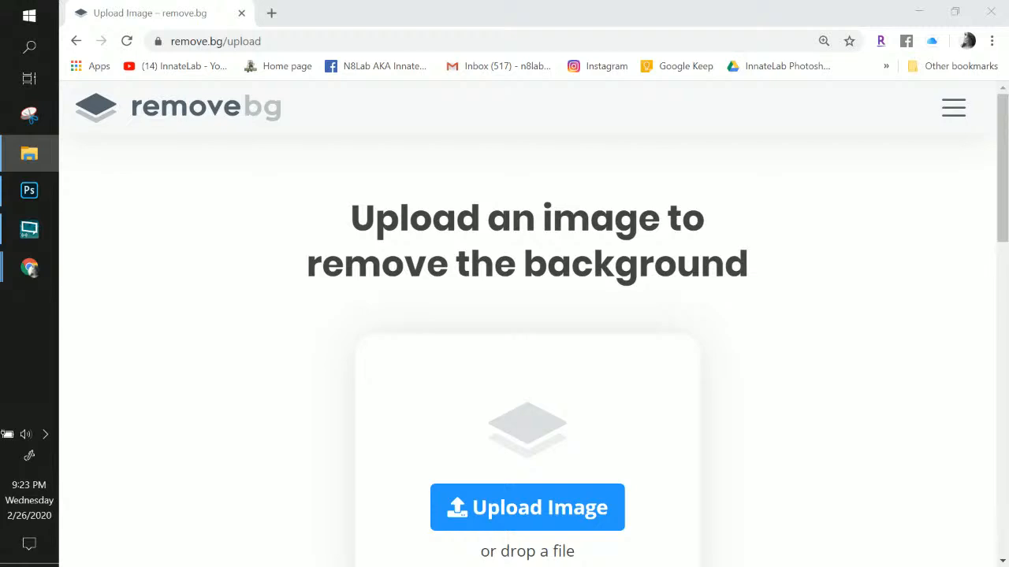
{"action": "left_click", "coordinate": [29, 190]}
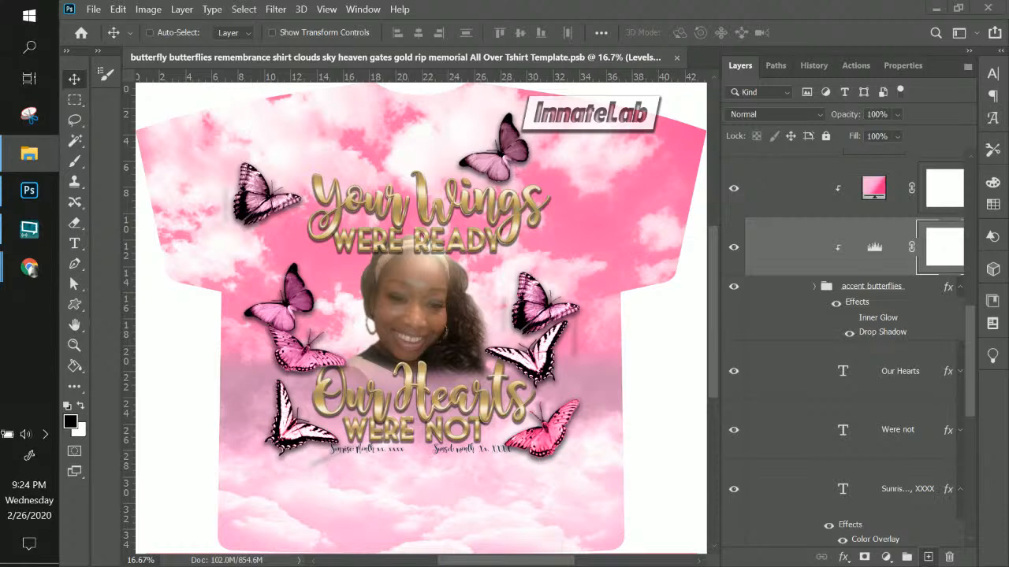
{"action": "mouse_move", "coordinate": [29, 274]}
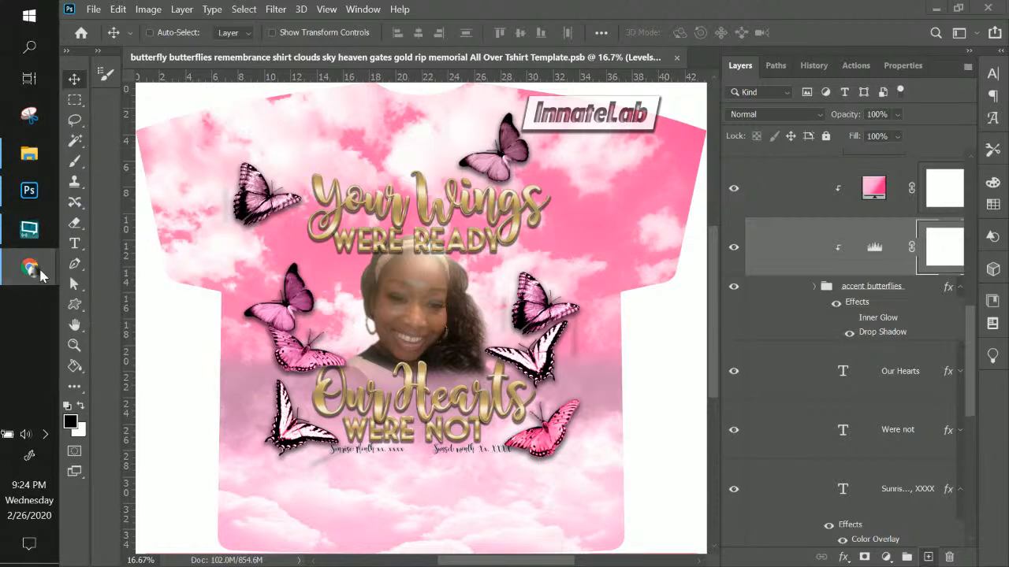
{"action": "left_click", "coordinate": [167, 329]}
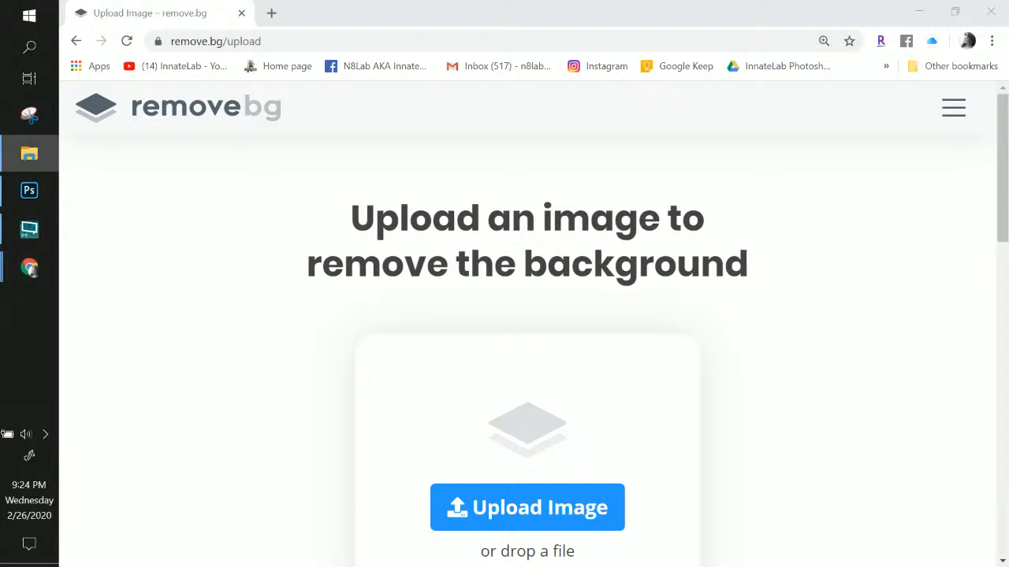
Upload the photo of the woman in pink to remove.bg
{"action": "left_click_drag", "start_coordinate": [29, 153], "coordinate": [480, 389]}
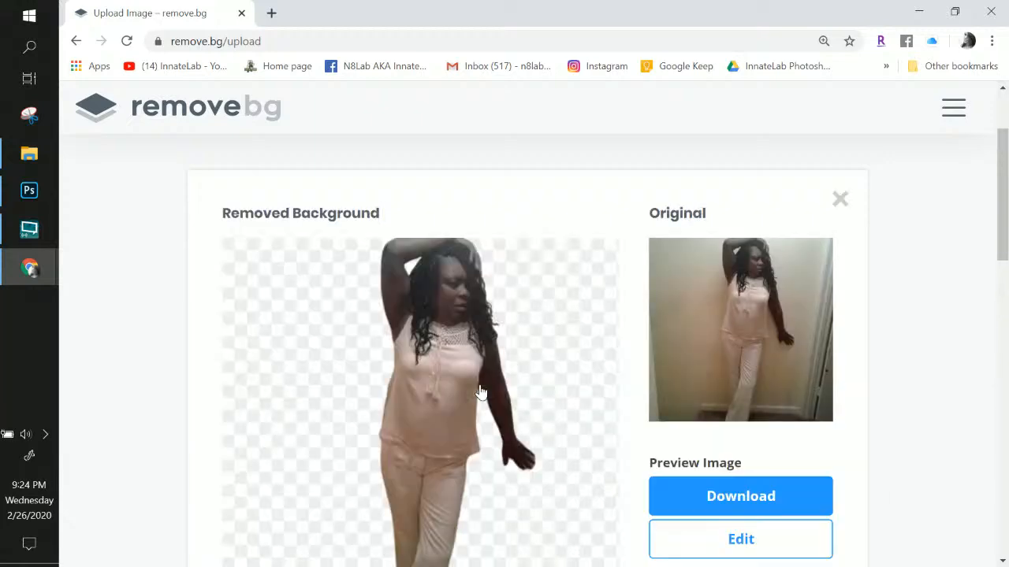
{"action": "scroll", "coordinate": [481, 394], "scroll_direction": "down", "scroll_amount": 1}
{"action": "scroll", "coordinate": [479, 399], "scroll_direction": "up", "scroll_amount": 2}
{"action": "scroll", "coordinate": [349, 412], "scroll_direction": "down", "scroll_amount": 3}
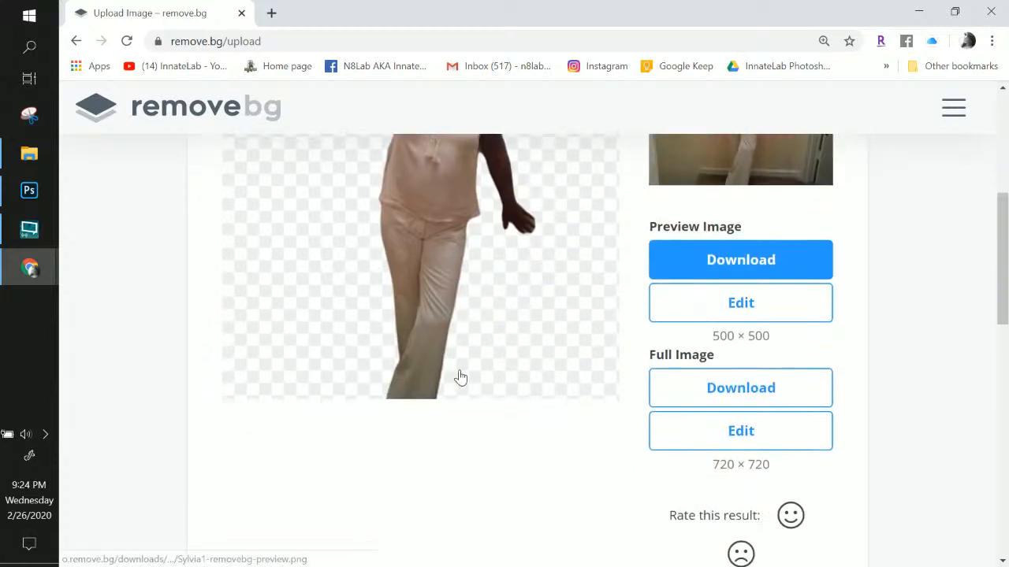
{"action": "scroll", "coordinate": [478, 352], "scroll_direction": "up", "scroll_amount": 2}
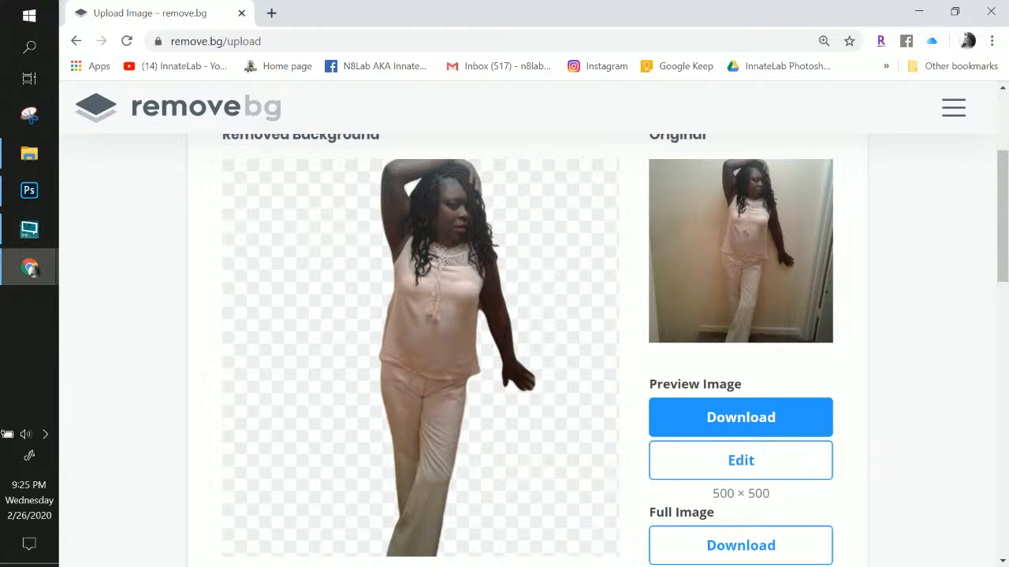
Upload the gold-skirt full-body photo and open its Full Image download options
{"action": "key", "text": "alt+Tab"}
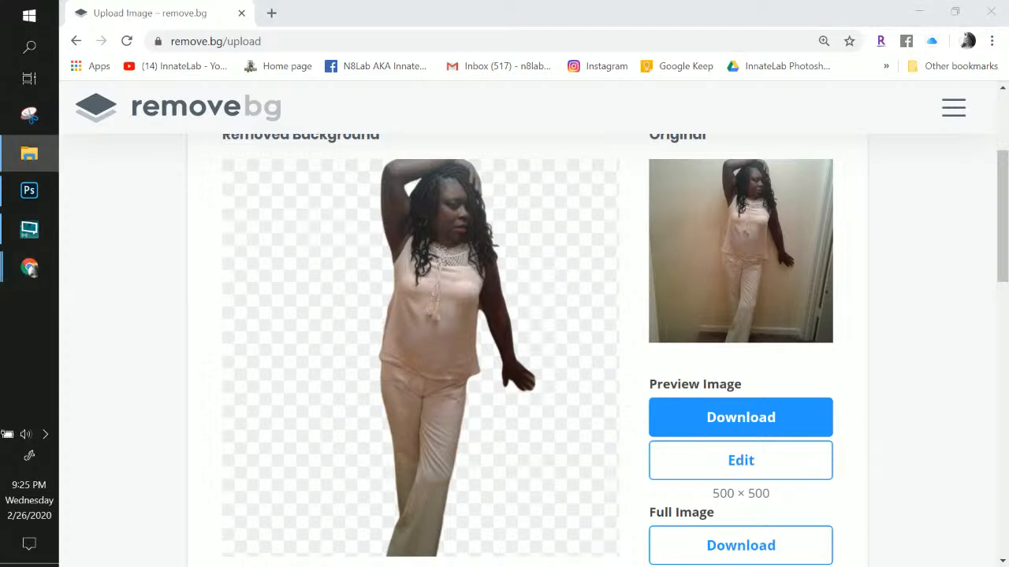
{"action": "left_click_drag", "start_coordinate": [772, 410], "coordinate": [455, 413]}
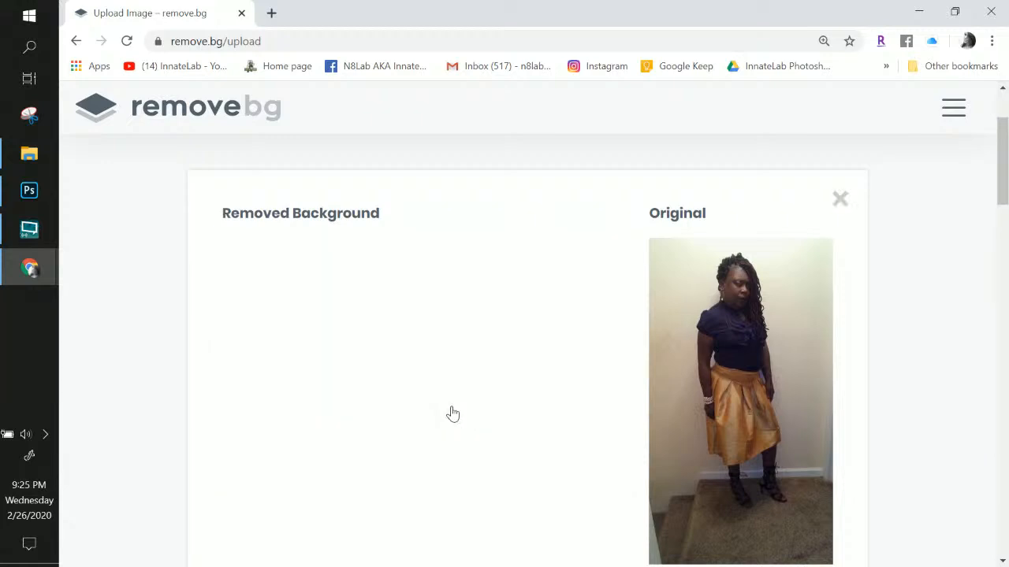
{"action": "scroll", "coordinate": [453, 413], "scroll_direction": "down", "scroll_amount": 3}
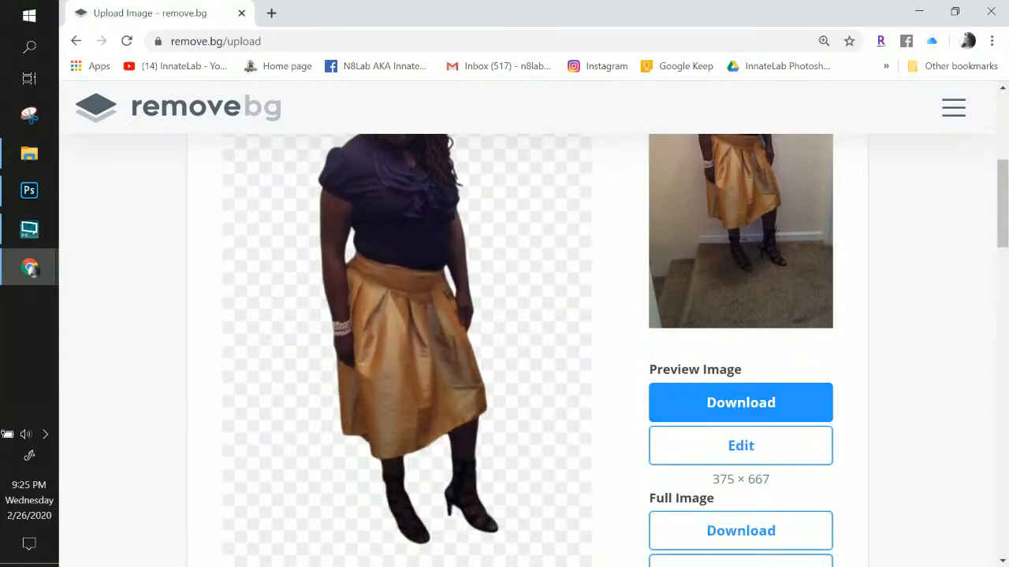
{"action": "key", "text": "alt+Tab"}
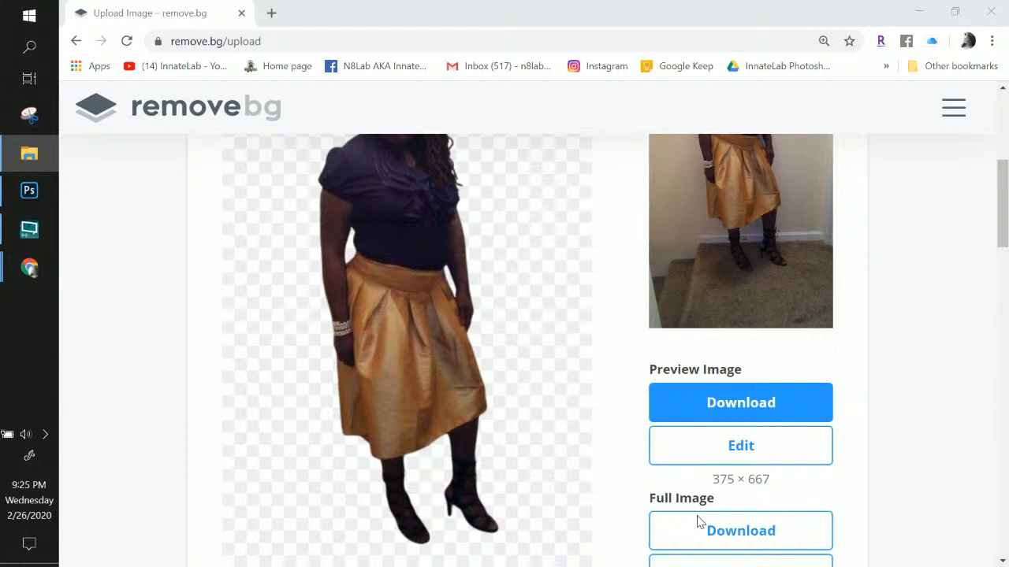
{"action": "scroll", "coordinate": [443, 297], "scroll_direction": "up", "scroll_amount": 1}
{"action": "scroll", "coordinate": [443, 297], "scroll_direction": "up", "scroll_amount": 2}
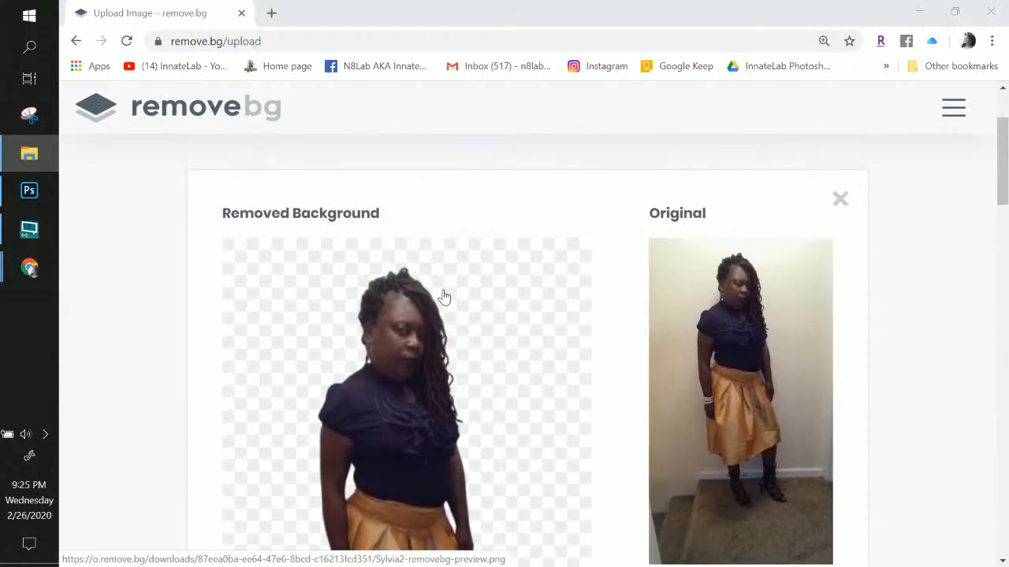
{"action": "scroll", "coordinate": [444, 297], "scroll_direction": "down", "scroll_amount": 1}
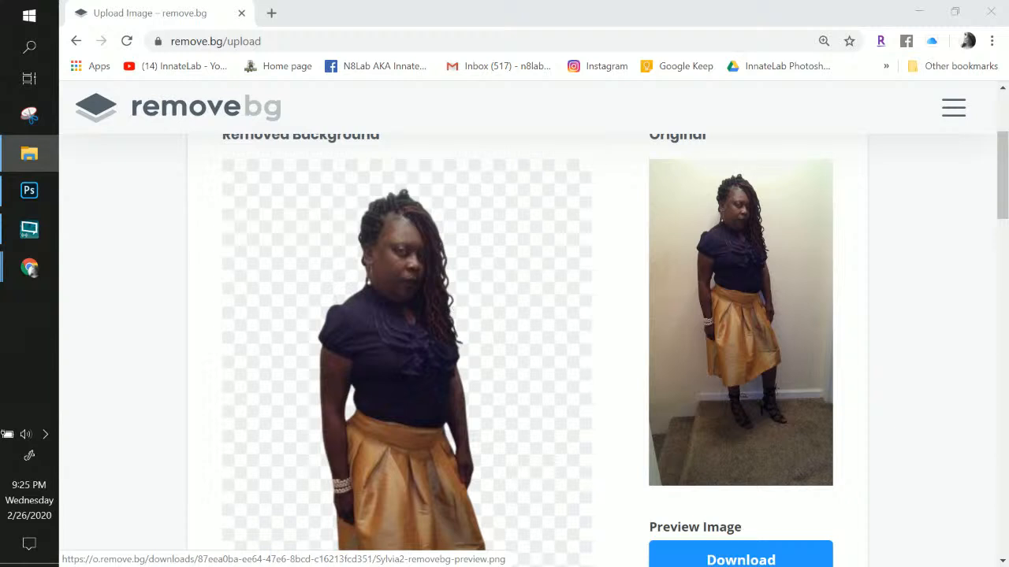
{"action": "scroll", "coordinate": [768, 384], "scroll_direction": "down", "scroll_amount": 2}
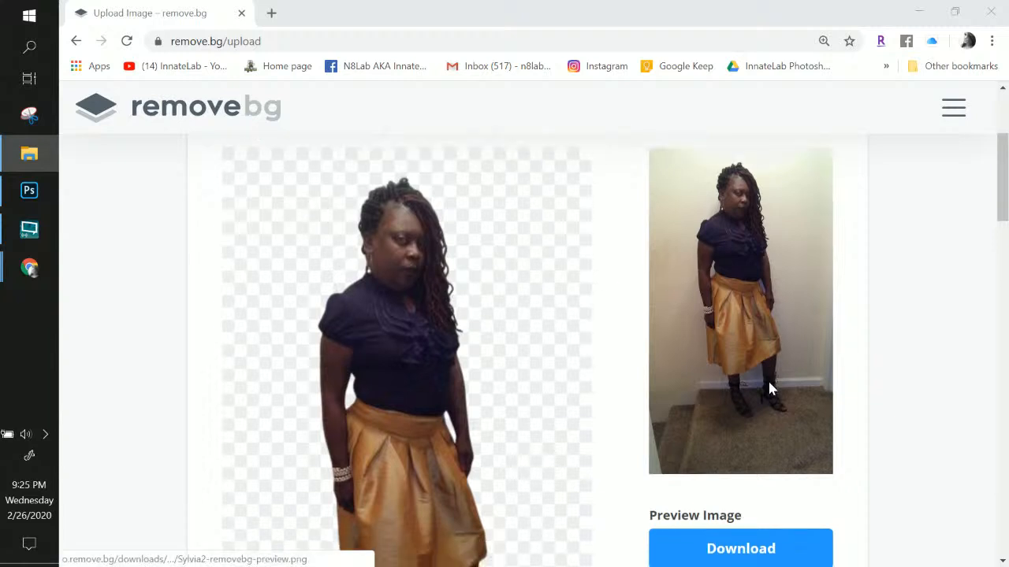
{"action": "scroll", "coordinate": [778, 449], "scroll_direction": "down", "scroll_amount": 2}
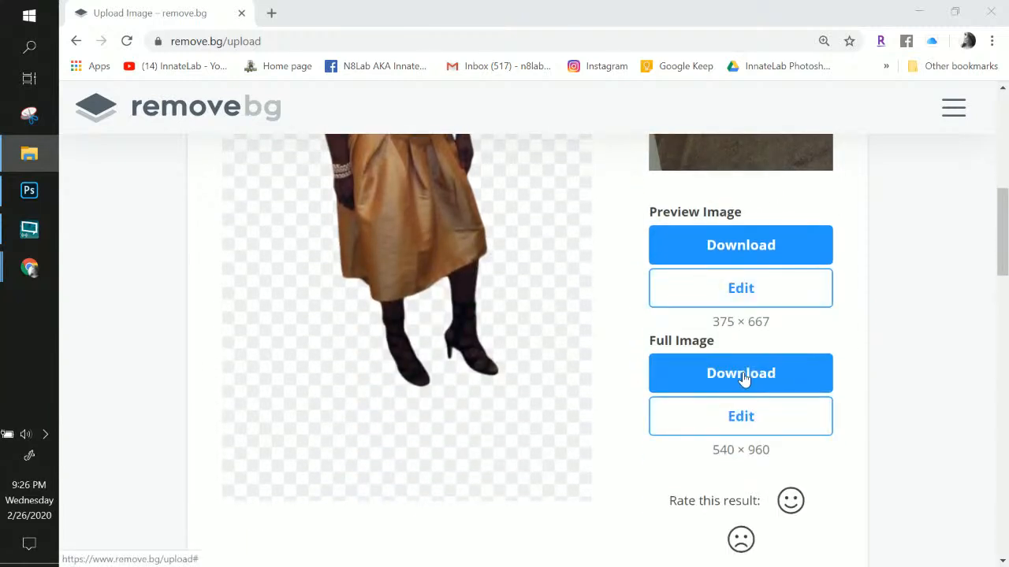
{"action": "left_click", "coordinate": [744, 374]}
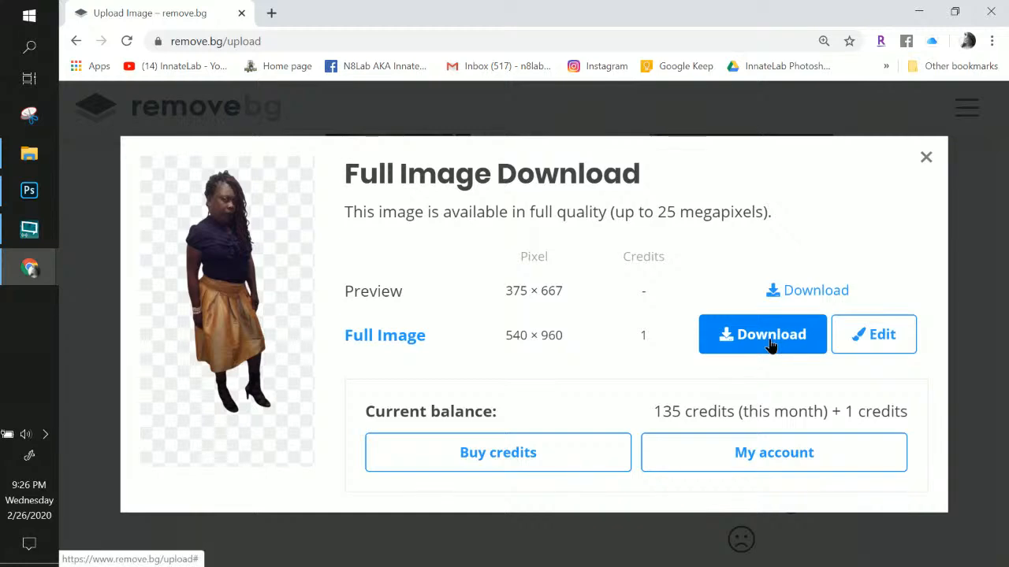
Save the 540 × 960 cutout PNG into the Desktop's delete files folder, then return to Photoshop
{"action": "left_click", "coordinate": [768, 339]}
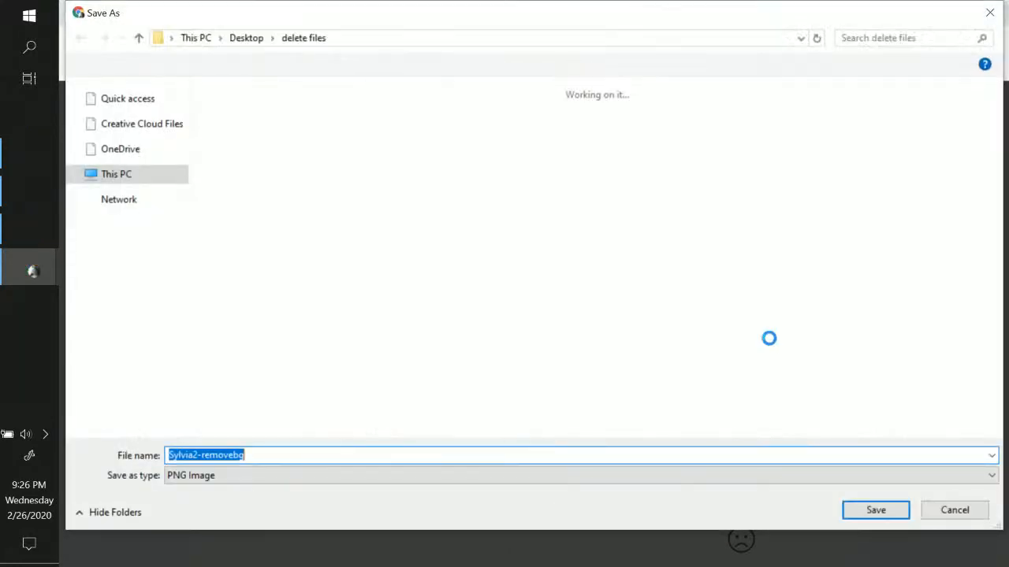
{"action": "left_click", "coordinate": [867, 513]}
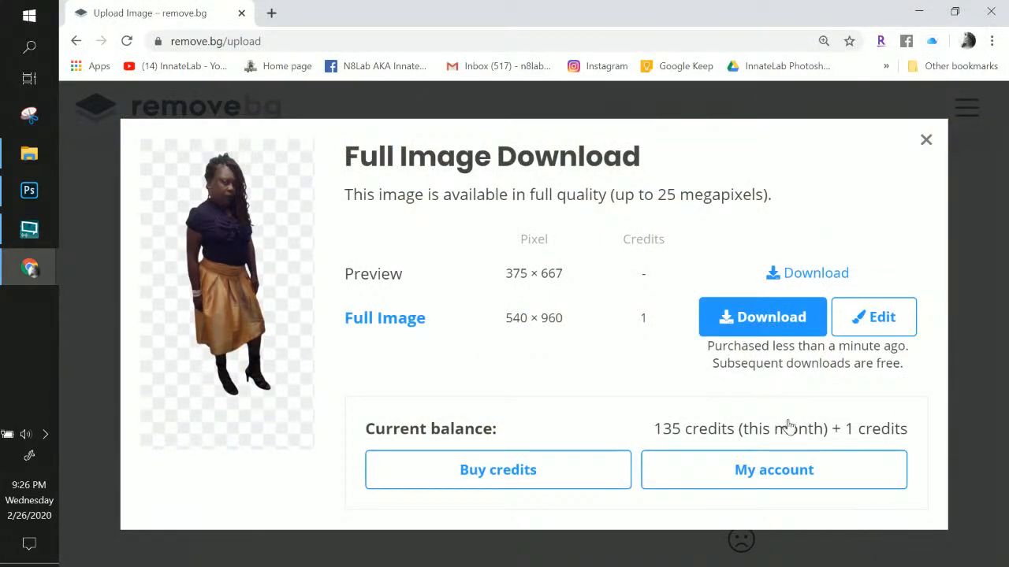
{"action": "left_click", "coordinate": [28, 192]}
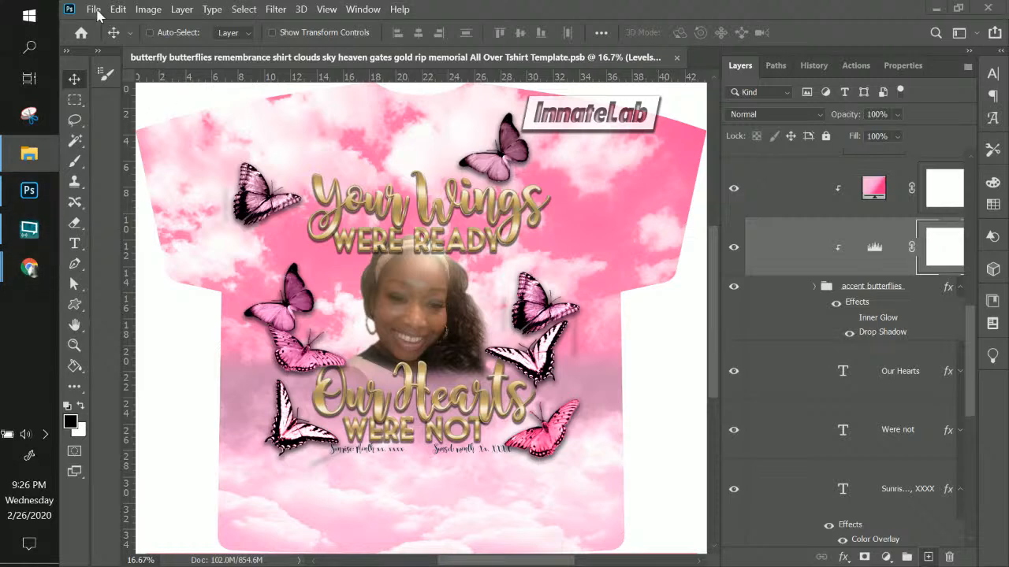
Save the design as a PSB in the Client files folder, prefixing the client's name
{"action": "left_click", "coordinate": [93, 9]}
{"action": "left_click", "coordinate": [118, 192]}
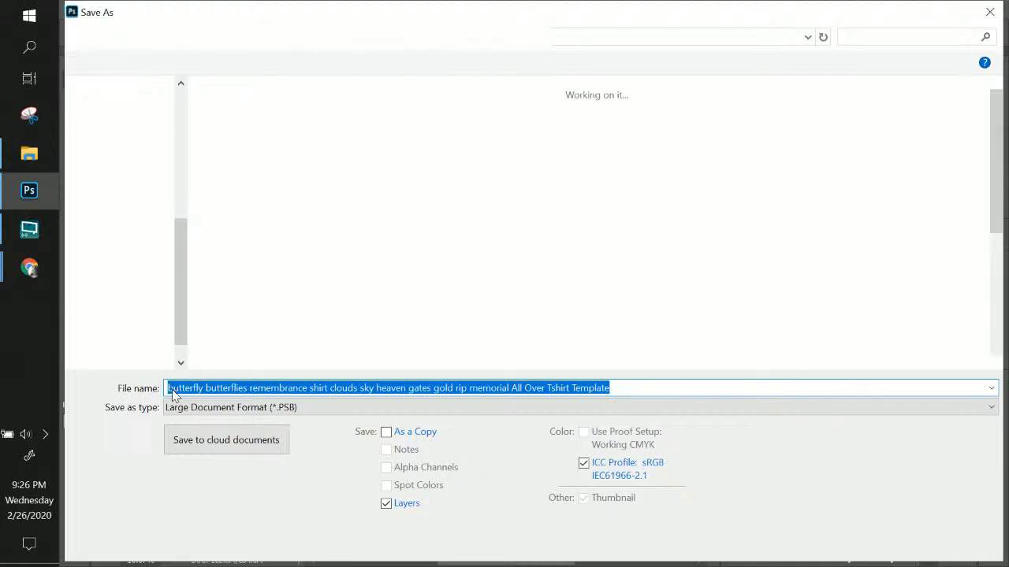
{"action": "left_click", "coordinate": [171, 388]}
{"action": "type", "text": "sylvia-"}
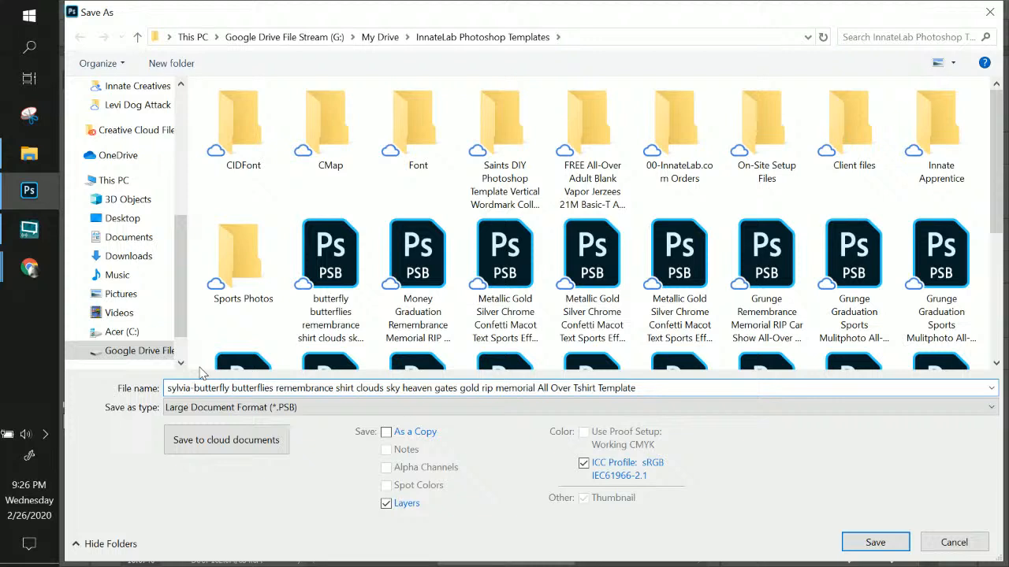
{"action": "key", "text": "BackSpace"}
{"action": "key", "text": "BackSpace"}
{"action": "key", "text": "BackSpace"}
{"action": "key", "text": "BackSpace"}
{"action": "key", "text": "BackSpace"}
{"action": "key", "text": "BackSpace"}
{"action": "key", "text": "BackSpace"}
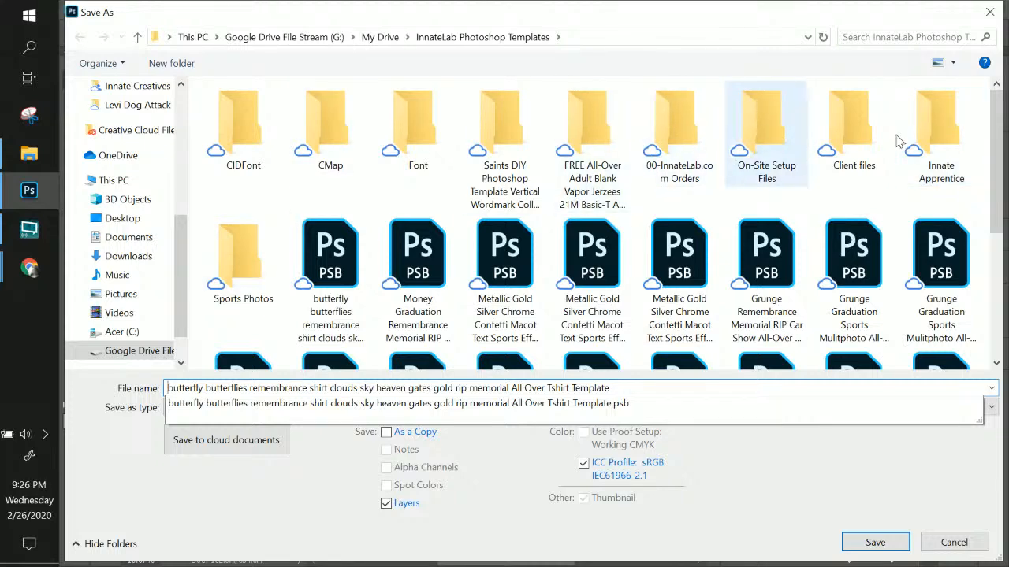
{"action": "double_click", "coordinate": [851, 119]}
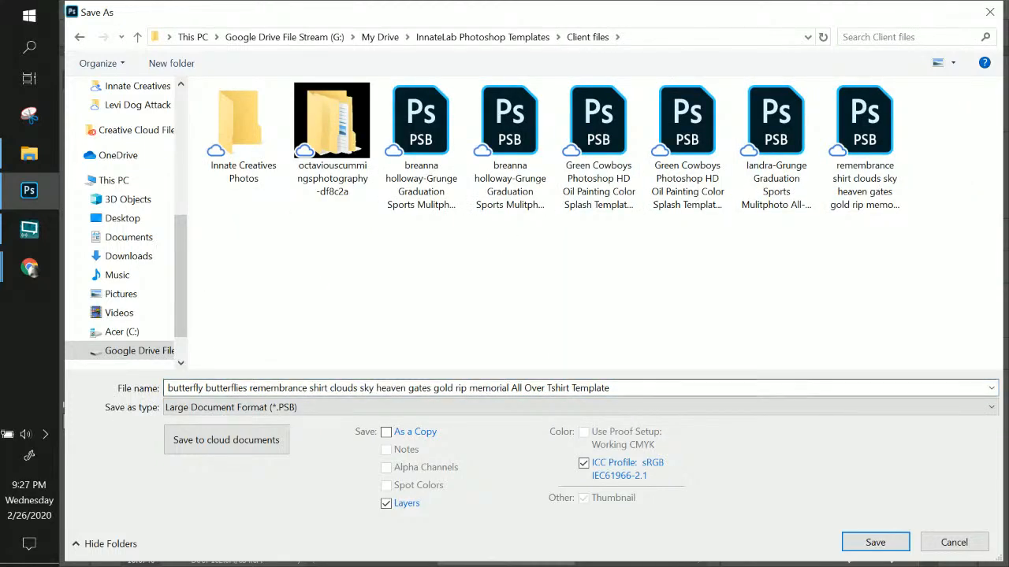
{"action": "left_click", "coordinate": [185, 386]}
{"action": "key", "text": "Home"}
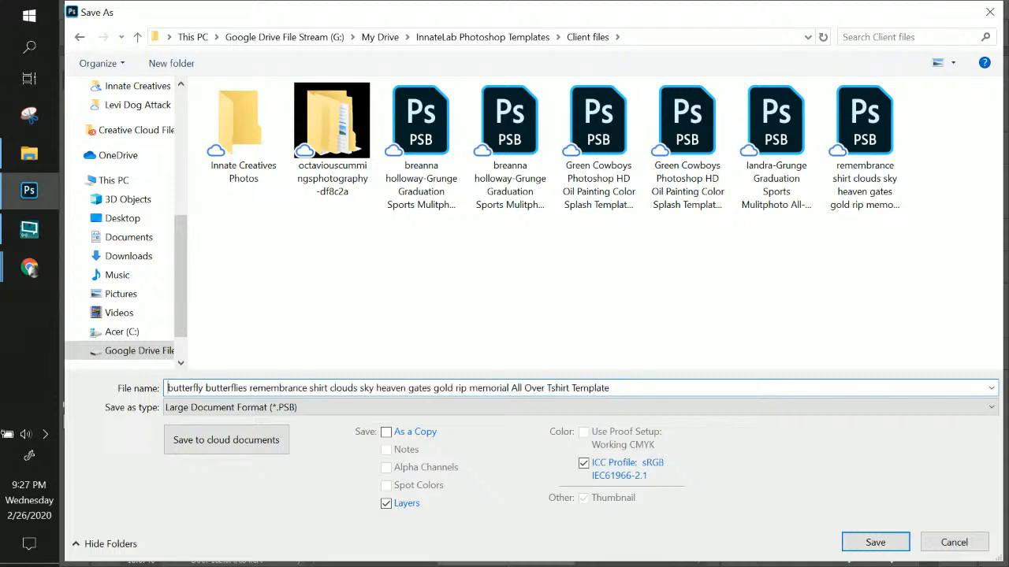
{"action": "type", "text": "sylvia"}
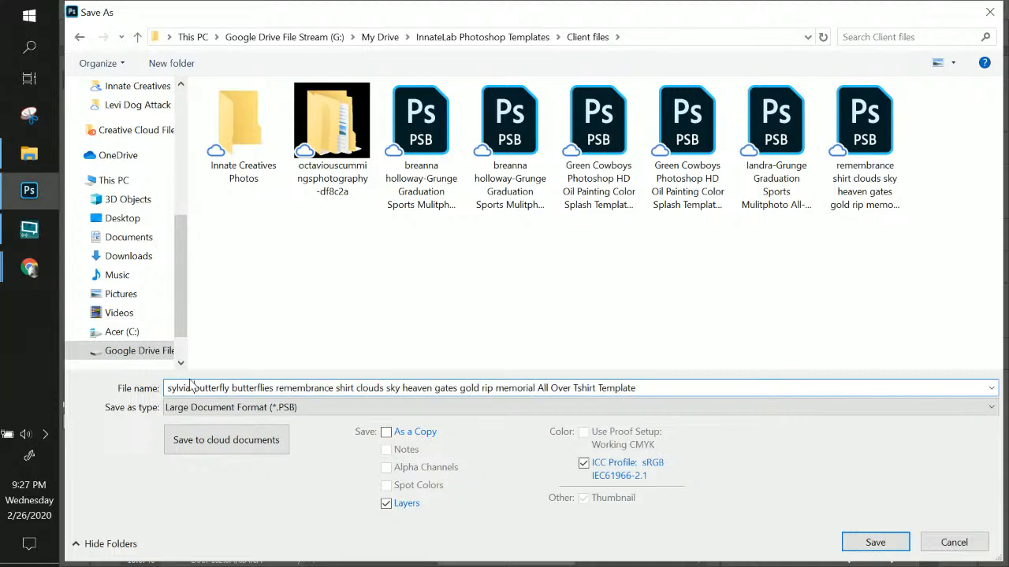
{"action": "key", "text": "Return"}
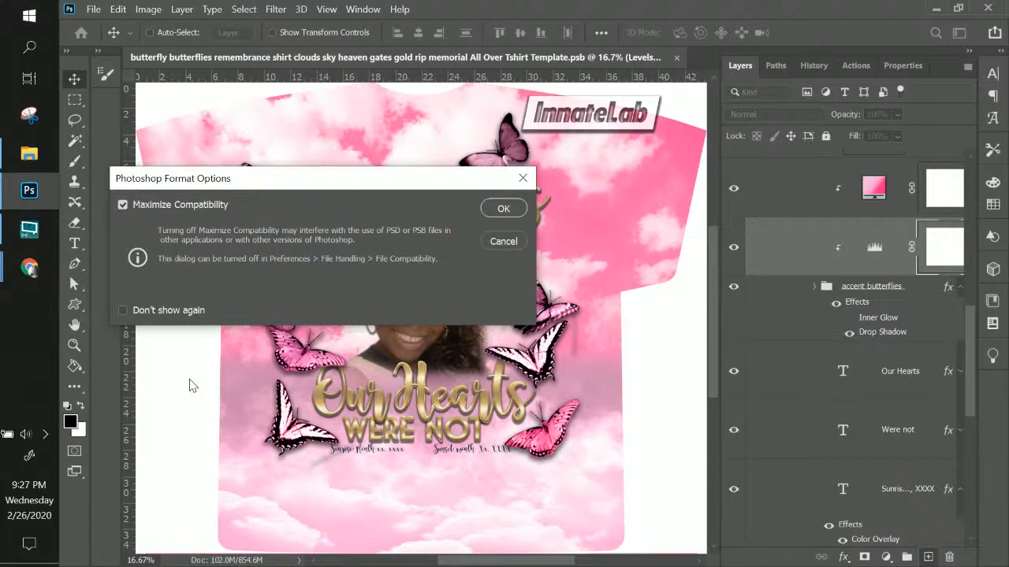
{"action": "key", "text": "Return"}
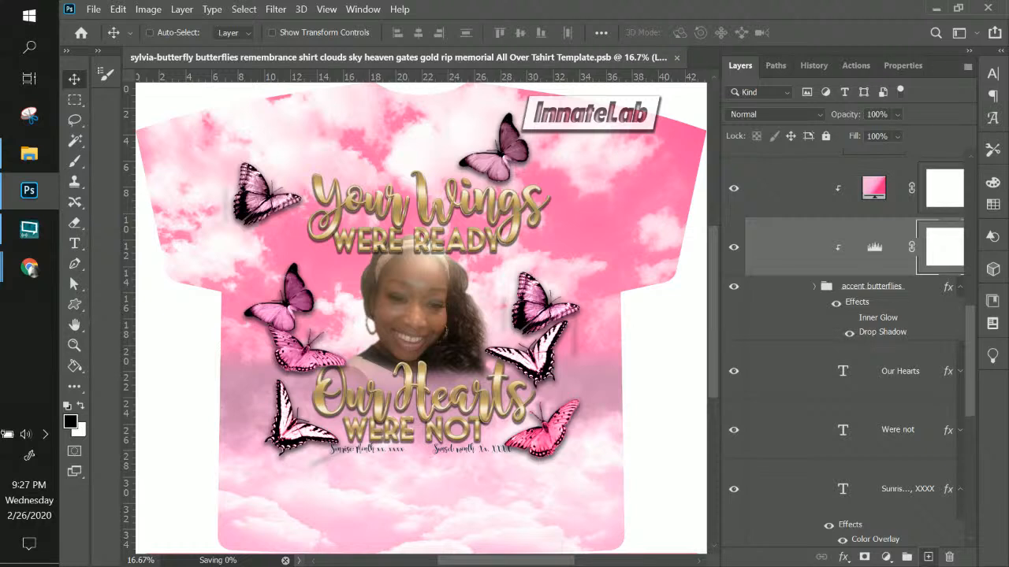
{"action": "key", "text": "alt+Tab"}
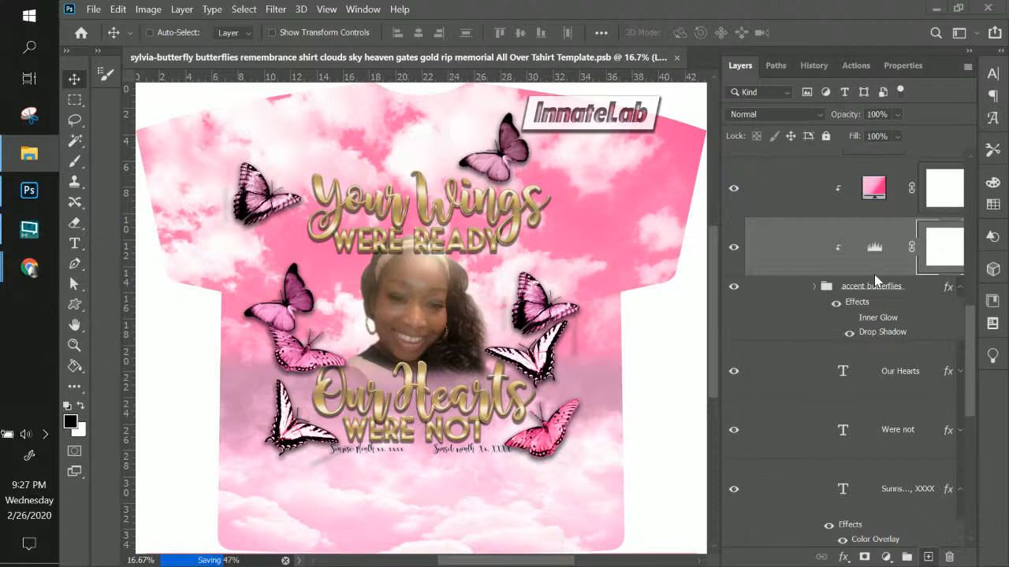
Paste the cutout above the InnateLab layer, scale it to 188.86%, and centre it over the portrait
{"action": "scroll", "coordinate": [879, 306], "scroll_direction": "down", "scroll_amount": 5}
{"action": "scroll", "coordinate": [882, 313], "scroll_direction": "up", "scroll_amount": 8}
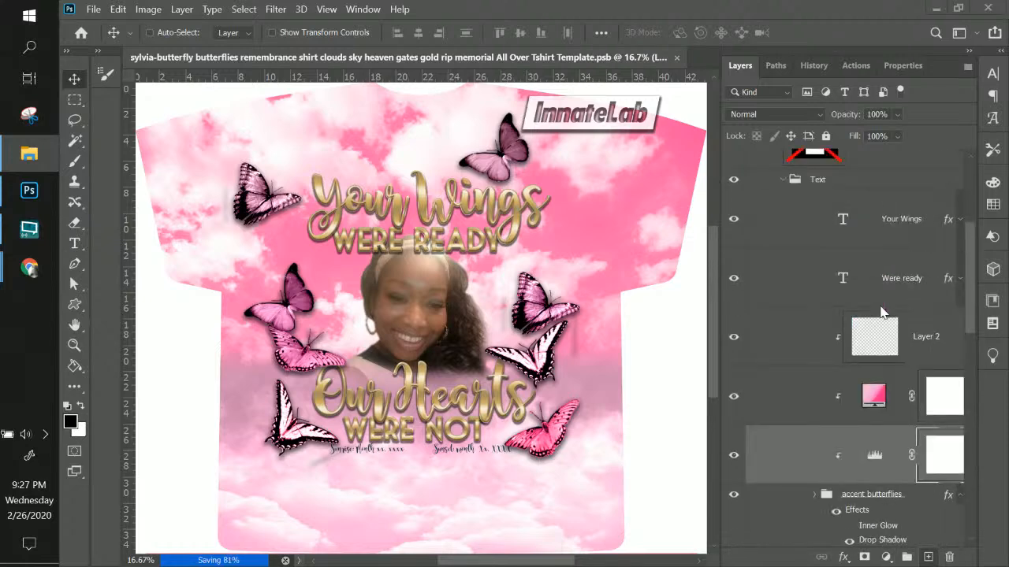
{"action": "scroll", "coordinate": [879, 308], "scroll_direction": "up", "scroll_amount": 5}
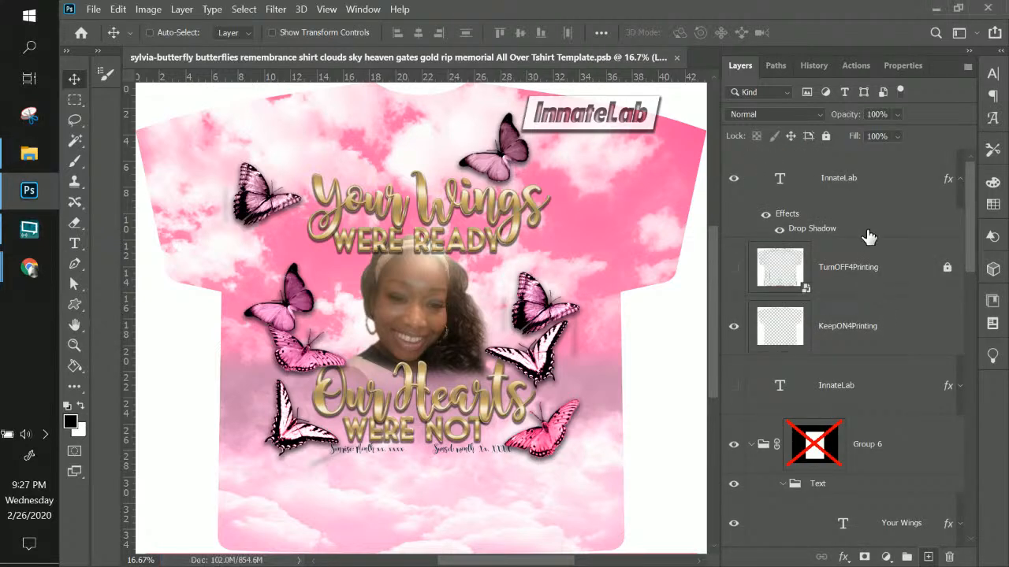
{"action": "left_click", "coordinate": [853, 261]}
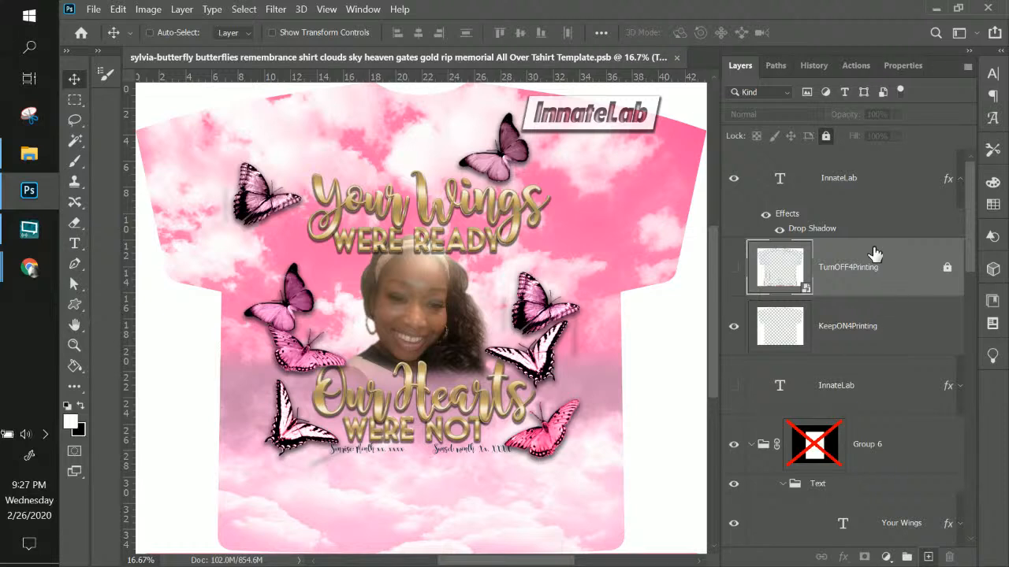
{"action": "left_click", "coordinate": [867, 185]}
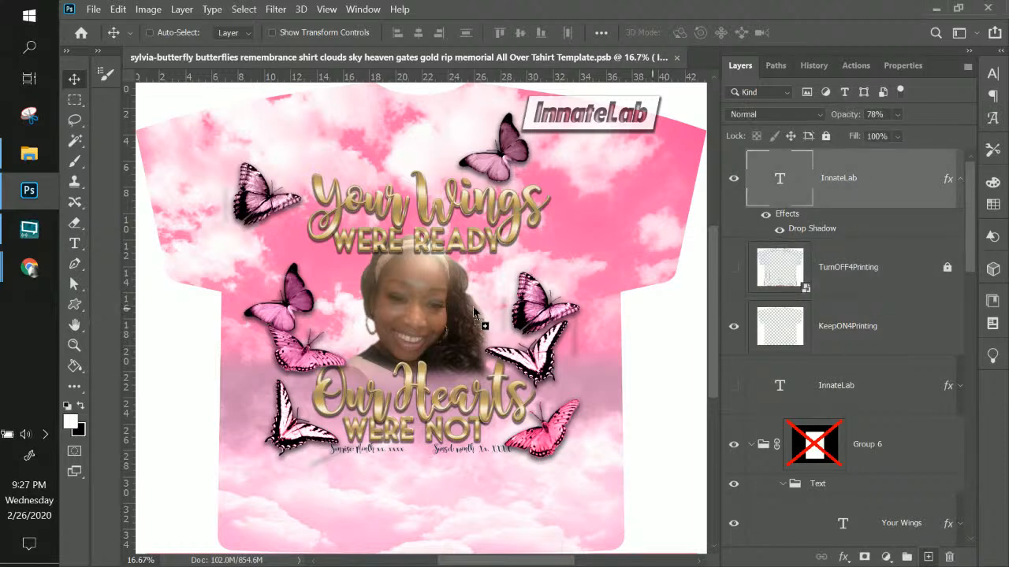
{"action": "key", "text": "ctrl+t"}
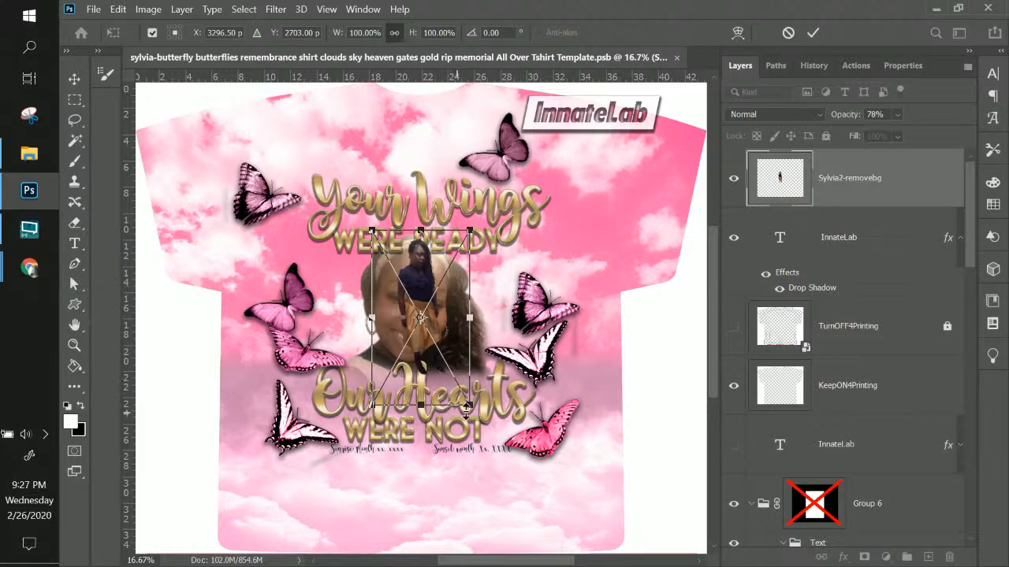
{"action": "left_click_drag", "start_coordinate": [470, 408], "coordinate": [585, 528]}
{"action": "left_click_drag", "start_coordinate": [452, 431], "coordinate": [432, 416]}
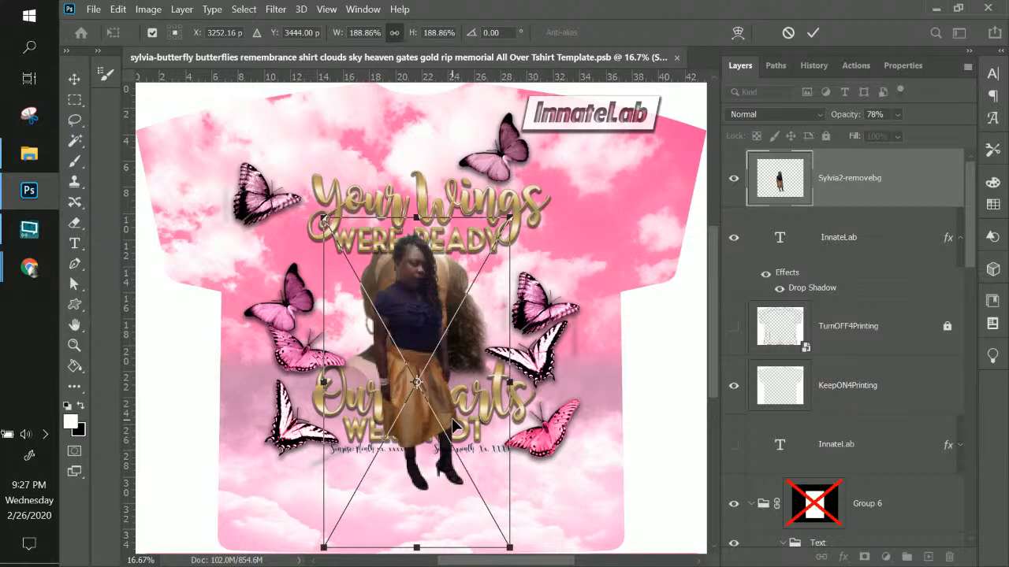
{"action": "key", "text": "Return"}
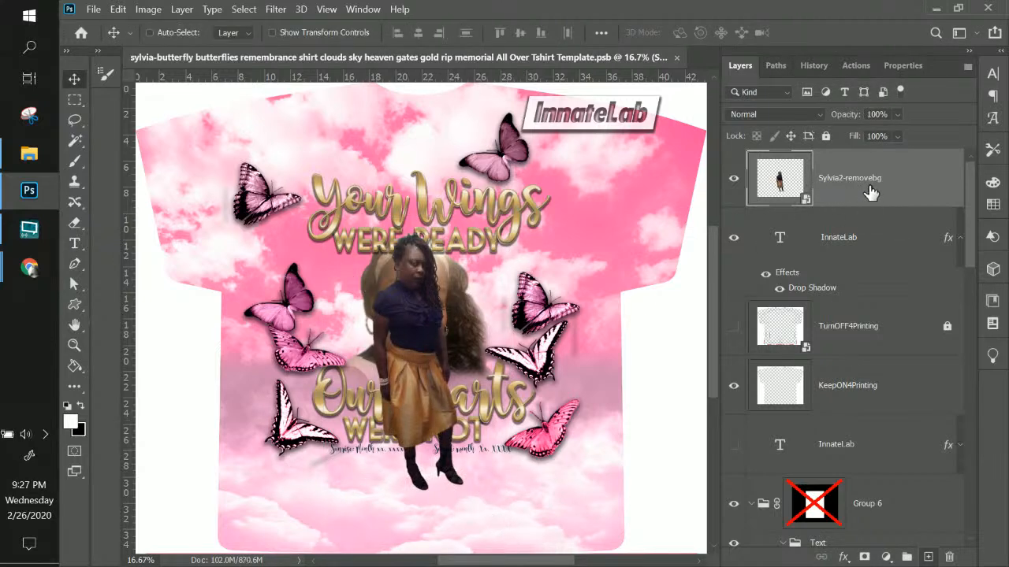
Move the cutout layer down and merge the old portrait Group 1 into one layer
{"action": "left_click_drag", "start_coordinate": [871, 193], "coordinate": [834, 228]}
{"action": "left_click", "coordinate": [849, 269]}
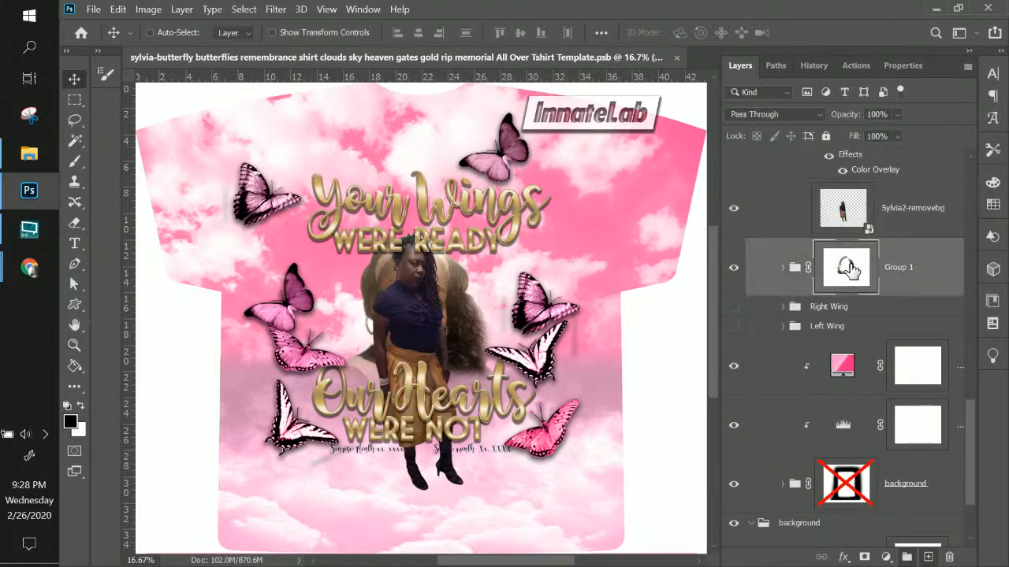
{"action": "double_click", "coordinate": [902, 270]}
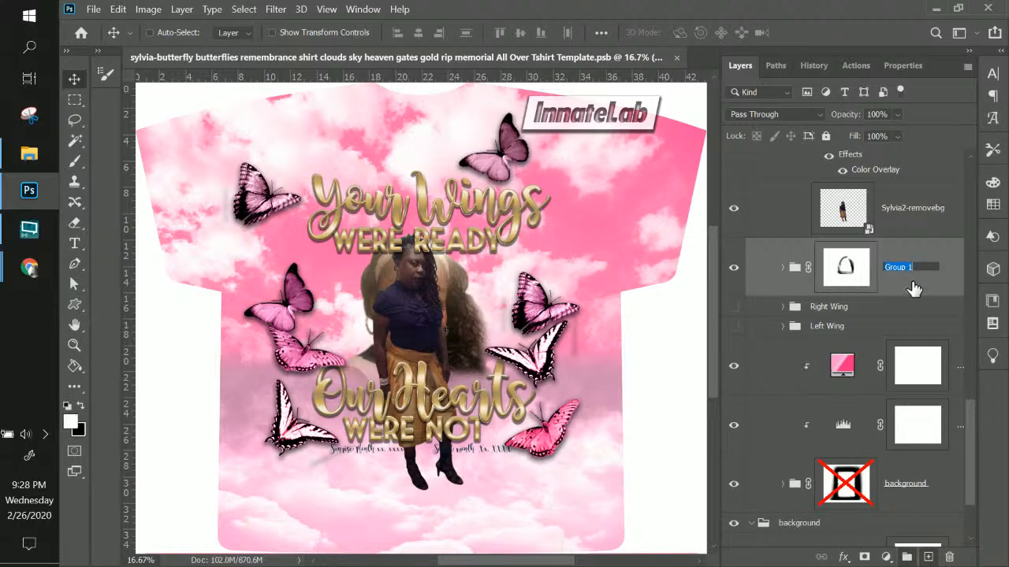
{"action": "right_click", "coordinate": [911, 274]}
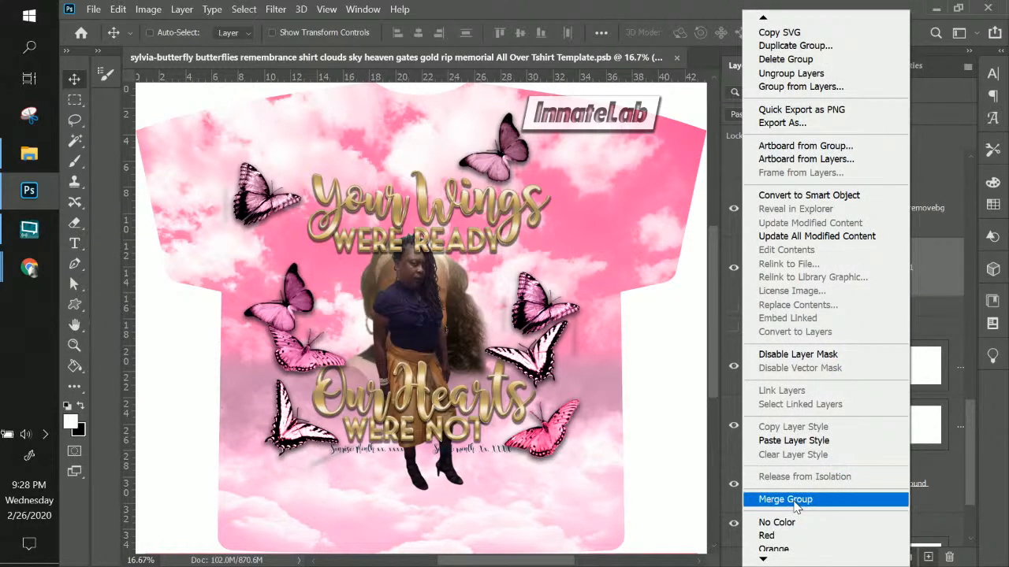
{"action": "left_click", "coordinate": [796, 502]}
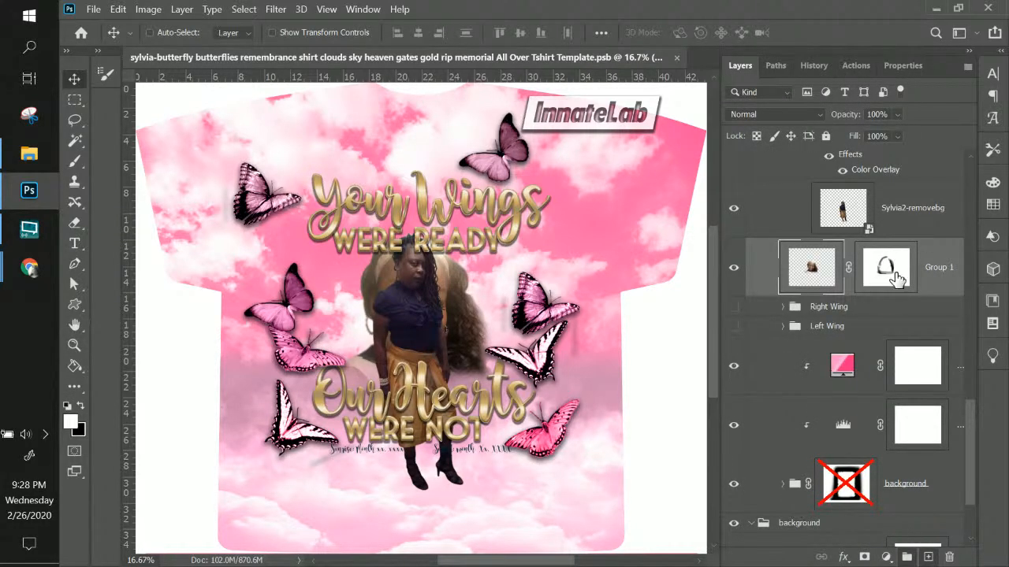
Delete the merged layer's mask, rename it photo, and place the cutout layer below it
{"action": "right_click", "coordinate": [896, 273]}
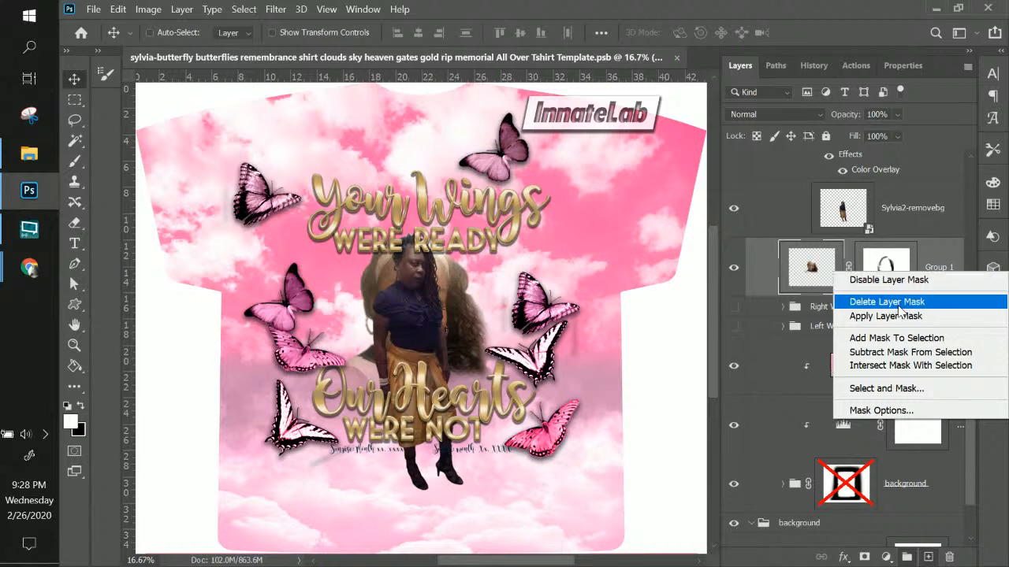
{"action": "left_click", "coordinate": [898, 315]}
{"action": "double_click", "coordinate": [863, 268]}
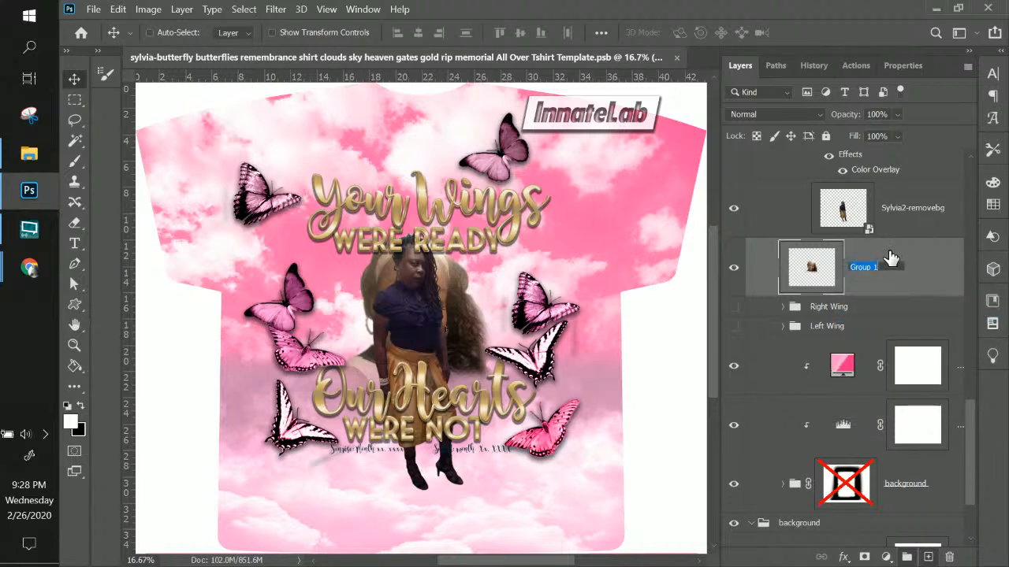
{"action": "key", "text": "Return"}
{"action": "left_click_drag", "start_coordinate": [923, 214], "coordinate": [879, 283]}
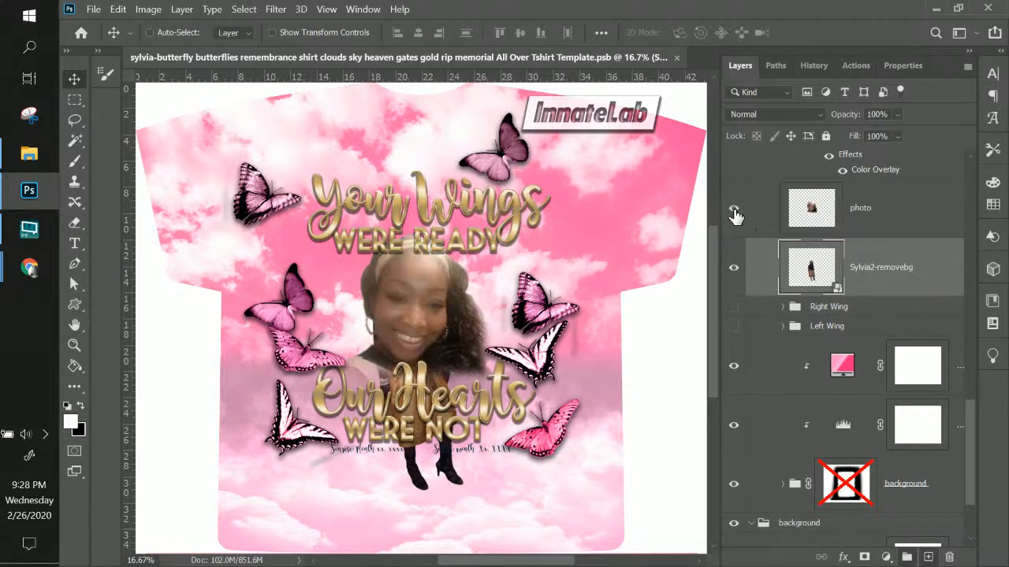
{"action": "left_click", "coordinate": [906, 229]}
Show the Right Wing and Left Wing groups behind the figure and select the pink gradient fill
{"action": "left_click", "coordinate": [907, 270]}
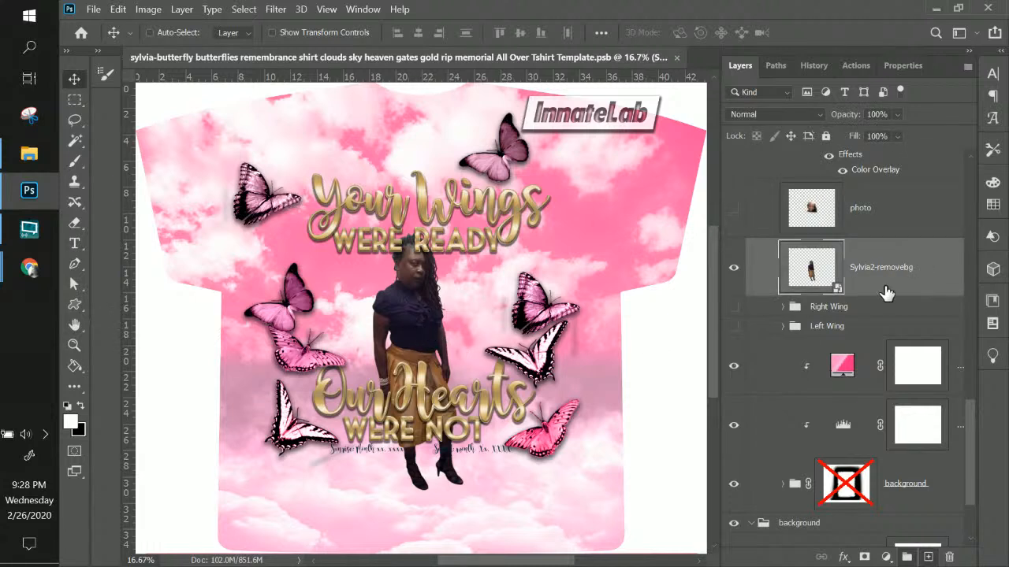
{"action": "left_click", "coordinate": [734, 307]}
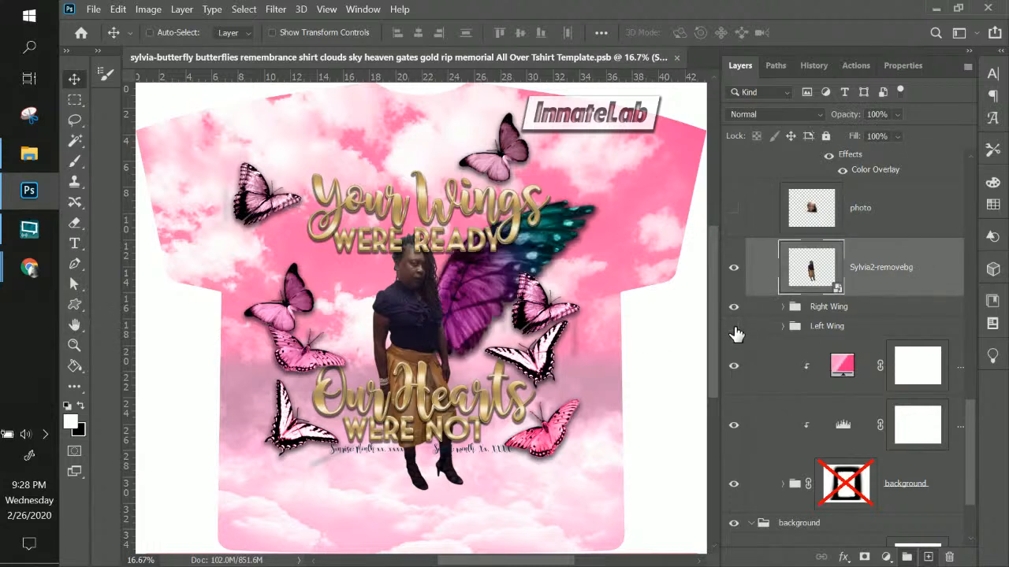
{"action": "left_click", "coordinate": [733, 327]}
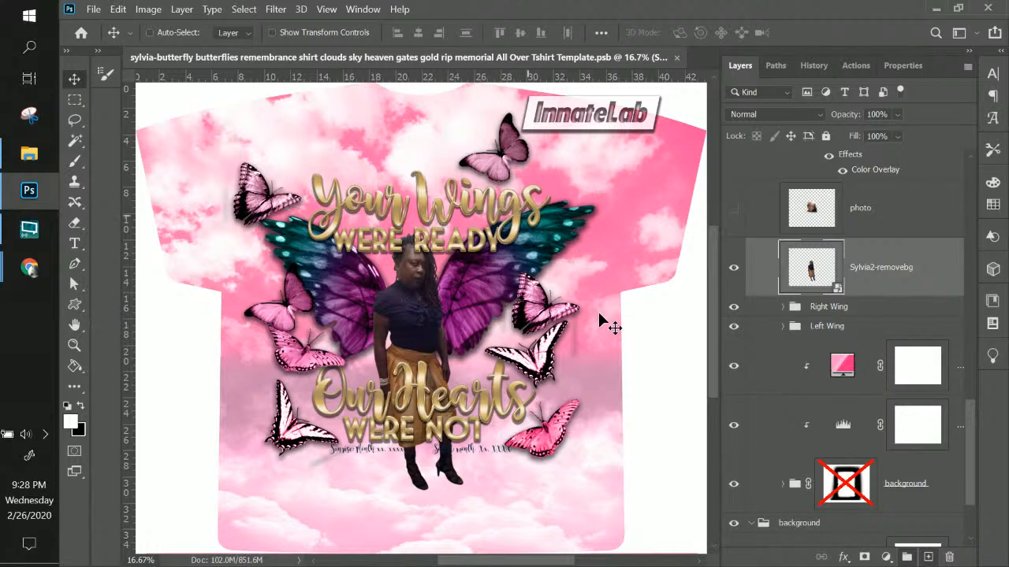
{"action": "scroll", "coordinate": [808, 287], "scroll_direction": "up", "scroll_amount": 2}
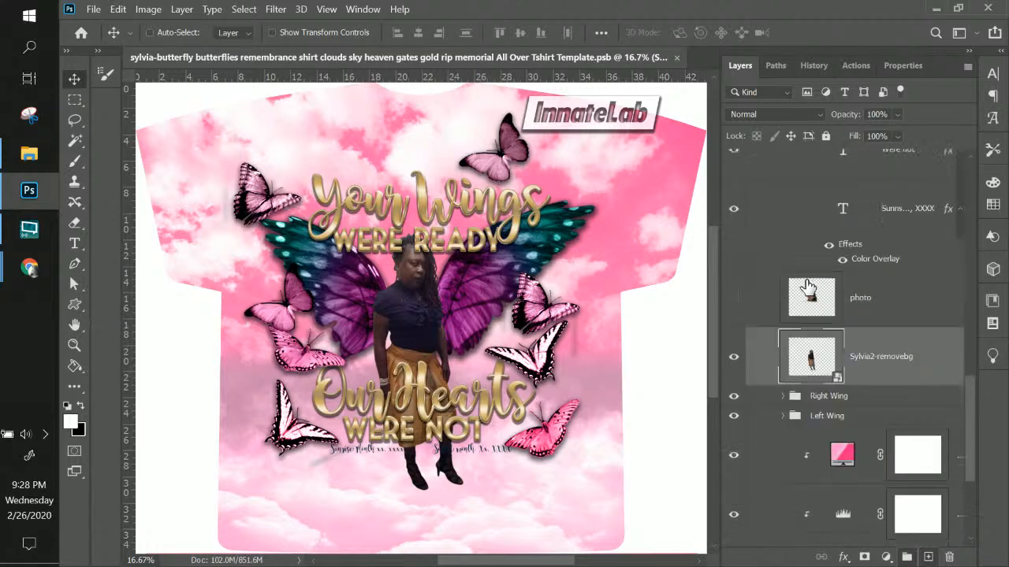
{"action": "left_click", "coordinate": [846, 459]}
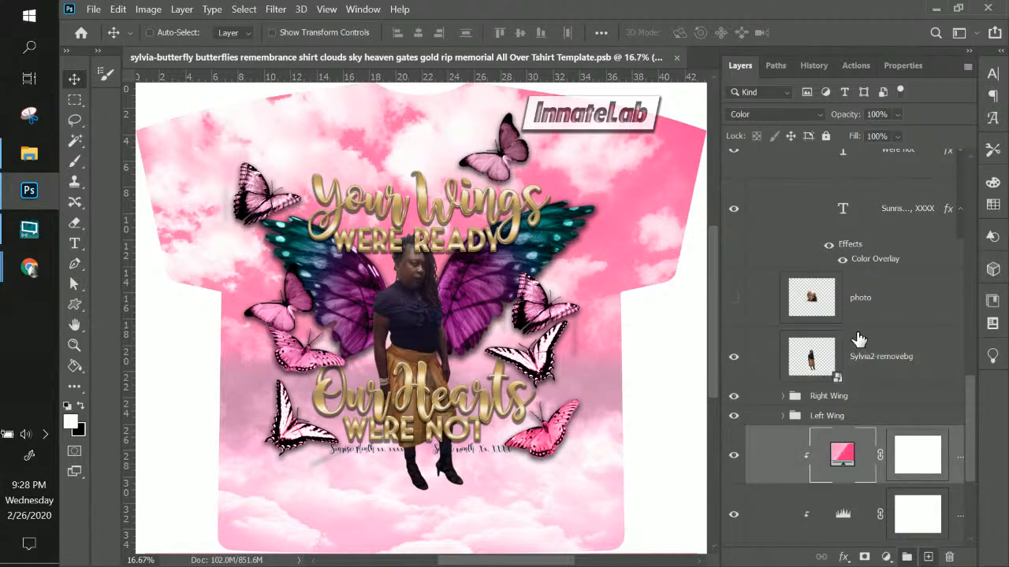
{"action": "scroll", "coordinate": [856, 382], "scroll_direction": "up", "scroll_amount": 2}
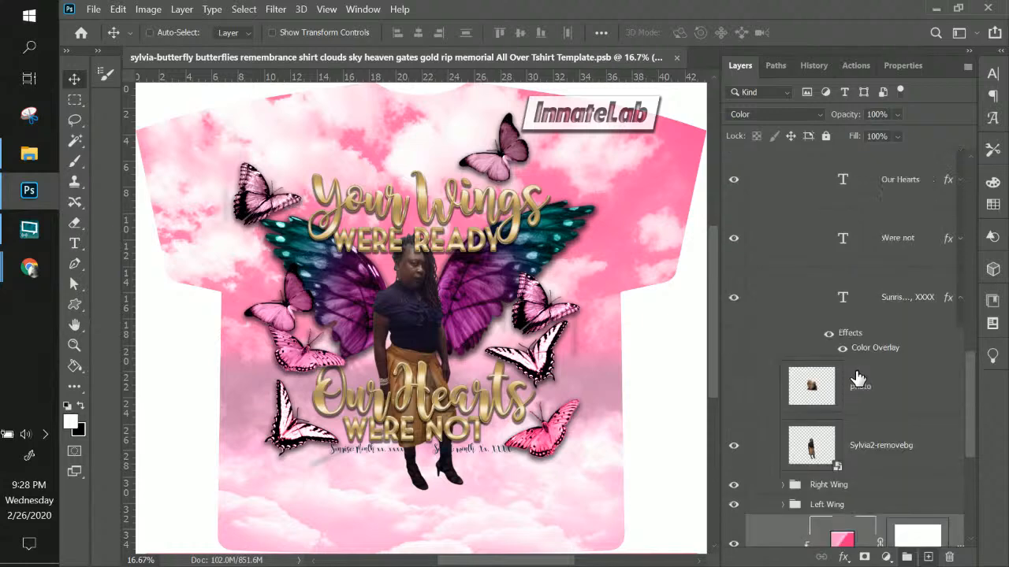
{"action": "scroll", "coordinate": [856, 379], "scroll_direction": "down", "scroll_amount": 2}
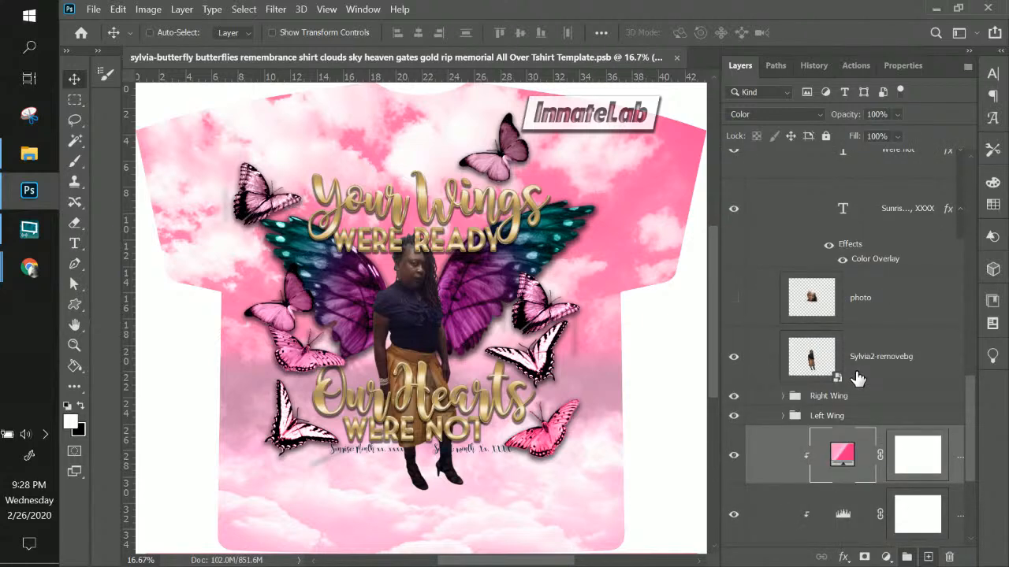
{"action": "scroll", "coordinate": [856, 378], "scroll_direction": "up", "scroll_amount": 6}
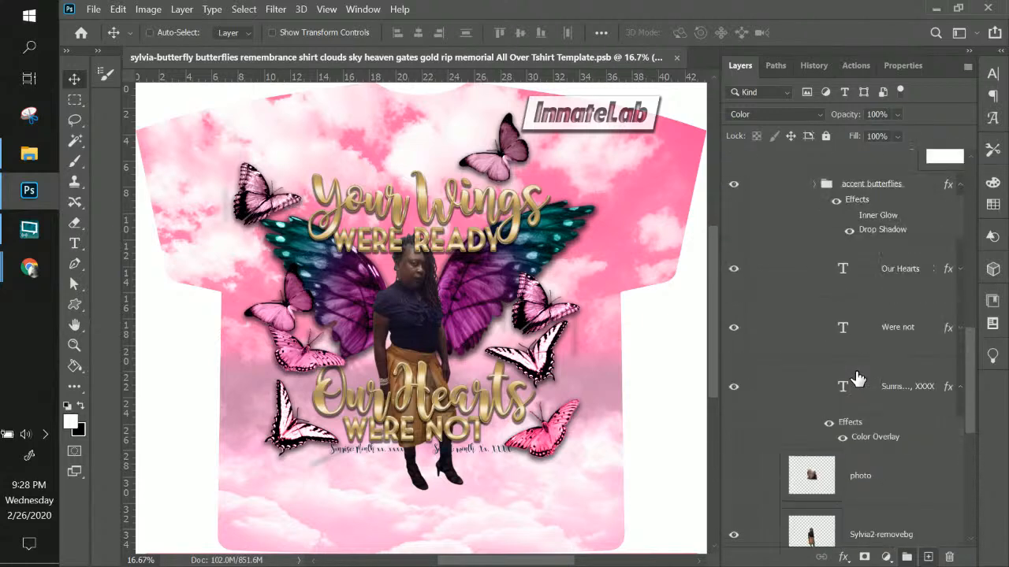
Select the Right Wing group from the canvas layer menu and expand its layers
{"action": "right_click", "coordinate": [580, 272]}
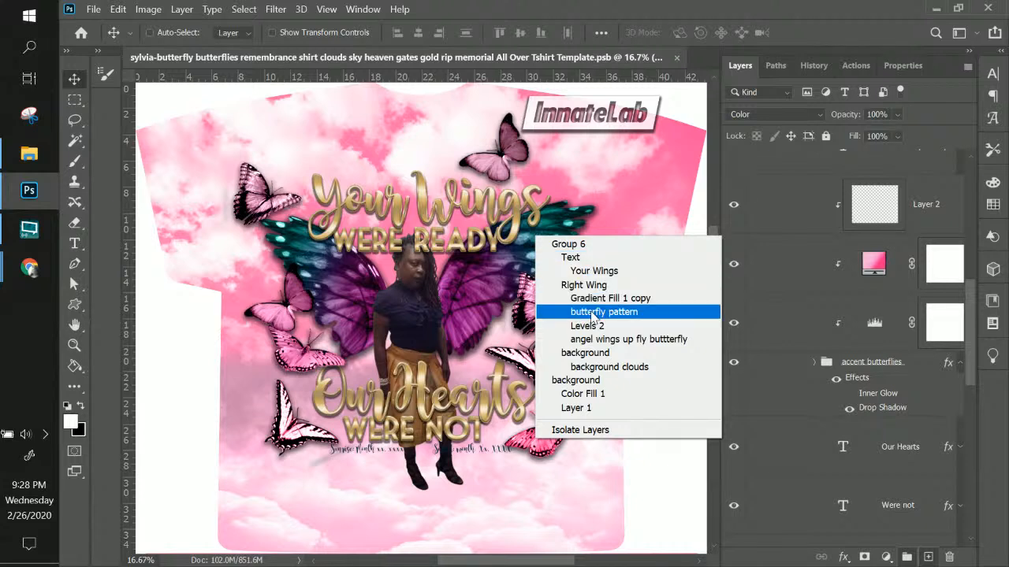
{"action": "left_click", "coordinate": [591, 286]}
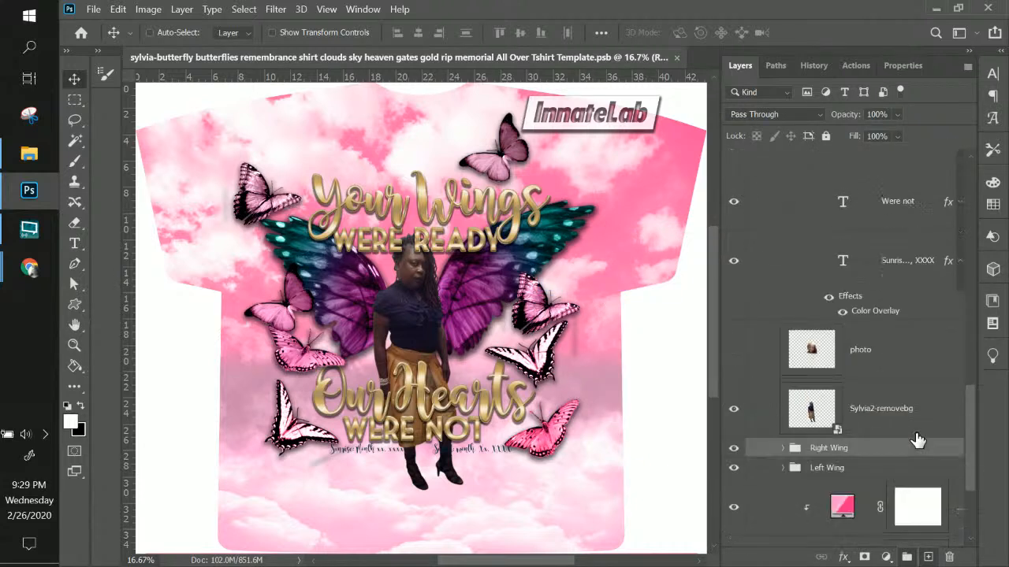
{"action": "scroll", "coordinate": [917, 439], "scroll_direction": "down", "scroll_amount": 1}
{"action": "left_click", "coordinate": [784, 359]}
{"action": "scroll", "coordinate": [803, 411], "scroll_direction": "down", "scroll_amount": 2}
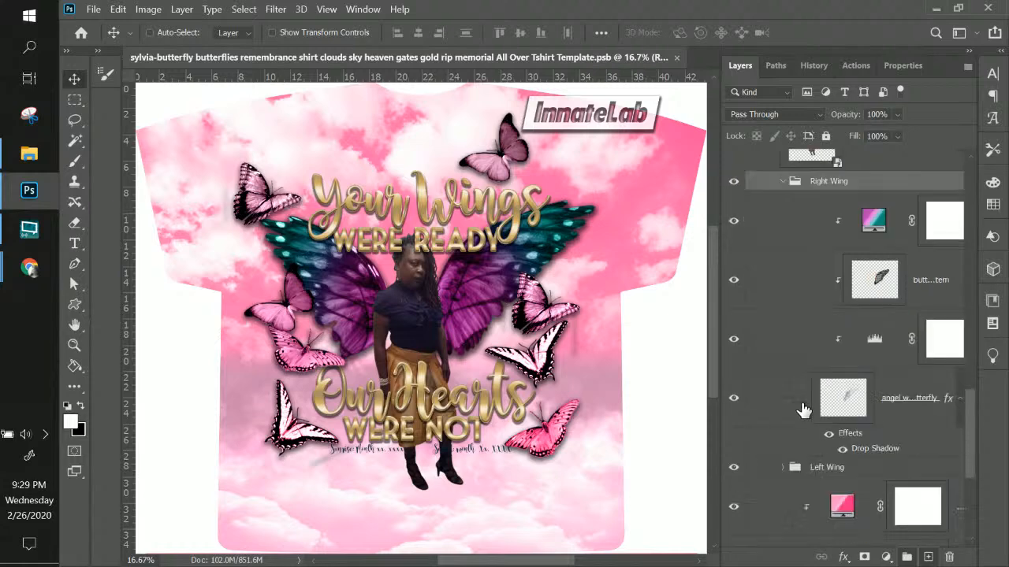
{"action": "scroll", "coordinate": [797, 402], "scroll_direction": "down", "scroll_amount": 1}
{"action": "scroll", "coordinate": [792, 380], "scroll_direction": "up", "scroll_amount": 2}
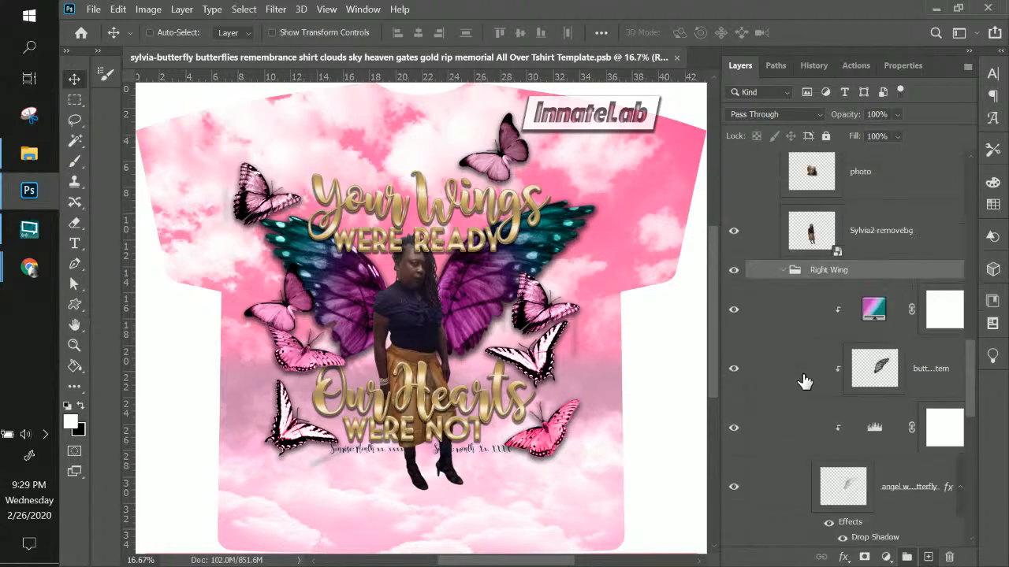
Change the right wing's Gradient Fill to the pink gradient preset
{"action": "left_click", "coordinate": [873, 312]}
{"action": "double_click", "coordinate": [873, 312]}
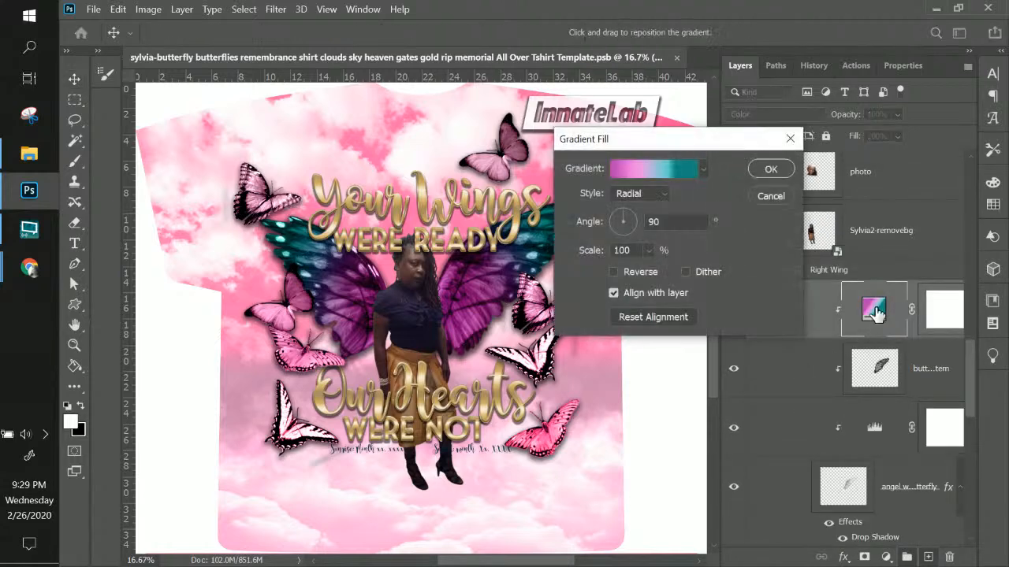
{"action": "left_click", "coordinate": [677, 171]}
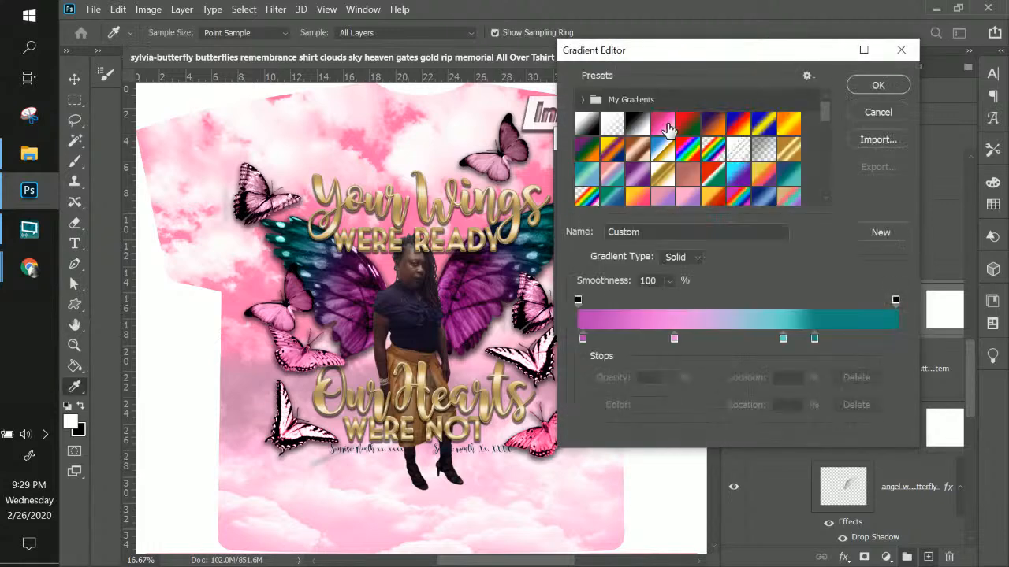
{"action": "scroll", "coordinate": [684, 170], "scroll_direction": "down", "scroll_amount": 2}
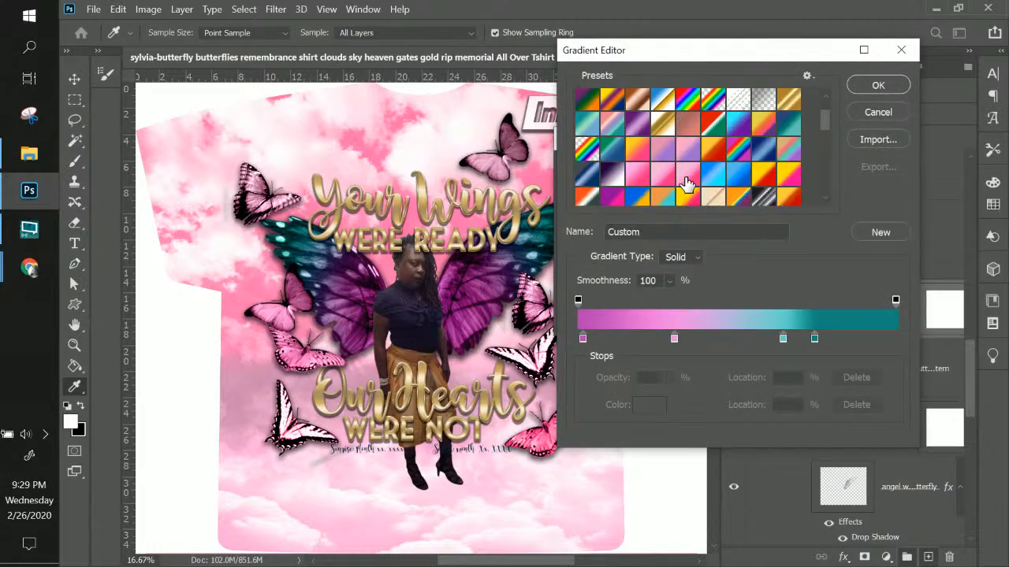
{"action": "left_click", "coordinate": [685, 173]}
{"action": "left_click", "coordinate": [883, 83]}
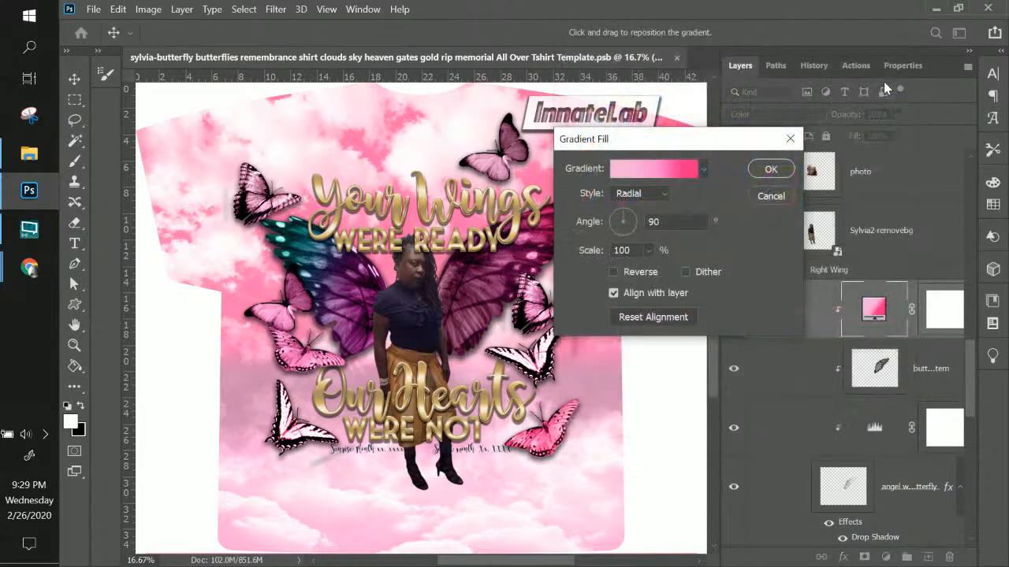
{"action": "left_click", "coordinate": [771, 170]}
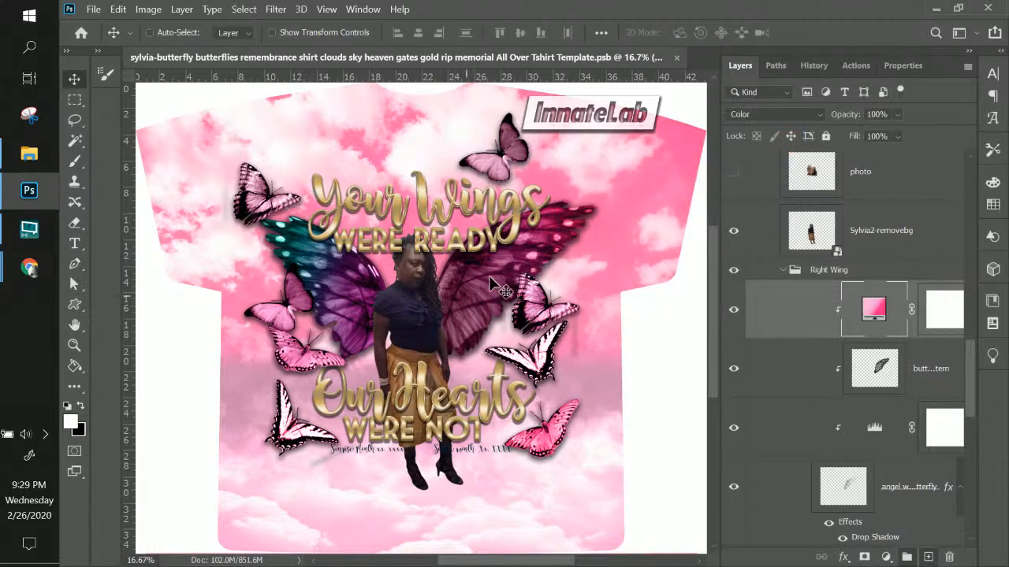
{"action": "scroll", "coordinate": [884, 317], "scroll_direction": "down", "scroll_amount": 2}
Move the Levels adjustment layer up into the Right Wing group
{"action": "scroll", "coordinate": [884, 317], "scroll_direction": "down", "scroll_amount": 4}
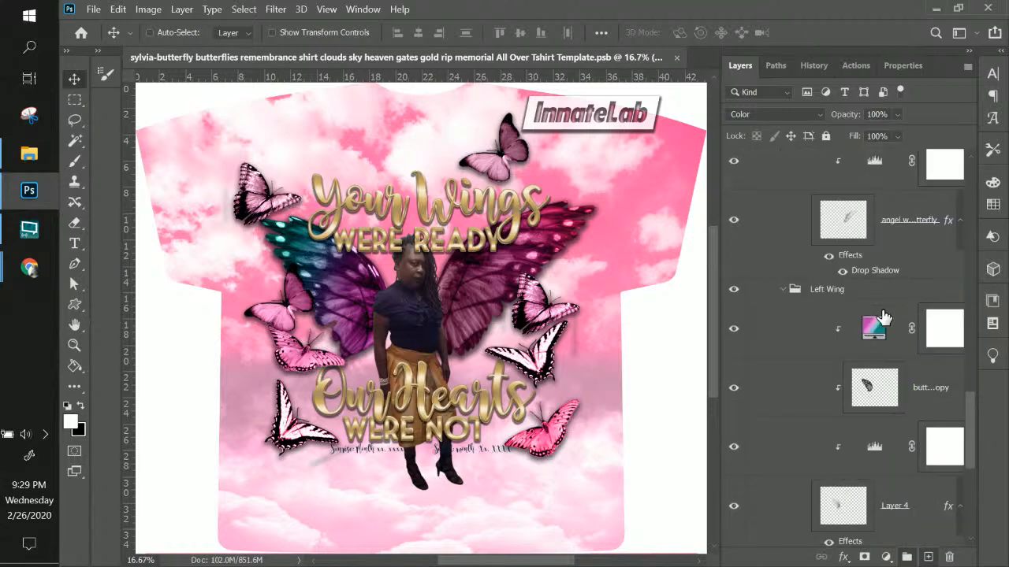
{"action": "scroll", "coordinate": [884, 316], "scroll_direction": "down", "scroll_amount": 8}
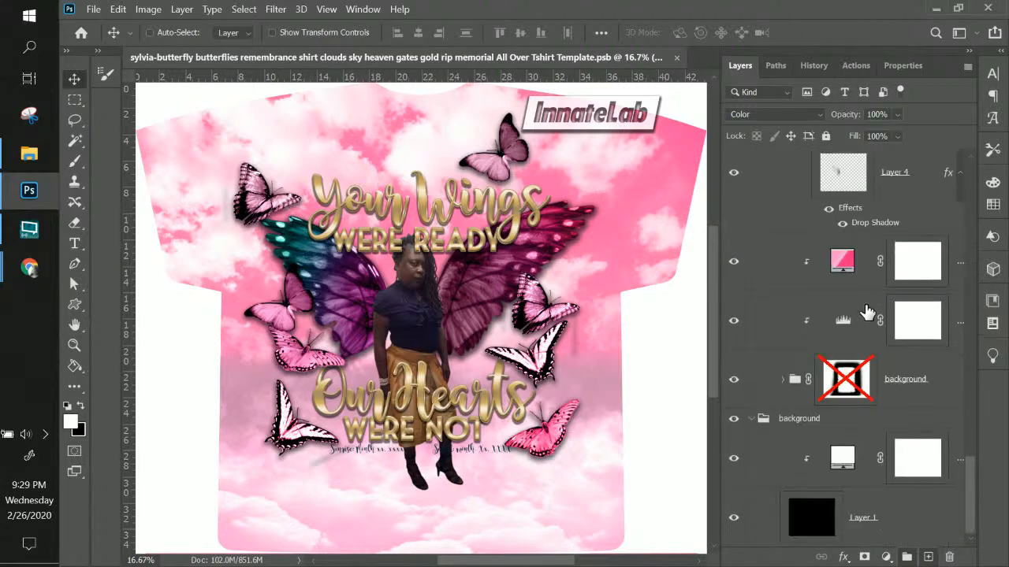
{"action": "left_click", "coordinate": [852, 335]}
{"action": "left_click", "coordinate": [736, 325]}
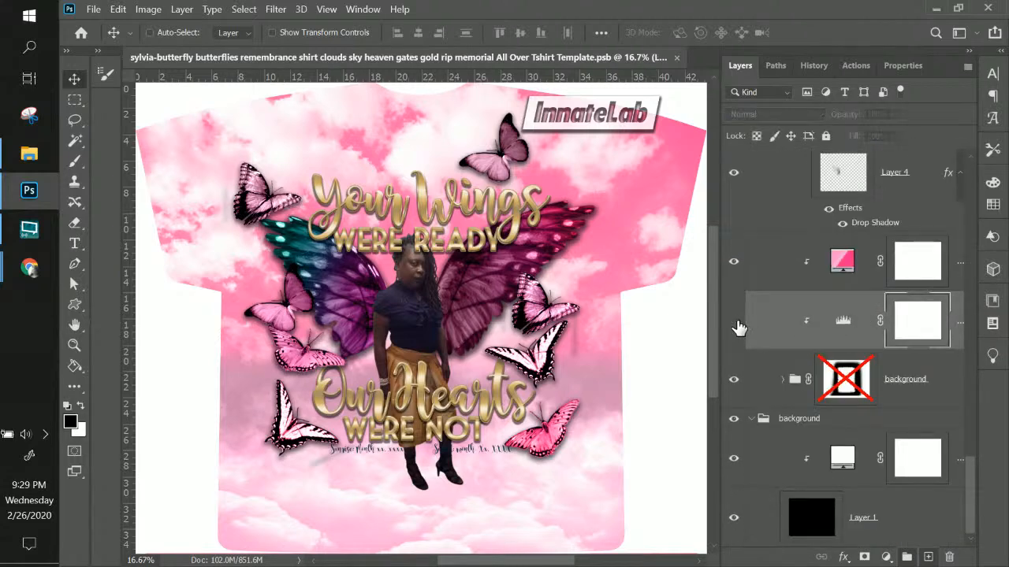
{"action": "left_click", "coordinate": [734, 323]}
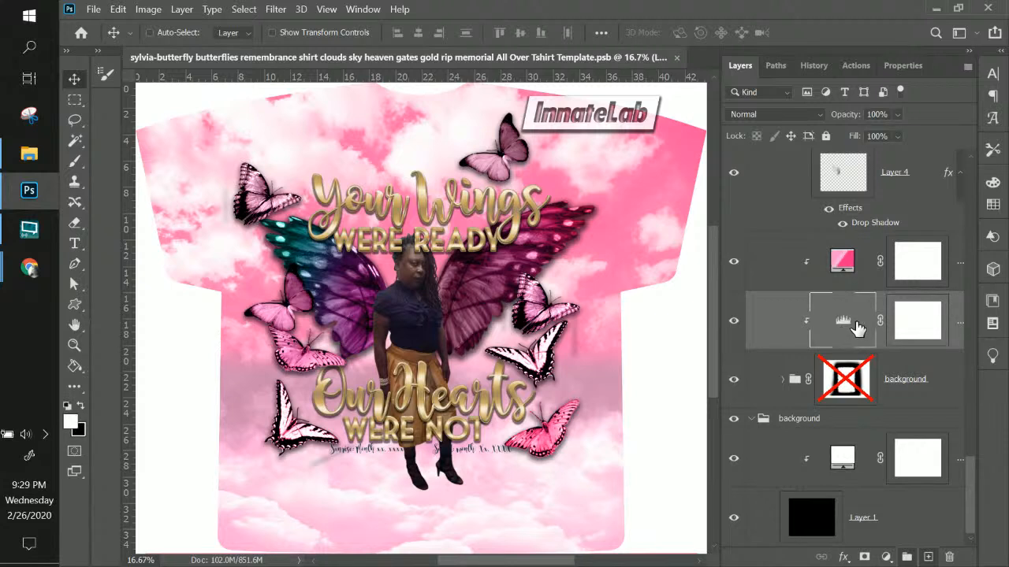
{"action": "left_click", "coordinate": [859, 328]}
{"action": "left_click_drag", "start_coordinate": [855, 331], "coordinate": [880, 237]}
{"action": "scroll", "coordinate": [889, 278], "scroll_direction": "up", "scroll_amount": 2}
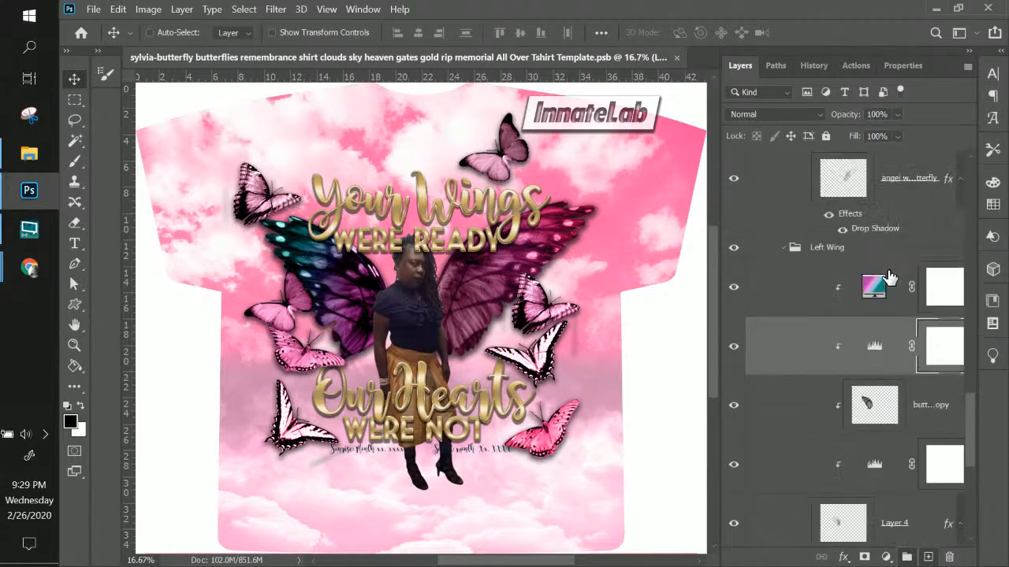
{"action": "scroll", "coordinate": [889, 278], "scroll_direction": "up", "scroll_amount": 4}
{"action": "left_click_drag", "start_coordinate": [873, 524], "coordinate": [870, 218]}
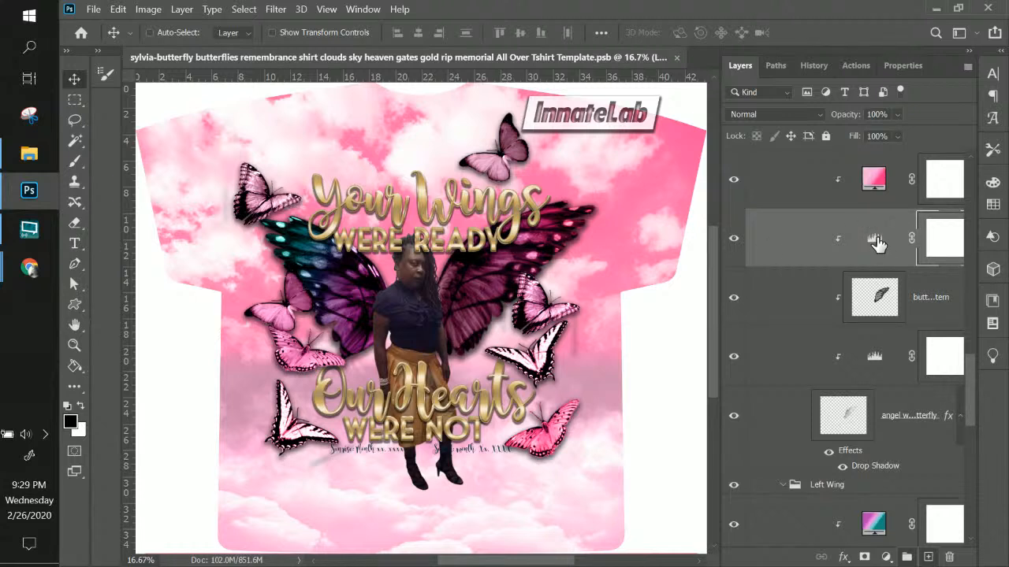
Set the Levels input values to 22, 1.40 and 192
{"action": "double_click", "coordinate": [875, 241]}
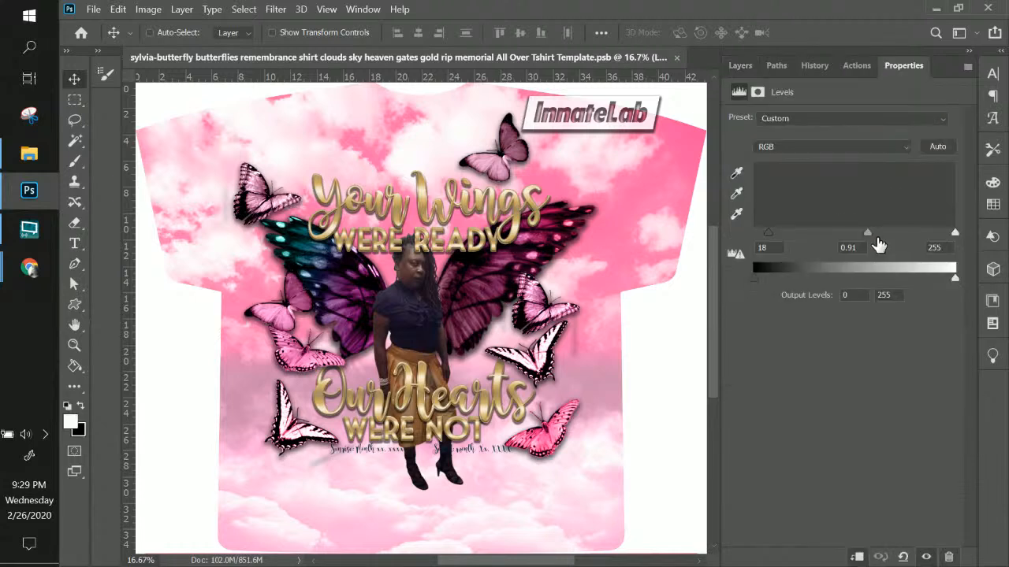
{"action": "left_click_drag", "start_coordinate": [887, 239], "coordinate": [832, 237]}
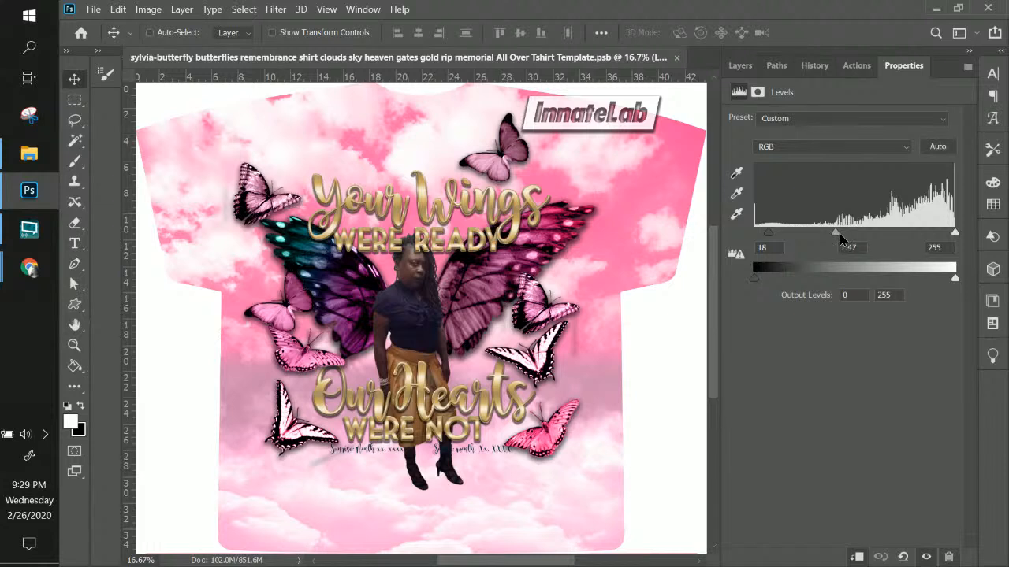
{"action": "left_click_drag", "start_coordinate": [839, 237], "coordinate": [842, 237]}
{"action": "left_click_drag", "start_coordinate": [782, 235], "coordinate": [771, 235]}
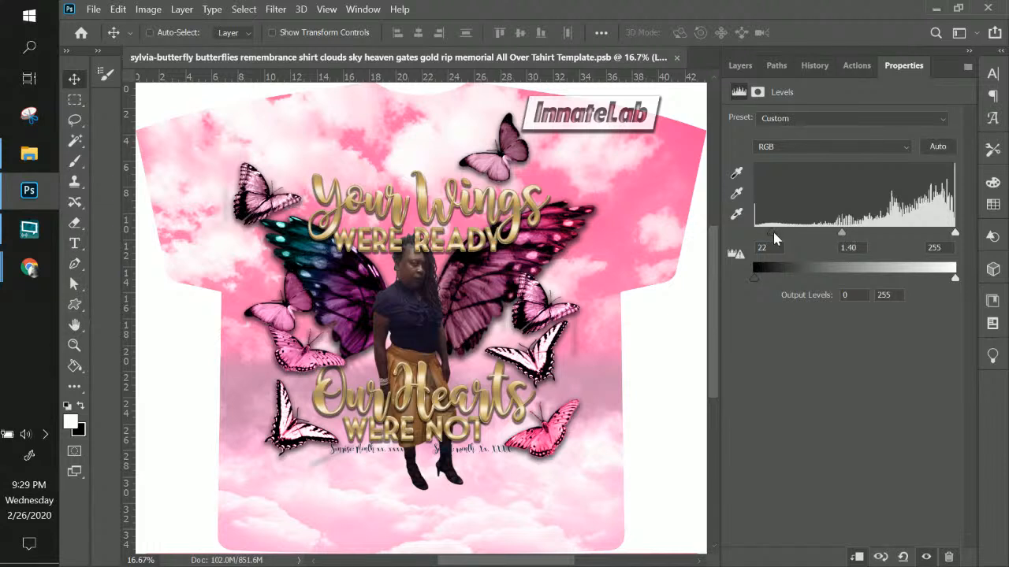
{"action": "left_click_drag", "start_coordinate": [955, 230], "coordinate": [906, 229]}
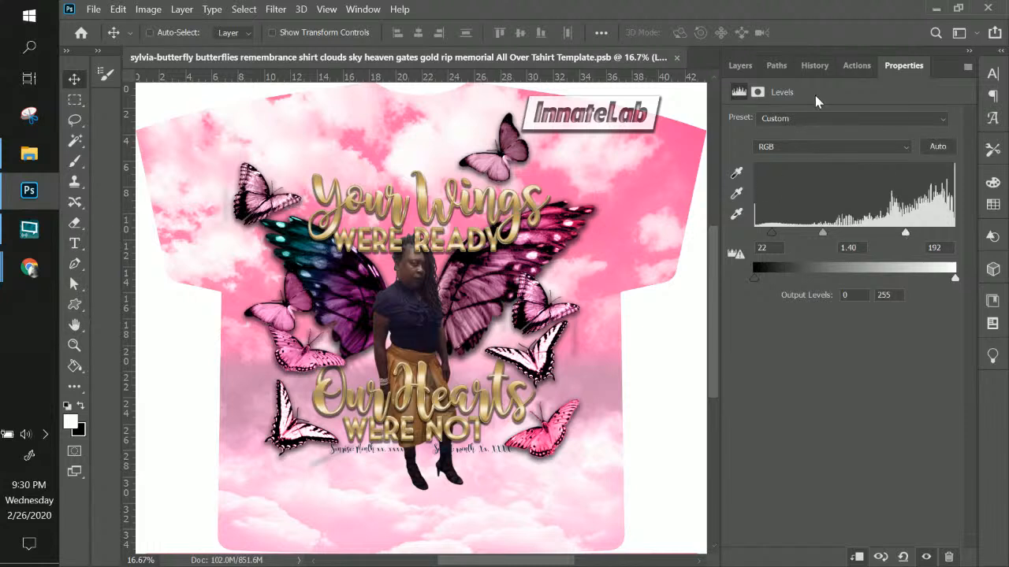
{"action": "left_click", "coordinate": [741, 70]}
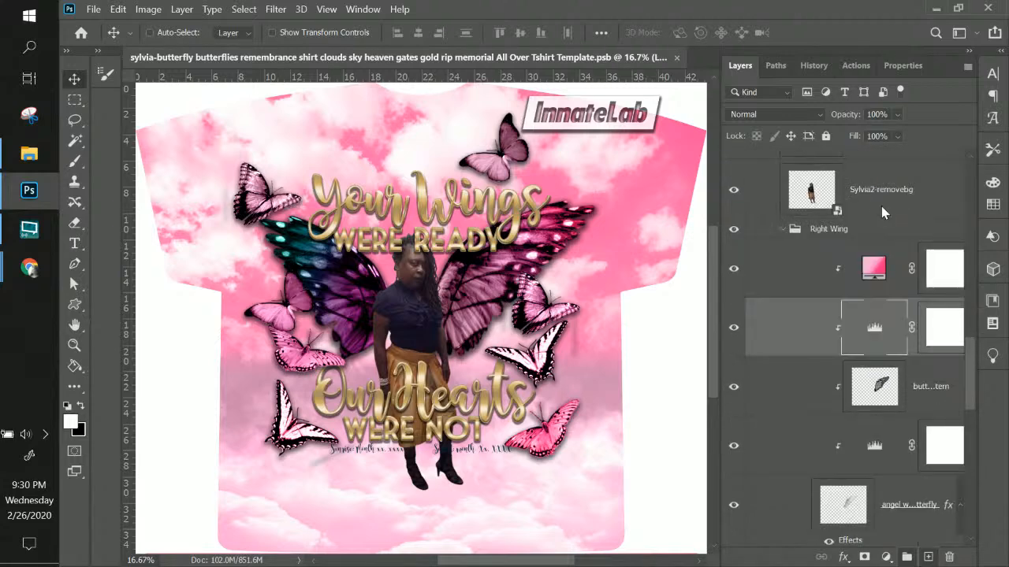
Reposition the Levels layer and switch the Left Wing's gradient fill to the pink preset
{"action": "left_click_drag", "start_coordinate": [893, 249], "coordinate": [886, 482]}
{"action": "left_click_drag", "start_coordinate": [881, 475], "coordinate": [883, 482]}
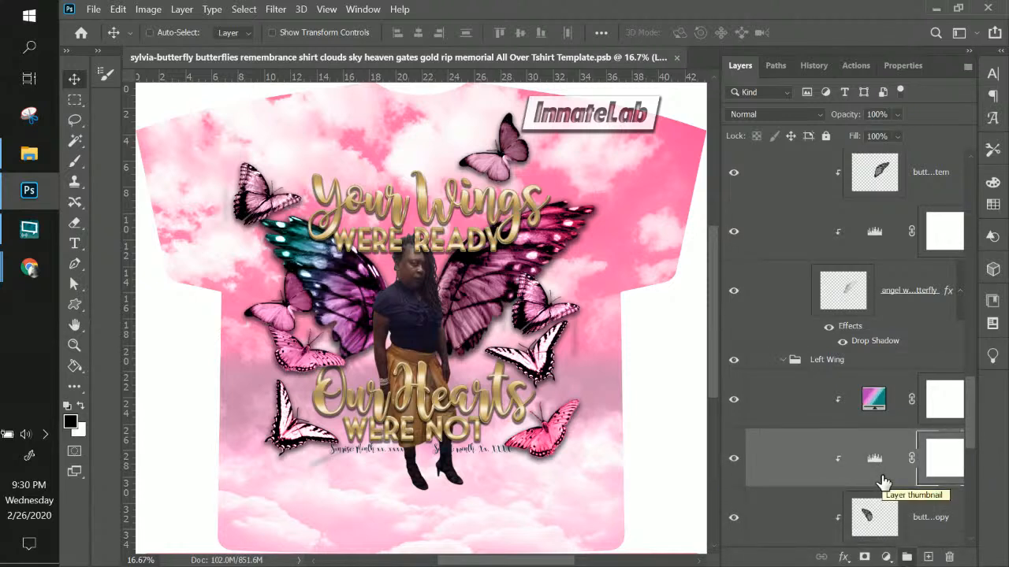
{"action": "double_click", "coordinate": [866, 404]}
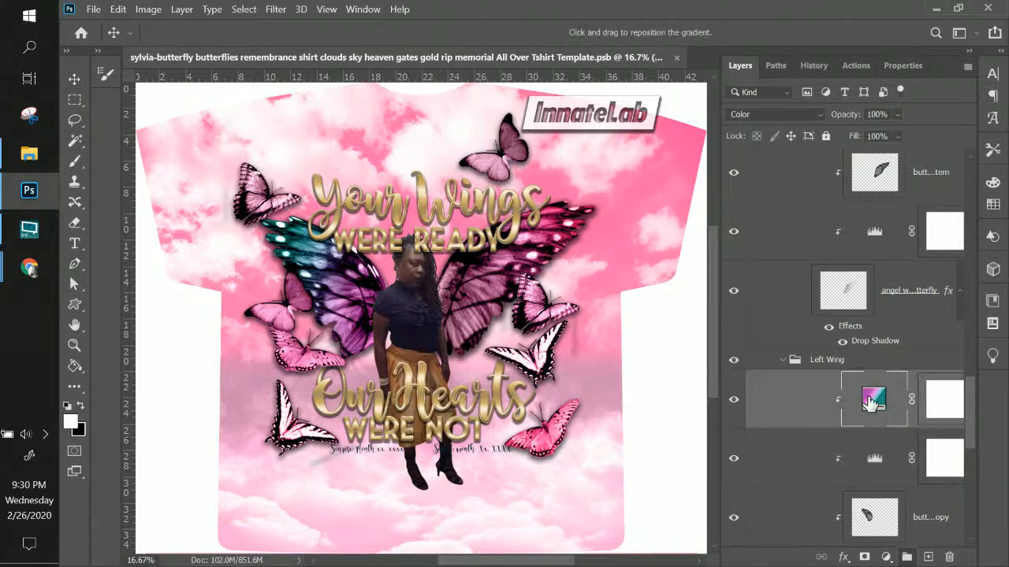
{"action": "left_click", "coordinate": [660, 180]}
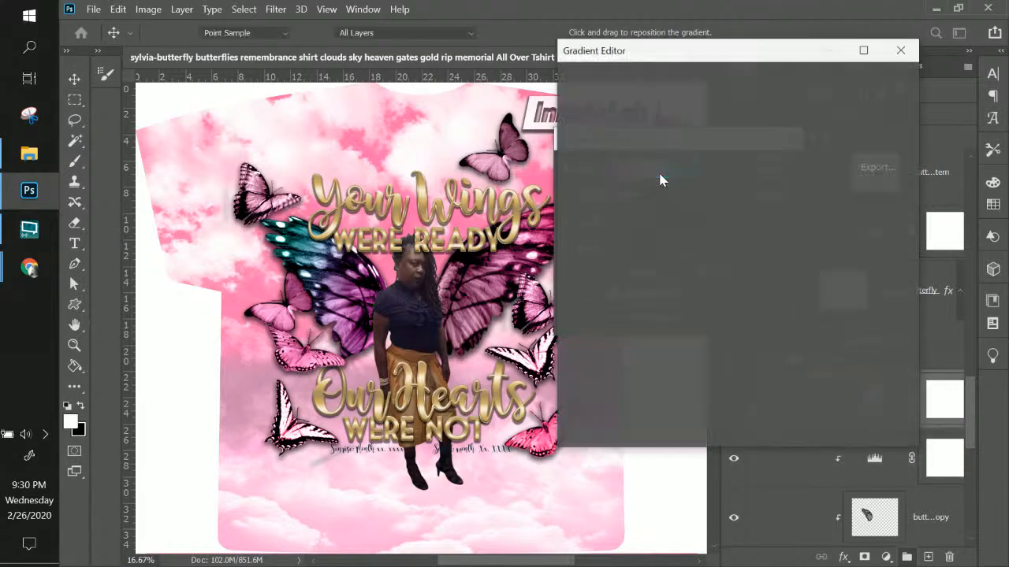
{"action": "scroll", "coordinate": [694, 203], "scroll_direction": "down", "scroll_amount": 1}
{"action": "scroll", "coordinate": [693, 203], "scroll_direction": "down", "scroll_amount": 1}
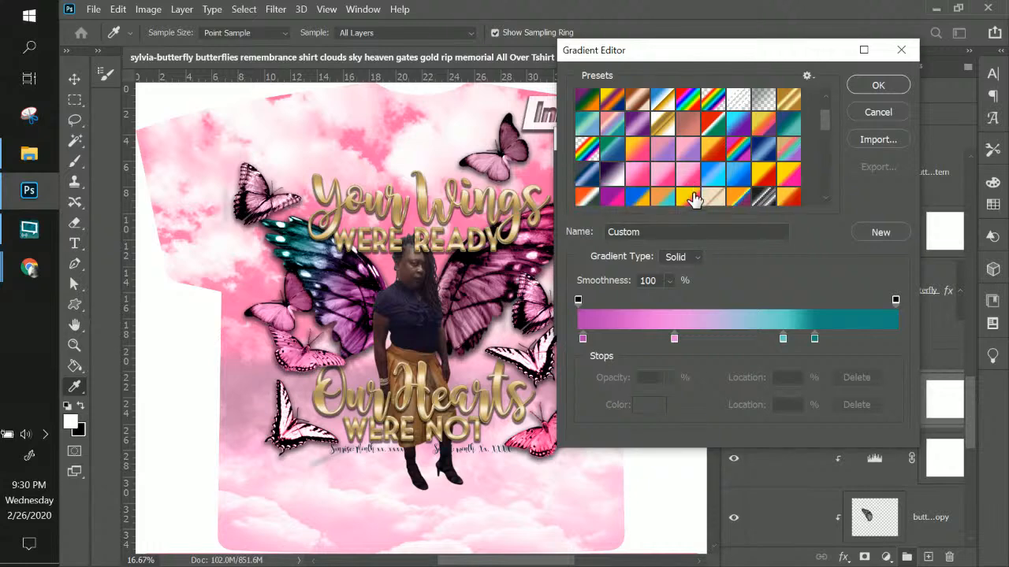
{"action": "left_click", "coordinate": [687, 175]}
{"action": "left_click", "coordinate": [869, 93]}
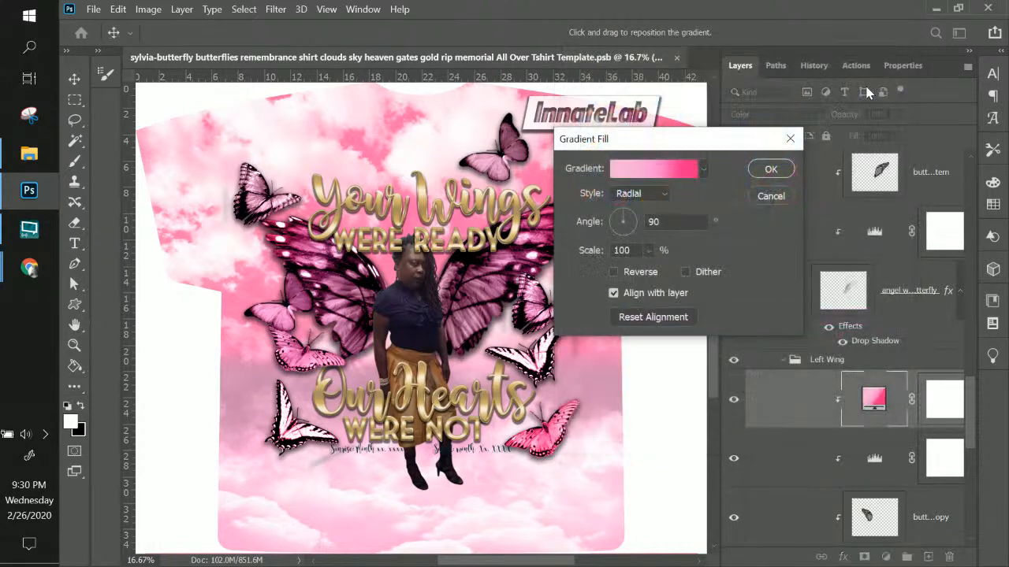
{"action": "left_click", "coordinate": [772, 170]}
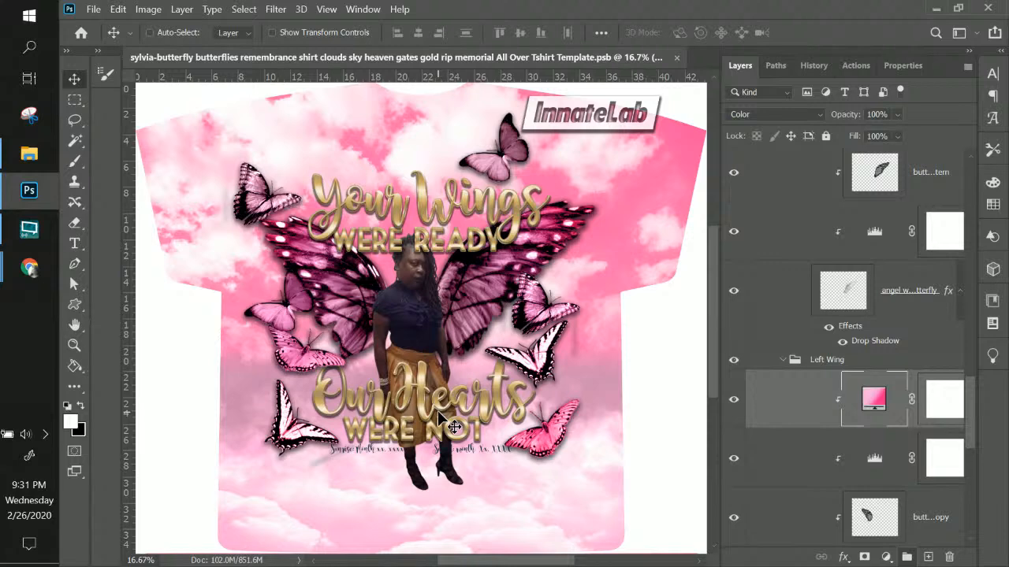
Select the Sylvia2-removebg cutout layer and zoom in to 33.33% on the woman
{"action": "right_click", "coordinate": [403, 317]}
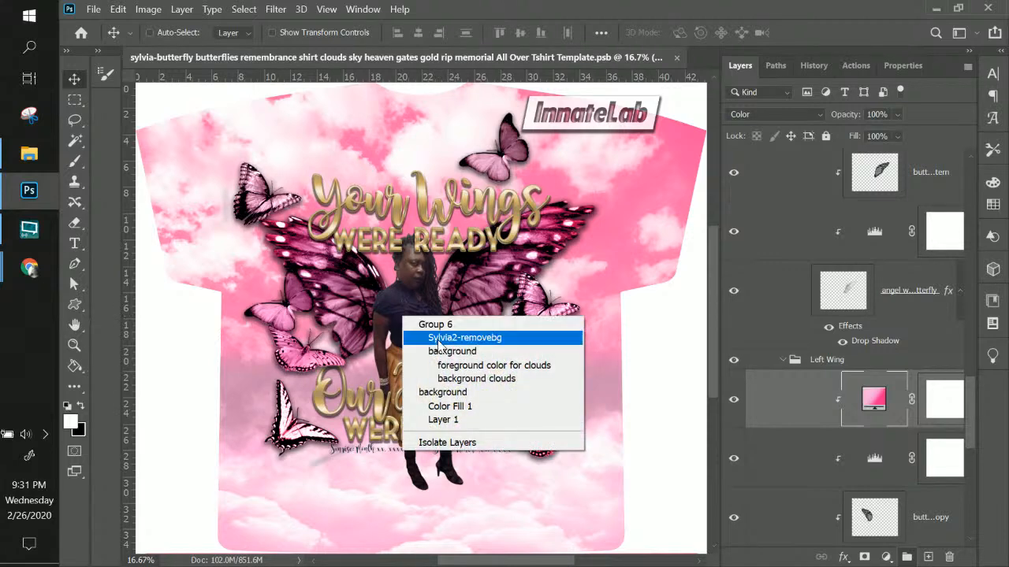
{"action": "left_click", "coordinate": [465, 337]}
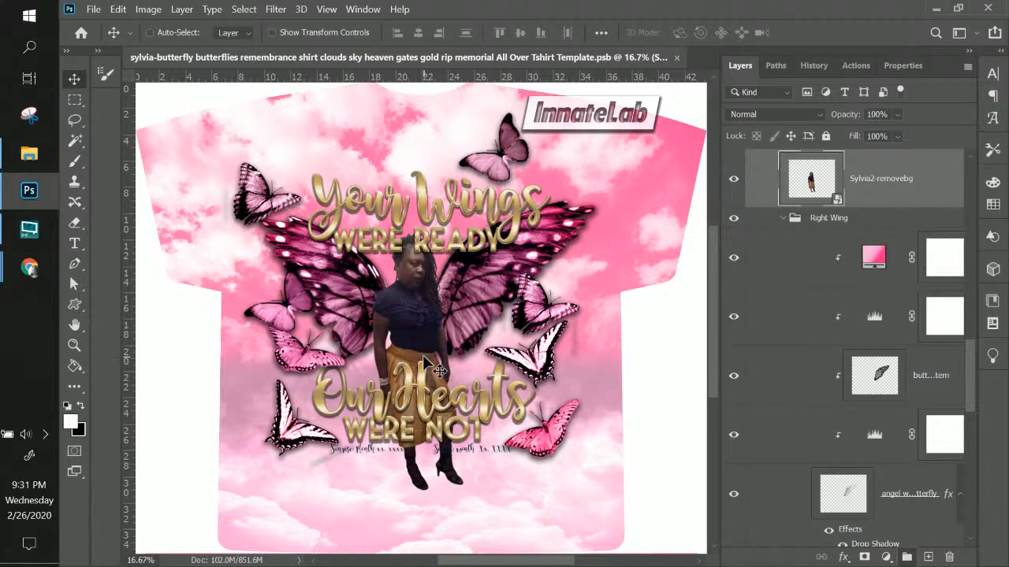
{"action": "scroll", "coordinate": [423, 355], "scroll_direction": "down", "scroll_amount": 1}
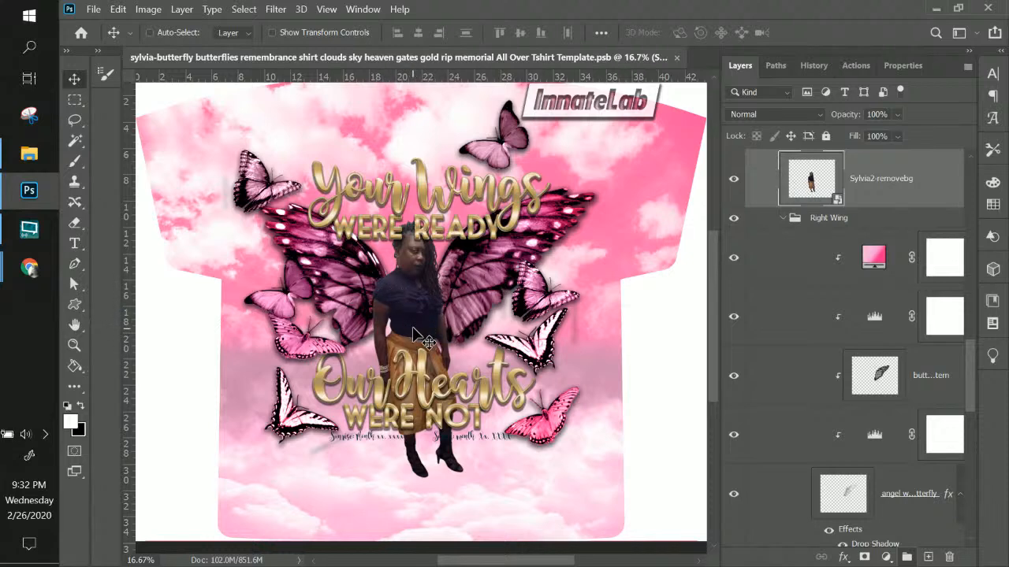
{"action": "key", "text": "ctrl+plus"}
{"action": "key", "text": "ctrl+plus"}
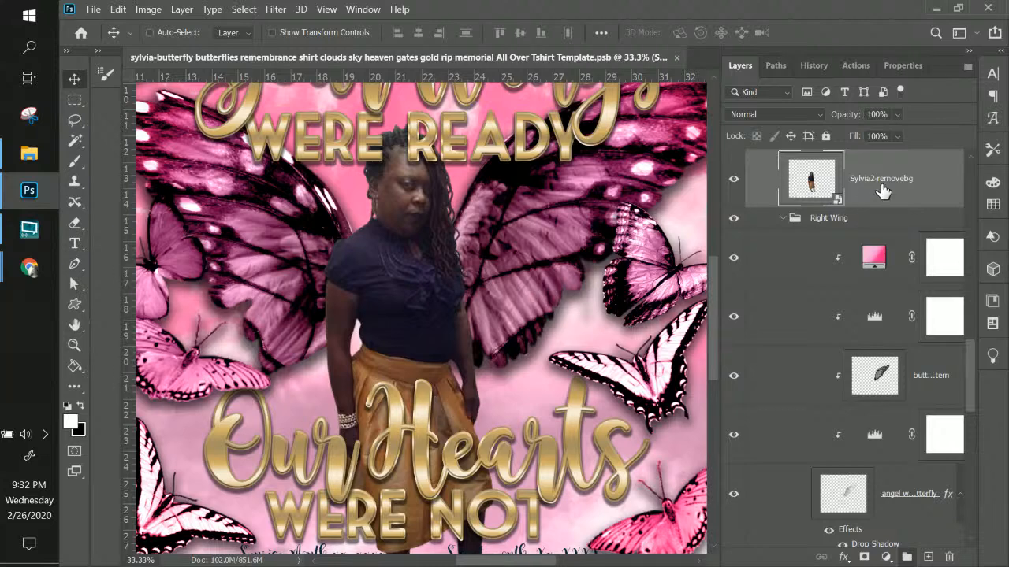
Create a default Hue/Saturation adjustment layer from Layer > New Adjustment Layer
{"action": "left_click", "coordinate": [182, 9]}
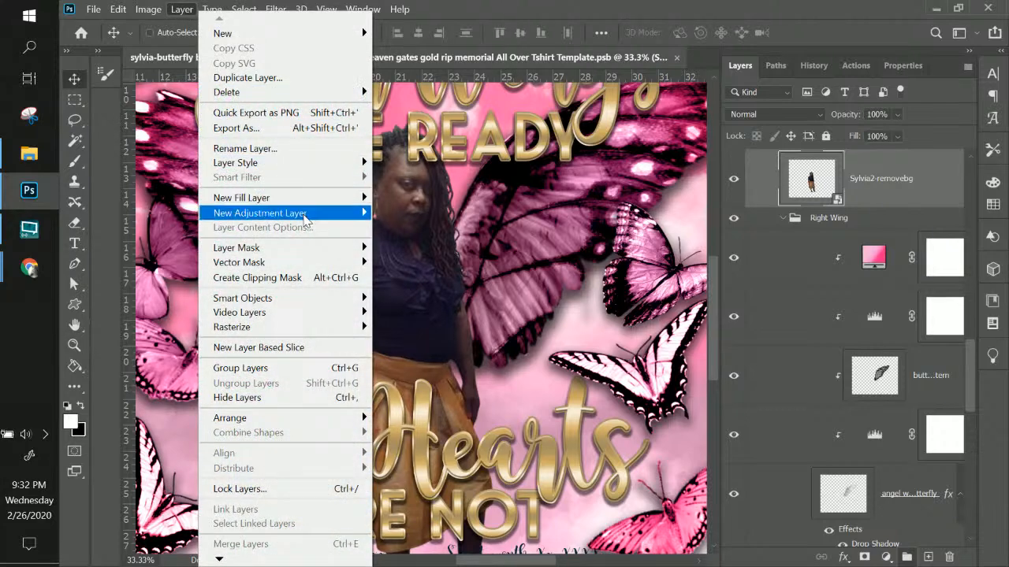
{"action": "mouse_move", "coordinate": [304, 220]}
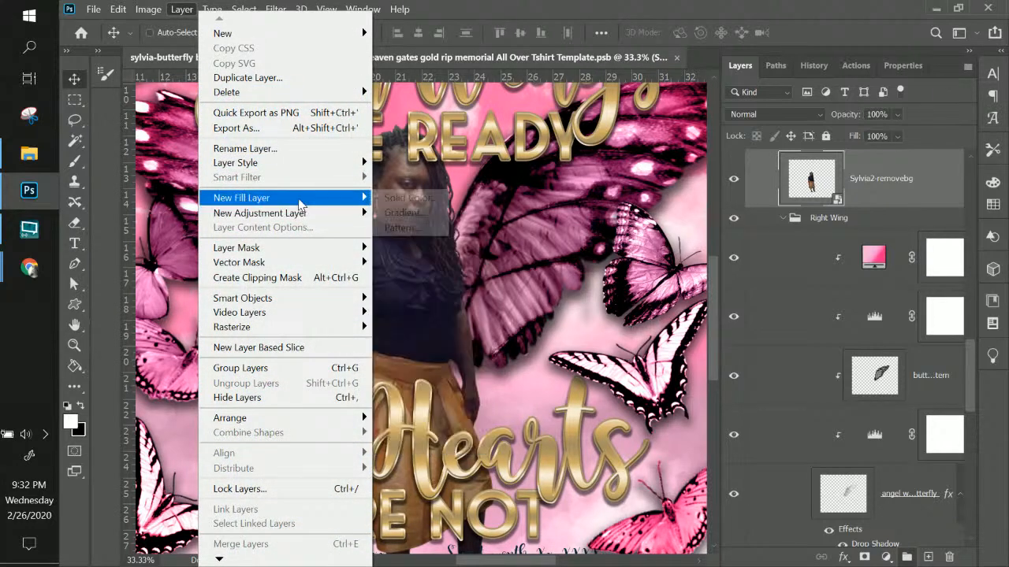
{"action": "left_click", "coordinate": [871, 194]}
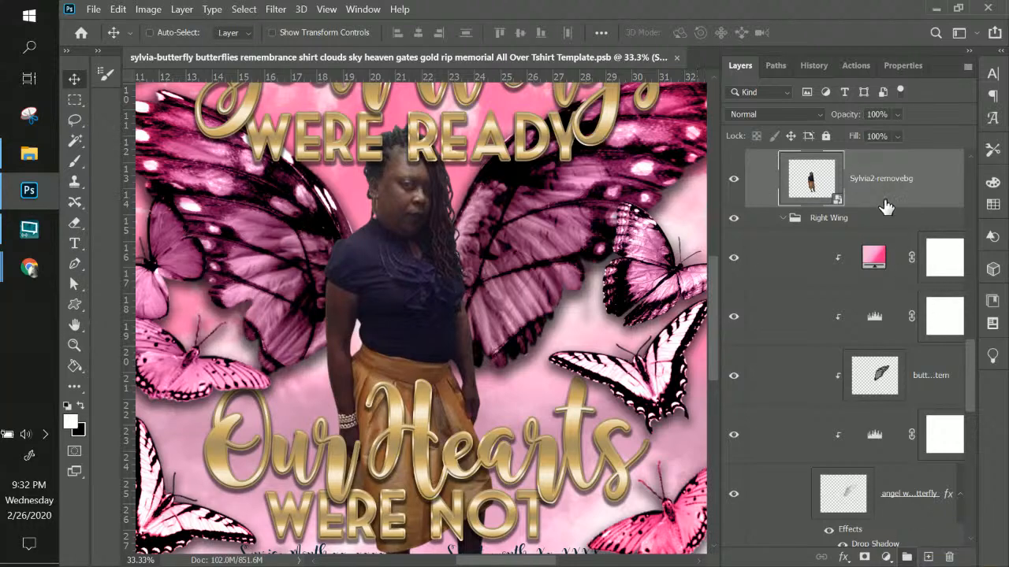
{"action": "left_click", "coordinate": [182, 9]}
{"action": "mouse_move", "coordinate": [308, 214]}
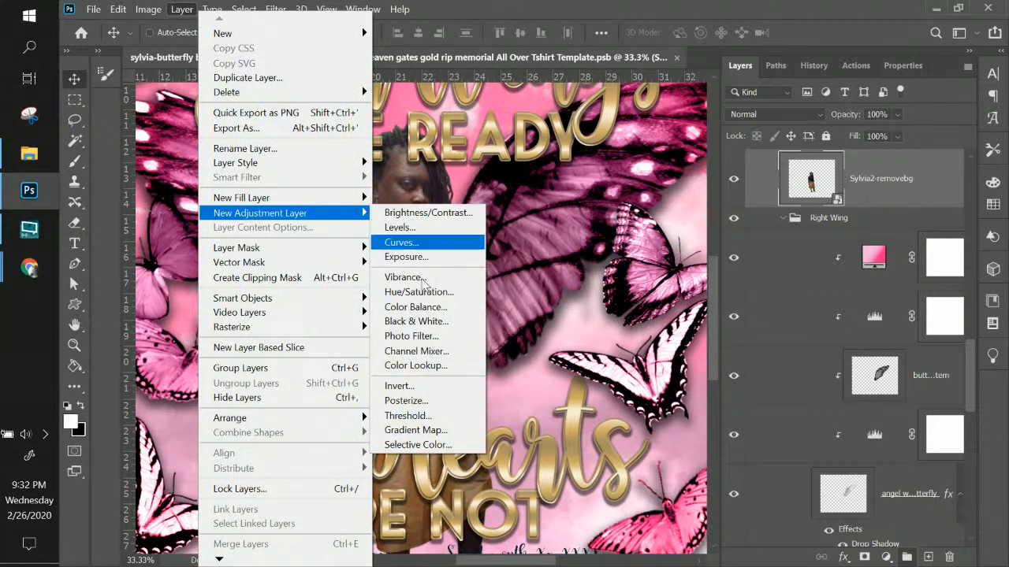
{"action": "left_click", "coordinate": [420, 293]}
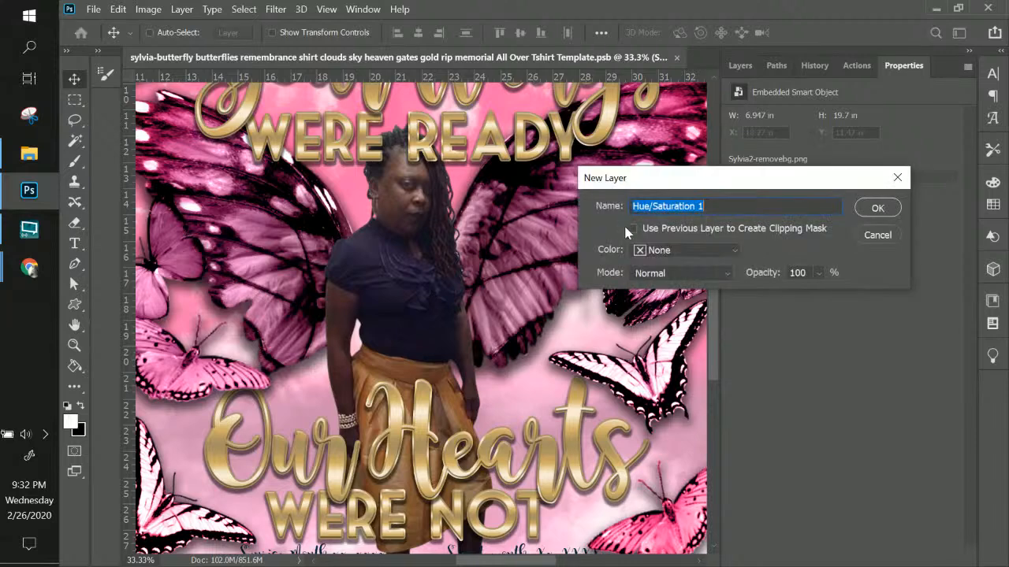
{"action": "left_click", "coordinate": [871, 209]}
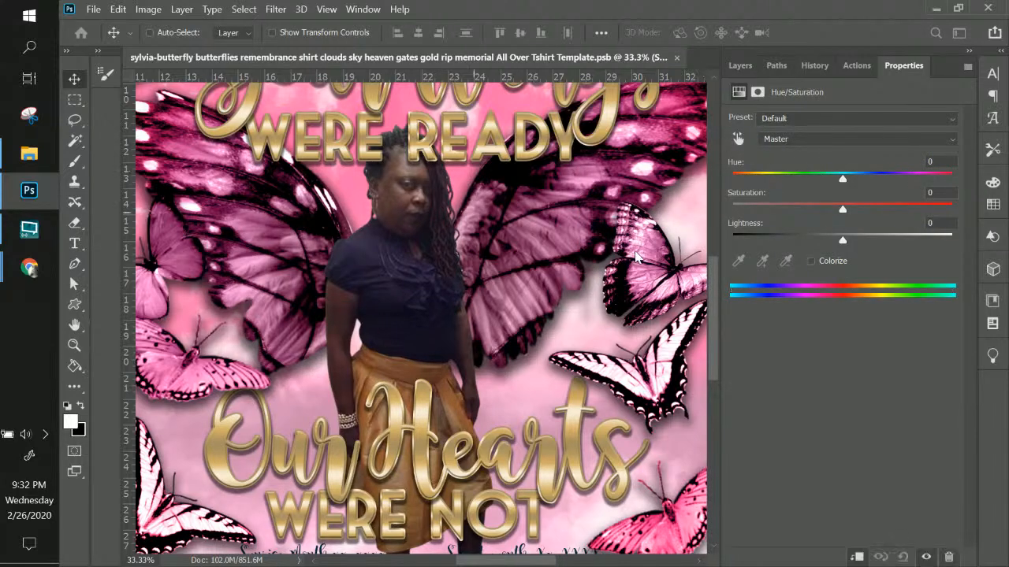
Open the Hue/Saturation properties, try a few hue shifts, then reset the hue to default
{"action": "left_click", "coordinate": [739, 67]}
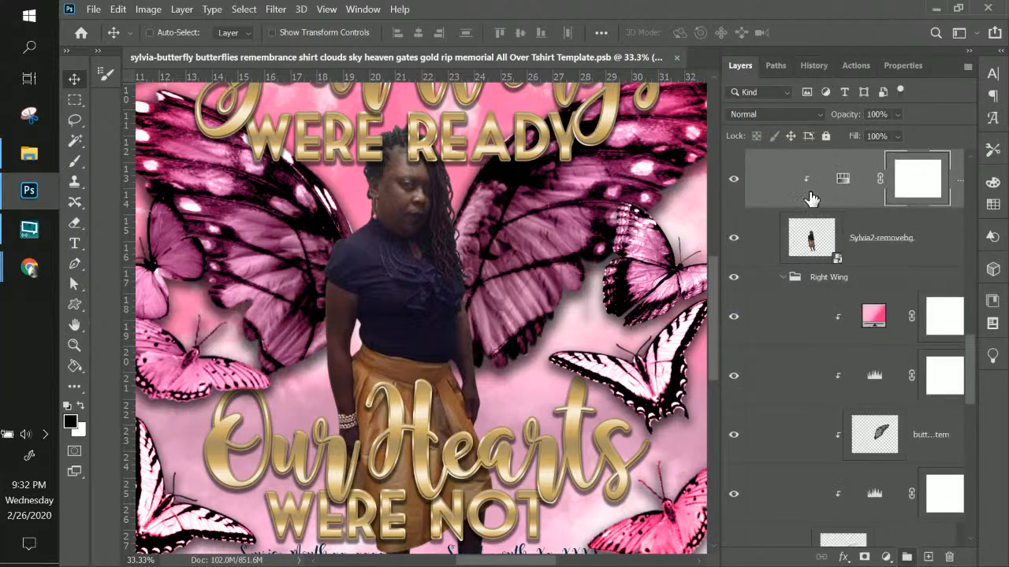
{"action": "double_click", "coordinate": [842, 183]}
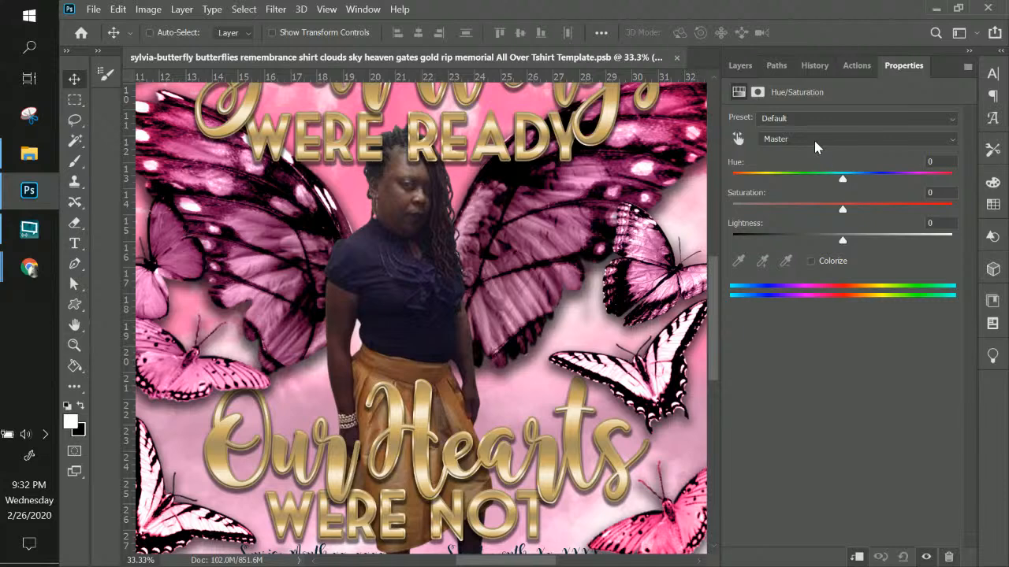
{"action": "left_click_drag", "start_coordinate": [843, 181], "coordinate": [845, 180]}
{"action": "left_click", "coordinate": [917, 179]}
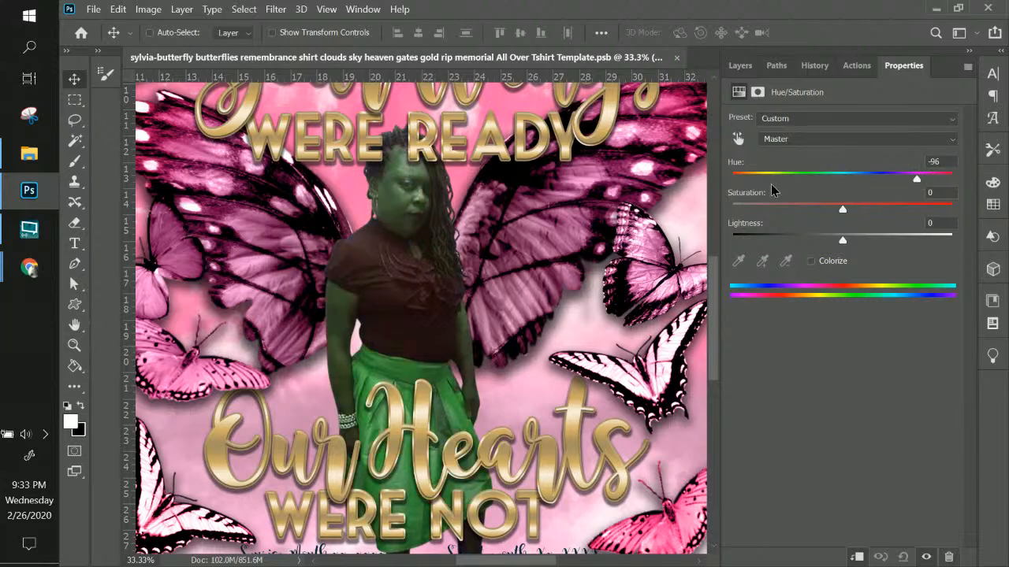
{"action": "left_click_drag", "start_coordinate": [824, 180], "coordinate": [829, 182]}
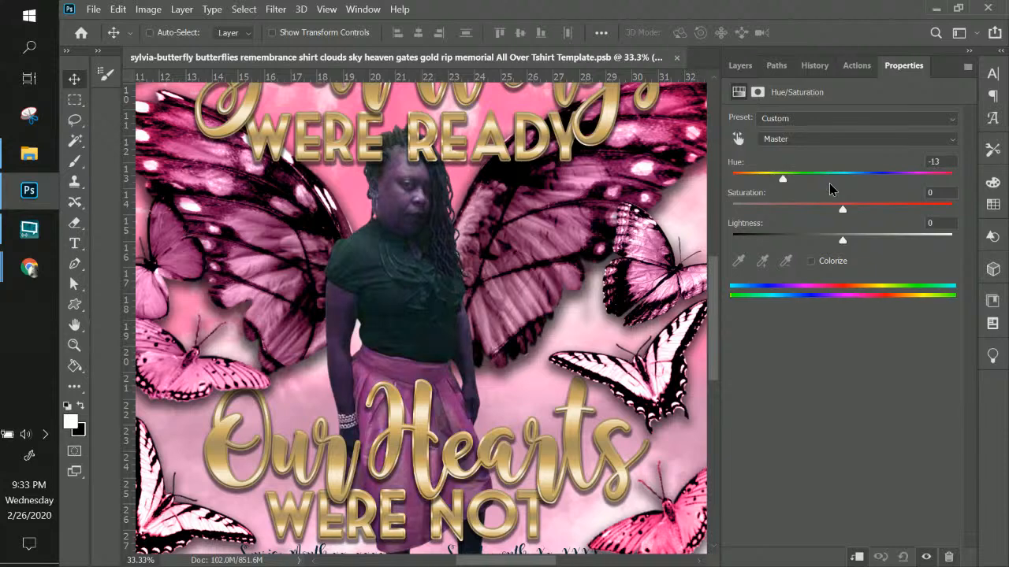
{"action": "left_click", "coordinate": [903, 557]}
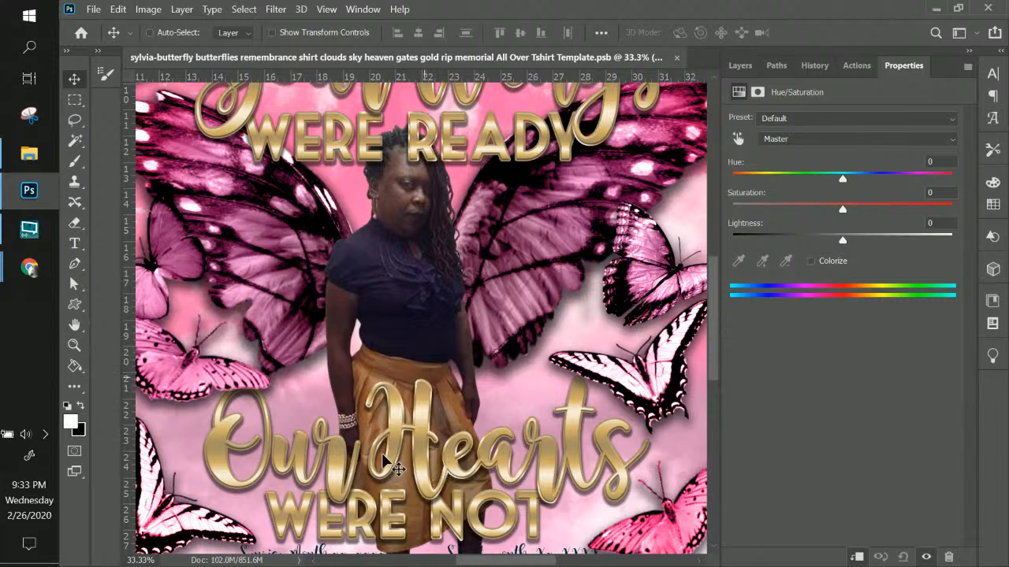
Set Saturation to -100 for the Yellows range, then for the Reds range
{"action": "left_click", "coordinate": [771, 138]}
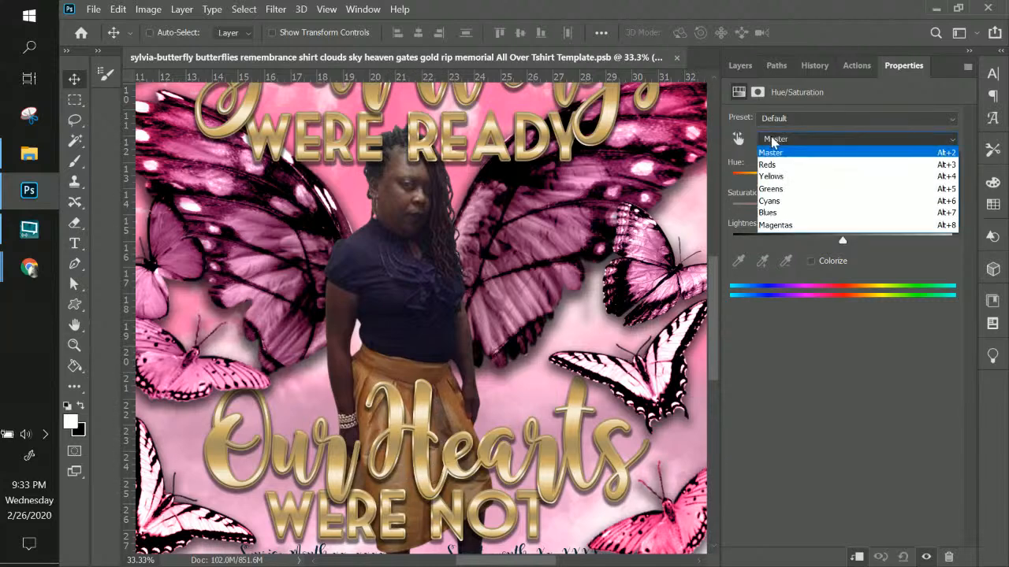
{"action": "left_click", "coordinate": [776, 176]}
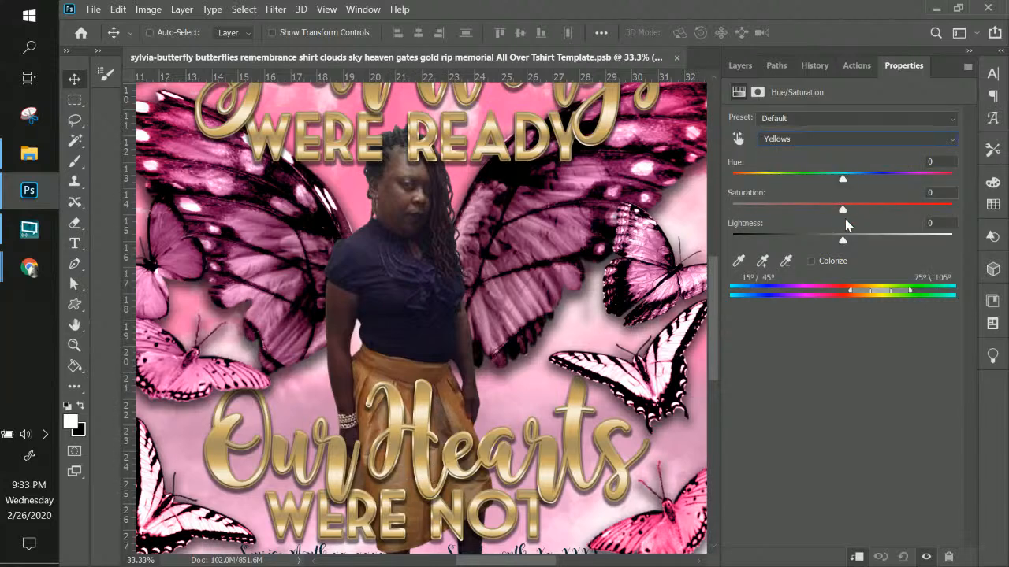
{"action": "left_click_drag", "start_coordinate": [842, 208], "coordinate": [718, 207]}
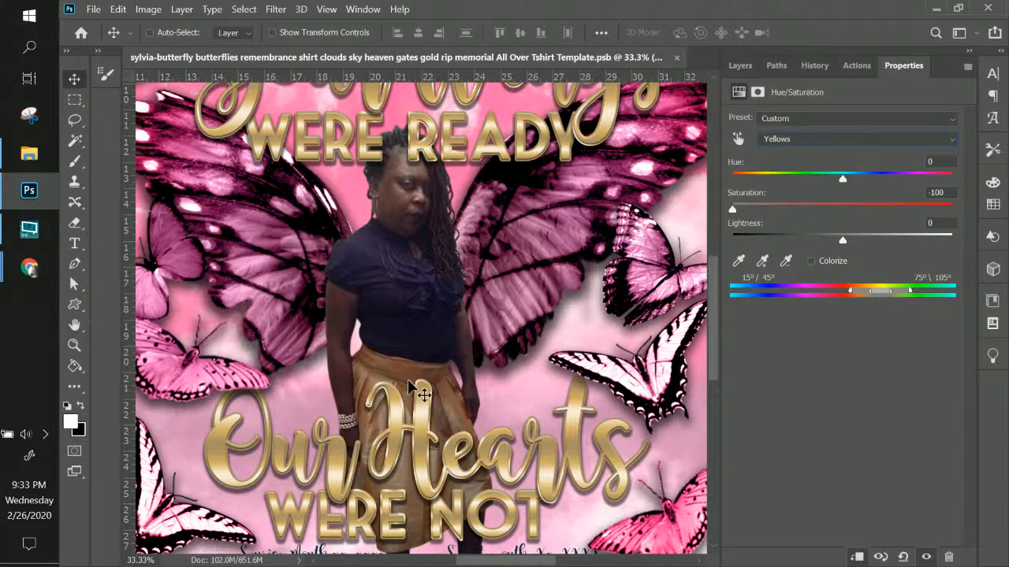
{"action": "left_click", "coordinate": [835, 142]}
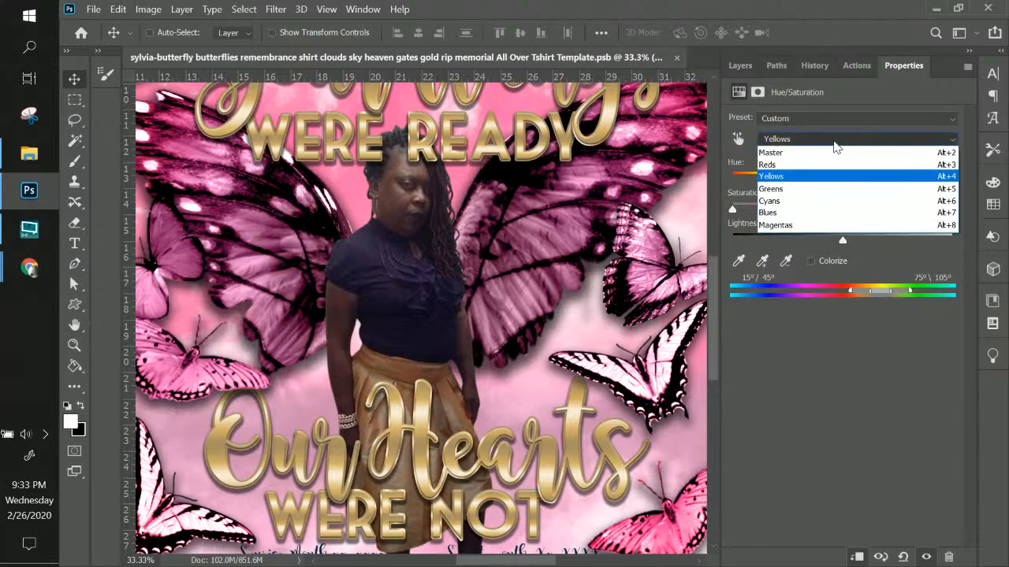
{"action": "left_click", "coordinate": [807, 164]}
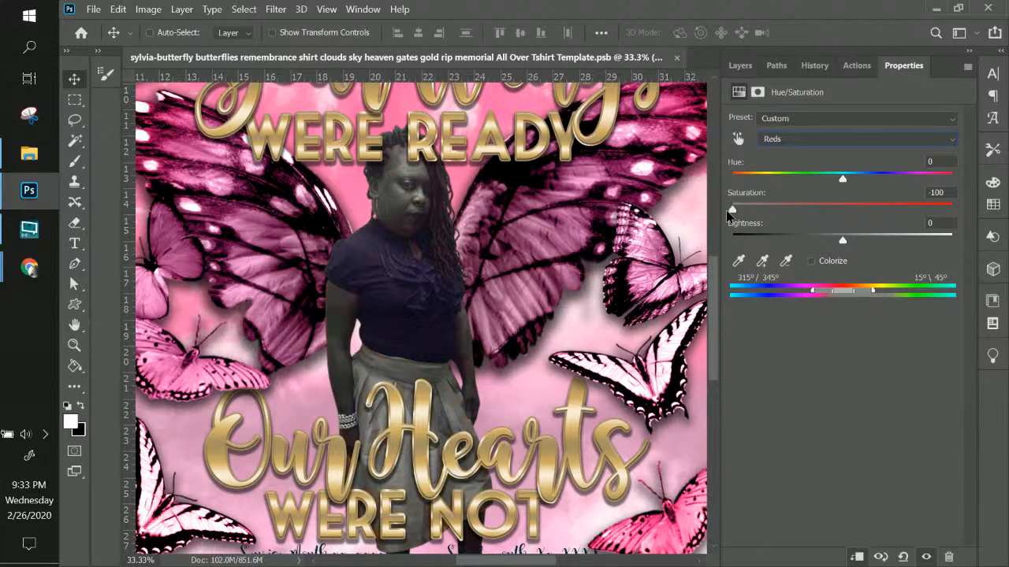
{"action": "left_click_drag", "start_coordinate": [731, 210], "coordinate": [952, 210]}
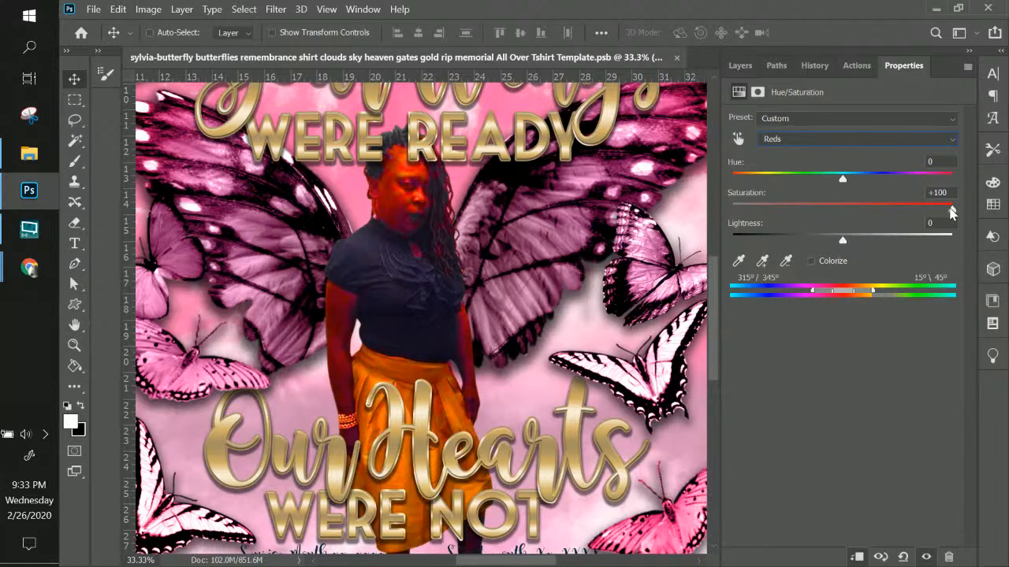
{"action": "left_click", "coordinate": [738, 210]}
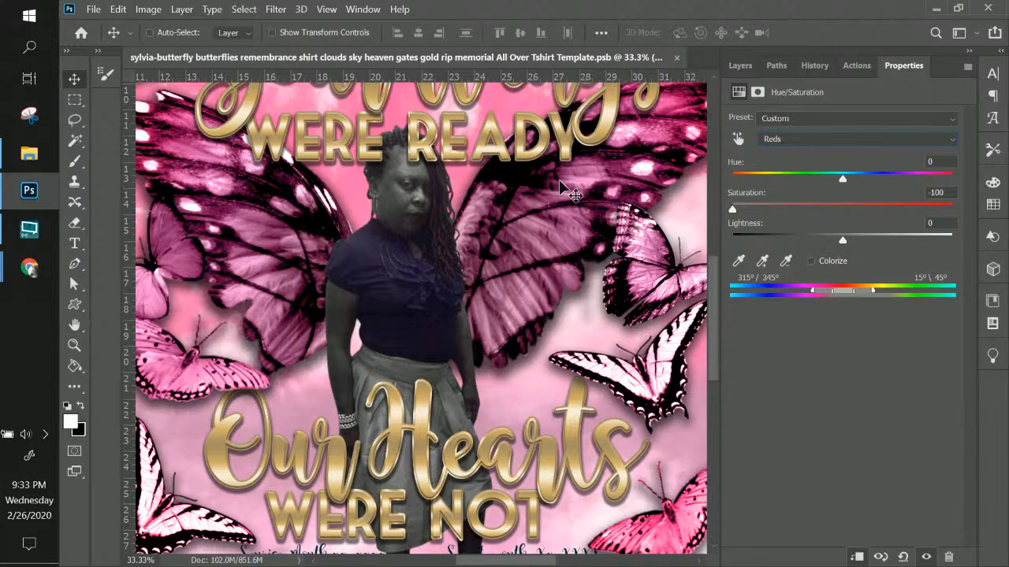
Zoom in to 66.67% on the woman with the Layers panel visible
{"action": "left_click", "coordinate": [742, 66]}
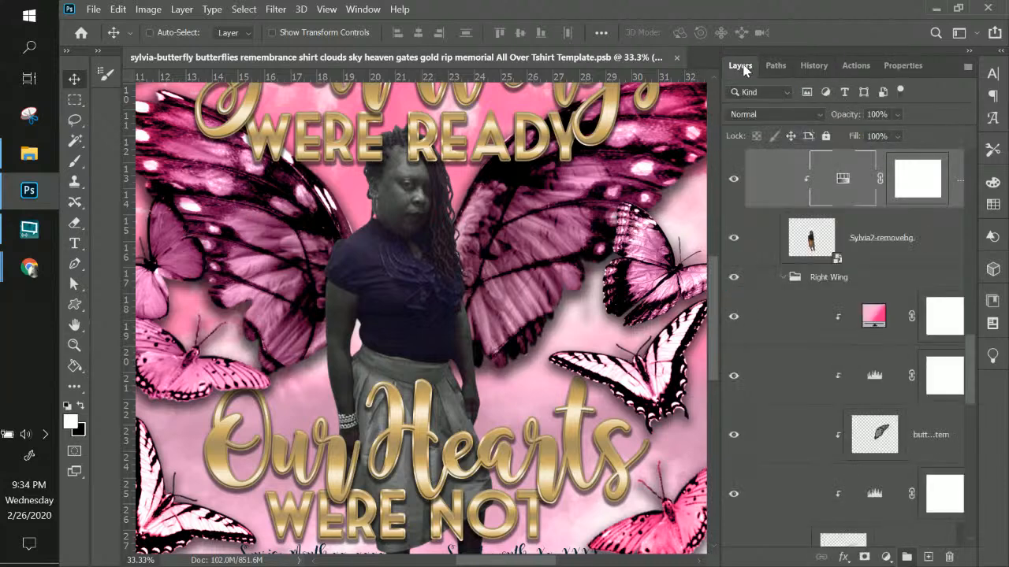
{"action": "key", "text": "ctrl+plus"}
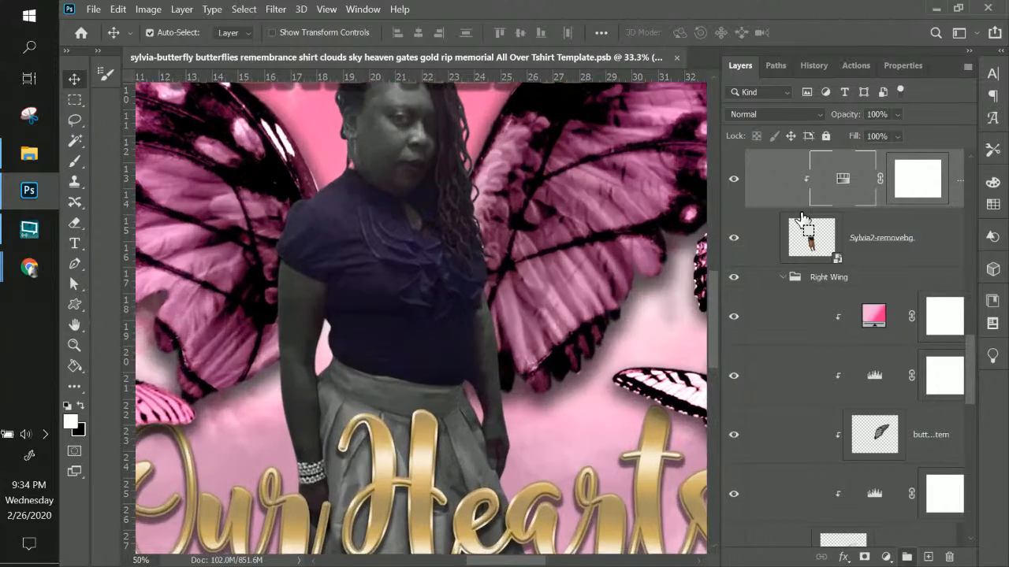
{"action": "key", "text": "ctrl+plus"}
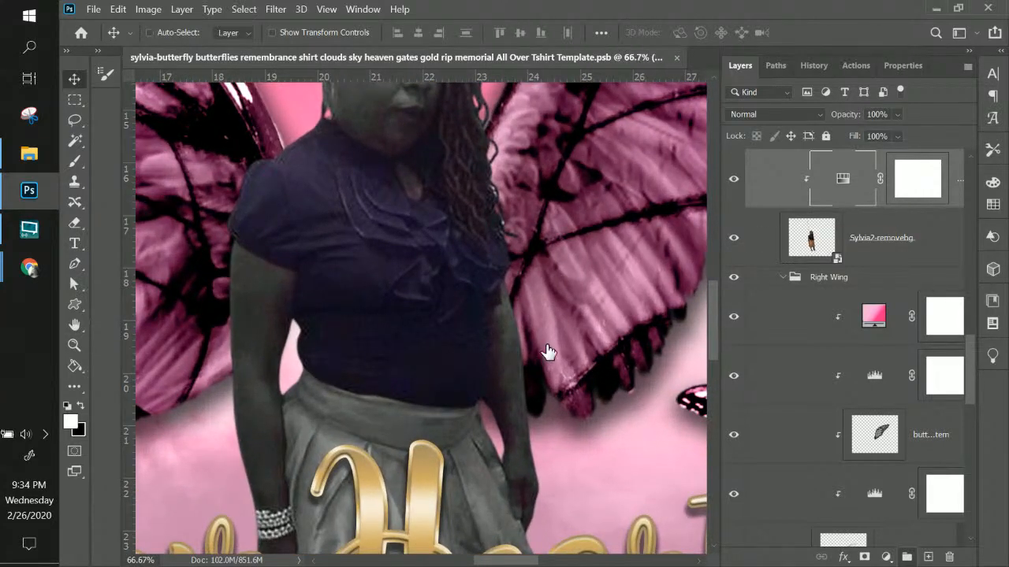
{"action": "scroll", "coordinate": [486, 233], "scroll_direction": "down", "scroll_amount": 3}
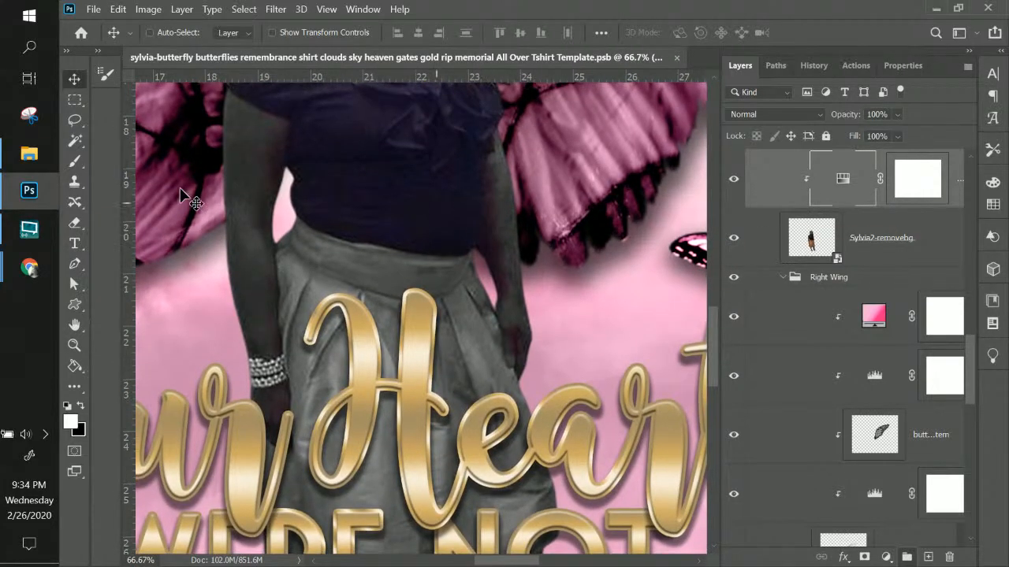
Set a Soft Round brush to 100% opacity and 87% hardness, painting black on the Hue/Saturation mask
{"action": "left_click", "coordinate": [73, 160]}
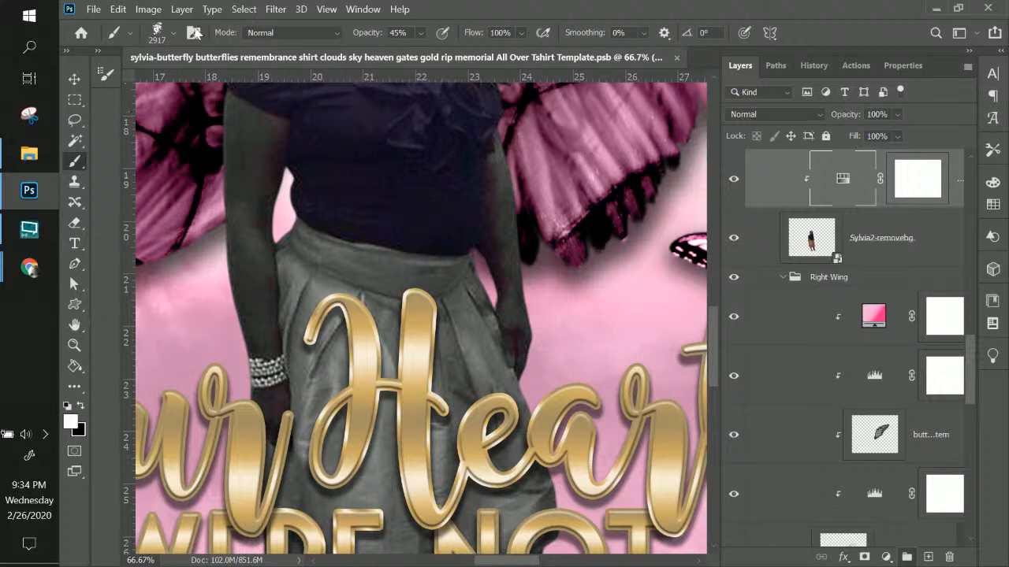
{"action": "left_click", "coordinate": [172, 34]}
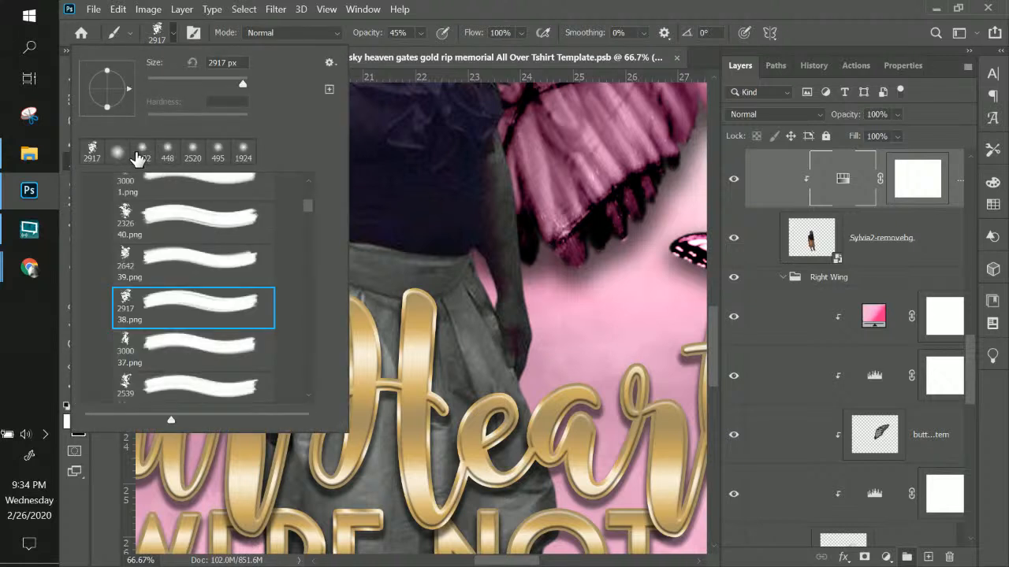
{"action": "left_click", "coordinate": [91, 153]}
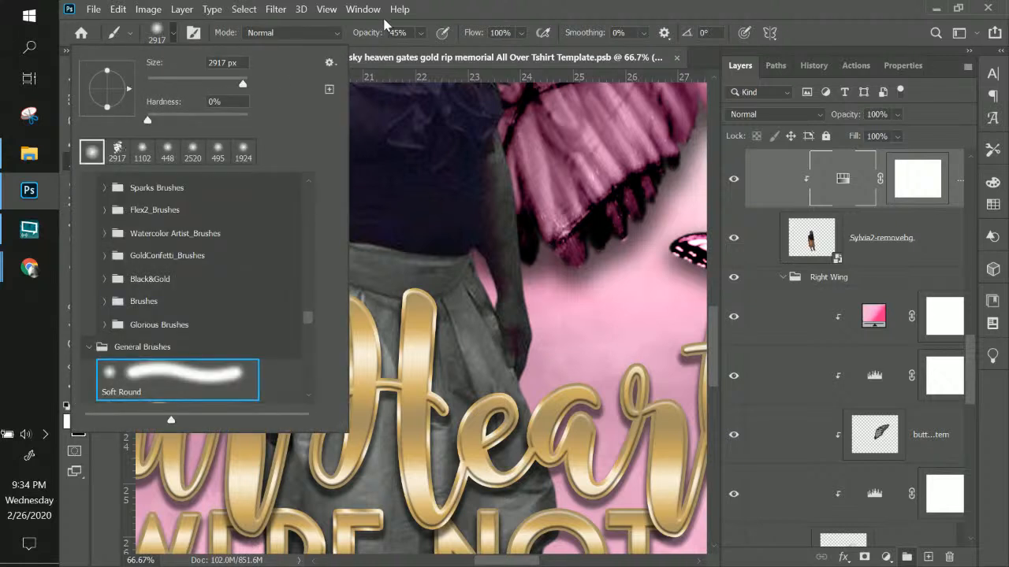
{"action": "left_click", "coordinate": [506, 15]}
{"action": "left_click", "coordinate": [420, 35]}
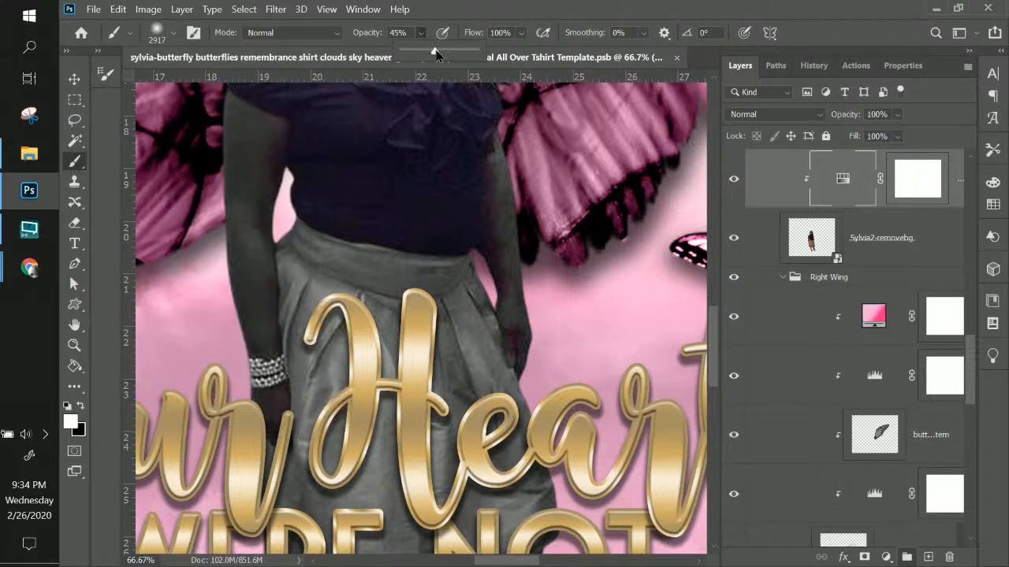
{"action": "left_click_drag", "start_coordinate": [435, 53], "coordinate": [499, 60]}
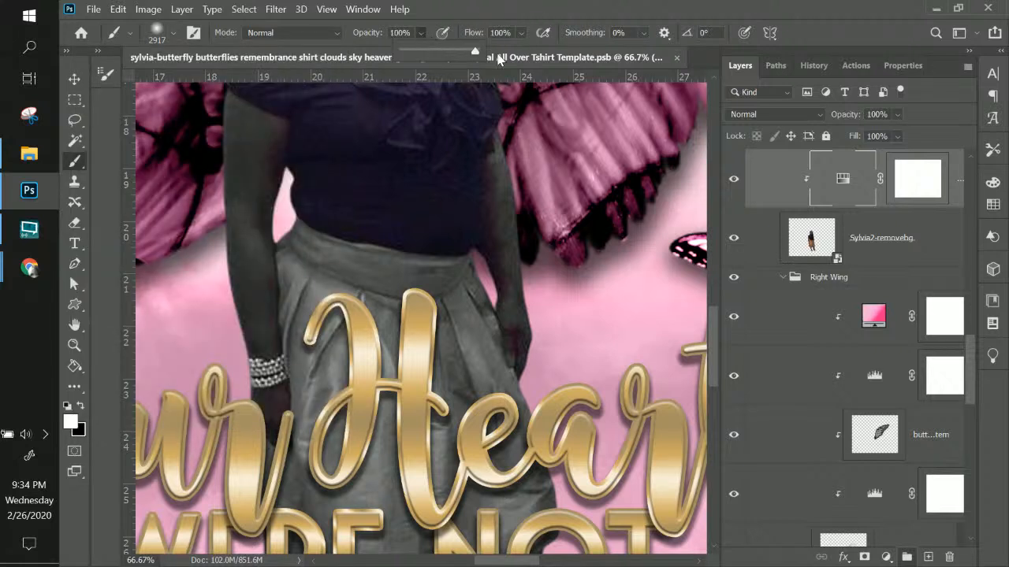
{"action": "left_click", "coordinate": [174, 36]}
{"action": "left_click_drag", "start_coordinate": [149, 120], "coordinate": [234, 116]}
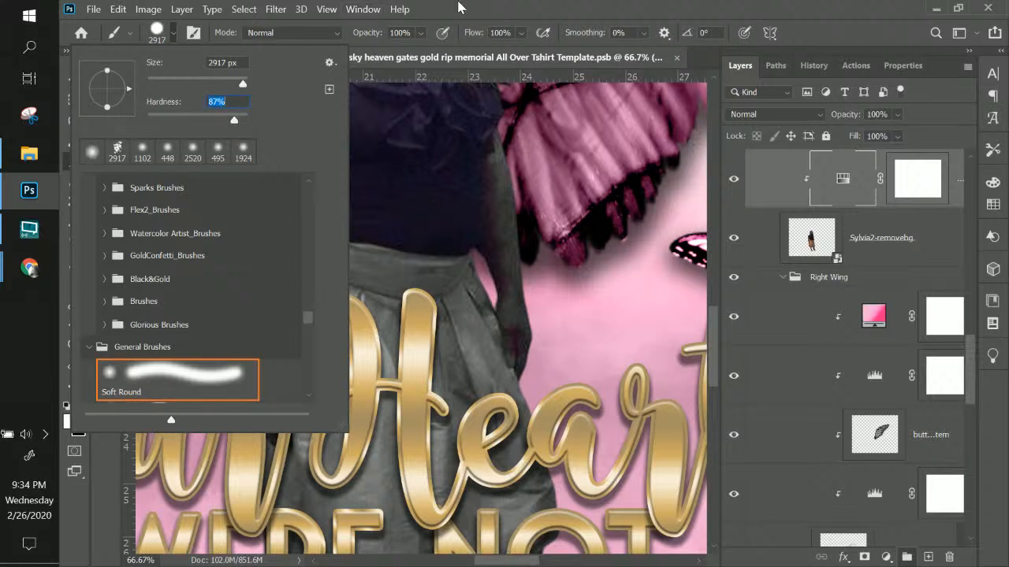
{"action": "left_click", "coordinate": [462, 7]}
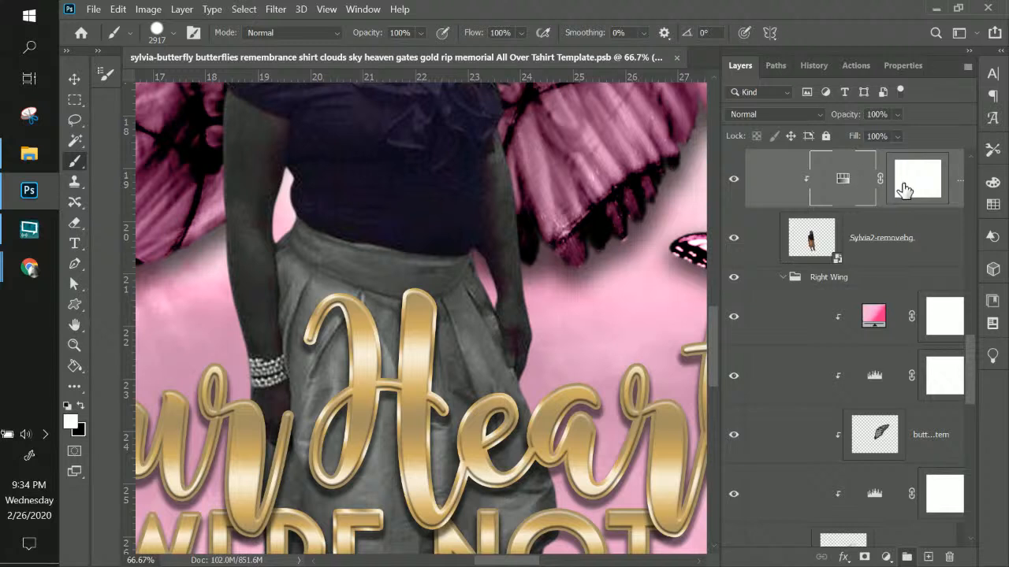
{"action": "left_click", "coordinate": [907, 182]}
{"action": "key", "text": "x"}
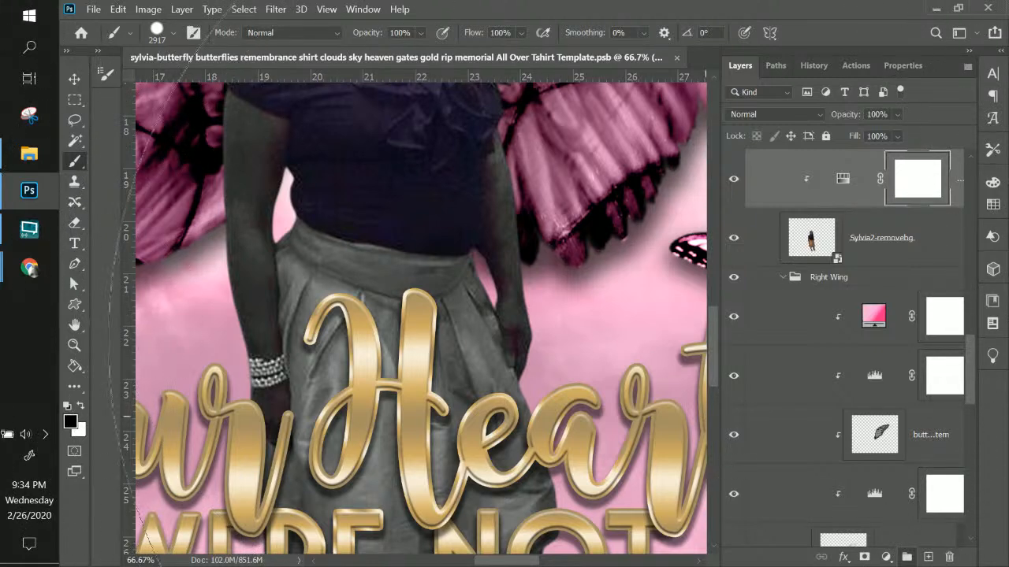
Paint black over the arm with a 53 px brush, then enlarge the brush to 105 px
{"action": "right_click", "coordinate": [521, 180]}
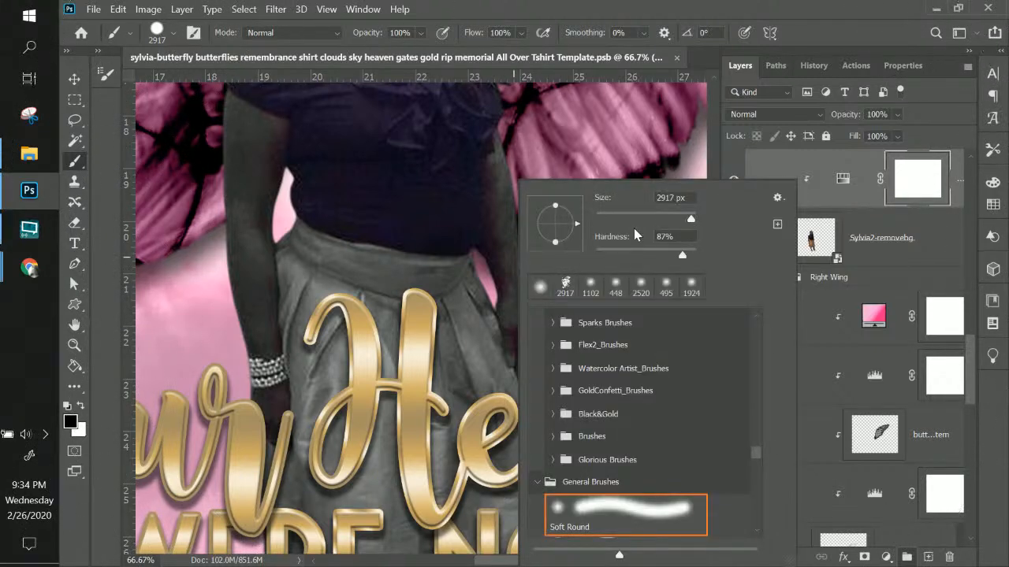
{"action": "left_click_drag", "start_coordinate": [643, 219], "coordinate": [621, 218]}
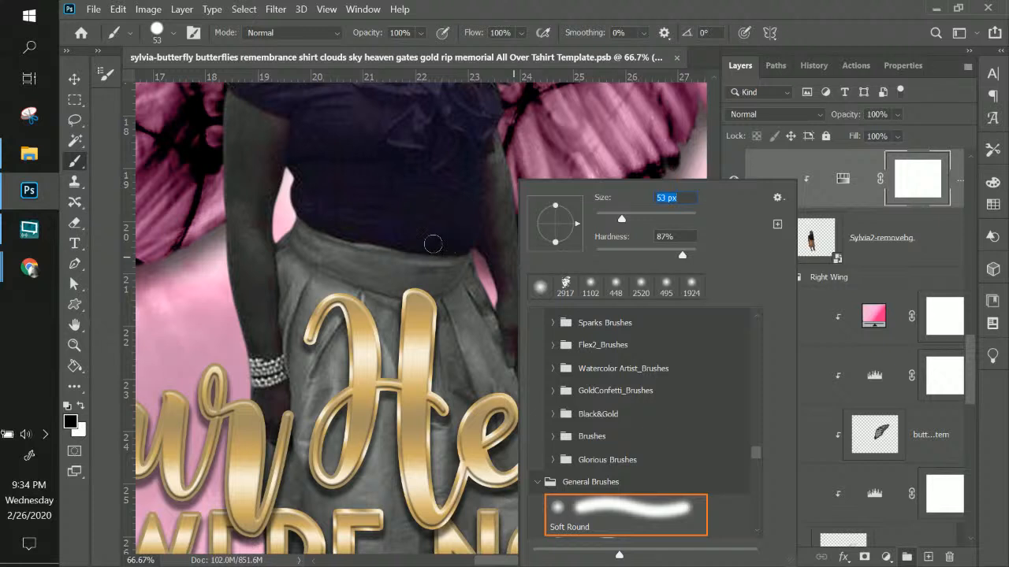
{"action": "left_click", "coordinate": [356, 209]}
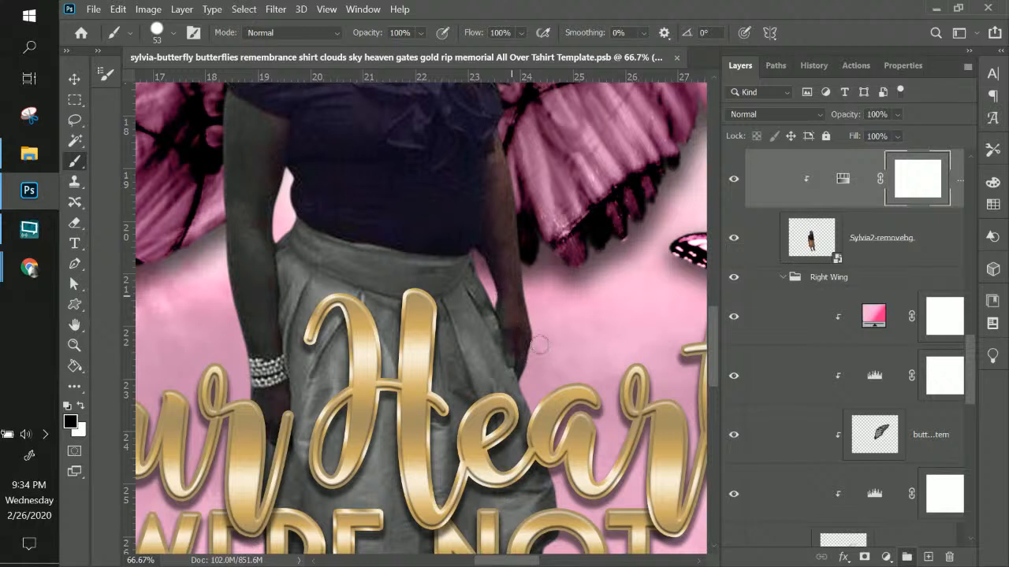
{"action": "left_click", "coordinate": [444, 201]}
{"action": "right_click", "coordinate": [369, 189]}
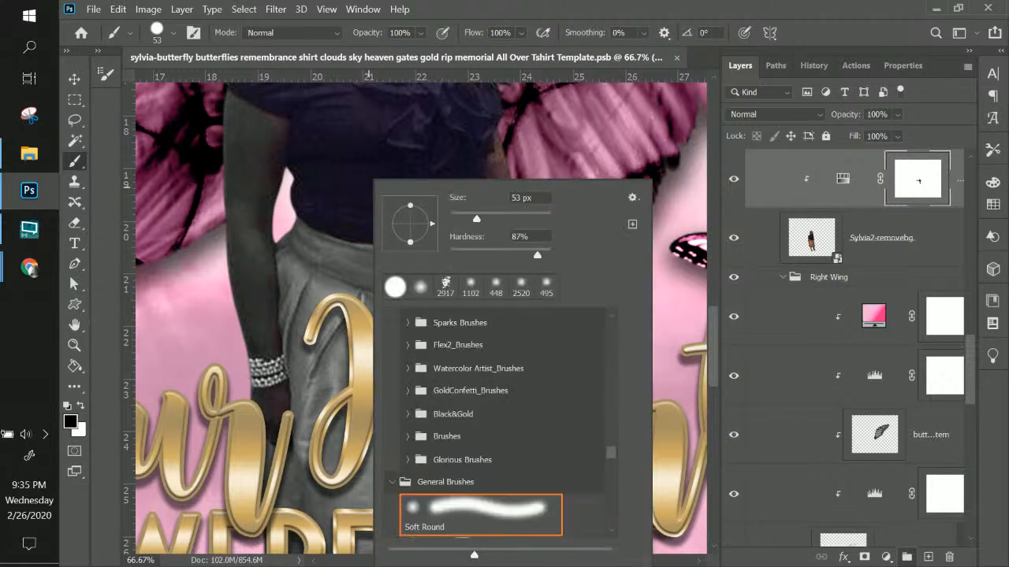
{"action": "left_click", "coordinate": [502, 216]}
{"action": "left_click", "coordinate": [469, 154]}
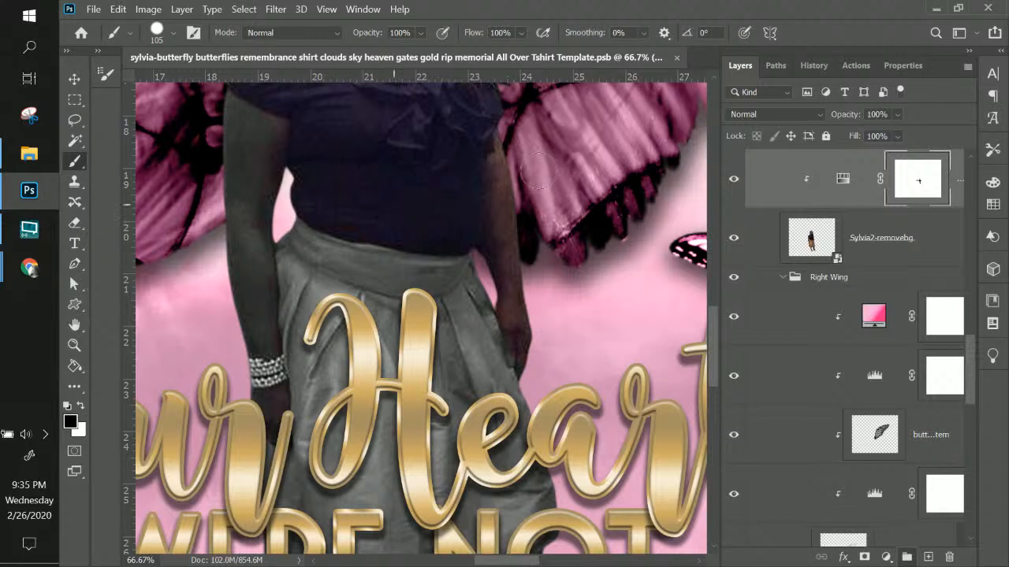
{"action": "key", "text": "space"}
{"action": "left_click_drag", "start_coordinate": [425, 140], "coordinate": [456, 273]}
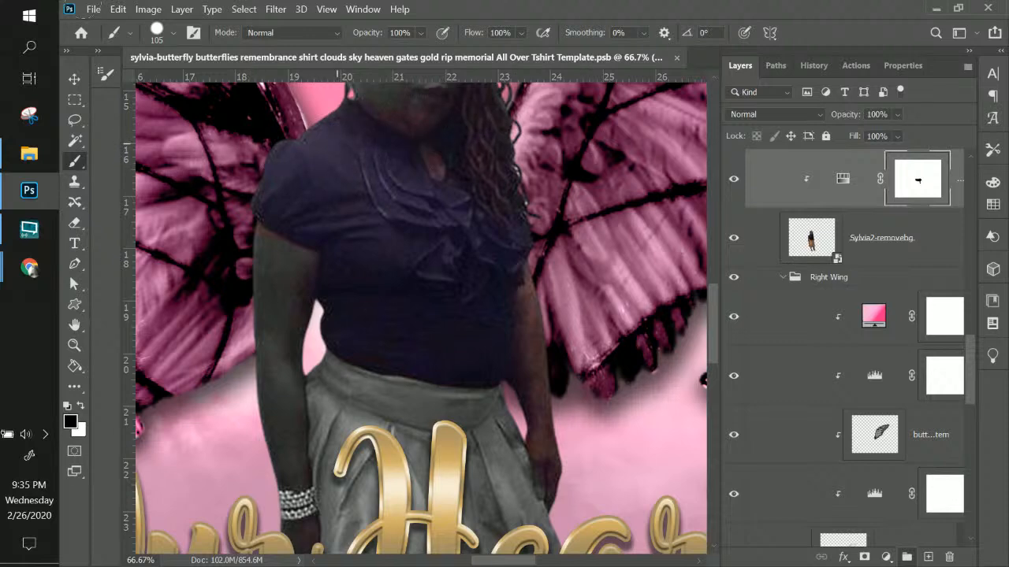
Save the document and bring the gold lettering back into view
{"action": "left_click", "coordinate": [93, 8]}
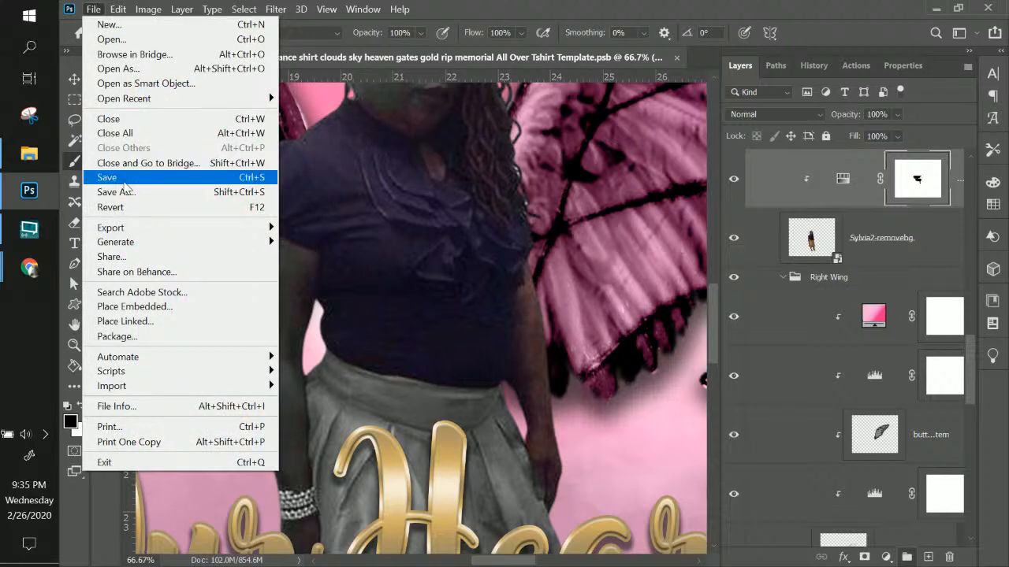
{"action": "left_click", "coordinate": [123, 179]}
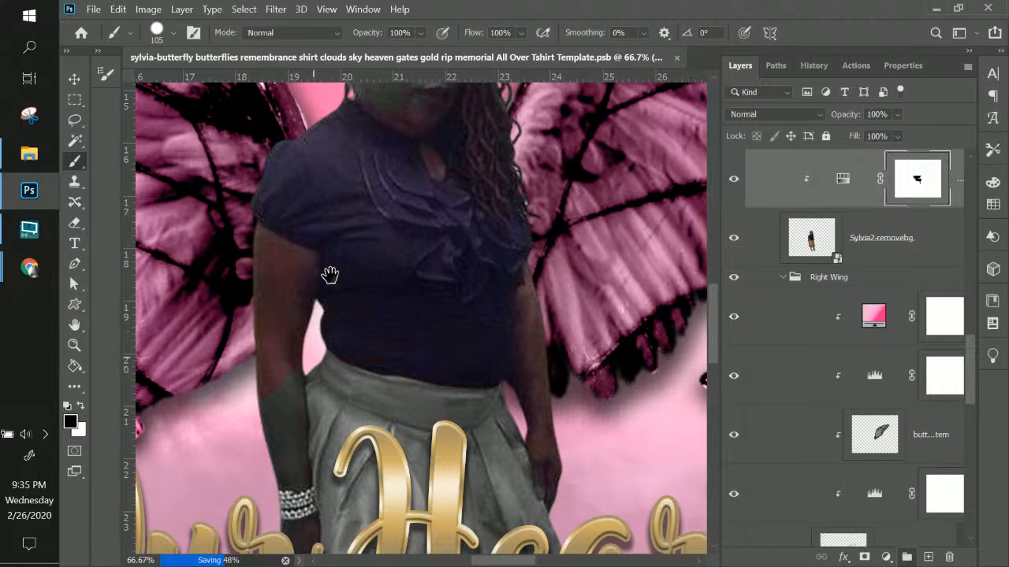
{"action": "left_click_drag", "start_coordinate": [313, 368], "coordinate": [334, 179]}
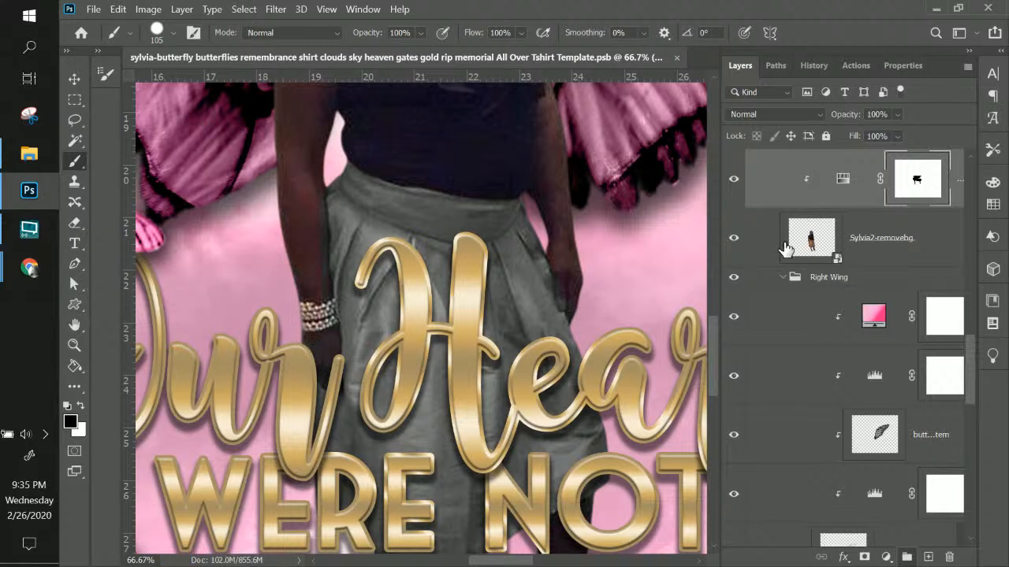
{"action": "scroll", "coordinate": [791, 249], "scroll_direction": "up", "scroll_amount": 3}
{"action": "scroll", "coordinate": [790, 249], "scroll_direction": "up", "scroll_amount": 3}
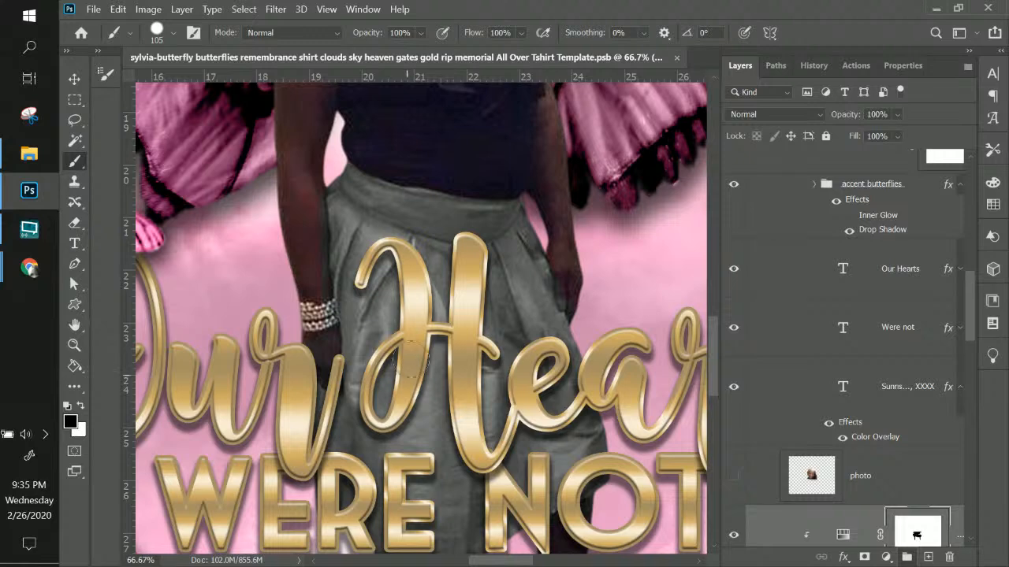
Hide the Text group and zoom to 200% on the arm and waistband
{"action": "left_click", "coordinate": [68, 83]}
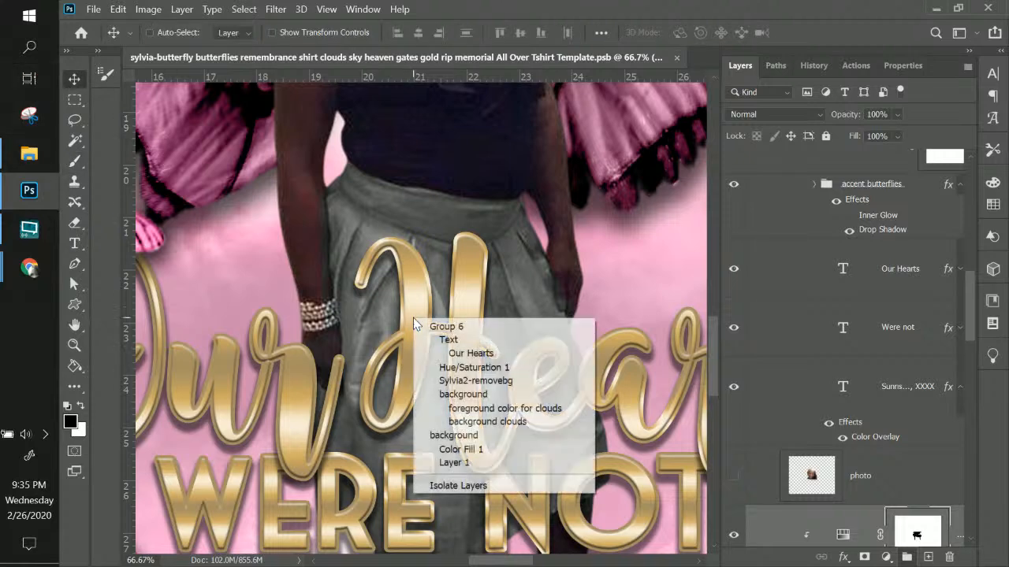
{"action": "right_click", "coordinate": [414, 317]}
{"action": "left_click", "coordinate": [447, 340]}
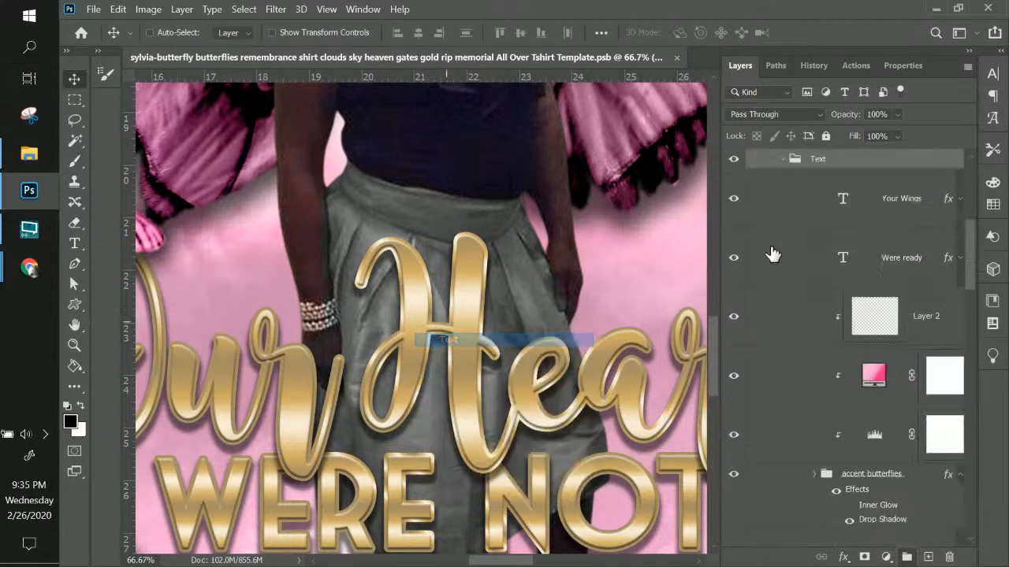
{"action": "left_click", "coordinate": [735, 160]}
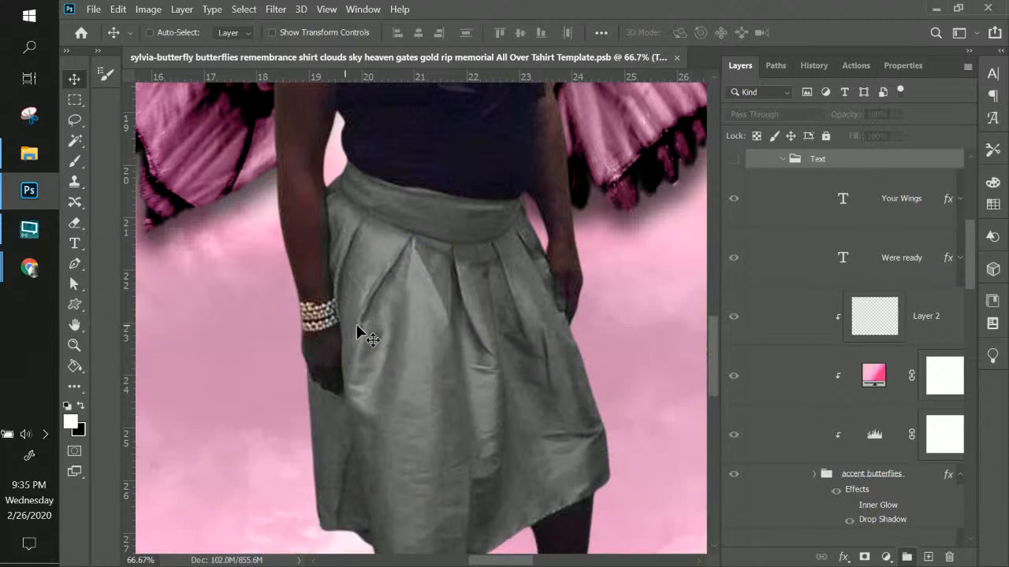
{"action": "scroll", "coordinate": [534, 342], "scroll_direction": "up", "scroll_amount": 1}
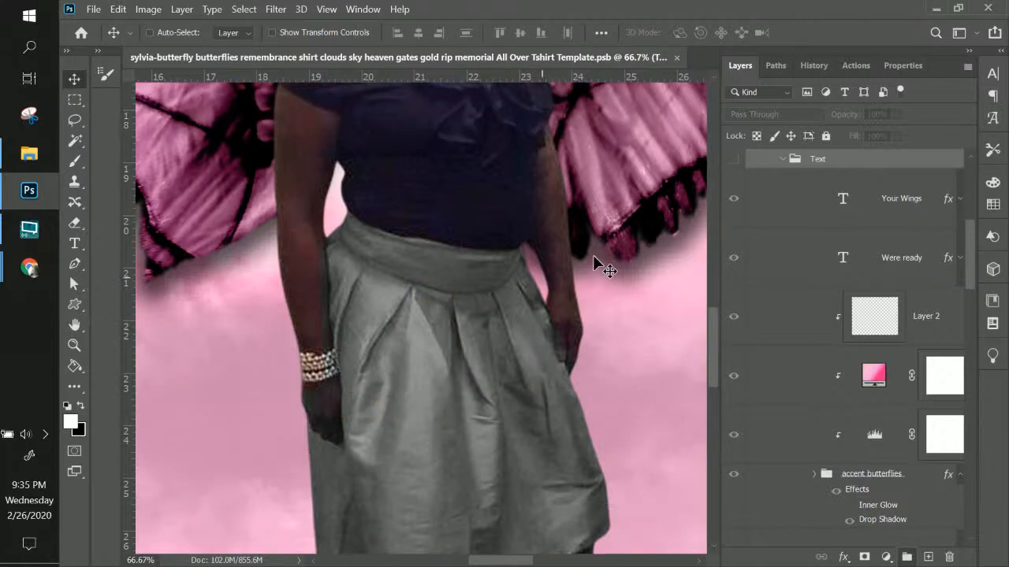
{"action": "key", "text": "ctrl+plus"}
{"action": "key", "text": "ctrl+plus"}
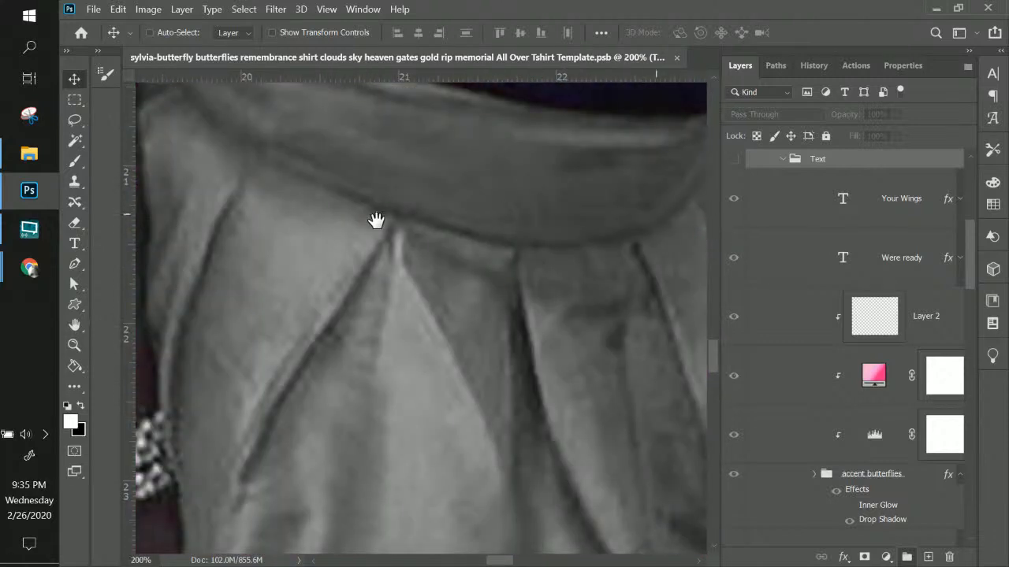
{"action": "left_click_drag", "start_coordinate": [374, 218], "coordinate": [579, 326]}
{"action": "left_click_drag", "start_coordinate": [498, 202], "coordinate": [486, 232]}
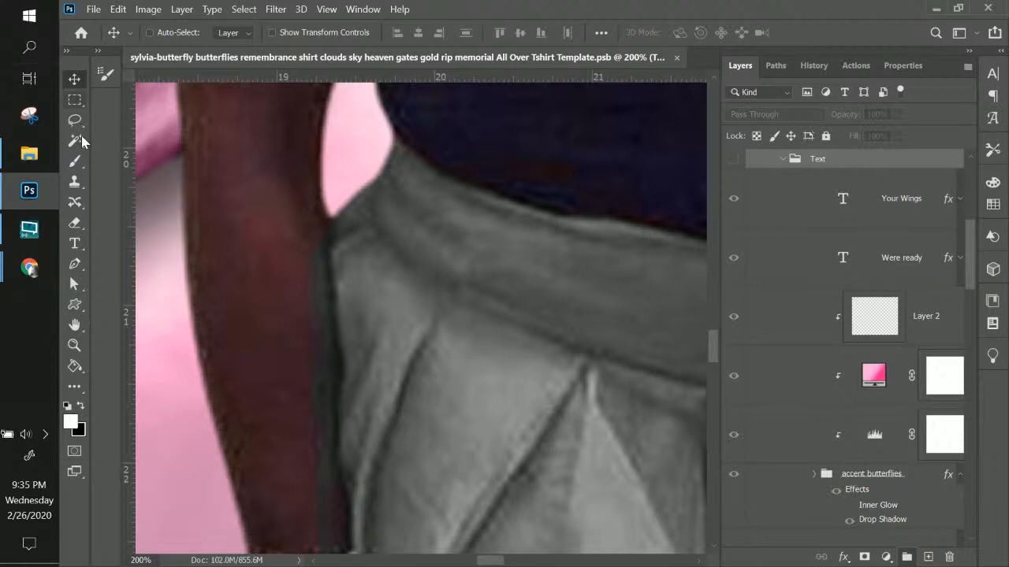
Switch to the Pen tool, dismissing its path options menu
{"action": "left_click", "coordinate": [75, 265]}
{"action": "left_click", "coordinate": [76, 265]}
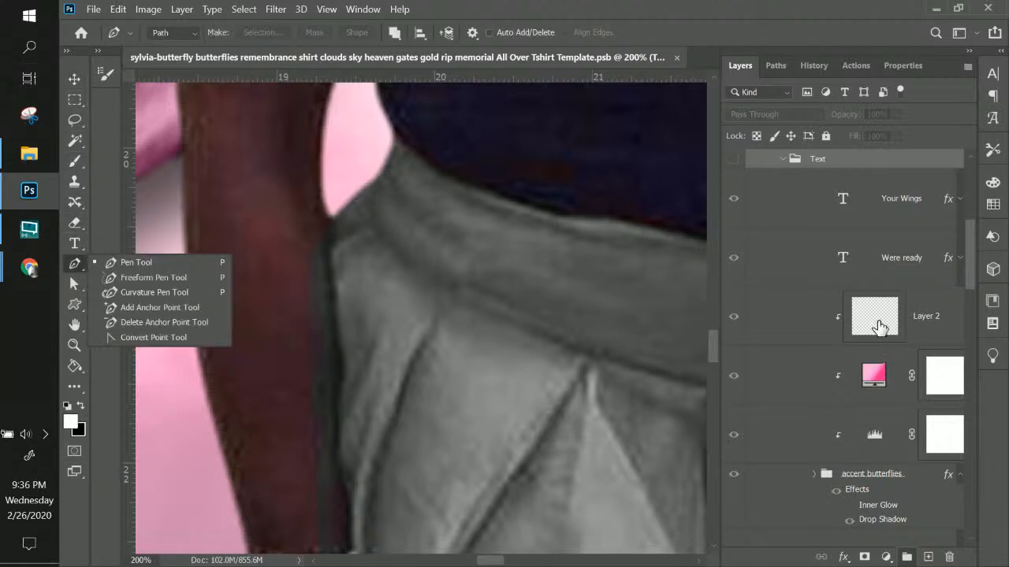
{"action": "scroll", "coordinate": [891, 291], "scroll_direction": "down", "scroll_amount": 3}
{"action": "right_click", "coordinate": [479, 306]}
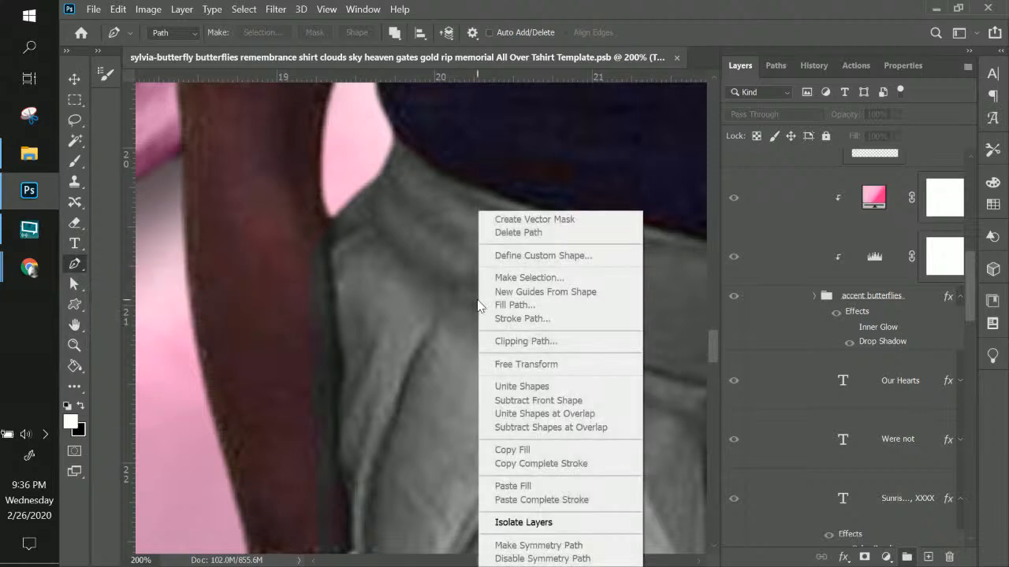
{"action": "left_click", "coordinate": [72, 76]}
{"action": "right_click", "coordinate": [424, 264]}
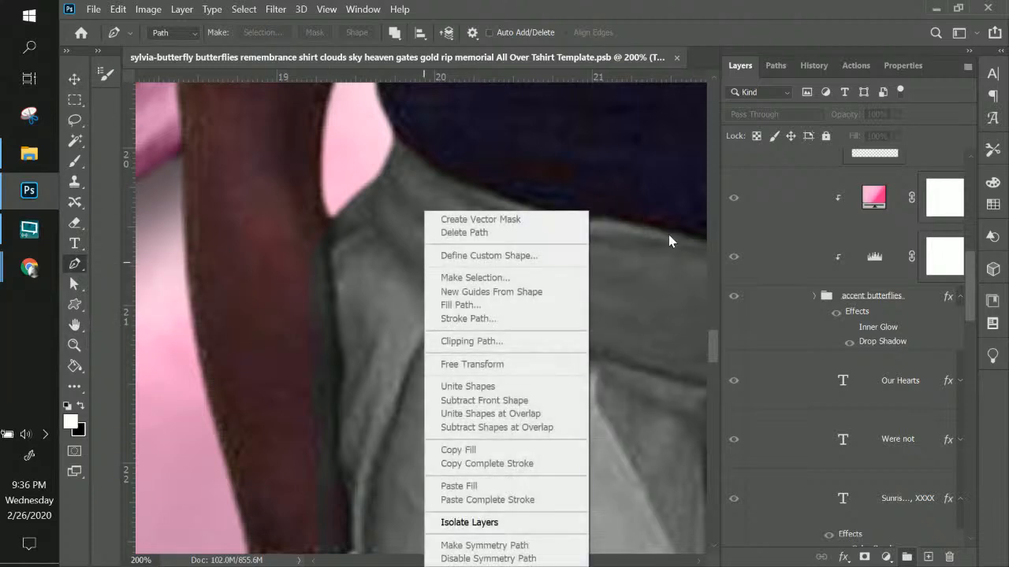
{"action": "left_click", "coordinate": [879, 205]}
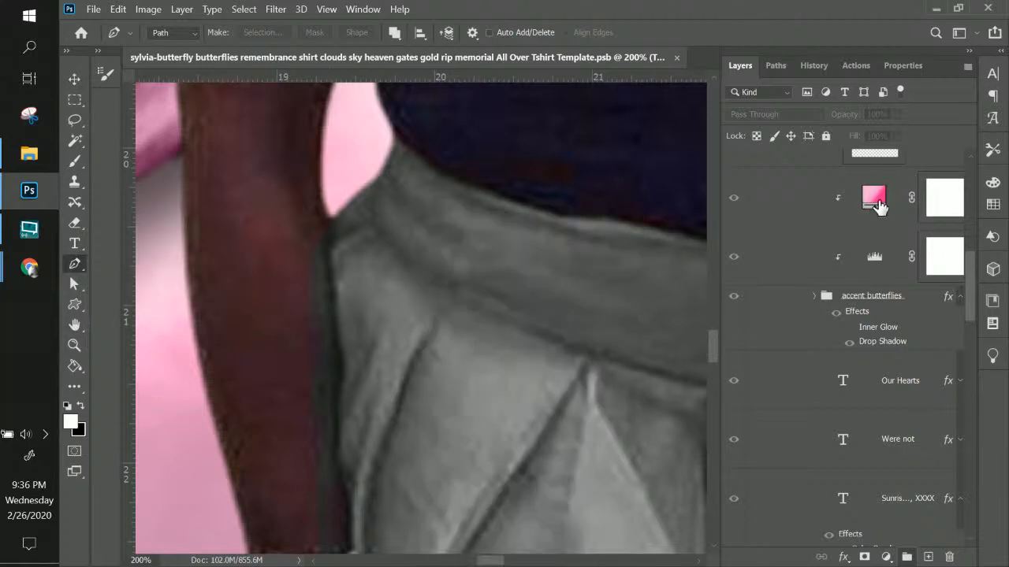
{"action": "scroll", "coordinate": [879, 214], "scroll_direction": "up", "scroll_amount": 5}
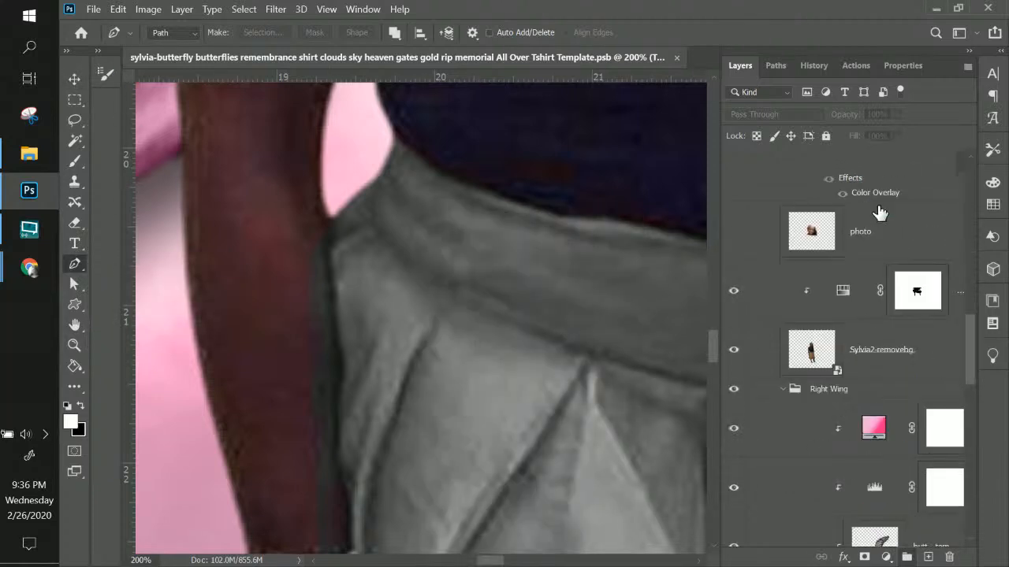
Delete the Hue/Saturation layer's painted mask and add a fresh white mask
{"action": "left_click", "coordinate": [924, 301]}
{"action": "right_click", "coordinate": [924, 302]}
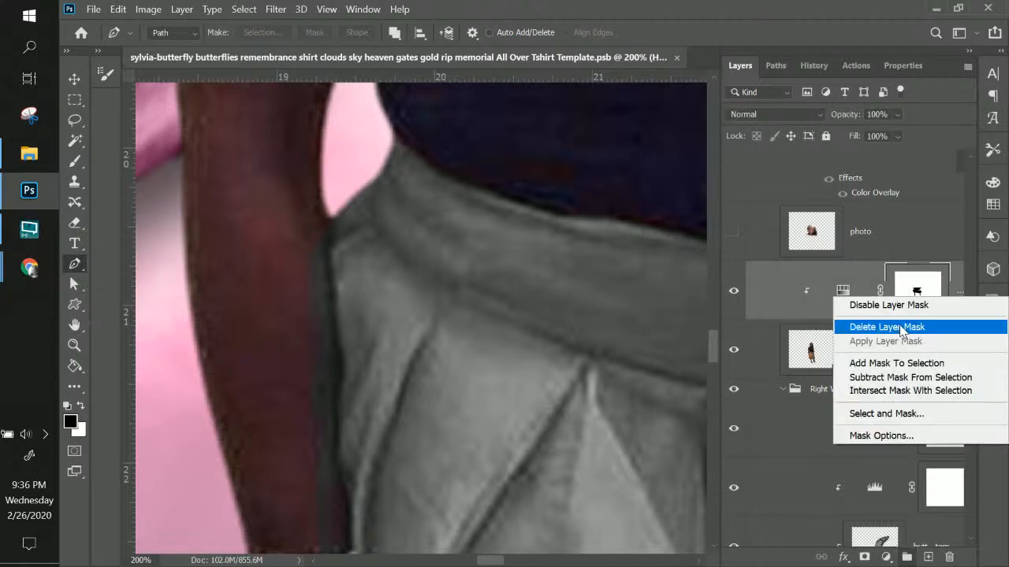
{"action": "left_click", "coordinate": [902, 329]}
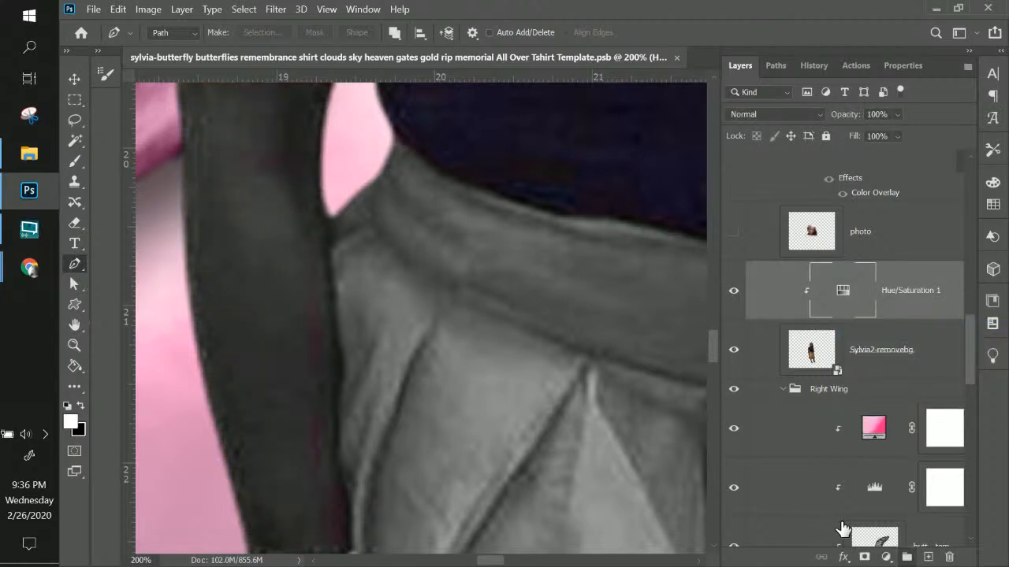
{"action": "left_click", "coordinate": [865, 558]}
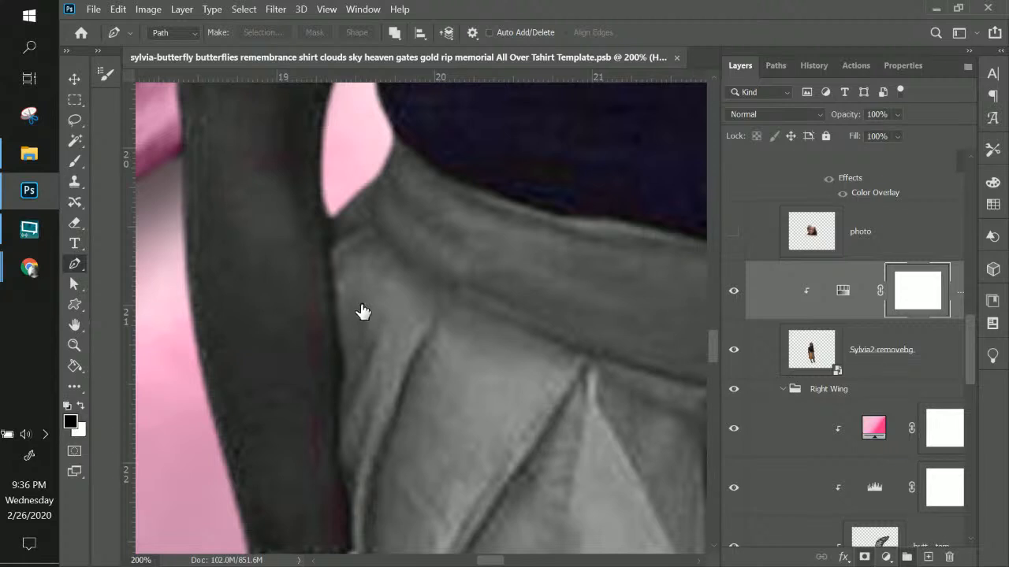
Start the path at the arm's inner edge and trace down the skirt's left side
{"action": "key", "text": "ctrl+minus"}
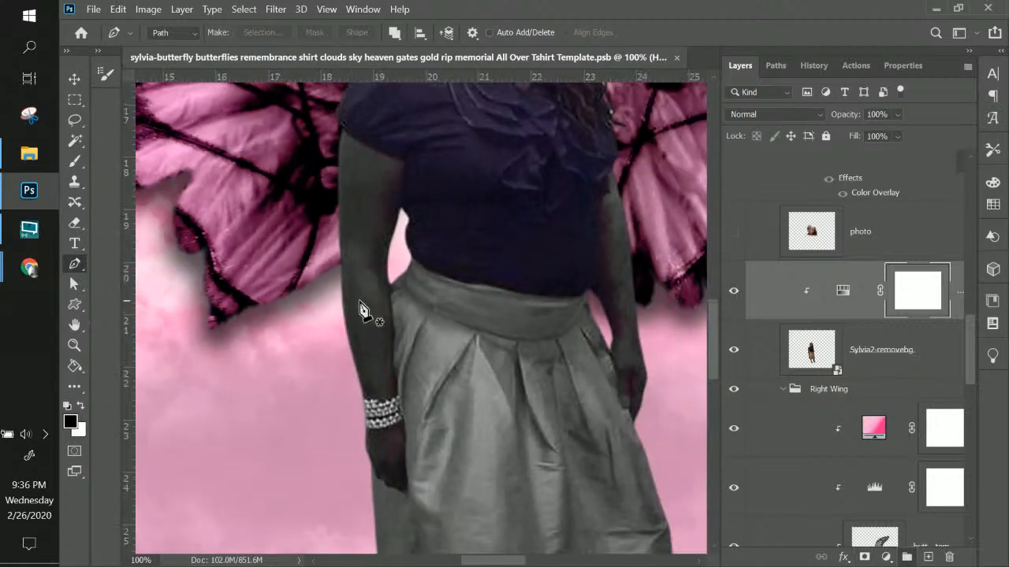
{"action": "left_click_drag", "start_coordinate": [455, 304], "coordinate": [505, 243]}
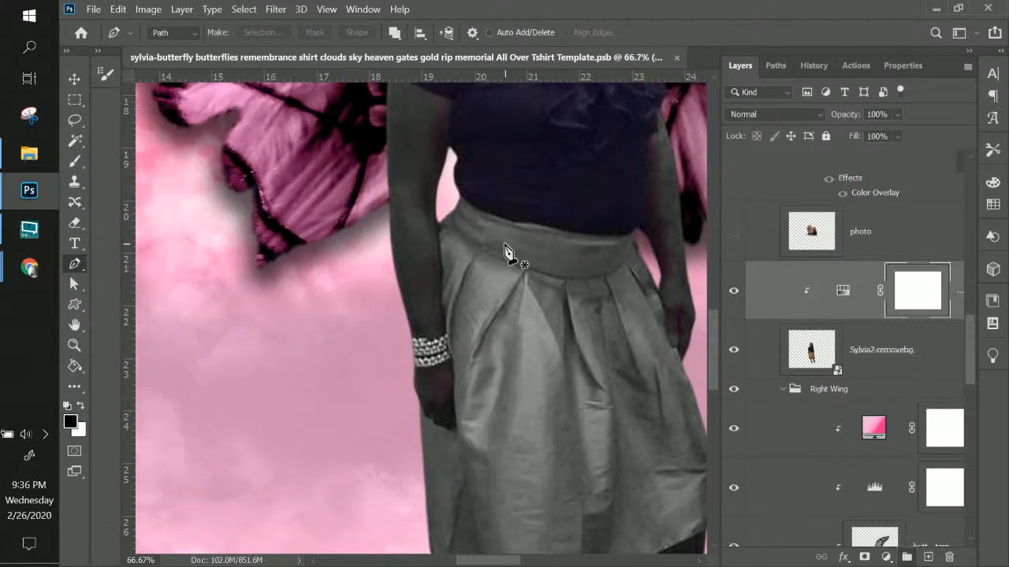
{"action": "key", "text": "ctrl+plus"}
{"action": "key", "text": "ctrl+plus"}
{"action": "left_click_drag", "start_coordinate": [503, 199], "coordinate": [393, 389]}
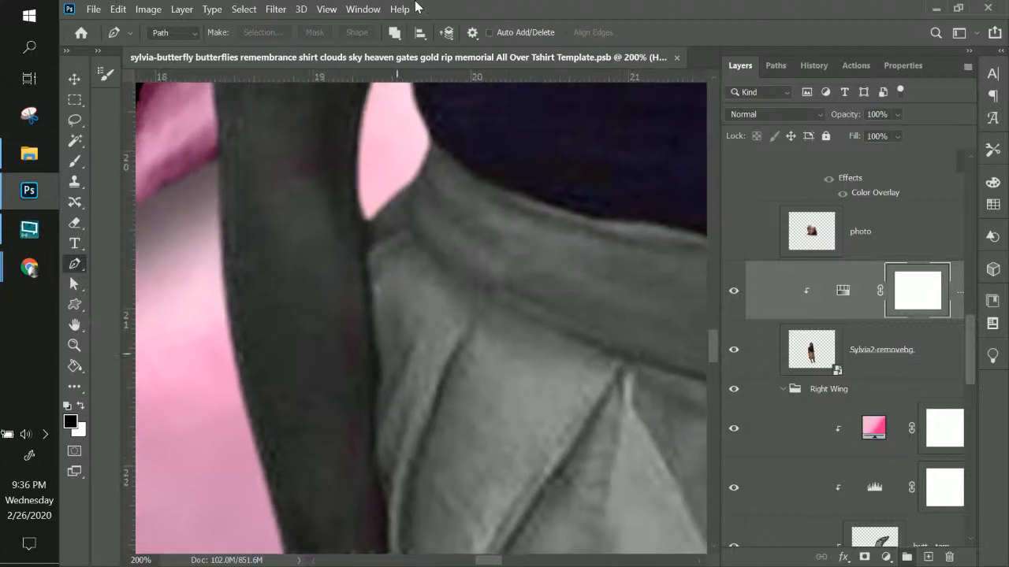
{"action": "left_click", "coordinate": [430, 138]}
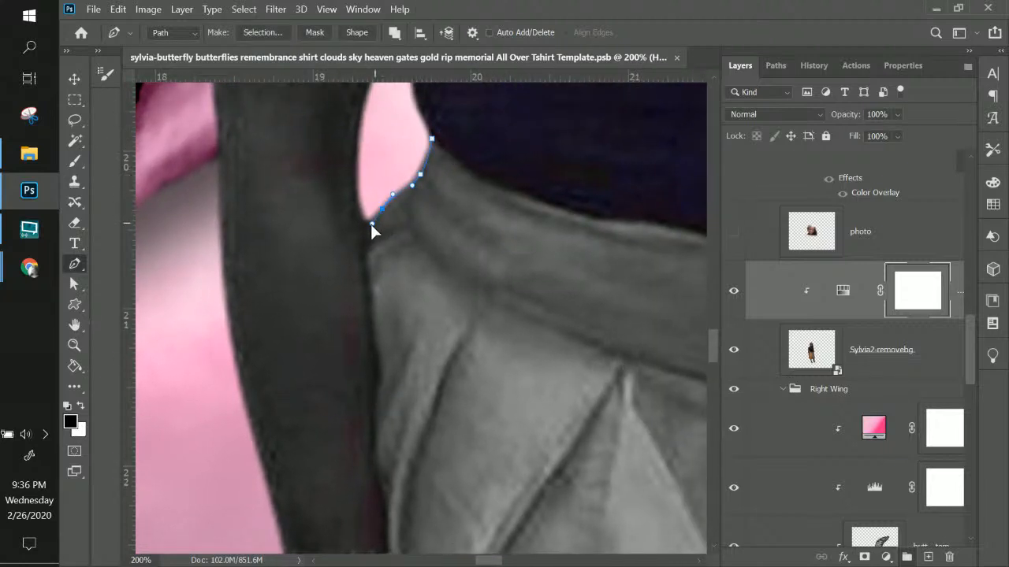
{"action": "left_click_drag", "start_coordinate": [386, 327], "coordinate": [385, 180]}
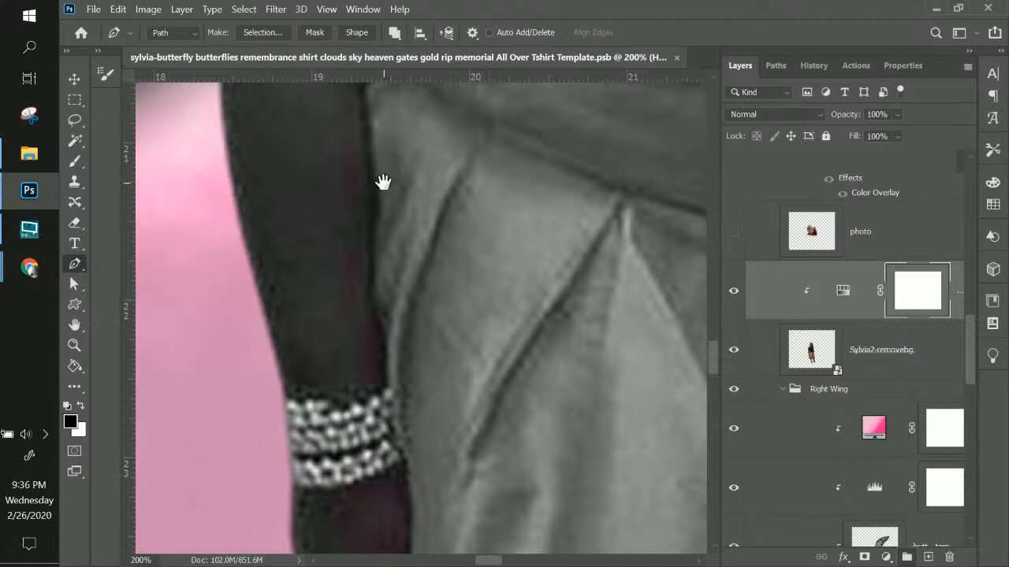
{"action": "left_click", "coordinate": [375, 200]}
{"action": "left_click", "coordinate": [382, 383]}
{"action": "left_click_drag", "start_coordinate": [410, 479], "coordinate": [410, 483]}
{"action": "left_click_drag", "start_coordinate": [468, 427], "coordinate": [420, 248]}
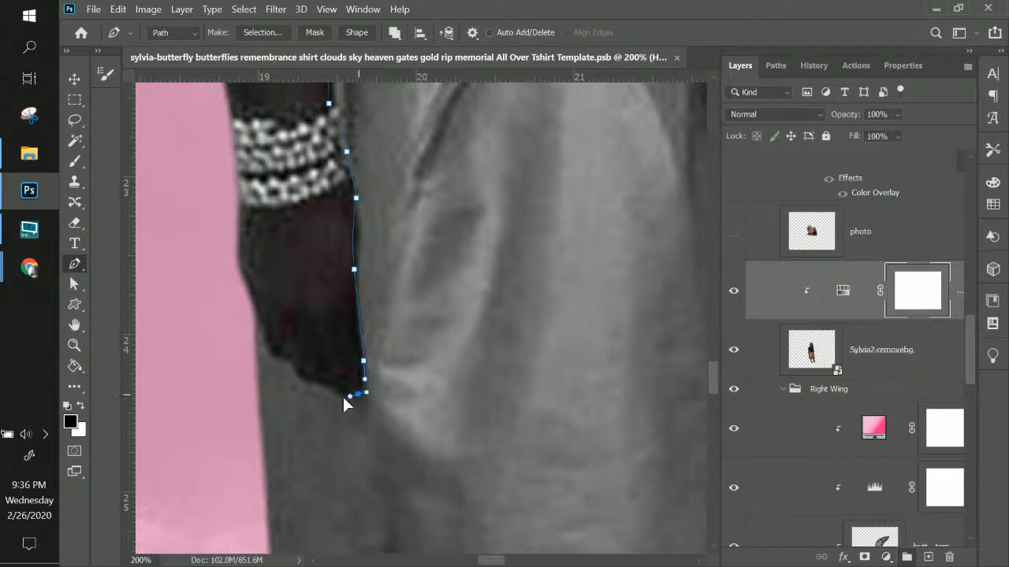
{"action": "left_click_drag", "start_coordinate": [310, 387], "coordinate": [300, 383]}
{"action": "left_click_drag", "start_coordinate": [362, 459], "coordinate": [342, 162]}
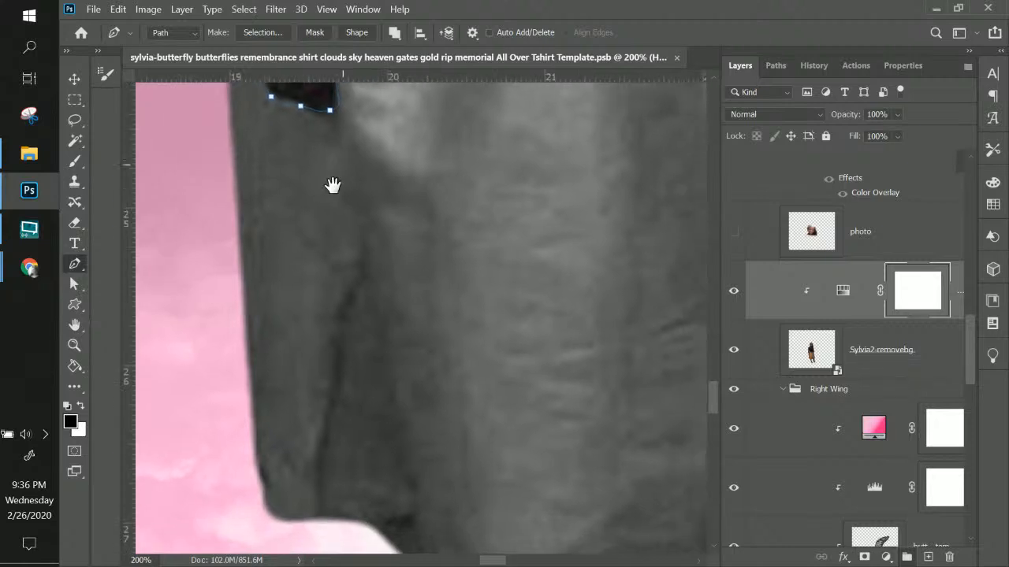
{"action": "left_click_drag", "start_coordinate": [249, 382], "coordinate": [258, 433]}
Trace the path along the skirt's hem to its right corner
{"action": "left_click", "coordinate": [271, 517]}
{"action": "left_click", "coordinate": [357, 518]}
{"action": "left_click_drag", "start_coordinate": [450, 520], "coordinate": [289, 320]}
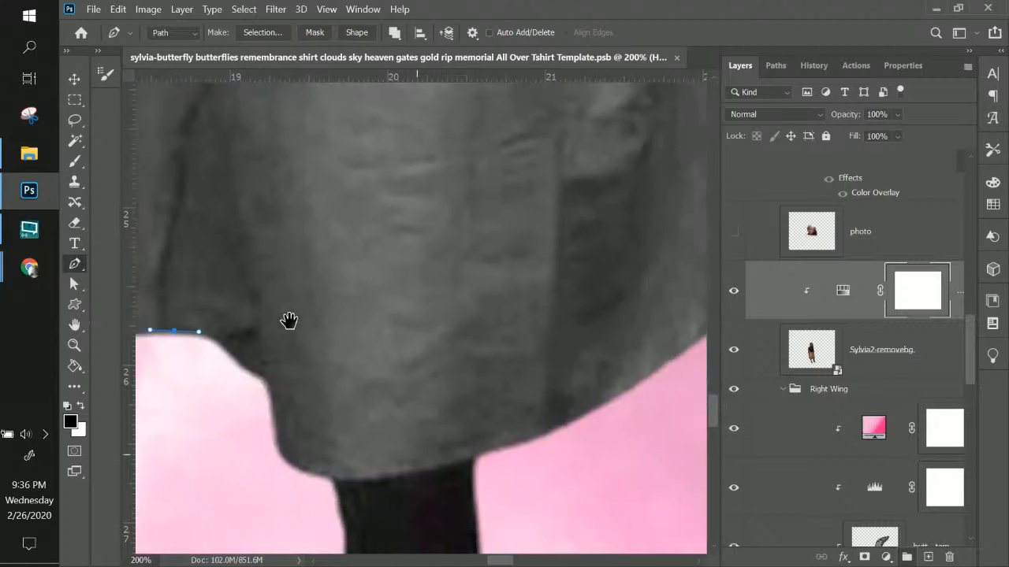
{"action": "left_click_drag", "start_coordinate": [227, 351], "coordinate": [235, 360]}
{"action": "left_click", "coordinate": [247, 370]}
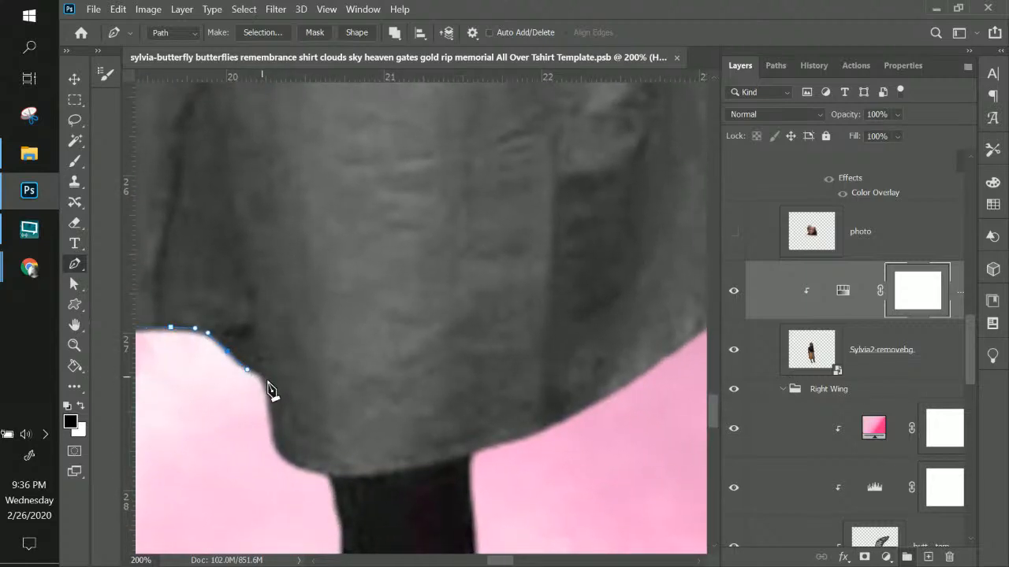
{"action": "left_click_drag", "start_coordinate": [267, 429], "coordinate": [314, 470]}
{"action": "left_click_drag", "start_coordinate": [282, 444], "coordinate": [308, 469]}
{"action": "scroll", "coordinate": [311, 428], "scroll_direction": "right", "scroll_amount": 4}
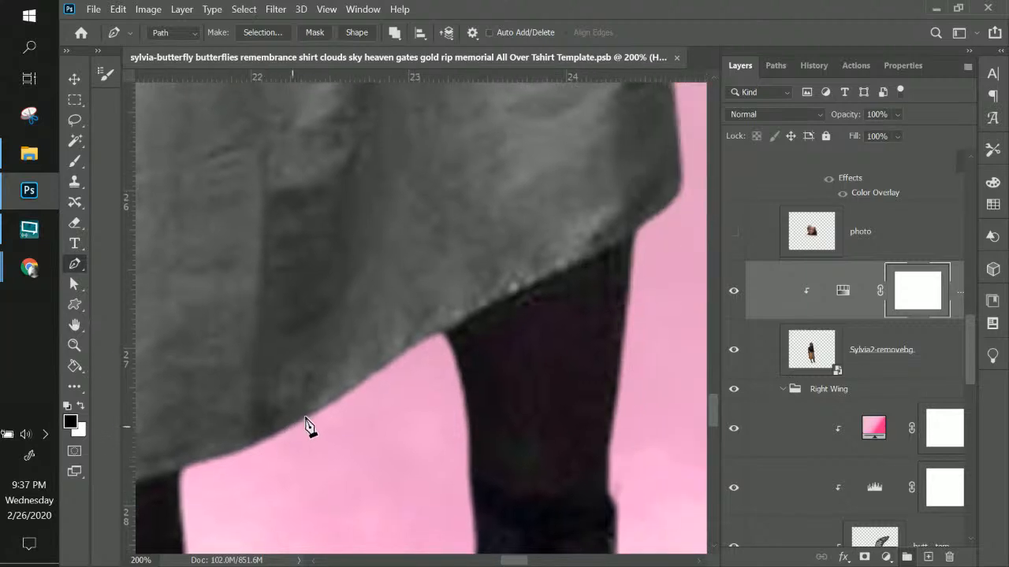
{"action": "left_click_drag", "start_coordinate": [374, 376], "coordinate": [394, 364]}
{"action": "left_click_drag", "start_coordinate": [442, 327], "coordinate": [465, 320]}
{"action": "key", "text": "ctrl+z"}
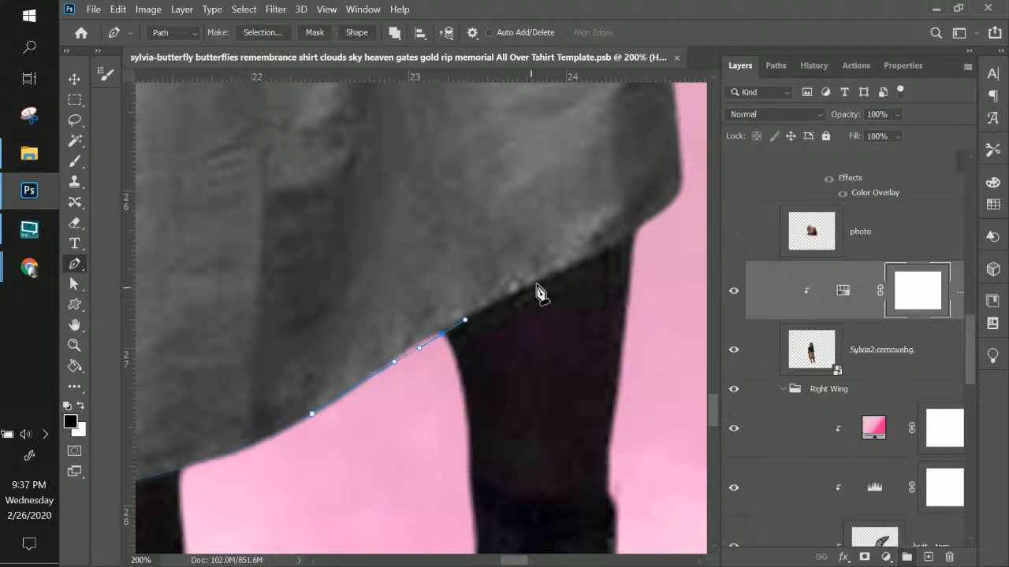
{"action": "mouse_move", "coordinate": [541, 280]}
{"action": "left_mouse_down"}
{"action": "mouse_move", "coordinate": [585, 263]}
{"action": "mouse_move", "coordinate": [565, 342]}
{"action": "mouse_move", "coordinate": [579, 361]}
{"action": "mouse_move", "coordinate": [577, 337]}
{"action": "left_mouse_up"}
{"action": "mouse_move", "coordinate": [570, 242]}
{"action": "left_mouse_down"}
{"action": "mouse_move", "coordinate": [588, 365]}
{"action": "mouse_move", "coordinate": [573, 317]}
{"action": "left_mouse_up"}
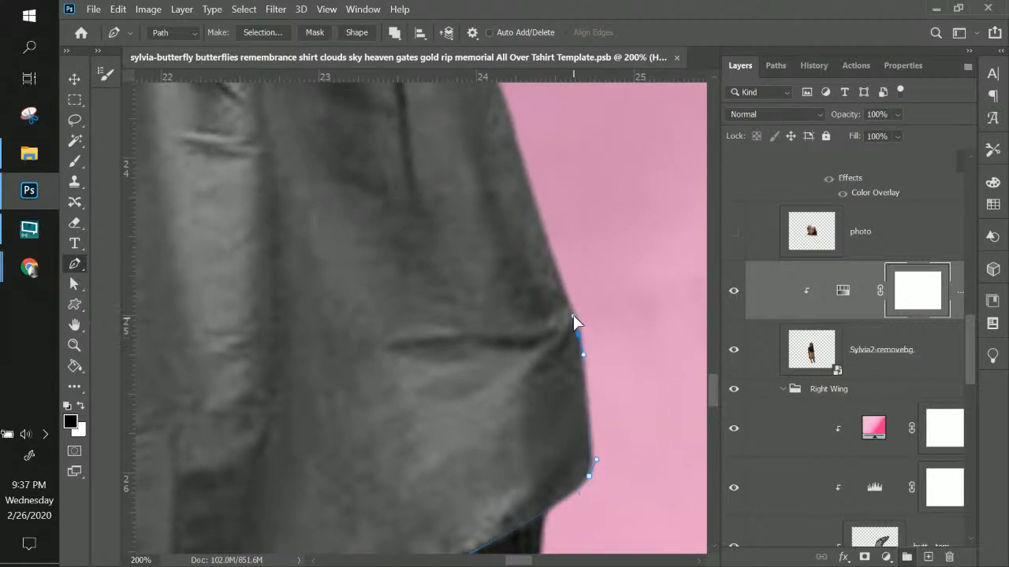
Continue the path up the skirt's right side toward the hip
{"action": "left_click", "coordinate": [569, 300]}
{"action": "left_click_drag", "start_coordinate": [531, 230], "coordinate": [550, 398]}
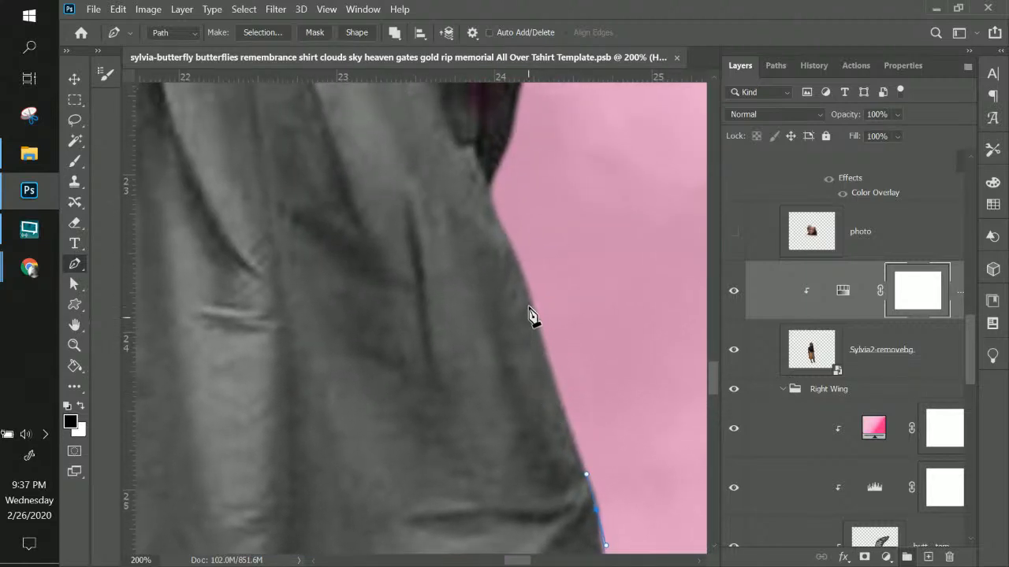
{"action": "left_click_drag", "start_coordinate": [532, 297], "coordinate": [514, 249]}
{"action": "left_click_drag", "start_coordinate": [495, 211], "coordinate": [484, 318]}
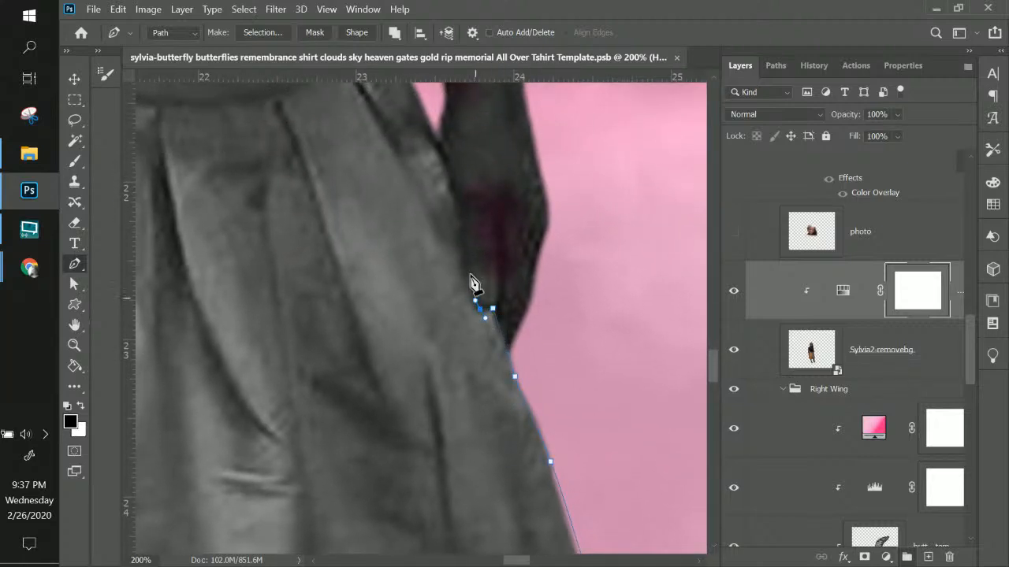
{"action": "left_click_drag", "start_coordinate": [463, 255], "coordinate": [451, 188]}
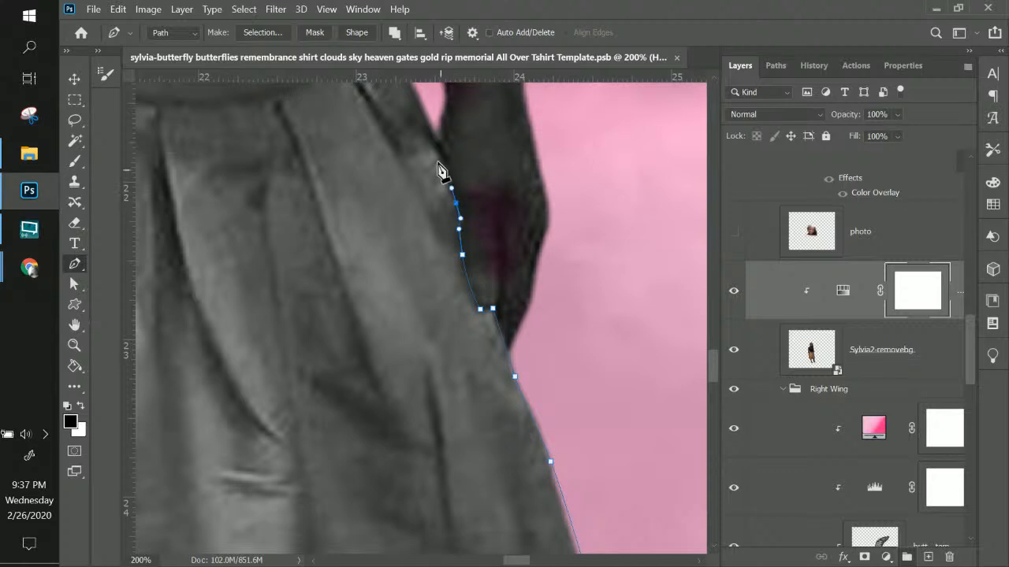
{"action": "left_click_drag", "start_coordinate": [438, 146], "coordinate": [428, 126]}
Trace the path across the top of the waistband back toward the starting point
{"action": "left_click_drag", "start_coordinate": [378, 209], "coordinate": [493, 438]}
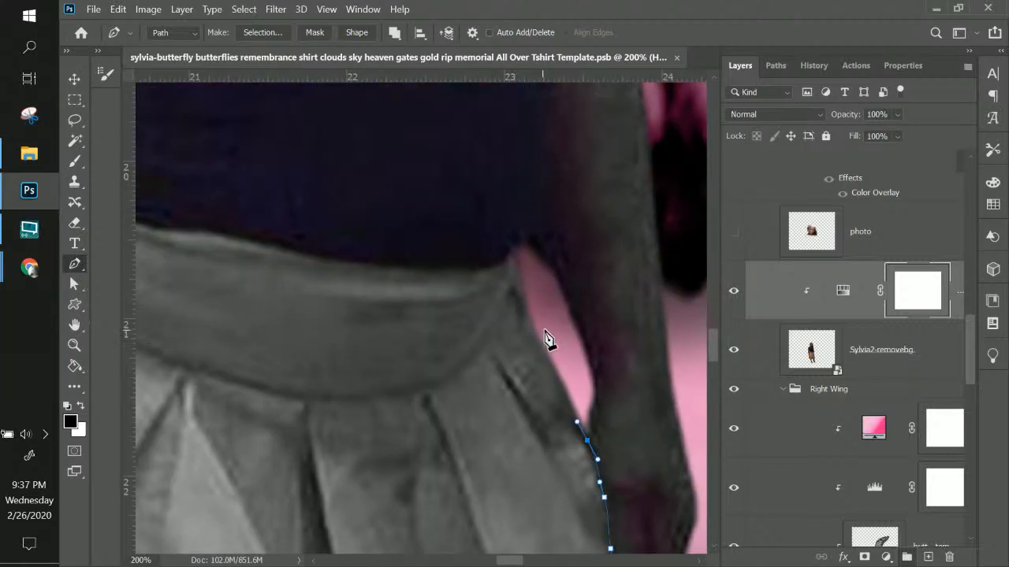
{"action": "left_click_drag", "start_coordinate": [531, 326], "coordinate": [520, 303]}
{"action": "left_click_drag", "start_coordinate": [514, 260], "coordinate": [513, 252]}
{"action": "left_click_drag", "start_coordinate": [456, 315], "coordinate": [605, 317]}
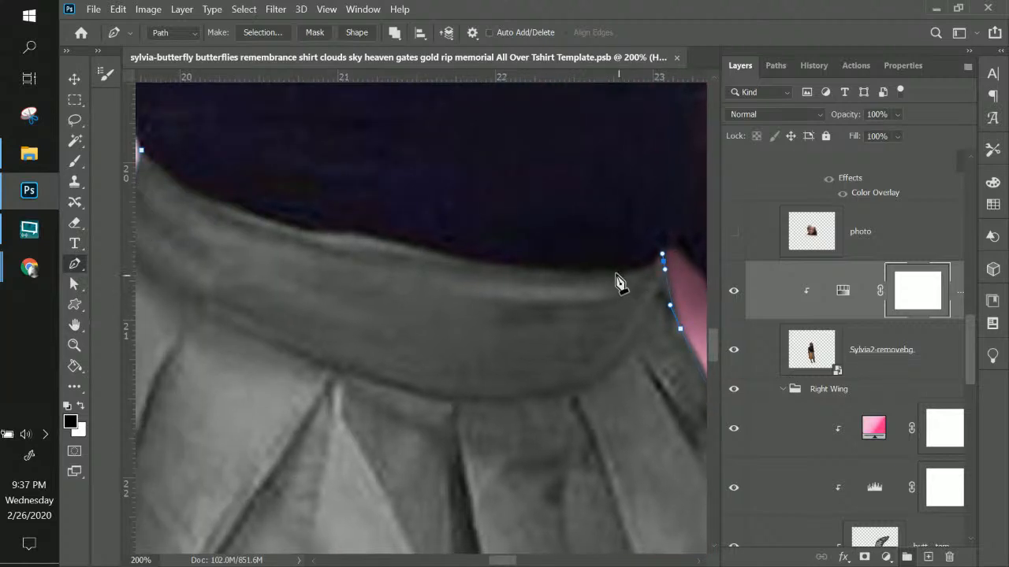
{"action": "left_click_drag", "start_coordinate": [614, 273], "coordinate": [569, 273]}
{"action": "left_click_drag", "start_coordinate": [438, 252], "coordinate": [387, 238]}
{"action": "left_click_drag", "start_coordinate": [323, 232], "coordinate": [303, 234]}
{"action": "left_click_drag", "start_coordinate": [329, 317], "coordinate": [588, 360]}
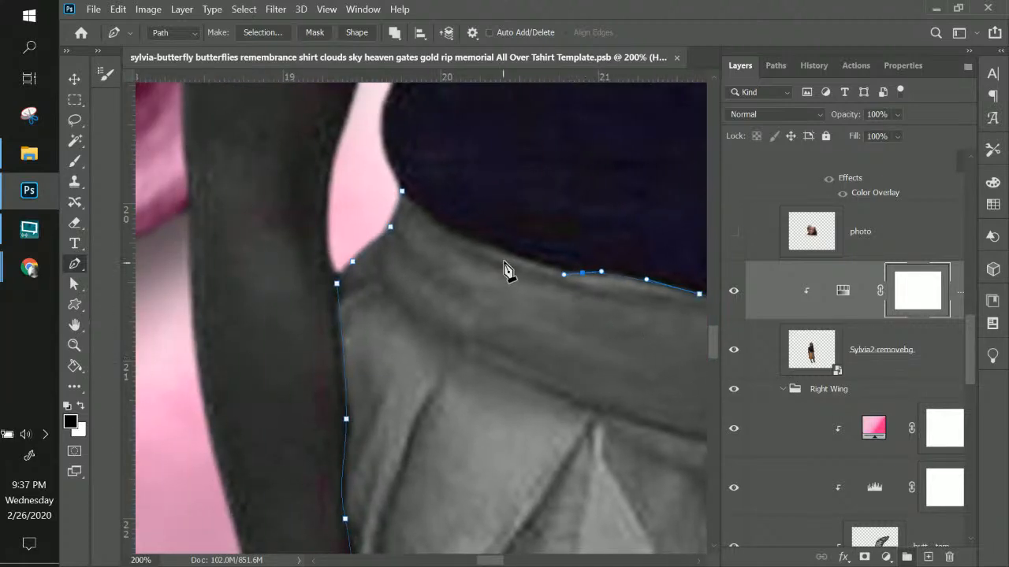
{"action": "left_click_drag", "start_coordinate": [492, 247], "coordinate": [405, 202]}
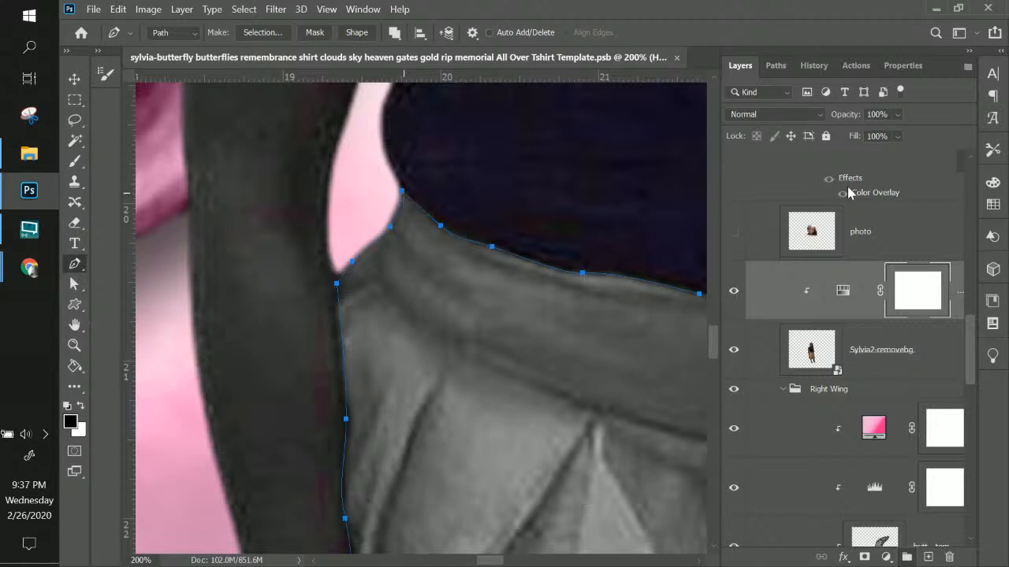
{"action": "right_click", "coordinate": [918, 306]}
Replace the old mask with a vector mask made from the traced skirt path
{"action": "left_click", "coordinate": [886, 331]}
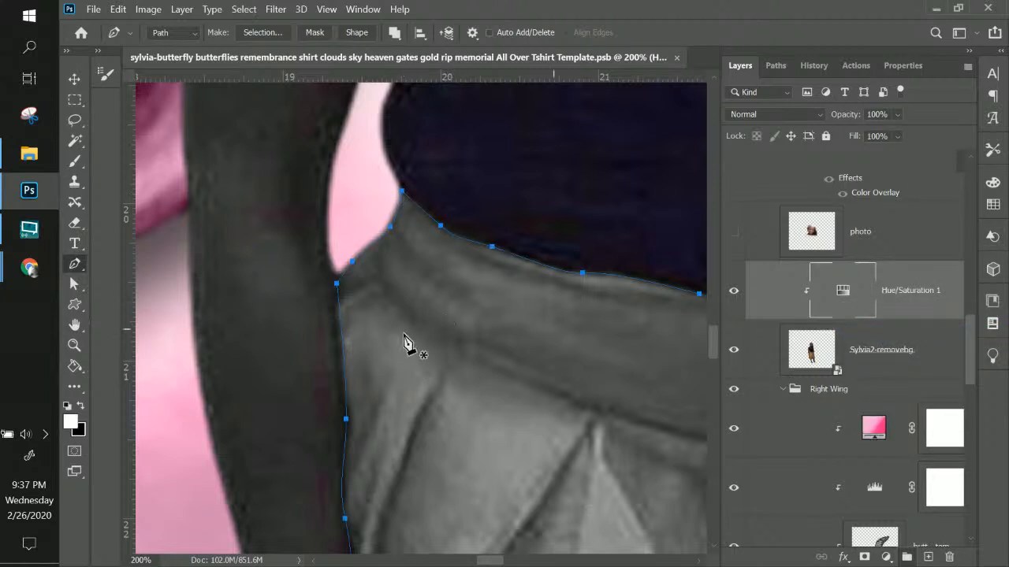
{"action": "left_click", "coordinate": [315, 32]}
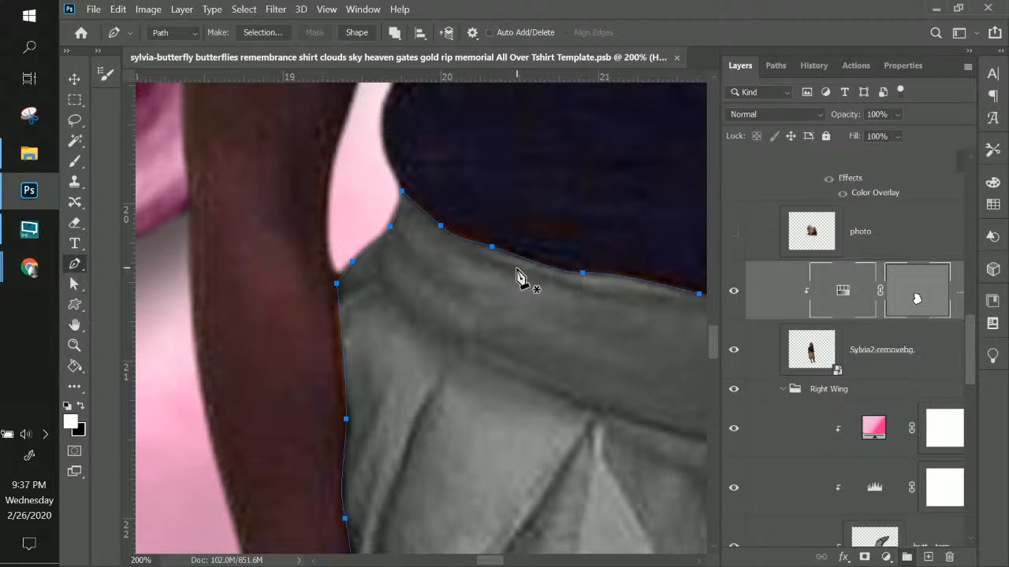
{"action": "key", "text": "ctrl+minus"}
{"action": "key", "text": "ctrl+minus"}
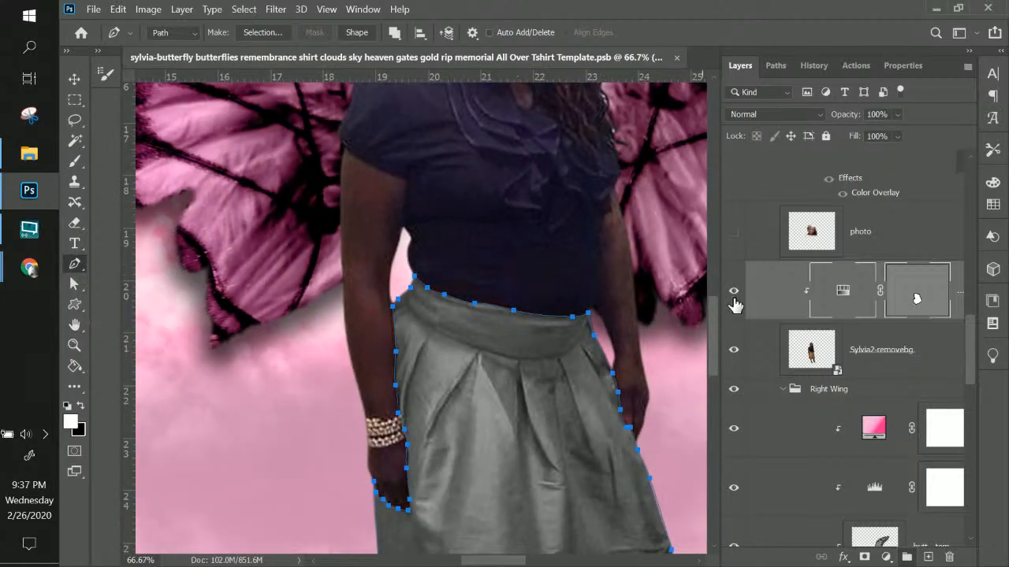
{"action": "left_click_drag", "start_coordinate": [525, 338], "coordinate": [461, 282]}
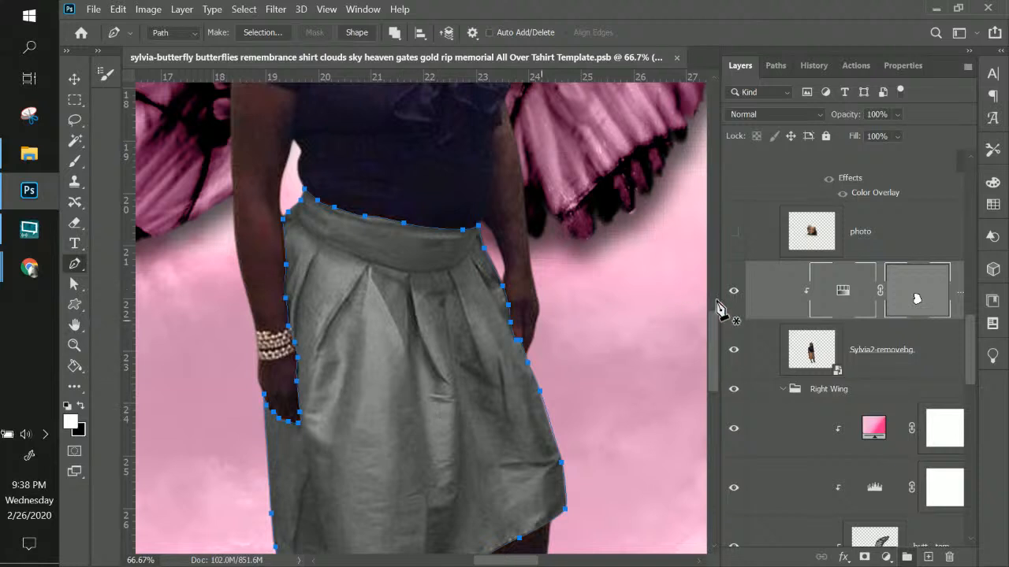
In Hue/Saturation properties, switch to the Reds range and set Saturation to 0
{"action": "double_click", "coordinate": [842, 292]}
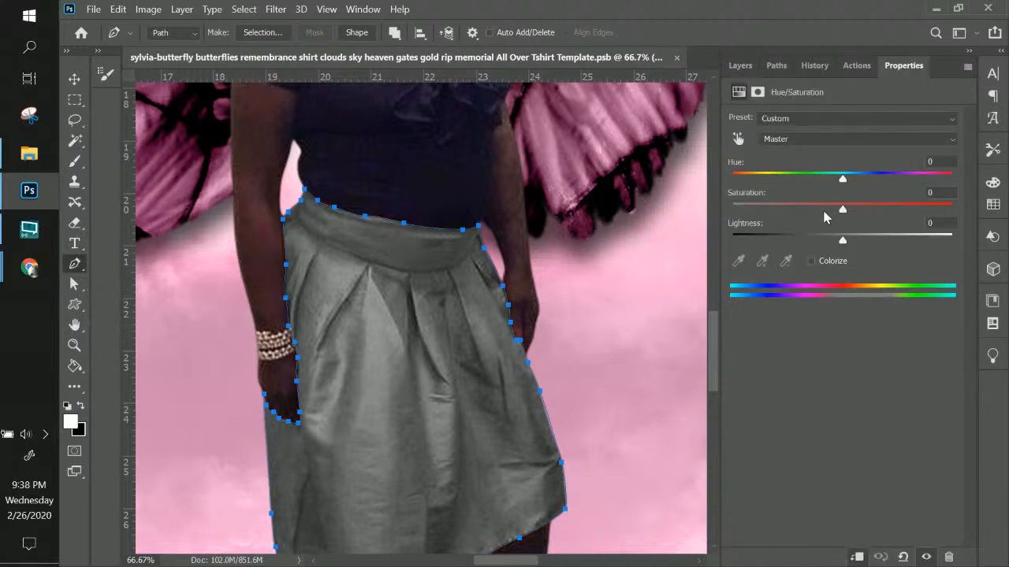
{"action": "left_click", "coordinate": [791, 140]}
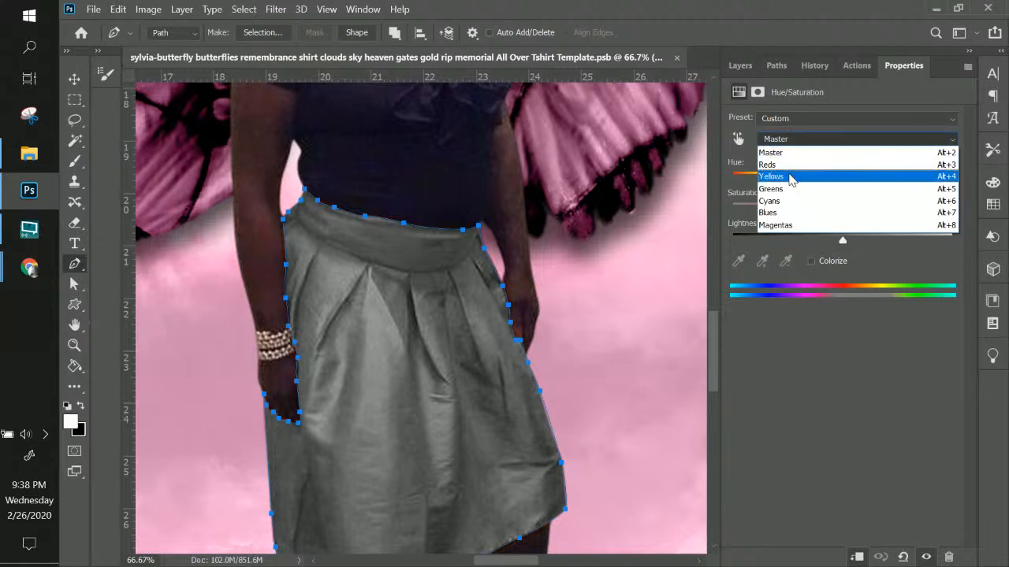
{"action": "left_click", "coordinate": [788, 177]}
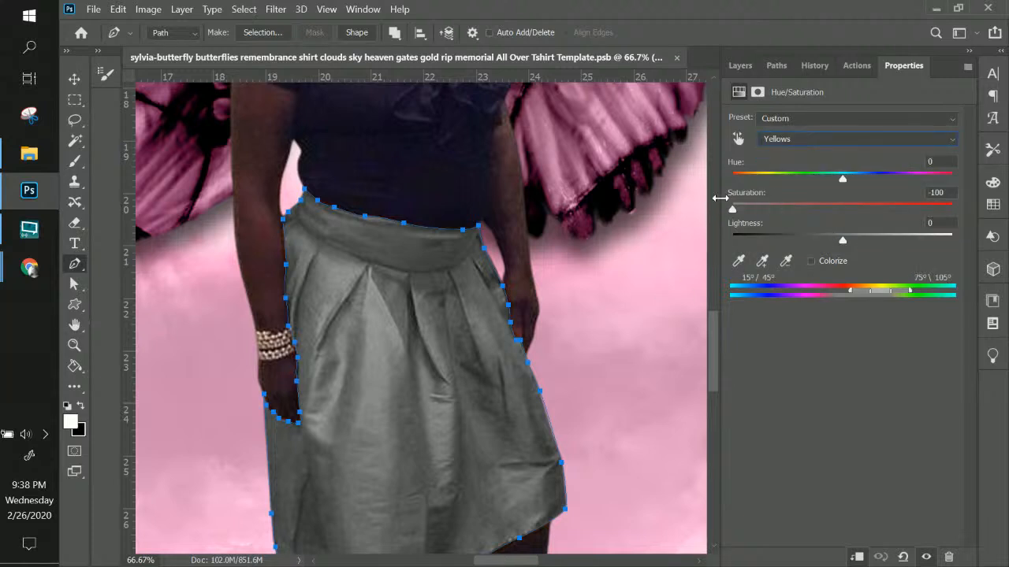
{"action": "left_click", "coordinate": [800, 141]}
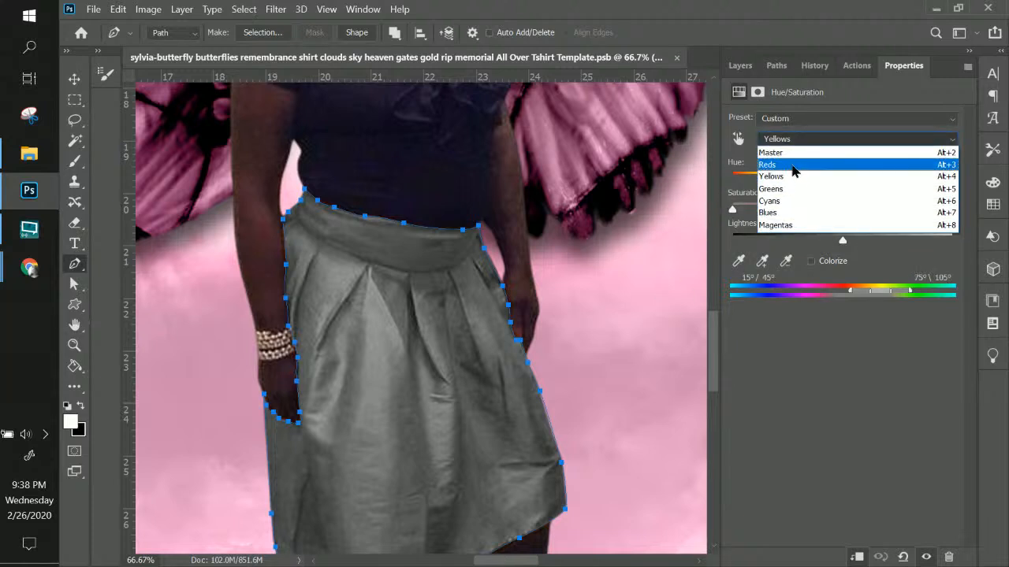
{"action": "left_click", "coordinate": [793, 165]}
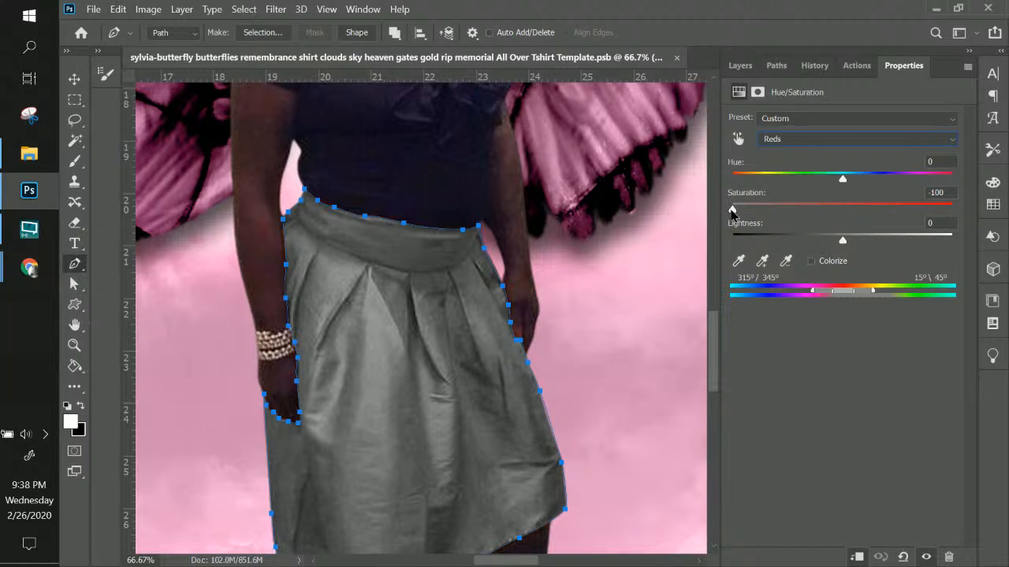
{"action": "left_click_drag", "start_coordinate": [732, 211], "coordinate": [954, 213]}
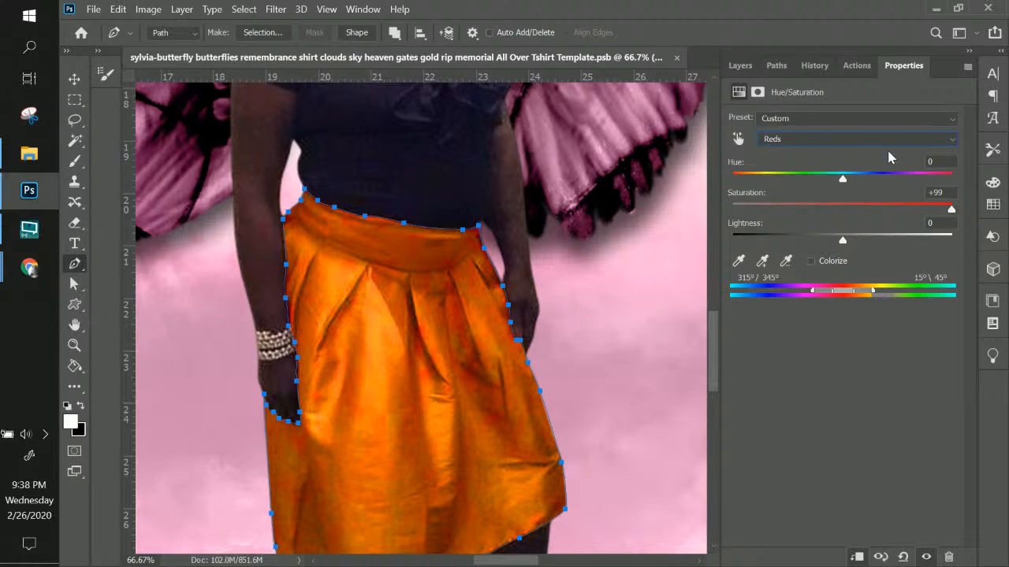
{"action": "left_click_drag", "start_coordinate": [952, 209], "coordinate": [957, 210]}
{"action": "left_click", "coordinate": [934, 193]}
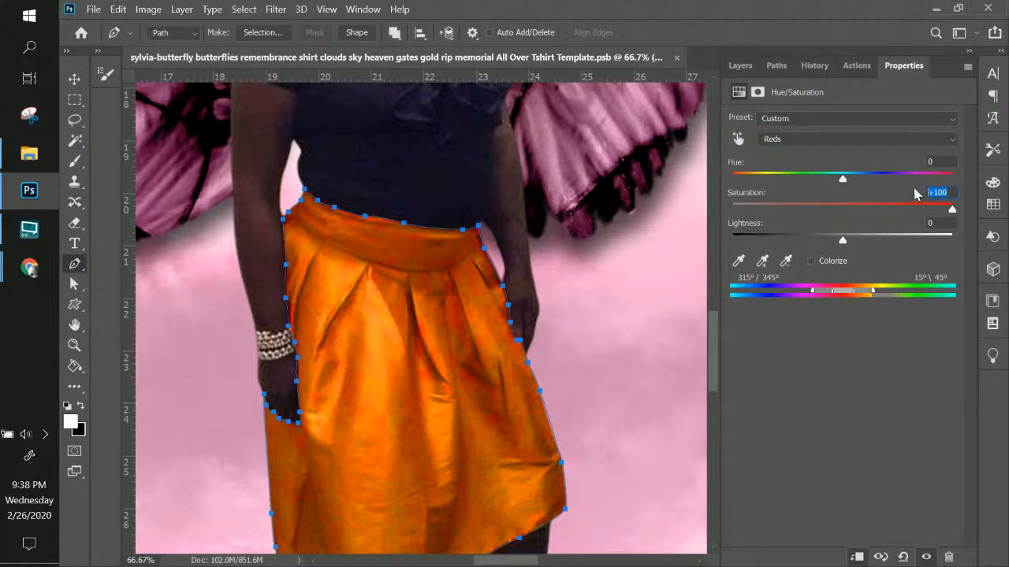
{"action": "type", "text": "0"}
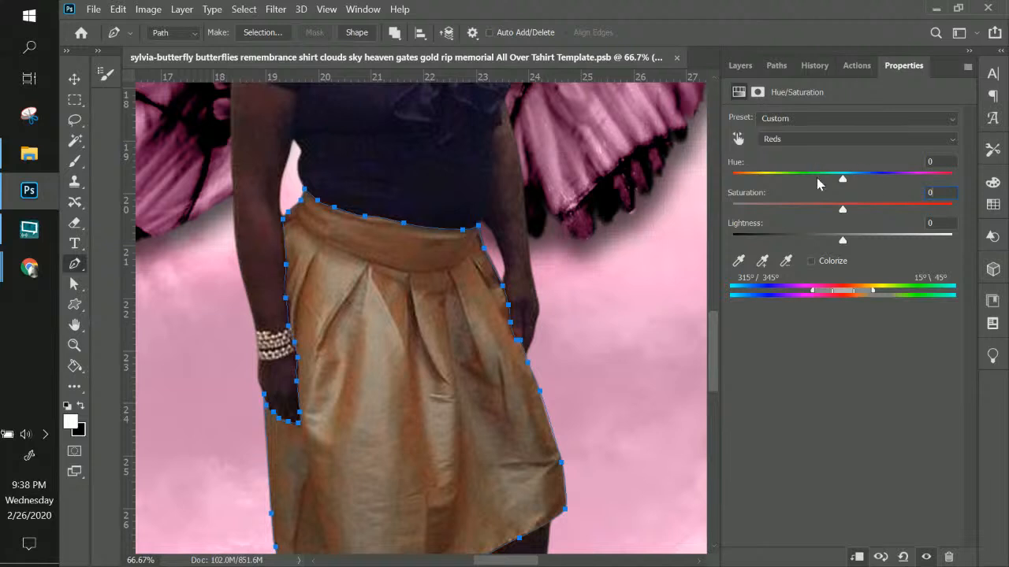
Set the Reds hue to -64 and lightness to -3 for a mauve-pink skirt
{"action": "left_click_drag", "start_coordinate": [846, 180], "coordinate": [778, 191]}
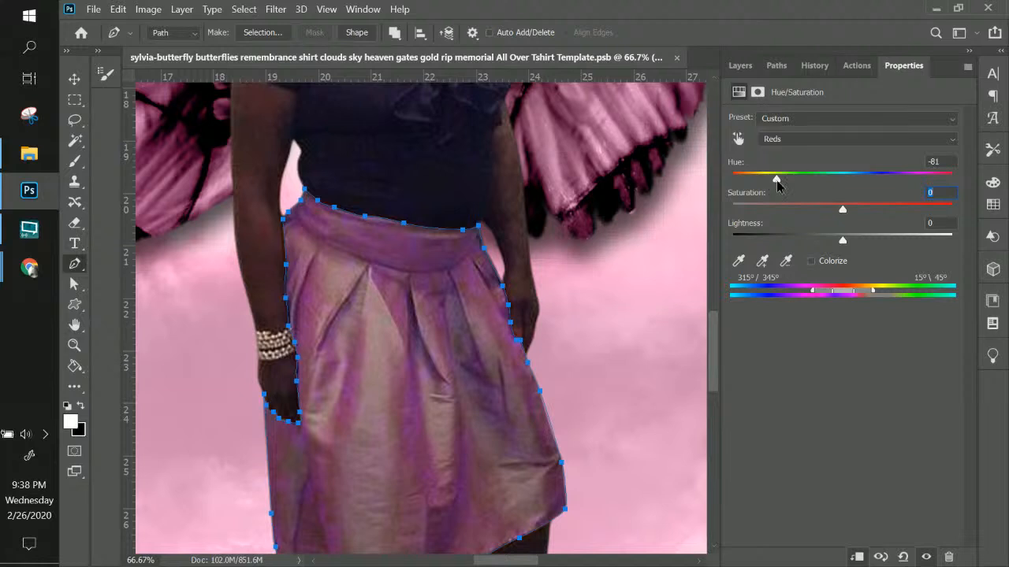
{"action": "left_click_drag", "start_coordinate": [786, 187], "coordinate": [789, 186]}
{"action": "left_click_drag", "start_coordinate": [843, 243], "coordinate": [795, 244]}
{"action": "left_click", "coordinate": [836, 241]}
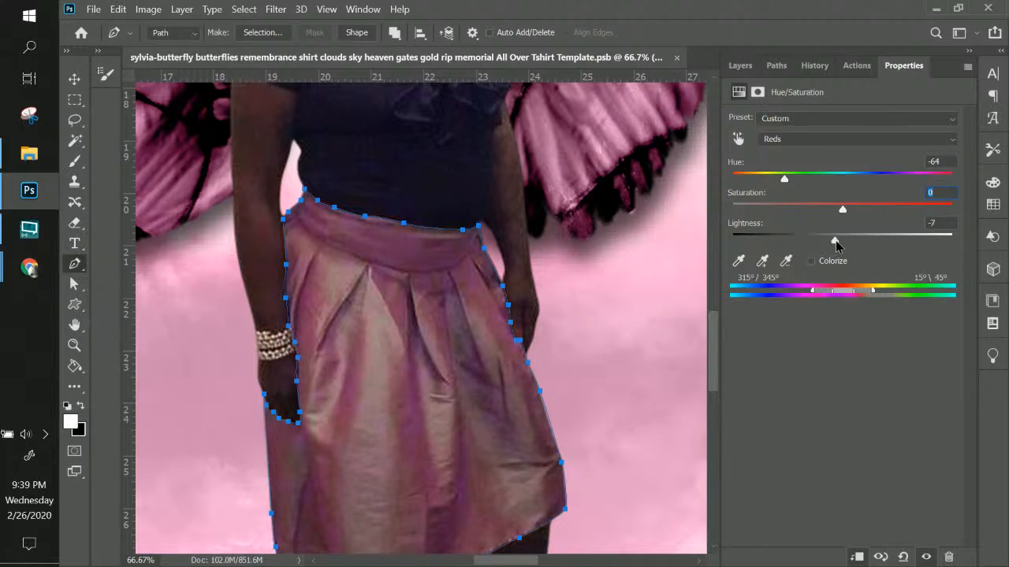
{"action": "left_click_drag", "start_coordinate": [836, 245], "coordinate": [842, 246]}
Set the skirt mask's Yellows range to Hue -43, Saturation -2 and Lightness +66
{"action": "left_click", "coordinate": [774, 140]}
{"action": "left_click", "coordinate": [777, 178]}
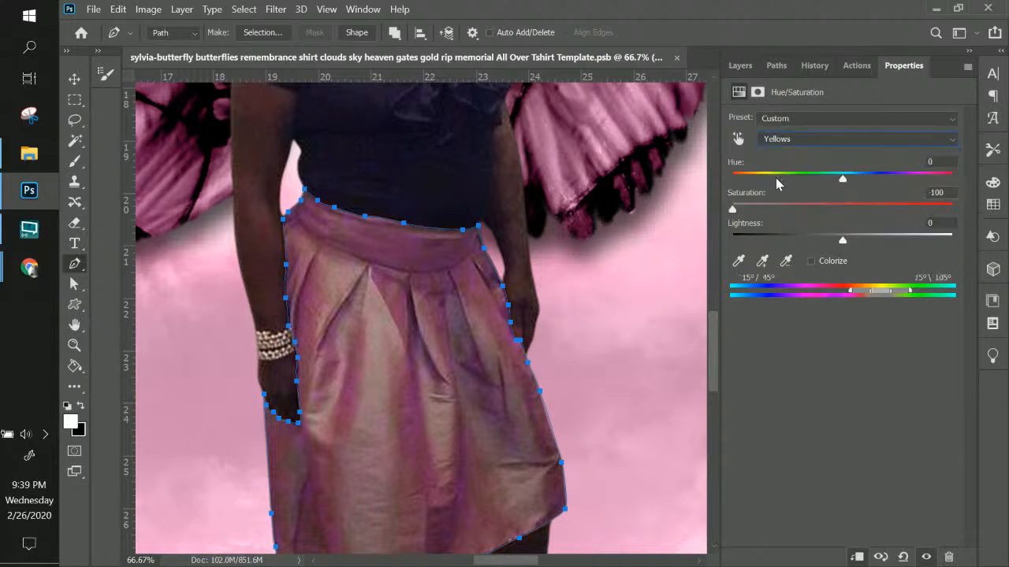
{"action": "left_click_drag", "start_coordinate": [842, 182], "coordinate": [796, 185]}
{"action": "left_click_drag", "start_coordinate": [733, 211], "coordinate": [787, 218]}
{"action": "left_click_drag", "start_coordinate": [849, 218], "coordinate": [938, 220]}
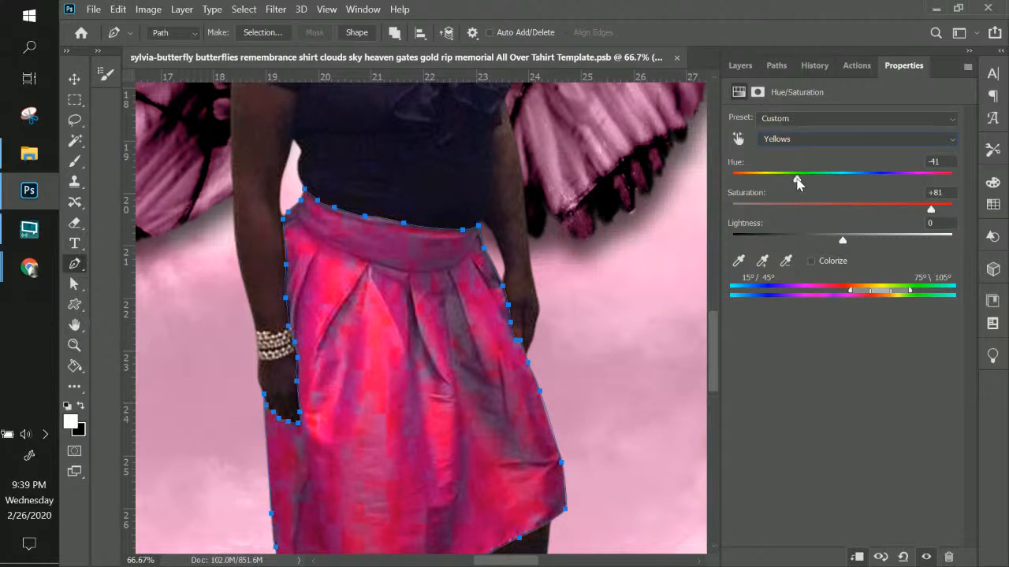
{"action": "left_click_drag", "start_coordinate": [796, 182], "coordinate": [790, 182]}
{"action": "left_click_drag", "start_coordinate": [794, 182], "coordinate": [796, 184]}
{"action": "left_click_drag", "start_coordinate": [929, 211], "coordinate": [842, 216]}
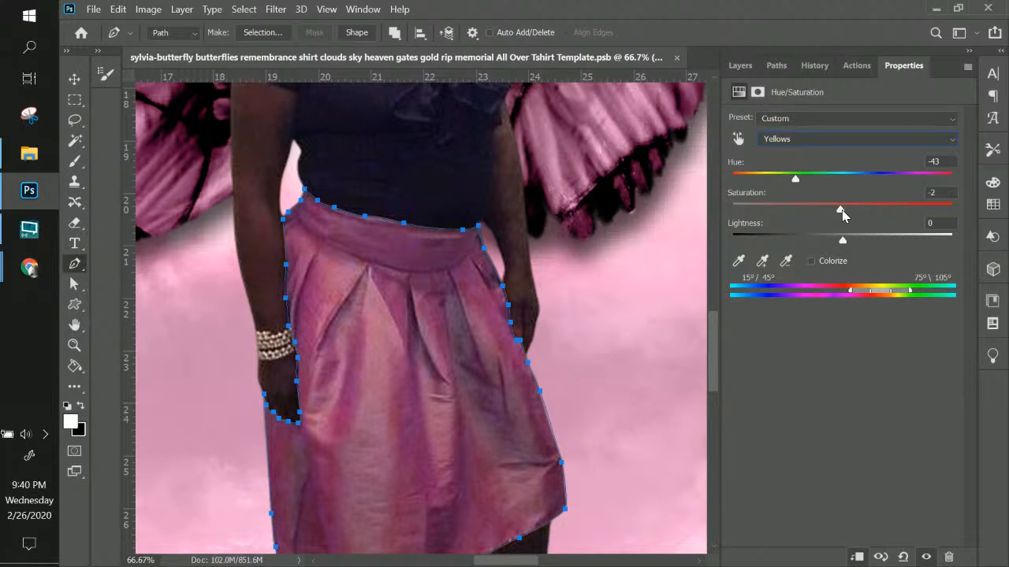
{"action": "left_click_drag", "start_coordinate": [843, 240], "coordinate": [915, 244]}
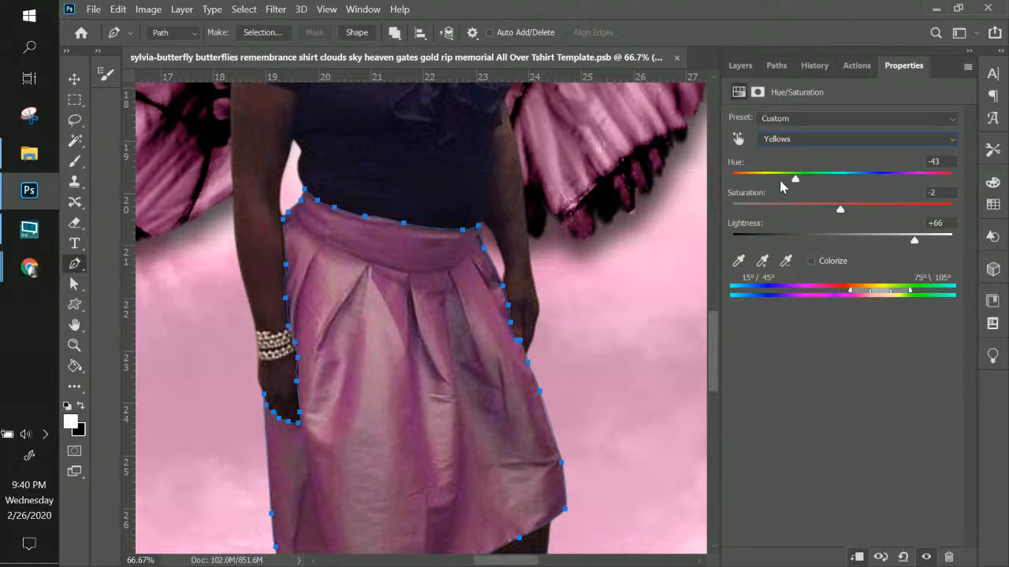
Zoom out and pan to check the whole figure and the document edges
{"action": "key", "text": "ctrl+minus"}
{"action": "key", "text": "ctrl+minus"}
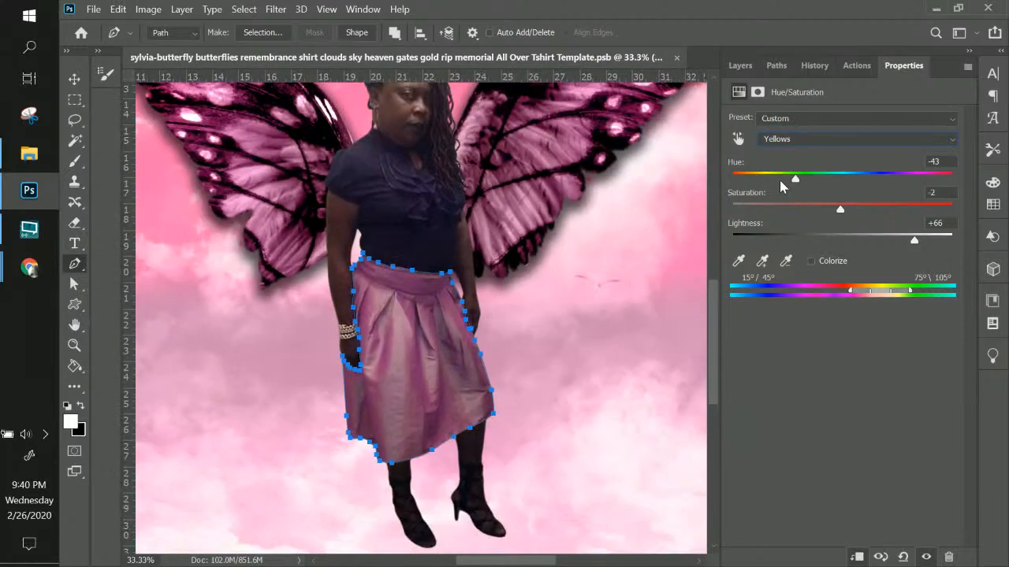
{"action": "key", "text": "ctrl+minus"}
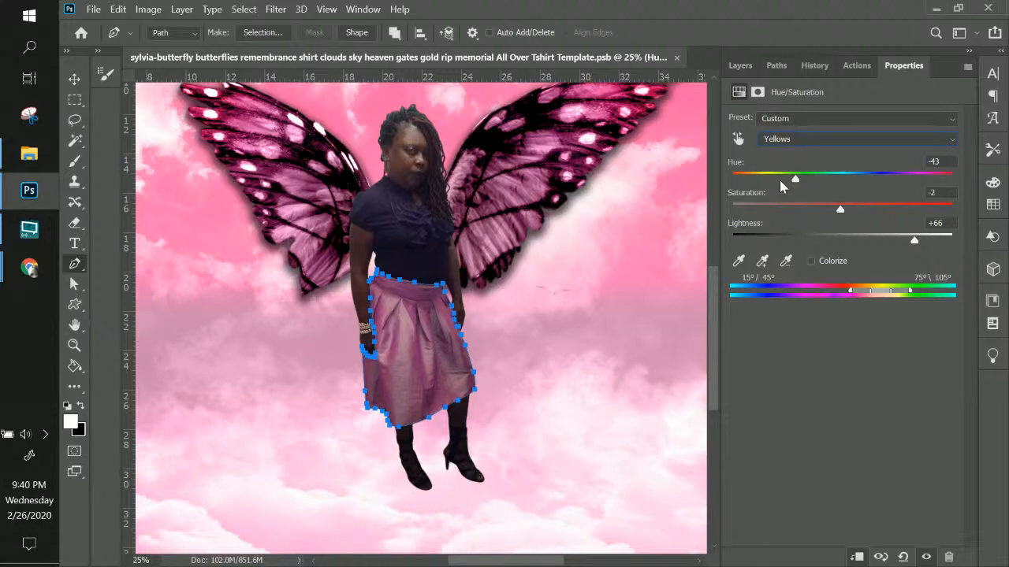
{"action": "key", "text": "ctrl+minus"}
{"action": "key", "text": "ctrl+plus"}
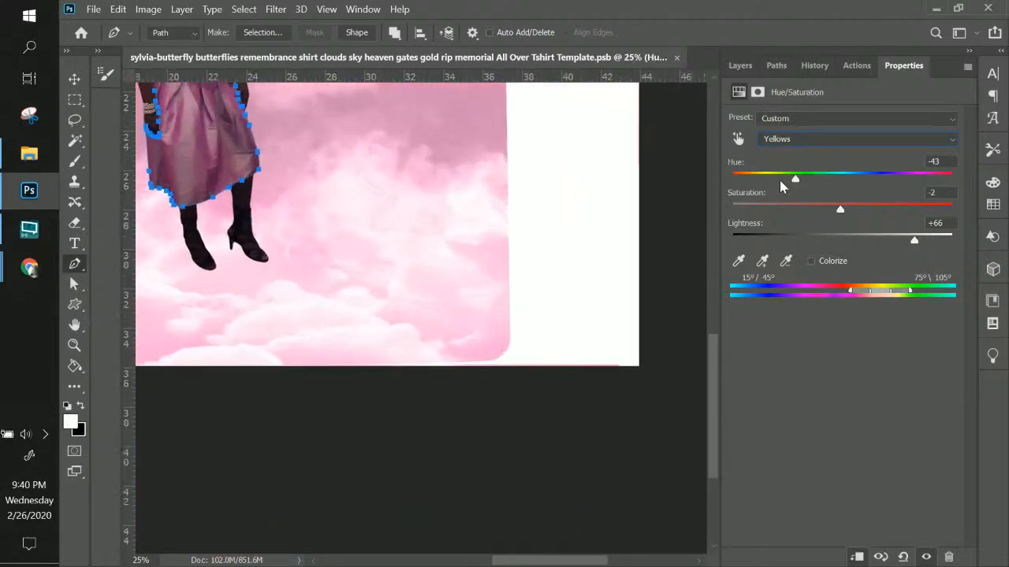
{"action": "left_click_drag", "start_coordinate": [573, 158], "coordinate": [634, 404]}
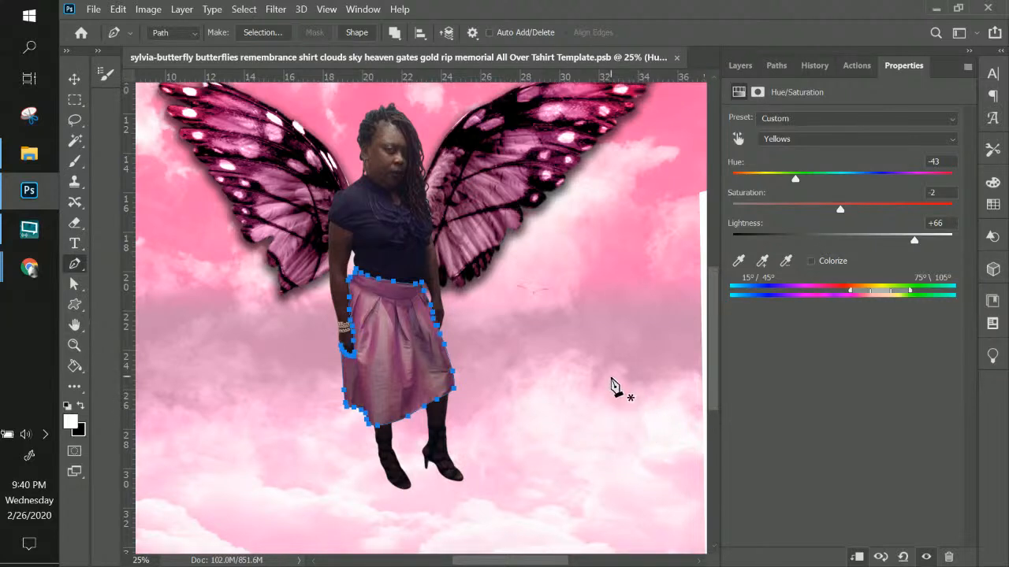
{"action": "scroll", "coordinate": [612, 383], "scroll_direction": "up", "scroll_amount": 2}
{"action": "scroll", "coordinate": [613, 386], "scroll_direction": "up", "scroll_amount": 1}
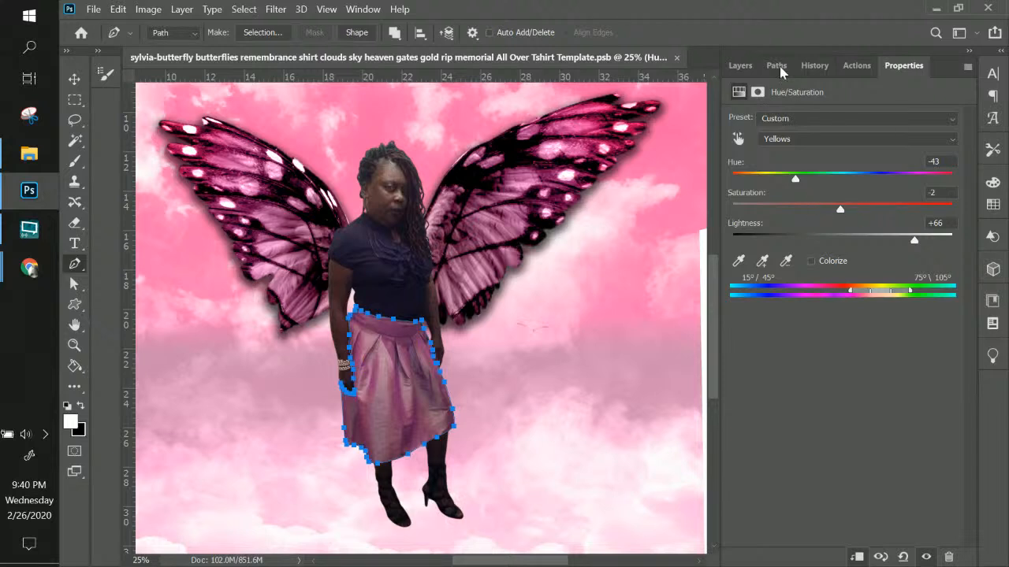
Show the Layers panel and select the Sylvia2-removebg cutout layer
{"action": "left_click", "coordinate": [737, 69]}
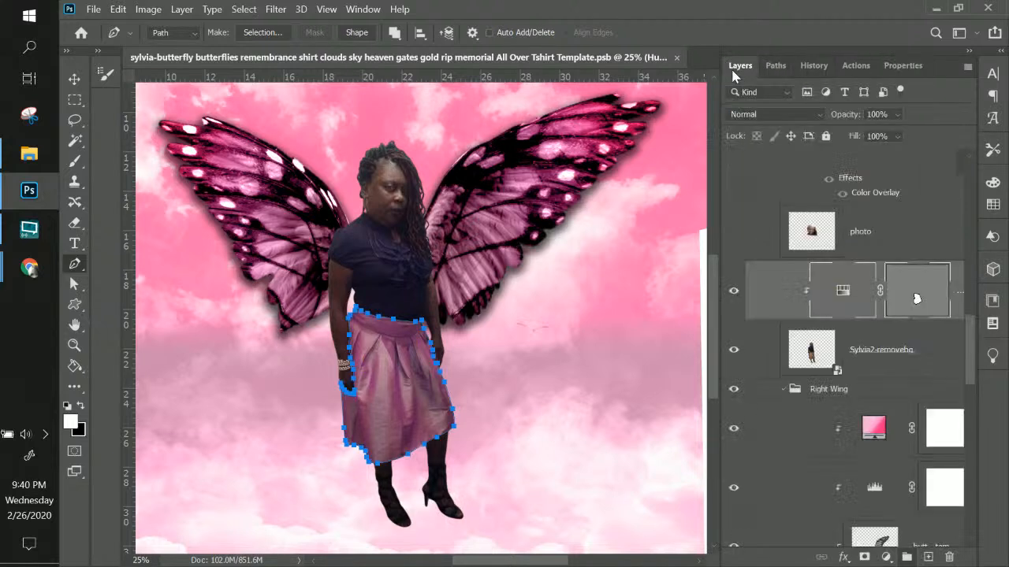
{"action": "left_click", "coordinate": [902, 241]}
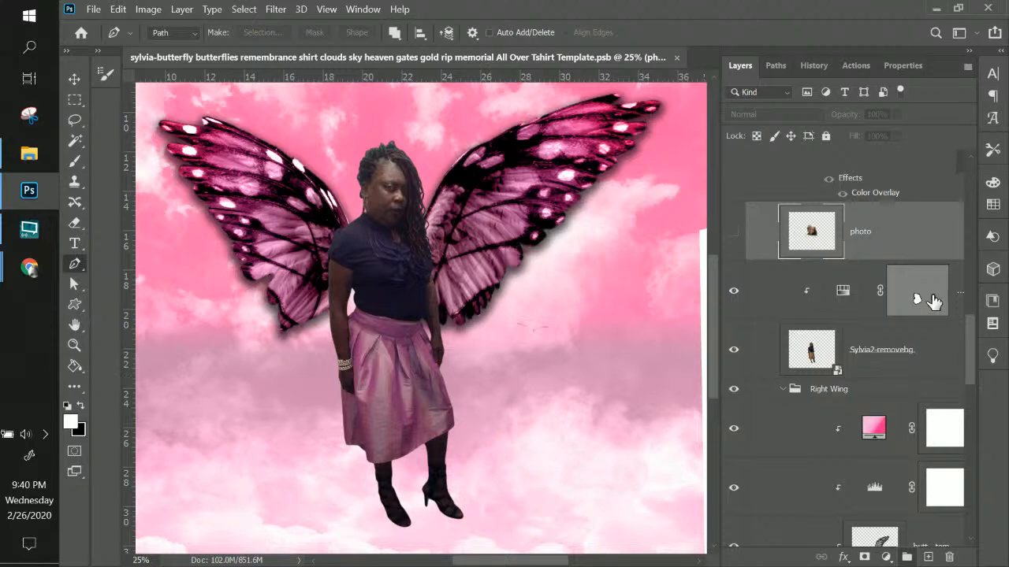
{"action": "key", "text": "ctrl+plus"}
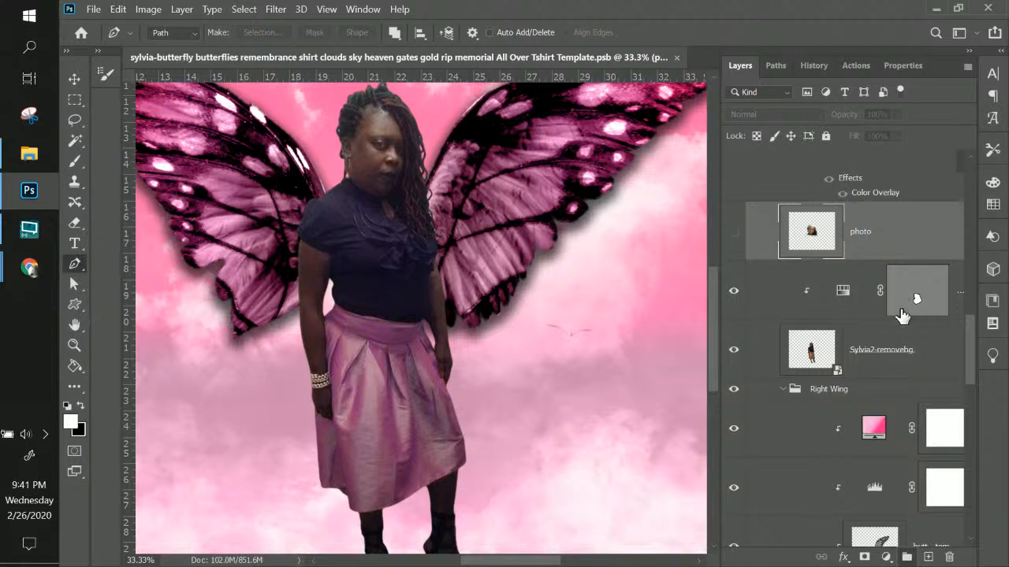
{"action": "left_click", "coordinate": [869, 365]}
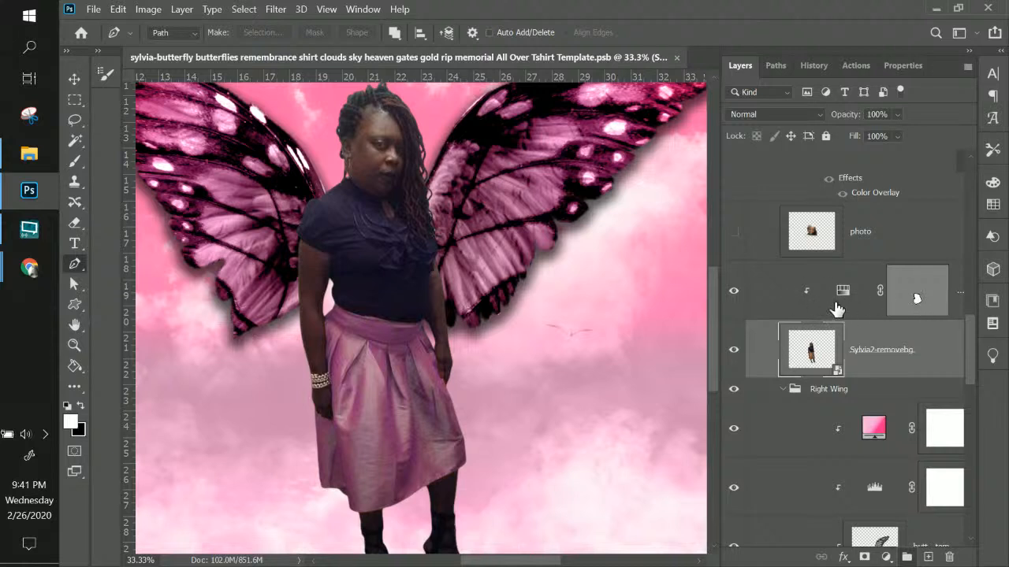
Add a new Levels adjustment layer clipped to the cutout
{"action": "left_click", "coordinate": [178, 10]}
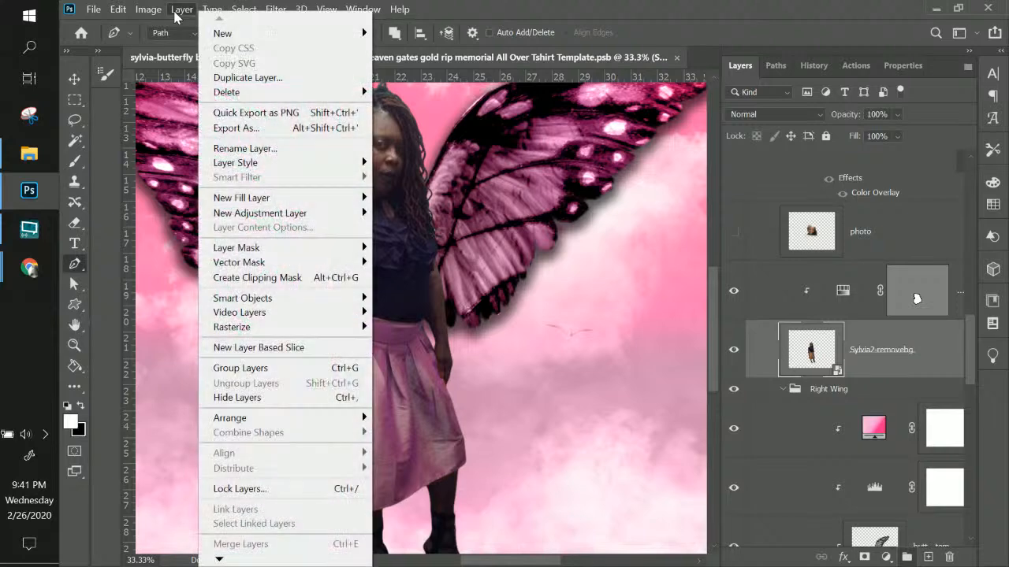
{"action": "mouse_move", "coordinate": [289, 219]}
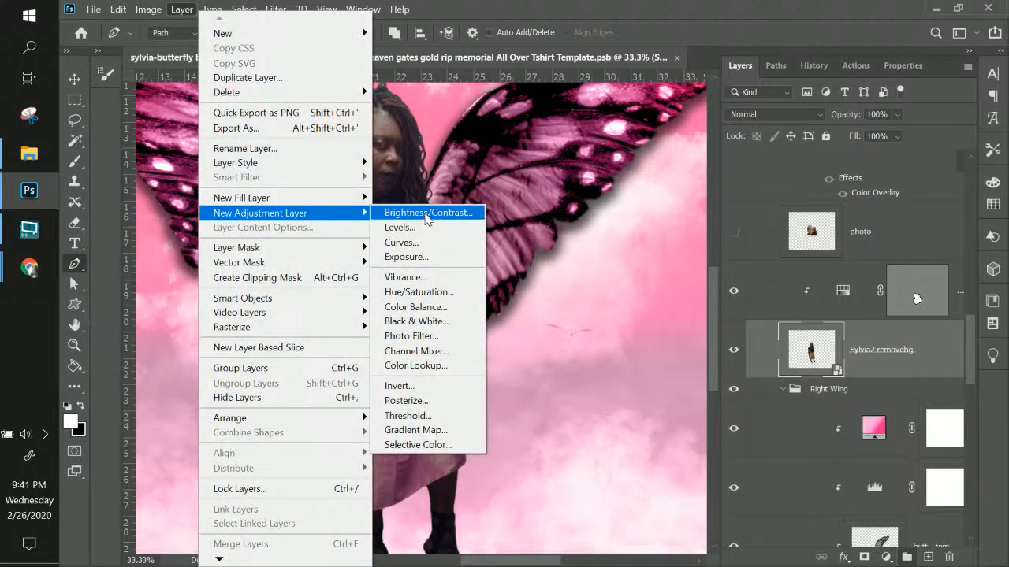
{"action": "left_click", "coordinate": [423, 227]}
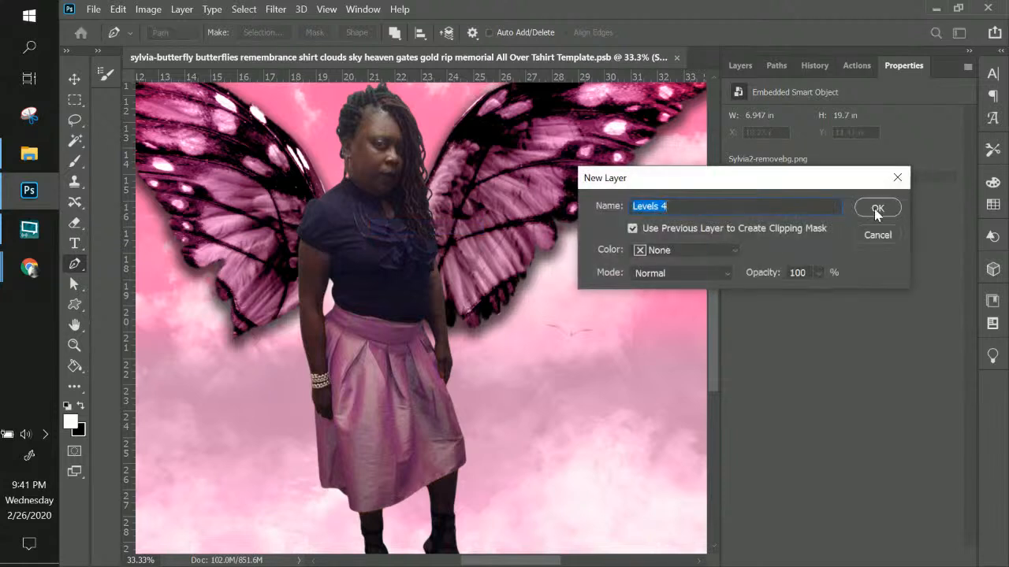
{"action": "left_click", "coordinate": [870, 211]}
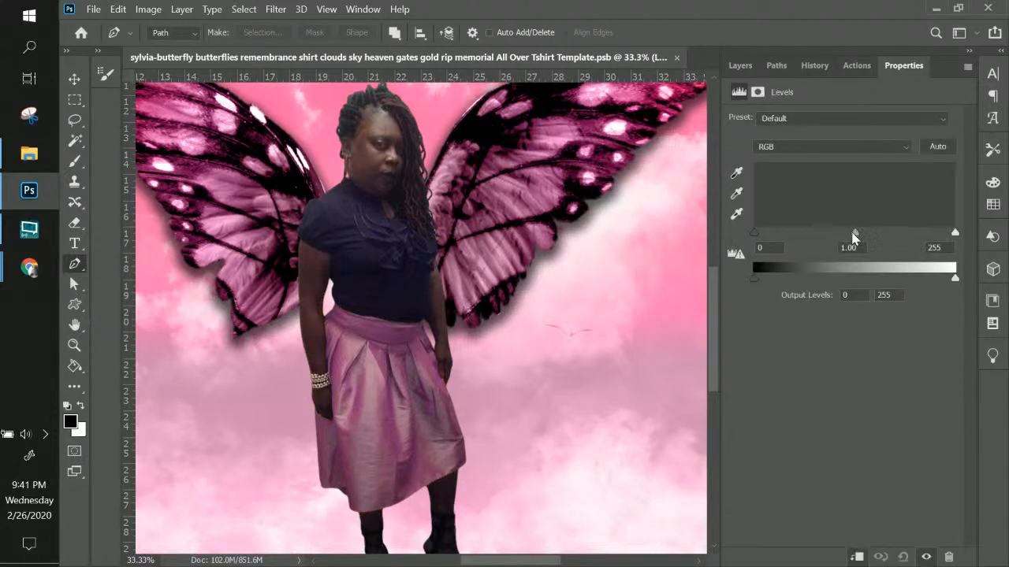
Set the Levels input values to 0, 1.19 and 184 to brighten the cutout
{"action": "mouse_move", "coordinate": [755, 233]}
{"action": "left_mouse_down"}
{"action": "mouse_move", "coordinate": [768, 239]}
{"action": "mouse_move", "coordinate": [754, 234]}
{"action": "left_mouse_up"}
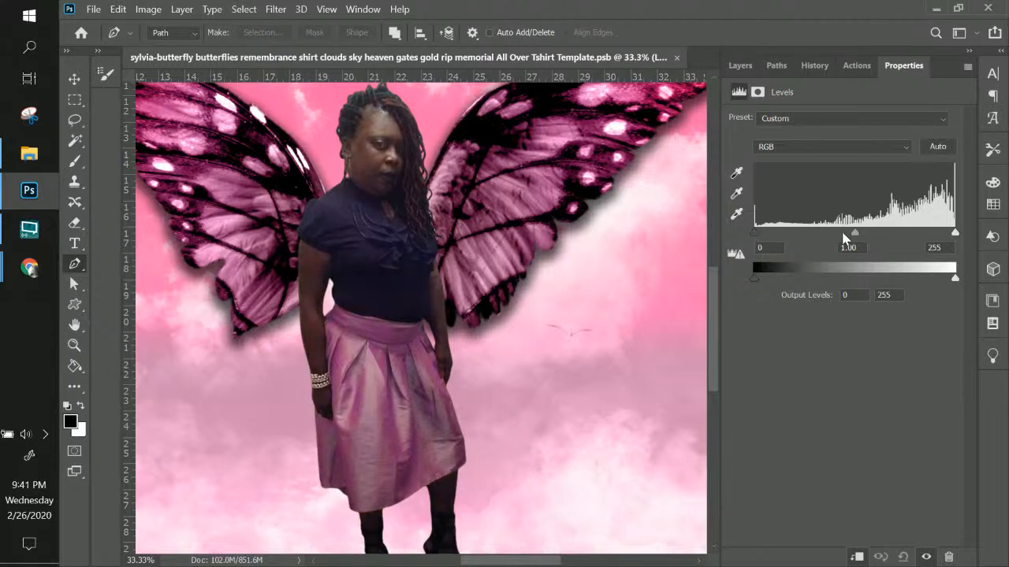
{"action": "left_click_drag", "start_coordinate": [955, 233], "coordinate": [901, 236]}
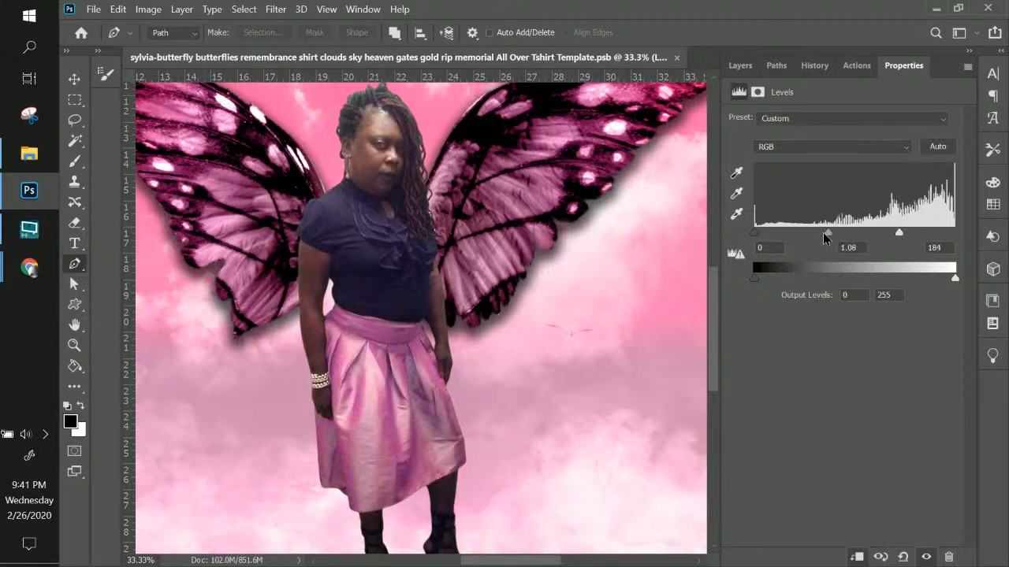
{"action": "left_click_drag", "start_coordinate": [823, 232], "coordinate": [822, 232]}
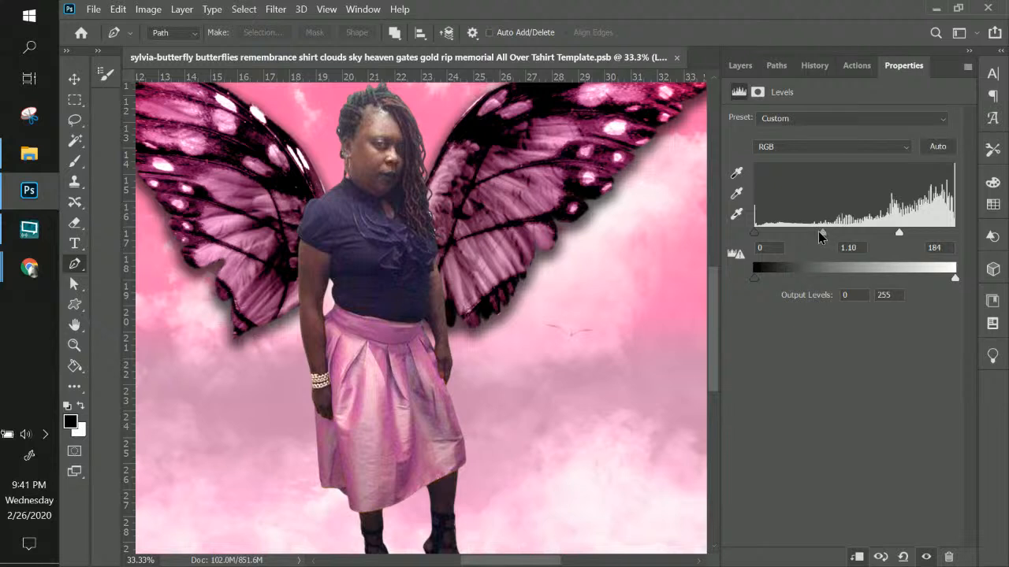
{"action": "left_click_drag", "start_coordinate": [822, 233], "coordinate": [818, 233]}
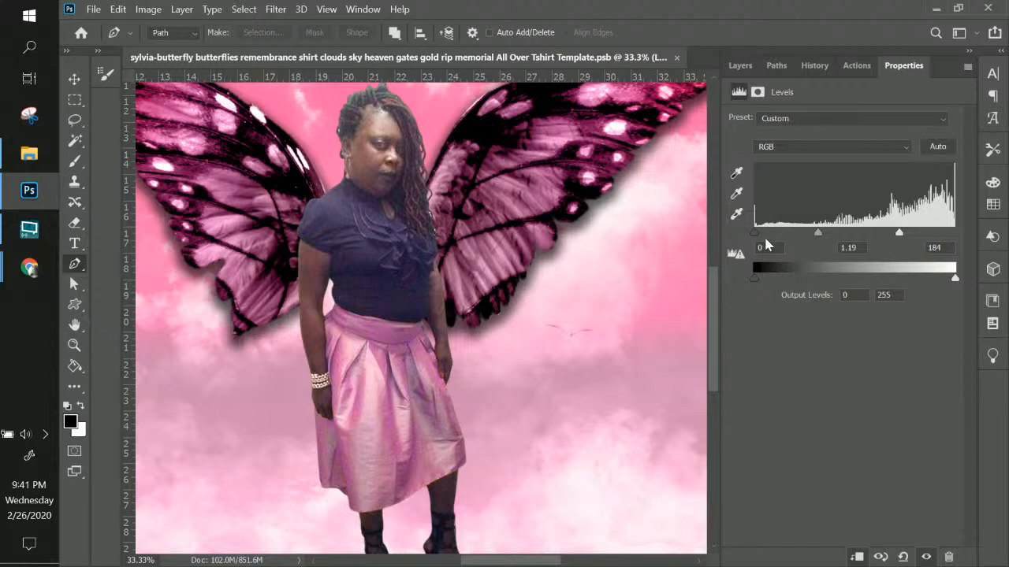
{"action": "mouse_move", "coordinate": [756, 234]}
{"action": "left_mouse_down"}
{"action": "mouse_move", "coordinate": [770, 232]}
{"action": "mouse_move", "coordinate": [746, 234]}
{"action": "left_mouse_up"}
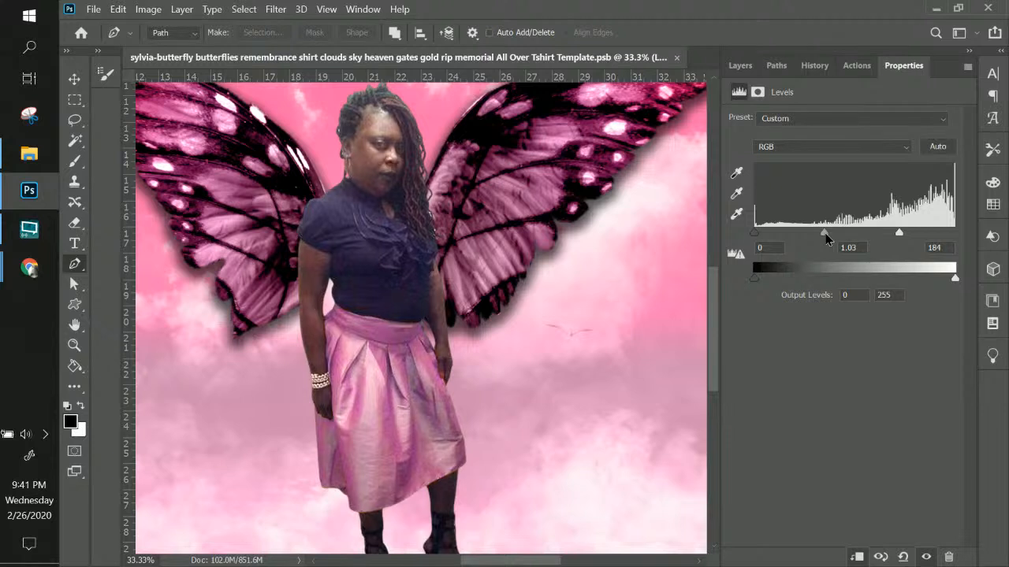
{"action": "left_click_drag", "start_coordinate": [820, 234], "coordinate": [818, 233]}
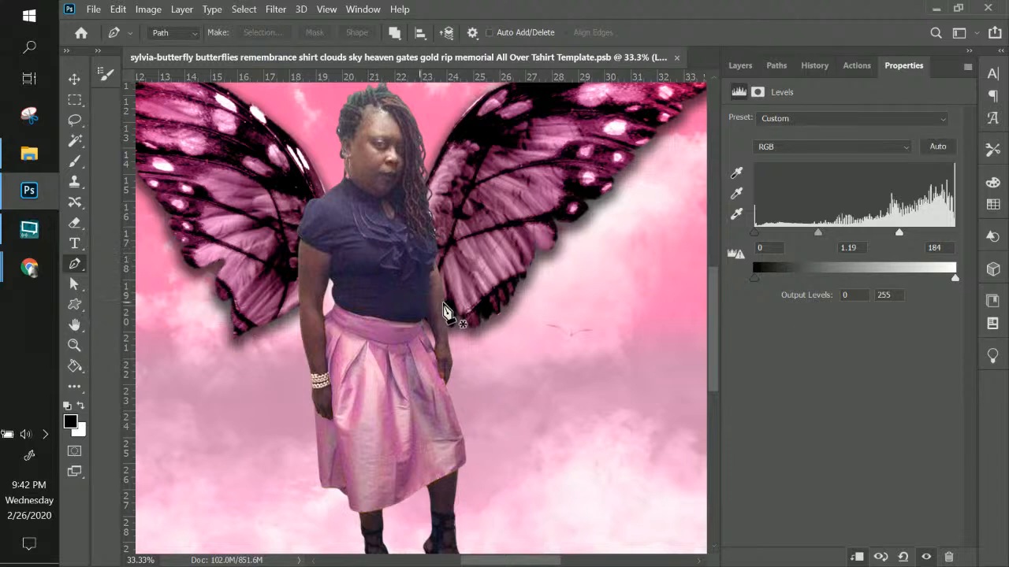
{"action": "left_click", "coordinate": [738, 67]}
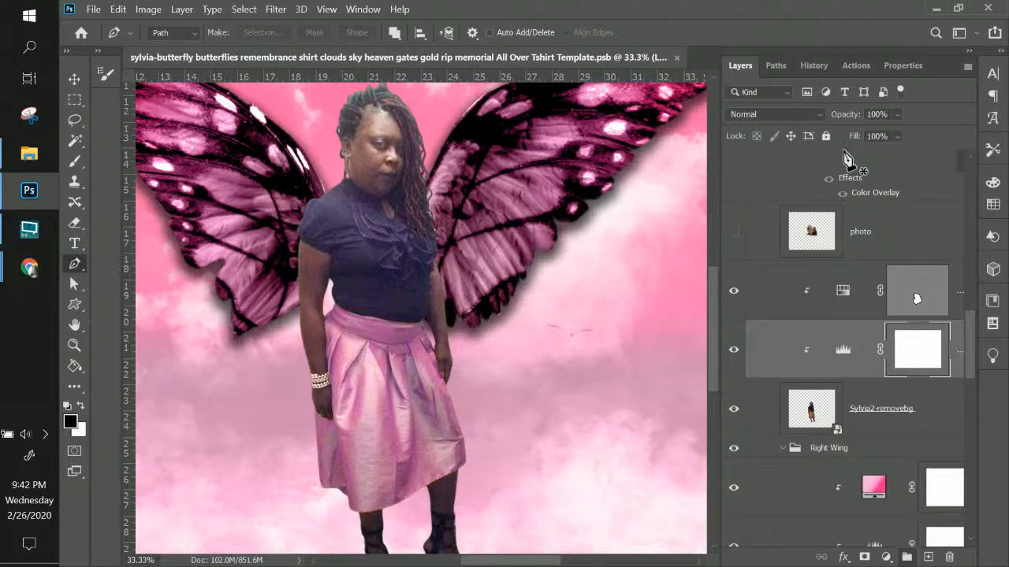
Add a clipped Hue/Saturation adjustment layer to the Sylvia2-removebg cutout
{"action": "left_click", "coordinate": [875, 422]}
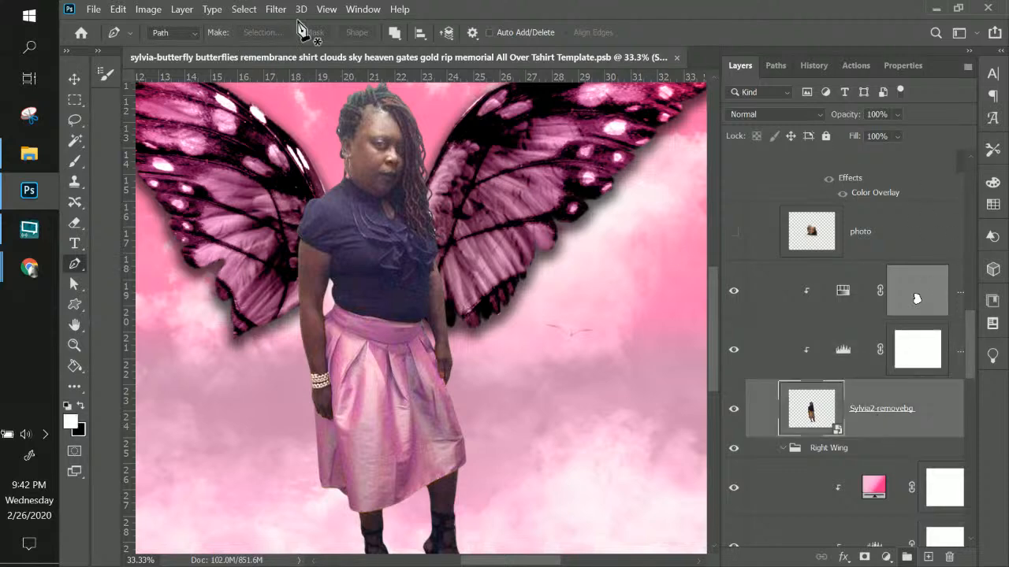
{"action": "left_click", "coordinate": [182, 9]}
{"action": "mouse_move", "coordinate": [293, 222]}
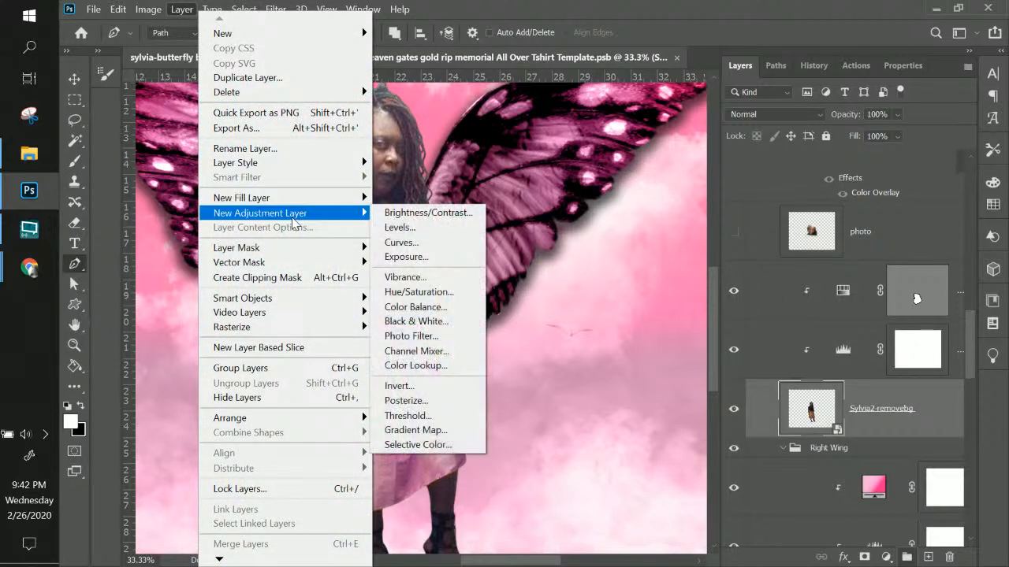
{"action": "left_click", "coordinate": [422, 292]}
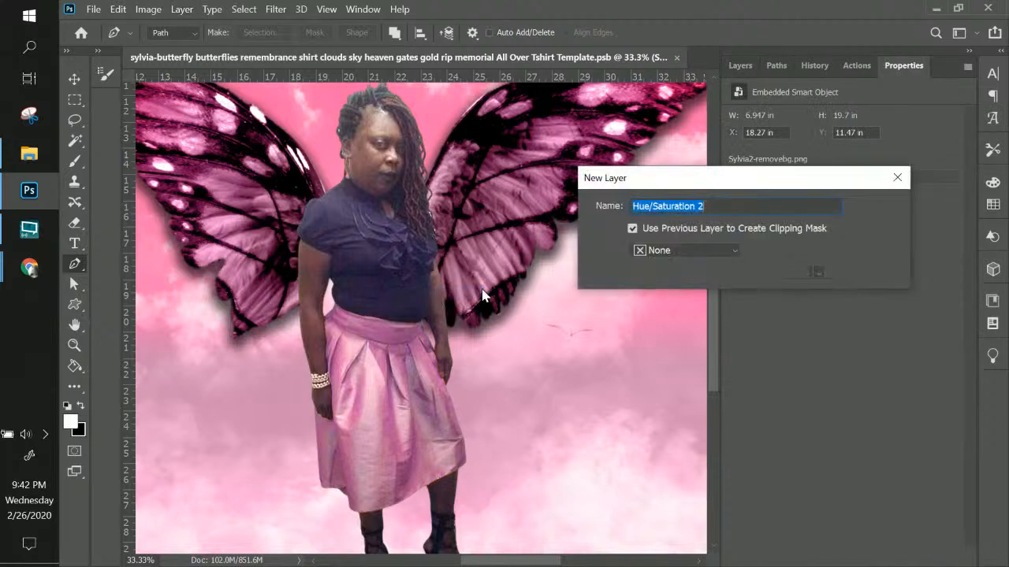
{"action": "left_click", "coordinate": [877, 209]}
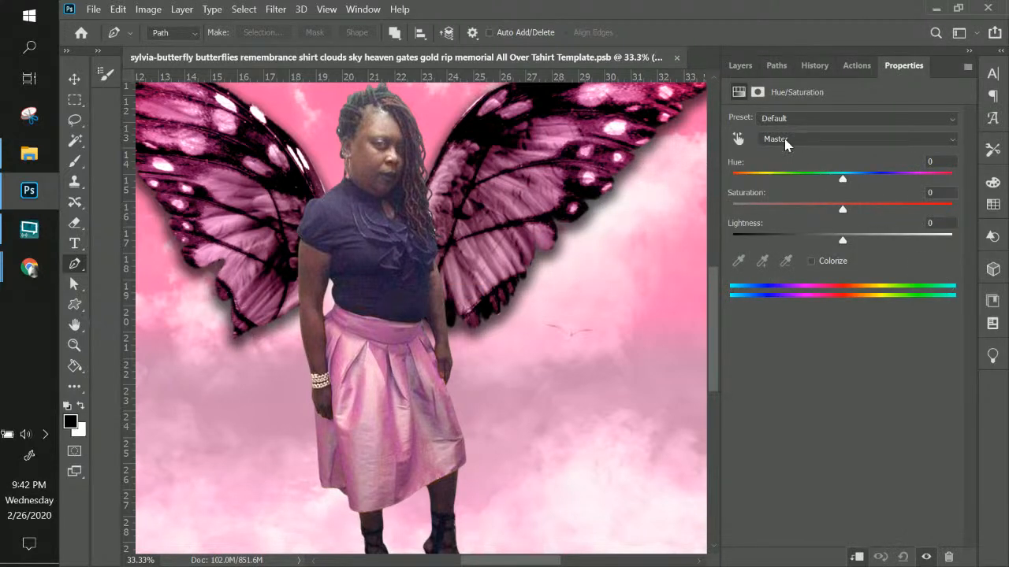
Set the Blues range to Saturation -100 and Lightness -91 to blacken the top
{"action": "left_click", "coordinate": [784, 138]}
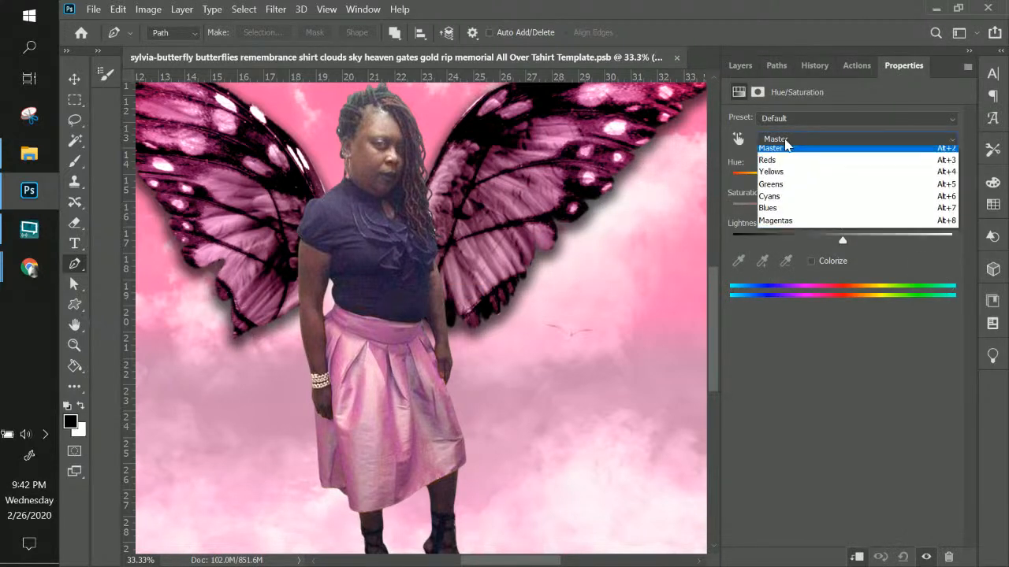
{"action": "left_click", "coordinate": [769, 212]}
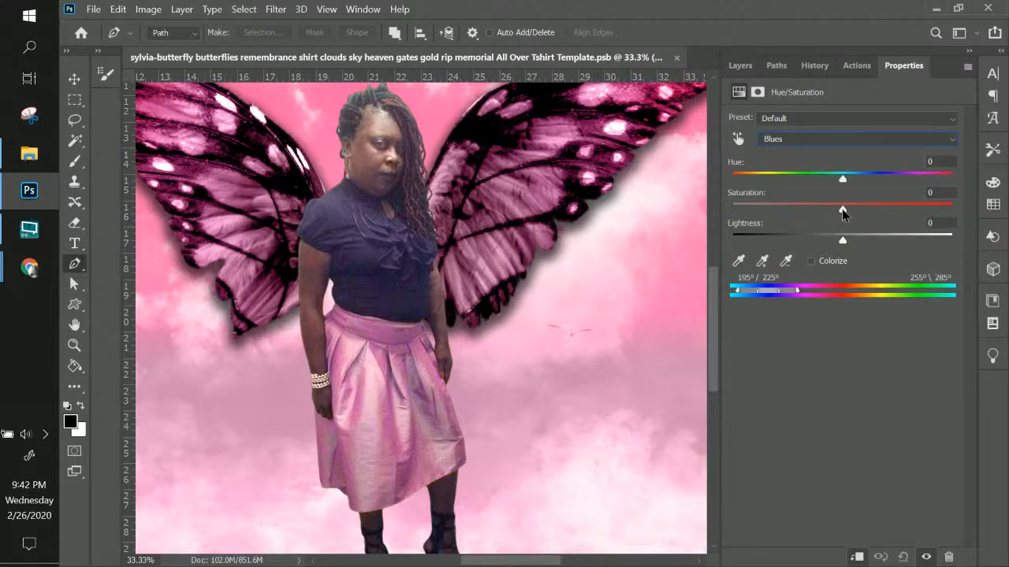
{"action": "left_click_drag", "start_coordinate": [842, 211], "coordinate": [927, 214]}
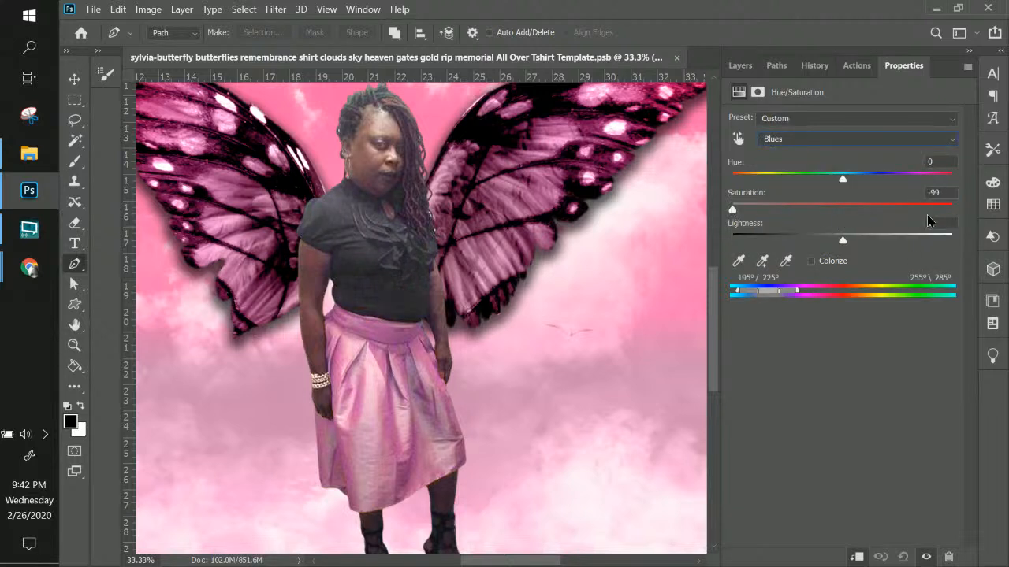
{"action": "left_click_drag", "start_coordinate": [788, 212], "coordinate": [729, 207]}
{"action": "left_click_drag", "start_coordinate": [847, 240], "coordinate": [744, 241]}
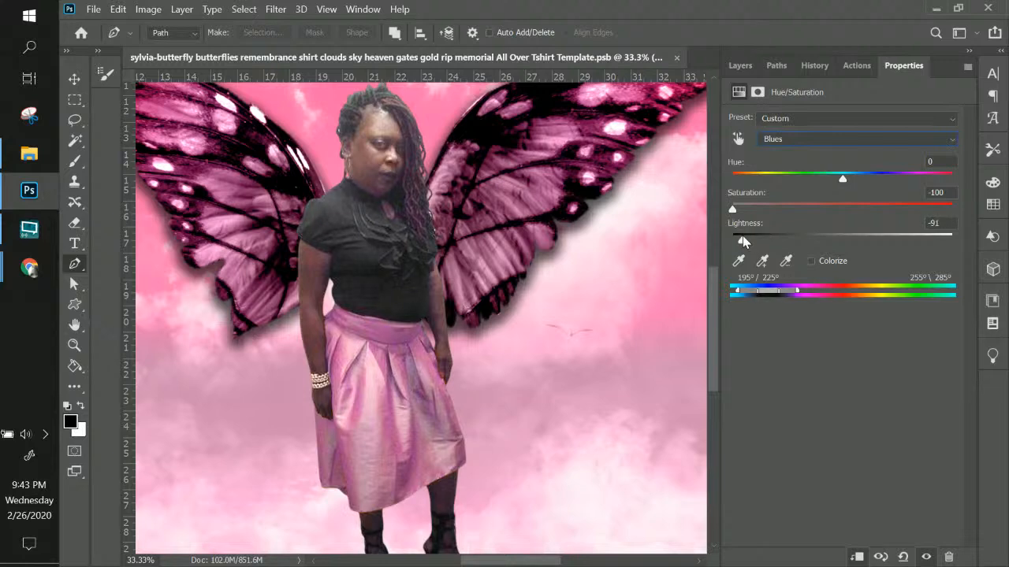
Zoom out to the whole shirt and scroll the Layers panel to the top
{"action": "key", "text": "ctrl+minus"}
{"action": "key", "text": "ctrl+minus"}
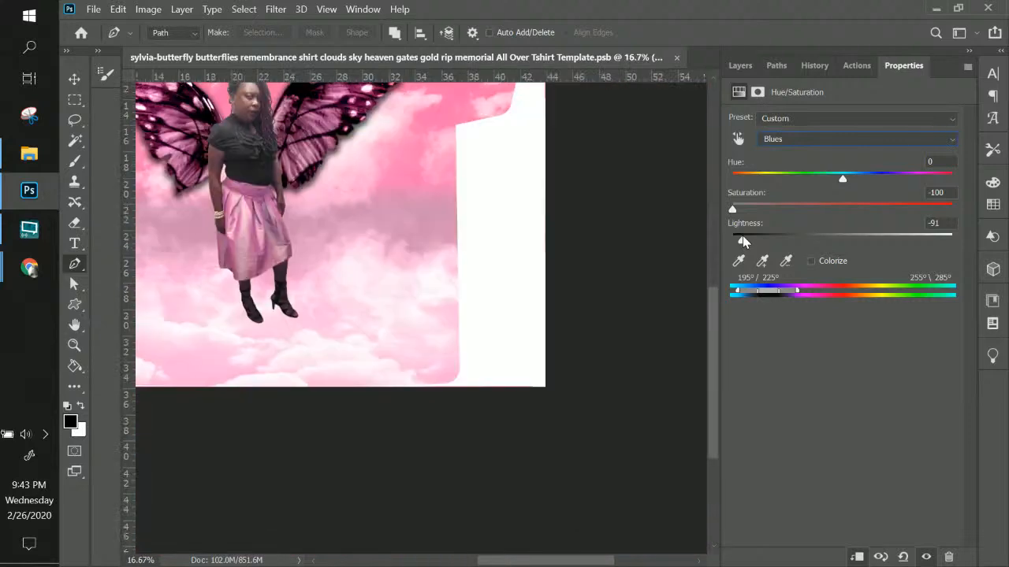
{"action": "left_click_drag", "start_coordinate": [552, 270], "coordinate": [598, 407]}
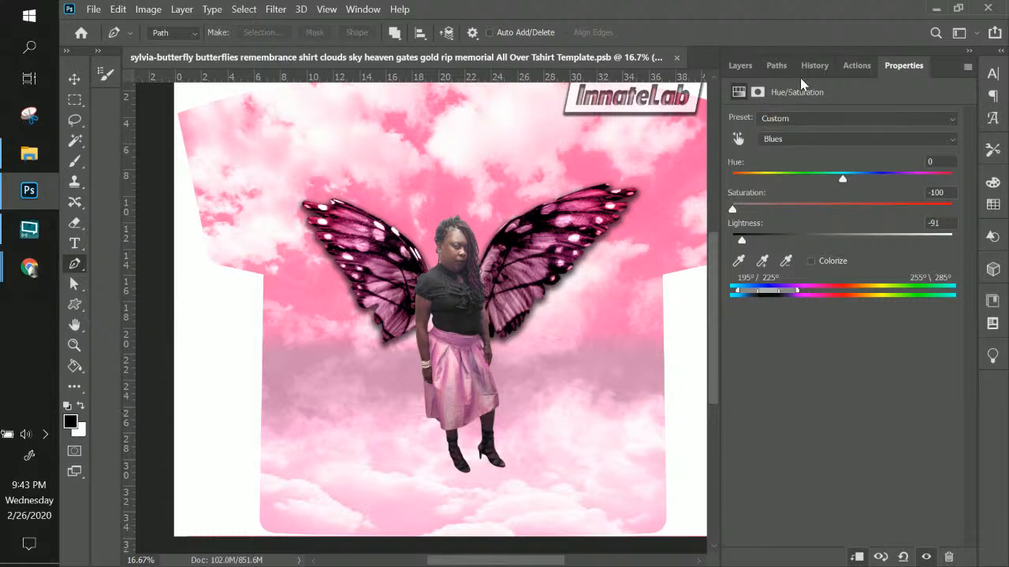
{"action": "left_click", "coordinate": [737, 65]}
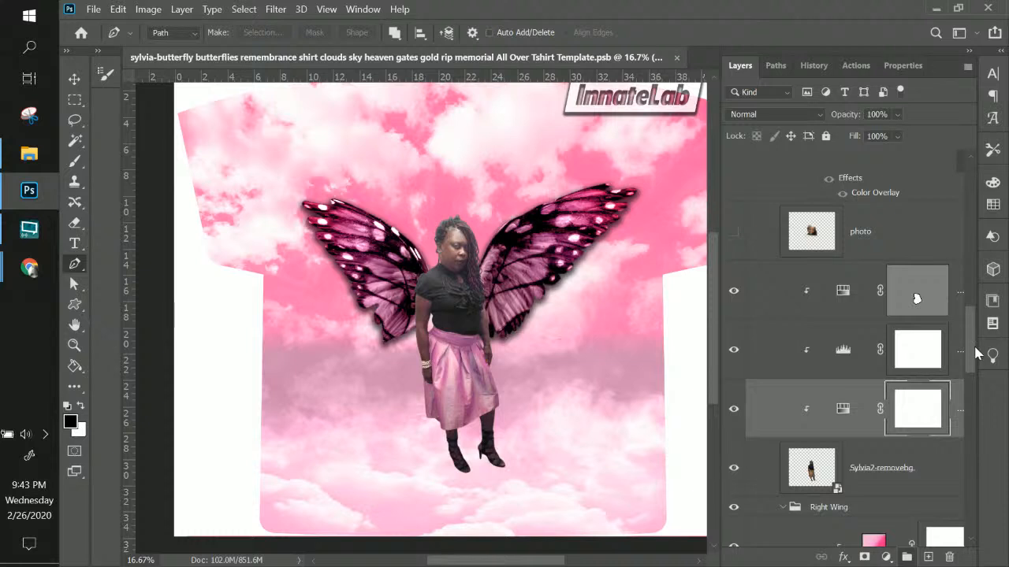
{"action": "left_click_drag", "start_coordinate": [977, 356], "coordinate": [977, 170]}
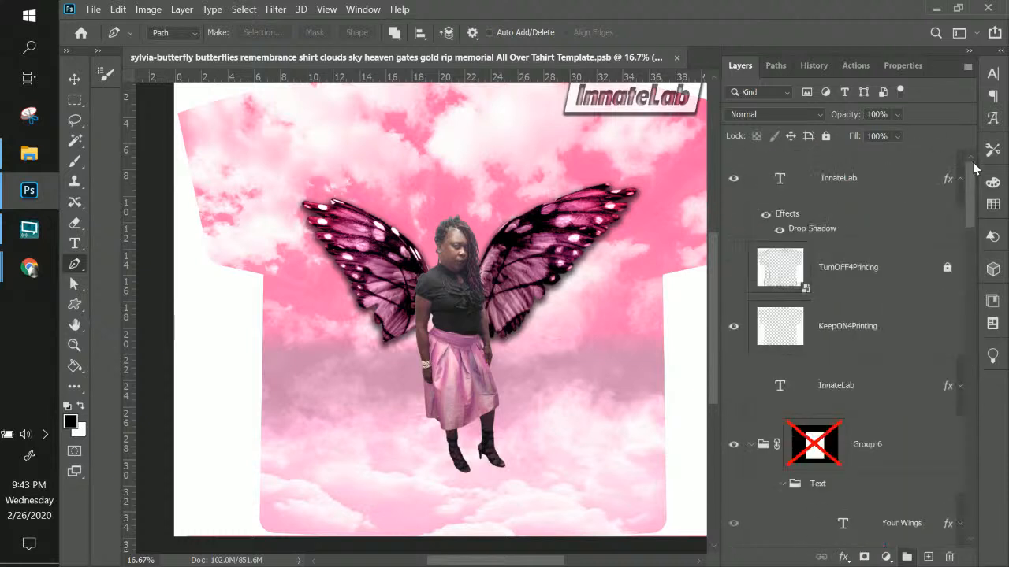
Toggle the KeepON4Printing layer off and on to compare, leaving it visible
{"action": "left_click", "coordinate": [735, 330]}
{"action": "left_click", "coordinate": [735, 331]}
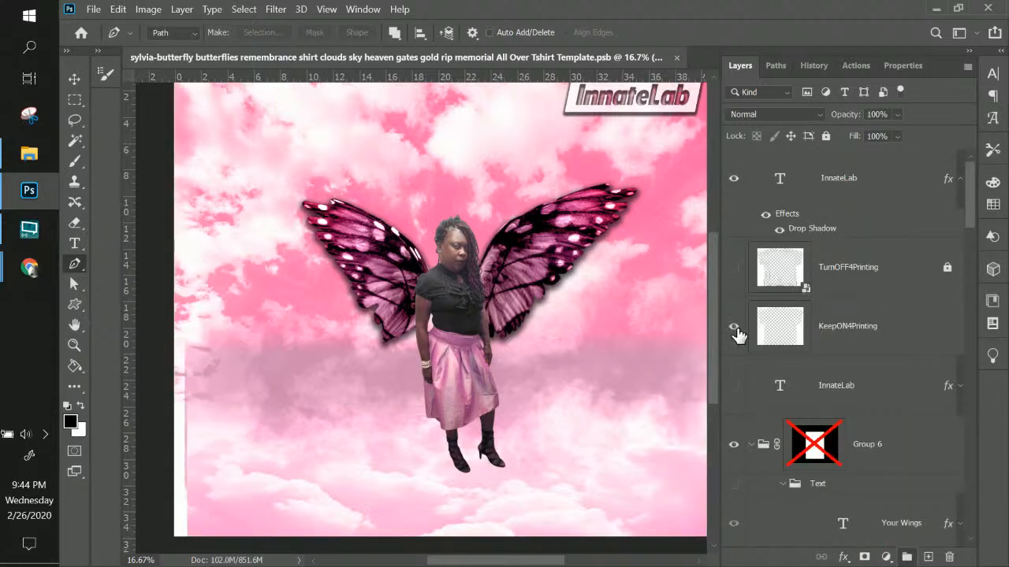
{"action": "left_click", "coordinate": [736, 329]}
{"action": "left_click", "coordinate": [735, 330]}
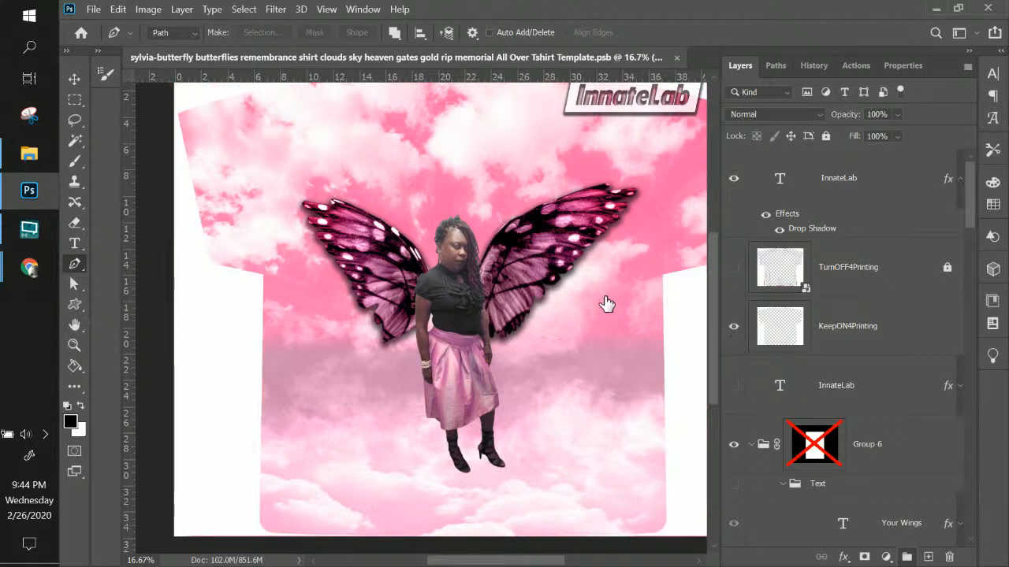
{"action": "scroll", "coordinate": [603, 298], "scroll_direction": "up", "scroll_amount": 2}
{"action": "scroll", "coordinate": [599, 298], "scroll_direction": "down", "scroll_amount": 1}
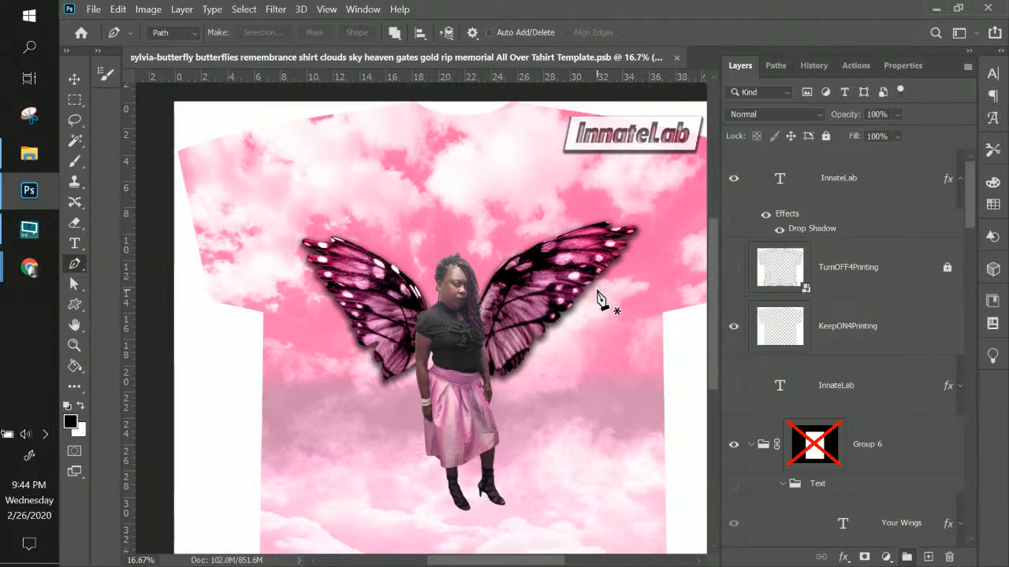
{"action": "left_click", "coordinate": [735, 331]}
{"action": "left_click", "coordinate": [734, 330]}
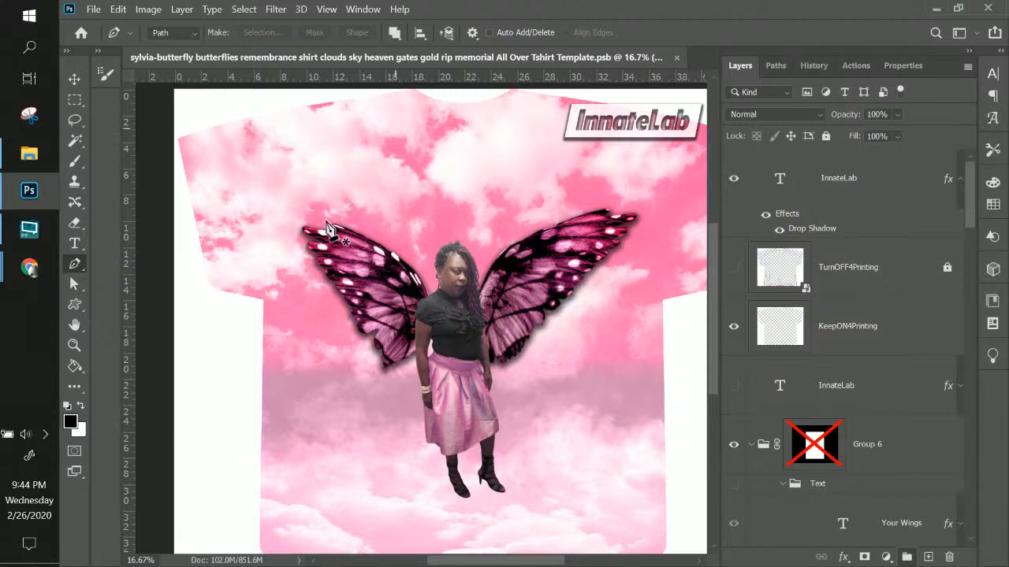
{"action": "scroll", "coordinate": [858, 379], "scroll_direction": "down", "scroll_amount": 5}
{"action": "scroll", "coordinate": [858, 380], "scroll_direction": "down", "scroll_amount": 6}
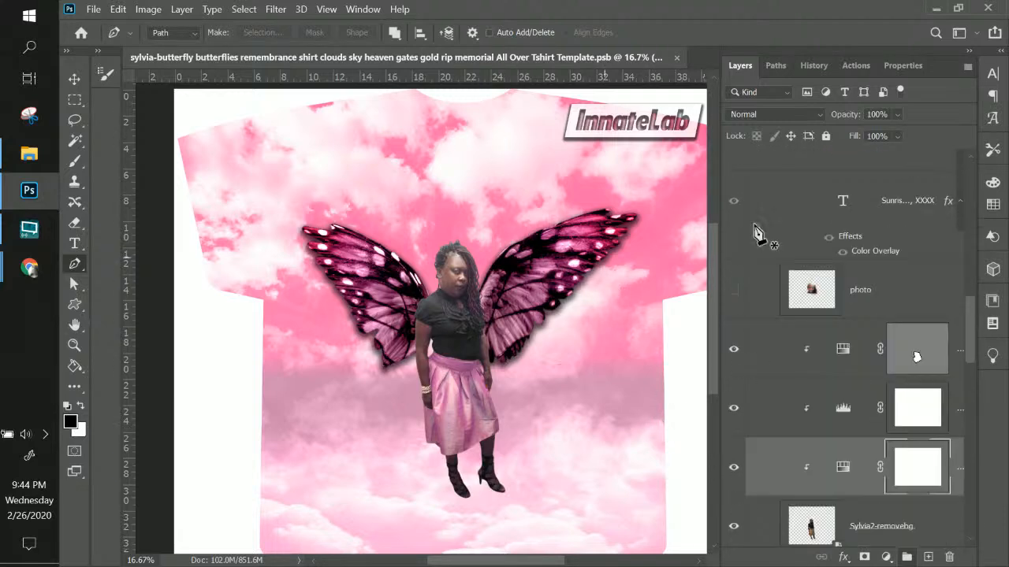
{"action": "left_click", "coordinate": [733, 290]}
{"action": "scroll", "coordinate": [917, 339], "scroll_direction": "down", "scroll_amount": 8}
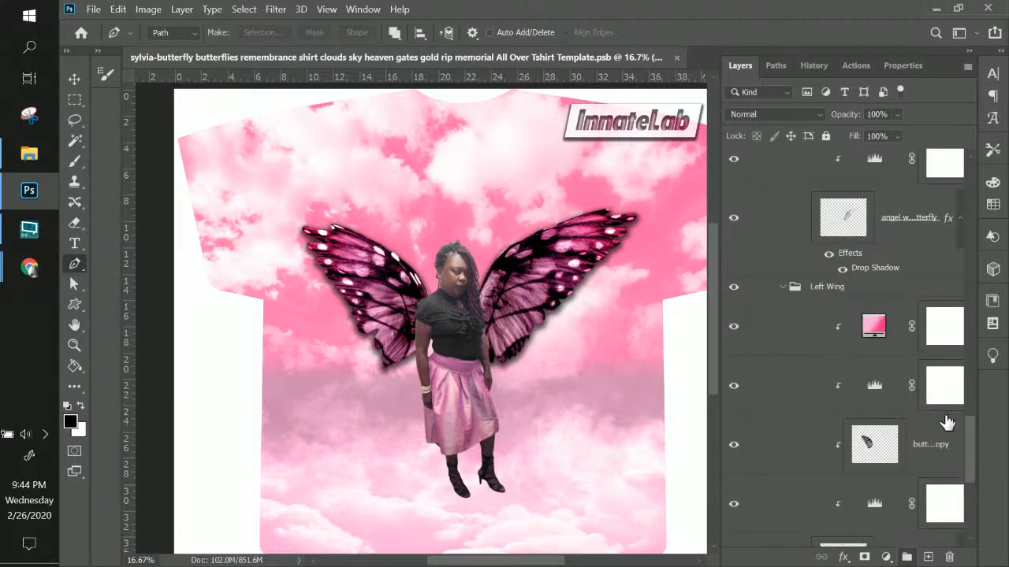
{"action": "scroll", "coordinate": [938, 416], "scroll_direction": "down", "scroll_amount": 5}
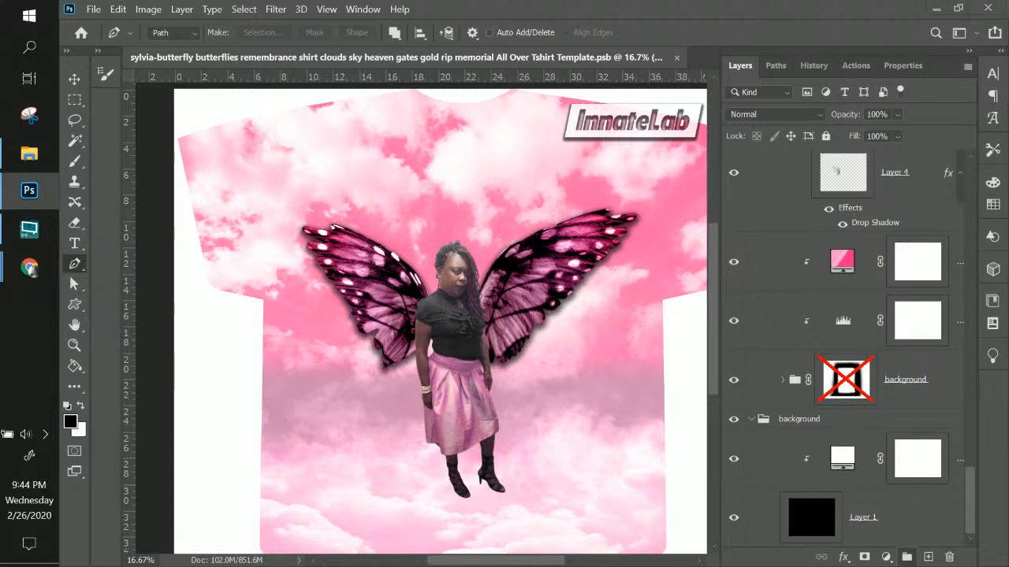
{"action": "key", "text": "alt+Tab"}
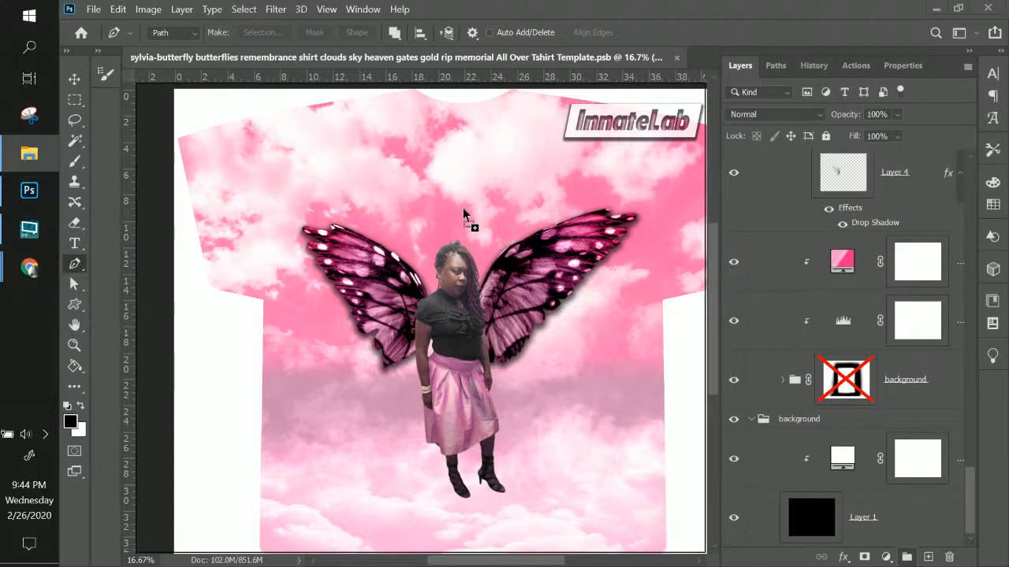
{"action": "key", "text": "alt+Tab"}
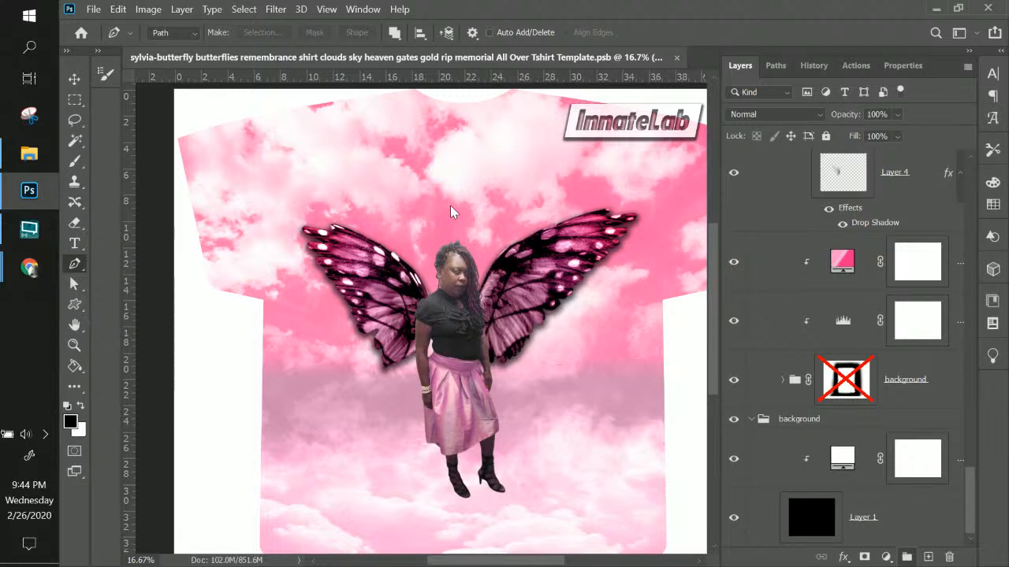
{"action": "key", "text": "ctrl+v"}
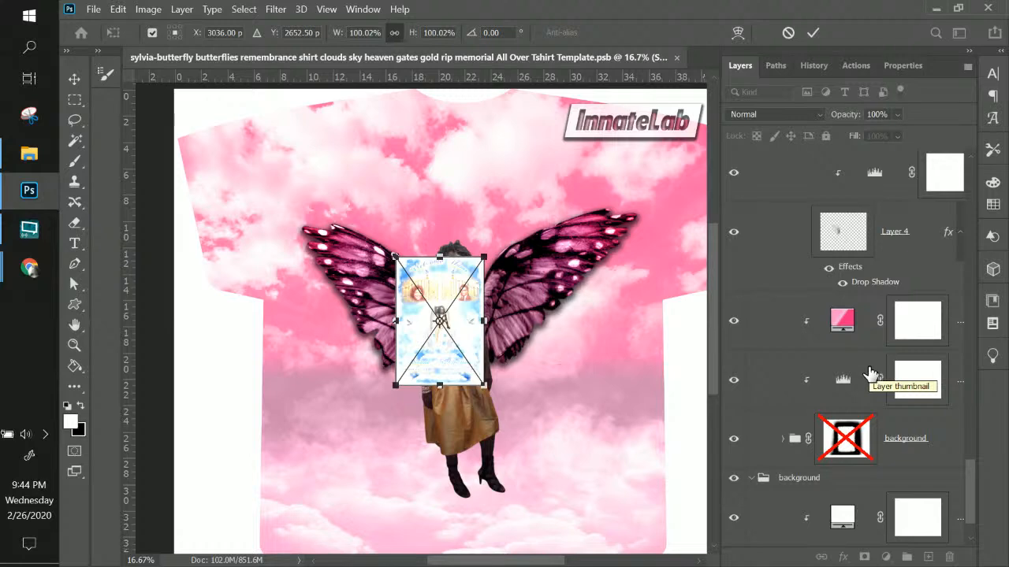
{"action": "key", "text": "Escape"}
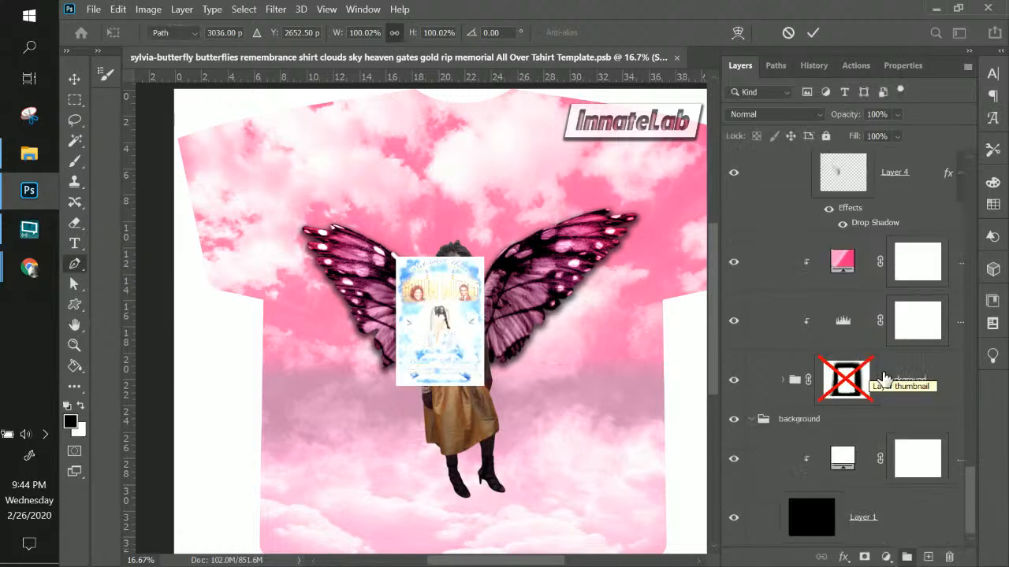
{"action": "scroll", "coordinate": [878, 219], "scroll_direction": "up", "scroll_amount": 6}
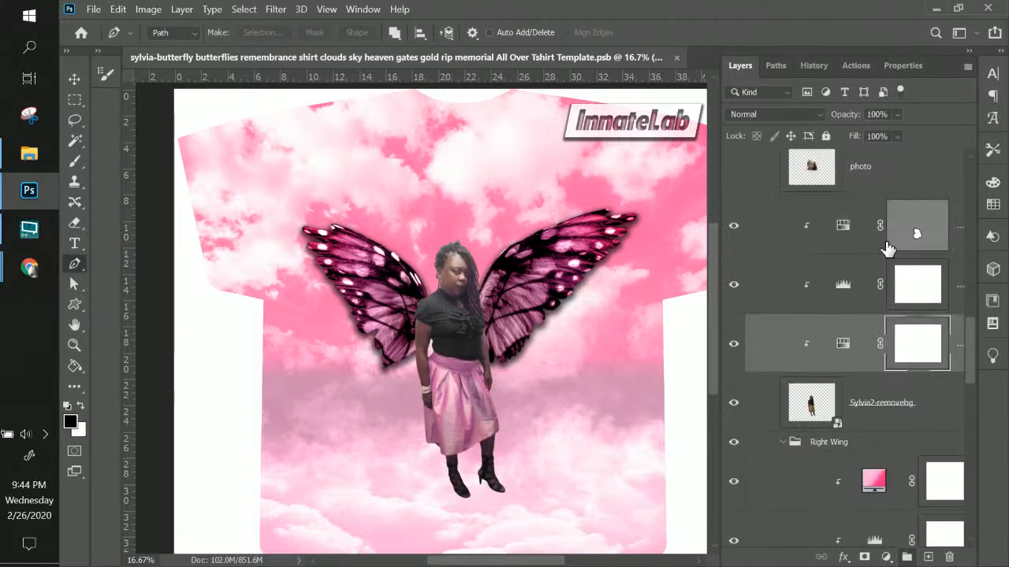
{"action": "scroll", "coordinate": [875, 211], "scroll_direction": "up", "scroll_amount": 1}
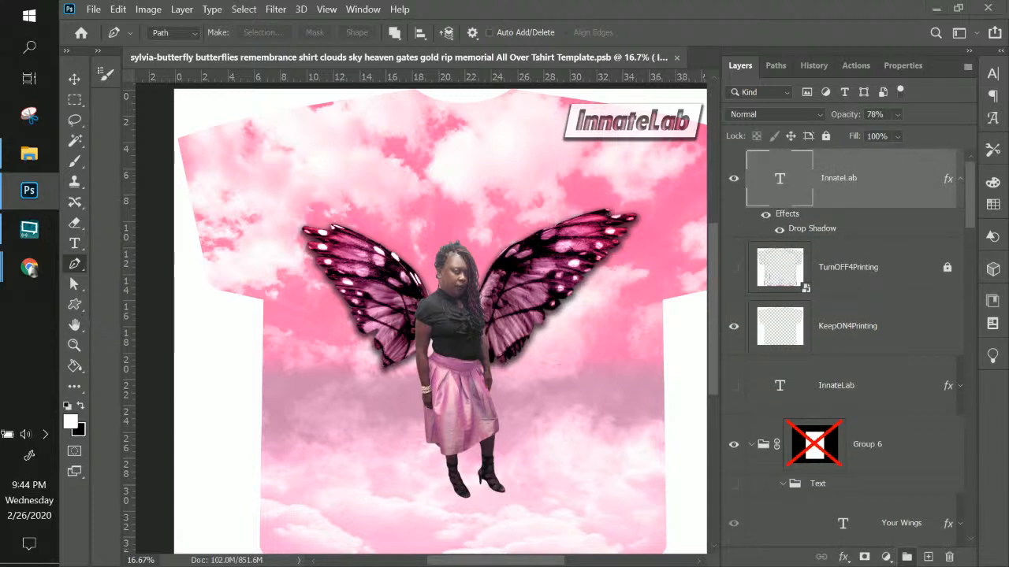
Scale the Sylvia5 memorial image to about 317%, centre it, and move it below KeepON4Printing
{"action": "key", "text": "ctrl+t"}
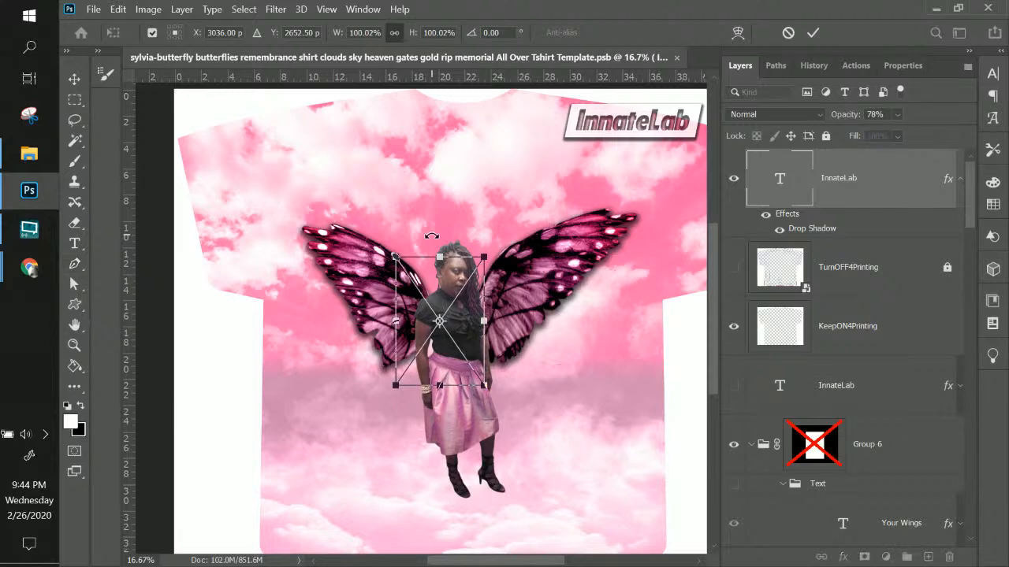
{"action": "left_click_drag", "start_coordinate": [483, 257], "coordinate": [618, 85]}
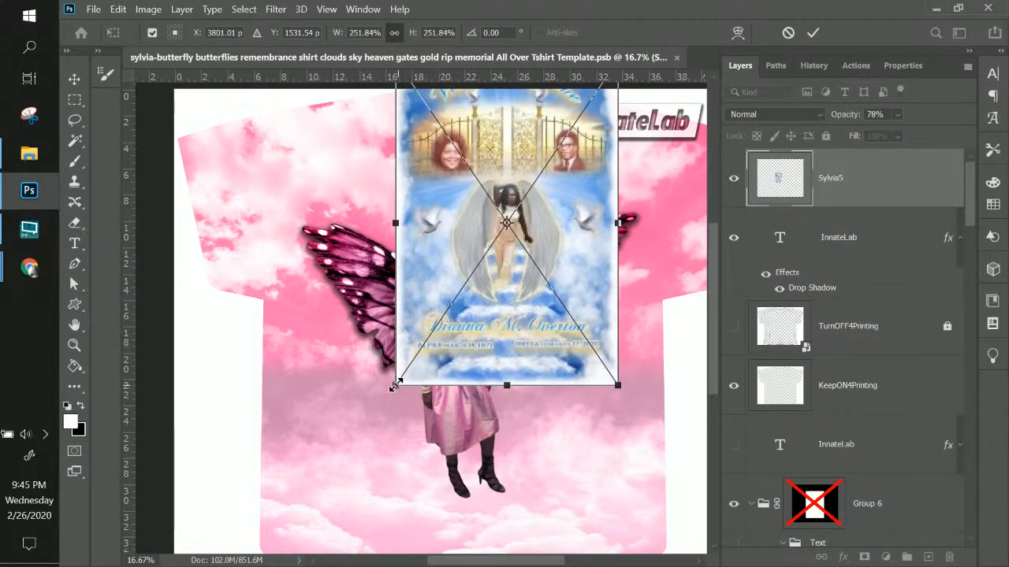
{"action": "left_click_drag", "start_coordinate": [402, 387], "coordinate": [313, 541]}
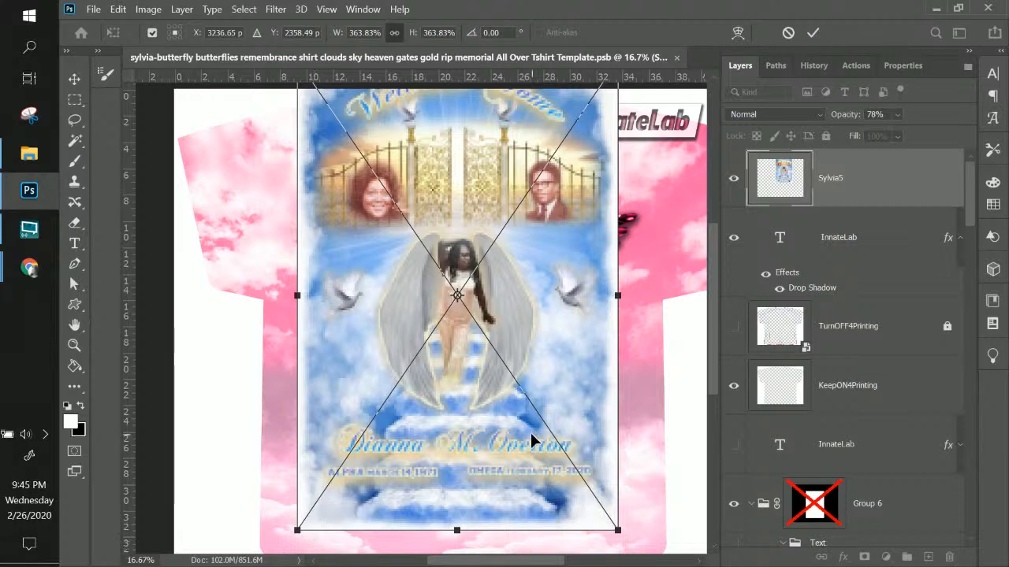
{"action": "scroll", "coordinate": [530, 433], "scroll_direction": "down", "scroll_amount": 3}
{"action": "left_click_drag", "start_coordinate": [512, 398], "coordinate": [527, 444]}
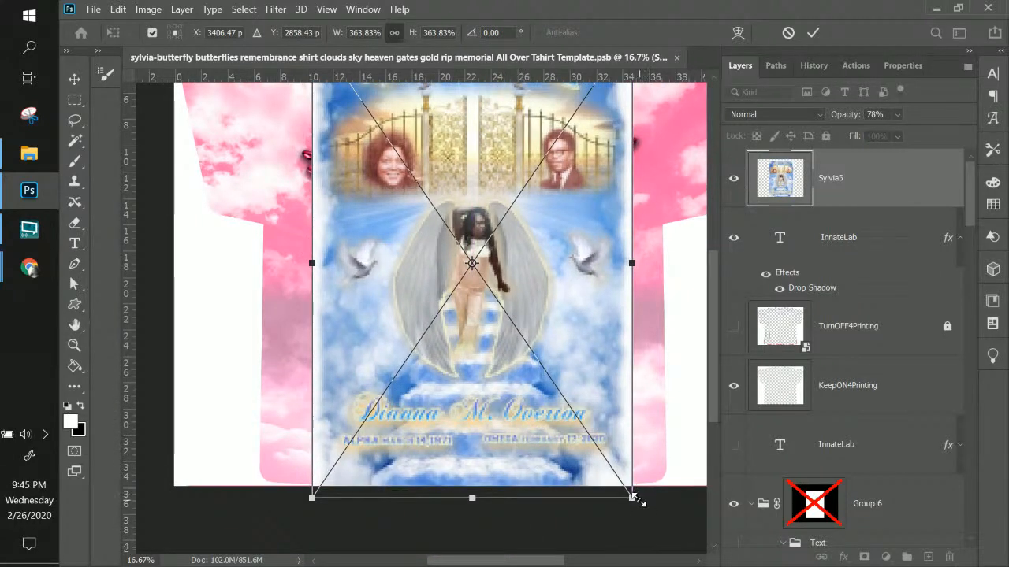
{"action": "left_click_drag", "start_coordinate": [633, 497], "coordinate": [591, 438]}
{"action": "scroll", "coordinate": [573, 323], "scroll_direction": "up", "scroll_amount": 4}
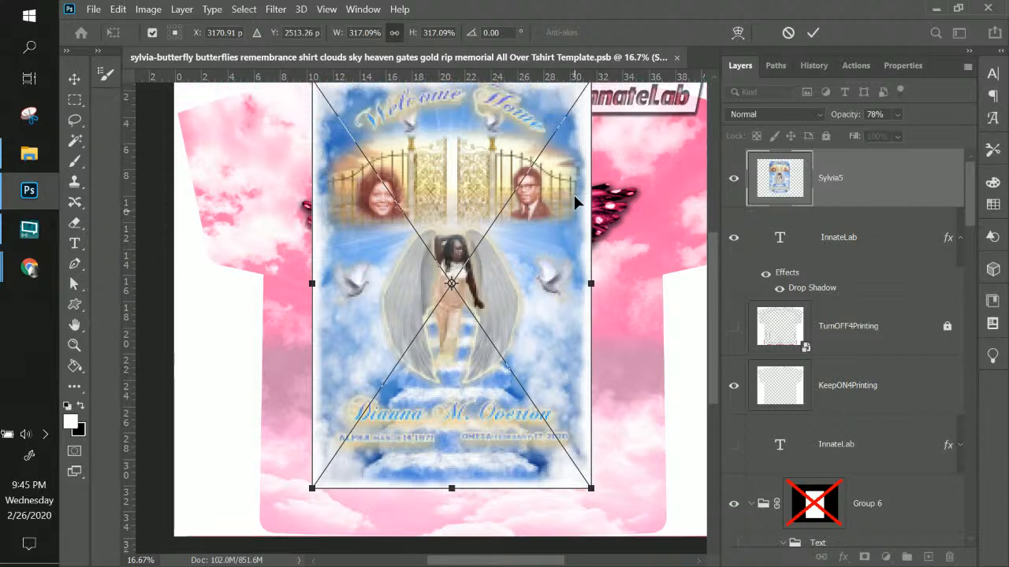
{"action": "left_click_drag", "start_coordinate": [552, 240], "coordinate": [570, 268]}
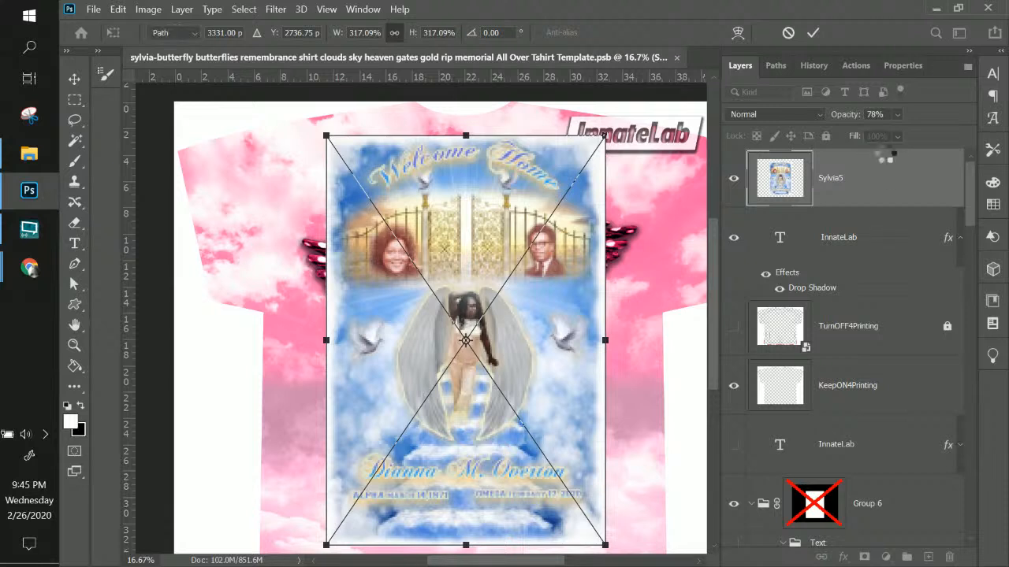
{"action": "key", "text": "Return"}
{"action": "left_click_drag", "start_coordinate": [889, 185], "coordinate": [868, 414]}
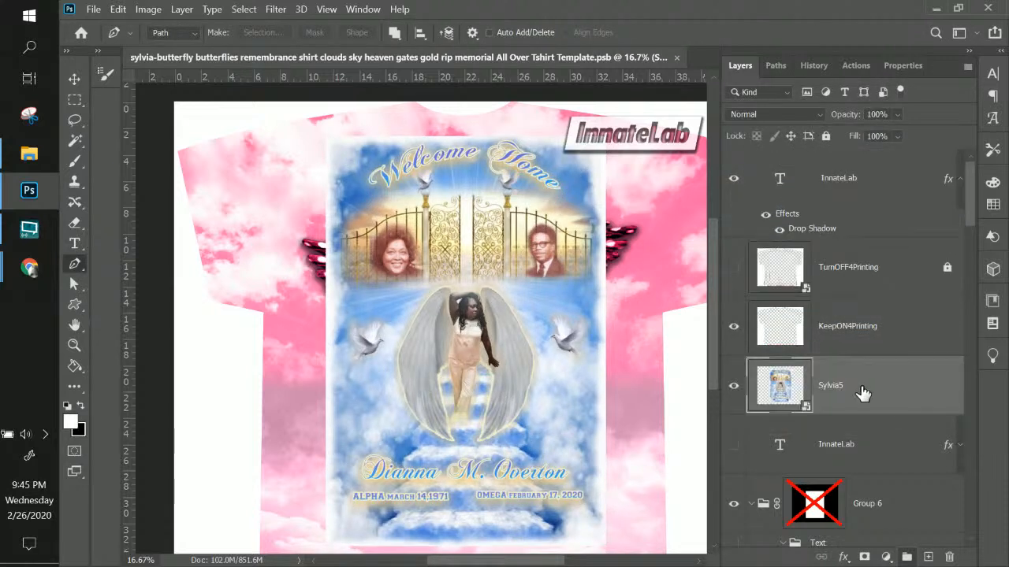
Zoom out to the whole shirt and discard an accidental pen path
{"action": "scroll", "coordinate": [863, 394], "scroll_direction": "down", "scroll_amount": 5}
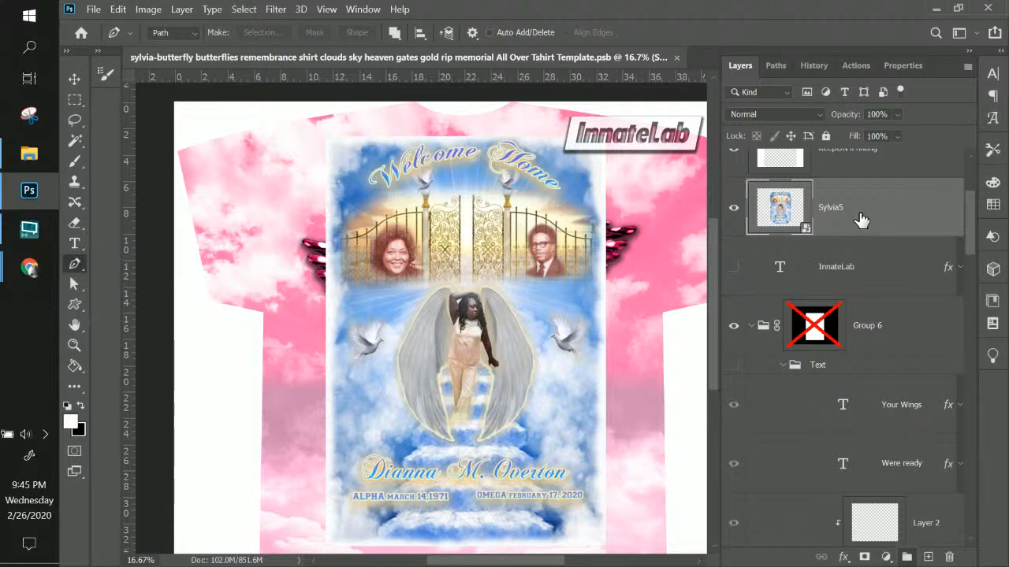
{"action": "key", "text": "ctrl+minus"}
{"action": "key", "text": "ctrl+minus"}
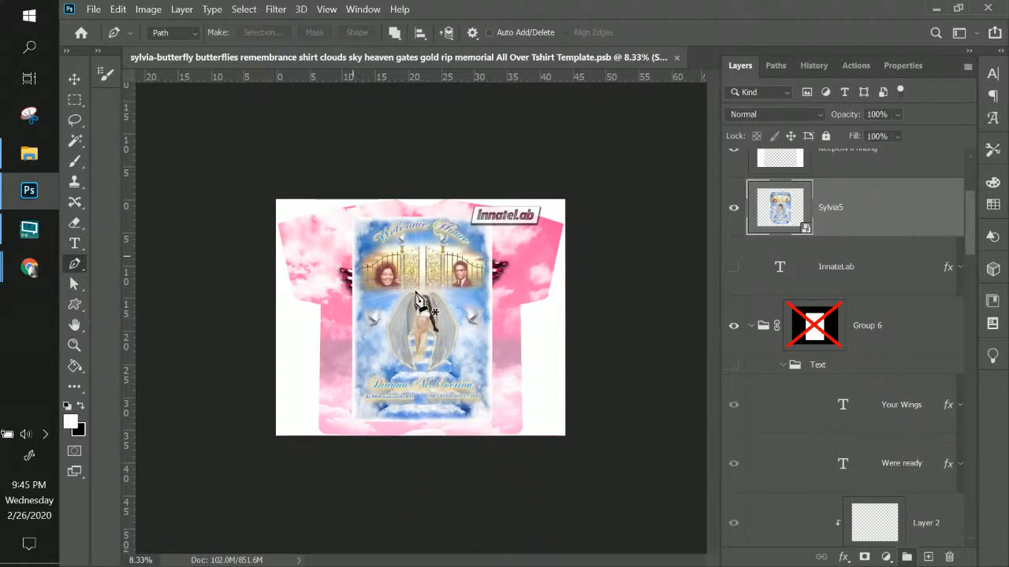
{"action": "left_click_drag", "start_coordinate": [430, 322], "coordinate": [399, 303]}
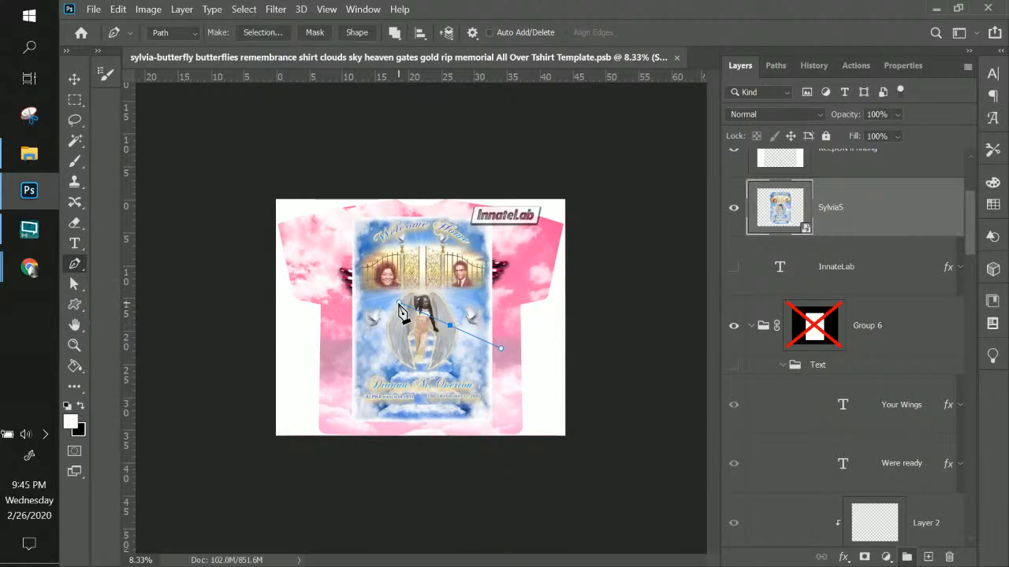
{"action": "key", "text": "Escape"}
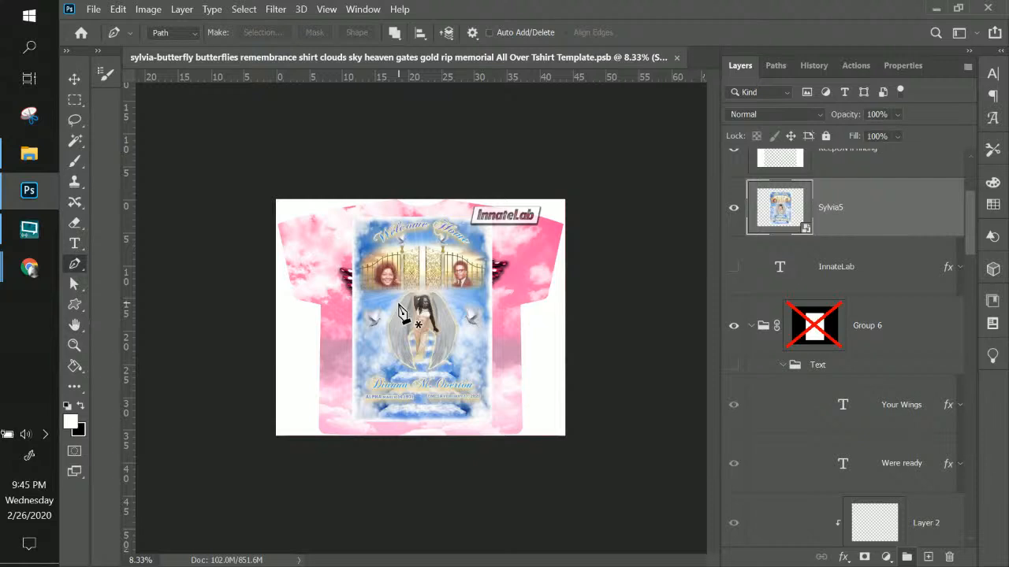
Scale the Sylvia5 memorial artwork to about 614% and position it over the shirt
{"action": "key", "text": "ctrl+t"}
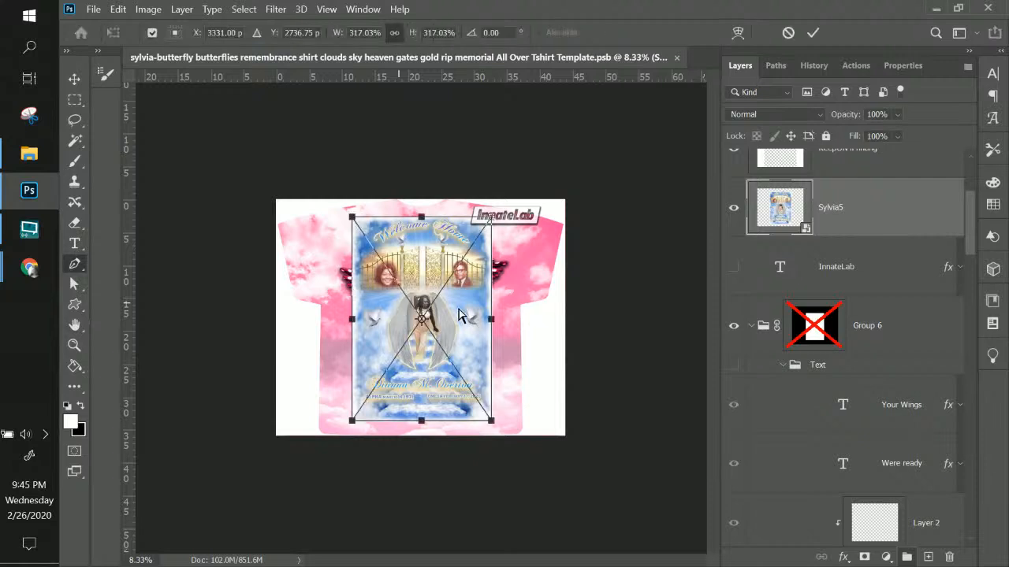
{"action": "left_click_drag", "start_coordinate": [509, 430], "coordinate": [608, 532]}
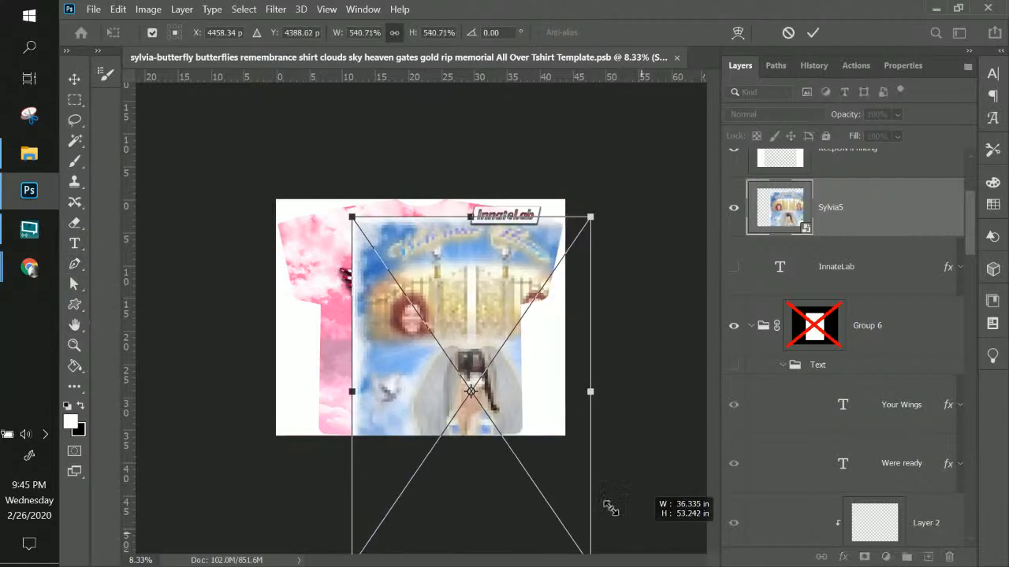
{"action": "left_click_drag", "start_coordinate": [526, 409], "coordinate": [442, 348]}
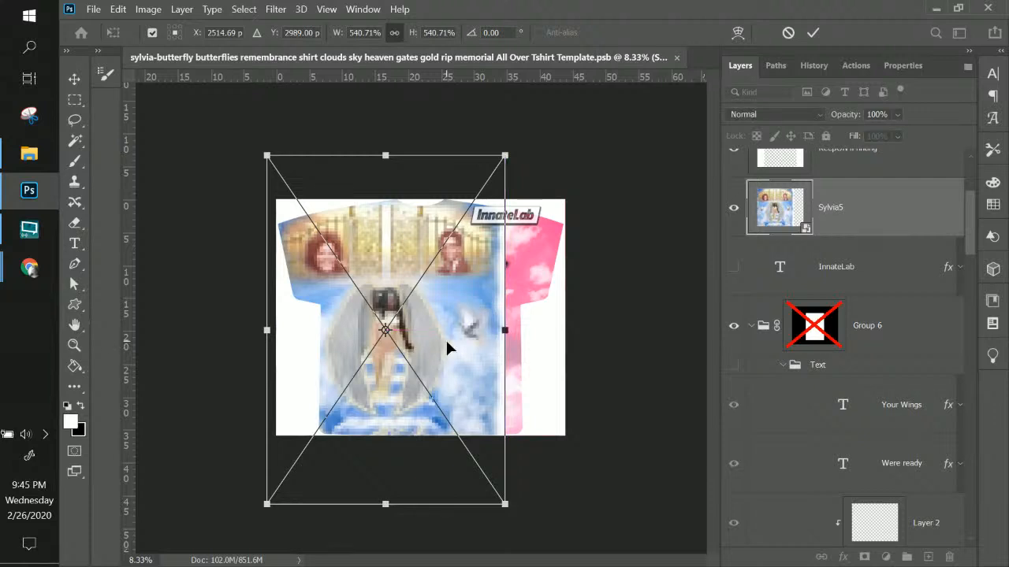
{"action": "left_click_drag", "start_coordinate": [511, 151], "coordinate": [584, 134]}
{"action": "left_click_drag", "start_coordinate": [479, 335], "coordinate": [499, 383]}
{"action": "key", "text": "Return"}
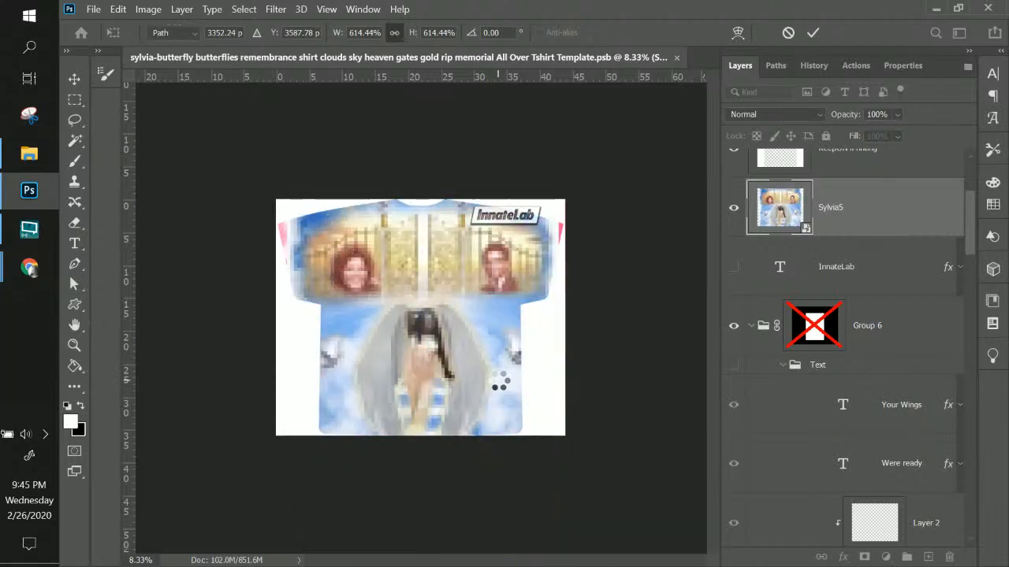
{"action": "key", "text": "p"}
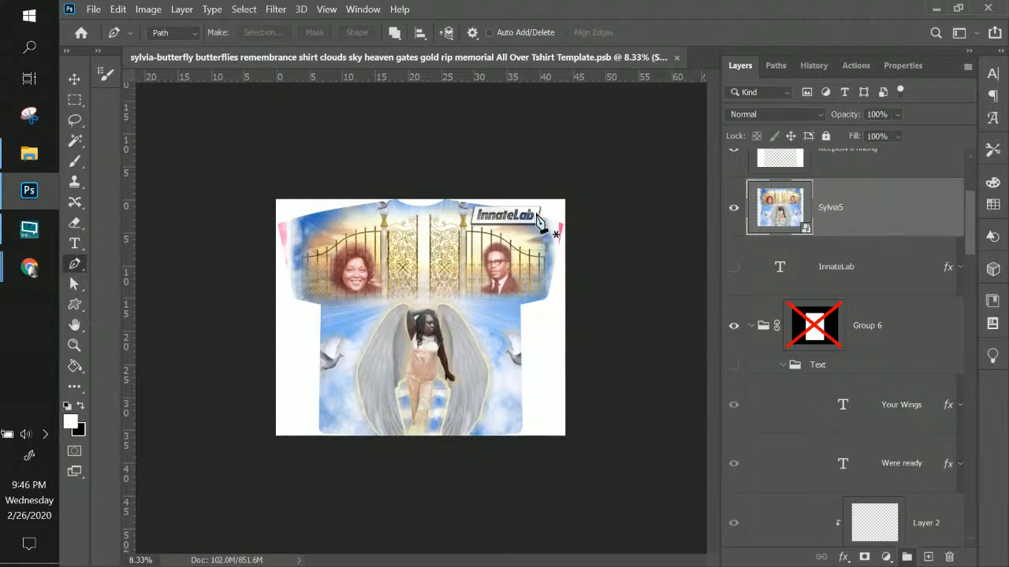
Glance at the Chrome email inbox, then return to the Photoshop t-shirt document
{"action": "mouse_move", "coordinate": [31, 279]}
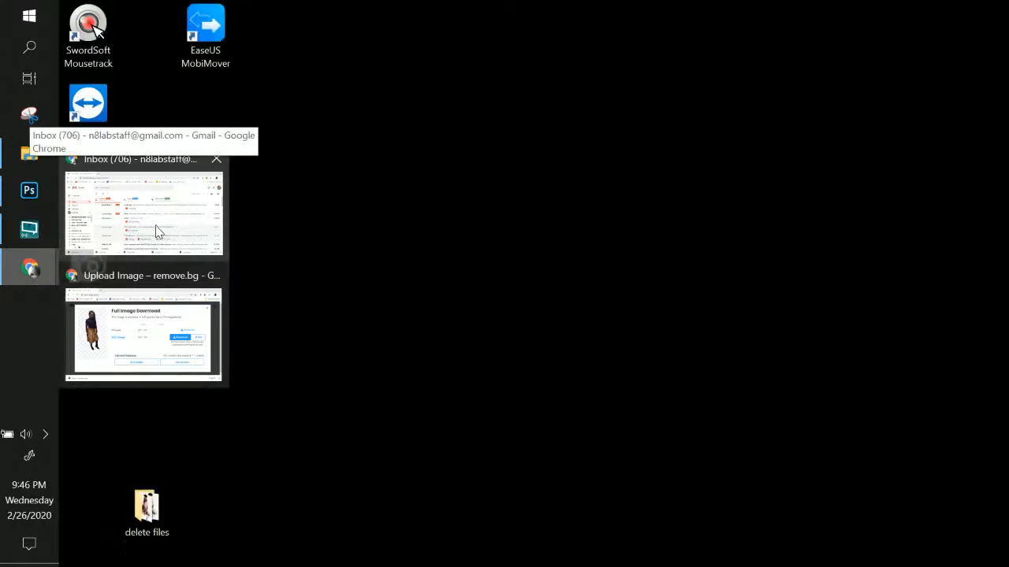
{"action": "left_click", "coordinate": [156, 226]}
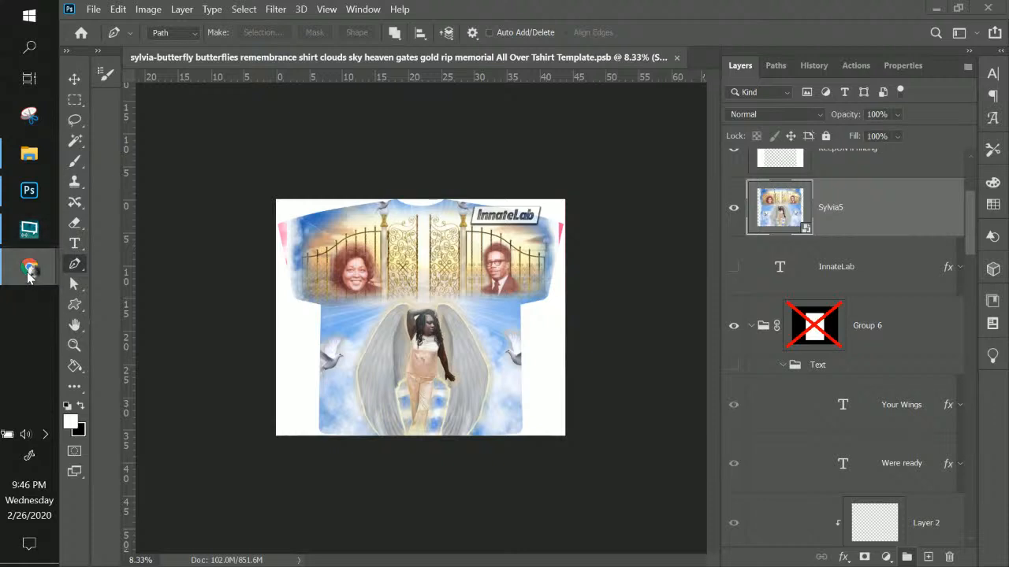
{"action": "mouse_move", "coordinate": [30, 266]}
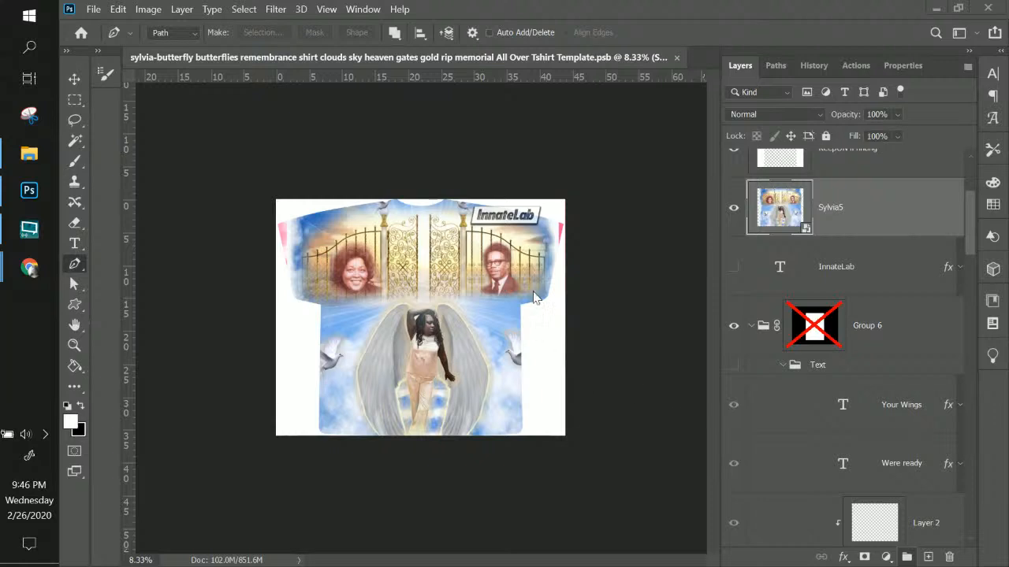
{"action": "left_click", "coordinate": [462, 284]}
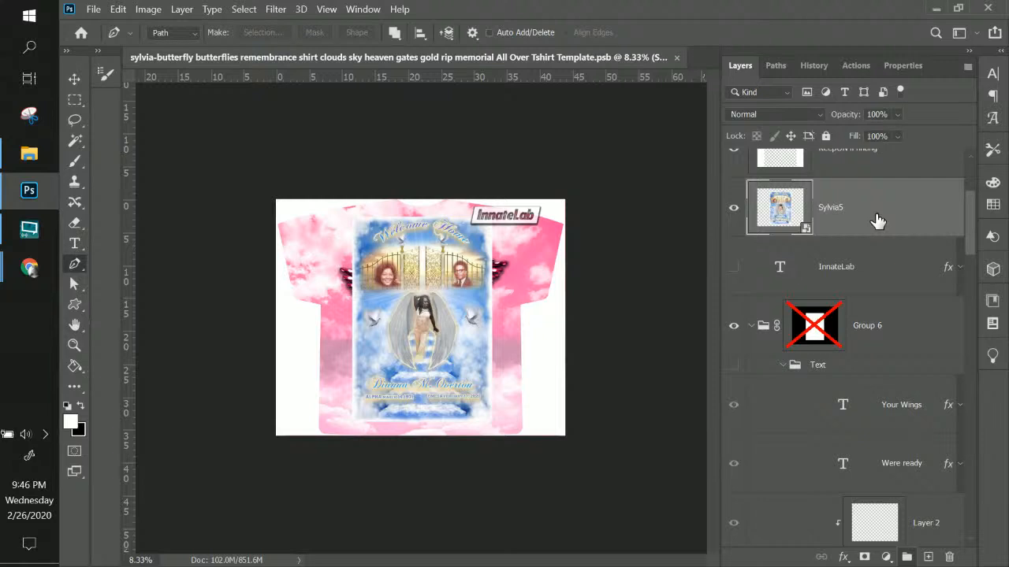
Delete the Sylvia5 layer and briefly toggle the InnateLab layer on and off
{"action": "key", "text": "Delete"}
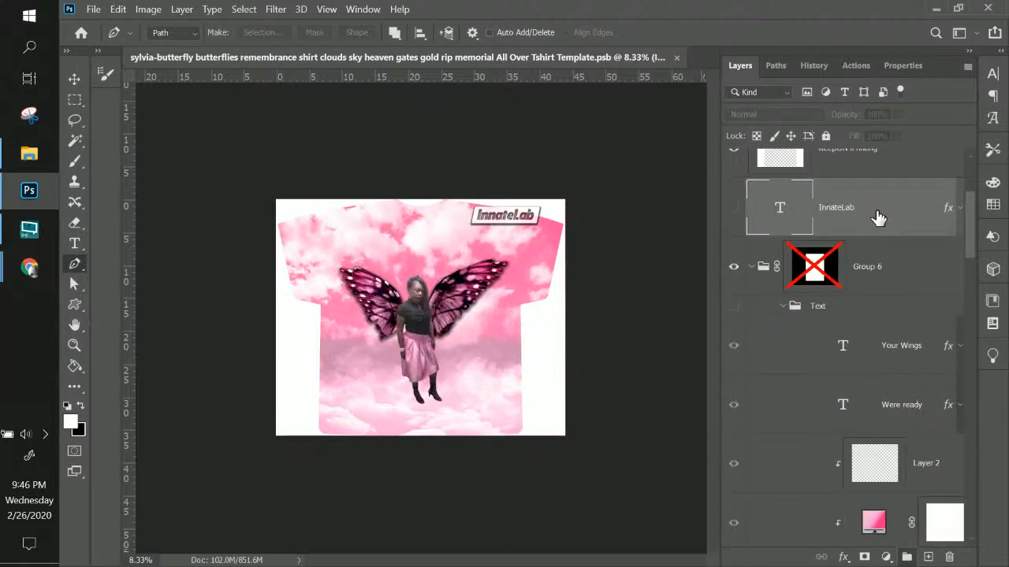
{"action": "scroll", "coordinate": [876, 216], "scroll_direction": "up", "scroll_amount": 3}
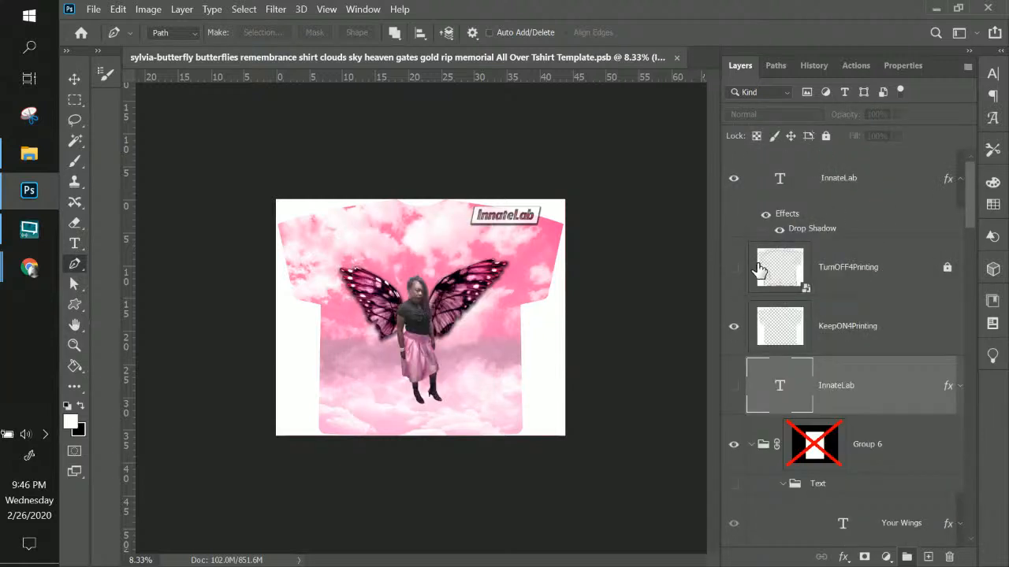
{"action": "scroll", "coordinate": [743, 286], "scroll_direction": "down", "scroll_amount": 2}
{"action": "left_click", "coordinate": [735, 299]}
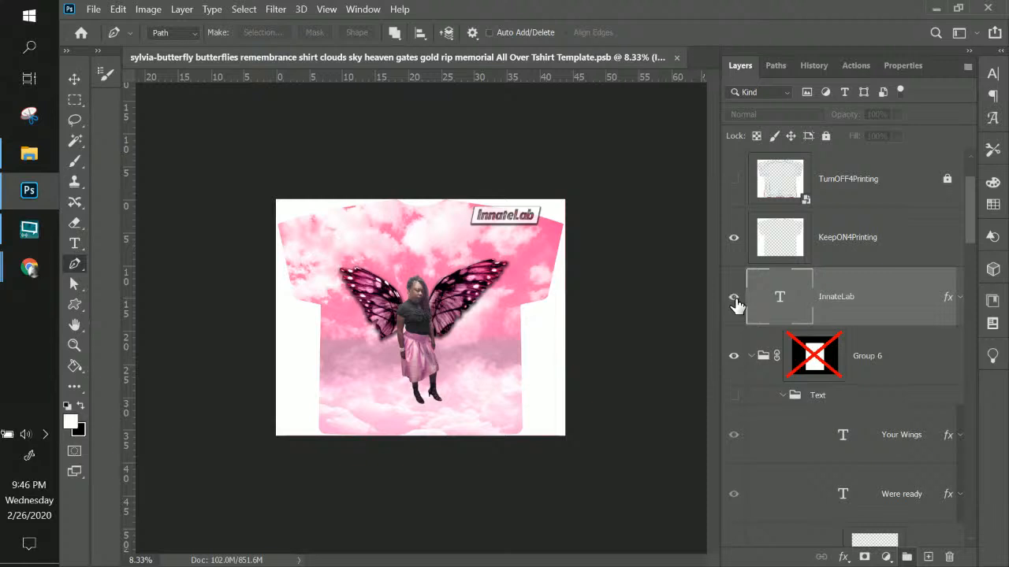
{"action": "left_click", "coordinate": [734, 304]}
Make the Text group and the TurnOFF4Printing guide layer visible
{"action": "scroll", "coordinate": [876, 359], "scroll_direction": "down", "scroll_amount": 3}
{"action": "left_click", "coordinate": [734, 218]}
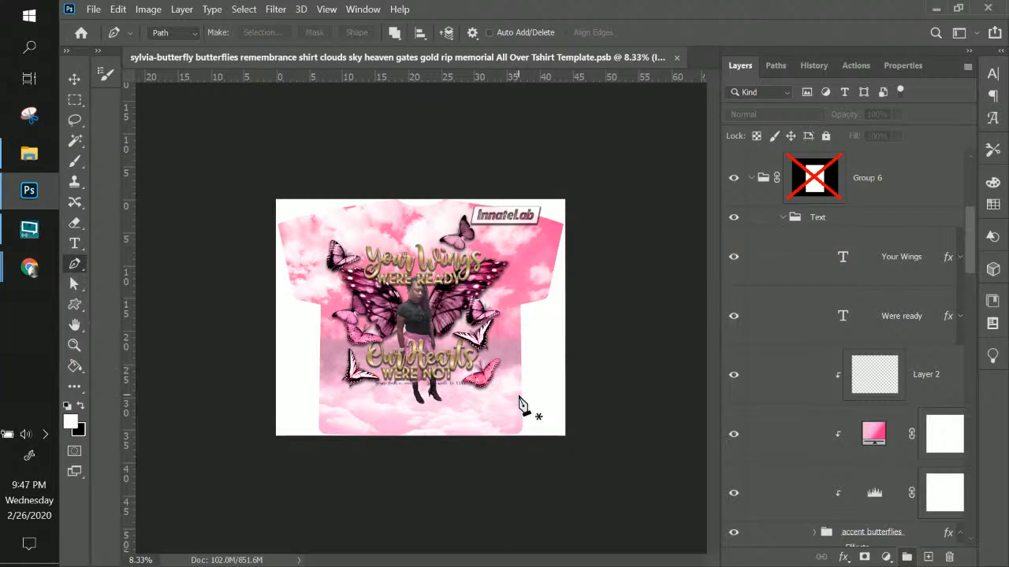
{"action": "scroll", "coordinate": [872, 209], "scroll_direction": "up", "scroll_amount": 5}
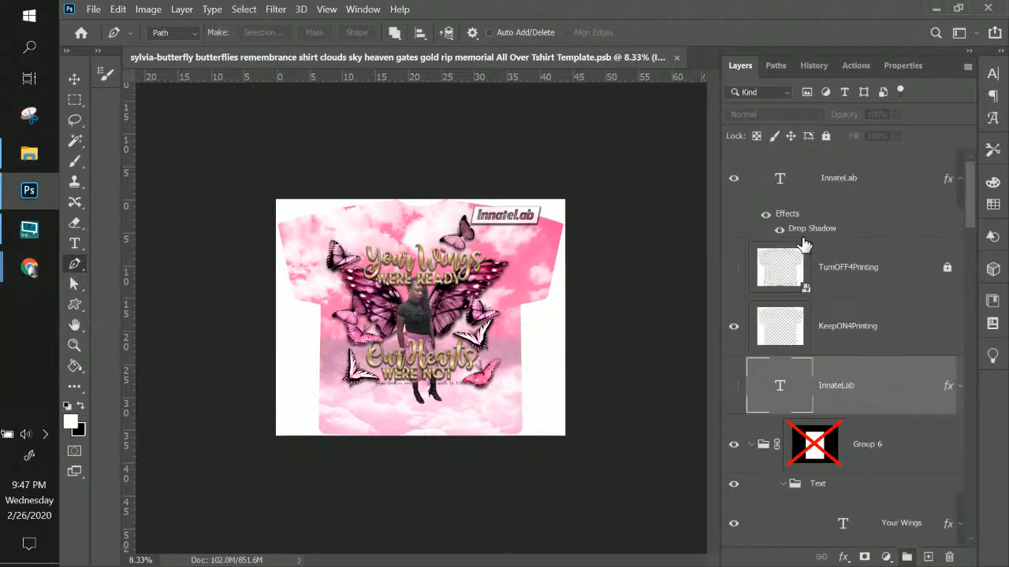
{"action": "left_click", "coordinate": [732, 268]}
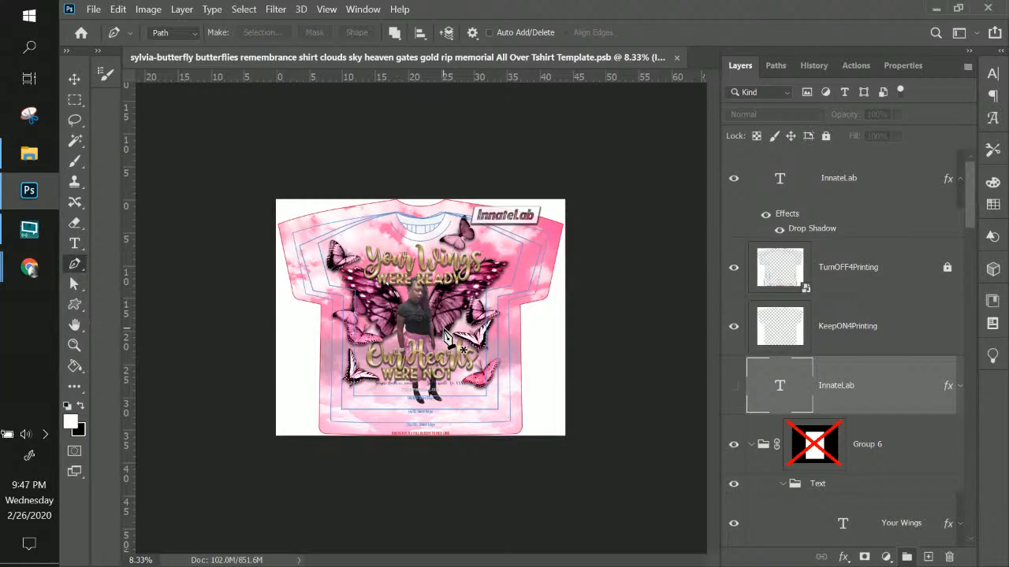
Zoom in one step for a closer view of the shirt design
{"action": "key", "text": "ctrl+plus"}
{"action": "key", "text": "ctrl+plus"}
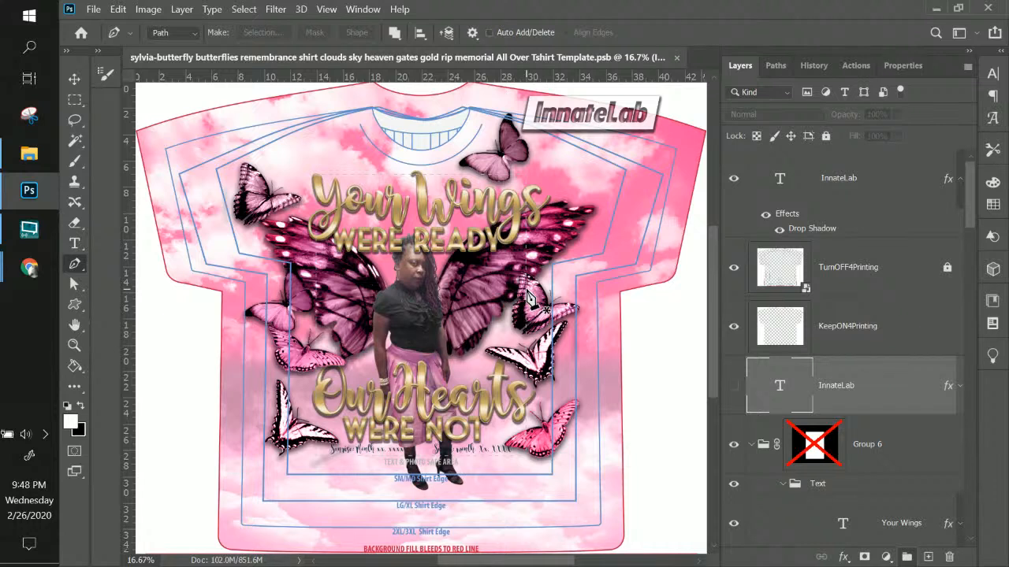
Hide the TurnOFF4Printing guide layer, briefly previewing the design without KeepON4Printing before restoring it
{"action": "left_click", "coordinate": [798, 276]}
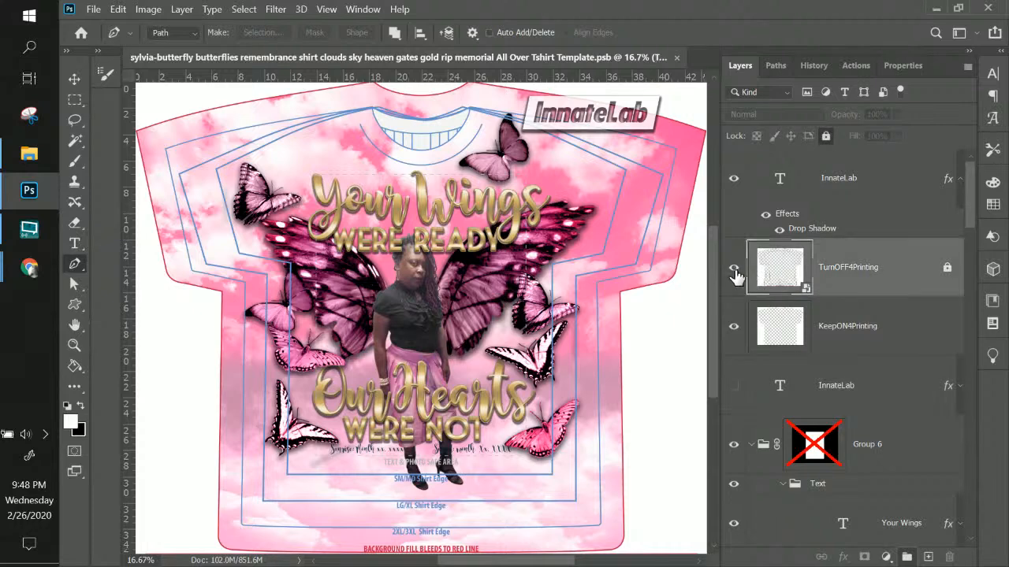
{"action": "left_click", "coordinate": [734, 276]}
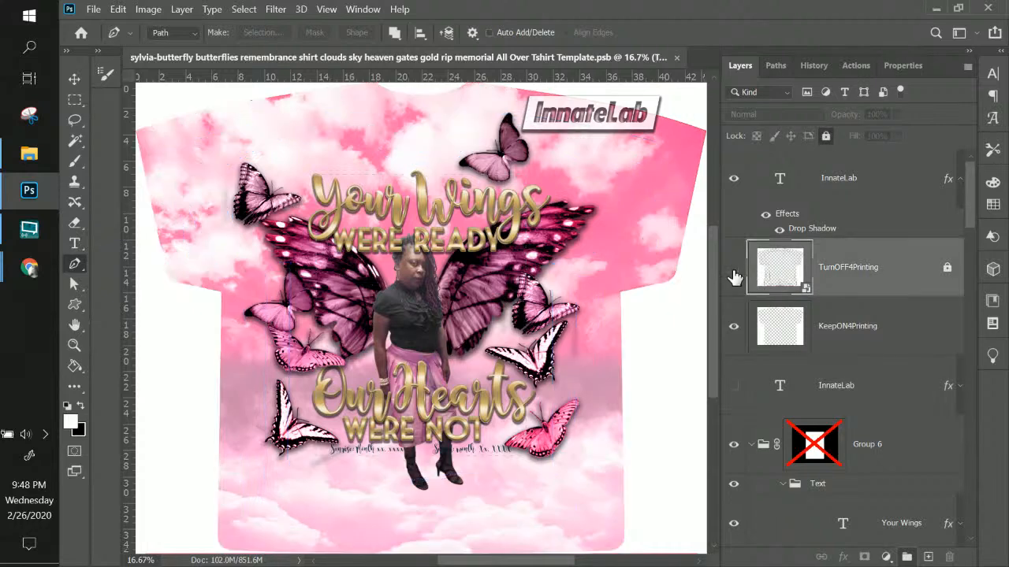
{"action": "left_click", "coordinate": [735, 329]}
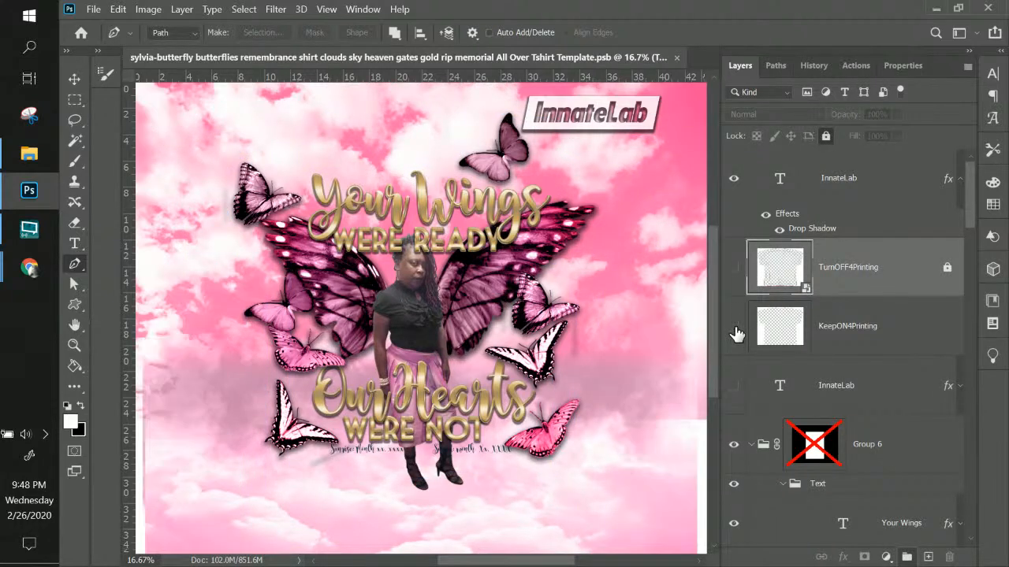
{"action": "left_click", "coordinate": [735, 330]}
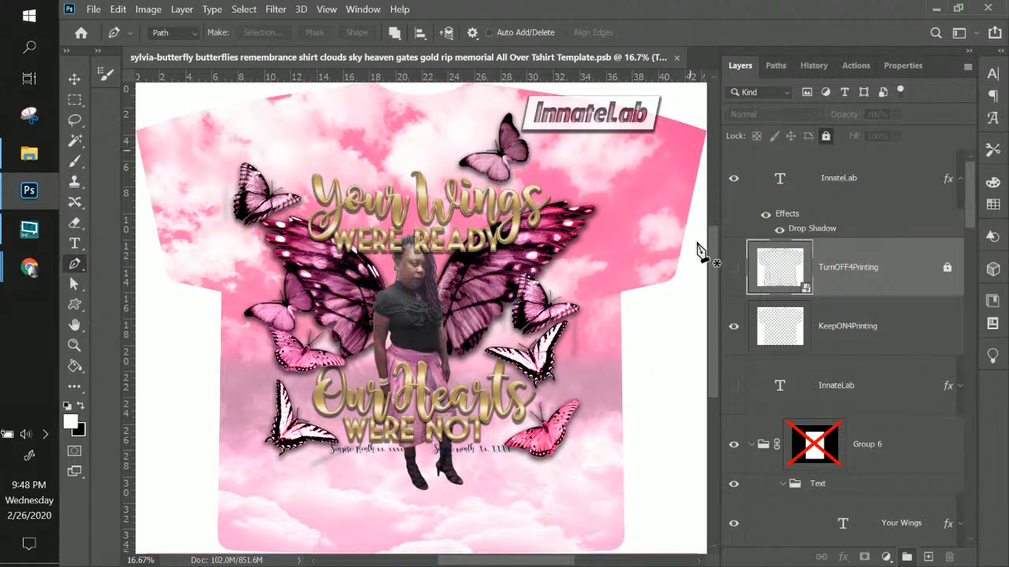
{"action": "mouse_move", "coordinate": [713, 237]}
{"action": "left_mouse_down"}
{"action": "mouse_move", "coordinate": [731, 178]}
{"action": "mouse_move", "coordinate": [711, 277]}
{"action": "mouse_move", "coordinate": [710, 248]}
{"action": "left_mouse_up"}
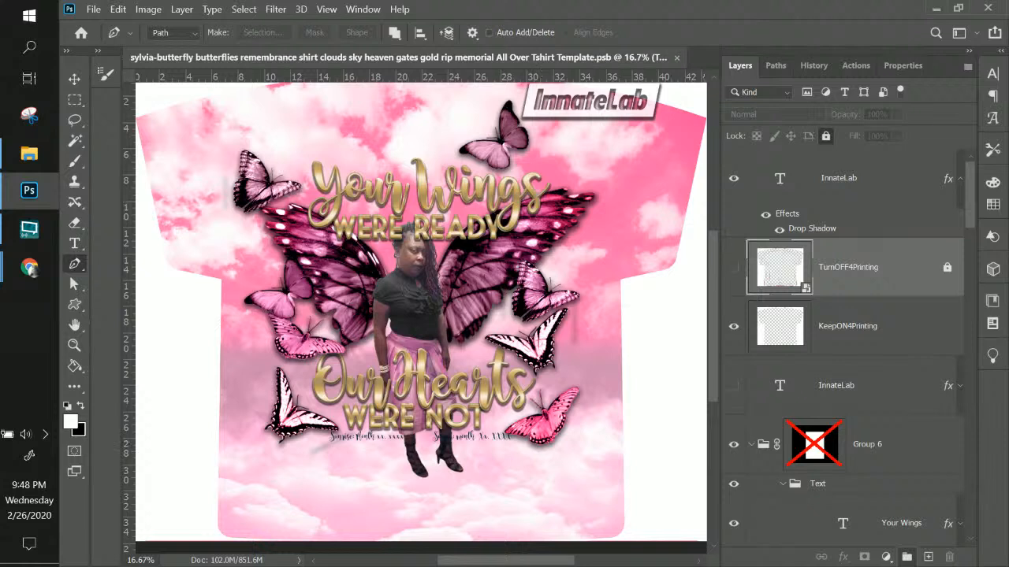
{"action": "key", "text": "alt+Tab"}
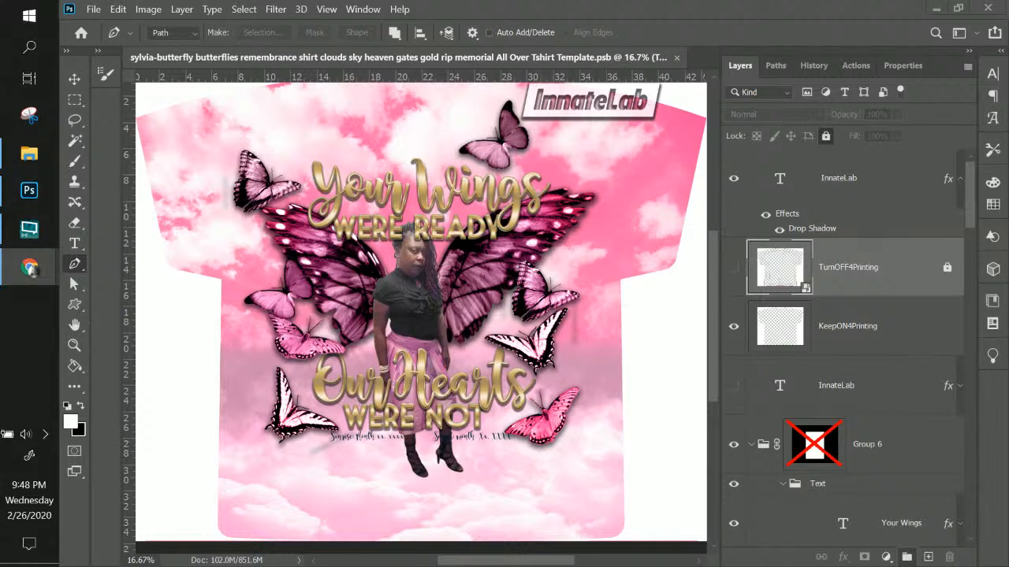
{"action": "left_click", "coordinate": [69, 240]}
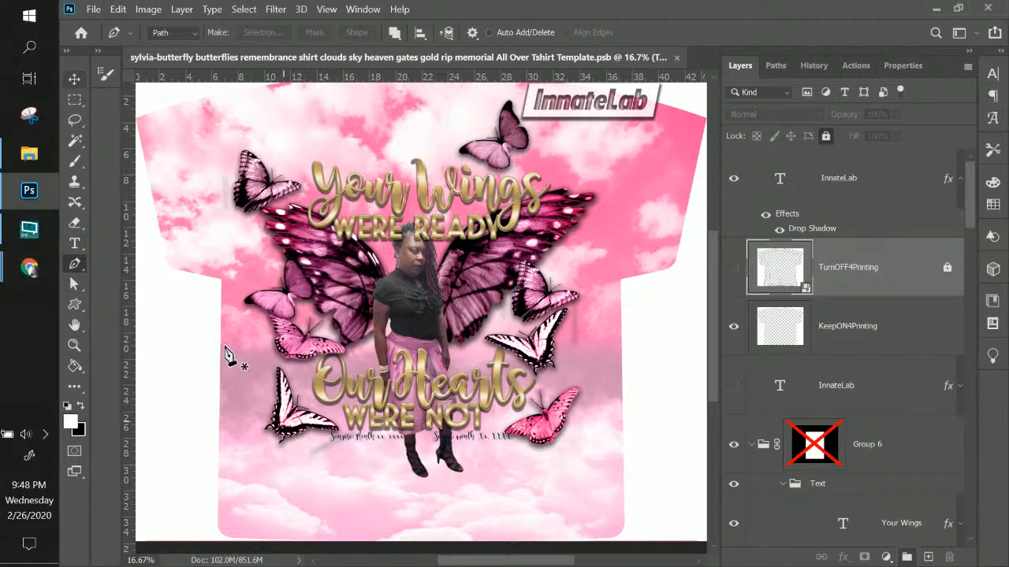
{"action": "key", "text": "v"}
{"action": "right_click", "coordinate": [345, 440]}
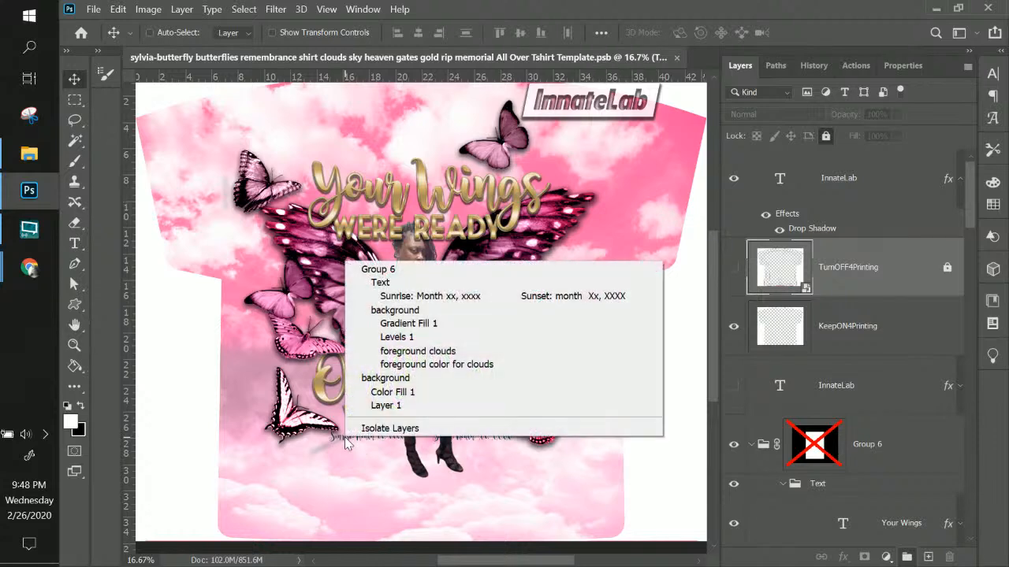
{"action": "left_click", "coordinate": [487, 296]}
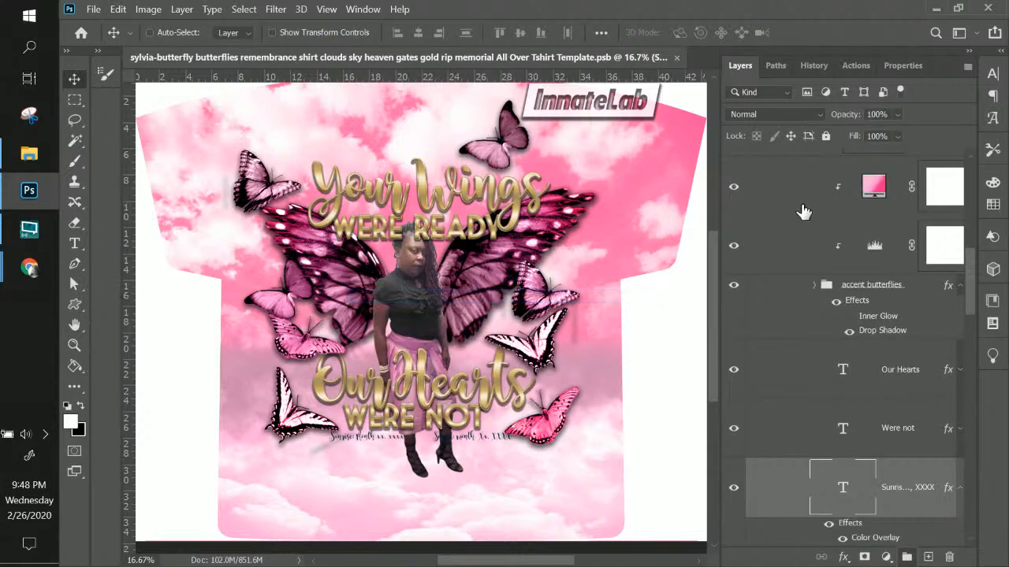
{"action": "double_click", "coordinate": [842, 490]}
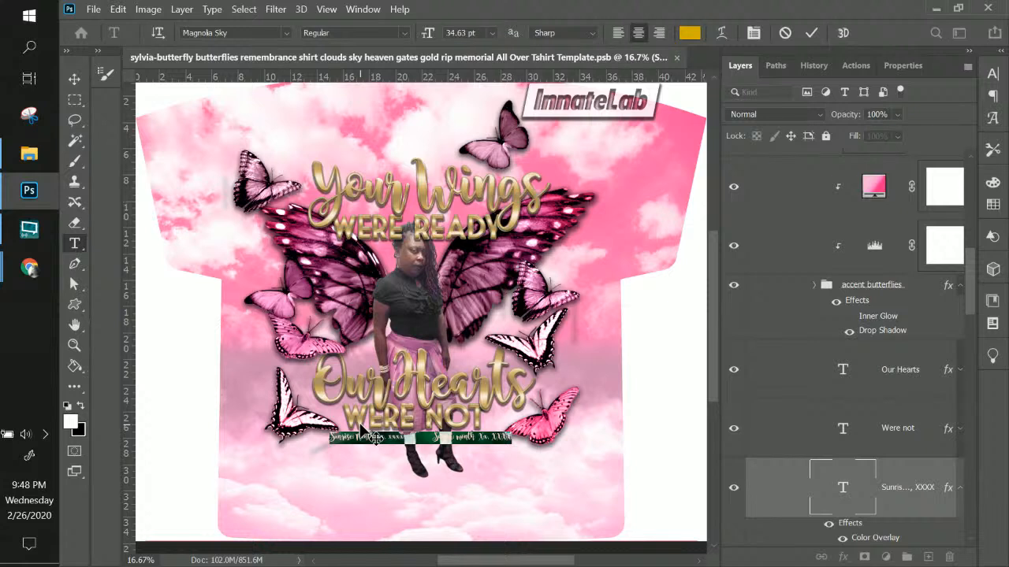
{"action": "key", "text": "ctrl+v"}
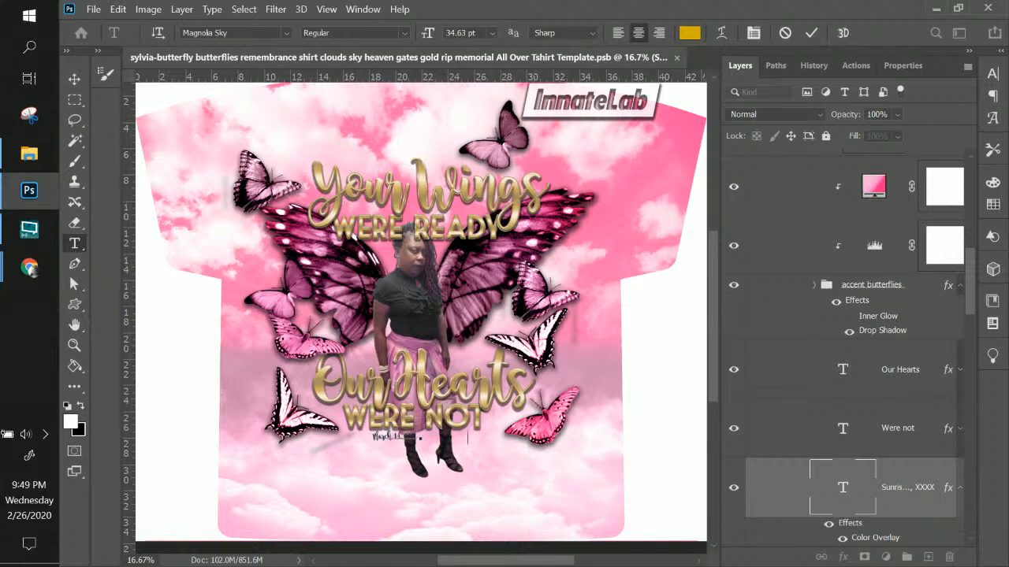
Add the death date February 17, 2020 to the date line and commit the text
{"action": "key", "text": "alt+Tab"}
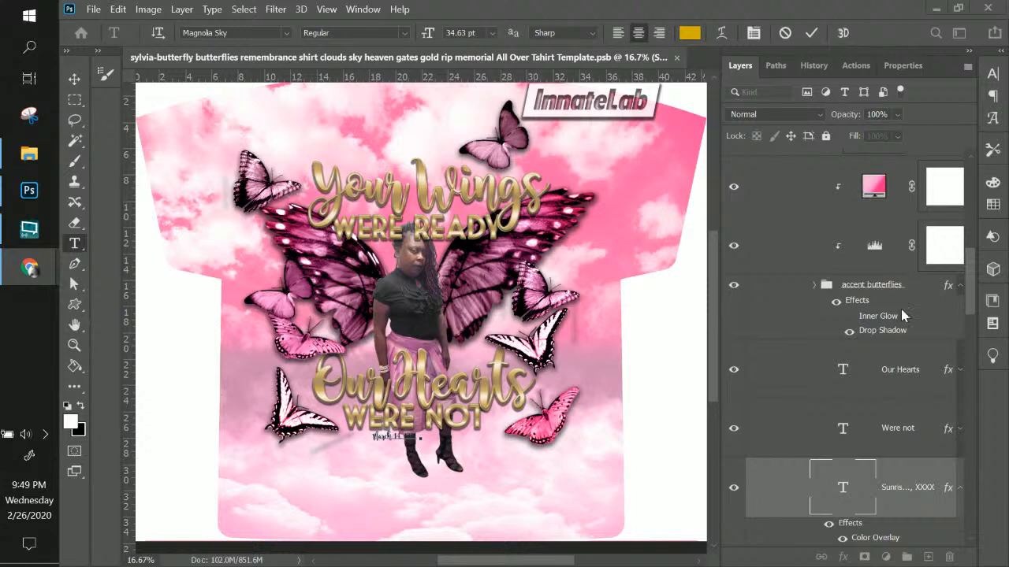
{"action": "key", "text": "alt+Tab"}
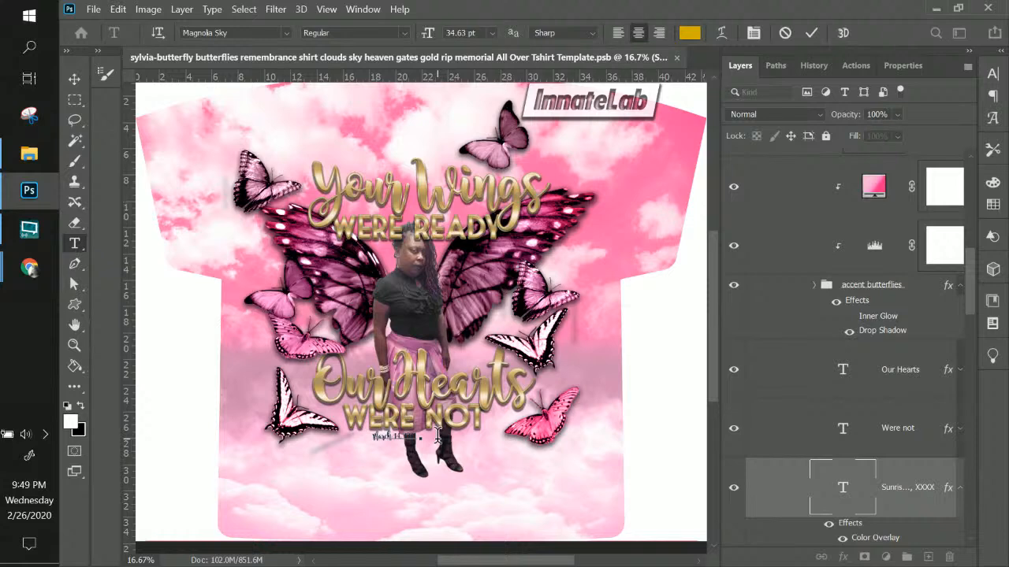
{"action": "left_click", "coordinate": [438, 436]}
{"action": "type", "text": "February 17, 2020"}
{"action": "scroll", "coordinate": [416, 435], "scroll_direction": "up", "scroll_amount": 2}
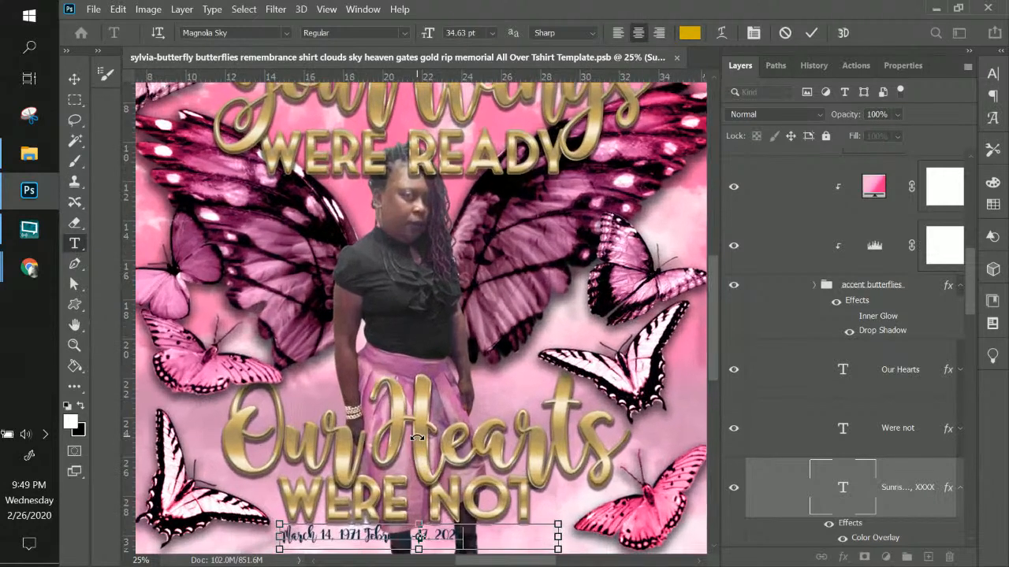
{"action": "scroll", "coordinate": [436, 434], "scroll_direction": "up", "scroll_amount": 1}
{"action": "scroll", "coordinate": [438, 391], "scroll_direction": "down", "scroll_amount": 3}
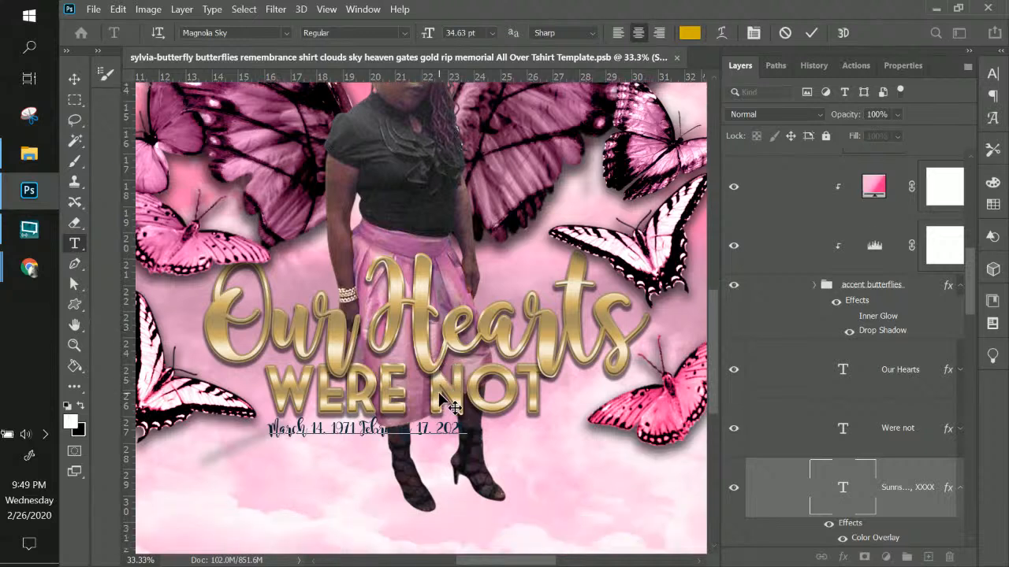
{"action": "left_click", "coordinate": [76, 80]}
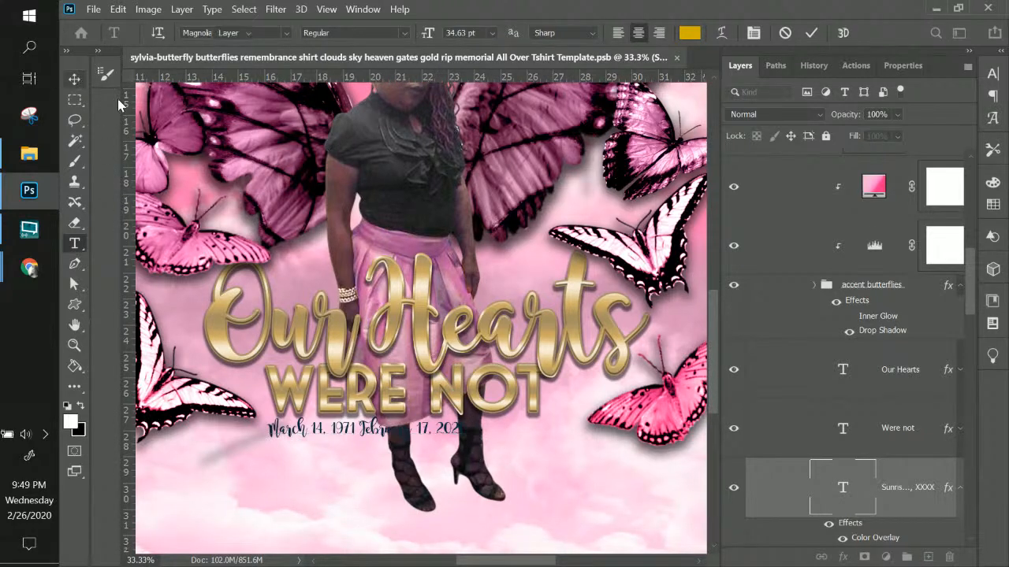
Enlarge the date line under Were Not and make its text black (000000)
{"action": "key", "text": "ctrl+t"}
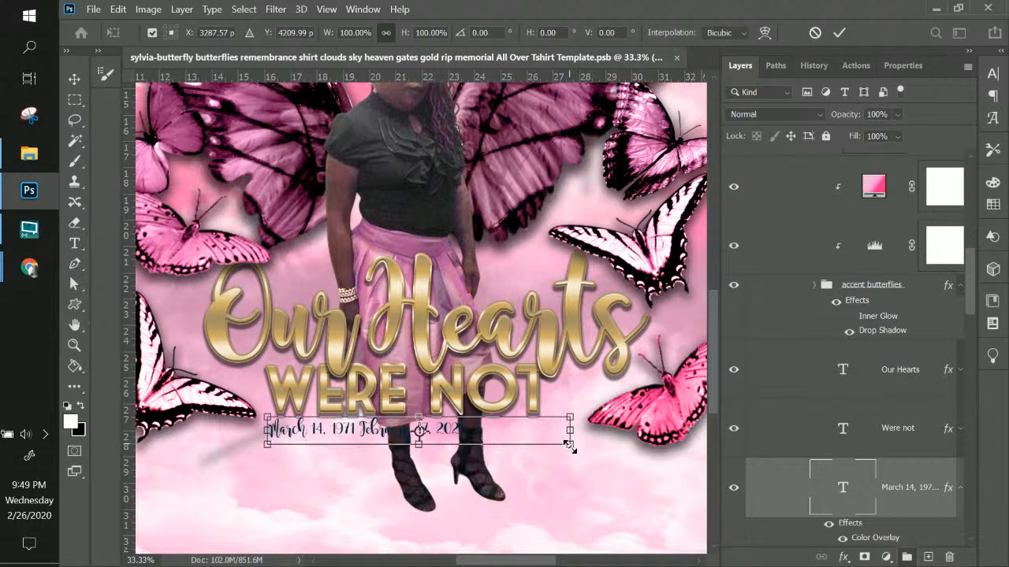
{"action": "left_click_drag", "start_coordinate": [569, 445], "coordinate": [722, 500]}
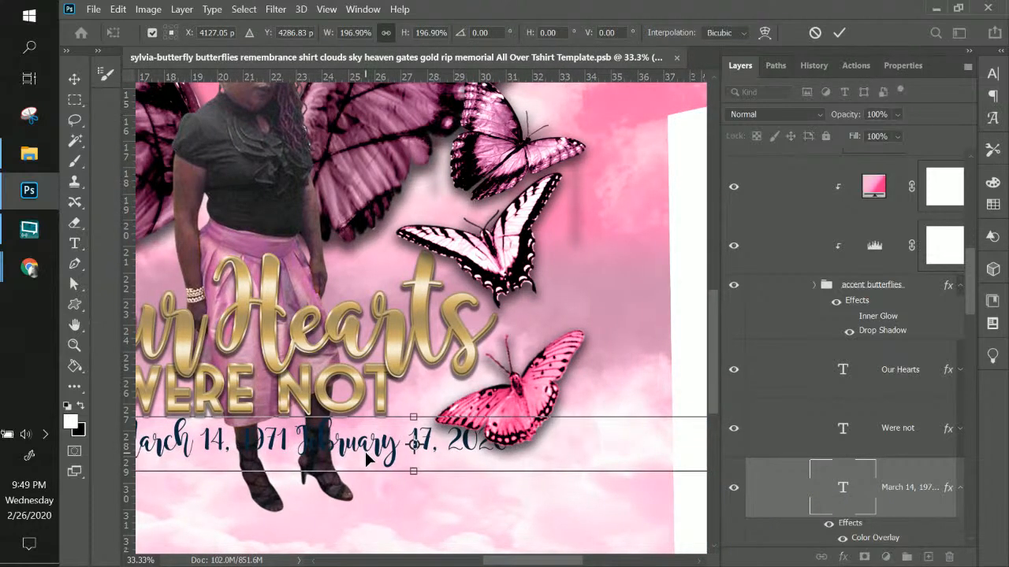
{"action": "key", "text": "Return"}
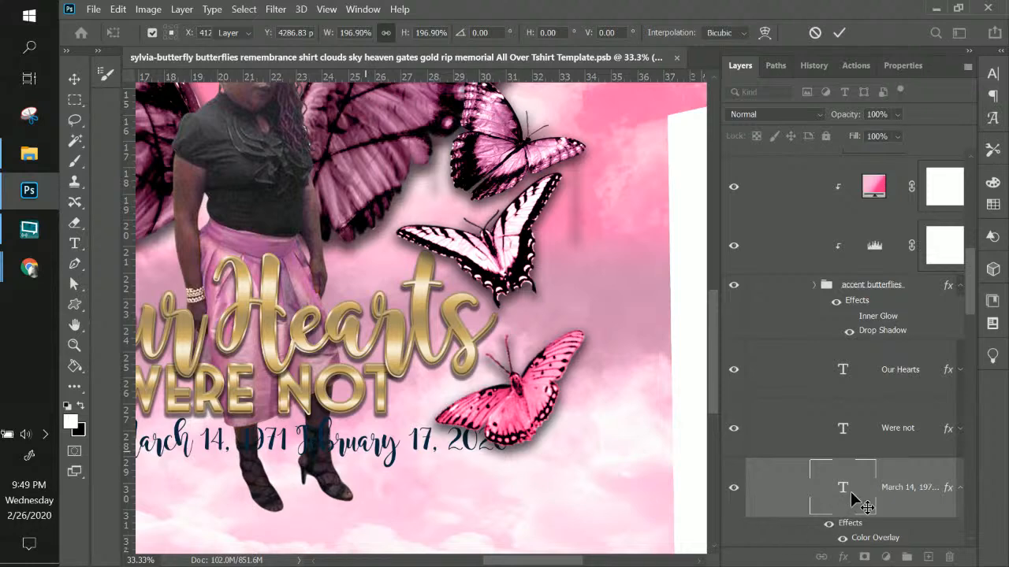
{"action": "double_click", "coordinate": [844, 489]}
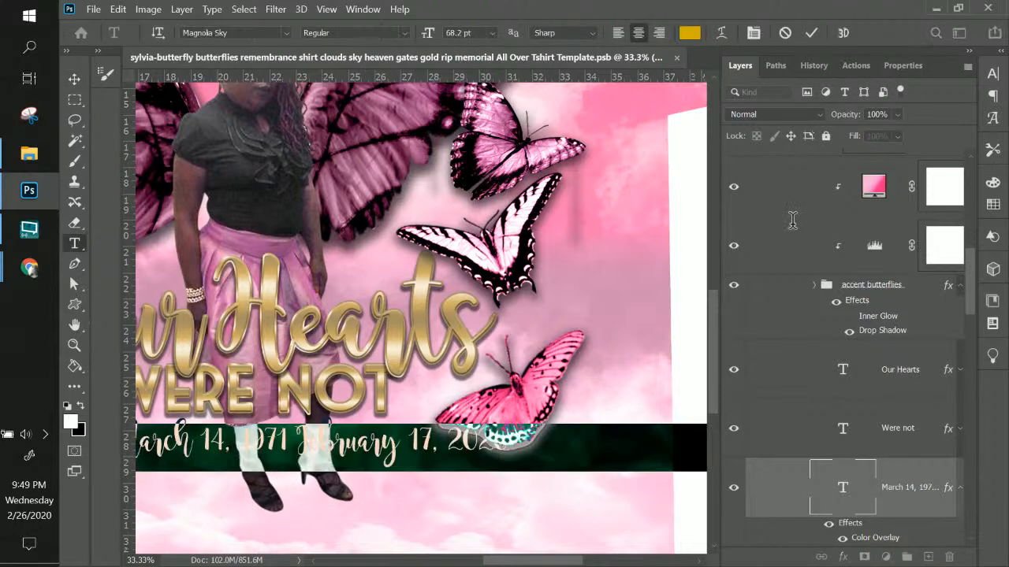
{"action": "left_click", "coordinate": [688, 34]}
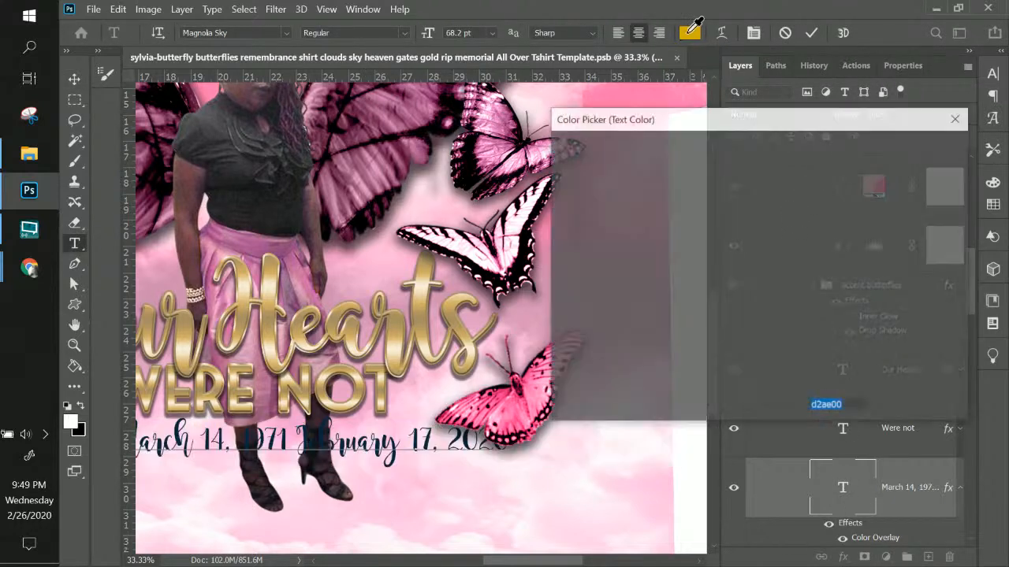
{"action": "left_click_drag", "start_coordinate": [617, 218], "coordinate": [516, 404]}
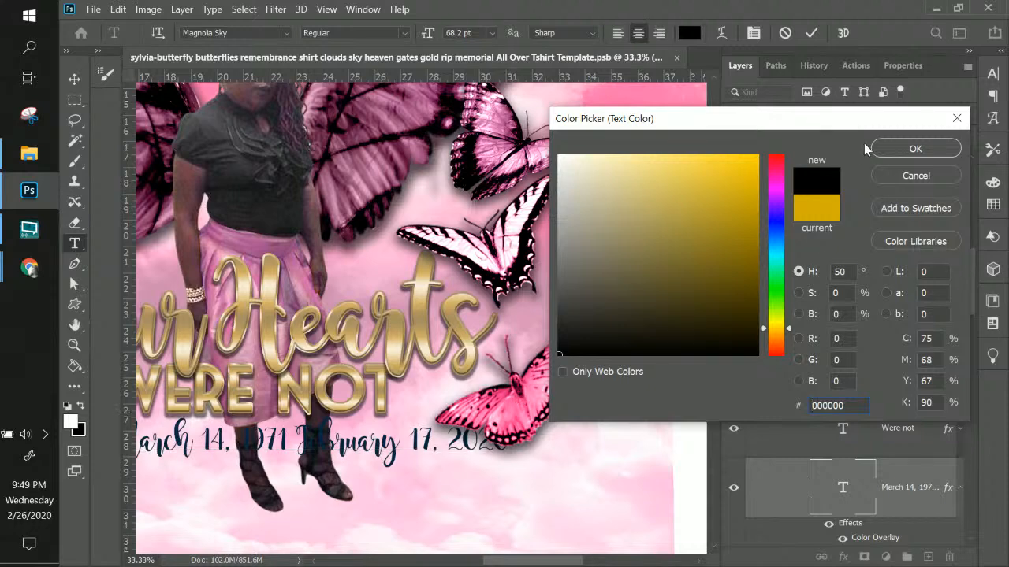
{"action": "left_click", "coordinate": [906, 150]}
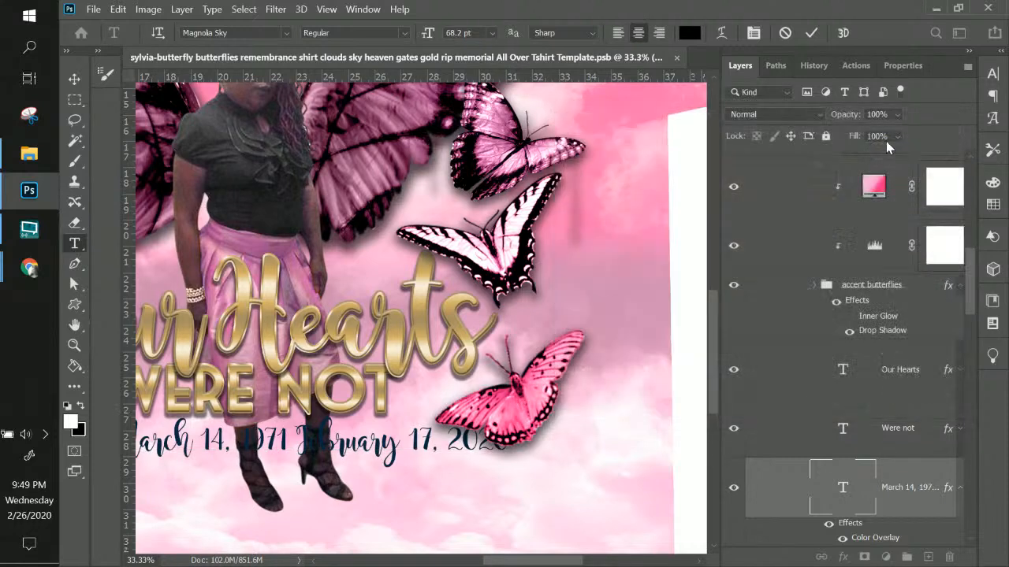
Delete the trailing blank space after 2020 and commit the text
{"action": "left_click", "coordinate": [303, 445]}
{"action": "key", "text": "Left"}
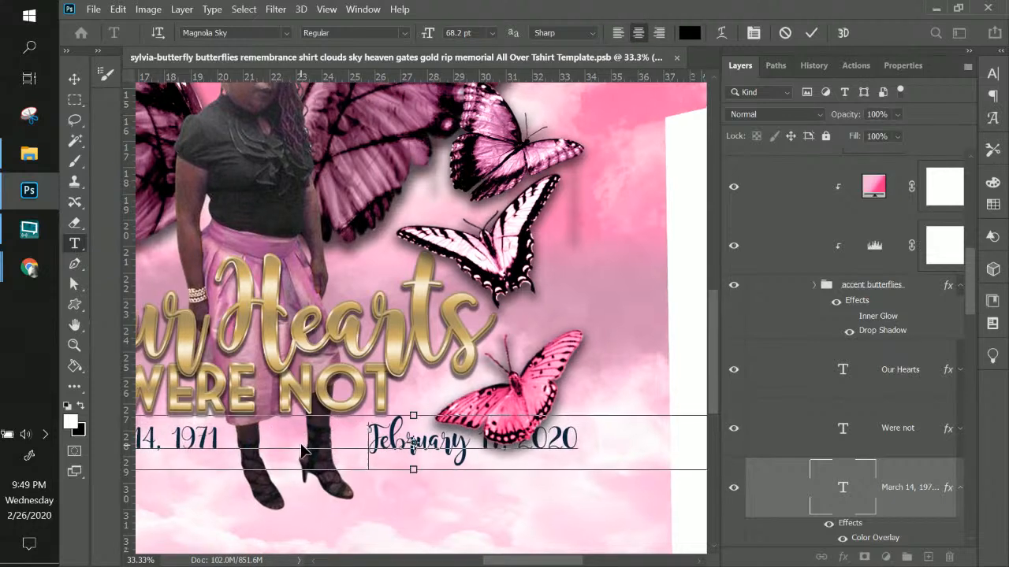
{"action": "key", "text": "ctrl+minus"}
{"action": "key", "text": "ctrl+minus"}
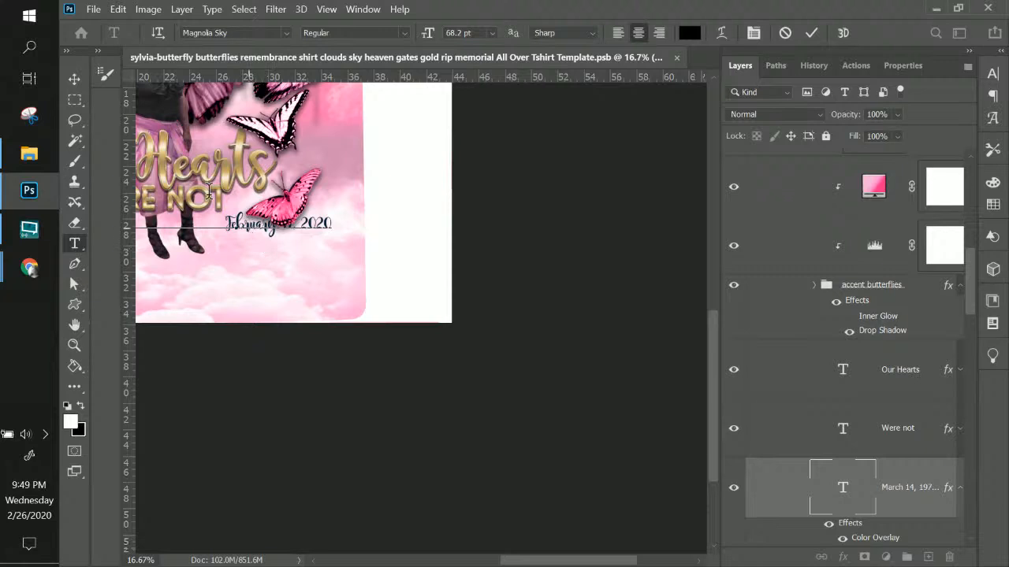
{"action": "left_click_drag", "start_coordinate": [334, 222], "coordinate": [486, 293]}
{"action": "key", "text": "BackSpace"}
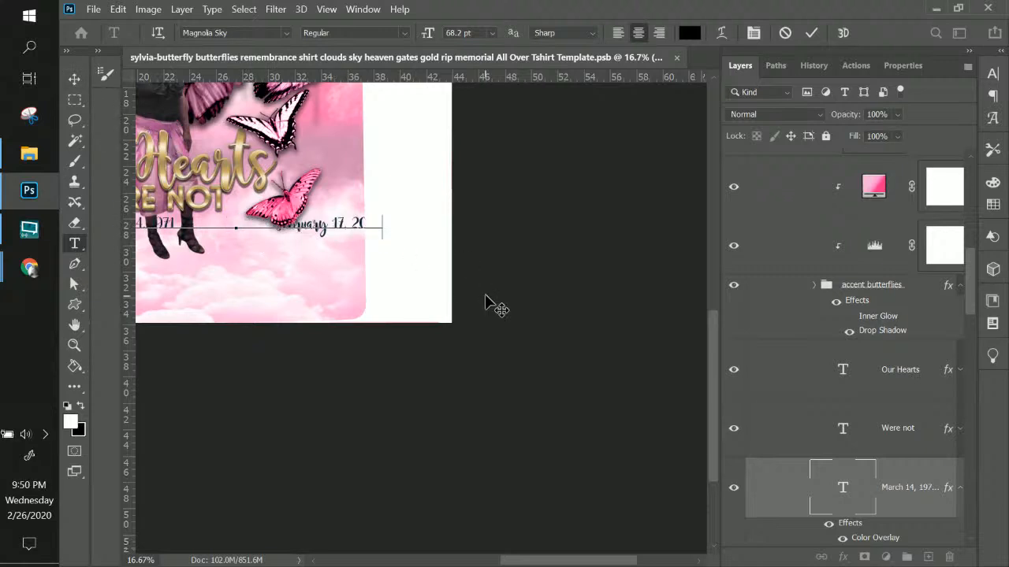
{"action": "left_click", "coordinate": [74, 81]}
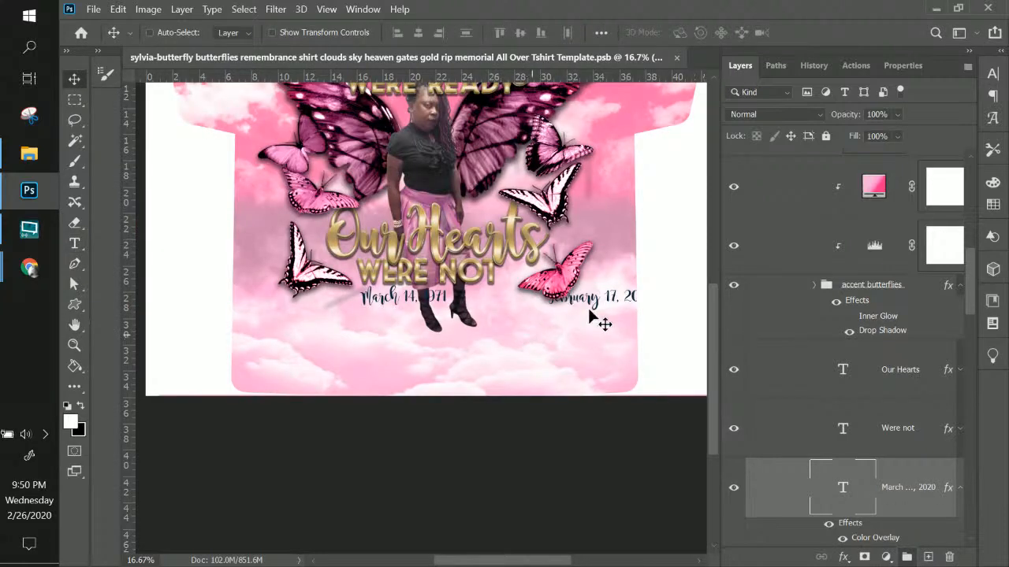
Shift the date line left, show the guide overlay, and delete the extra gap between the dates
{"action": "left_click_drag", "start_coordinate": [590, 301], "coordinate": [525, 309]}
{"action": "scroll", "coordinate": [867, 213], "scroll_direction": "up", "scroll_amount": 10}
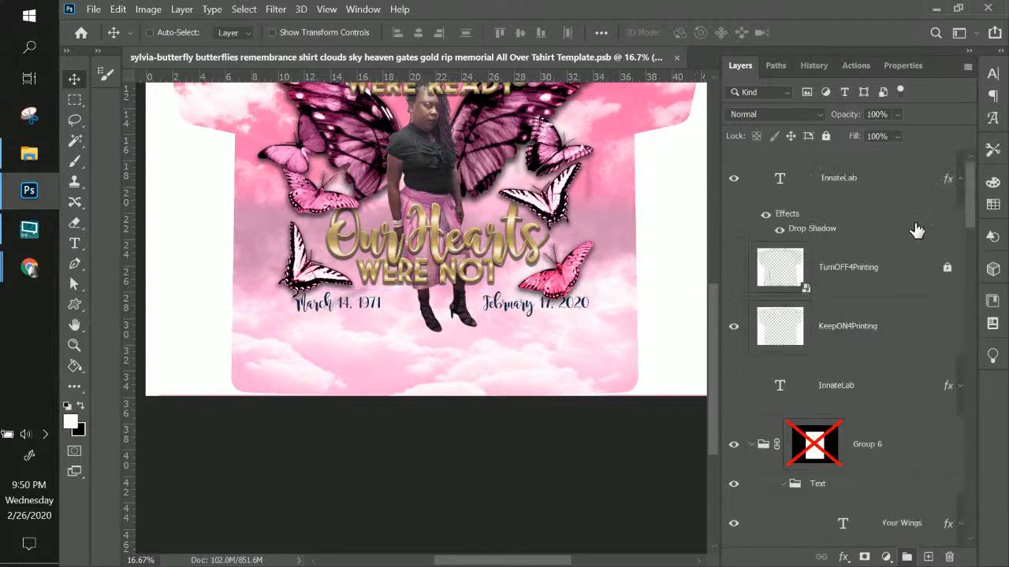
{"action": "left_click", "coordinate": [734, 272]}
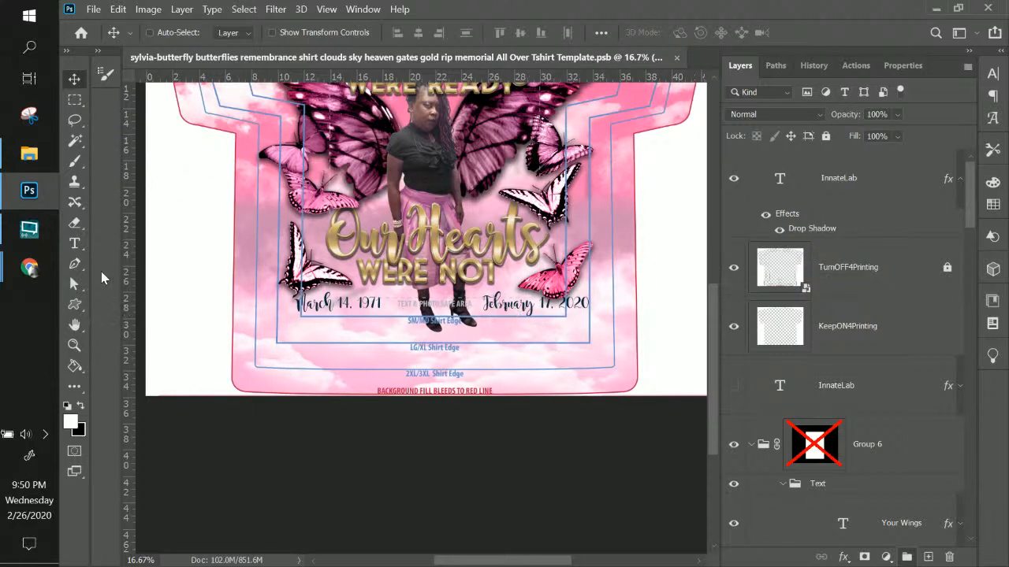
{"action": "left_click", "coordinate": [74, 244]}
{"action": "left_click", "coordinate": [344, 307]}
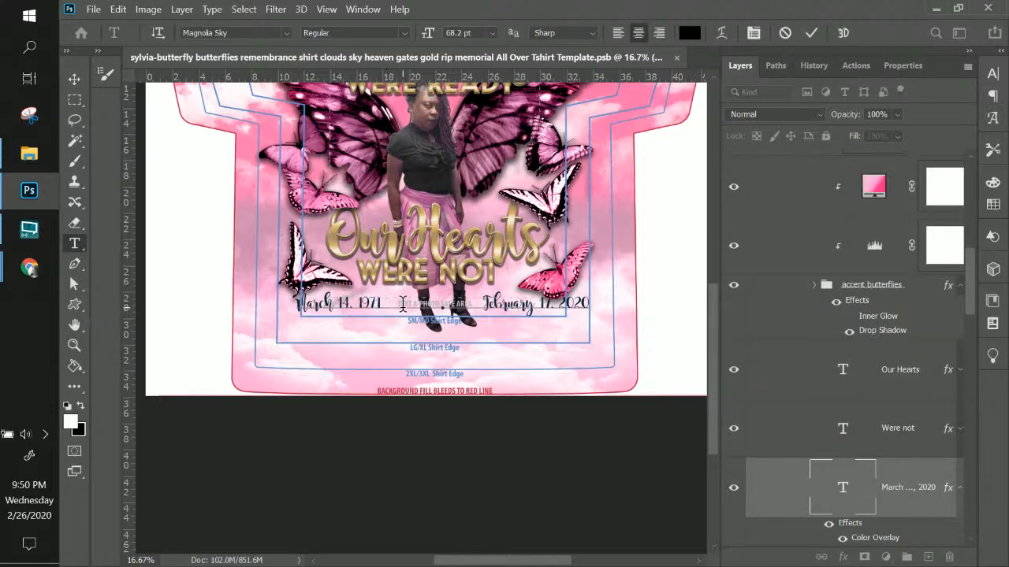
{"action": "left_click_drag", "start_coordinate": [402, 304], "coordinate": [442, 309]}
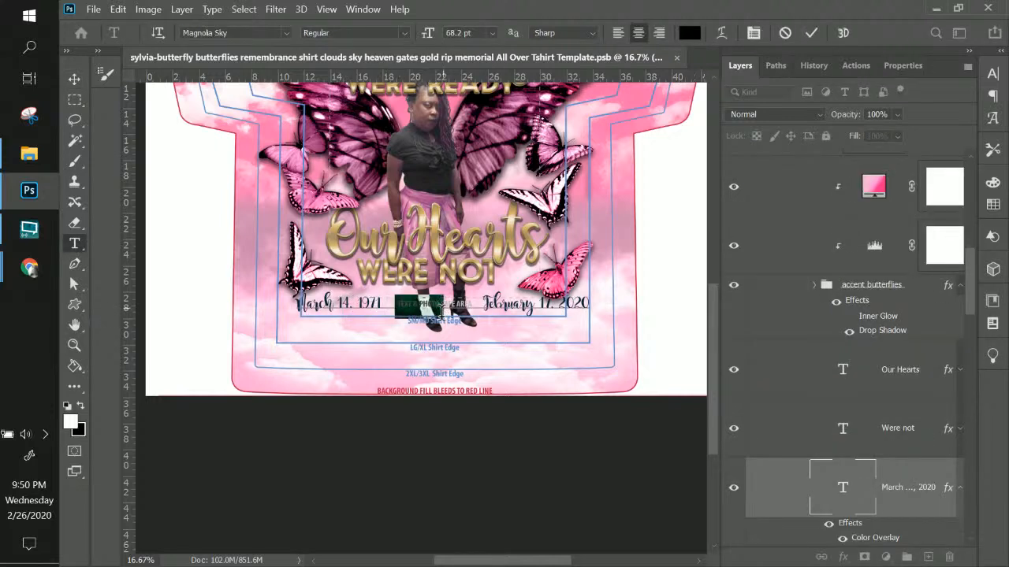
{"action": "key", "text": "BackSpace"}
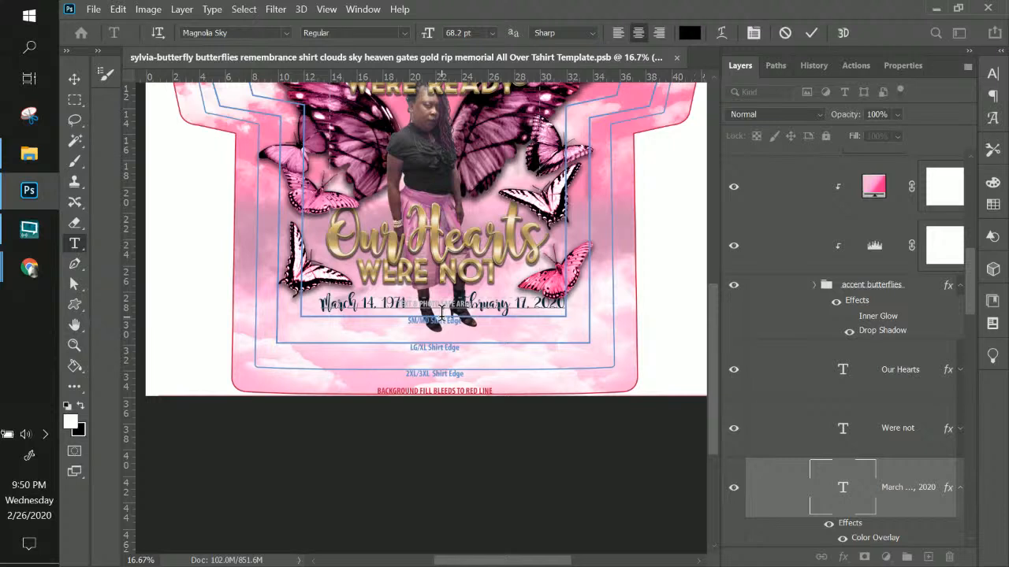
Raise the date line under WERE NOT, move it into the Text group, and shrink it to about 86%
{"action": "left_click", "coordinate": [74, 80]}
{"action": "left_click_drag", "start_coordinate": [377, 307], "coordinate": [394, 296]}
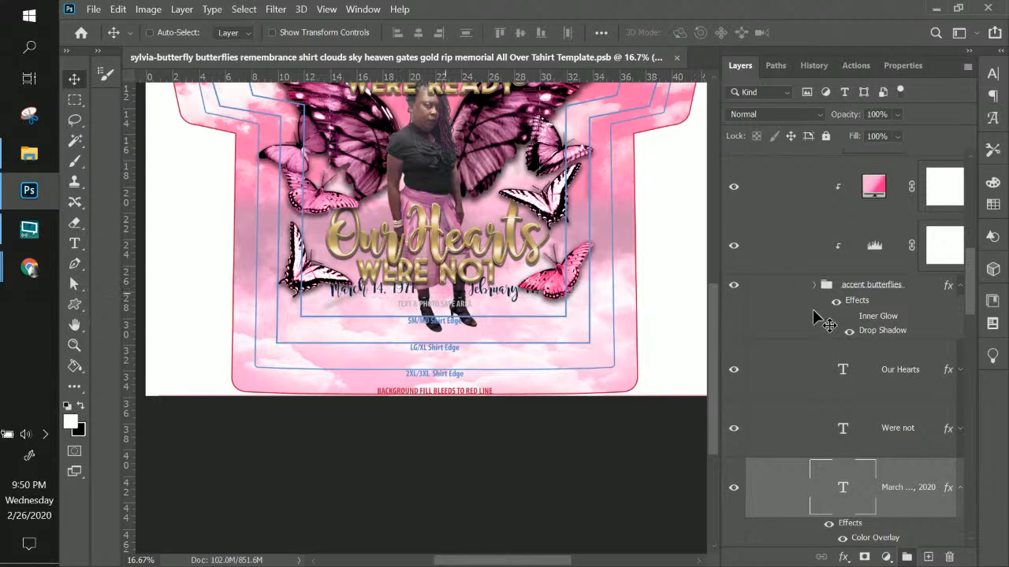
{"action": "left_click_drag", "start_coordinate": [916, 477], "coordinate": [841, 352]}
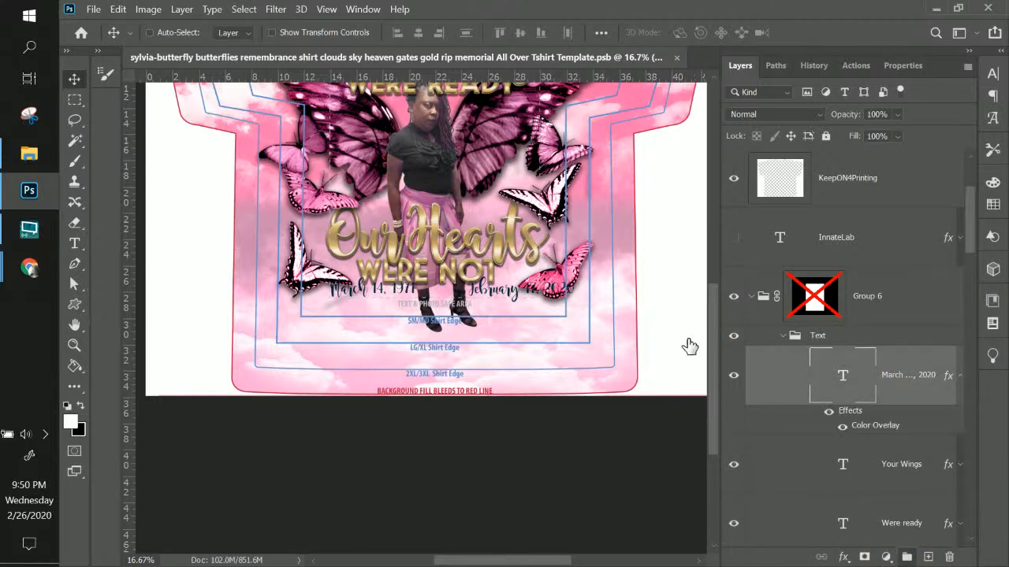
{"action": "key", "text": "ctrl"}
{"action": "key", "text": "ctrl+t"}
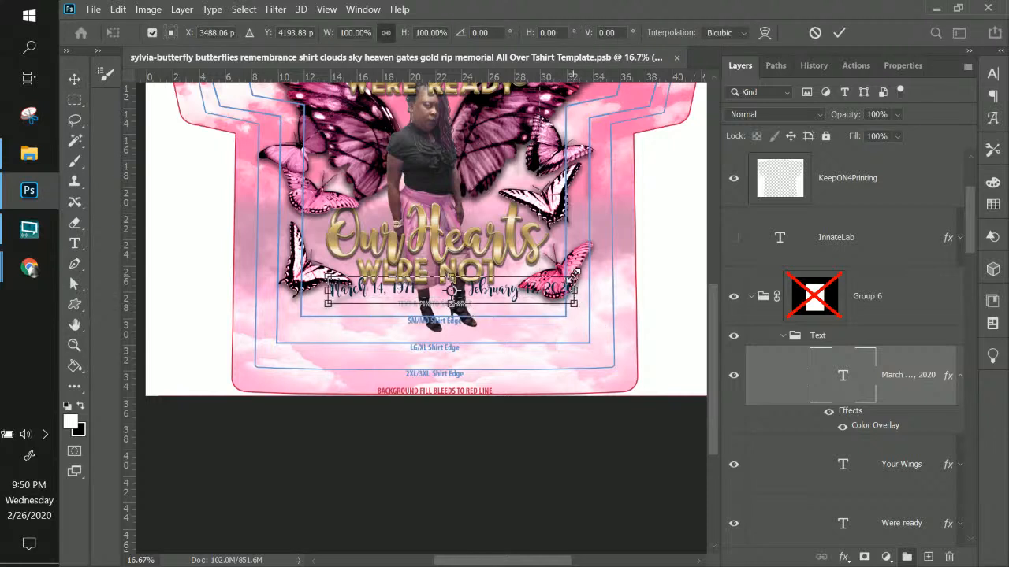
{"action": "left_click_drag", "start_coordinate": [574, 277], "coordinate": [536, 277]}
{"action": "key", "text": "Return"}
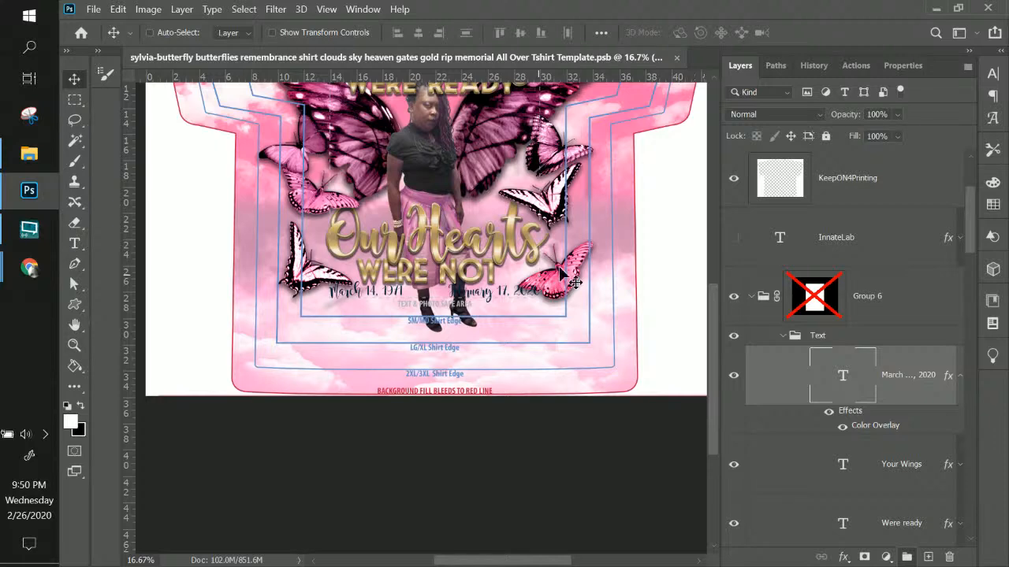
Give the date line an Outer Glow with 63% opacity, 17% spread and 40 px size
{"action": "left_click", "coordinate": [842, 557]}
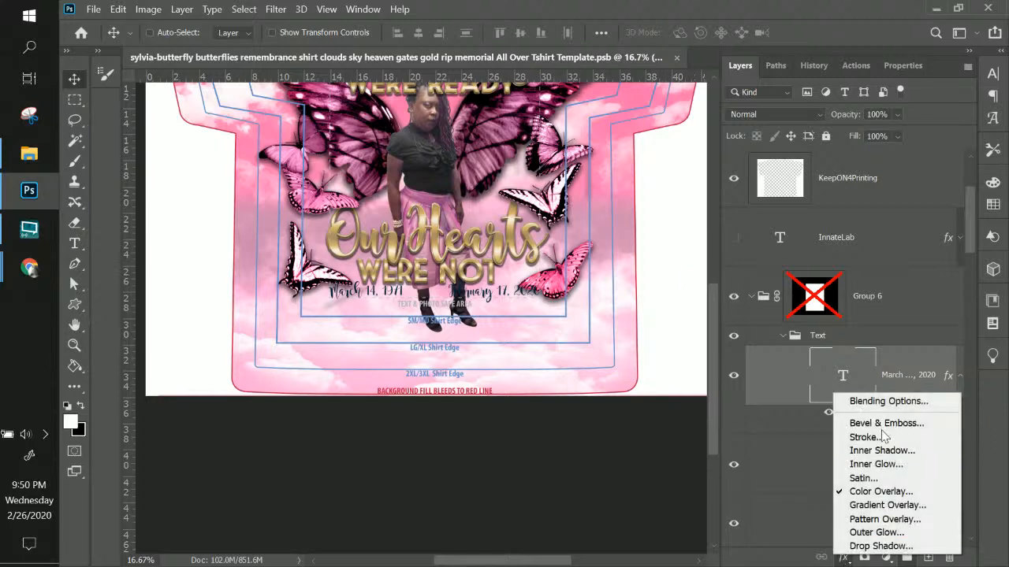
{"action": "left_click", "coordinate": [876, 534]}
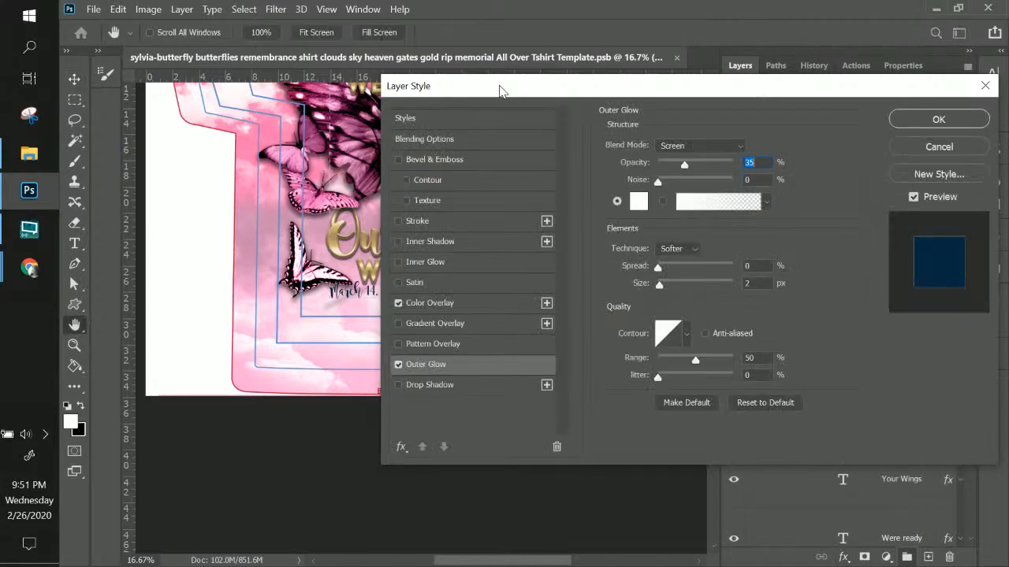
{"action": "mouse_move", "coordinate": [502, 83]}
{"action": "left_mouse_down"}
{"action": "mouse_move", "coordinate": [746, 101]}
{"action": "mouse_move", "coordinate": [688, 97]}
{"action": "left_mouse_up"}
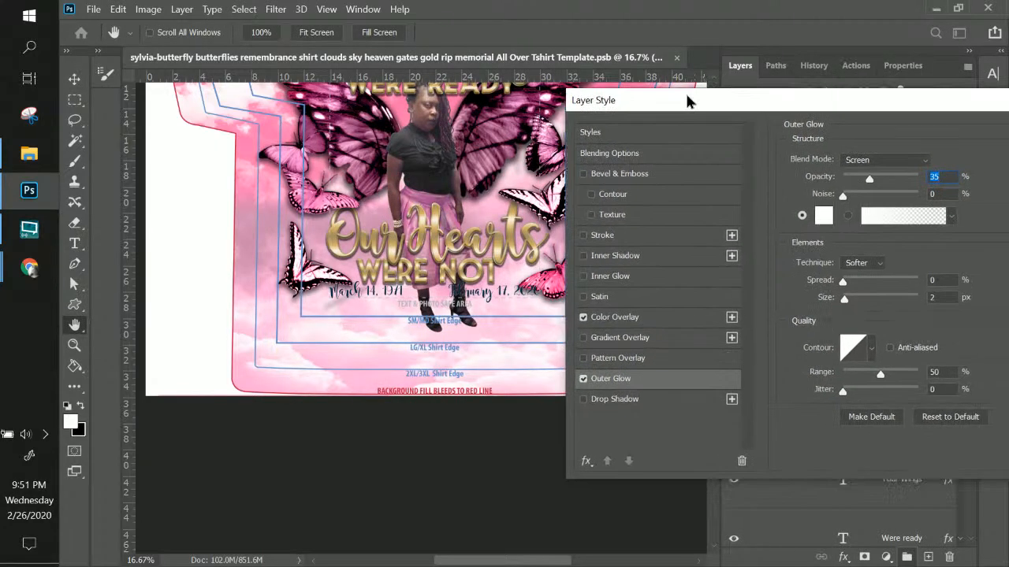
{"action": "left_click_drag", "start_coordinate": [869, 180], "coordinate": [890, 181]}
{"action": "left_click", "coordinate": [855, 281]}
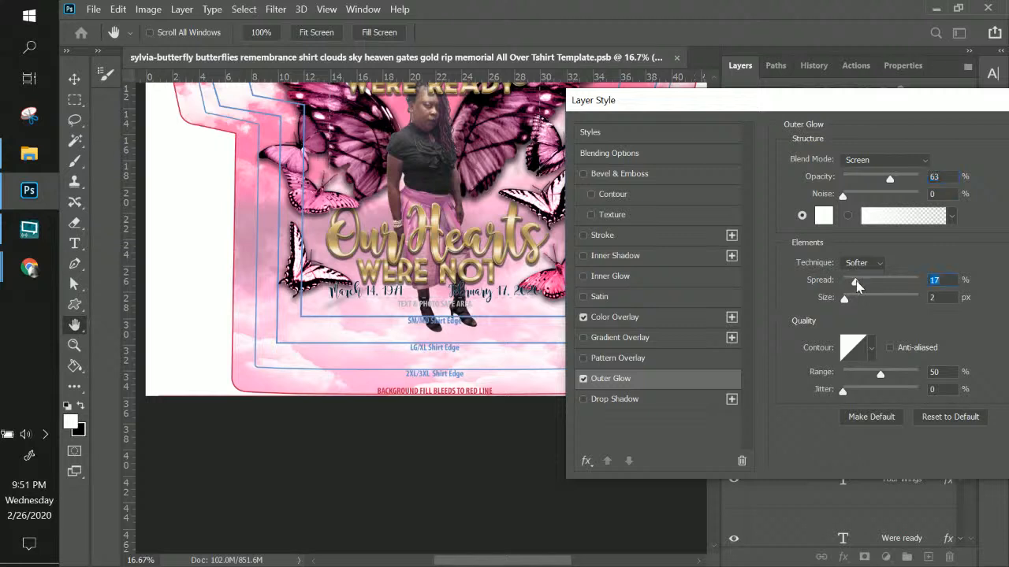
{"action": "left_click", "coordinate": [859, 299]}
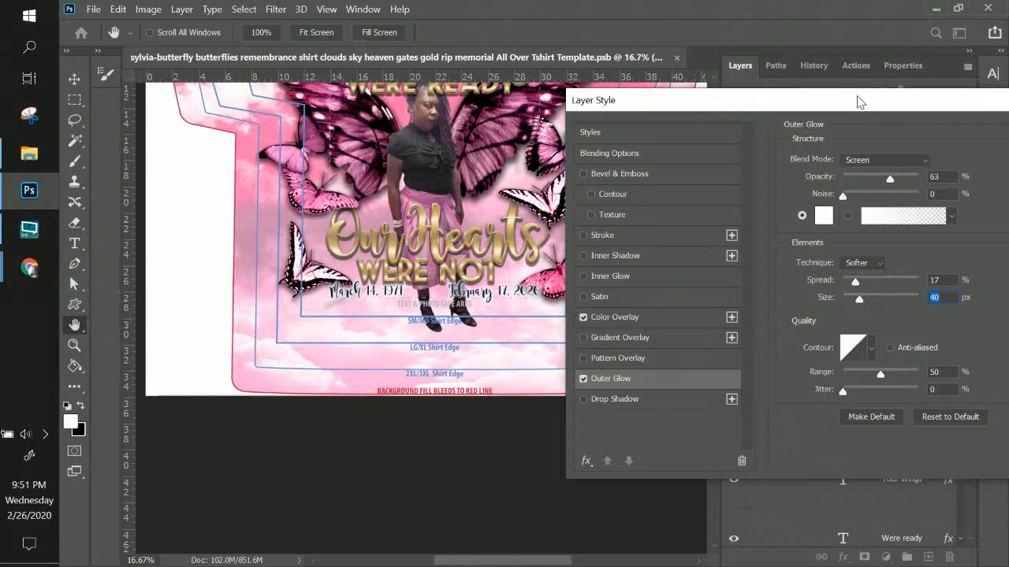
{"action": "left_click_drag", "start_coordinate": [858, 101], "coordinate": [682, 97]}
{"action": "left_click", "coordinate": [962, 131]}
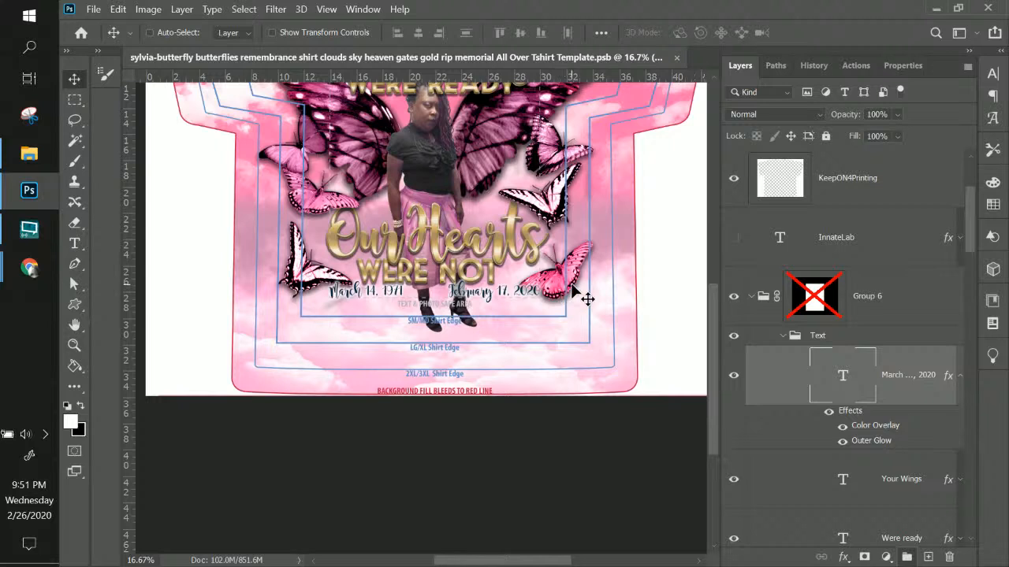
Scroll around the canvas to review the glowing dates in the shirt design
{"action": "scroll", "coordinate": [587, 298], "scroll_direction": "up", "scroll_amount": 5}
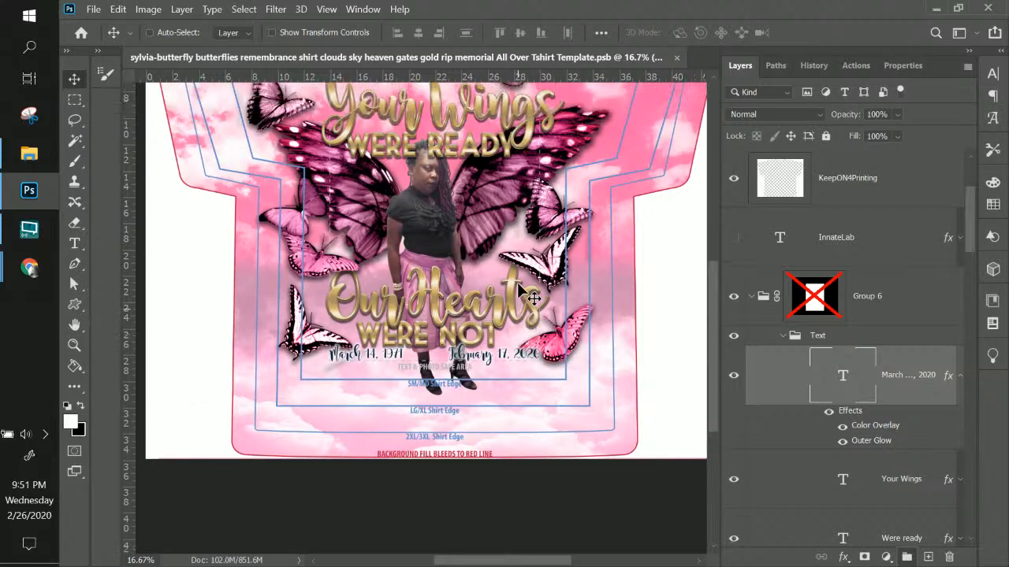
{"action": "scroll", "coordinate": [533, 297], "scroll_direction": "up", "scroll_amount": 3}
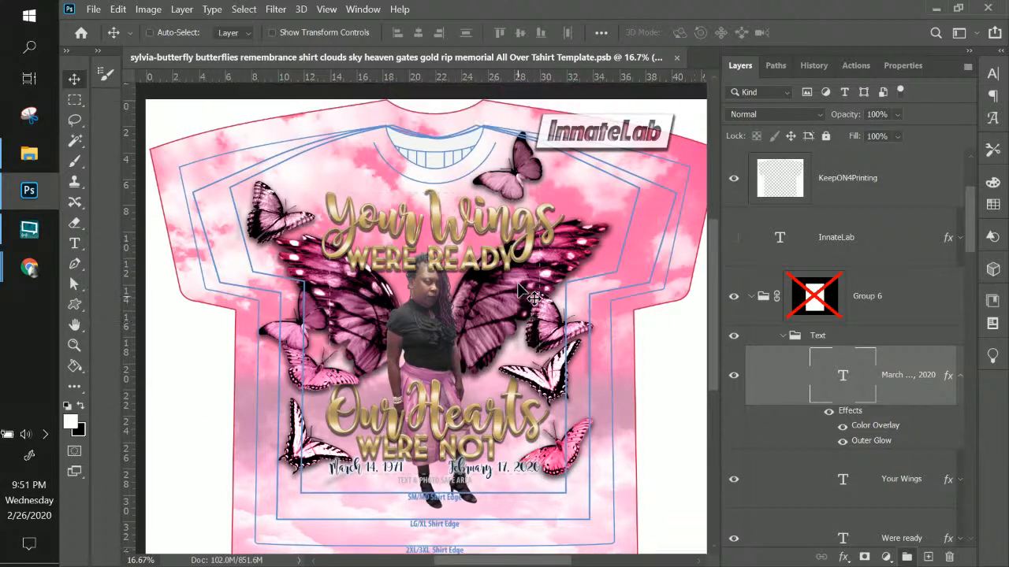
{"action": "scroll", "coordinate": [532, 298], "scroll_direction": "down", "scroll_amount": 3}
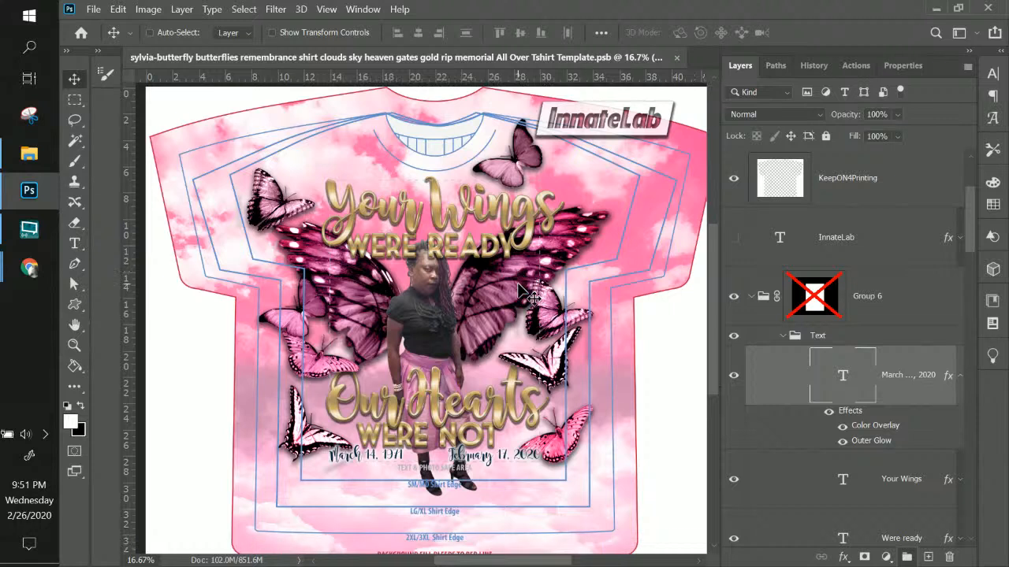
{"action": "scroll", "coordinate": [532, 298], "scroll_direction": "down", "scroll_amount": 1}
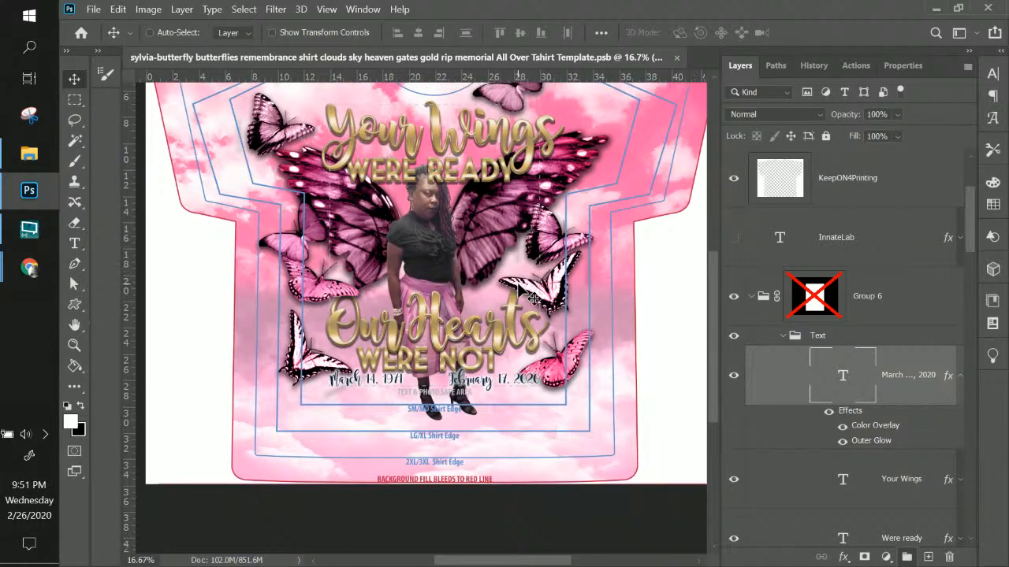
{"action": "scroll", "coordinate": [532, 298], "scroll_direction": "up", "scroll_amount": 3}
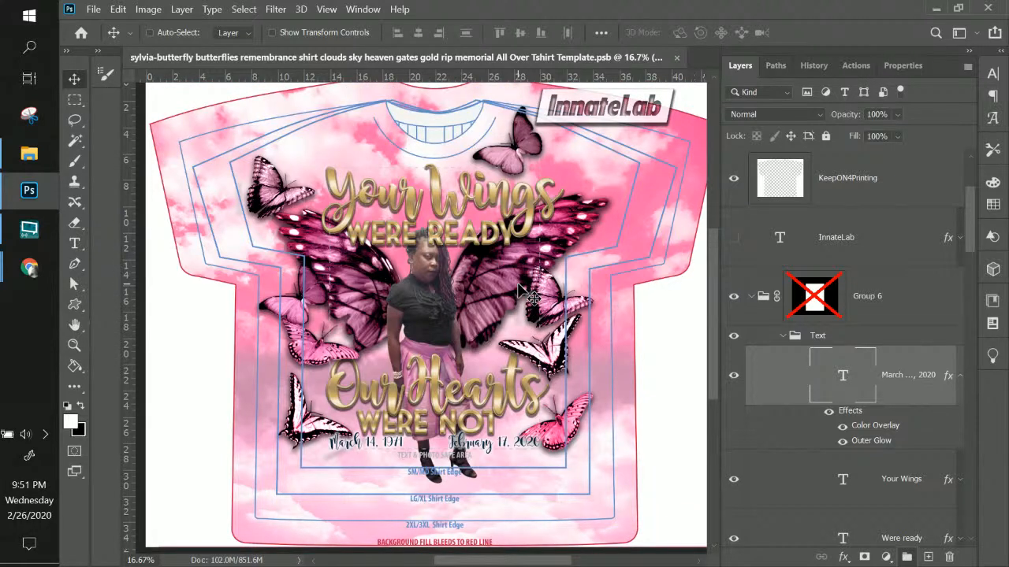
{"action": "scroll", "coordinate": [544, 266], "scroll_direction": "down", "scroll_amount": 1}
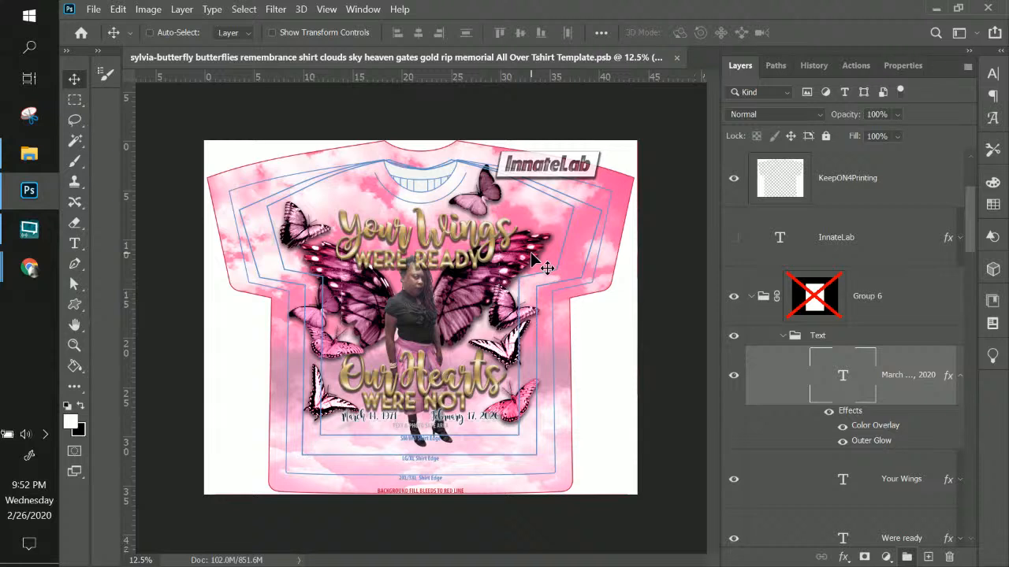
Duplicate the gold Our Hearts text upward and replace the copy's words with the new person's name
{"action": "key", "text": "ctrl"}
{"action": "key", "text": "alt+Tab"}
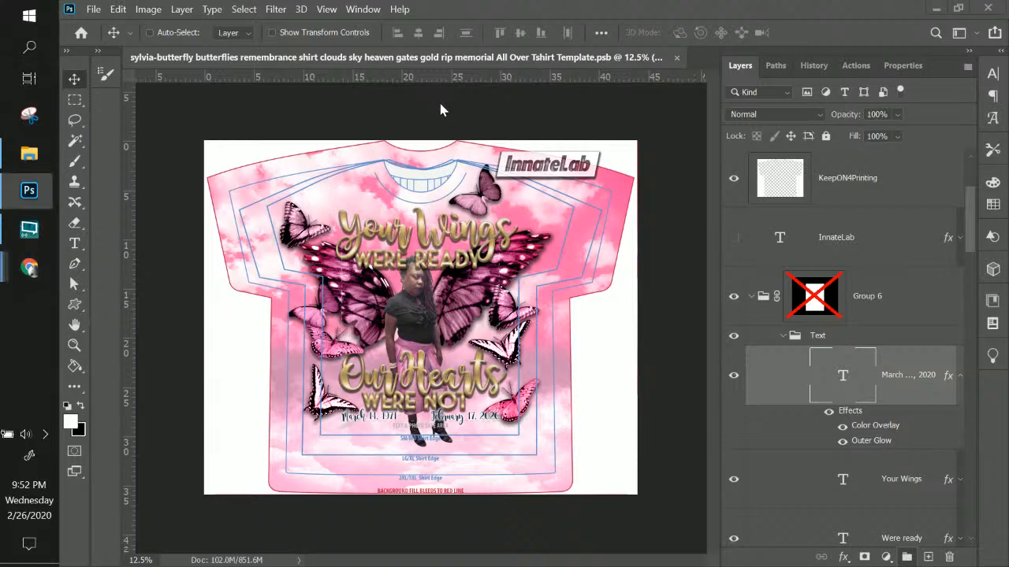
{"action": "key", "text": "ctrl+plus"}
{"action": "key", "text": "ctrl+plus"}
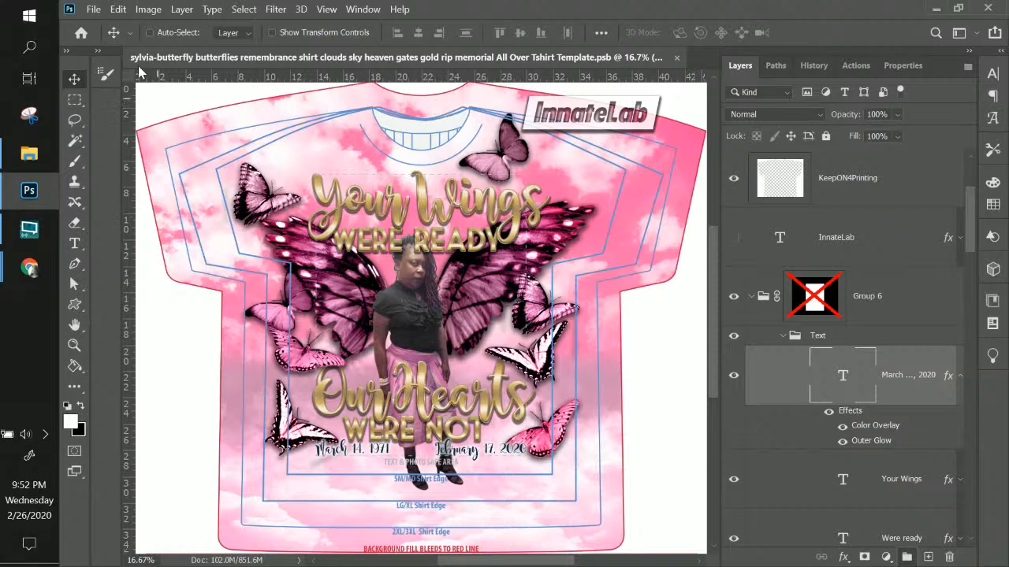
{"action": "right_click", "coordinate": [467, 405]}
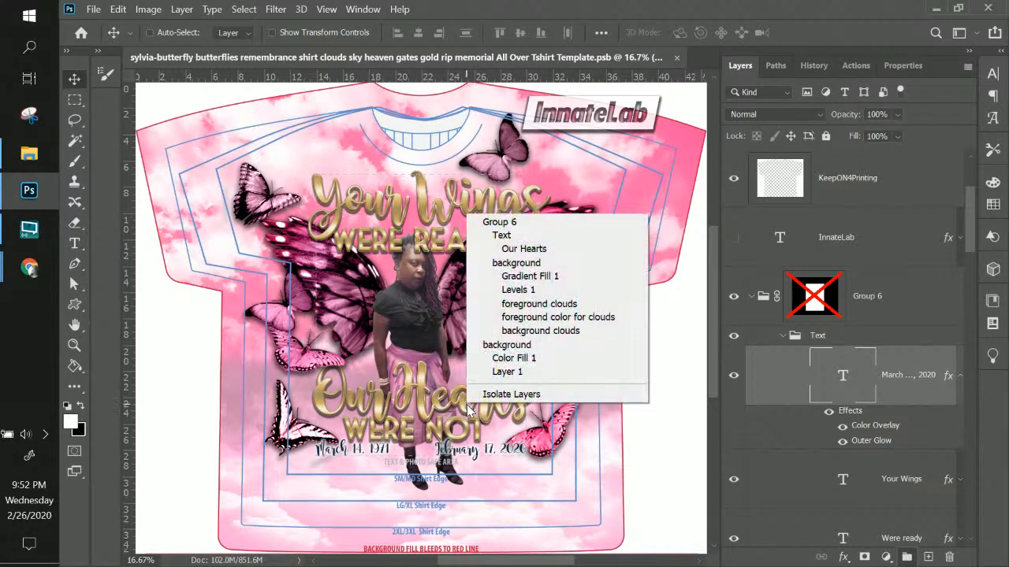
{"action": "left_click", "coordinate": [524, 249]}
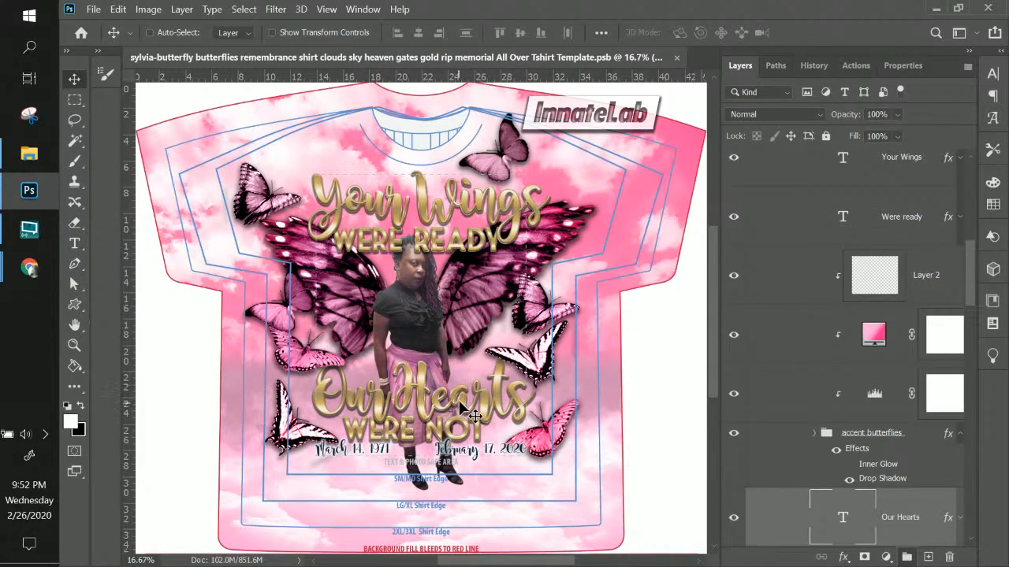
{"action": "left_click_drag", "start_coordinate": [465, 408], "coordinate": [463, 339]}
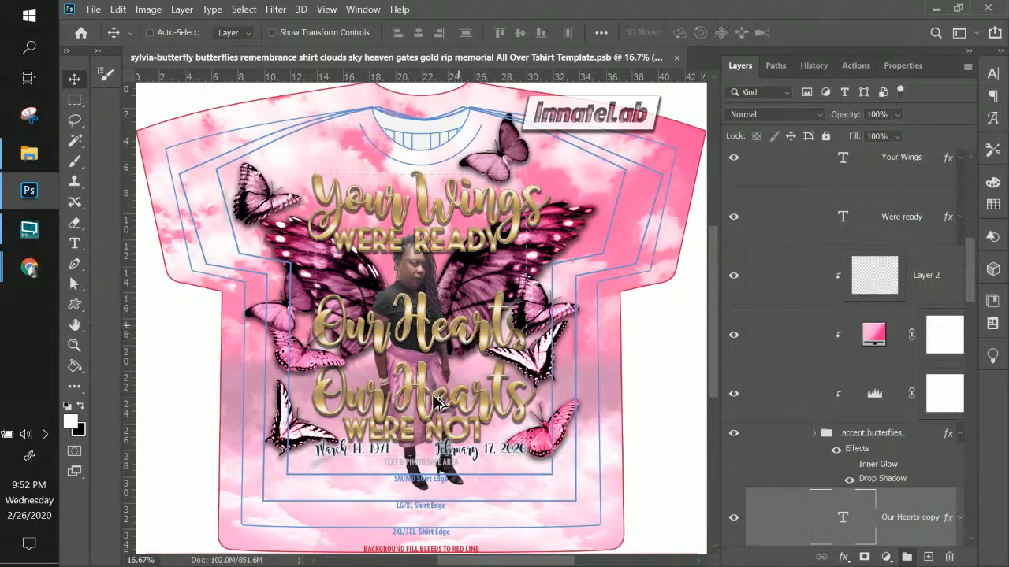
{"action": "double_click", "coordinate": [843, 520]}
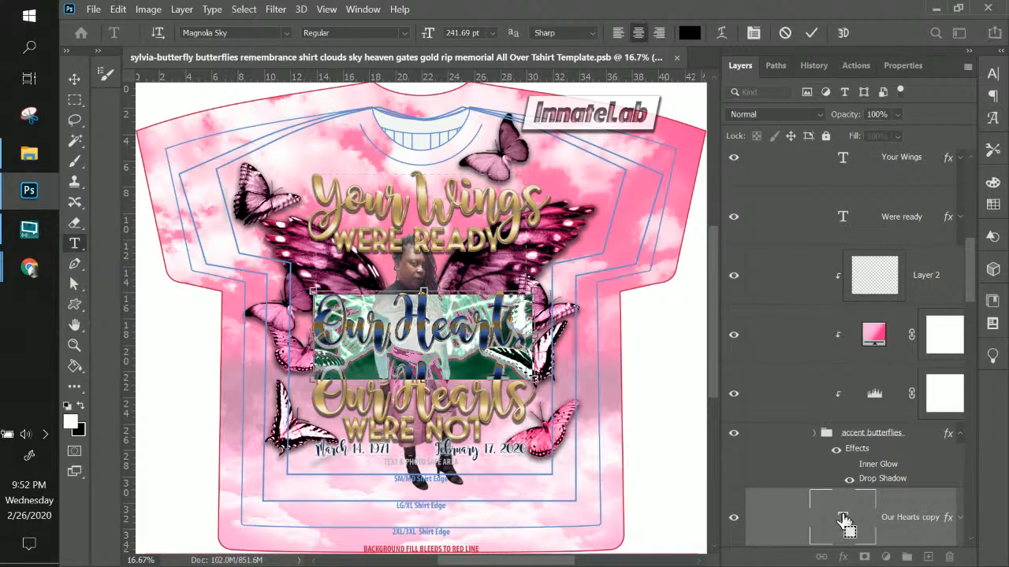
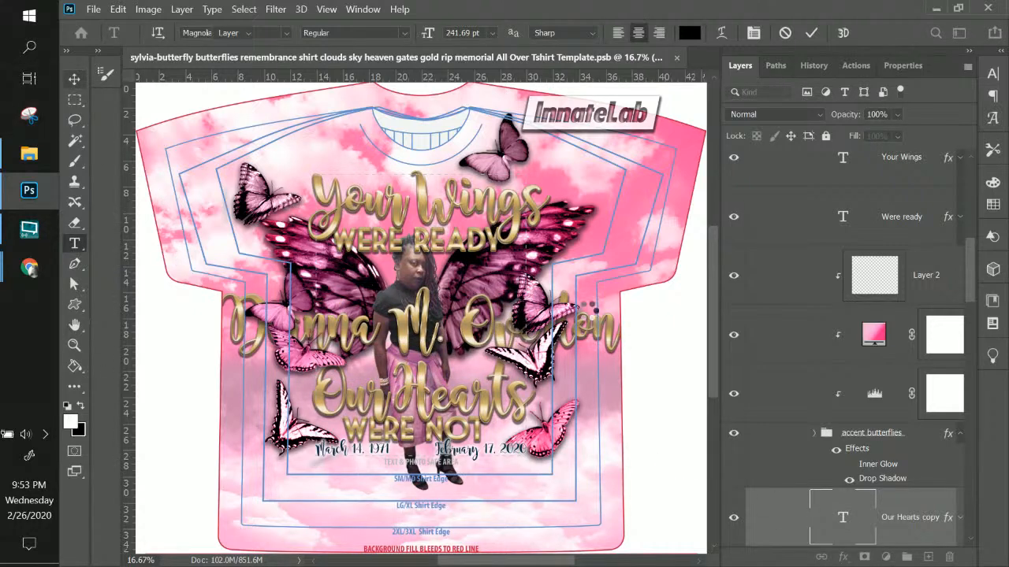
Scale the name to about 40% and centre it just above Our Hearts
{"action": "key", "text": "ctrl+t"}
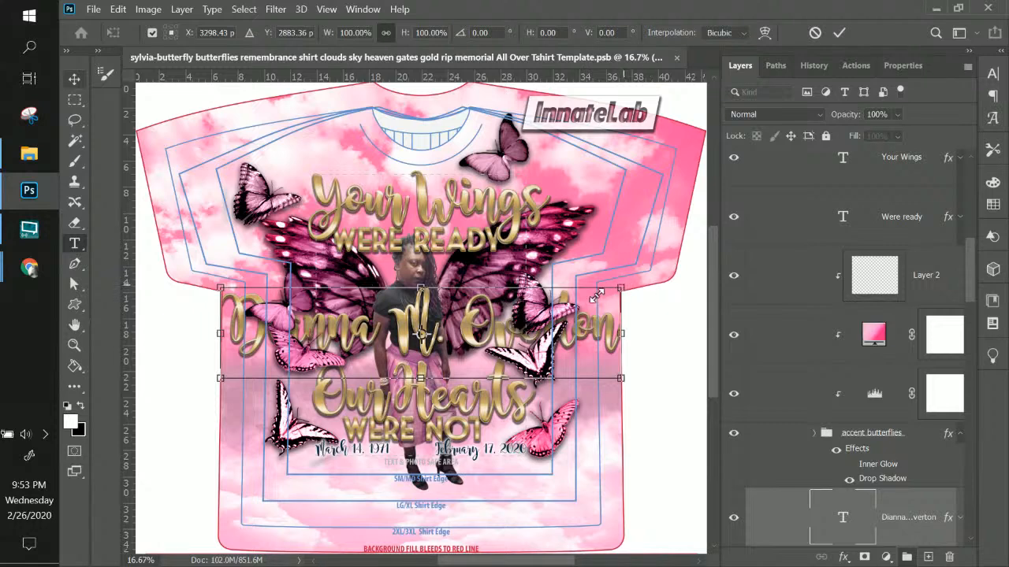
{"action": "left_click_drag", "start_coordinate": [621, 289], "coordinate": [219, 319]}
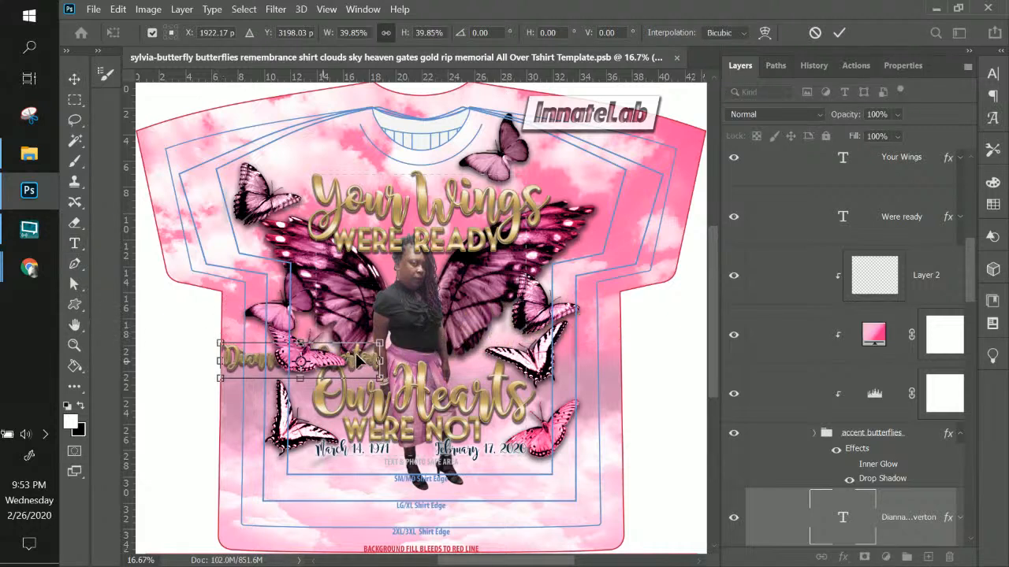
{"action": "left_click_drag", "start_coordinate": [411, 352], "coordinate": [471, 349]}
{"action": "key", "text": "Return"}
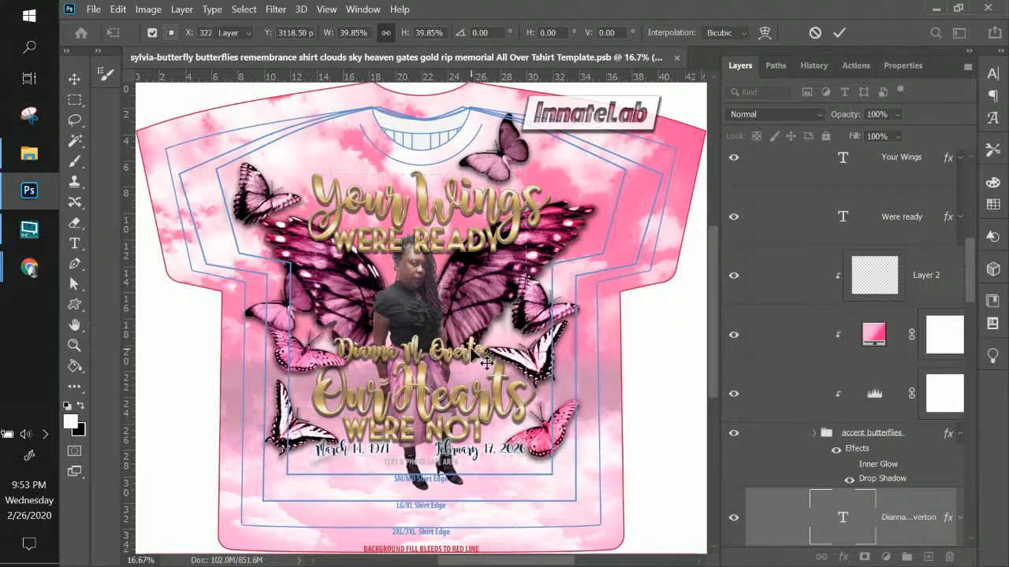
{"action": "key", "text": "ctrl+plus"}
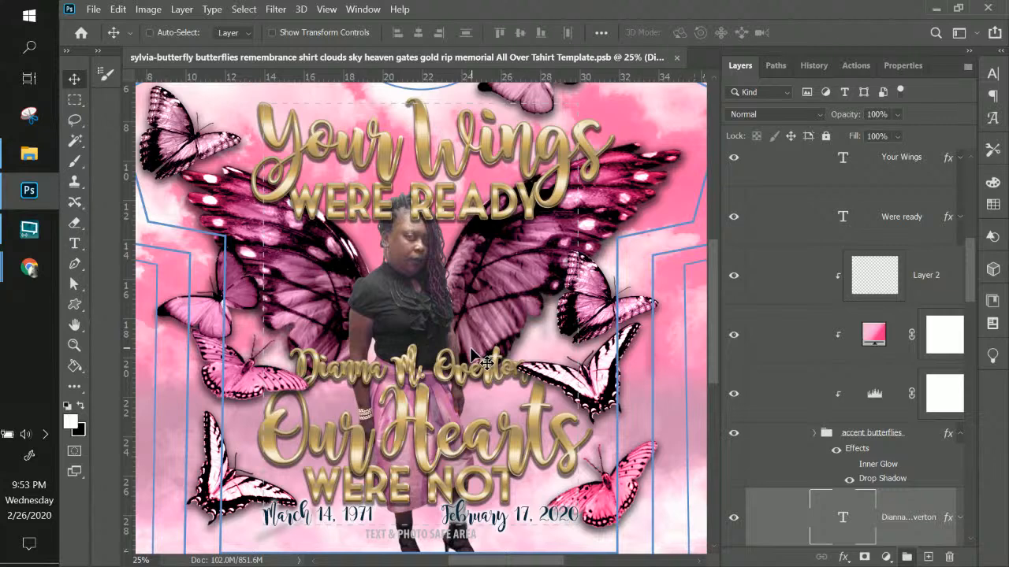
Try a Color Overlay on the name layer, then remove it again
{"action": "scroll", "coordinate": [842, 451], "scroll_direction": "down", "scroll_amount": 2}
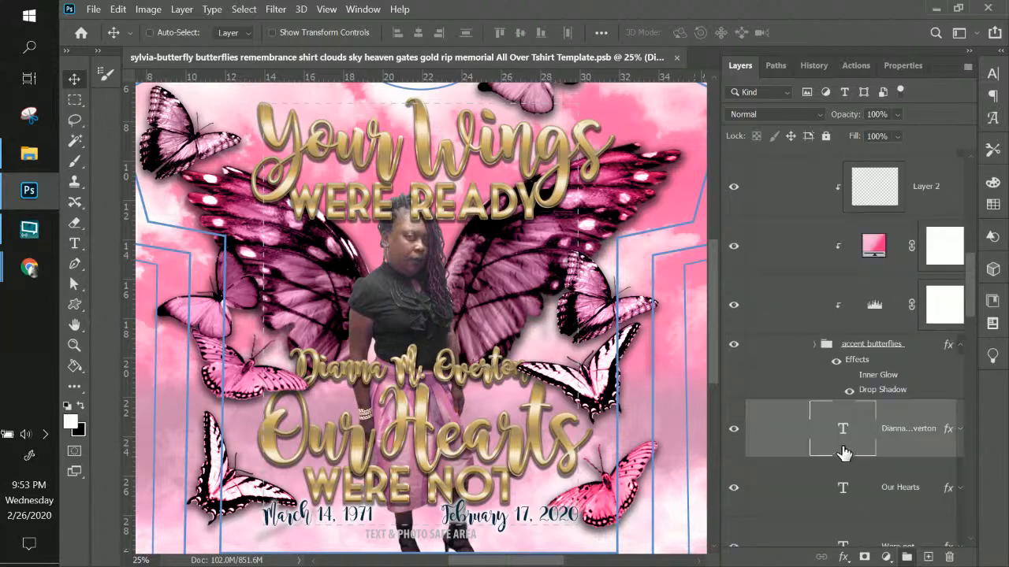
{"action": "double_click", "coordinate": [939, 418]}
{"action": "left_click_drag", "start_coordinate": [516, 102], "coordinate": [684, 104]}
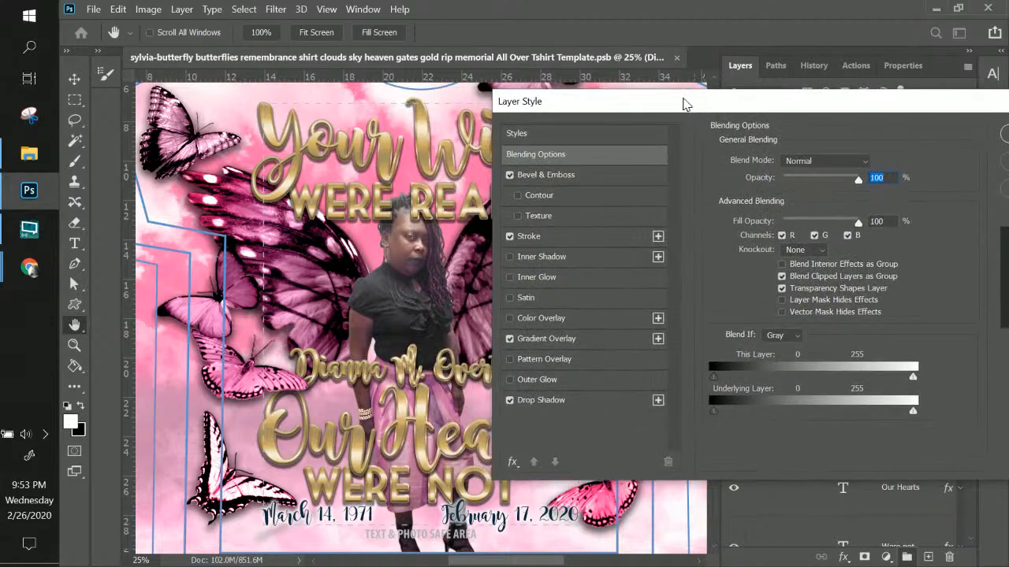
{"action": "left_click", "coordinate": [523, 319]}
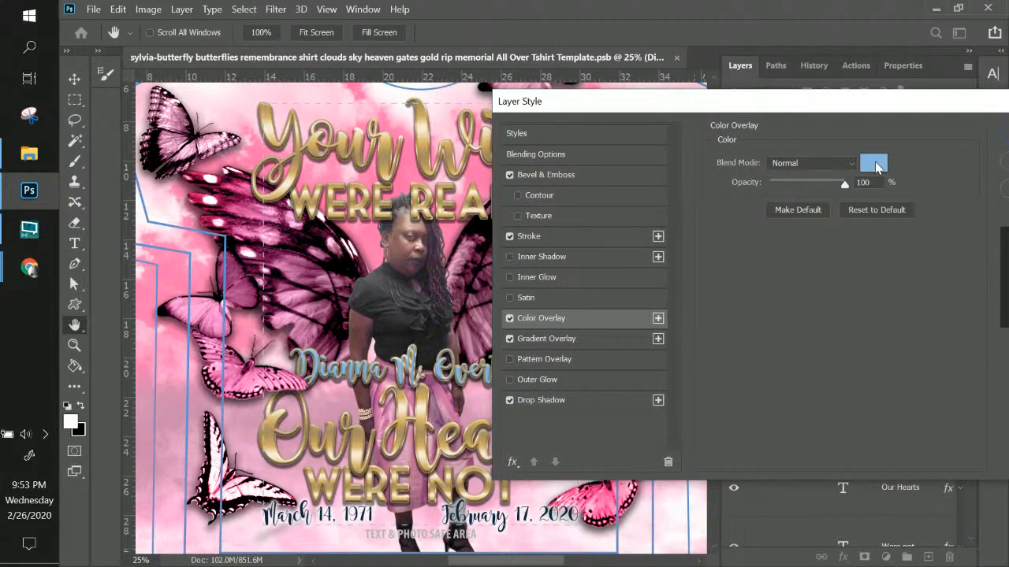
{"action": "left_click", "coordinate": [873, 163]}
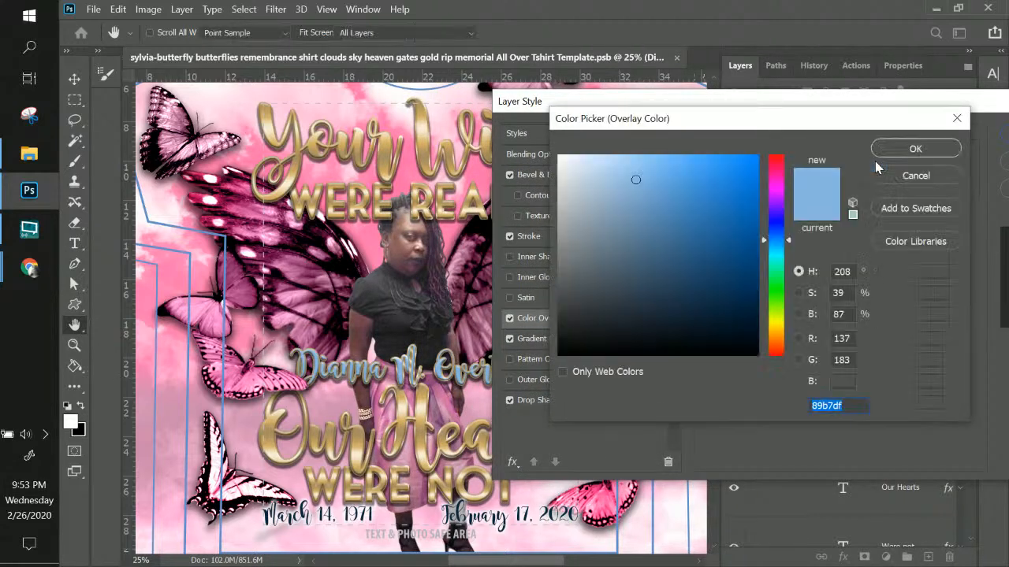
{"action": "left_click", "coordinate": [915, 175]}
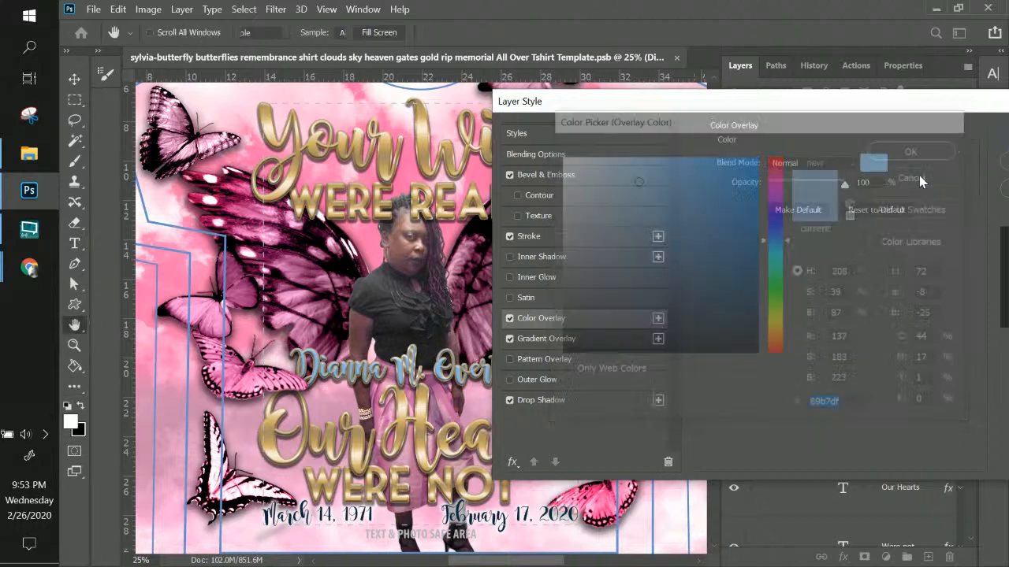
{"action": "left_click", "coordinate": [510, 318]}
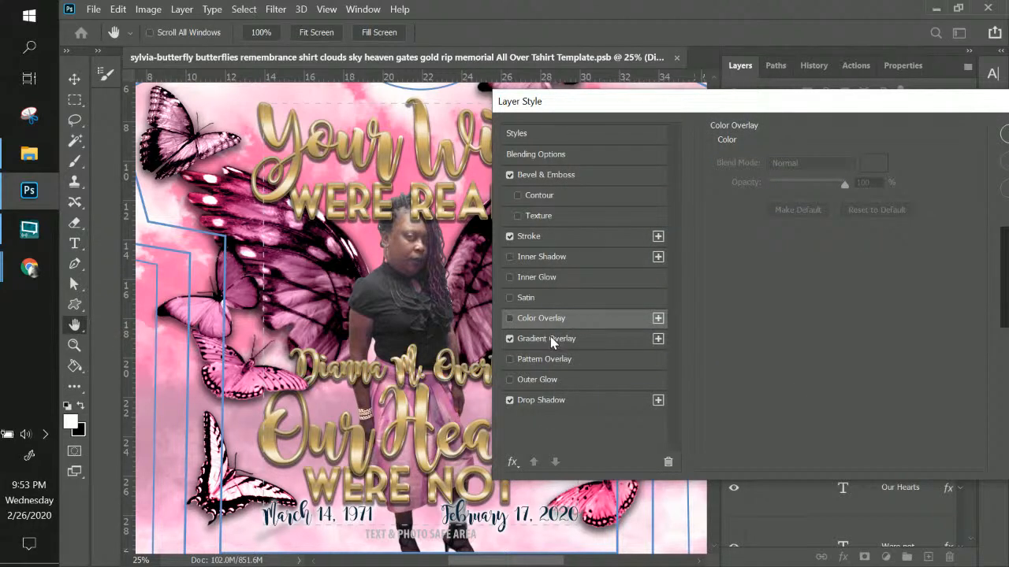
Apply the pink three-stop Gradient Overlay preset to the name at 69% scale
{"action": "left_click", "coordinate": [580, 340]}
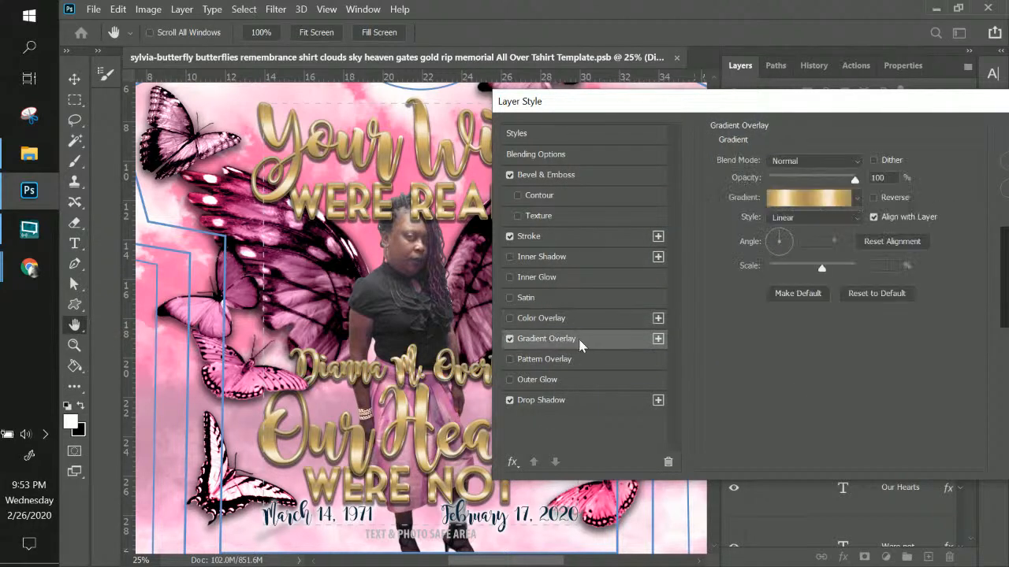
{"action": "left_click", "coordinate": [836, 202]}
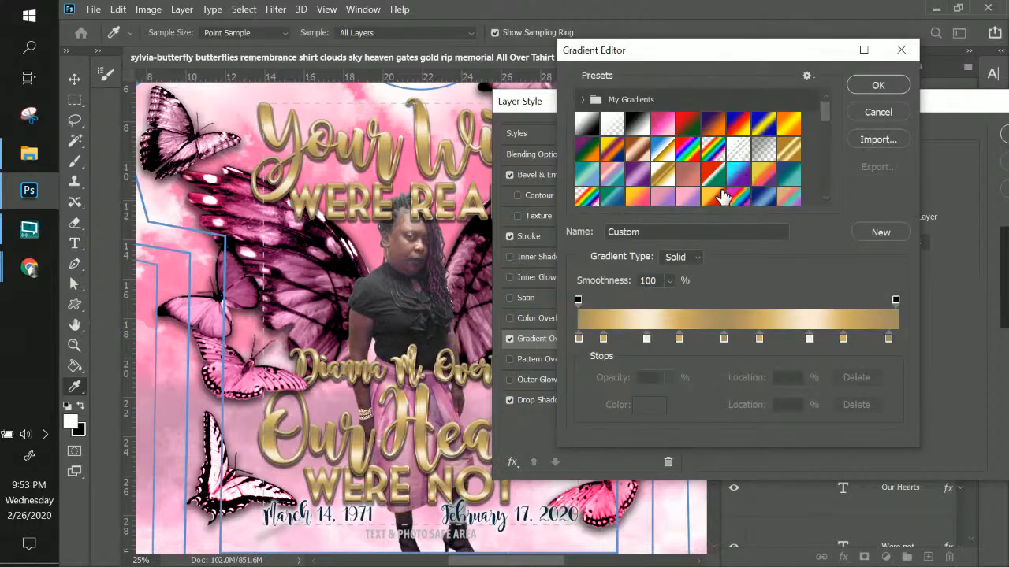
{"action": "scroll", "coordinate": [705, 181], "scroll_direction": "down", "scroll_amount": 1}
{"action": "scroll", "coordinate": [705, 181], "scroll_direction": "down", "scroll_amount": 1}
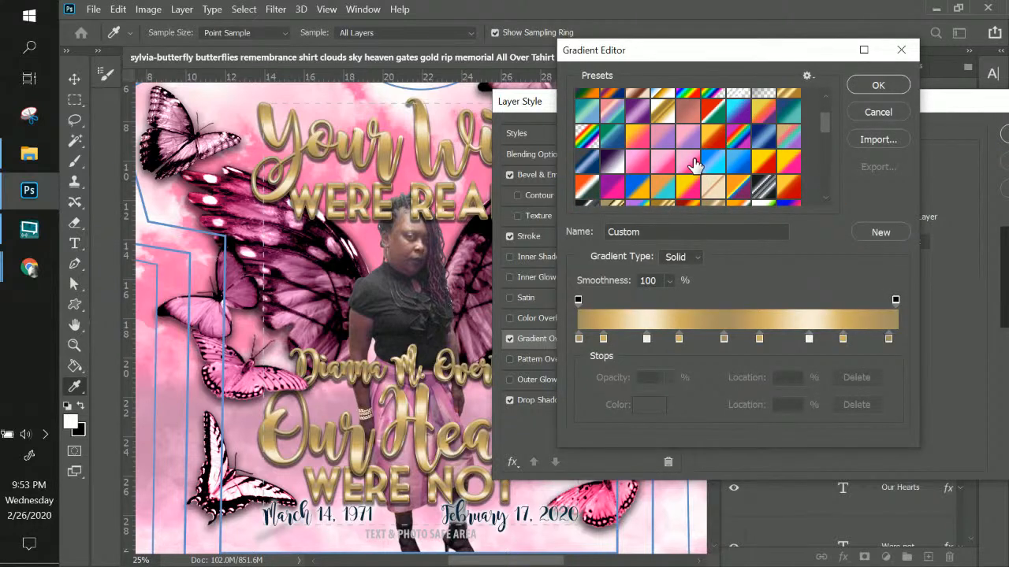
{"action": "left_click", "coordinate": [694, 164]}
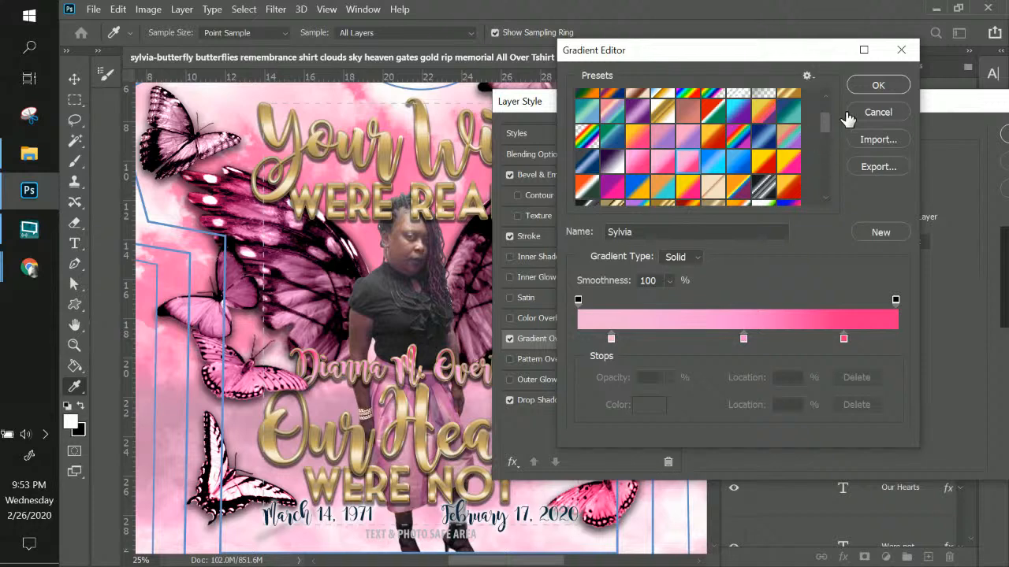
{"action": "left_click", "coordinate": [860, 87]}
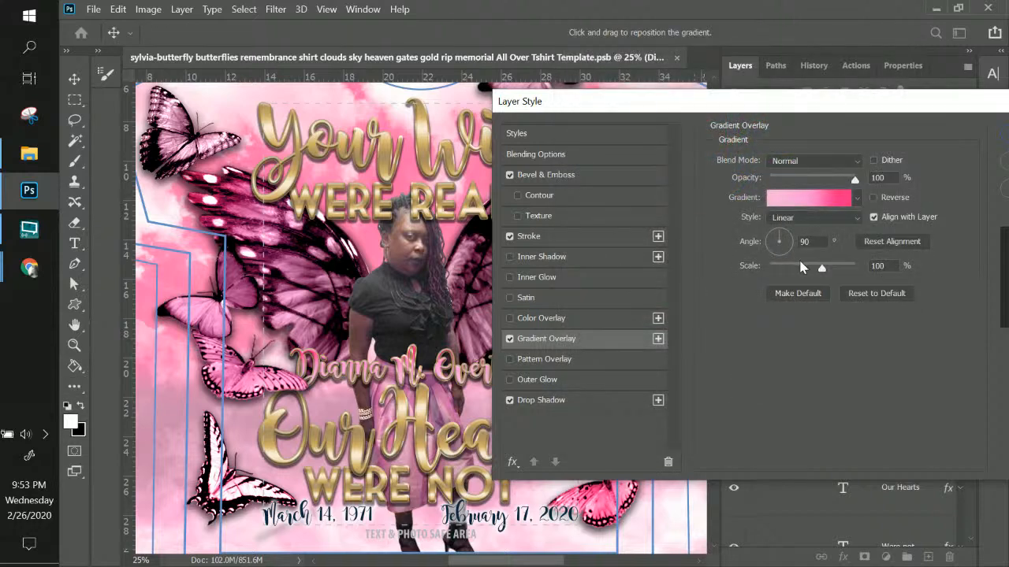
{"action": "left_click", "coordinate": [802, 268]}
Add a second stroke to the name using a silver gradient preset
{"action": "left_click", "coordinate": [564, 246]}
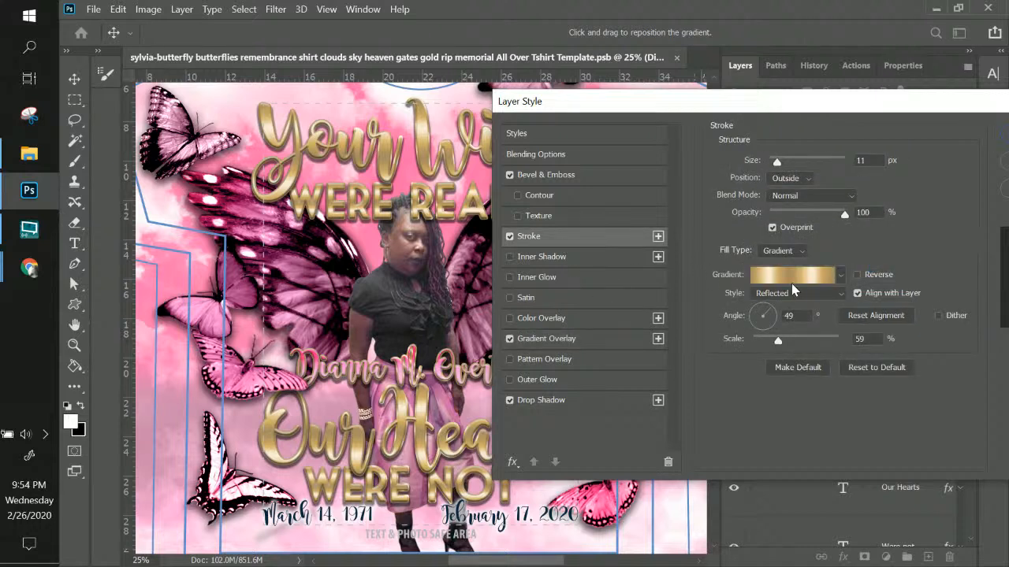
{"action": "left_click", "coordinate": [658, 236]}
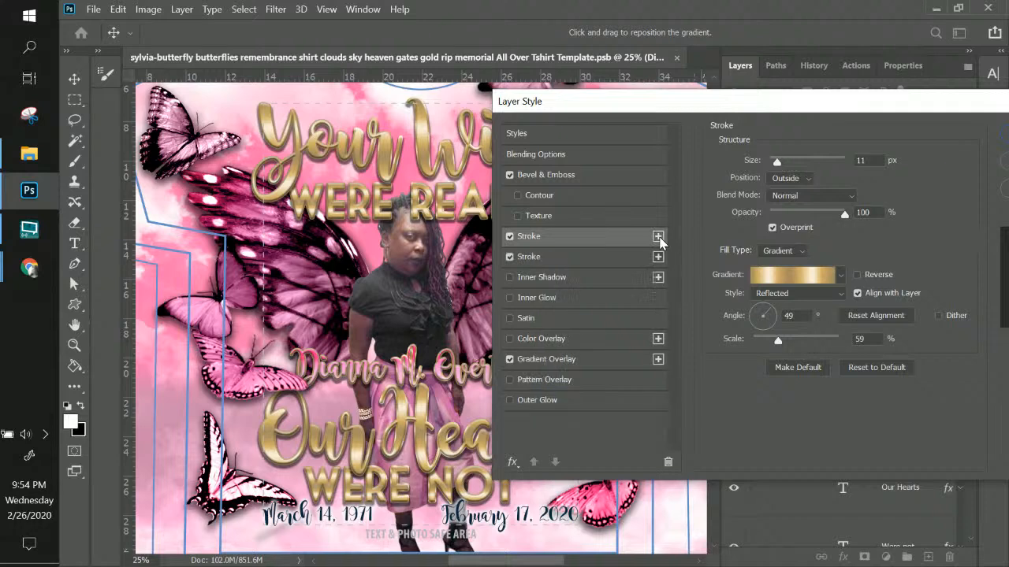
{"action": "left_click", "coordinate": [784, 276]}
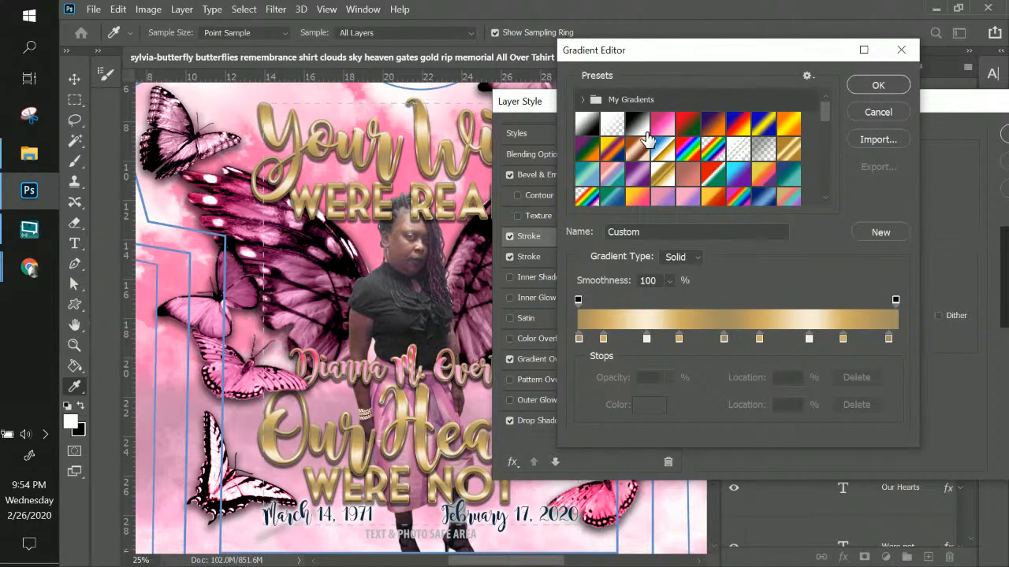
{"action": "scroll", "coordinate": [690, 164], "scroll_direction": "down", "scroll_amount": 4}
{"action": "left_click", "coordinate": [762, 150]}
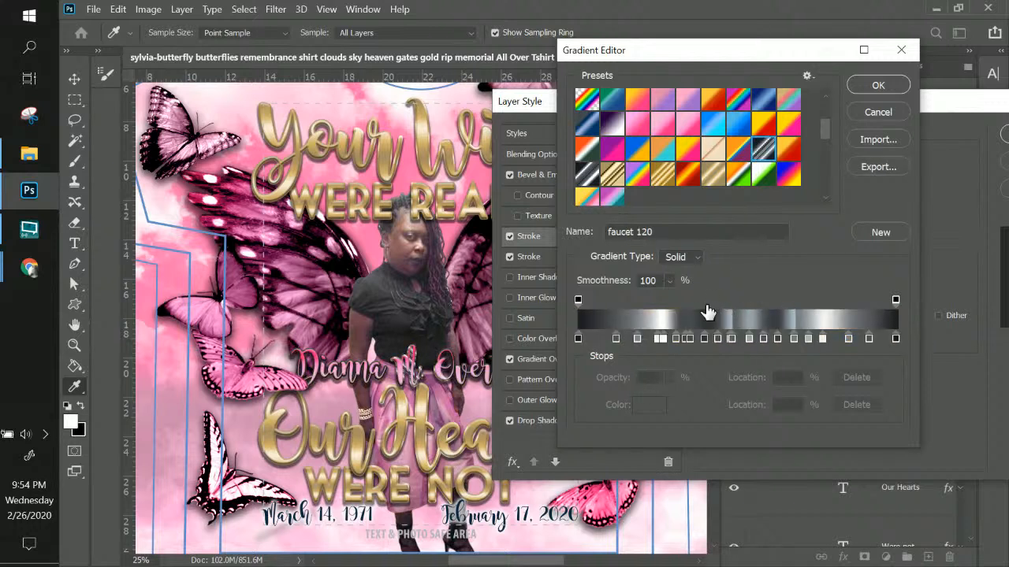
{"action": "left_click", "coordinate": [588, 173]}
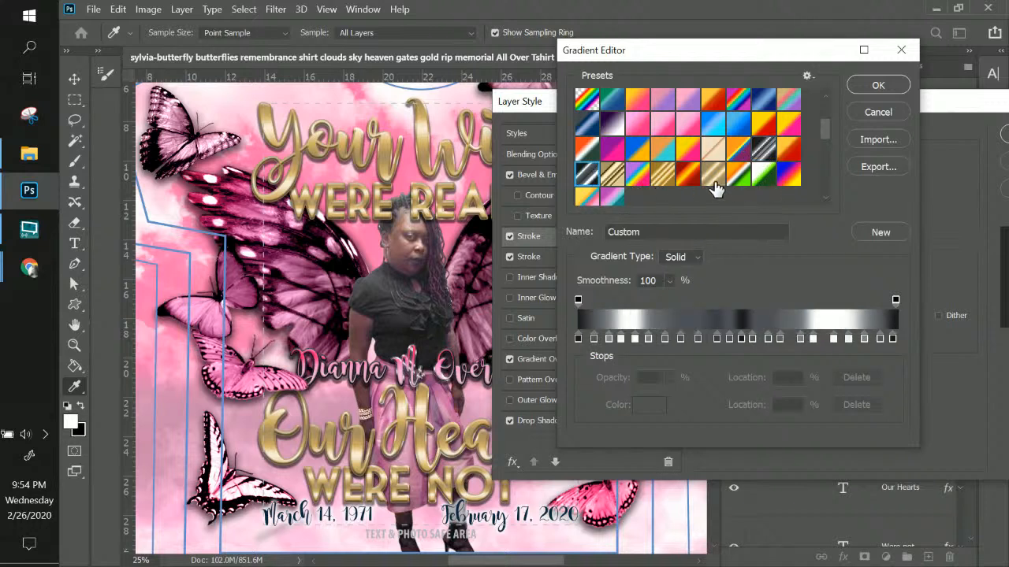
{"action": "scroll", "coordinate": [716, 187], "scroll_direction": "up", "scroll_amount": 2}
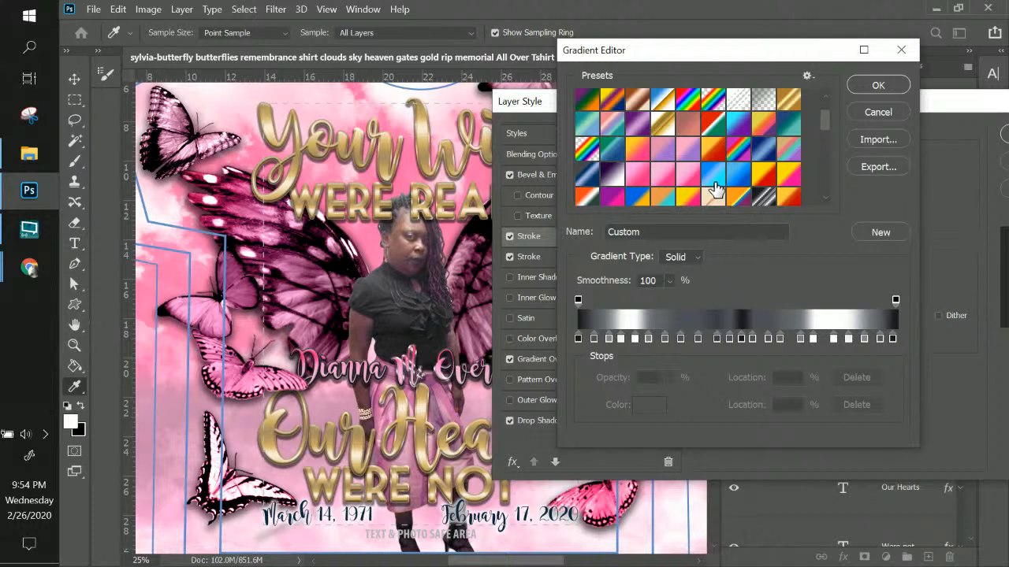
Delete six colour stops, including those at 17%, 85% and 13%, from the stroke gradient, then apply the style
{"action": "left_click", "coordinate": [634, 339]}
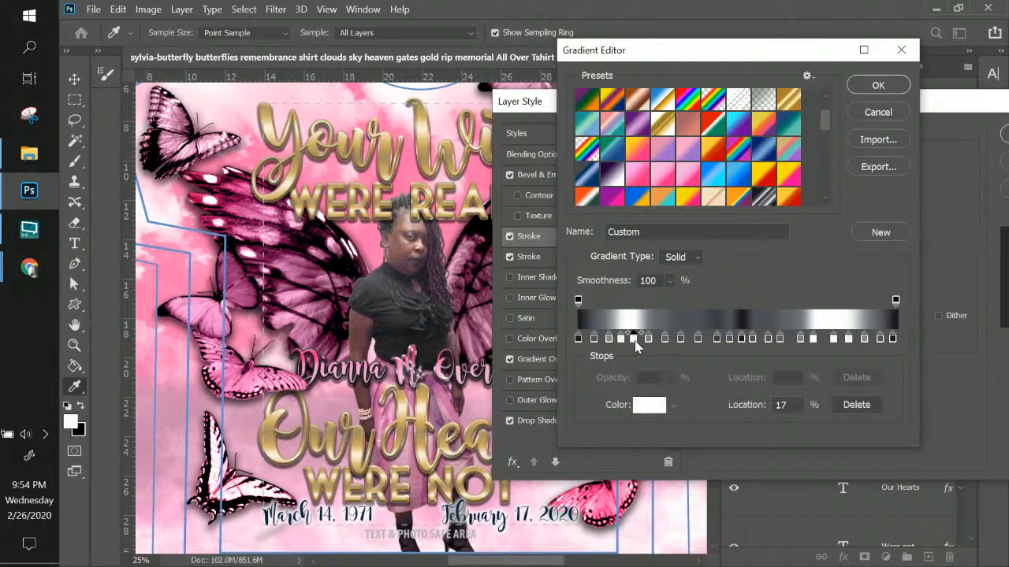
{"action": "left_click", "coordinate": [856, 404]}
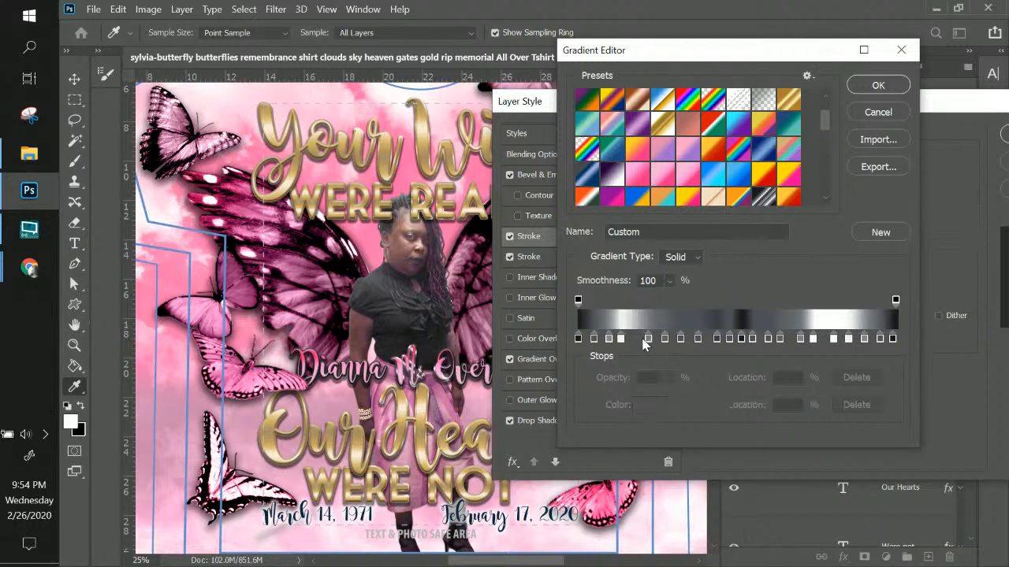
{"action": "left_click", "coordinate": [836, 338]}
{"action": "left_click", "coordinate": [859, 404]}
{"action": "left_click", "coordinate": [837, 339]}
{"action": "left_click", "coordinate": [859, 405]}
{"action": "left_click", "coordinate": [815, 339]}
{"action": "left_click", "coordinate": [857, 404]}
{"action": "left_click", "coordinate": [848, 339]}
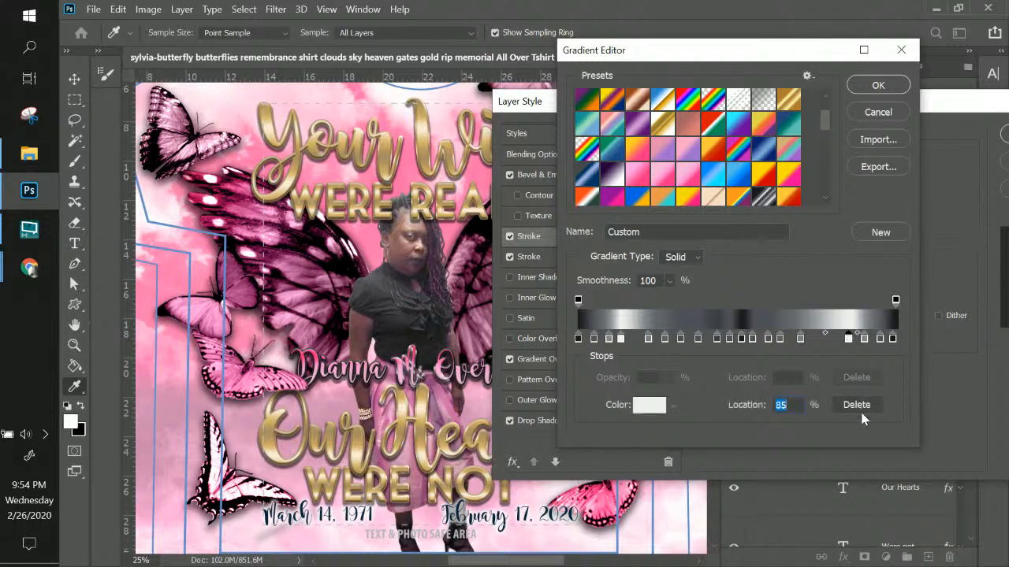
{"action": "left_click", "coordinate": [858, 405]}
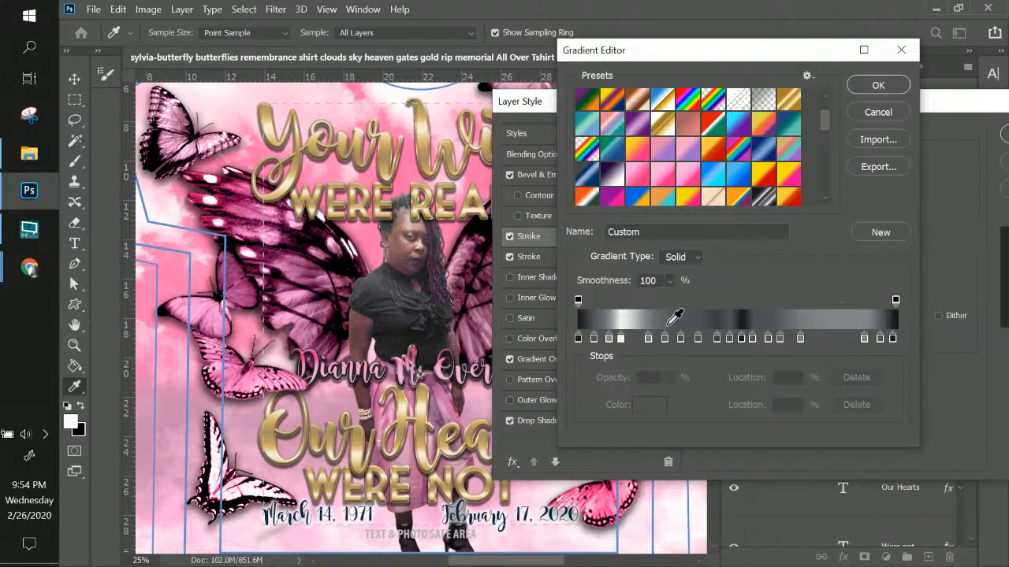
{"action": "left_click", "coordinate": [622, 339]}
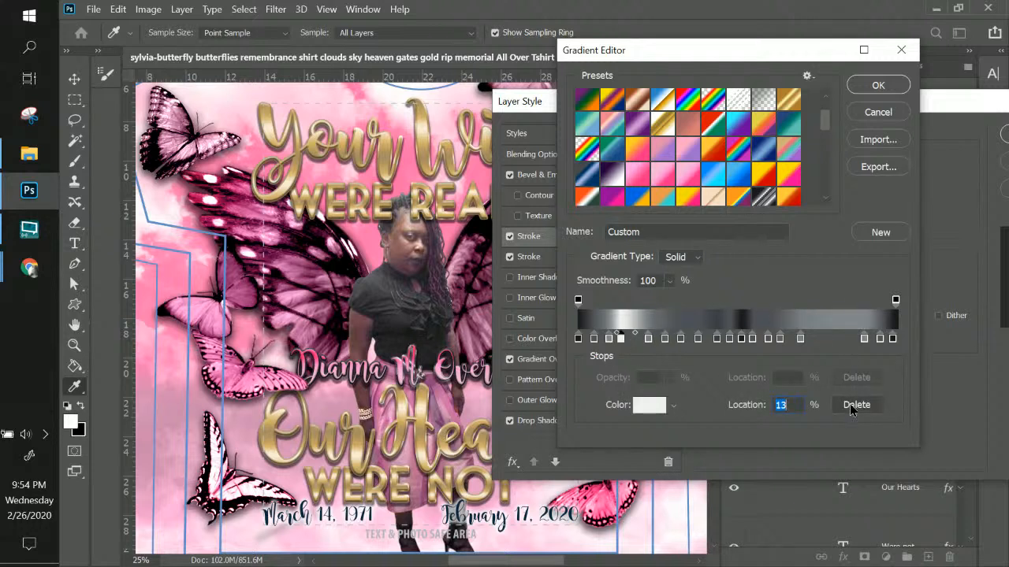
{"action": "left_click", "coordinate": [849, 404]}
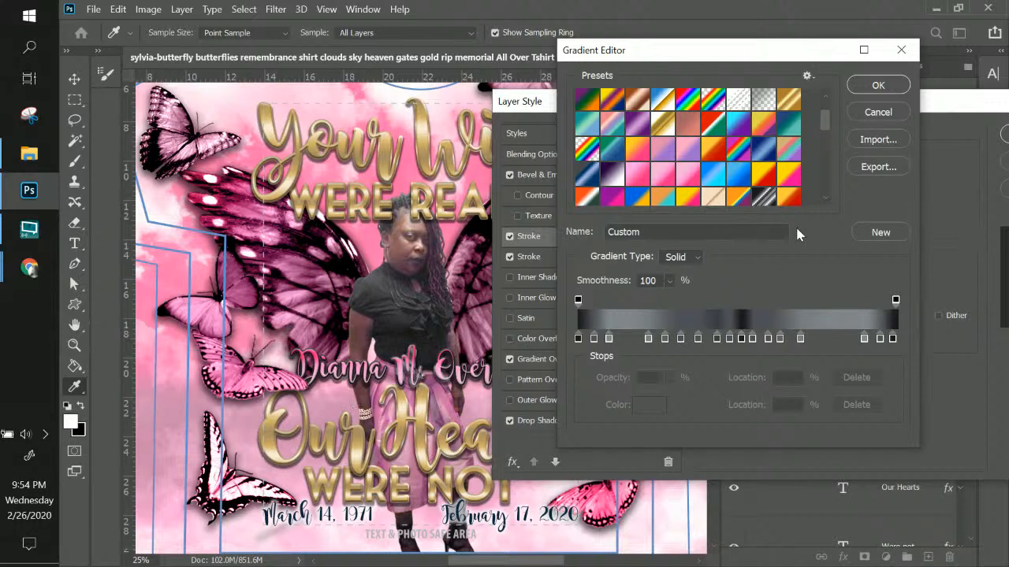
{"action": "left_click", "coordinate": [878, 85]}
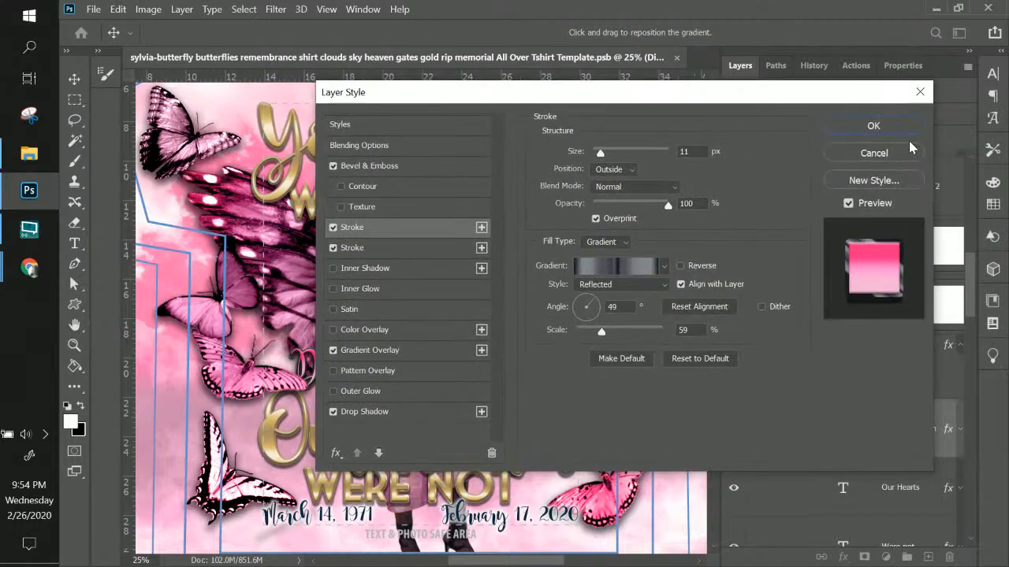
{"action": "left_click", "coordinate": [874, 126]}
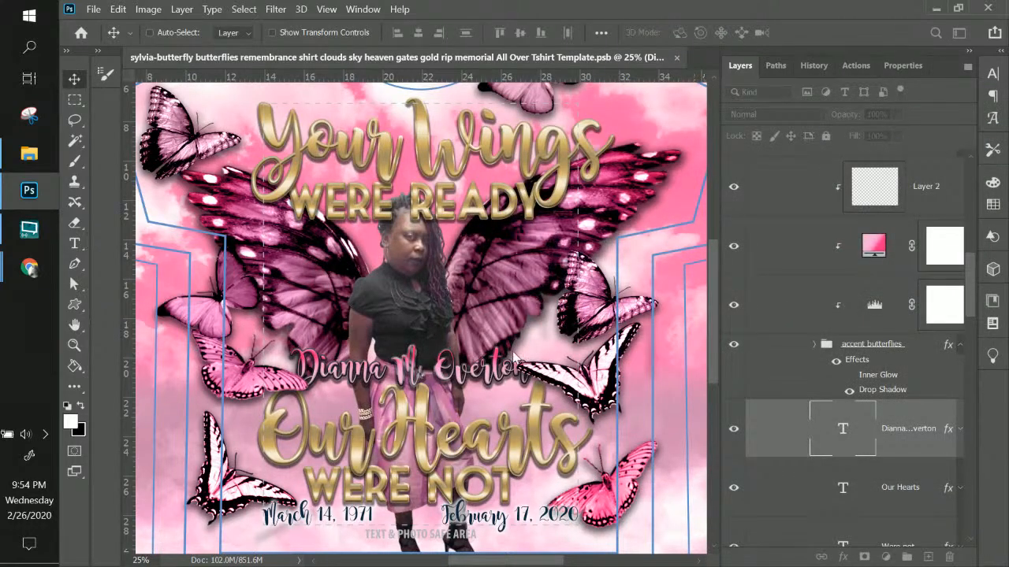
{"action": "right_click", "coordinate": [444, 375]}
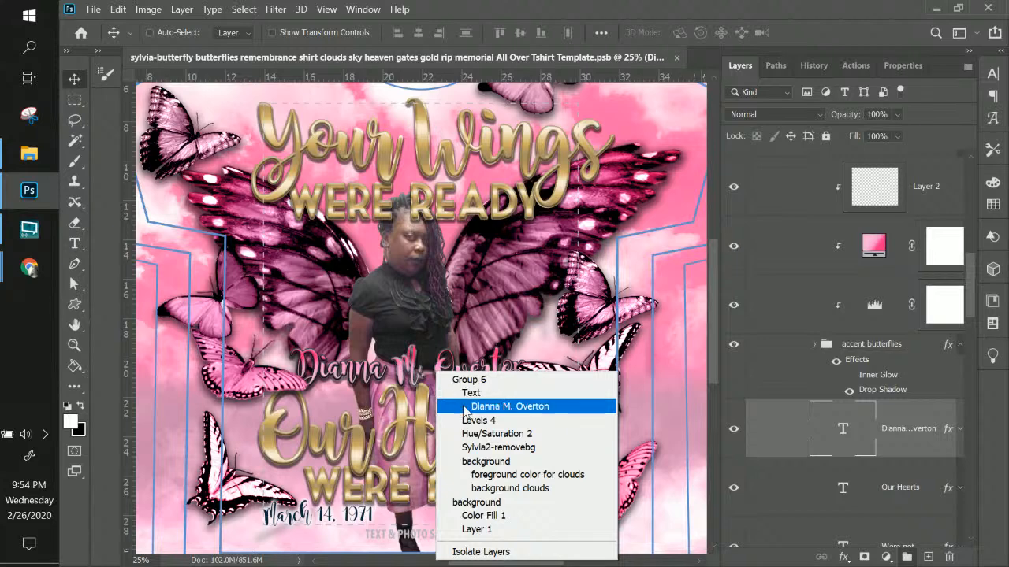
{"action": "left_click", "coordinate": [488, 406]}
{"action": "right_click", "coordinate": [902, 433]}
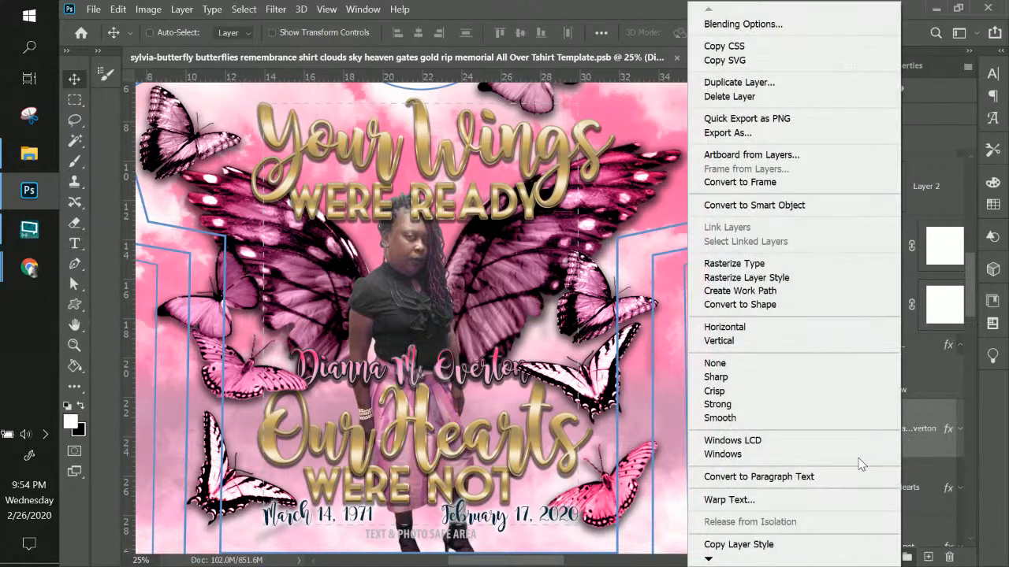
{"action": "left_click", "coordinate": [769, 545]}
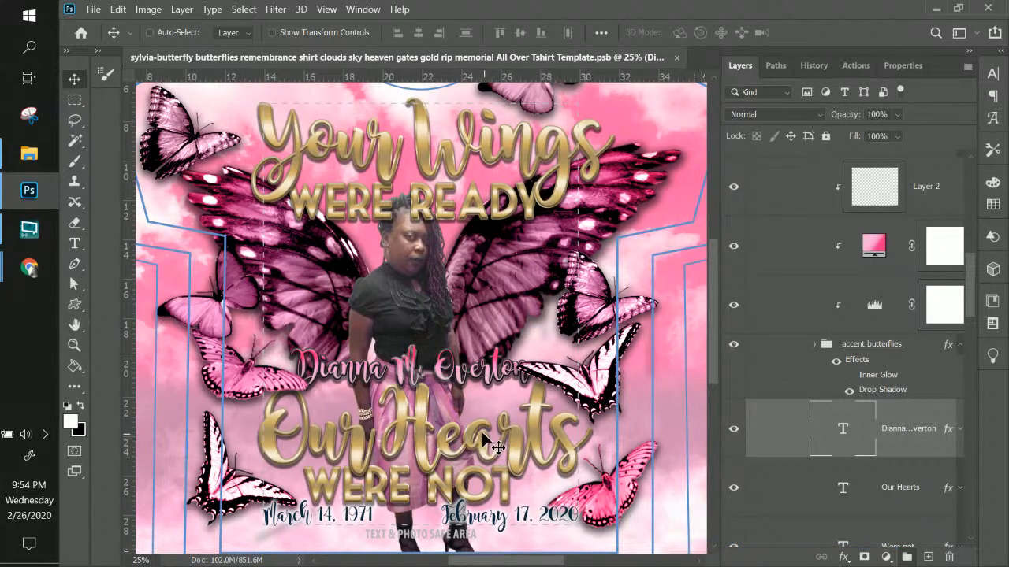
{"action": "scroll", "coordinate": [493, 443], "scroll_direction": "down", "scroll_amount": 1}
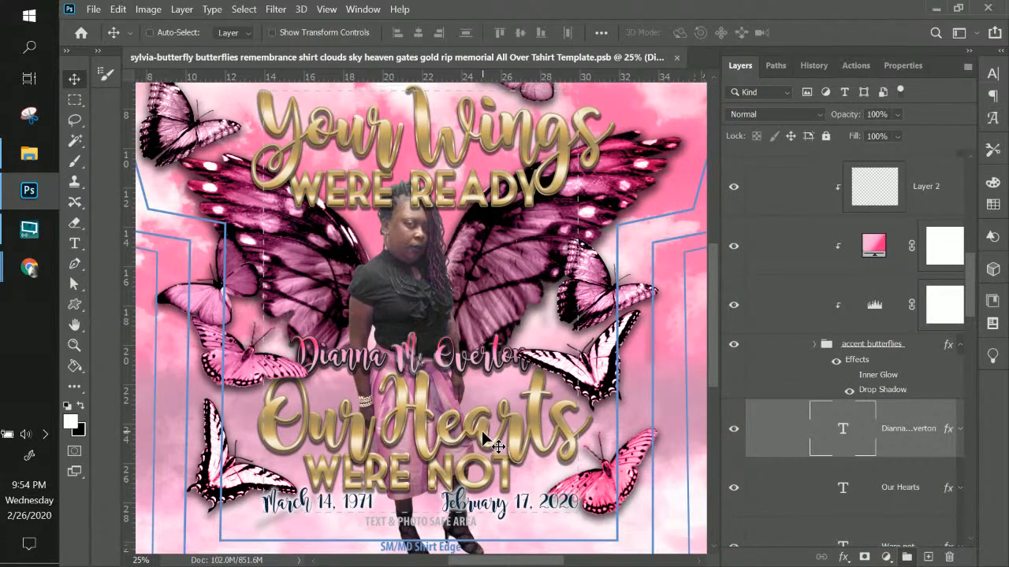
{"action": "right_click", "coordinate": [427, 136]}
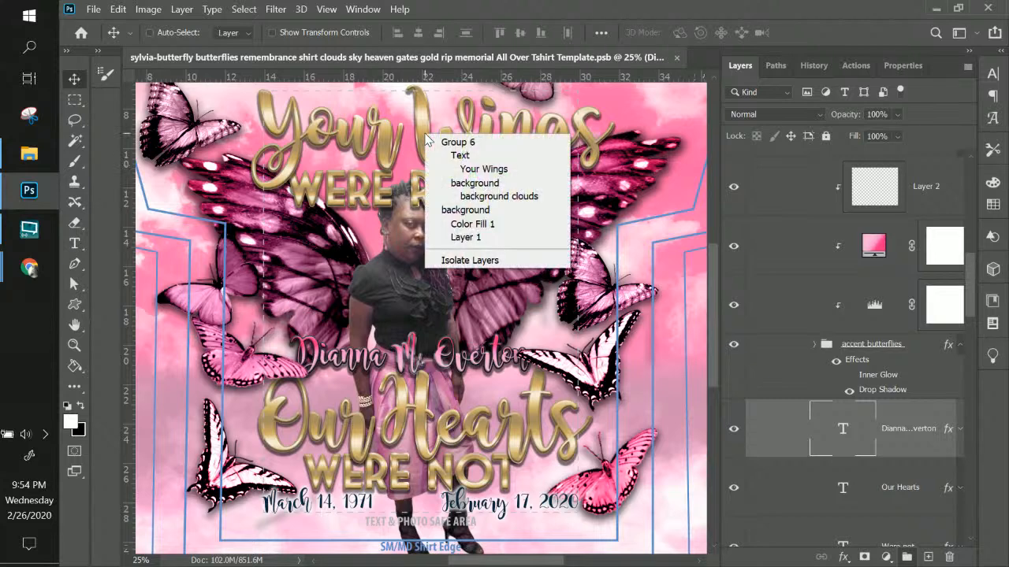
{"action": "left_click", "coordinate": [447, 175]}
{"action": "right_click", "coordinate": [914, 193]}
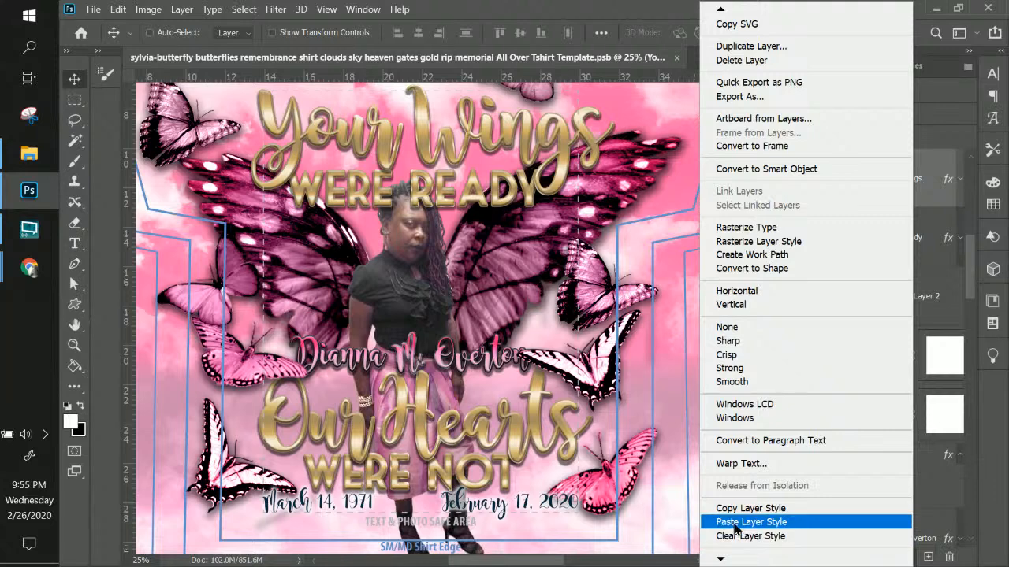
{"action": "left_click", "coordinate": [737, 524]}
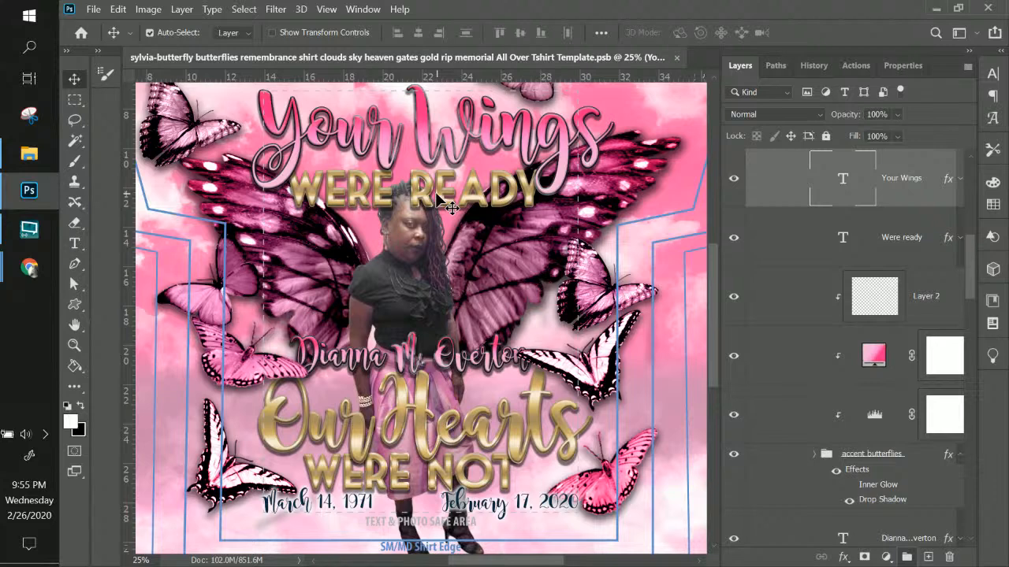
{"action": "key", "text": "ctrl+z"}
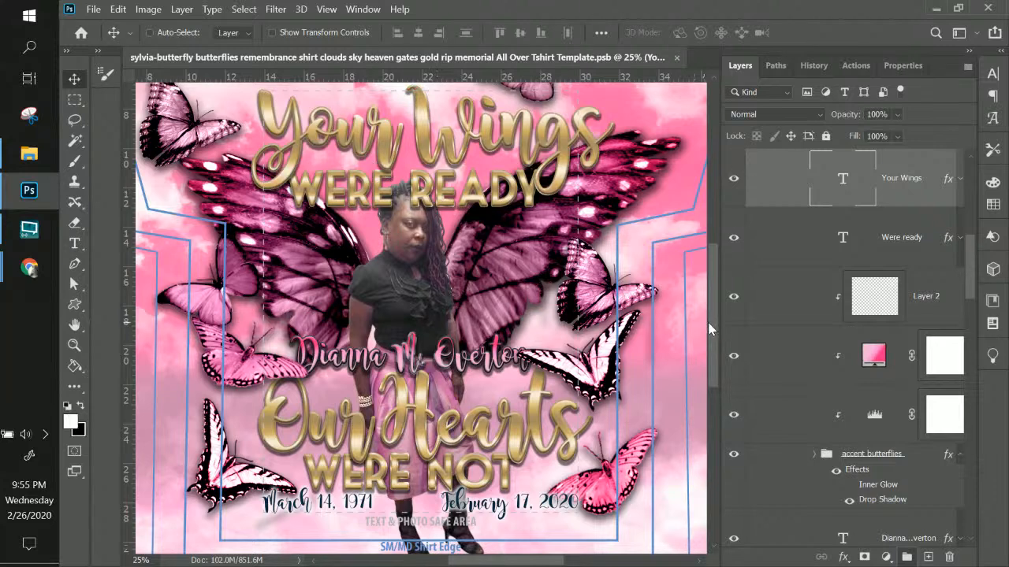
{"action": "left_click_drag", "start_coordinate": [712, 325], "coordinate": [747, 295]}
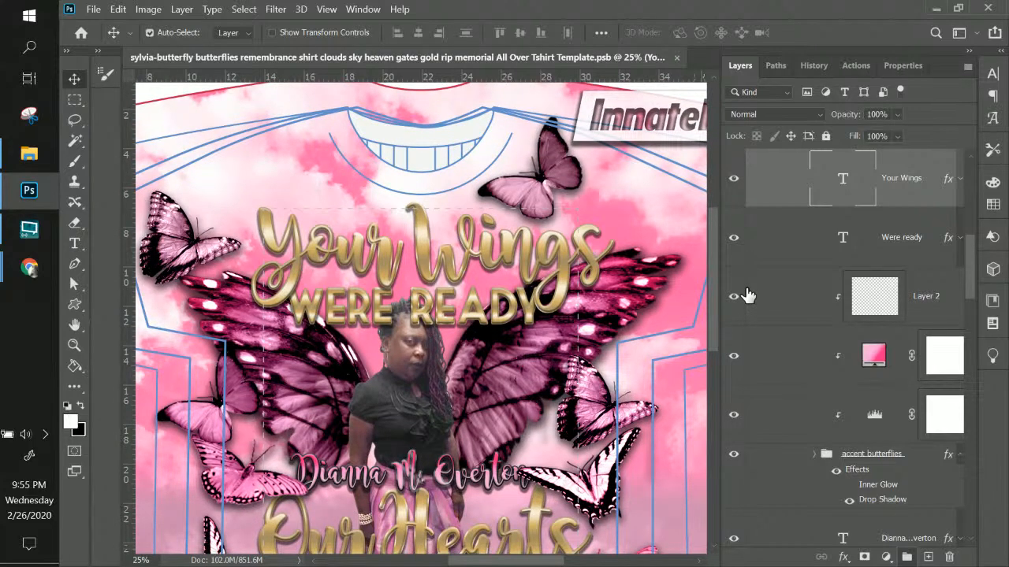
Warp the name text with the Arc style at a +30 bend and commit it
{"action": "key", "text": "ctrl+minus"}
{"action": "key", "text": "ctrl+minus"}
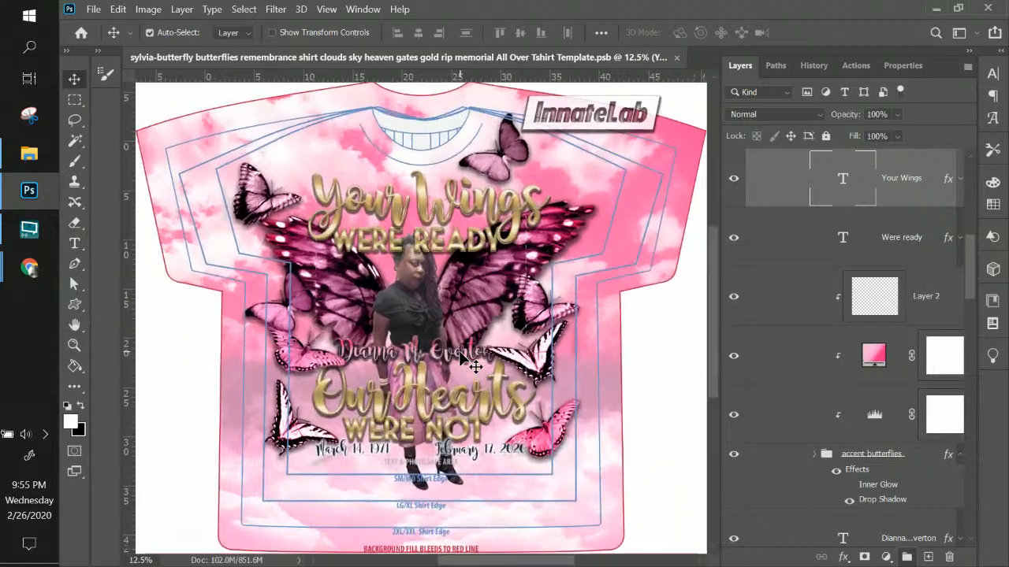
{"action": "key", "text": "ctrl+plus"}
{"action": "key", "text": "ctrl+plus"}
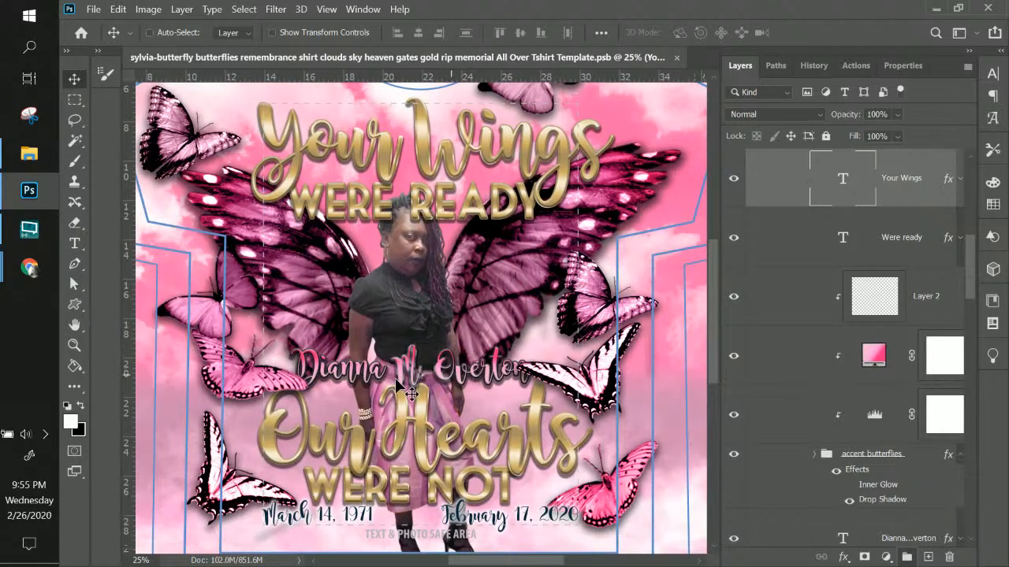
{"action": "right_click", "coordinate": [468, 376]}
{"action": "left_click", "coordinate": [507, 411]}
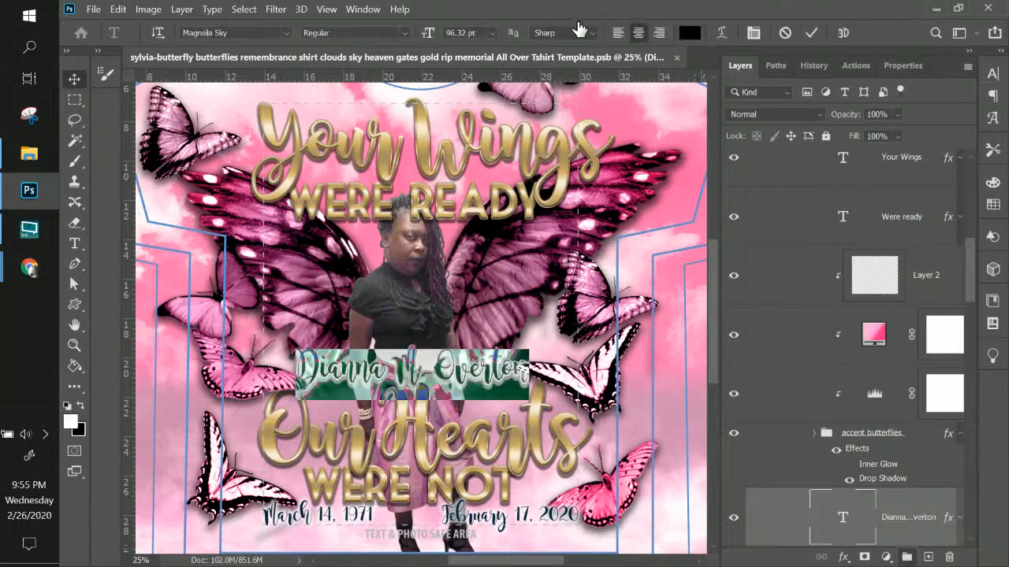
{"action": "left_click", "coordinate": [722, 34]}
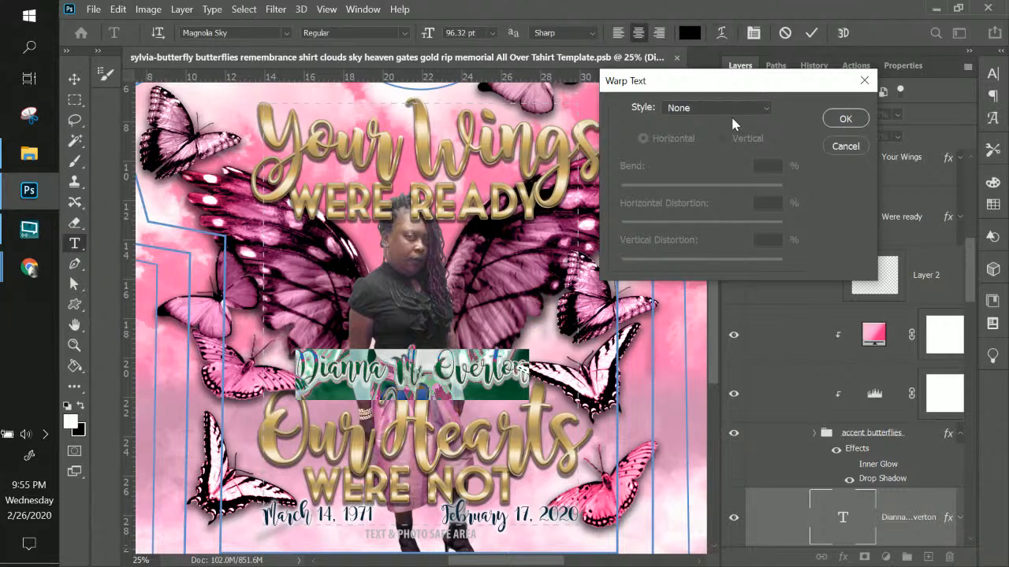
{"action": "left_click", "coordinate": [731, 109]}
{"action": "left_click", "coordinate": [711, 150]}
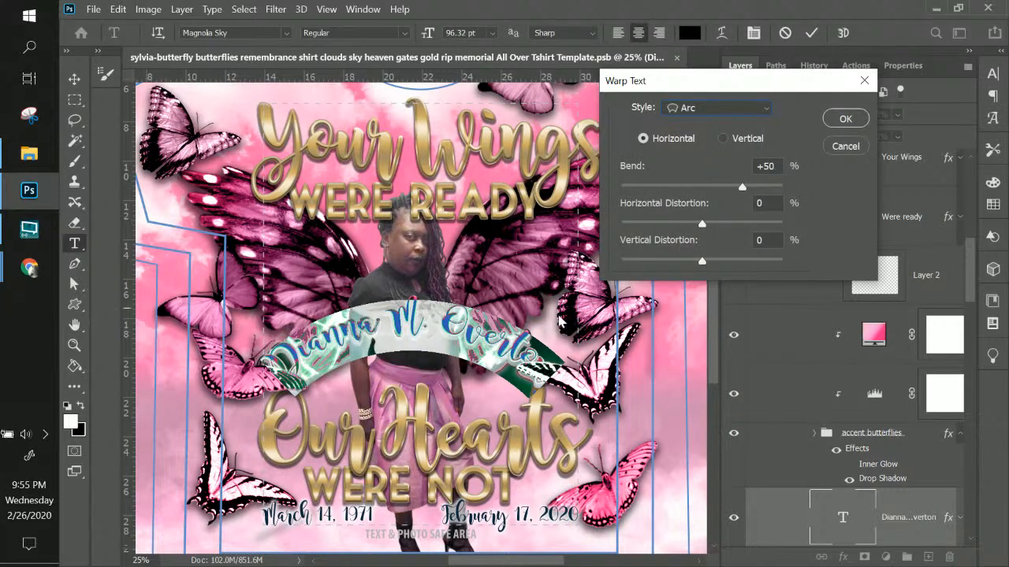
{"action": "left_click", "coordinate": [726, 186]}
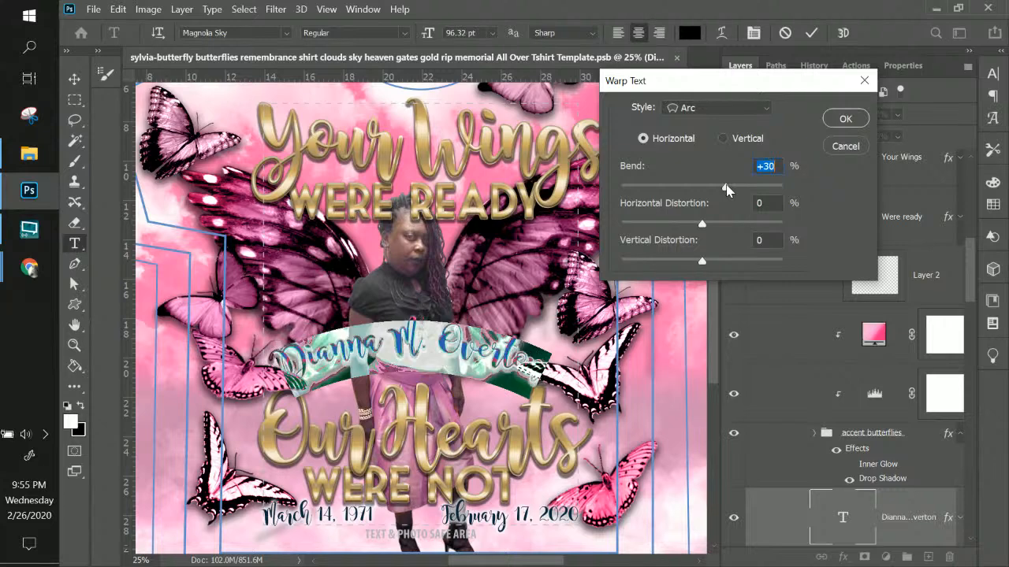
{"action": "left_click", "coordinate": [843, 119]}
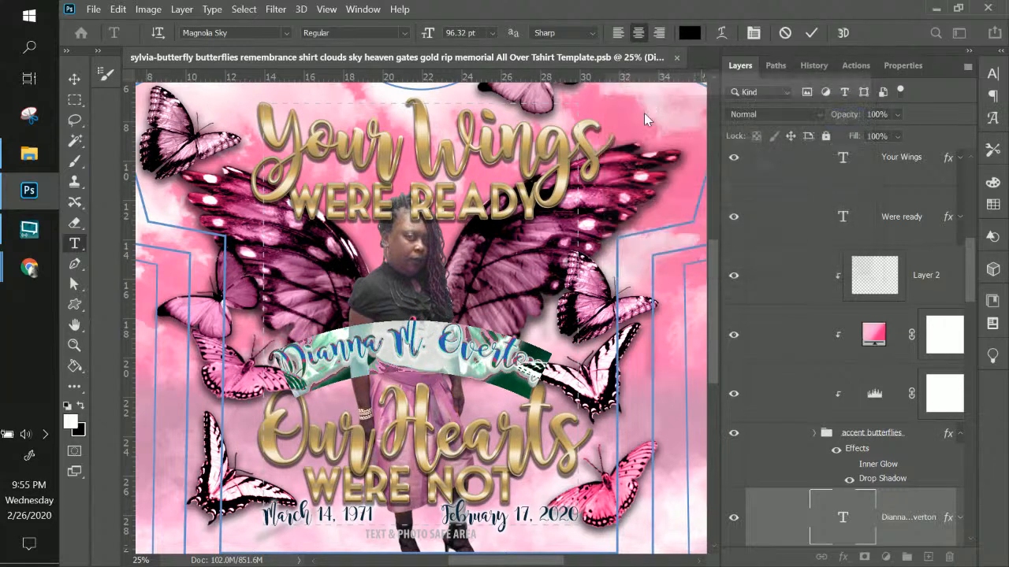
{"action": "left_click", "coordinate": [73, 77]}
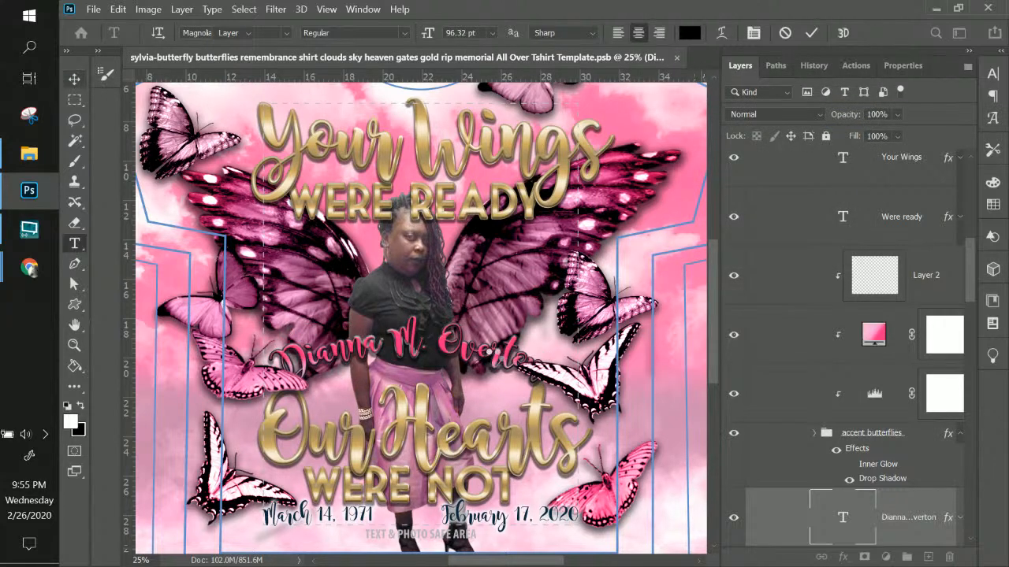
Nudge the arched name down slightly and move its layer into Group 6's Text folder
{"action": "left_click_drag", "start_coordinate": [480, 368], "coordinate": [483, 379]}
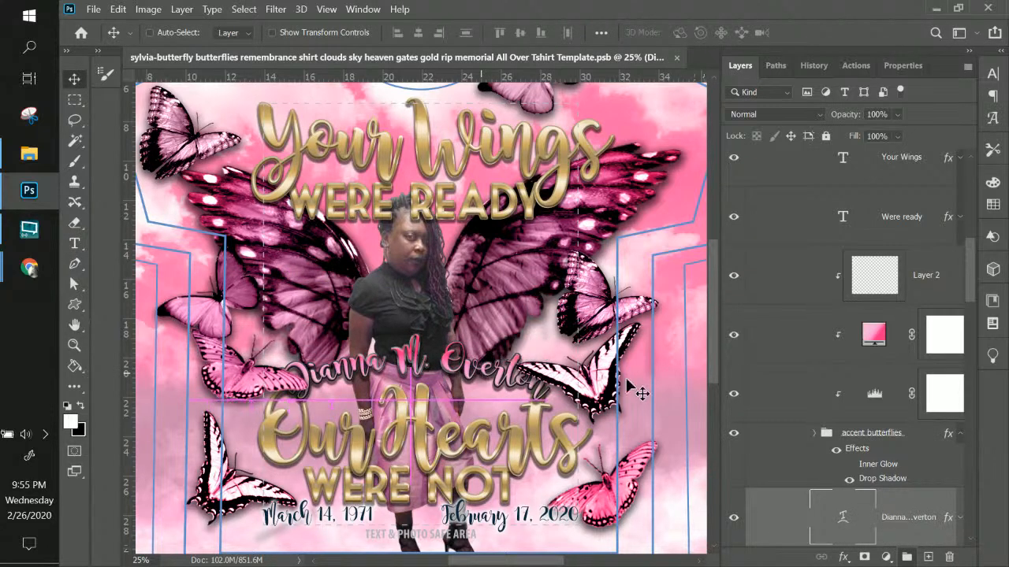
{"action": "left_click_drag", "start_coordinate": [906, 522], "coordinate": [907, 133]}
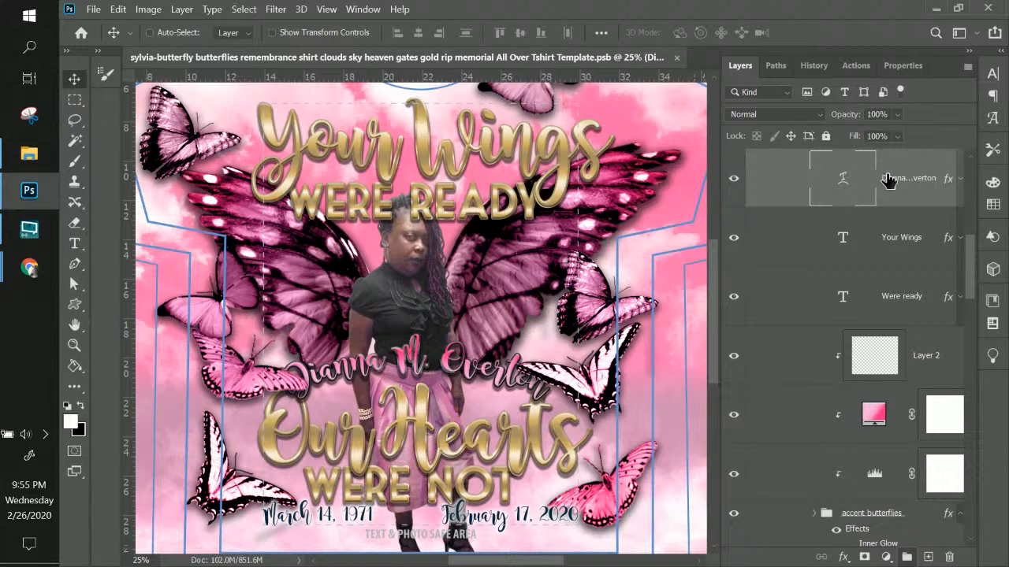
{"action": "scroll", "coordinate": [891, 187], "scroll_direction": "up", "scroll_amount": 2}
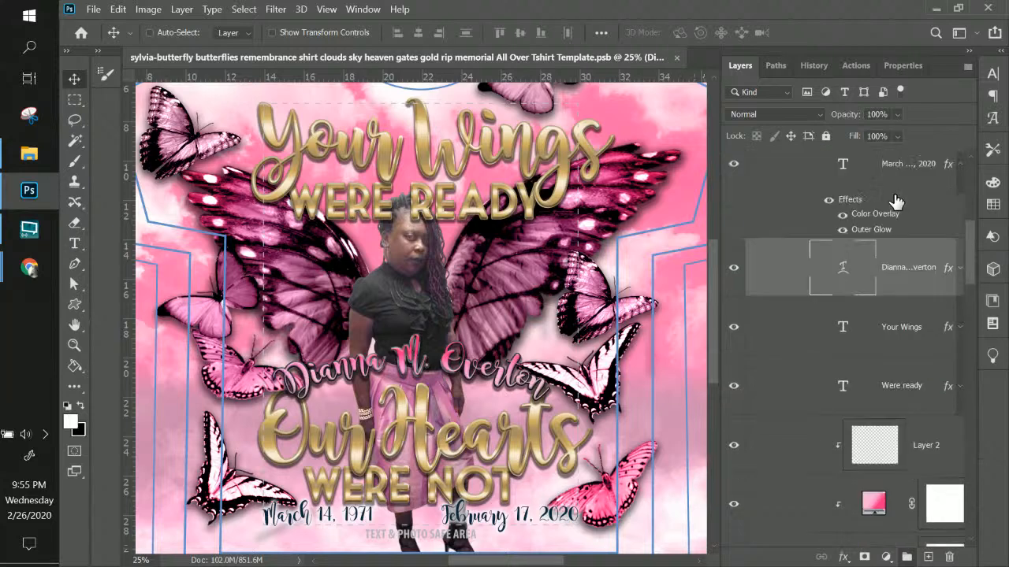
{"action": "scroll", "coordinate": [914, 272], "scroll_direction": "up", "scroll_amount": 5}
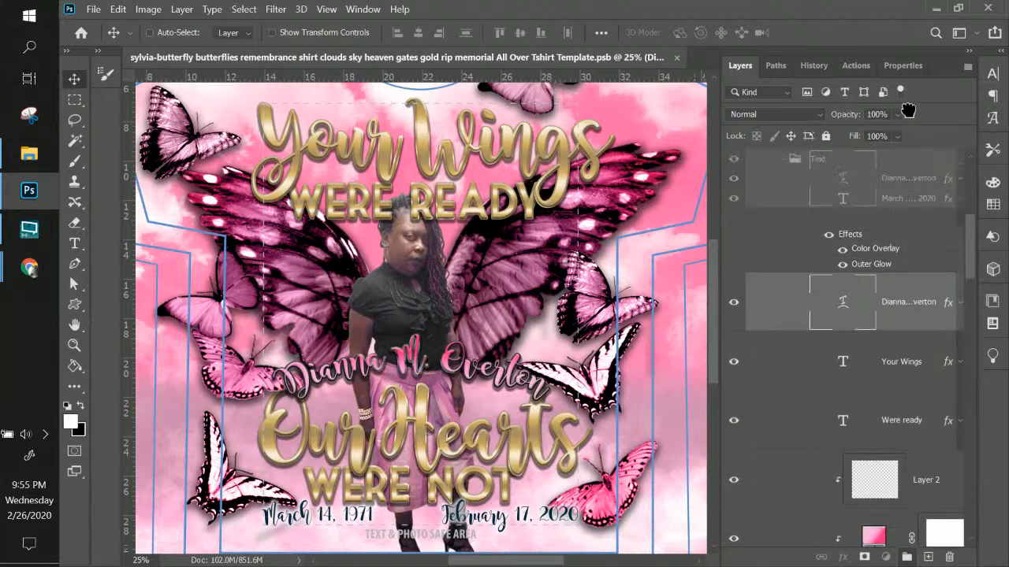
{"action": "left_click_drag", "start_coordinate": [928, 280], "coordinate": [875, 504]}
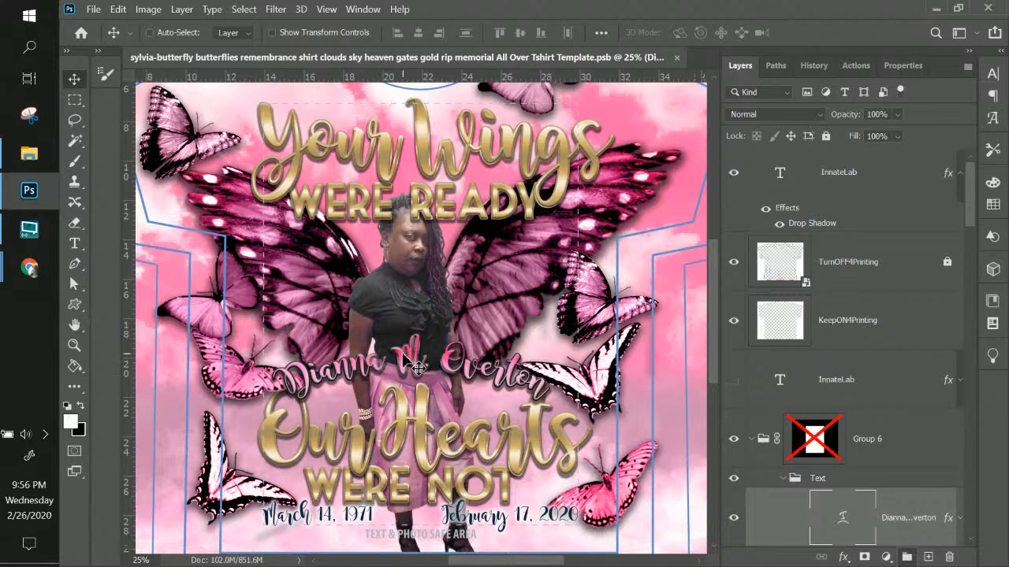
Scale the arched name to about 117% and shift it slightly left between the gold lines
{"action": "mouse_move", "coordinate": [413, 356]}
{"action": "left_mouse_down"}
{"action": "mouse_move", "coordinate": [351, 371]}
{"action": "mouse_move", "coordinate": [361, 335]}
{"action": "mouse_move", "coordinate": [378, 347]}
{"action": "mouse_move", "coordinate": [447, 348]}
{"action": "mouse_move", "coordinate": [418, 359]}
{"action": "mouse_move", "coordinate": [398, 410]}
{"action": "mouse_move", "coordinate": [404, 349]}
{"action": "mouse_move", "coordinate": [401, 369]}
{"action": "mouse_move", "coordinate": [390, 348]}
{"action": "mouse_move", "coordinate": [414, 340]}
{"action": "left_mouse_up"}
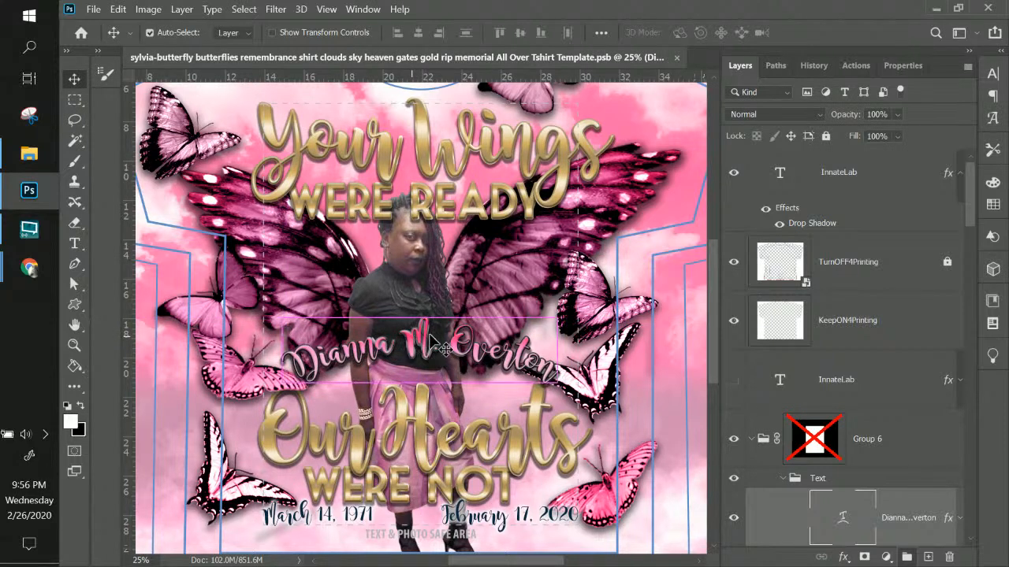
{"action": "key", "text": "ctrl+t"}
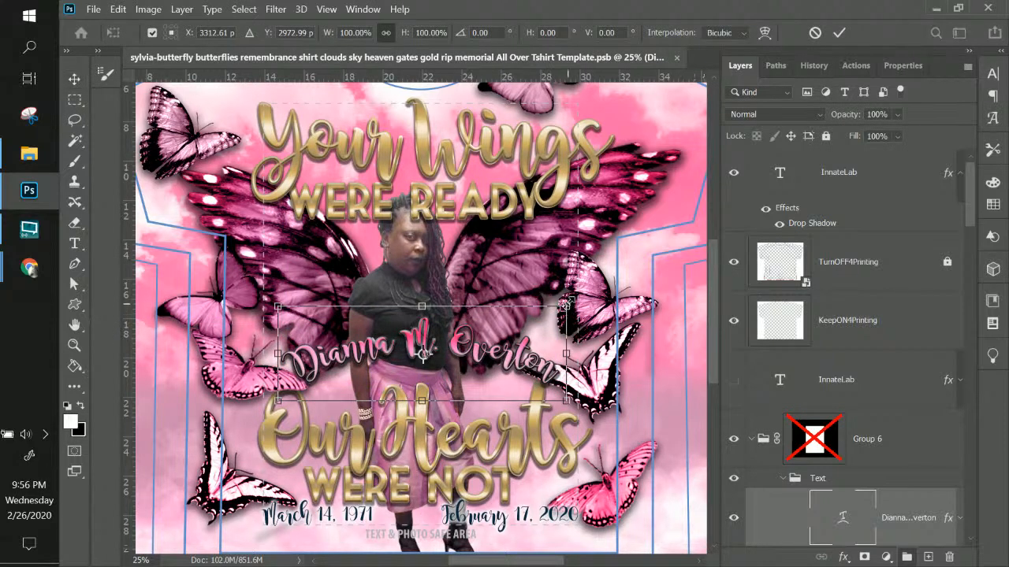
{"action": "mouse_move", "coordinate": [603, 290]}
{"action": "left_mouse_down"}
{"action": "mouse_move", "coordinate": [614, 285]}
{"action": "mouse_move", "coordinate": [607, 290]}
{"action": "left_mouse_up"}
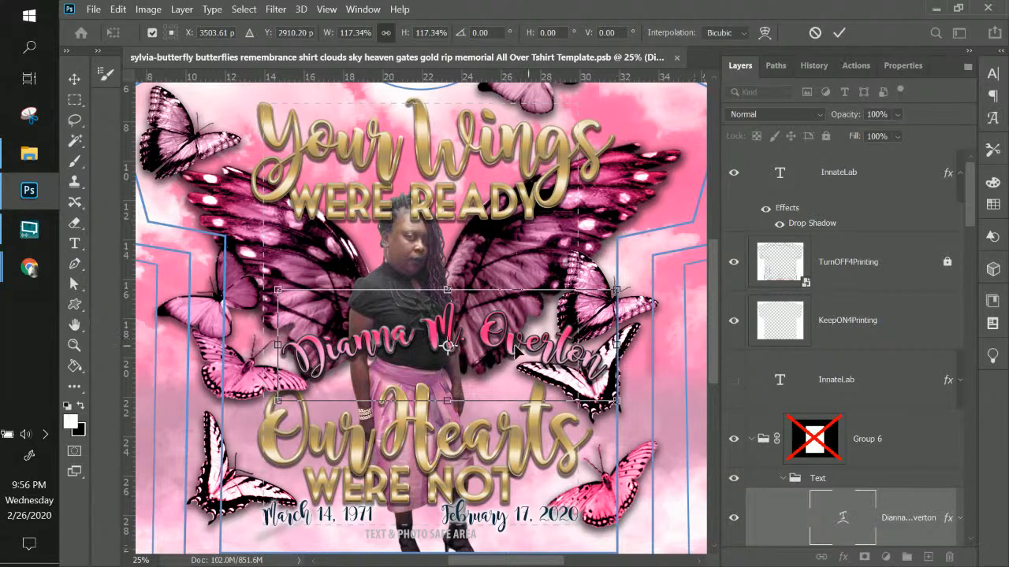
{"action": "mouse_move", "coordinate": [491, 354]}
{"action": "left_mouse_down"}
{"action": "mouse_move", "coordinate": [477, 351]}
{"action": "mouse_move", "coordinate": [487, 359]}
{"action": "left_mouse_up"}
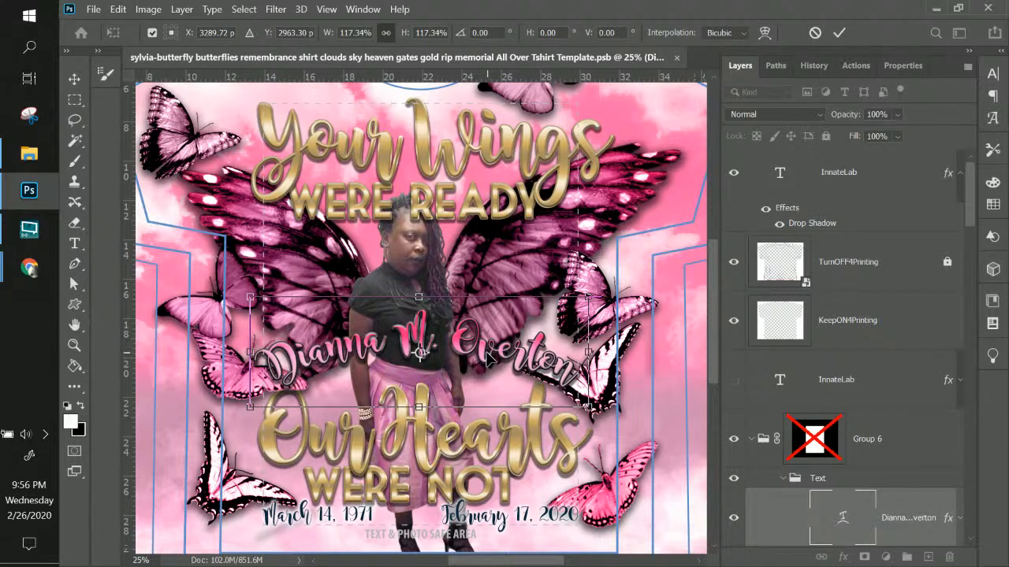
{"action": "key", "text": "Return"}
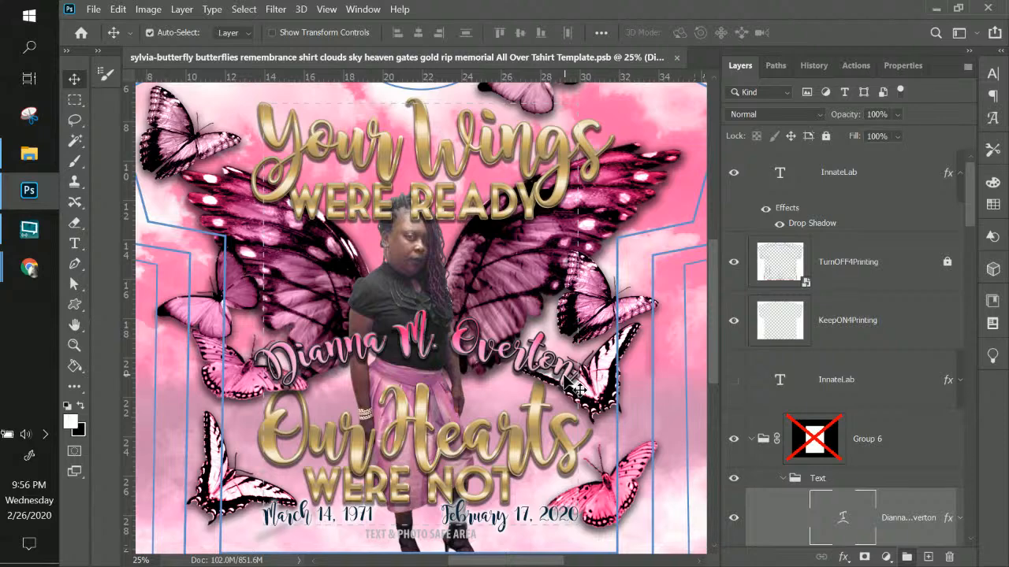
{"action": "key", "text": "ctrl+minus"}
{"action": "key", "text": "ctrl+minus"}
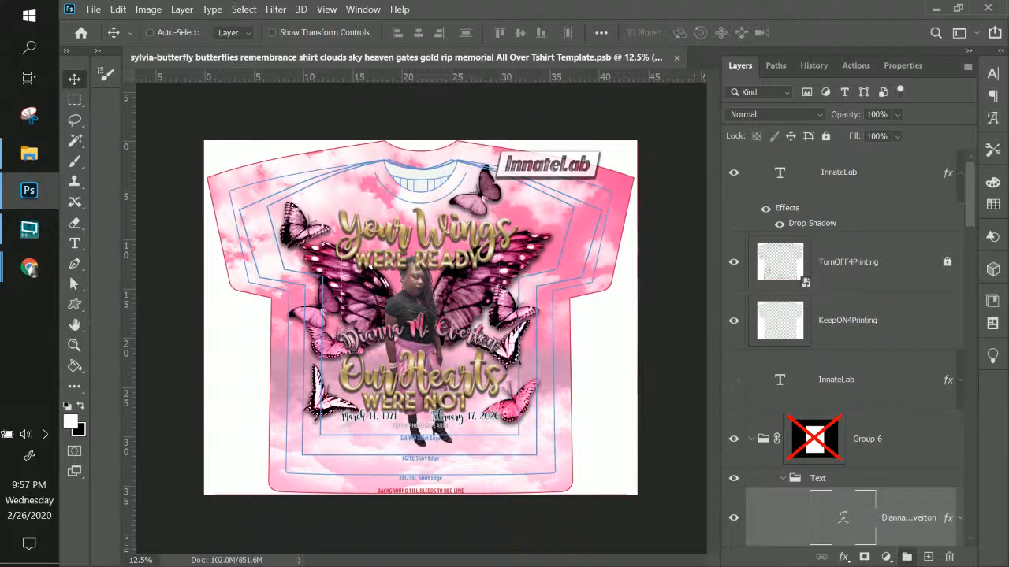
{"action": "left_click", "coordinate": [30, 268]}
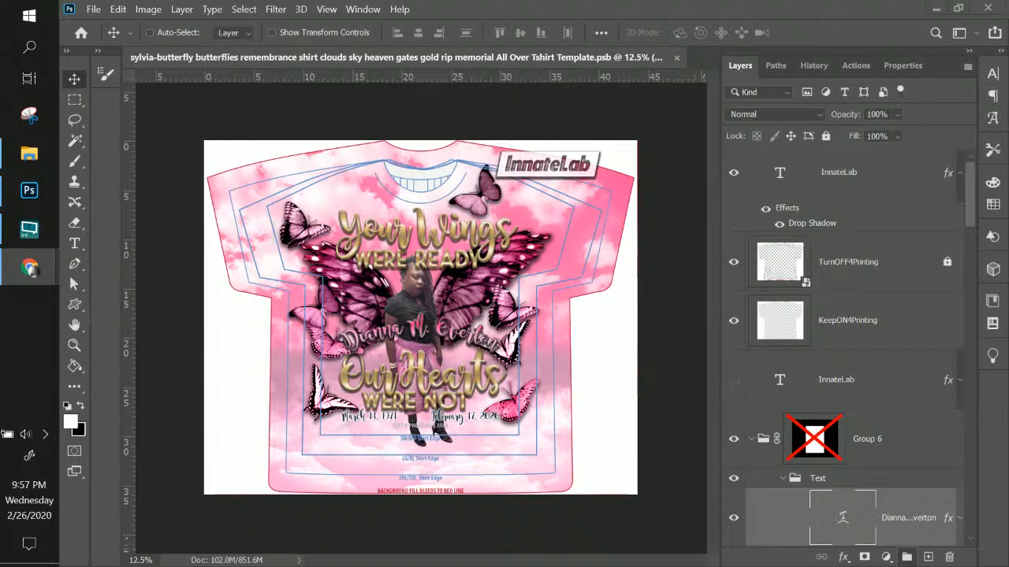
{"action": "left_click", "coordinate": [414, 61]}
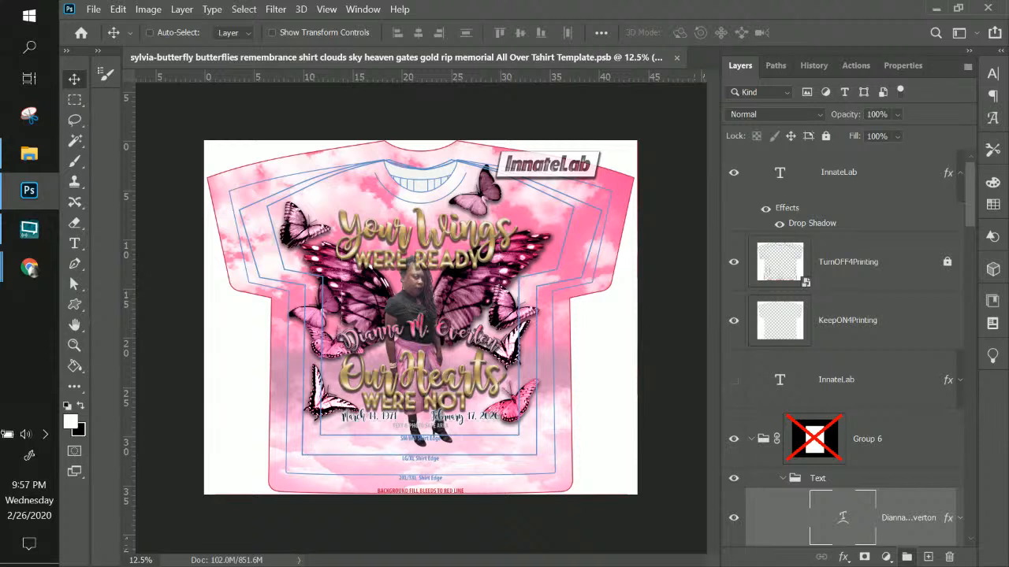
{"action": "key", "text": "alt+Tab"}
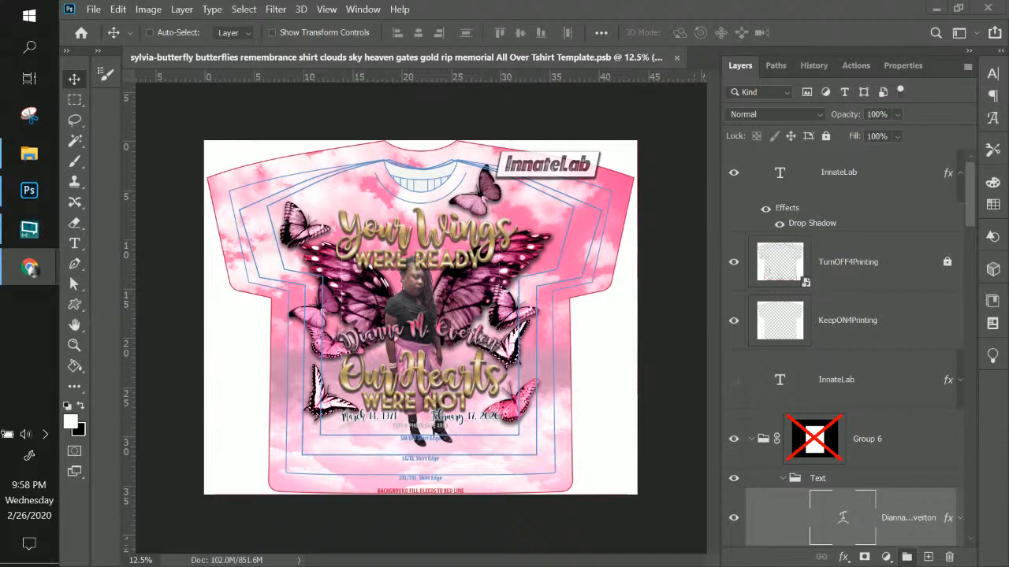
{"action": "left_click", "coordinate": [41, 164]}
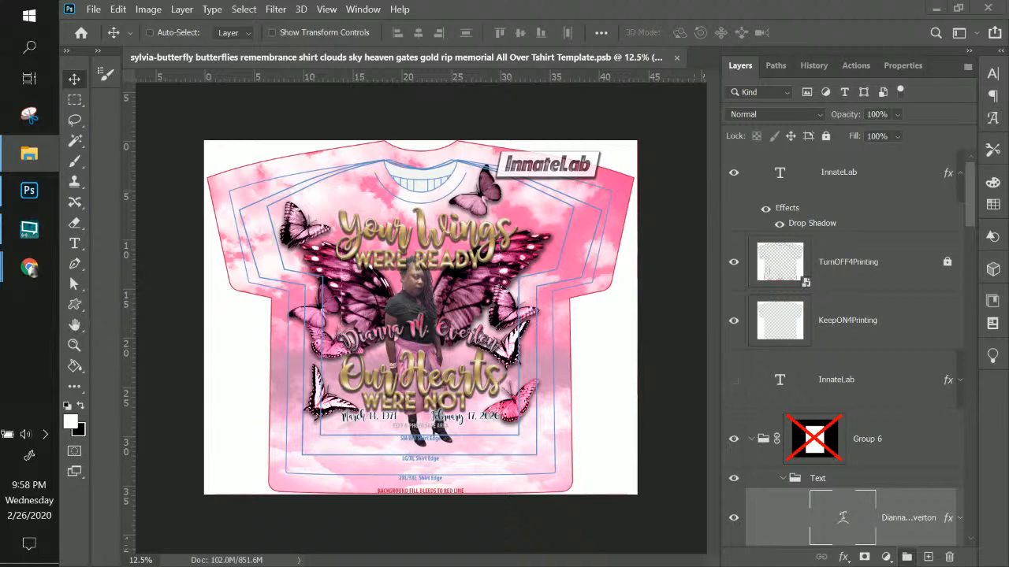
Close remove.bg's Full Image Download window and switch back to Photoshop
{"action": "left_click", "coordinate": [29, 268]}
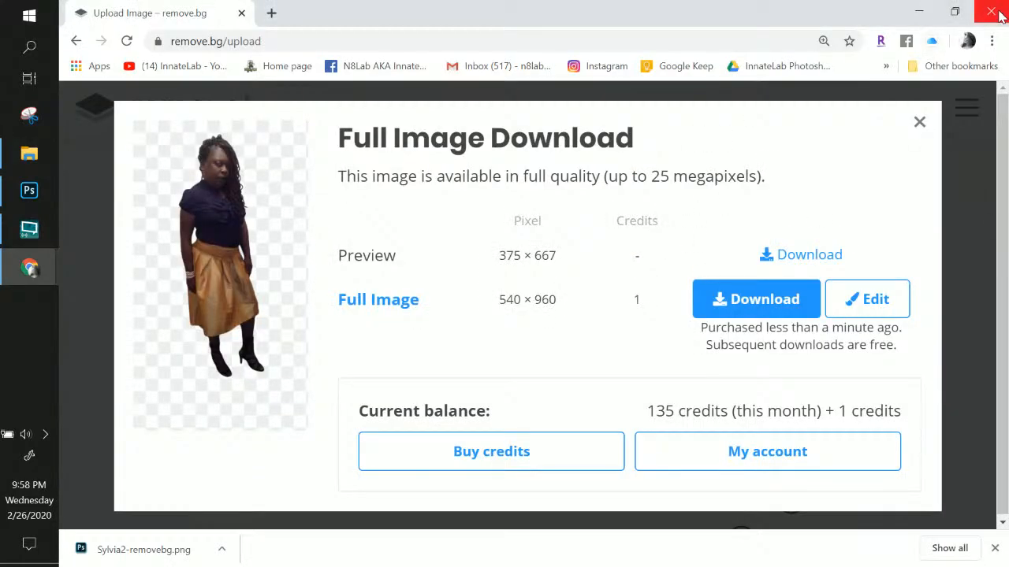
{"action": "left_click", "coordinate": [919, 122]}
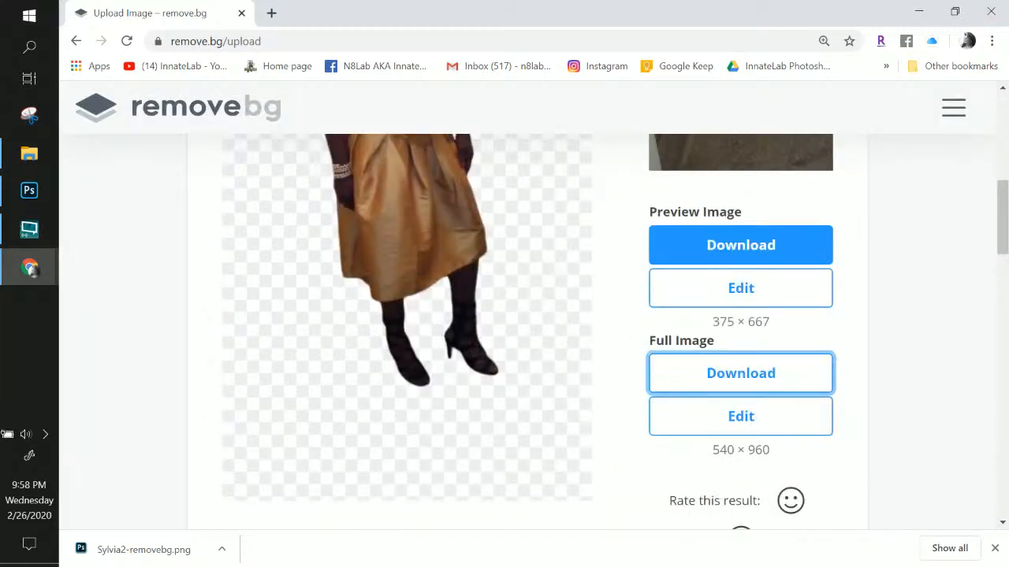
{"action": "key", "text": "alt+Tab"}
{"action": "key", "text": "super+d"}
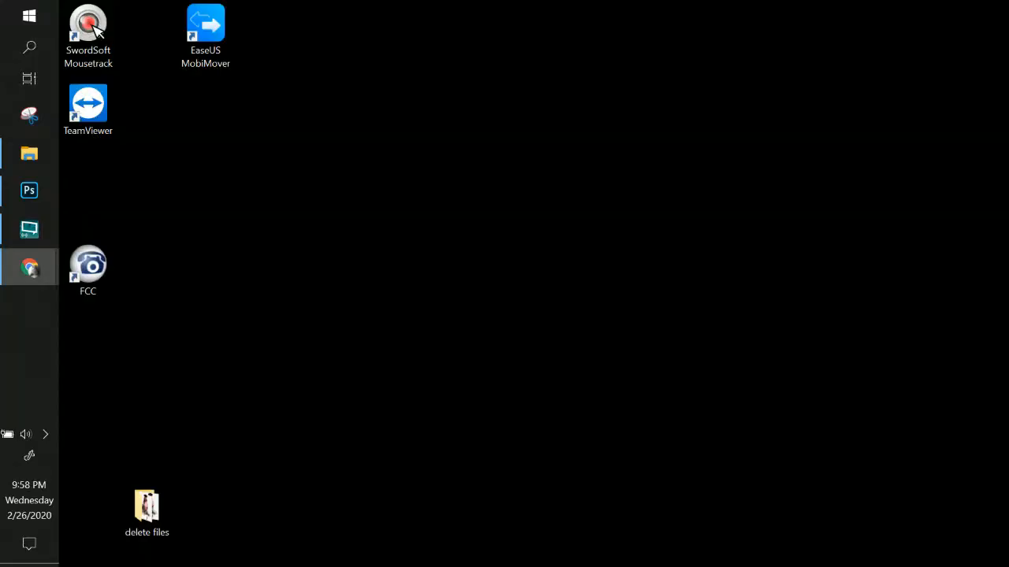
{"action": "key", "text": "super+d"}
{"action": "key", "text": "alt+Tab"}
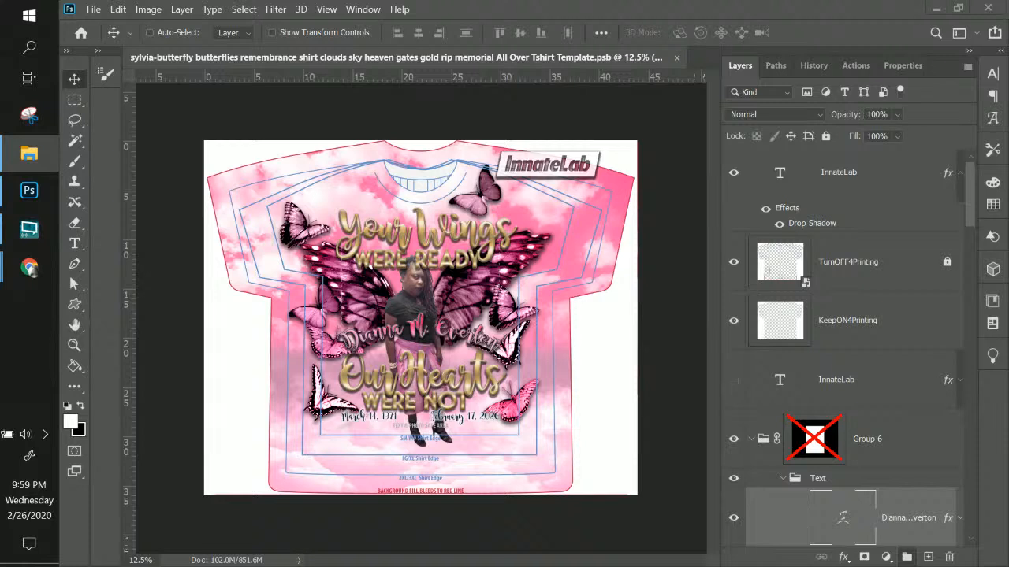
In the Keep on Truckin document, show the white Layer 6 and duplicate the Truckin layer with Ctrl+J
{"action": "key", "text": "alt+Tab"}
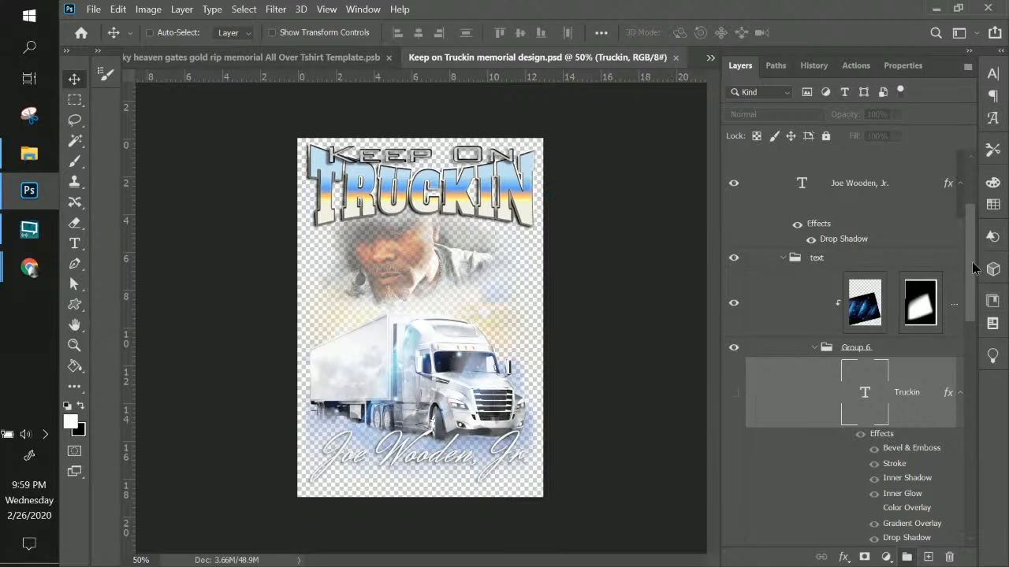
{"action": "left_click_drag", "start_coordinate": [975, 268], "coordinate": [977, 517]}
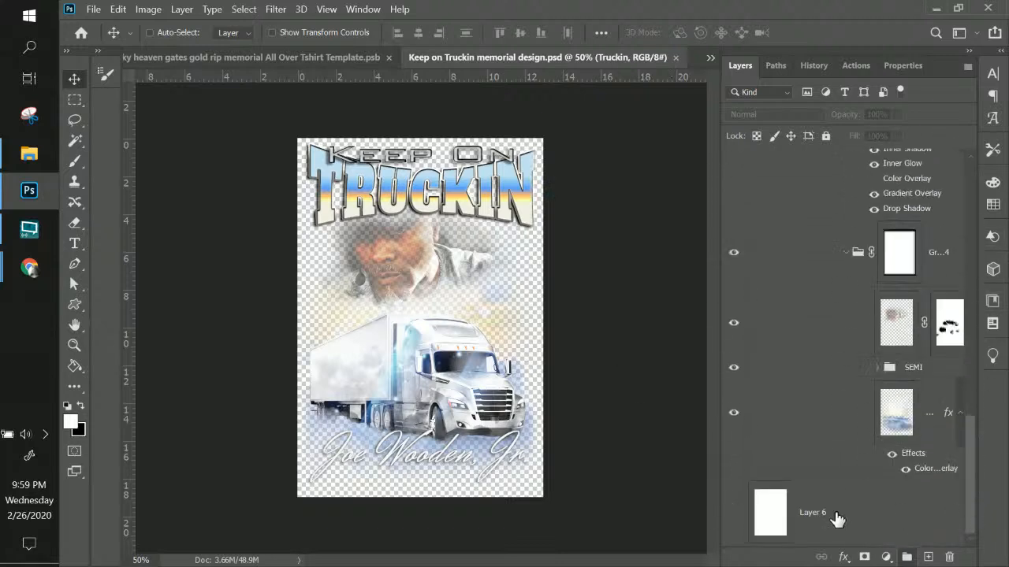
{"action": "left_click", "coordinate": [734, 514]}
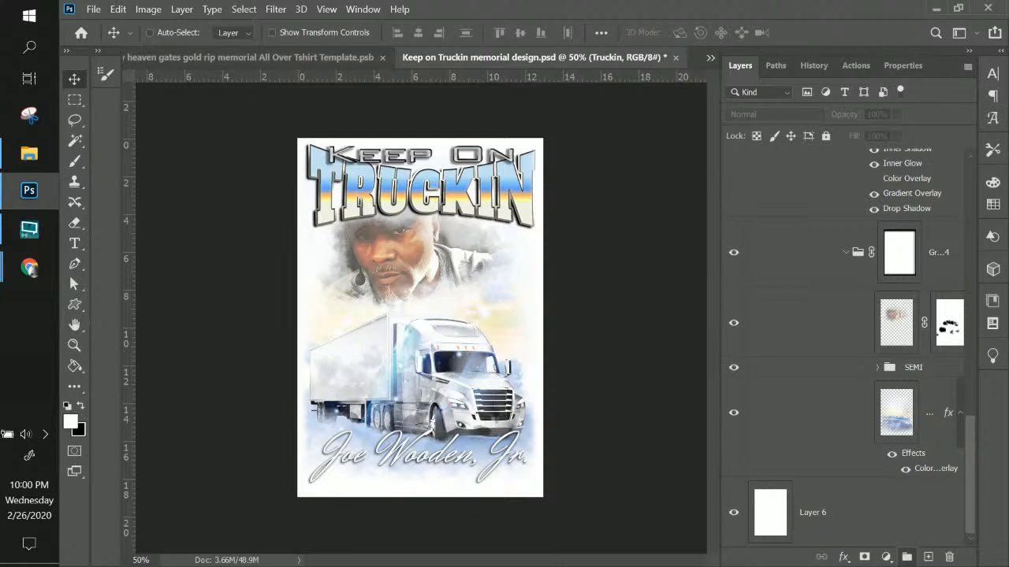
{"action": "key", "text": "ctrl+j"}
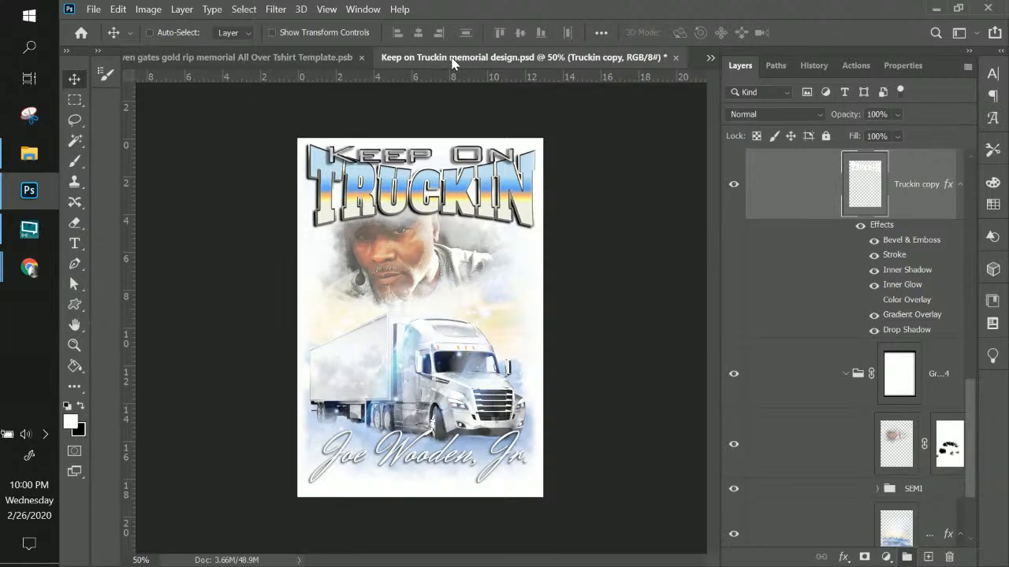
Save As 'Keep on Truckin memorial design RIP remembrance trucking 18 wheeler driver' in InnateLab Photoshop Templates, accepting the compatibility prompt
{"action": "left_click", "coordinate": [94, 9]}
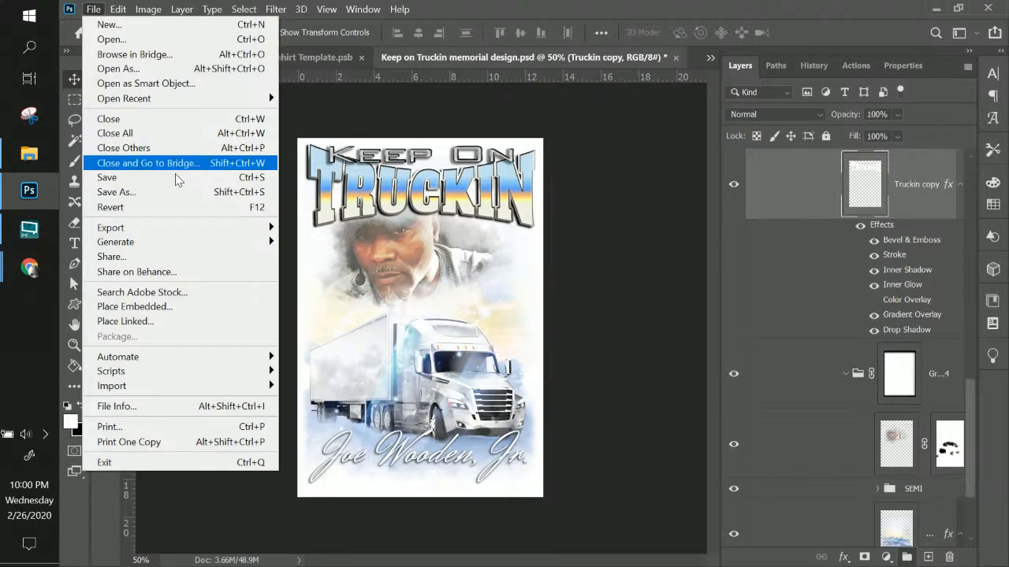
{"action": "left_click", "coordinate": [174, 192]}
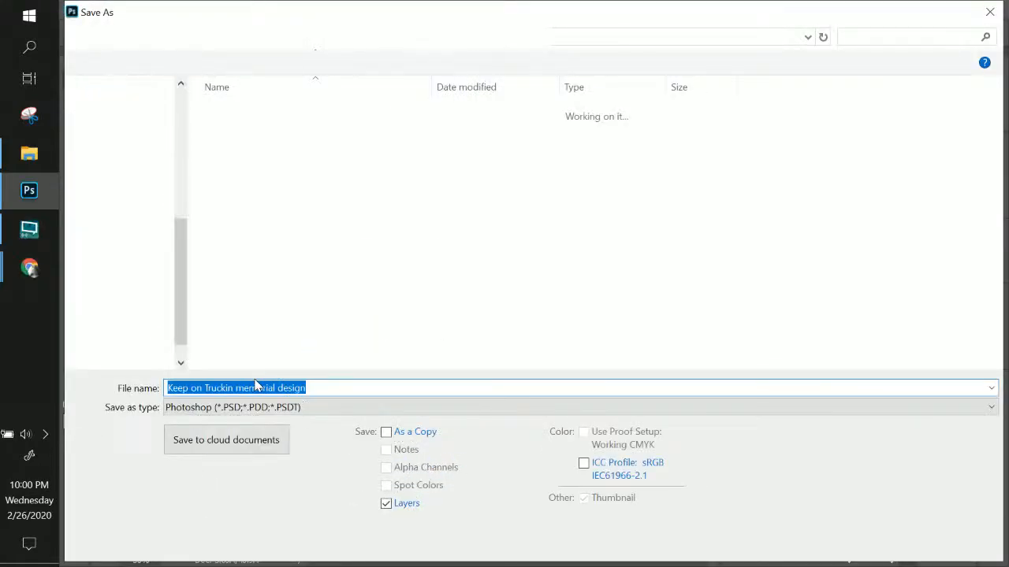
{"action": "left_click", "coordinate": [320, 389]}
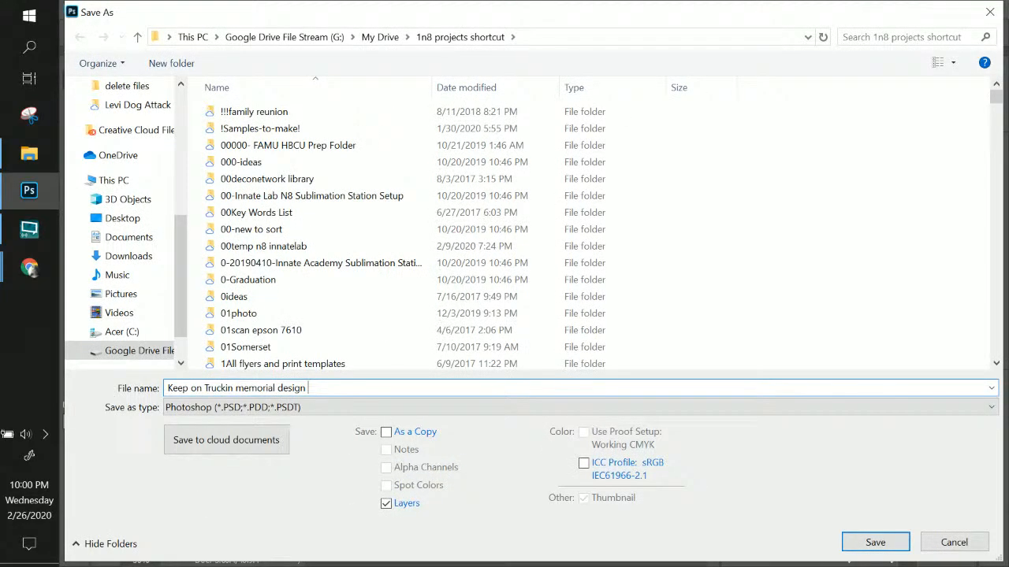
{"action": "type", "text": "RIP remembrance trucking "}
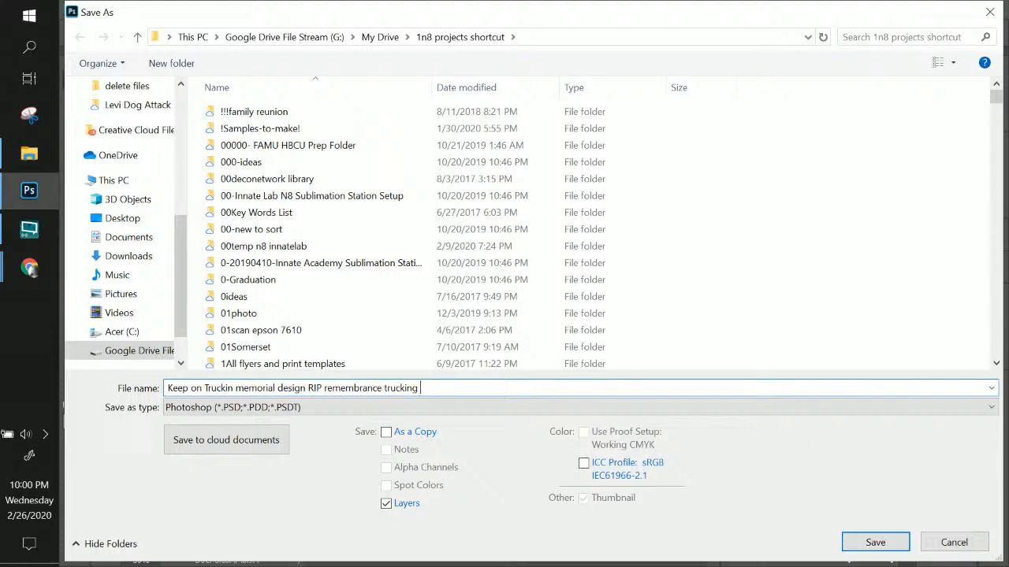
{"action": "type", "text": "18 wheeler"}
{"action": "scroll", "coordinate": [186, 142], "scroll_direction": "up", "scroll_amount": 5}
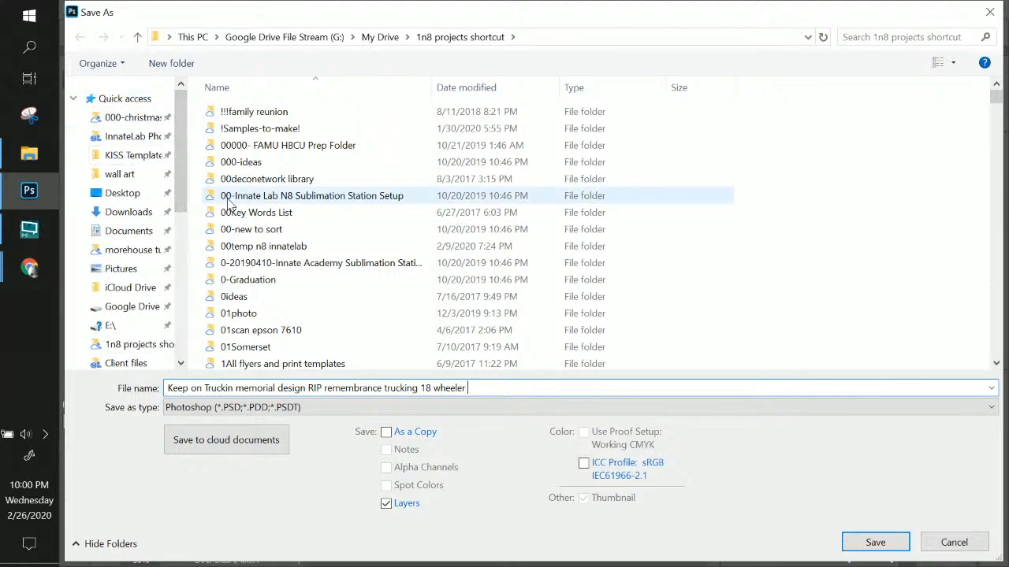
{"action": "type", "text": "driver"}
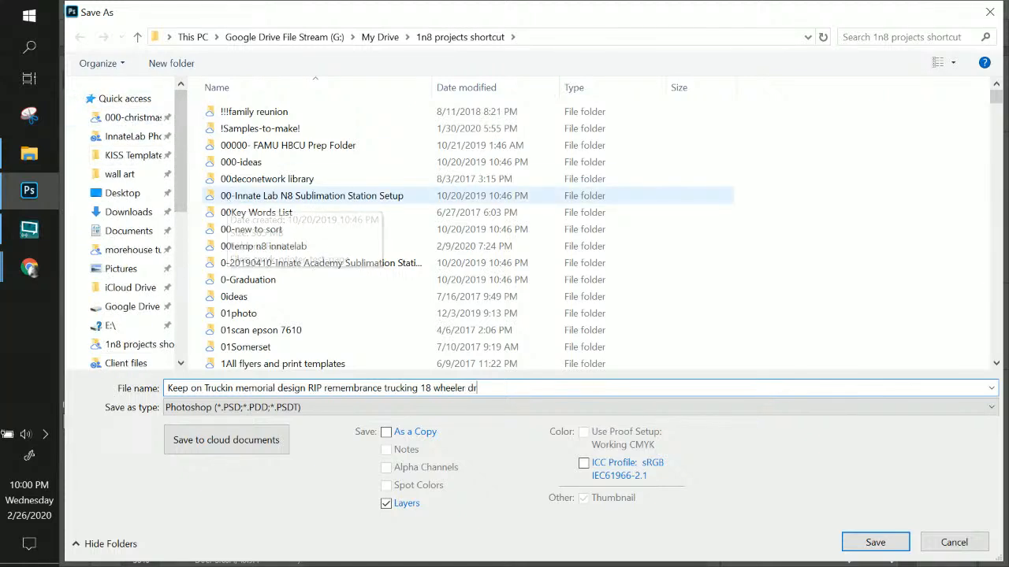
{"action": "left_click", "coordinate": [139, 139]}
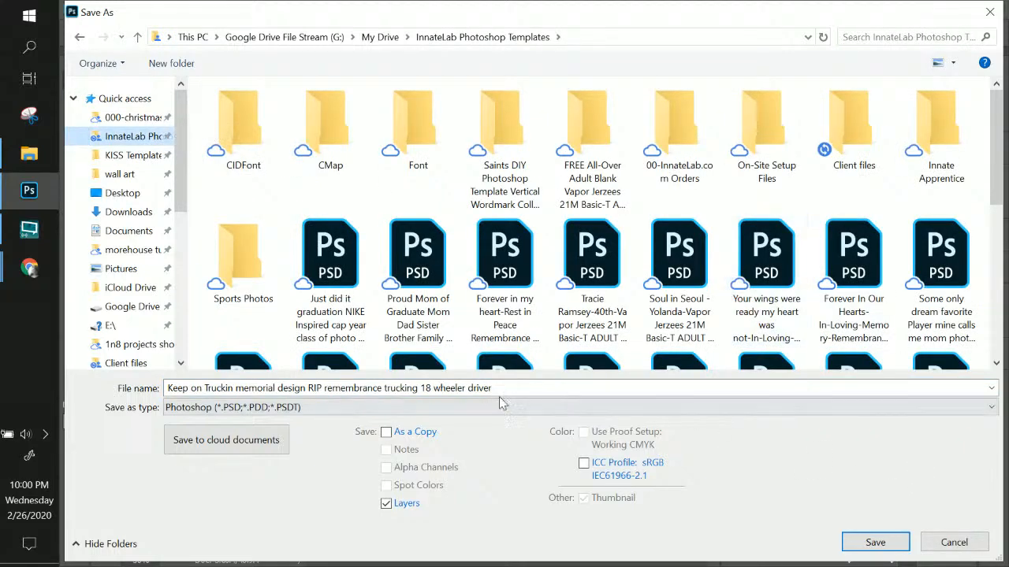
{"action": "left_click", "coordinate": [878, 542]}
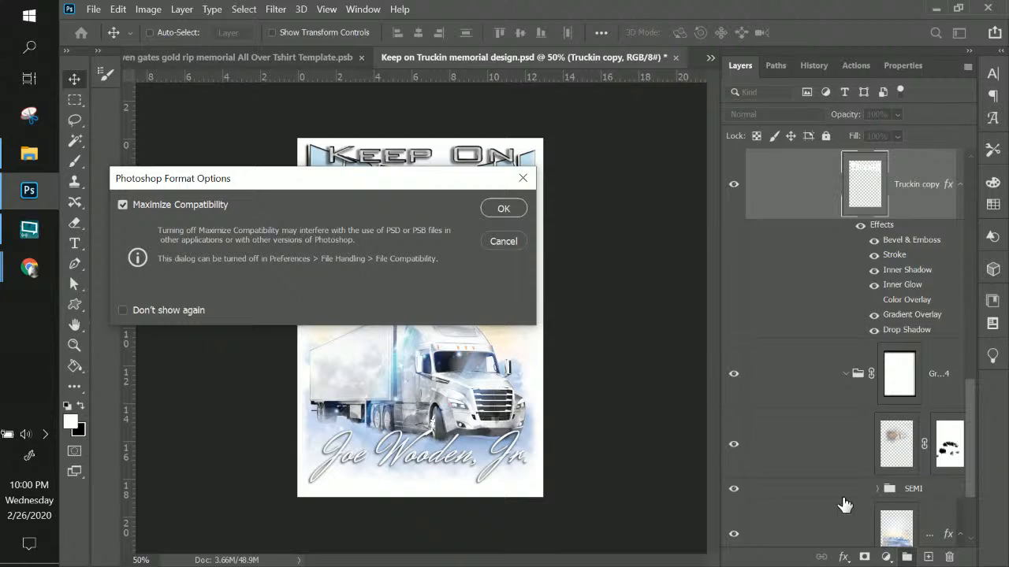
{"action": "left_click", "coordinate": [519, 209]}
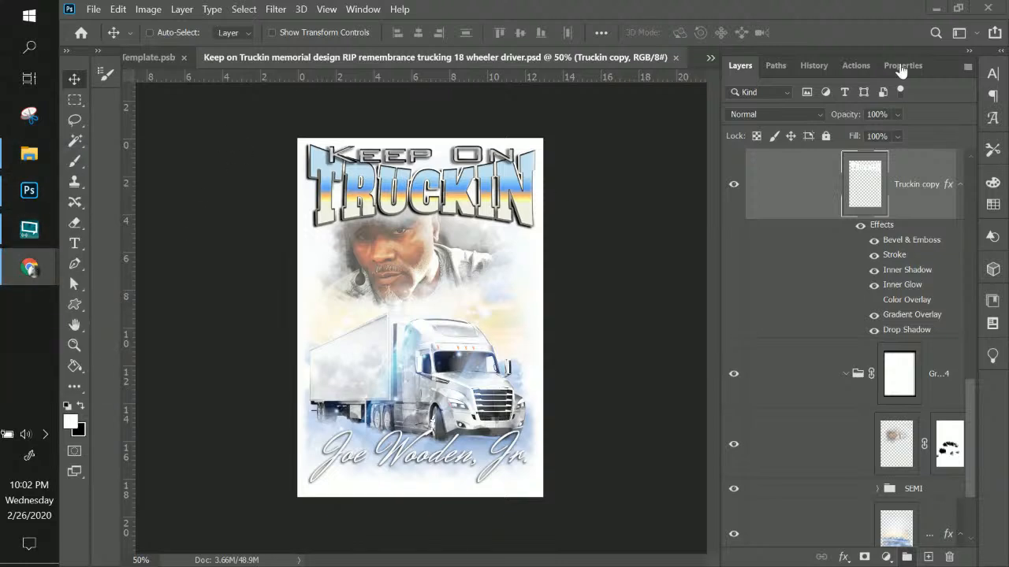
Drag the new man's photo from File Explorer onto the remove.bg page to strip its background
{"action": "mouse_move", "coordinate": [31, 270]}
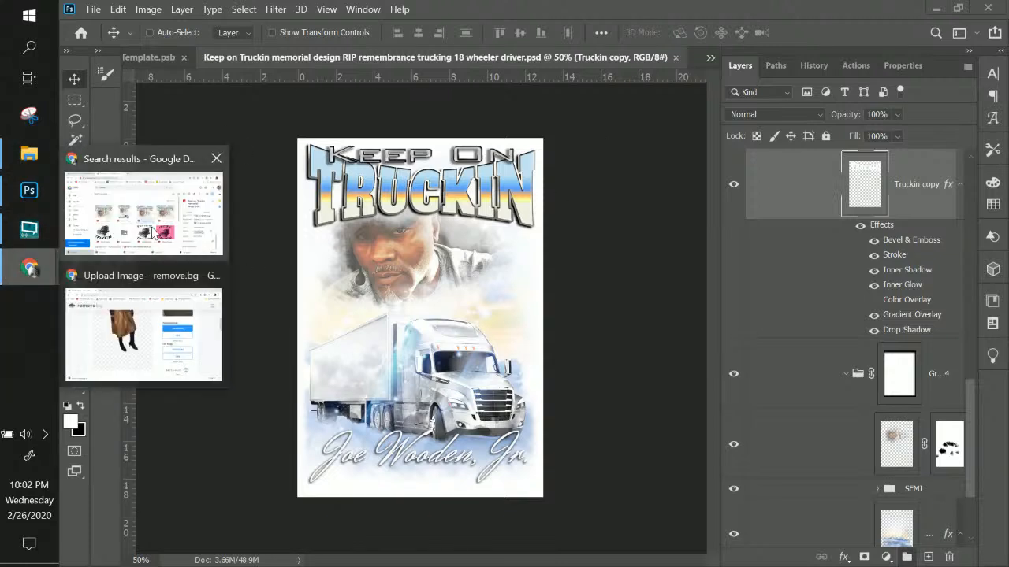
{"action": "left_click", "coordinate": [153, 289]}
{"action": "scroll", "coordinate": [649, 298], "scroll_direction": "up", "scroll_amount": 5}
{"action": "scroll", "coordinate": [651, 299], "scroll_direction": "up", "scroll_amount": 2}
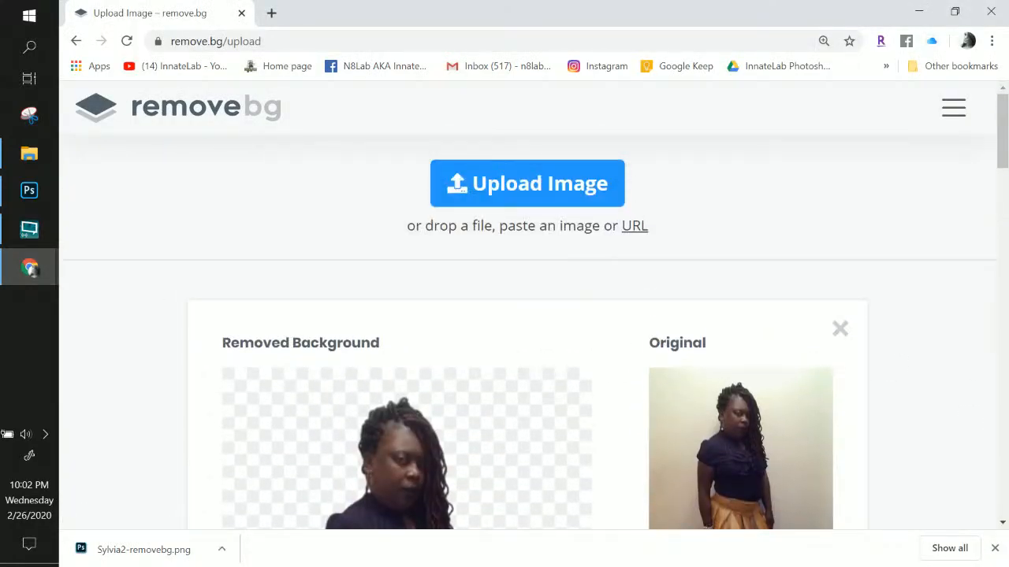
{"action": "key", "text": "alt+Tab"}
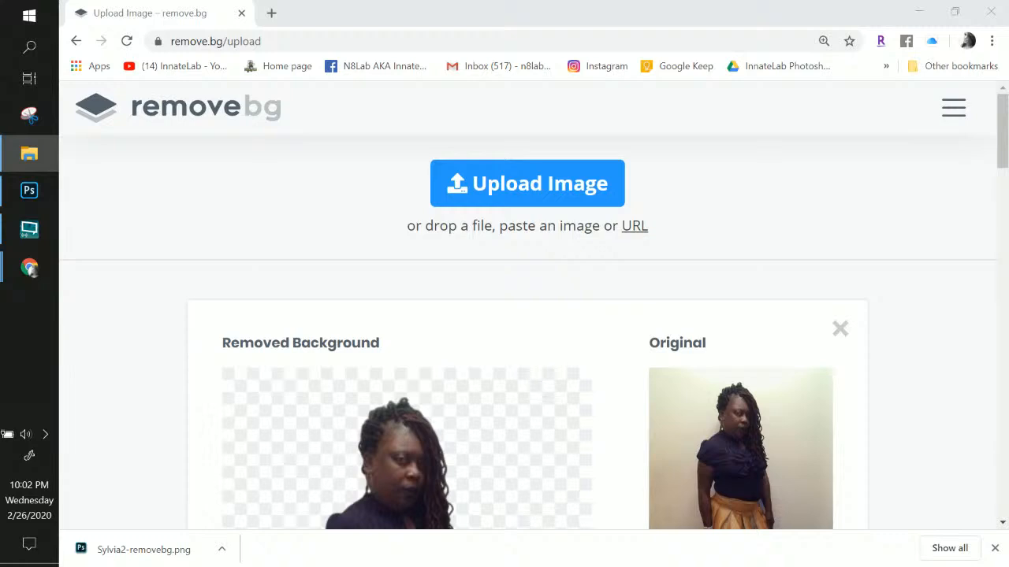
{"action": "left_click_drag", "start_coordinate": [877, 263], "coordinate": [398, 350]}
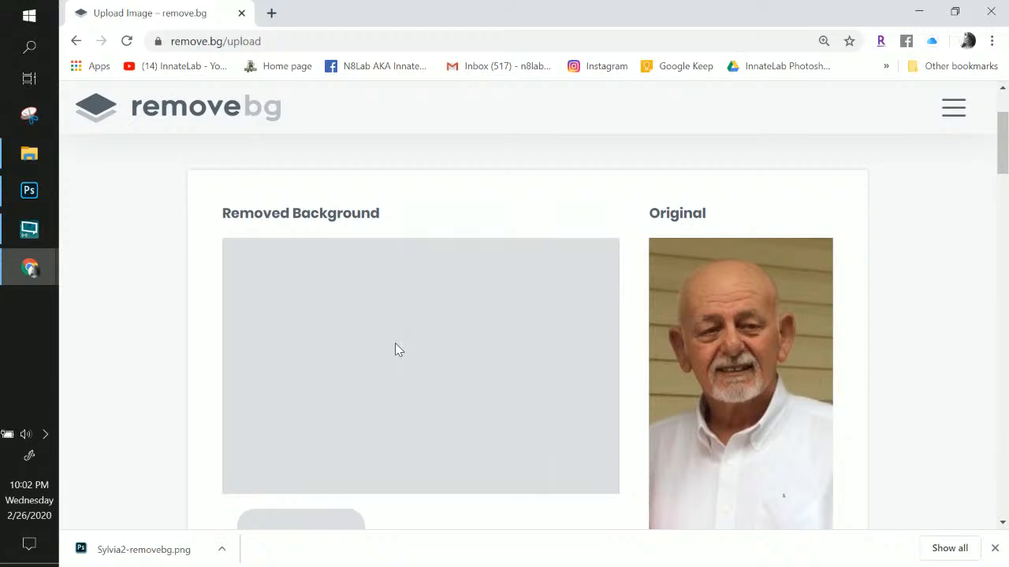
{"action": "scroll", "coordinate": [396, 345], "scroll_direction": "down", "scroll_amount": 3}
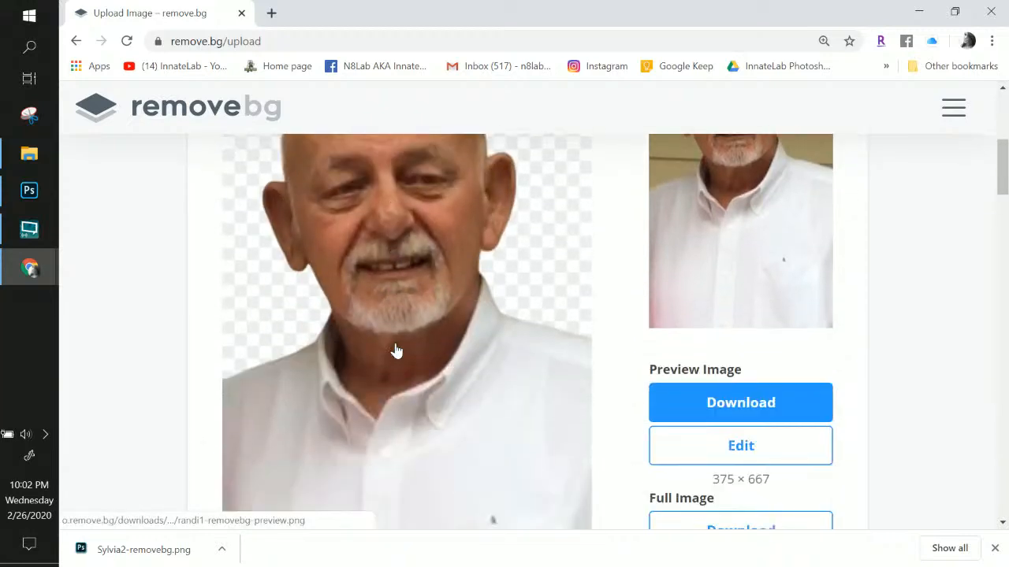
Download the 1242 × 2208 full-resolution cutout from remove.bg and save it as randi1-removebg.png
{"action": "scroll", "coordinate": [396, 351], "scroll_direction": "up", "scroll_amount": 3}
{"action": "scroll", "coordinate": [396, 351], "scroll_direction": "down", "scroll_amount": 2}
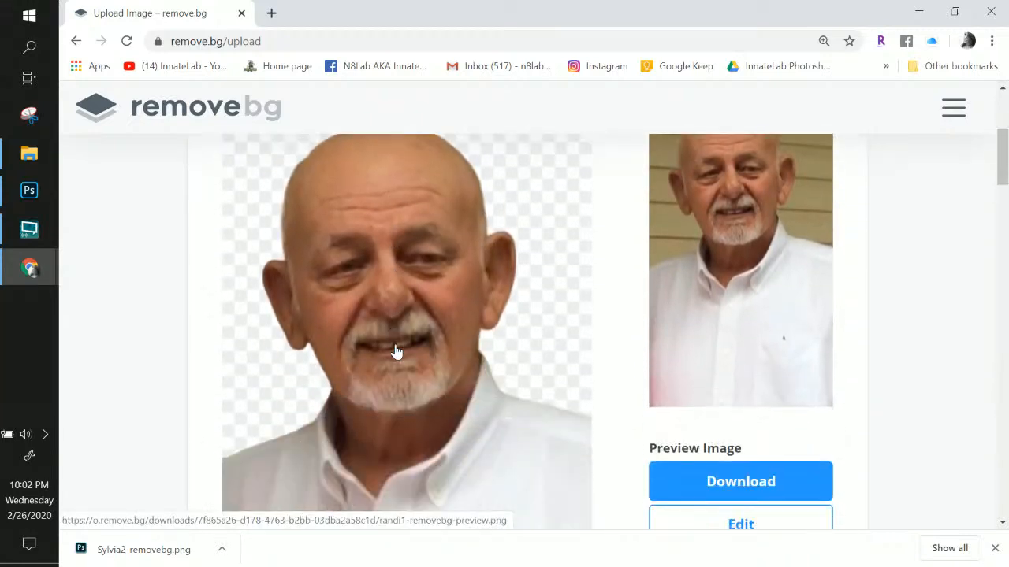
{"action": "scroll", "coordinate": [558, 378], "scroll_direction": "down", "scroll_amount": 5}
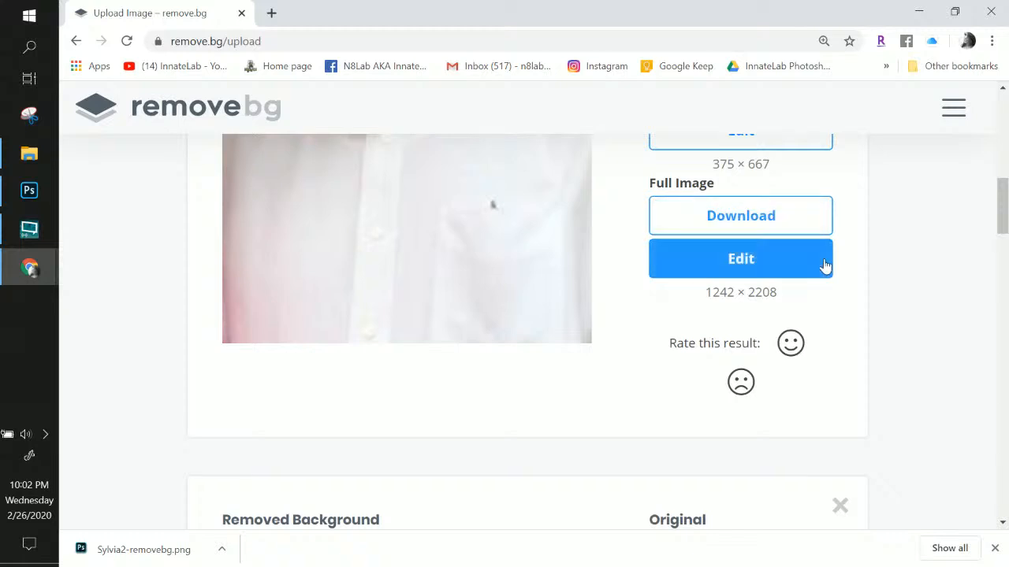
{"action": "scroll", "coordinate": [732, 316], "scroll_direction": "up", "scroll_amount": 1}
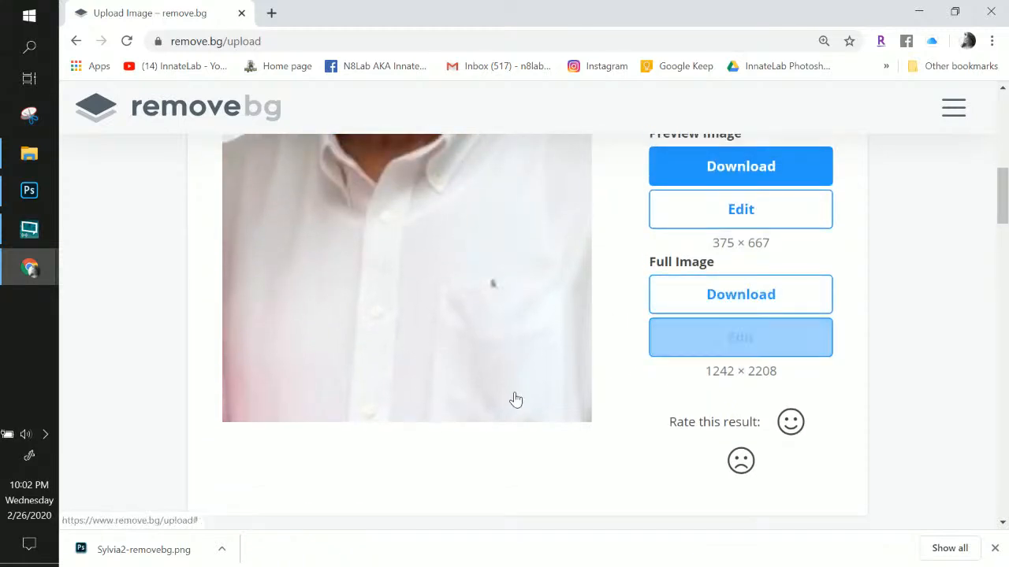
{"action": "left_click", "coordinate": [788, 298]}
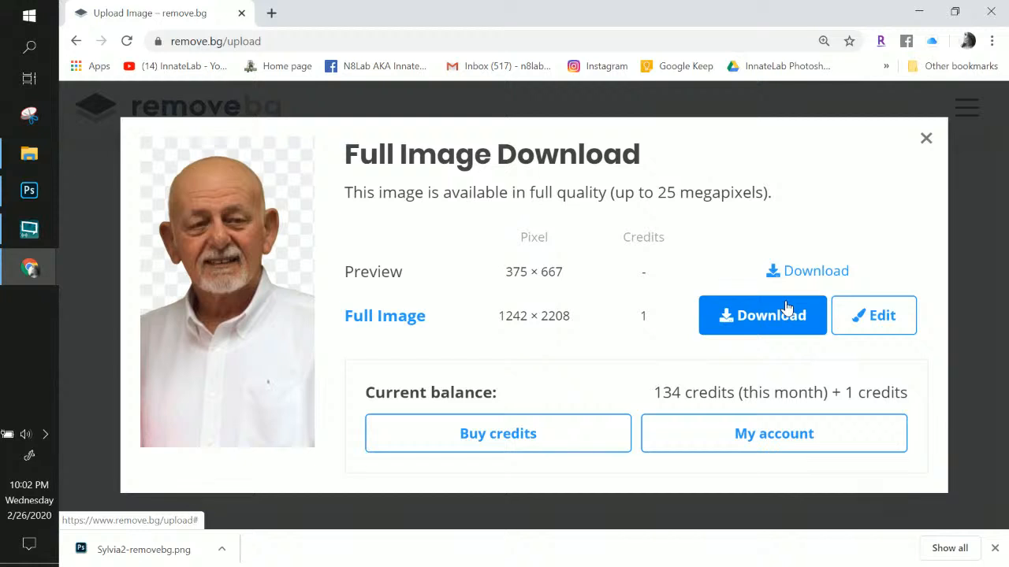
{"action": "left_click", "coordinate": [761, 313]}
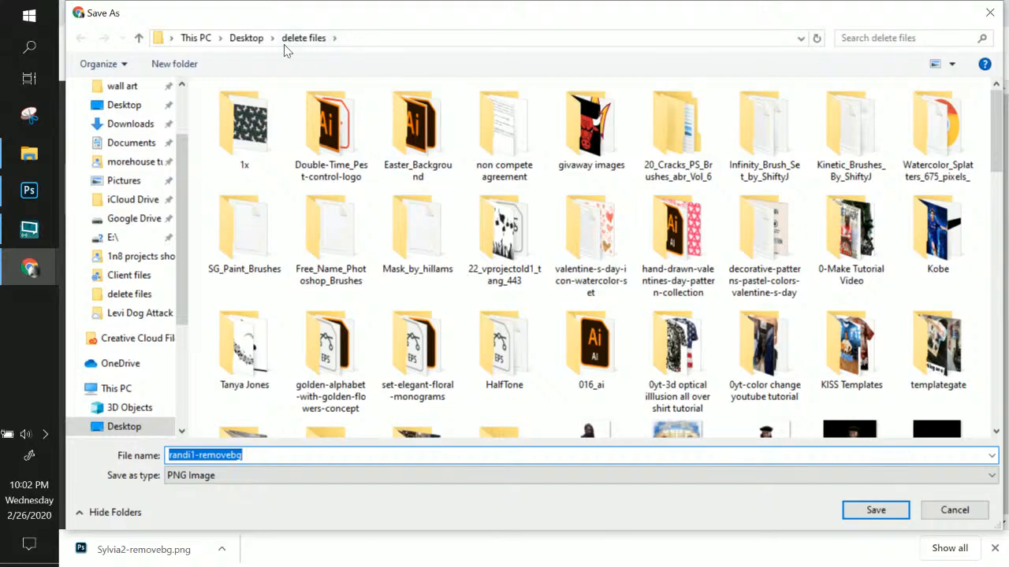
{"action": "left_click", "coordinate": [853, 510]}
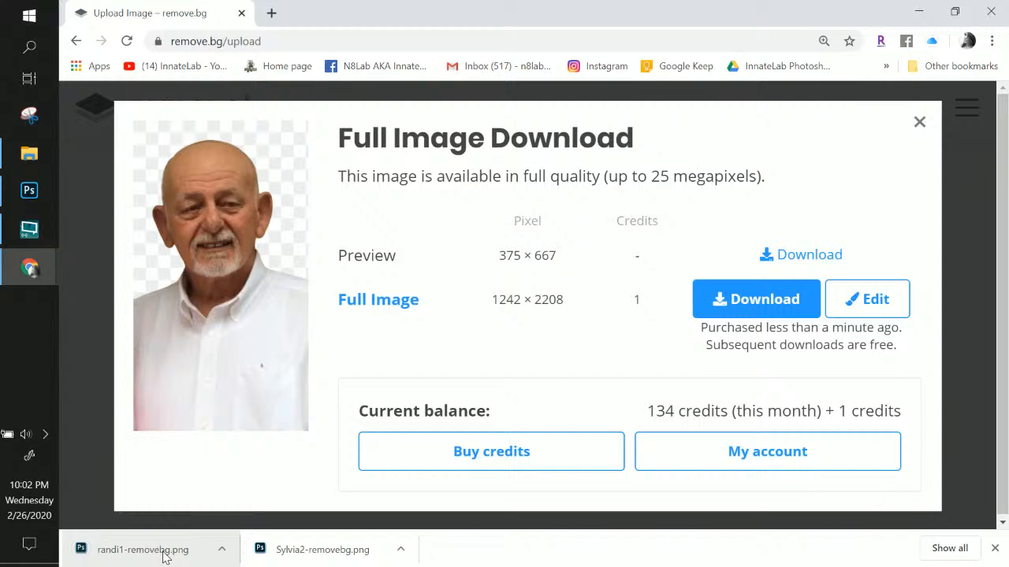
Place the randi1-removebg portrait into the memorial and move its layer below the group
{"action": "left_click_drag", "start_coordinate": [164, 556], "coordinate": [397, 256]}
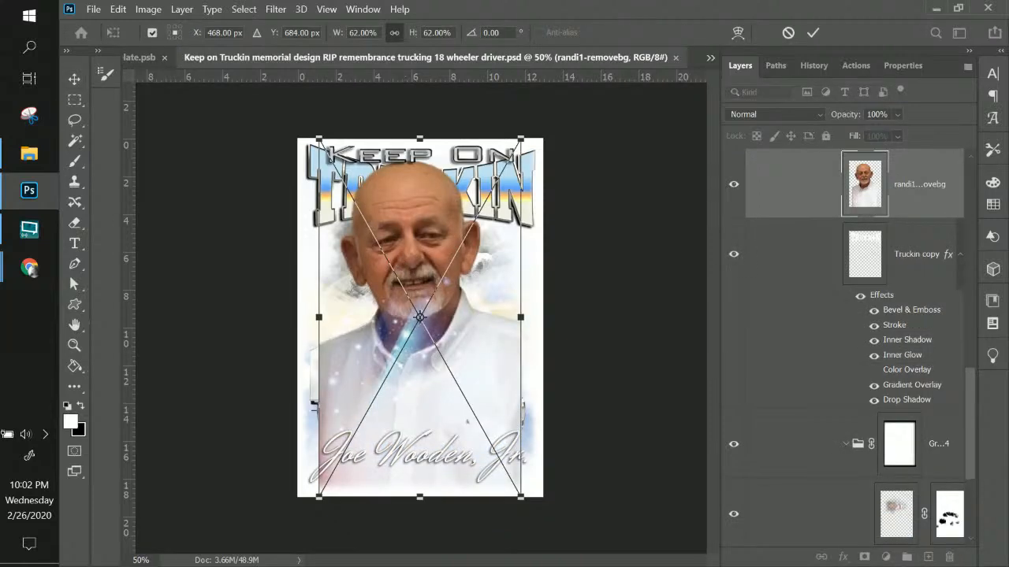
{"action": "scroll", "coordinate": [890, 201], "scroll_direction": "up", "scroll_amount": 5}
{"action": "scroll", "coordinate": [903, 252], "scroll_direction": "down", "scroll_amount": 4}
{"action": "scroll", "coordinate": [904, 274], "scroll_direction": "down", "scroll_amount": 1}
{"action": "scroll", "coordinate": [918, 211], "scroll_direction": "up", "scroll_amount": 1}
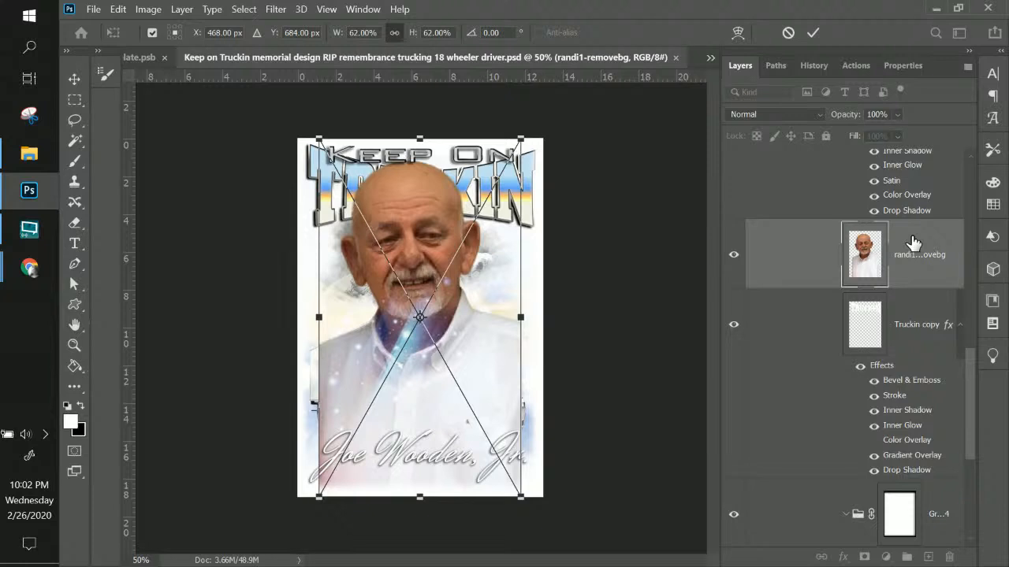
{"action": "key", "text": "Return"}
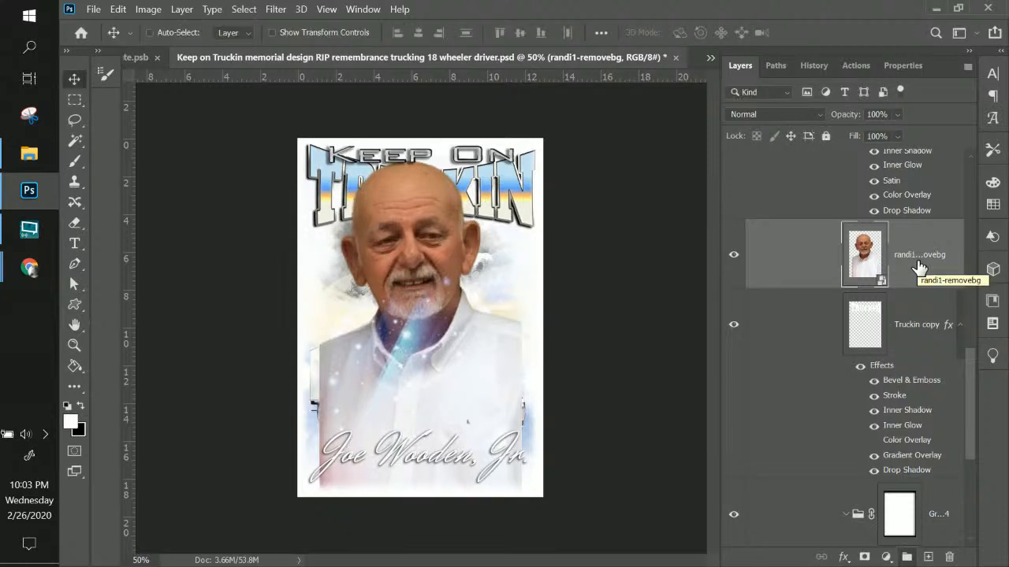
{"action": "scroll", "coordinate": [919, 268], "scroll_direction": "down", "scroll_amount": 1}
{"action": "left_click_drag", "start_coordinate": [934, 186], "coordinate": [901, 298]}
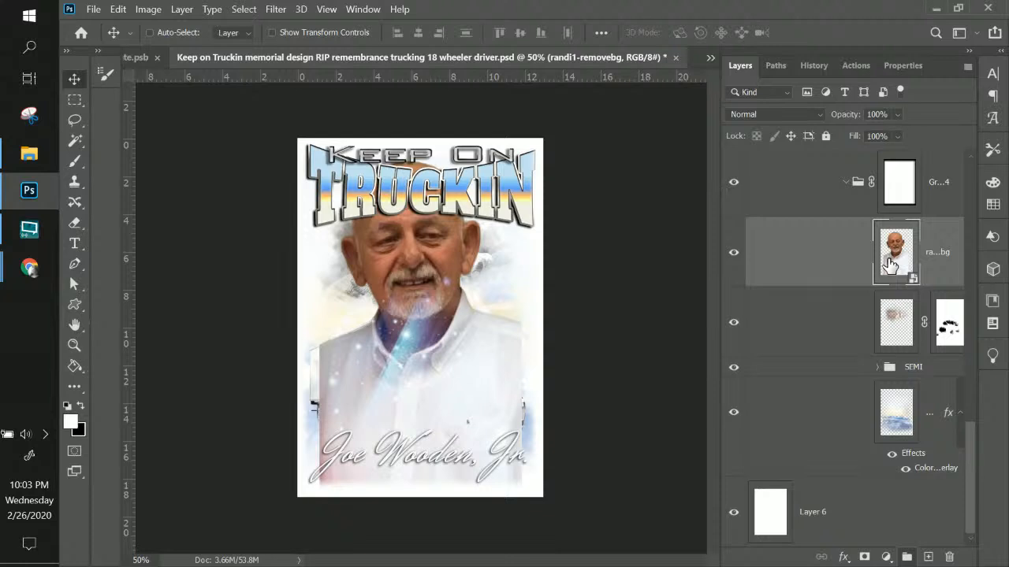
{"action": "left_click", "coordinate": [894, 323]}
{"action": "left_click", "coordinate": [736, 325]}
{"action": "left_click", "coordinate": [735, 325]}
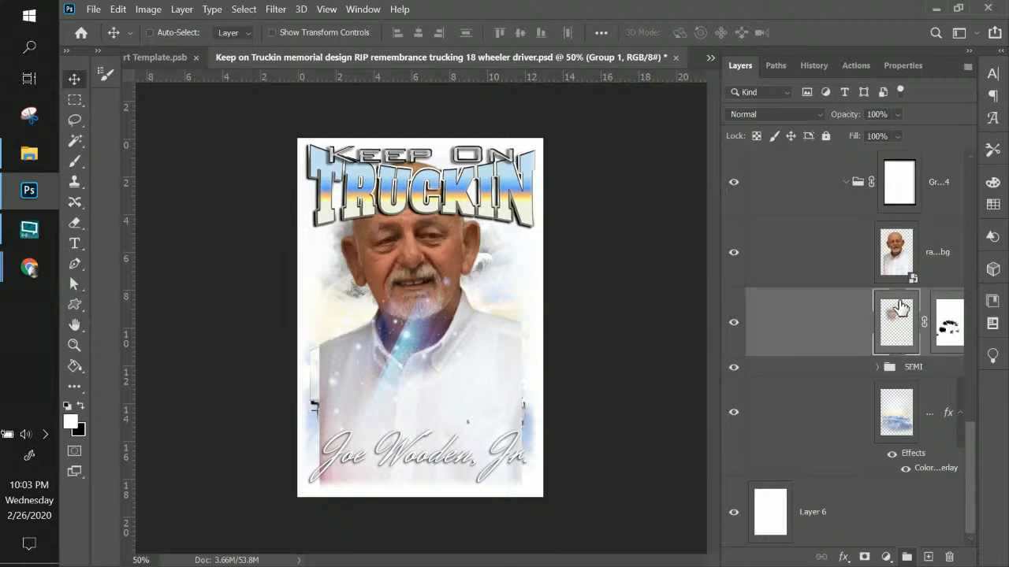
{"action": "left_click", "coordinate": [894, 256]}
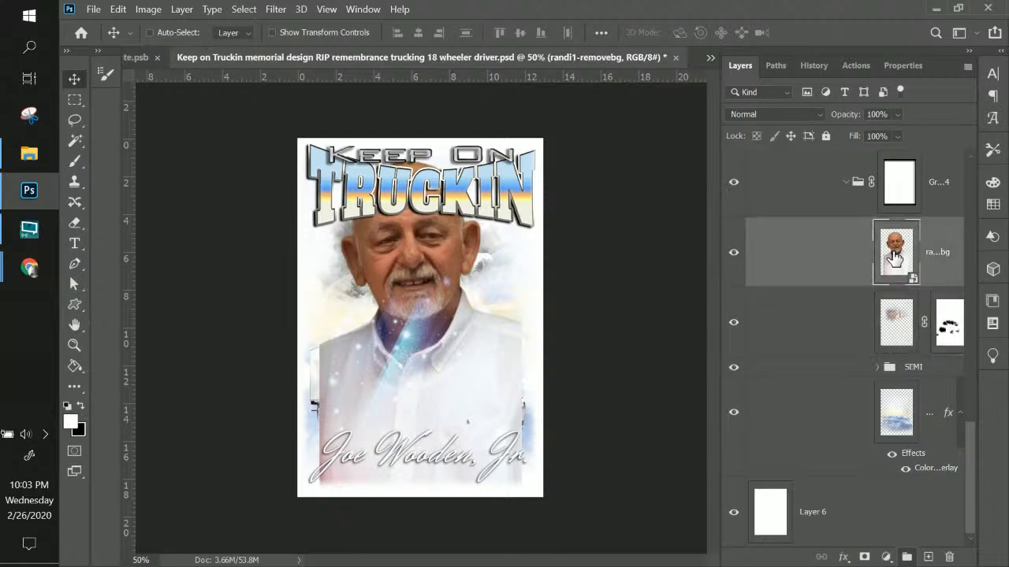
Scale the portrait to about 36% and position it above the truck, under the title
{"action": "key", "text": "ctrl+t"}
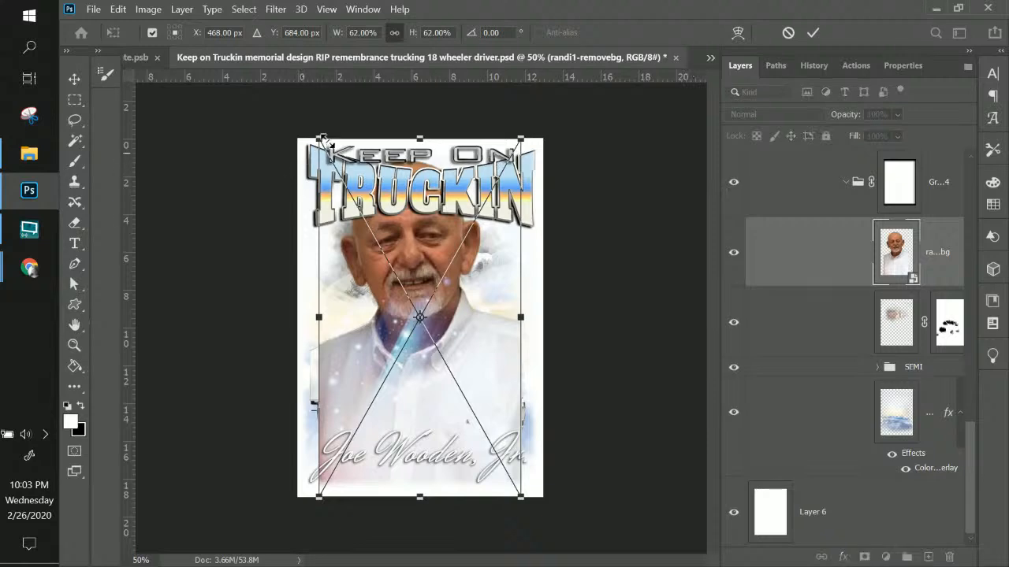
{"action": "left_click_drag", "start_coordinate": [319, 140], "coordinate": [395, 250]}
{"action": "left_click_drag", "start_coordinate": [468, 322], "coordinate": [438, 239]}
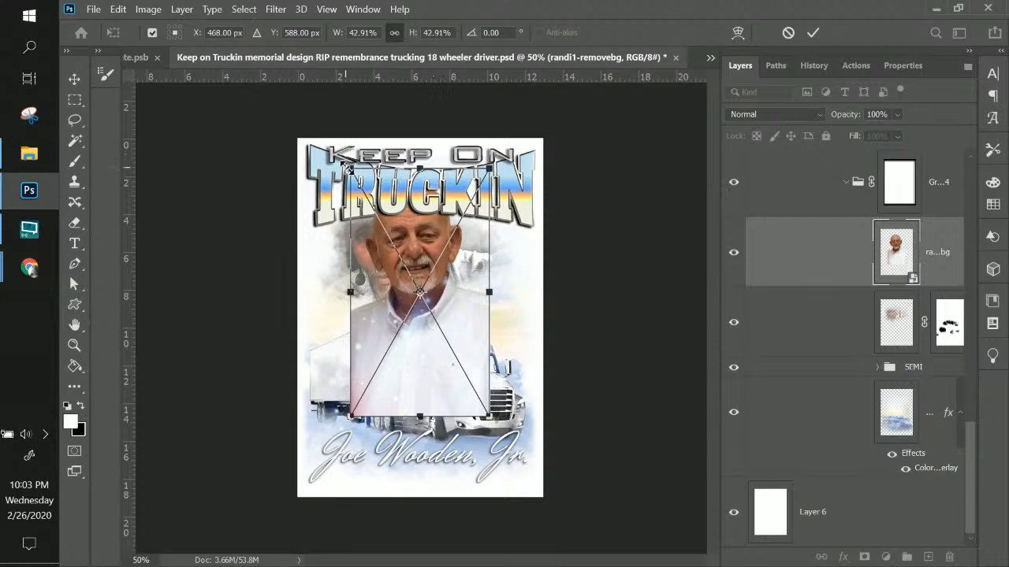
{"action": "left_click_drag", "start_coordinate": [351, 167], "coordinate": [374, 209]}
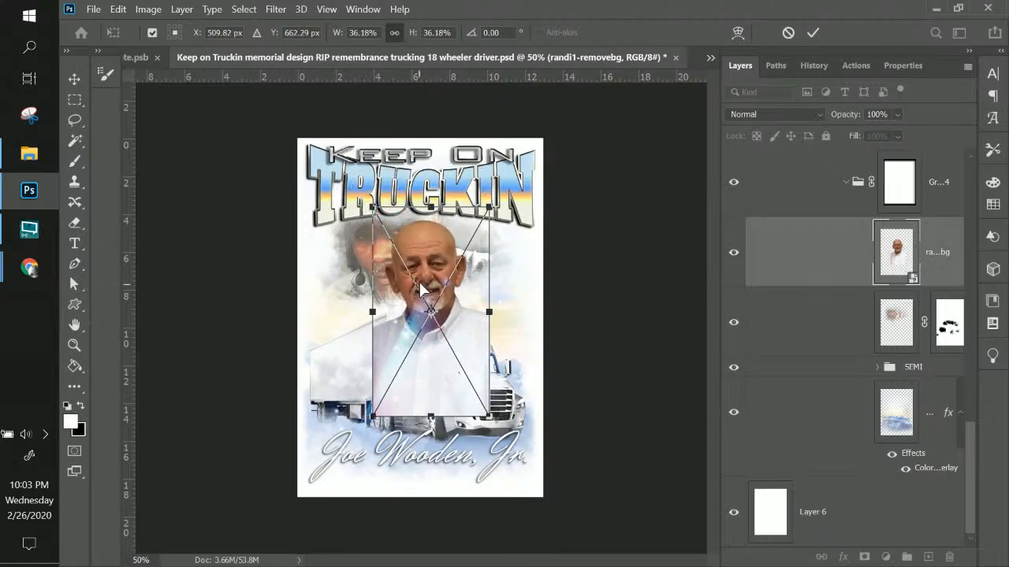
{"action": "left_click_drag", "start_coordinate": [419, 284], "coordinate": [418, 266]}
{"action": "key", "text": "Return"}
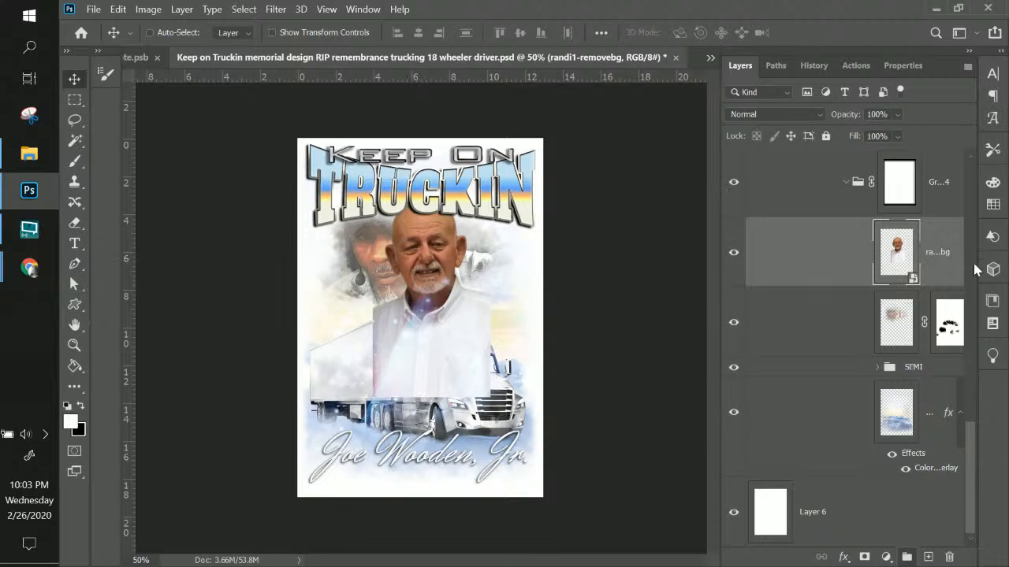
{"action": "left_click", "coordinate": [901, 337]}
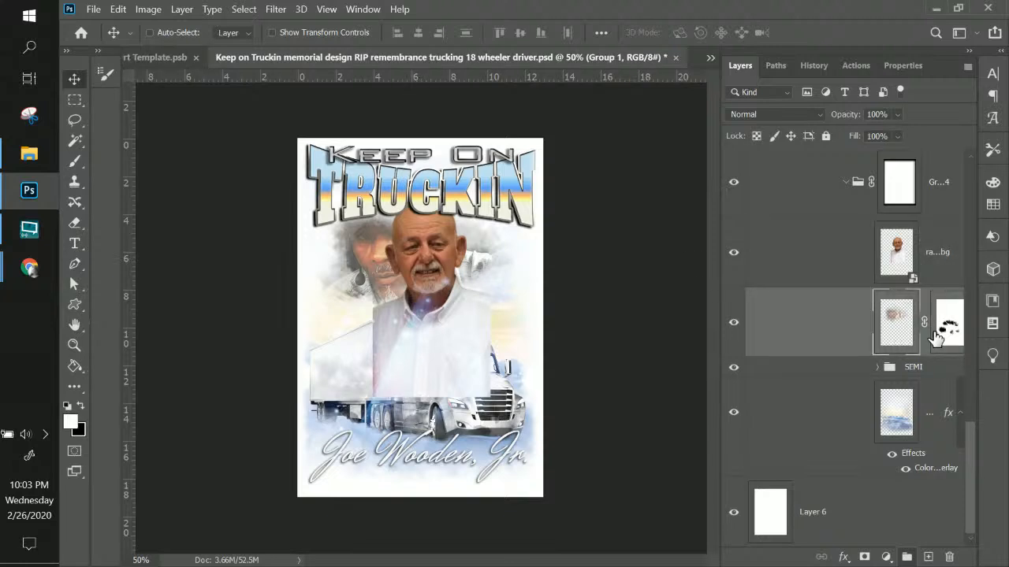
Copy the faces layer's mask onto the portrait and hide the old side-faces layer
{"action": "left_click", "coordinate": [938, 336]}
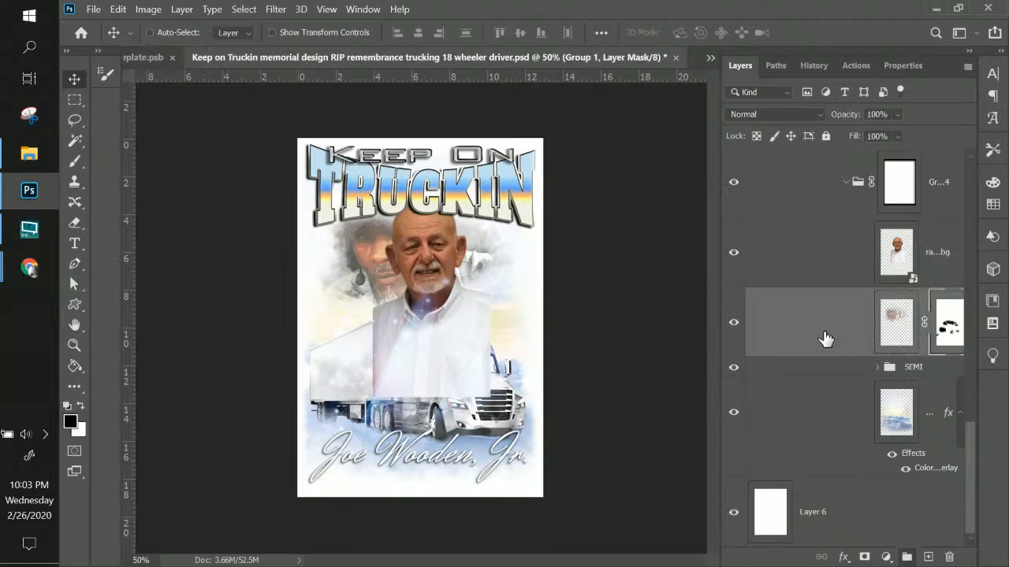
{"action": "left_click", "coordinate": [734, 331]}
{"action": "left_click", "coordinate": [734, 331]}
{"action": "left_click_drag", "start_coordinate": [954, 337], "coordinate": [948, 264]}
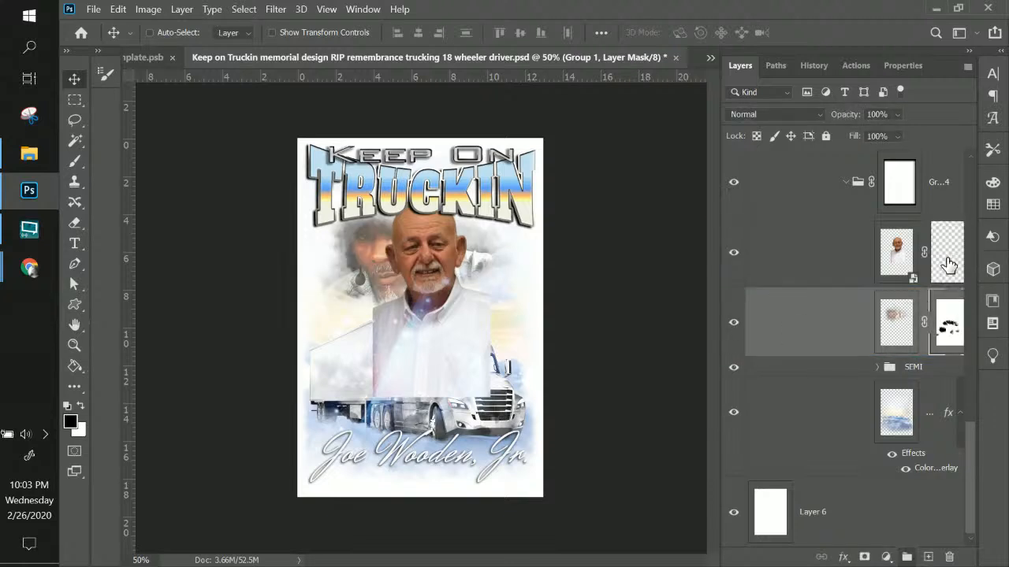
{"action": "left_click", "coordinate": [735, 323]}
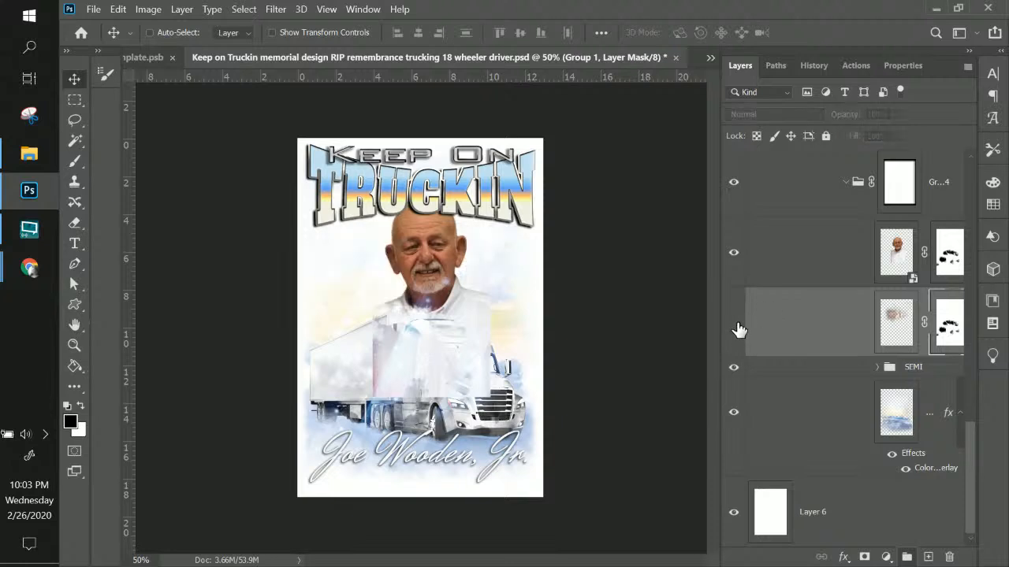
Delete the portrait's layer mask and bring the remove.bg browser back up
{"action": "left_click", "coordinate": [950, 265]}
{"action": "key", "text": "ctrl+plus"}
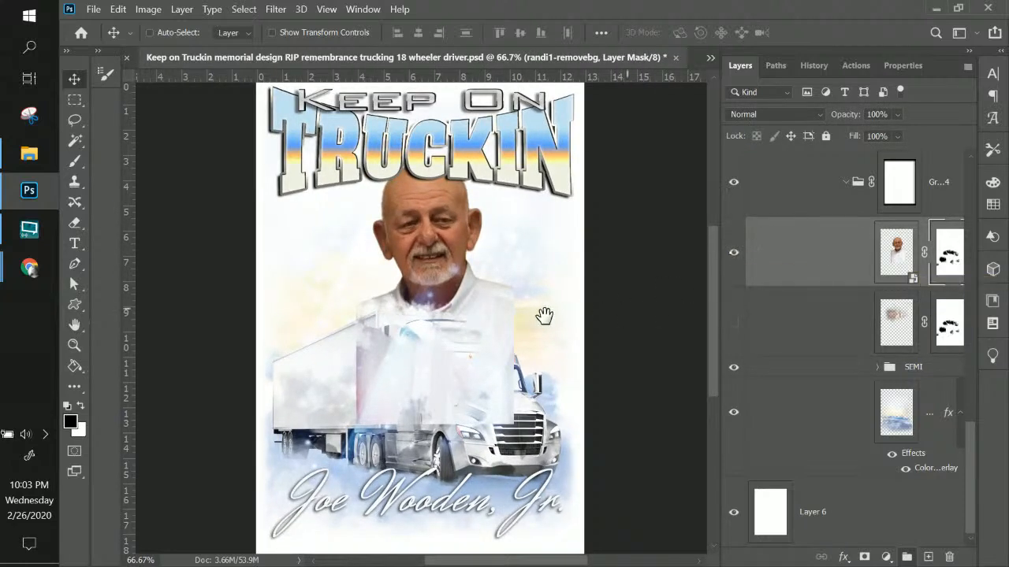
{"action": "left_click_drag", "start_coordinate": [541, 318], "coordinate": [436, 323]}
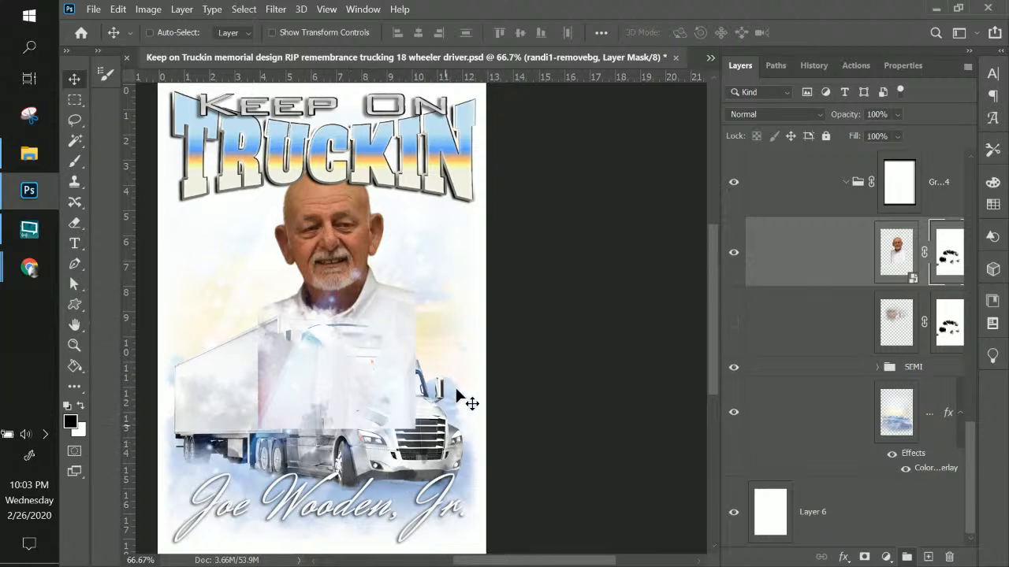
{"action": "right_click", "coordinate": [948, 257]}
{"action": "left_click", "coordinate": [871, 283]}
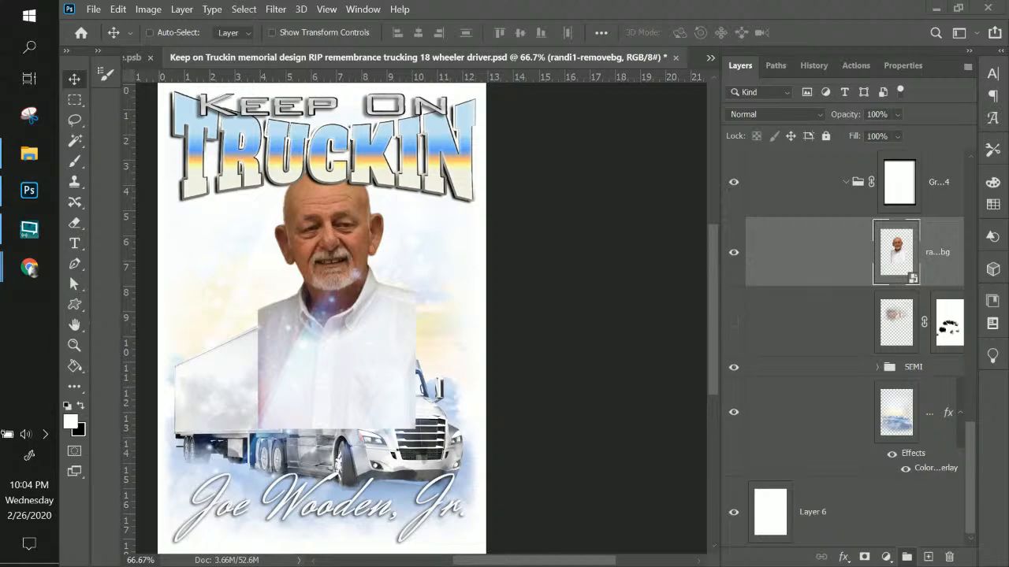
{"action": "left_click", "coordinate": [29, 268]}
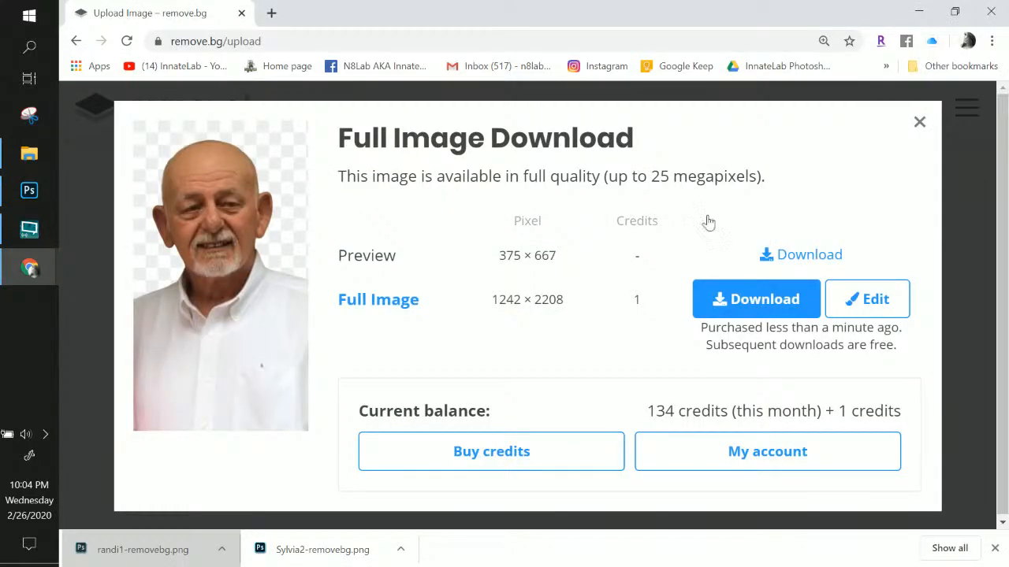
Close the Chrome window to return to the Photoshop memorial
{"action": "left_click", "coordinate": [991, 13]}
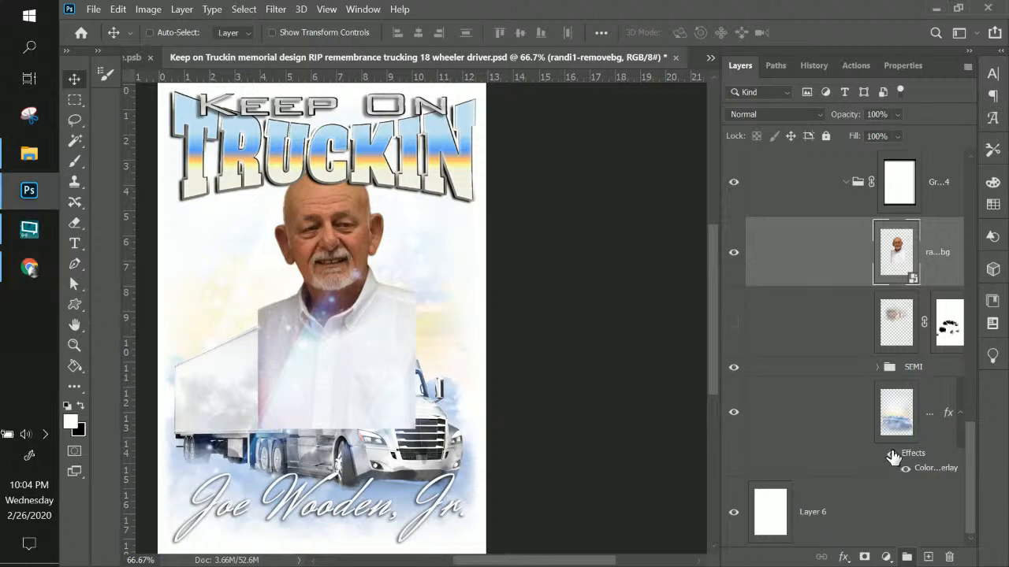
{"action": "left_click", "coordinate": [890, 331]}
{"action": "key", "text": "ctrl+minus"}
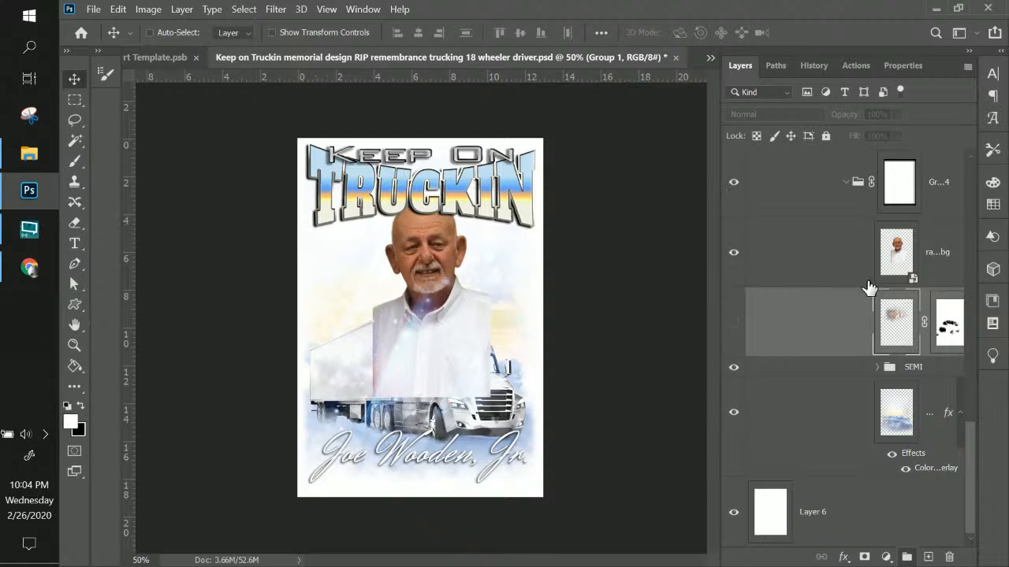
{"action": "left_click", "coordinate": [941, 254]}
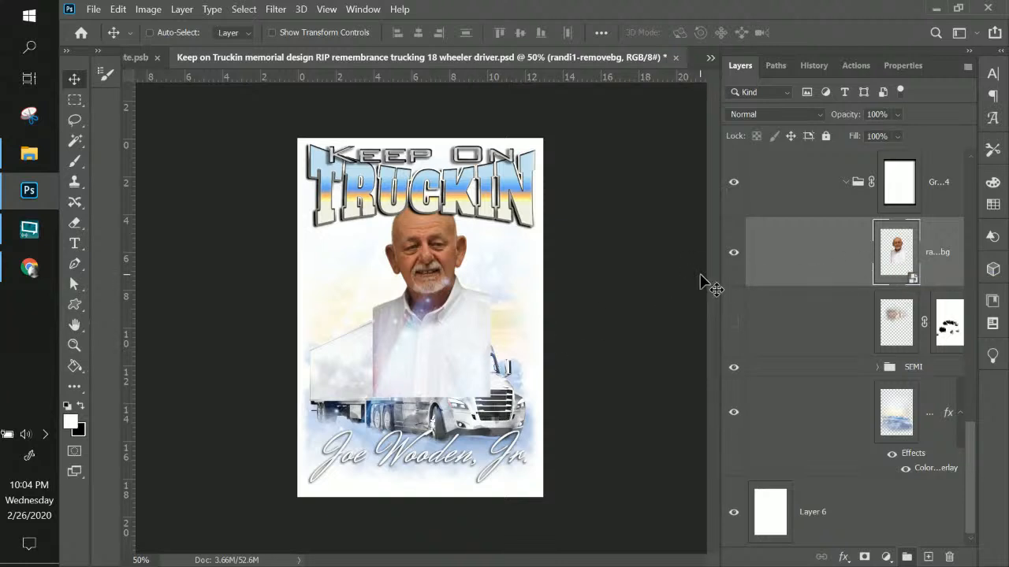
{"action": "key", "text": "ctrl+plus"}
{"action": "key", "text": "ctrl+plus"}
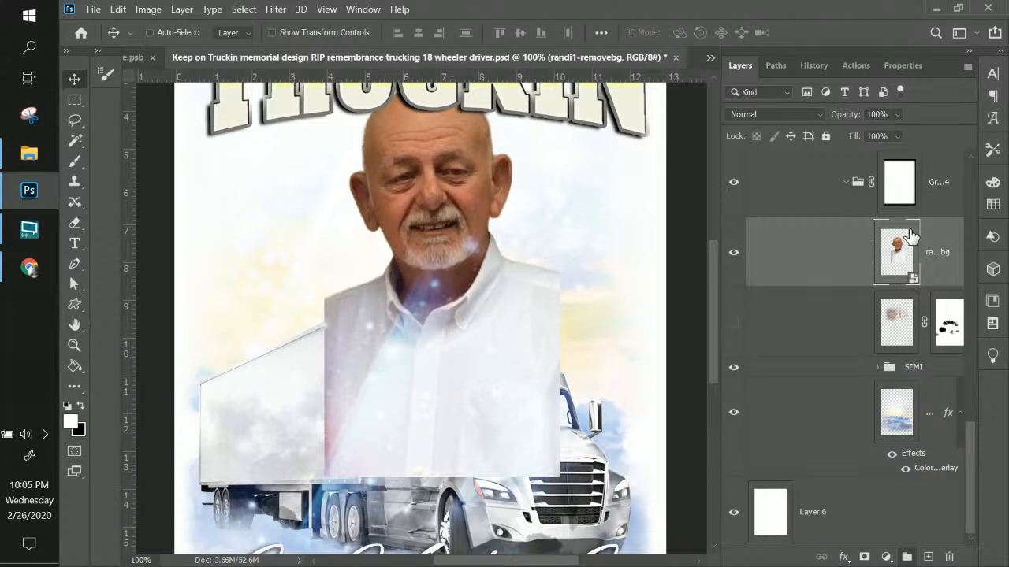
Add a layer mask to the portrait and set up a 136 px Soft Round brush
{"action": "left_click", "coordinate": [865, 558]}
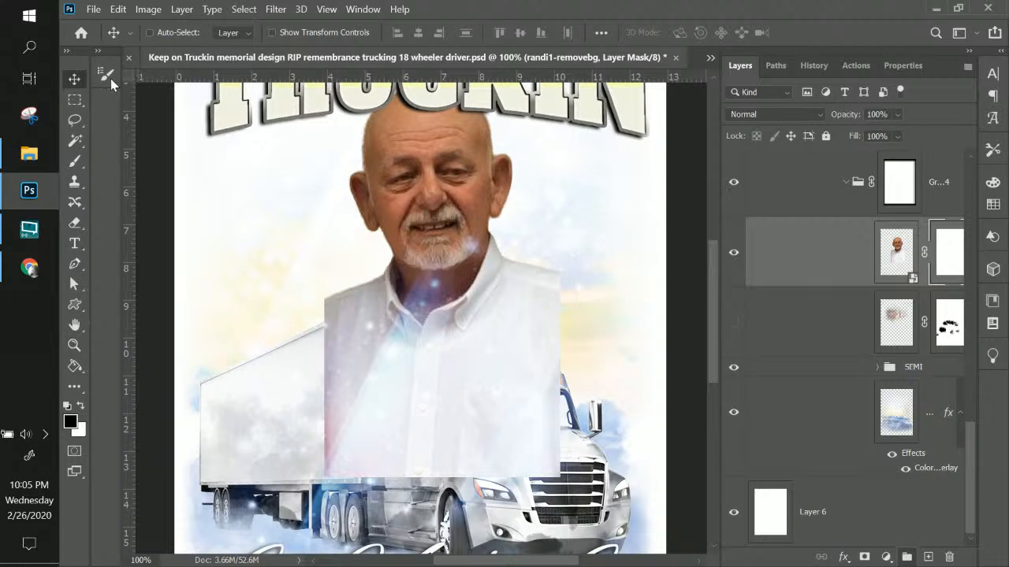
{"action": "left_click", "coordinate": [75, 161]}
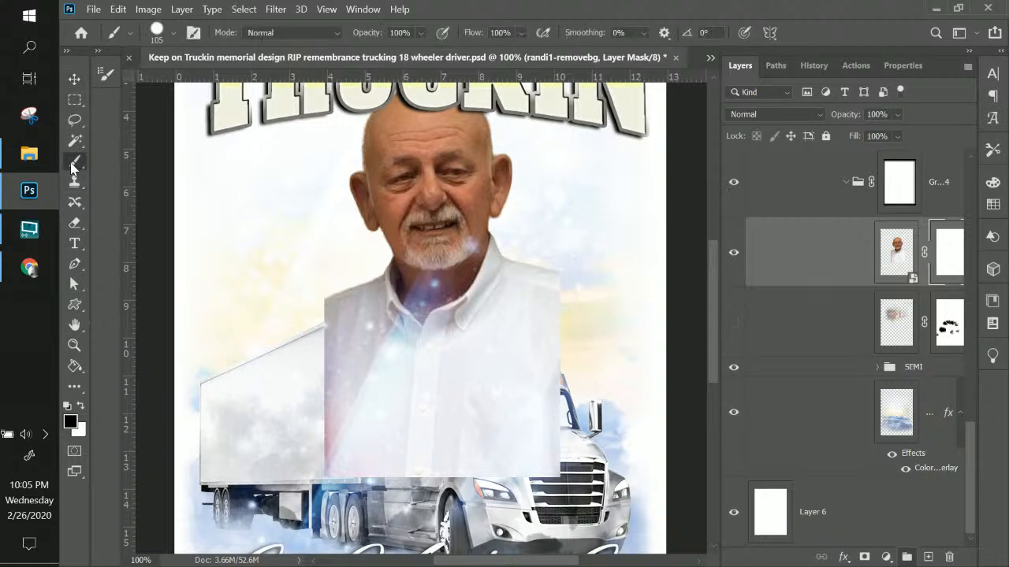
{"action": "left_click", "coordinate": [156, 33]}
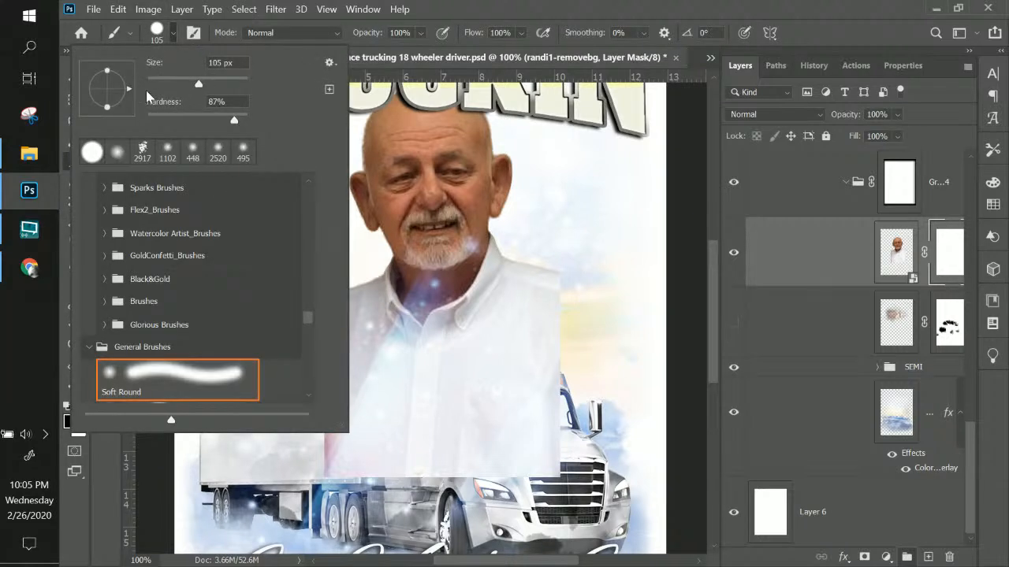
{"action": "left_click", "coordinate": [192, 383]}
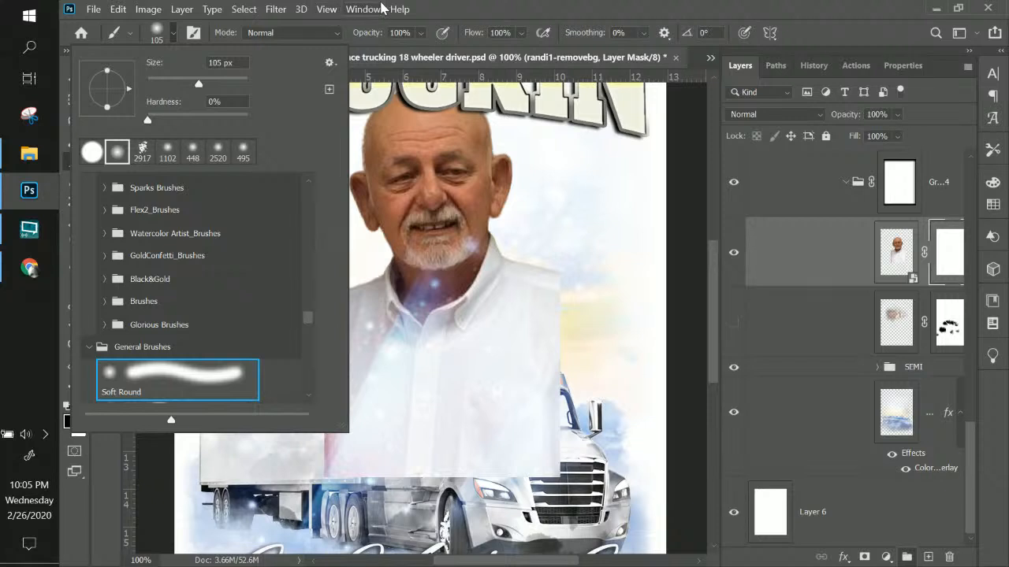
{"action": "left_click", "coordinate": [464, 4]}
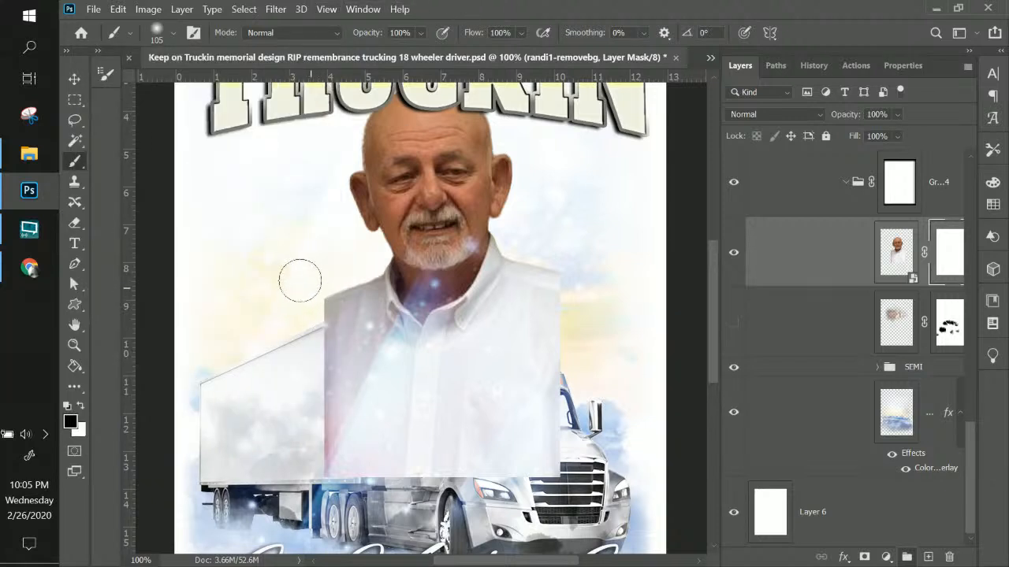
{"action": "right_click", "coordinate": [300, 281]}
{"action": "left_click_drag", "start_coordinate": [440, 218], "coordinate": [443, 219]}
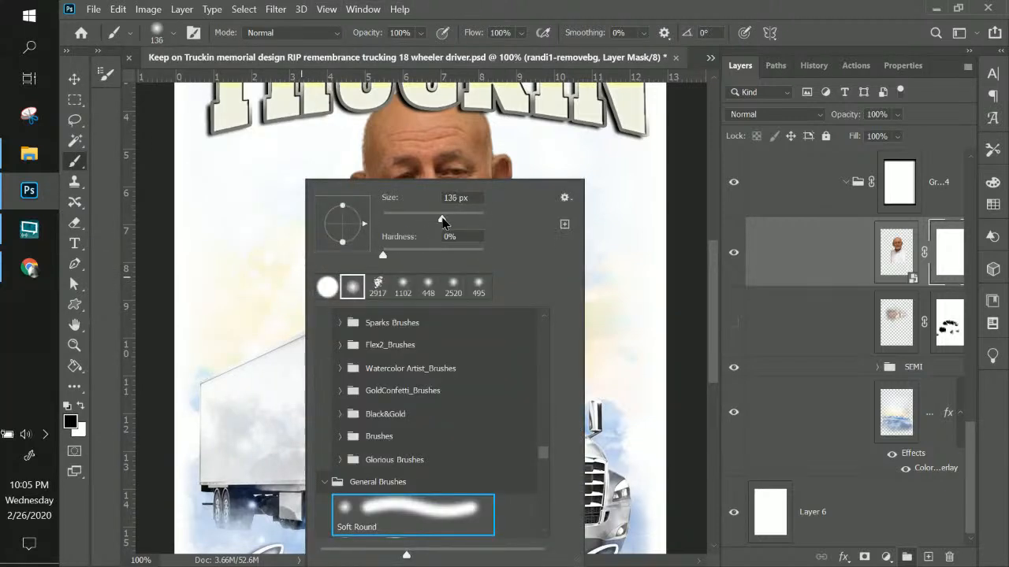
{"action": "left_click", "coordinate": [227, 247]}
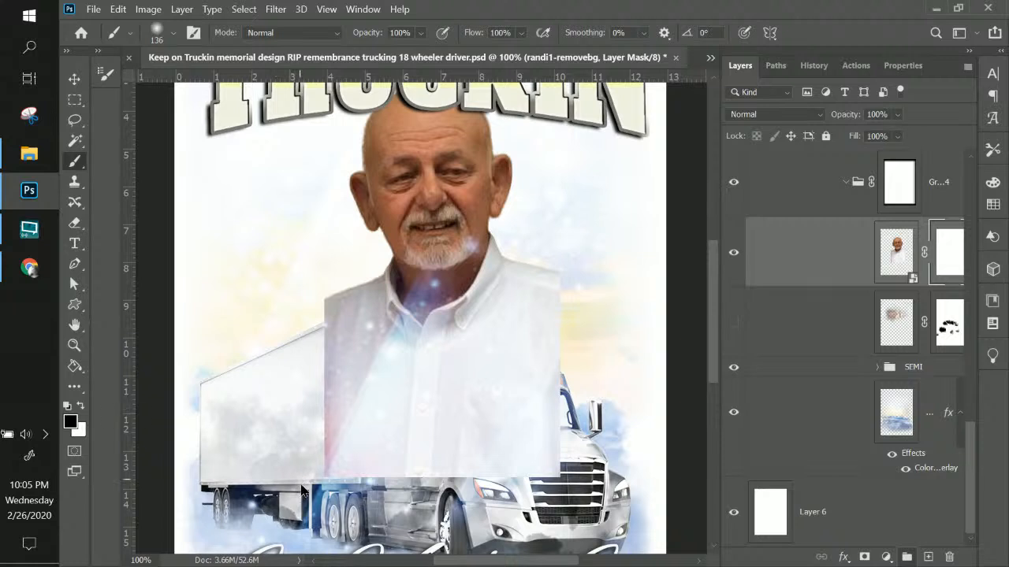
Paint black on the mask to fade the shirt's left, upper-left, bottom and right edges
{"action": "left_click_drag", "start_coordinate": [295, 330], "coordinate": [298, 426]}
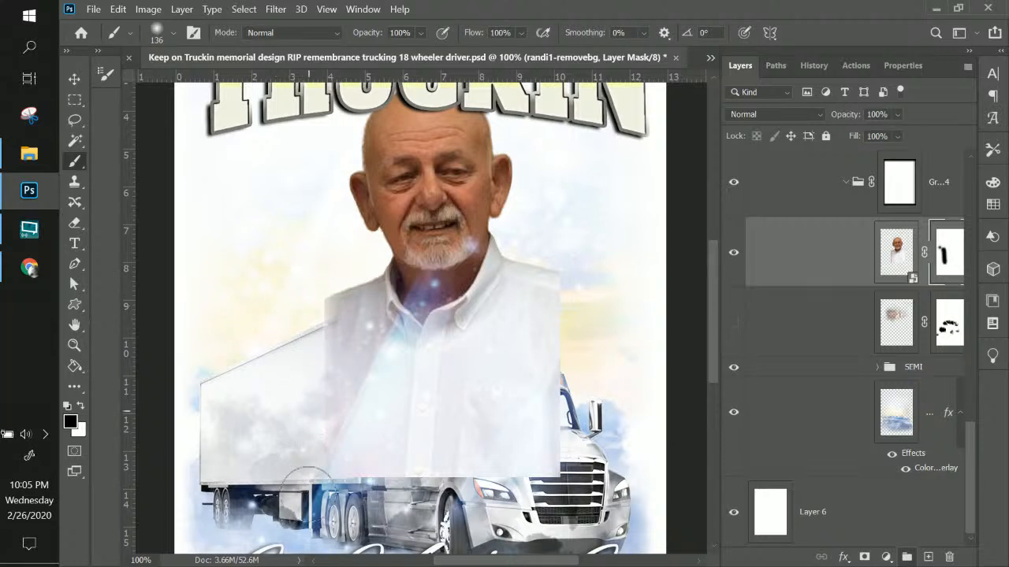
{"action": "left_click_drag", "start_coordinate": [290, 327], "coordinate": [304, 272]}
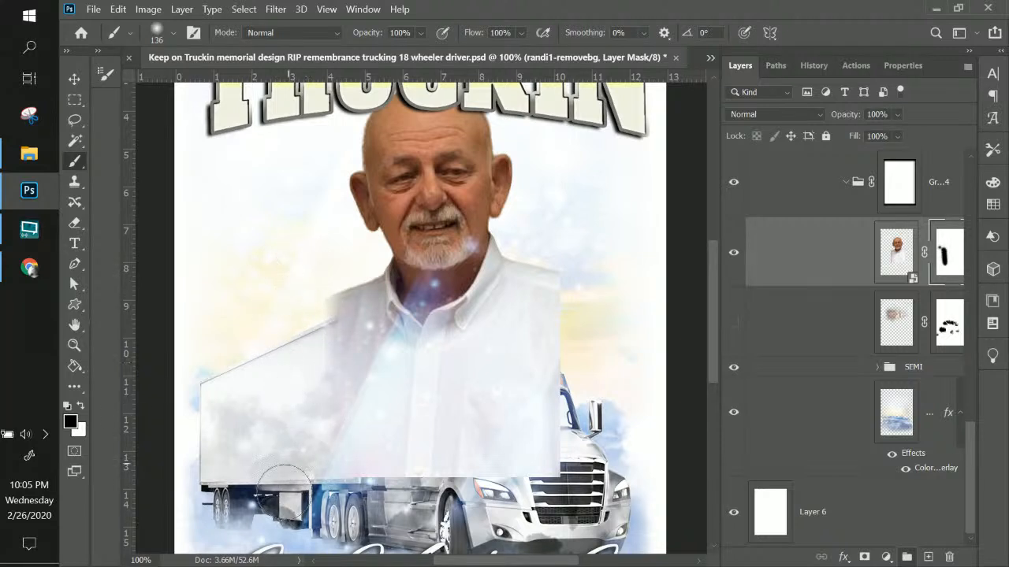
{"action": "mouse_move", "coordinate": [367, 467]}
{"action": "left_mouse_down"}
{"action": "mouse_move", "coordinate": [551, 468]}
{"action": "mouse_move", "coordinate": [343, 458]}
{"action": "left_mouse_up"}
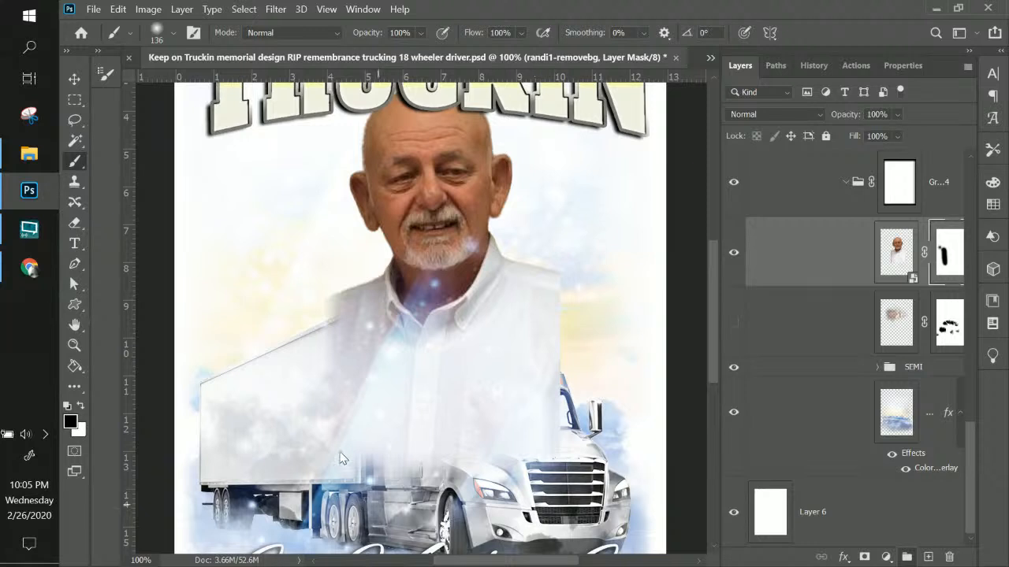
{"action": "mouse_move", "coordinate": [587, 378]}
{"action": "left_mouse_down"}
{"action": "mouse_move", "coordinate": [607, 436]}
{"action": "mouse_move", "coordinate": [586, 387]}
{"action": "mouse_move", "coordinate": [564, 477]}
{"action": "mouse_move", "coordinate": [582, 246]}
{"action": "mouse_move", "coordinate": [576, 277]}
{"action": "left_mouse_up"}
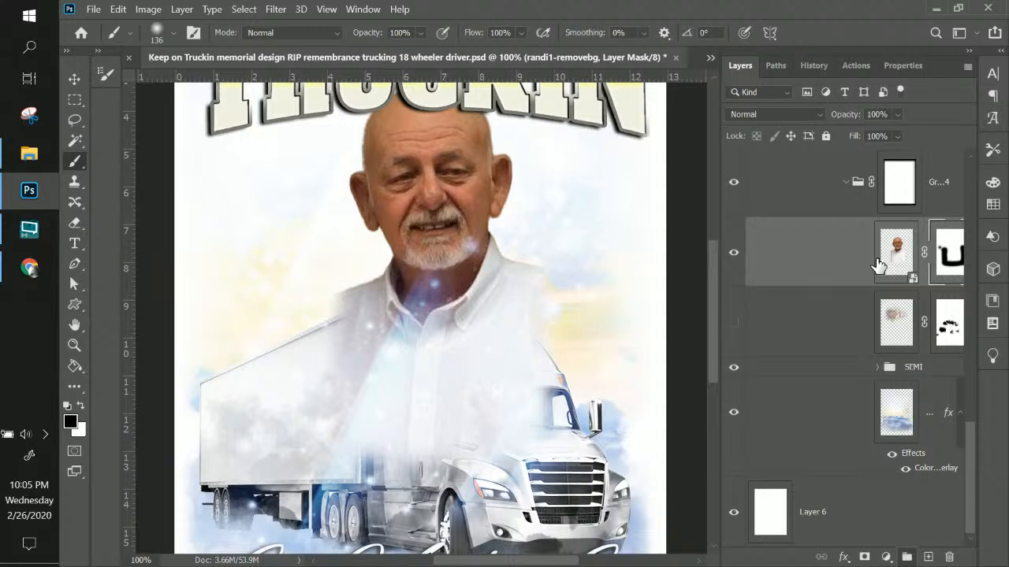
Move the randi1-removebg layer below the SEMI group so the truck covers his shirt
{"action": "scroll", "coordinate": [881, 272], "scroll_direction": "up", "scroll_amount": 2}
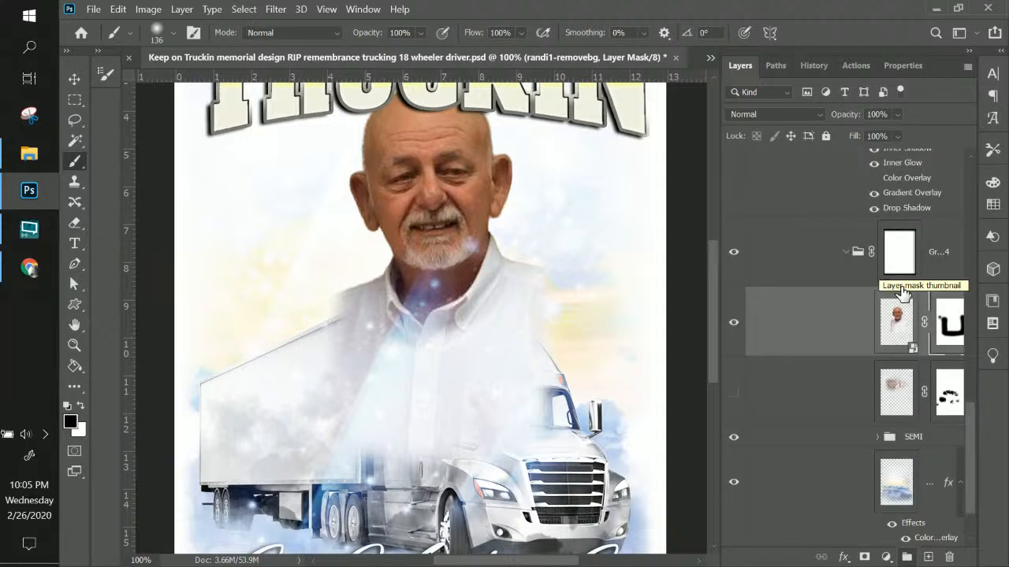
{"action": "scroll", "coordinate": [899, 314], "scroll_direction": "down", "scroll_amount": 2}
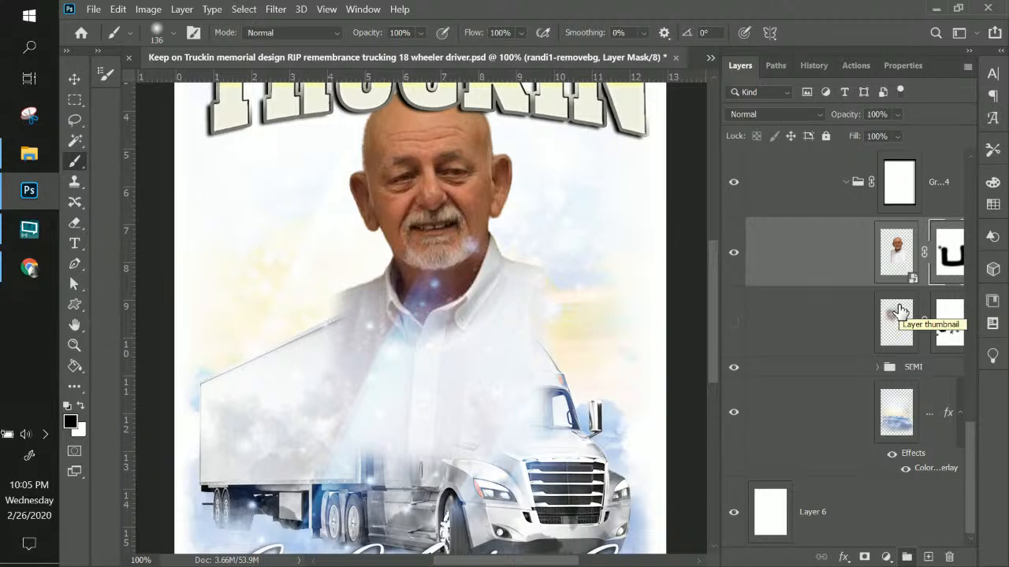
{"action": "left_click", "coordinate": [733, 370]}
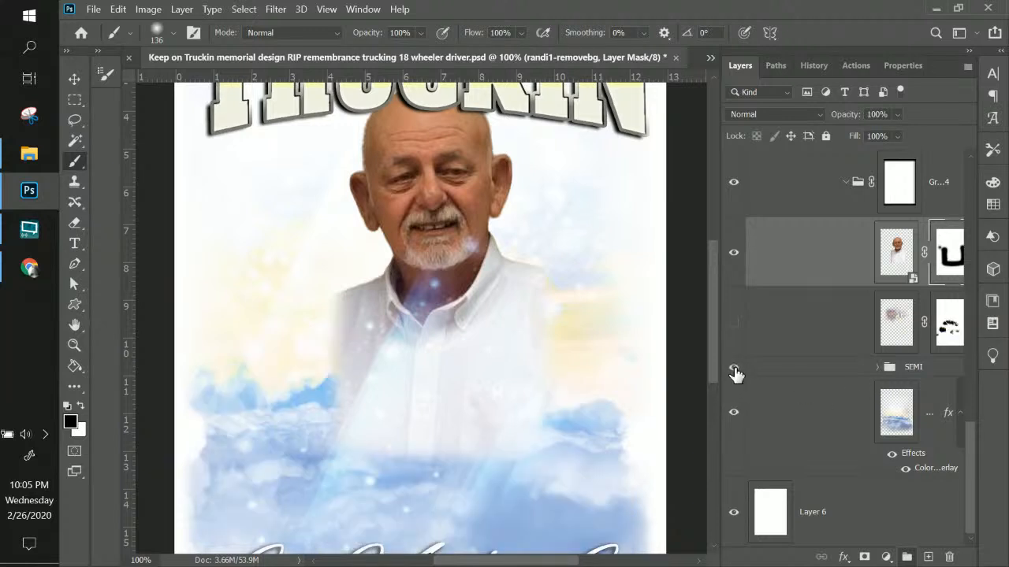
{"action": "left_click", "coordinate": [734, 371]}
{"action": "left_click", "coordinate": [898, 367]}
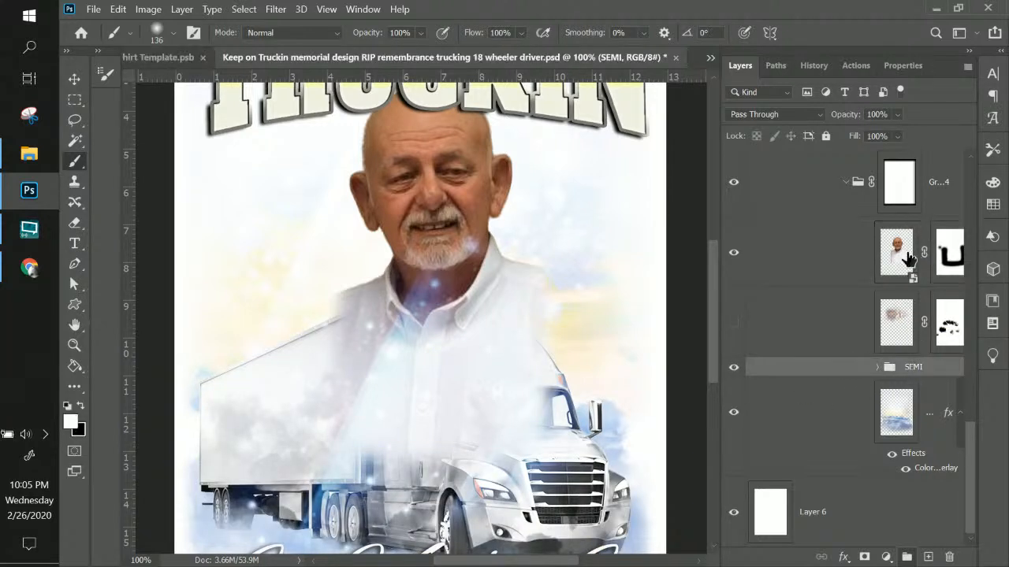
{"action": "left_click_drag", "start_coordinate": [911, 258], "coordinate": [854, 385]}
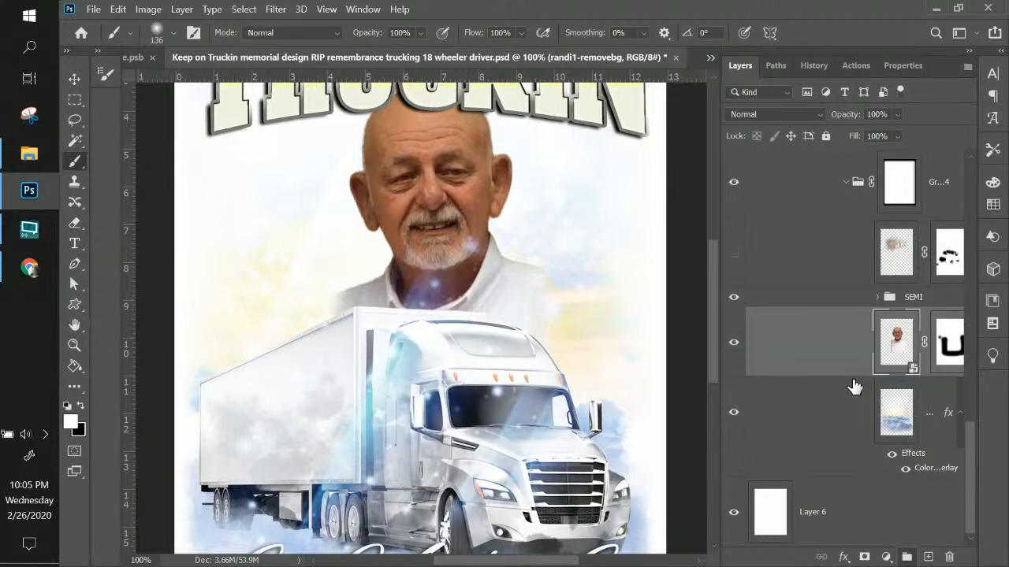
Scale the portrait to about 80% and lower it closer to the truck
{"action": "left_click_drag", "start_coordinate": [896, 341], "coordinate": [491, 317]}
{"action": "key", "text": "ctrl+minus"}
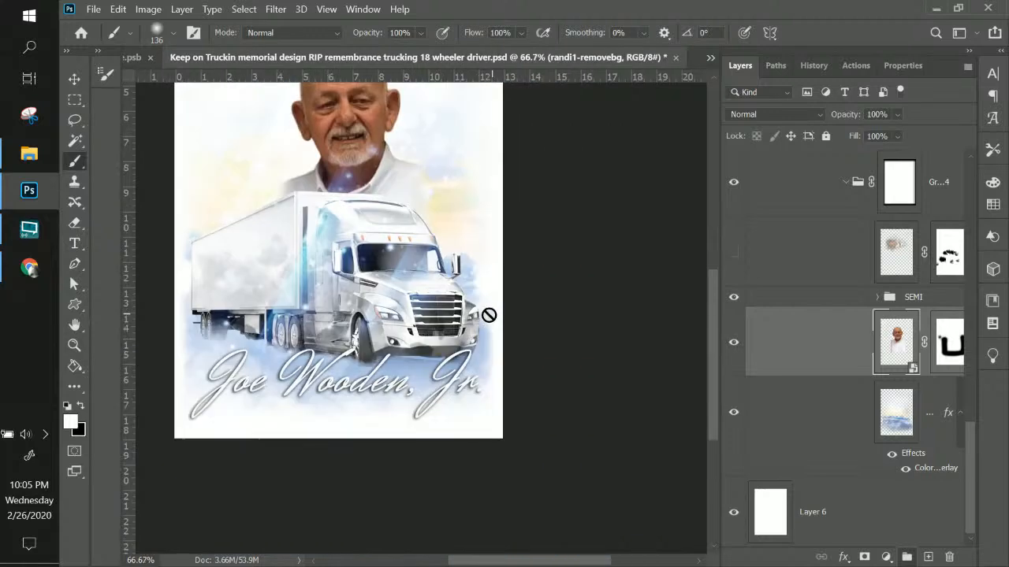
{"action": "scroll", "coordinate": [503, 281], "scroll_direction": "up", "scroll_amount": 2}
{"action": "scroll", "coordinate": [502, 280], "scroll_direction": "up", "scroll_amount": 1}
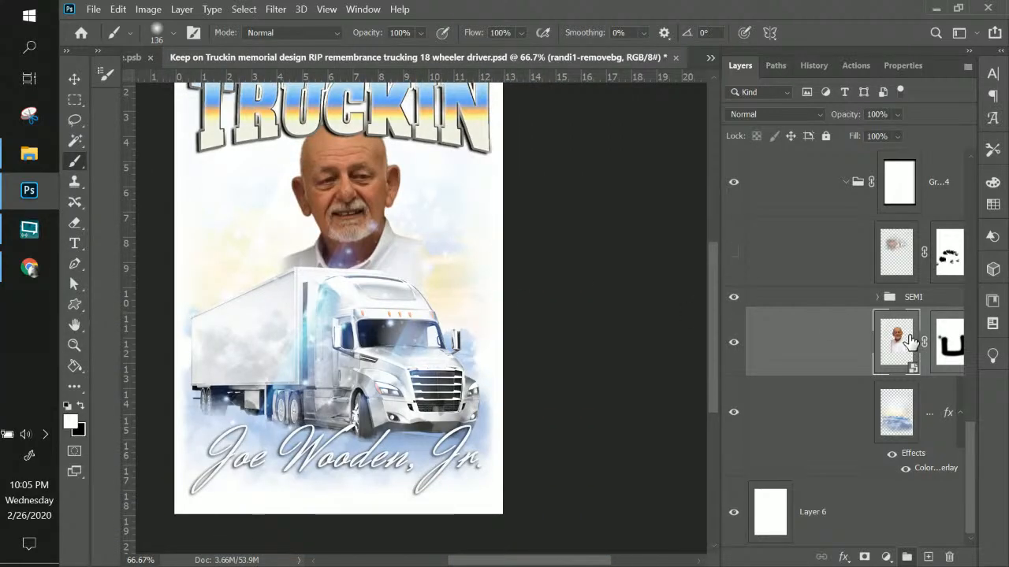
{"action": "key", "text": "ctrl+t"}
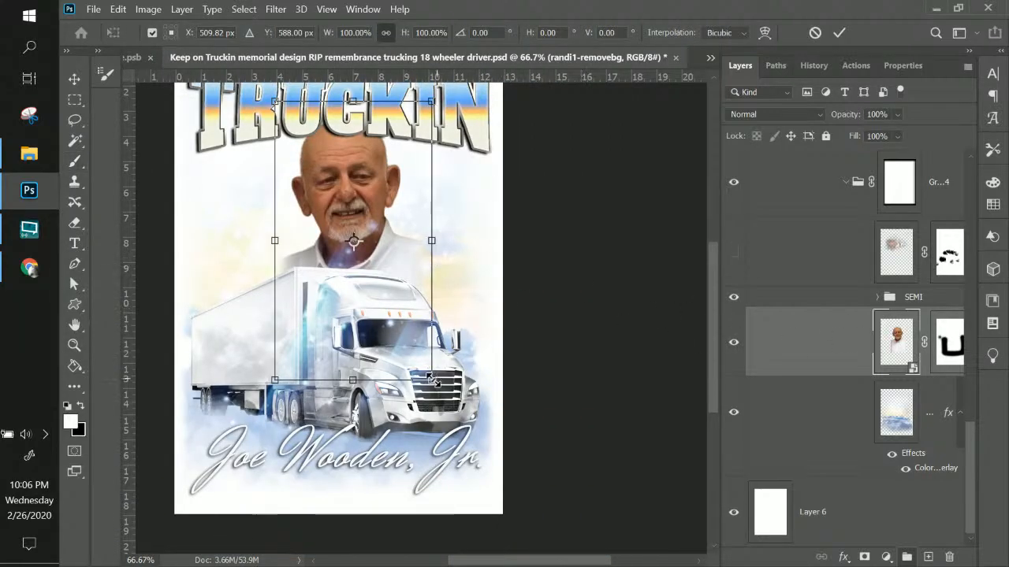
{"action": "left_click_drag", "start_coordinate": [435, 380], "coordinate": [401, 325]}
{"action": "left_click_drag", "start_coordinate": [380, 224], "coordinate": [385, 237]}
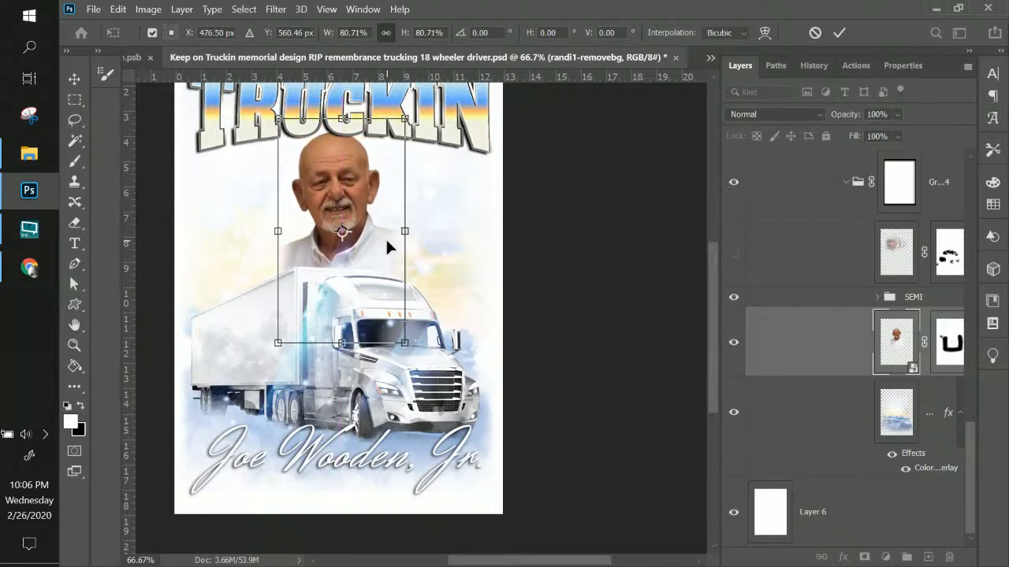
{"action": "key", "text": "Return"}
Switch to the Brush tool and toggle the blue cloud background to check it
{"action": "key", "text": "b"}
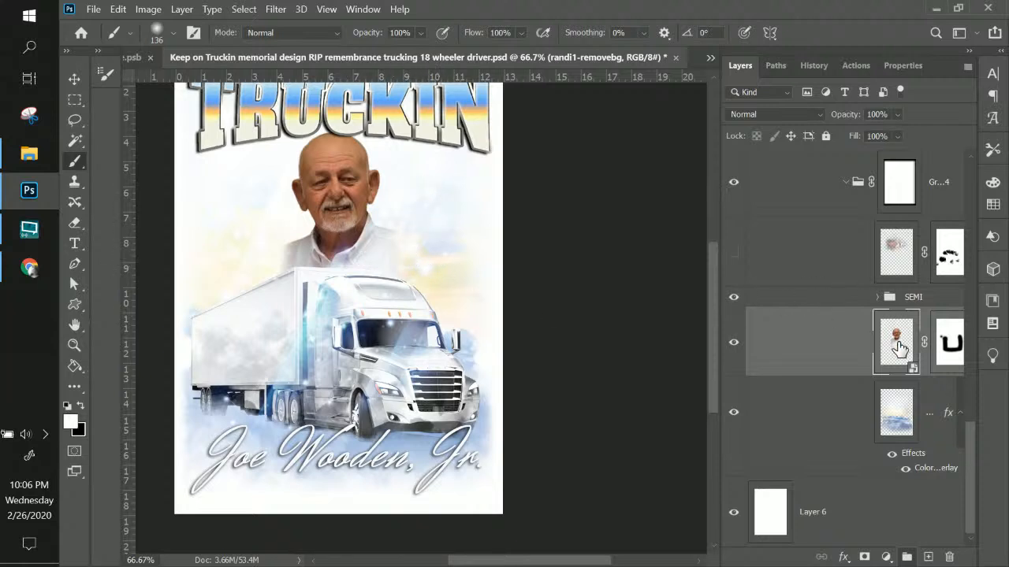
{"action": "left_click", "coordinate": [732, 413]}
{"action": "left_click", "coordinate": [732, 418]}
{"action": "scroll", "coordinate": [912, 284], "scroll_direction": "up", "scroll_amount": 3}
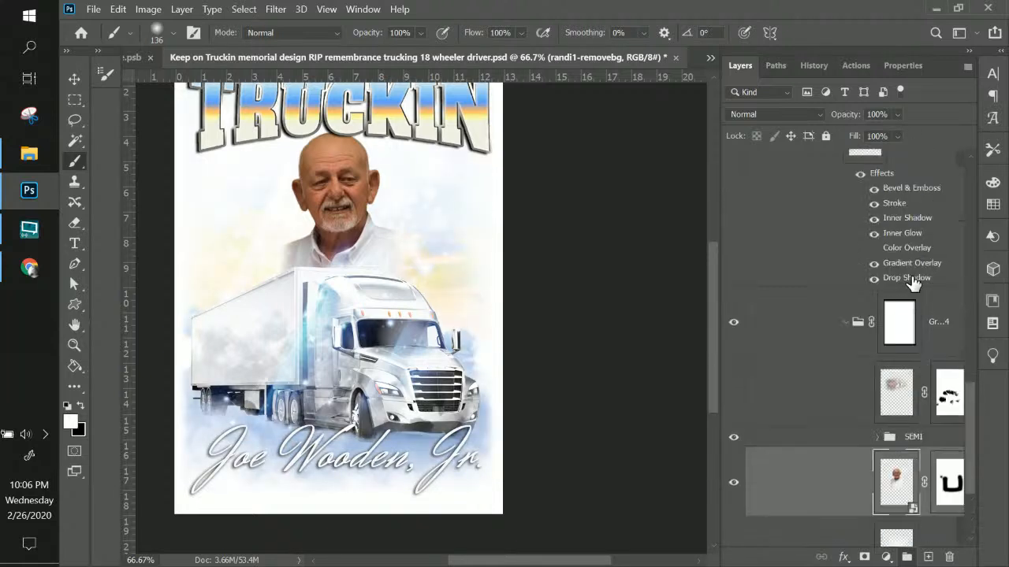
{"action": "scroll", "coordinate": [912, 286], "scroll_direction": "up", "scroll_amount": 3}
{"action": "scroll", "coordinate": [911, 285], "scroll_direction": "down", "scroll_amount": 3}
Select the masked cloud layer above SEMI and inspect the SEMI group's contents
{"action": "left_click", "coordinate": [897, 394]}
{"action": "scroll", "coordinate": [883, 406], "scroll_direction": "down", "scroll_amount": 2}
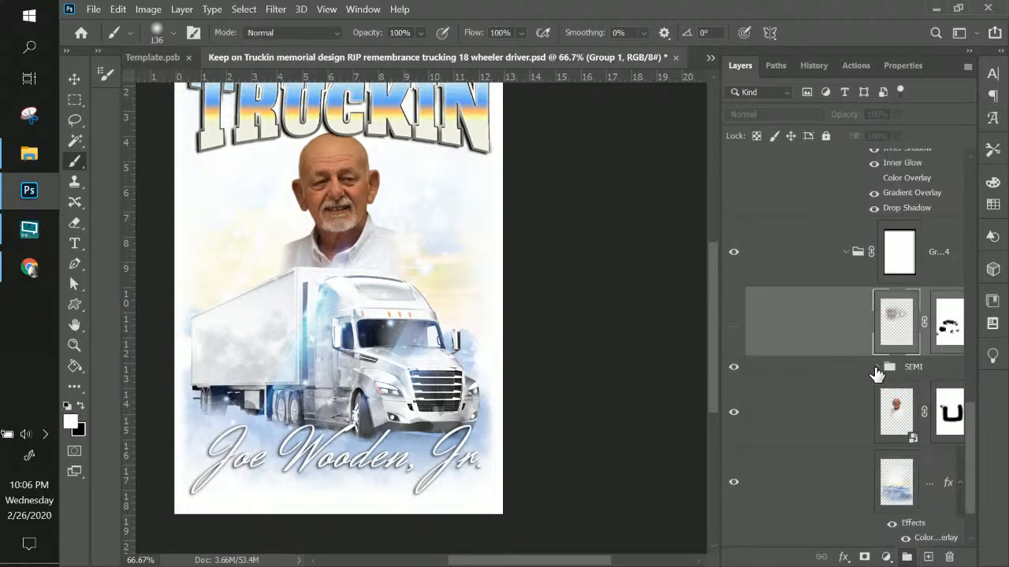
{"action": "left_click", "coordinate": [877, 367]}
{"action": "scroll", "coordinate": [876, 380], "scroll_direction": "down", "scroll_amount": 2}
{"action": "scroll", "coordinate": [877, 380], "scroll_direction": "down", "scroll_amount": 3}
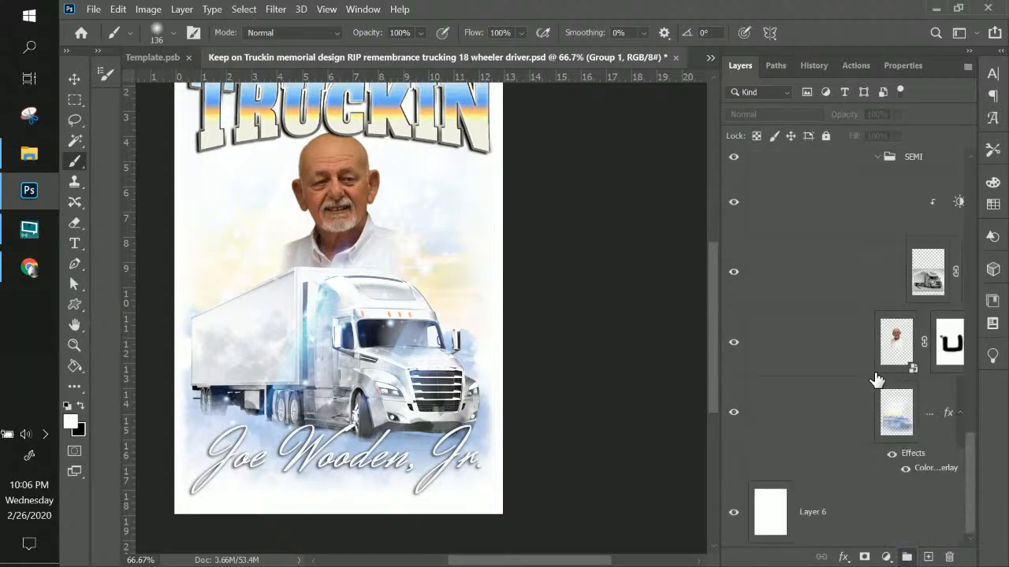
{"action": "scroll", "coordinate": [878, 380], "scroll_direction": "up", "scroll_amount": 5}
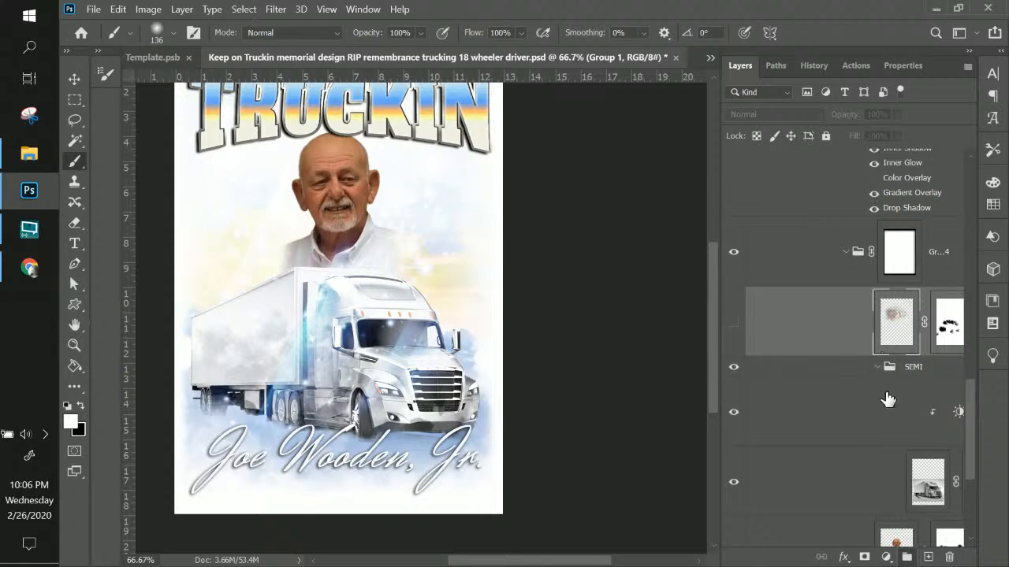
{"action": "left_click", "coordinate": [878, 369]}
{"action": "scroll", "coordinate": [879, 373], "scroll_direction": "up", "scroll_amount": 6}
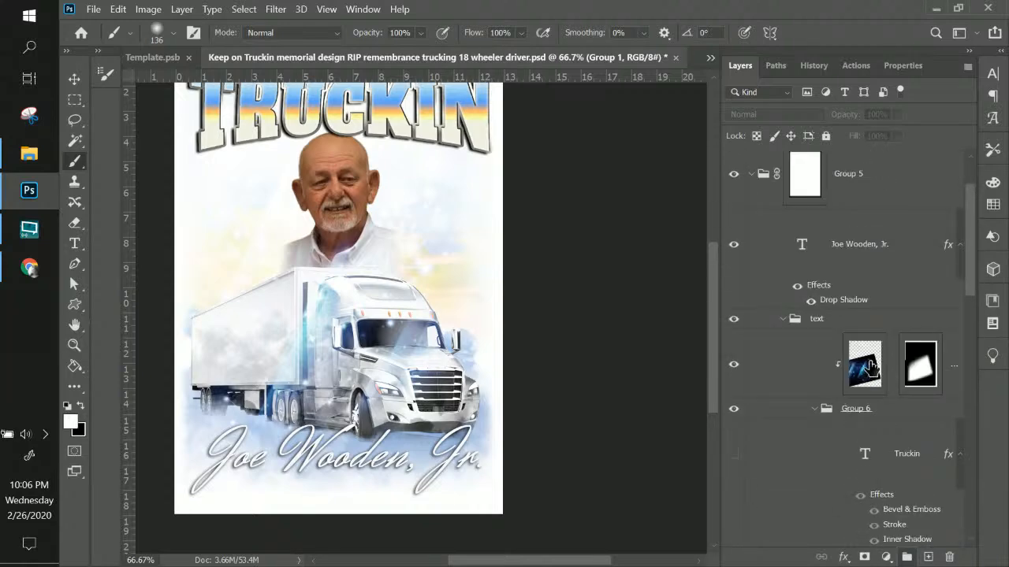
Select Layer 9, check its blue overlay and set its blend mode to Normal
{"action": "left_click", "coordinate": [871, 365]}
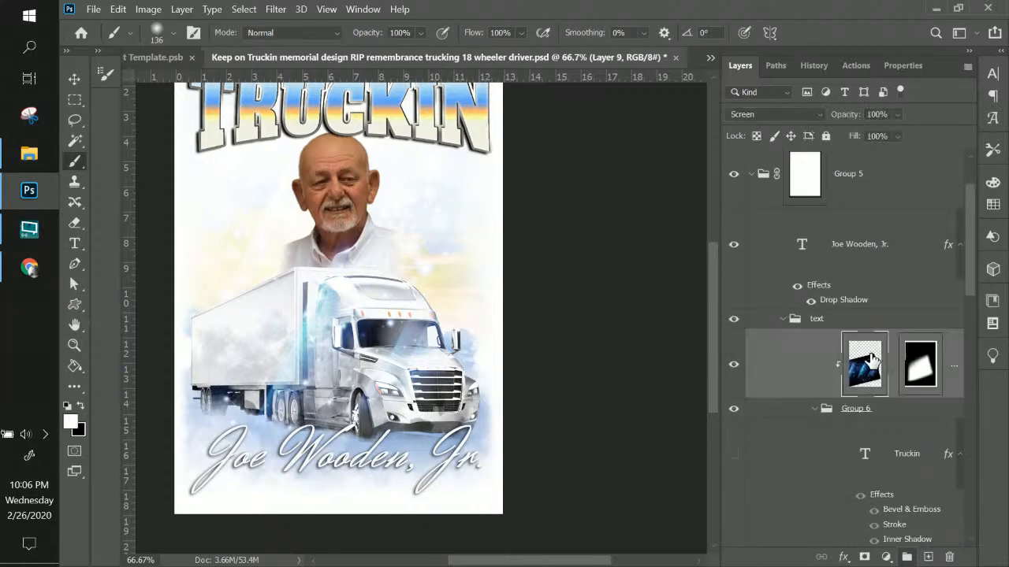
{"action": "left_click", "coordinate": [732, 368]}
{"action": "left_click", "coordinate": [732, 367]}
{"action": "left_click", "coordinate": [747, 115]}
{"action": "left_click", "coordinate": [749, 130]}
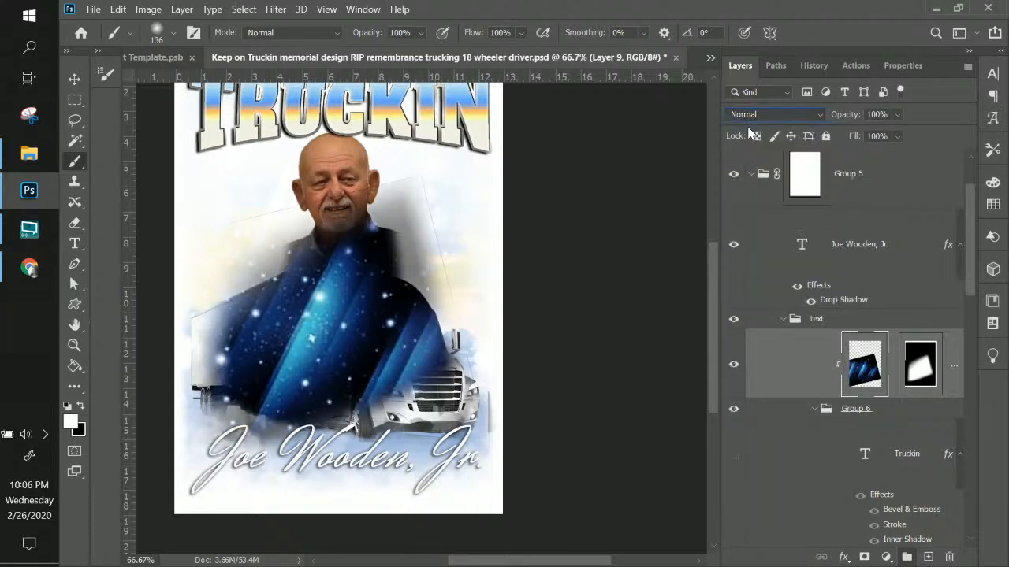
Paint black on Layer 9's mask to remove the faint edge lines beside the truck and head
{"action": "left_click", "coordinate": [919, 364]}
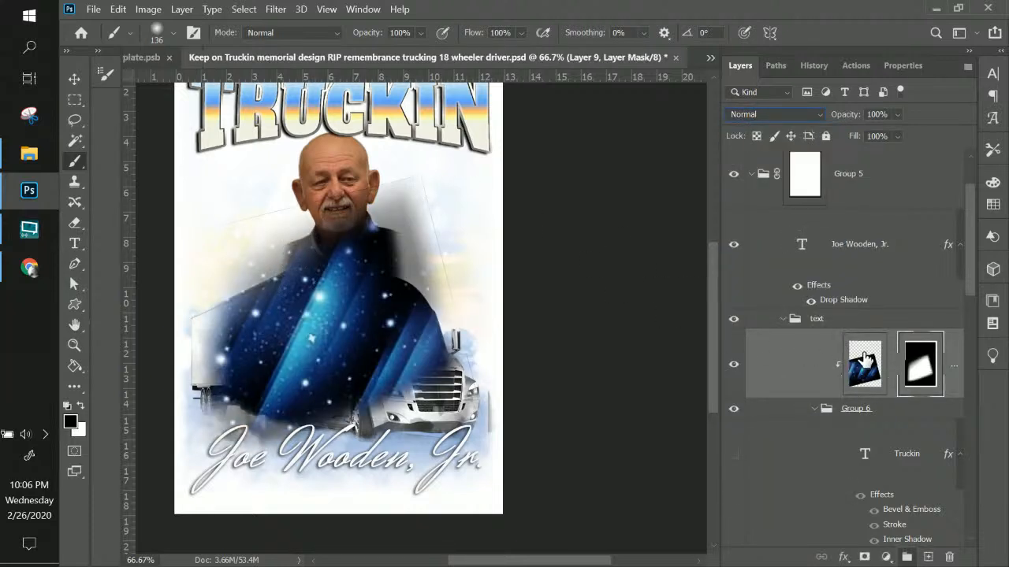
{"action": "key", "text": "x"}
{"action": "left_click_drag", "start_coordinate": [425, 176], "coordinate": [503, 441]}
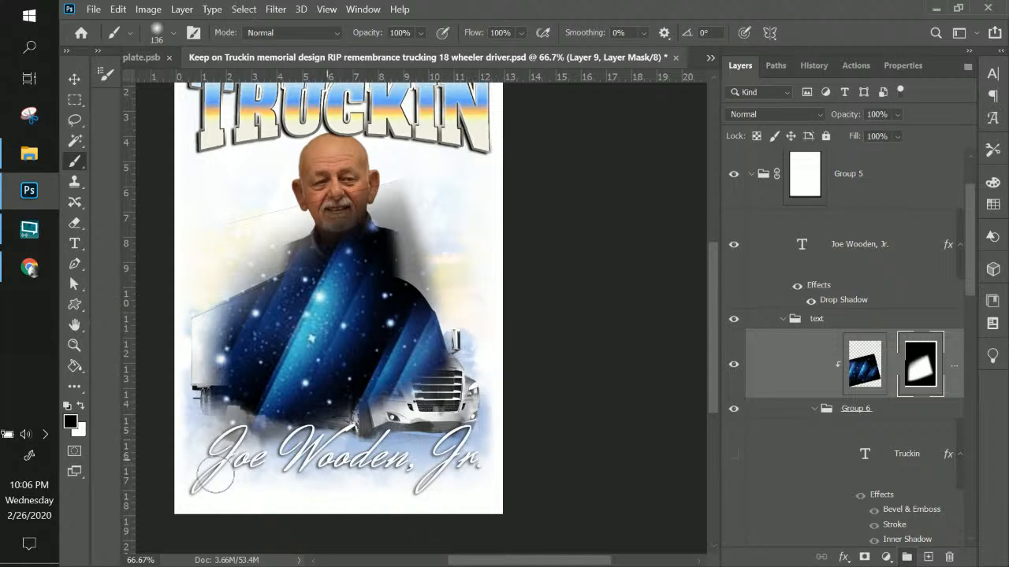
{"action": "mouse_move", "coordinate": [228, 207]}
{"action": "left_mouse_down"}
{"action": "mouse_move", "coordinate": [354, 208]}
{"action": "mouse_move", "coordinate": [491, 169]}
{"action": "left_mouse_up"}
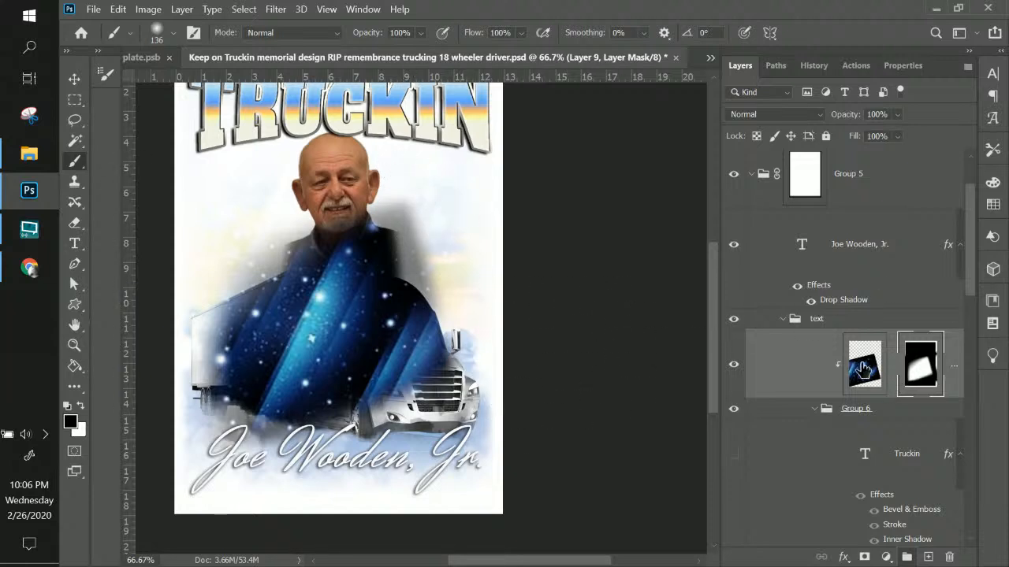
{"action": "left_click", "coordinate": [864, 369]}
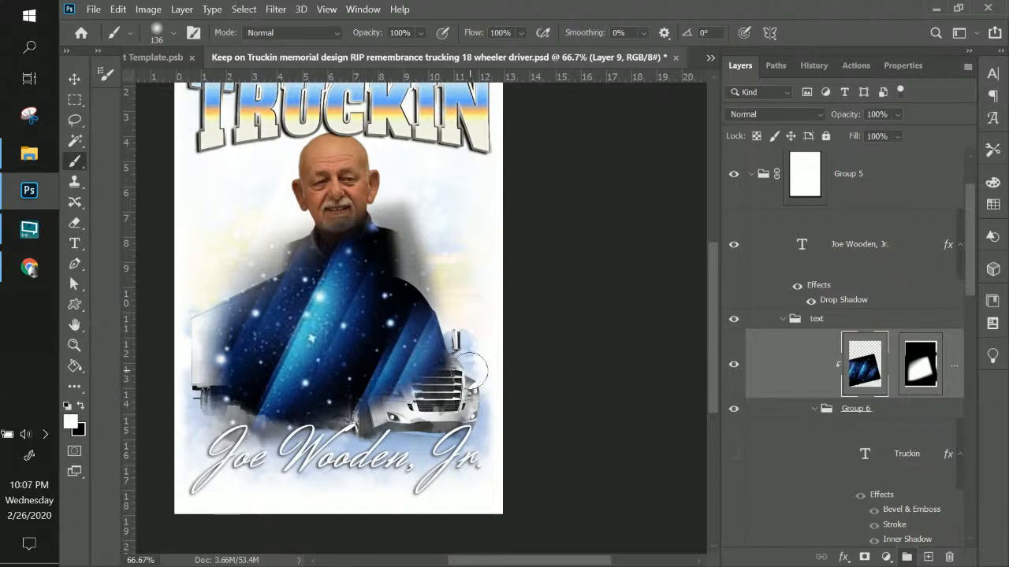
Set Layer 9 to Screen blending and shift the blue streaks across the truck
{"action": "left_click", "coordinate": [792, 115]}
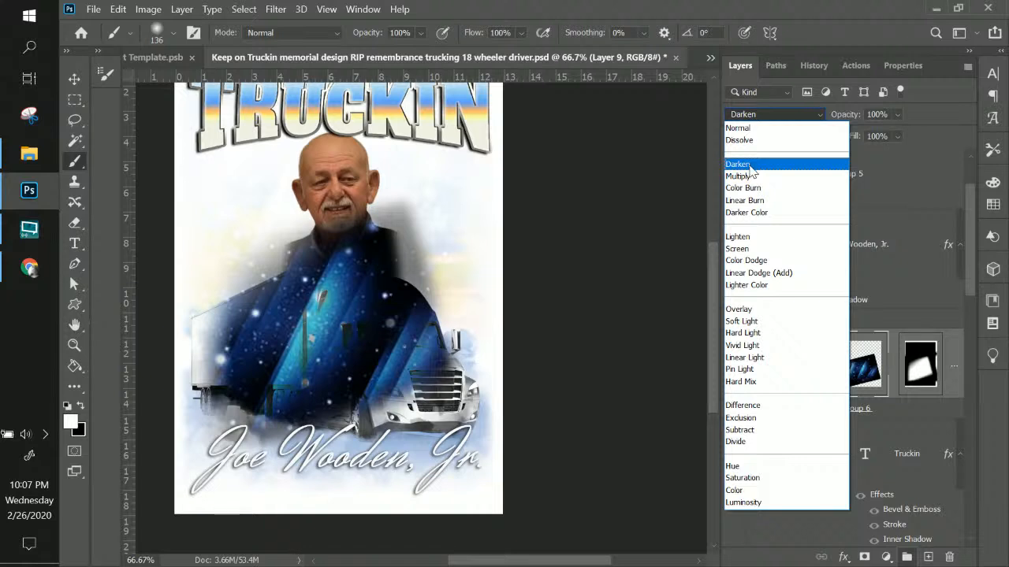
{"action": "left_click", "coordinate": [758, 249]}
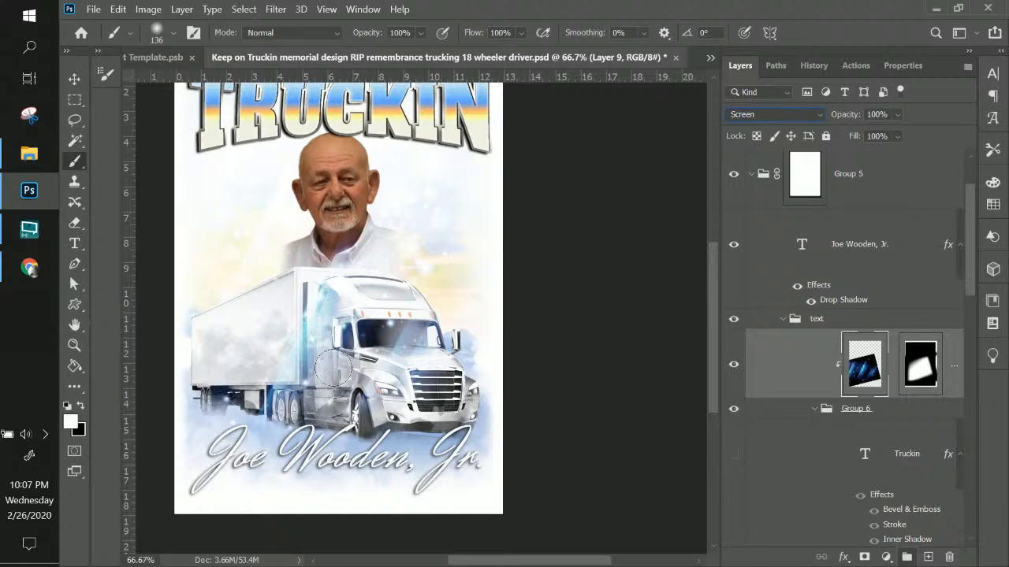
{"action": "scroll", "coordinate": [859, 374], "scroll_direction": "down", "scroll_amount": 3}
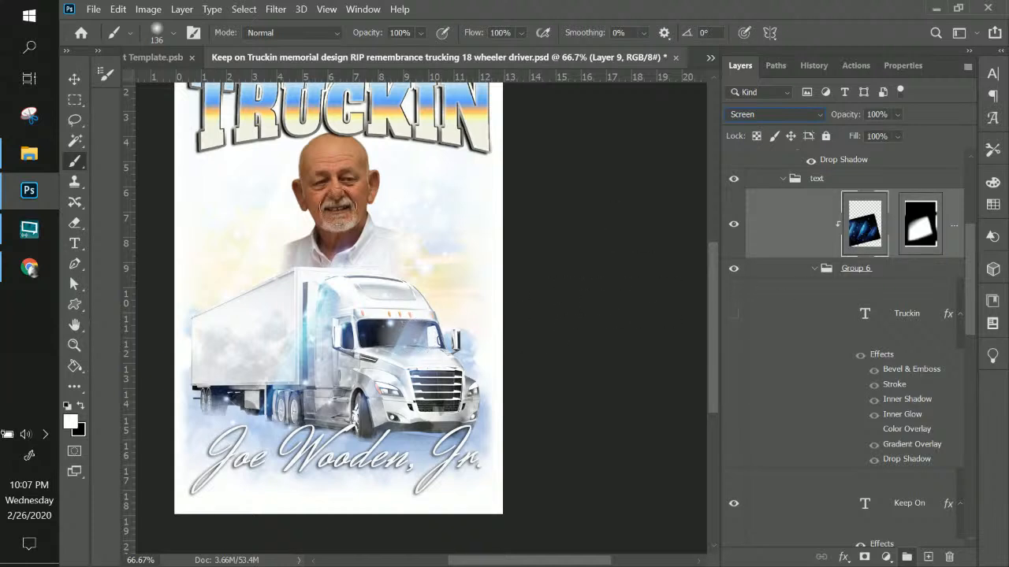
{"action": "left_click", "coordinate": [74, 79]}
{"action": "left_click_drag", "start_coordinate": [343, 347], "coordinate": [390, 334]}
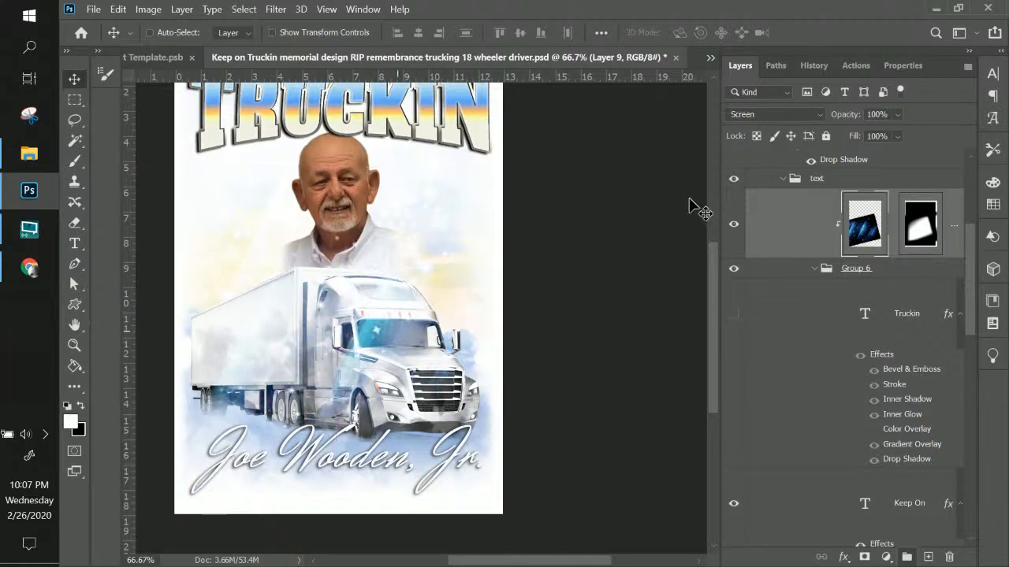
{"action": "left_click", "coordinate": [783, 115]}
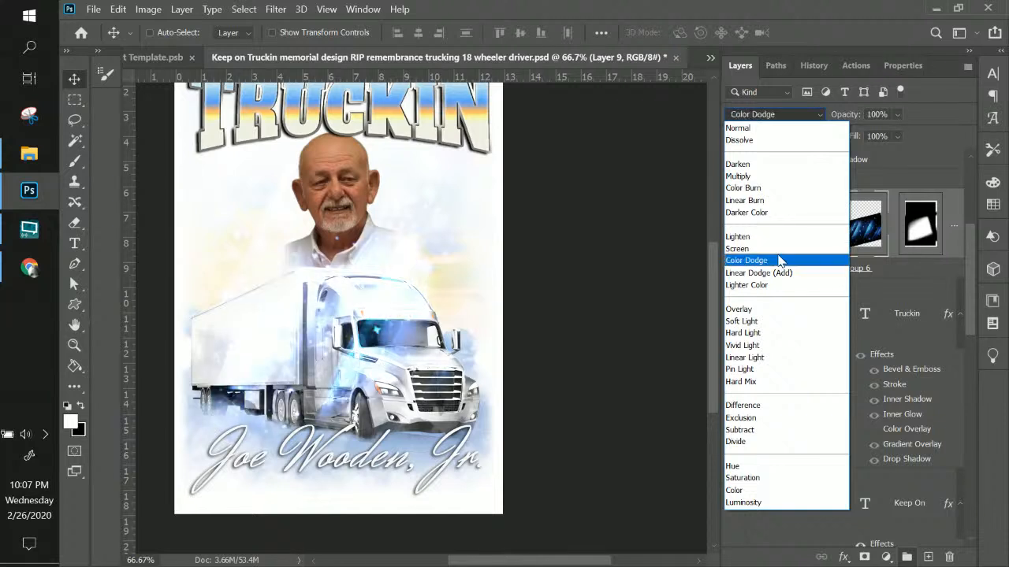
{"action": "left_click", "coordinate": [783, 248]}
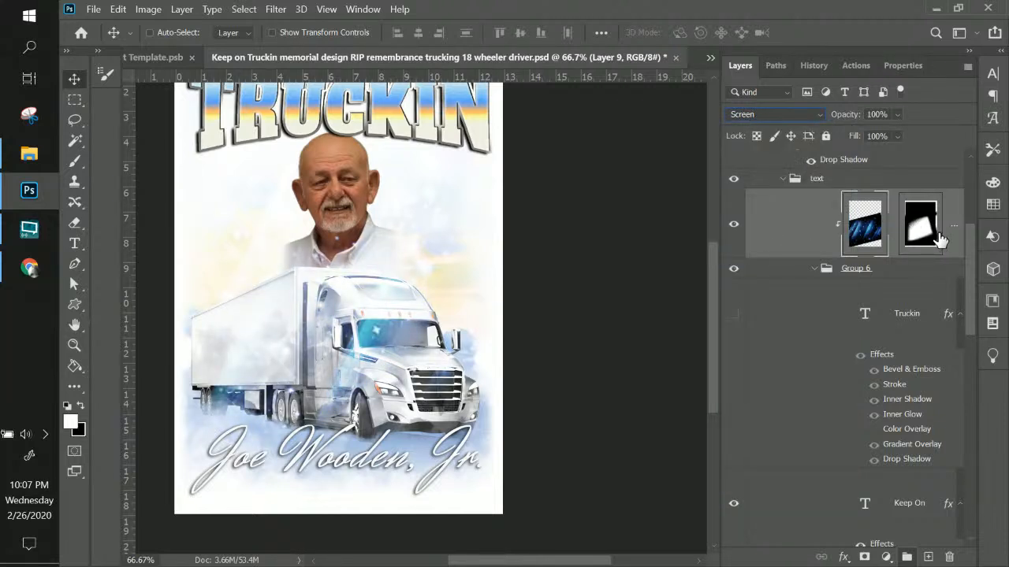
{"action": "left_click", "coordinate": [937, 233]}
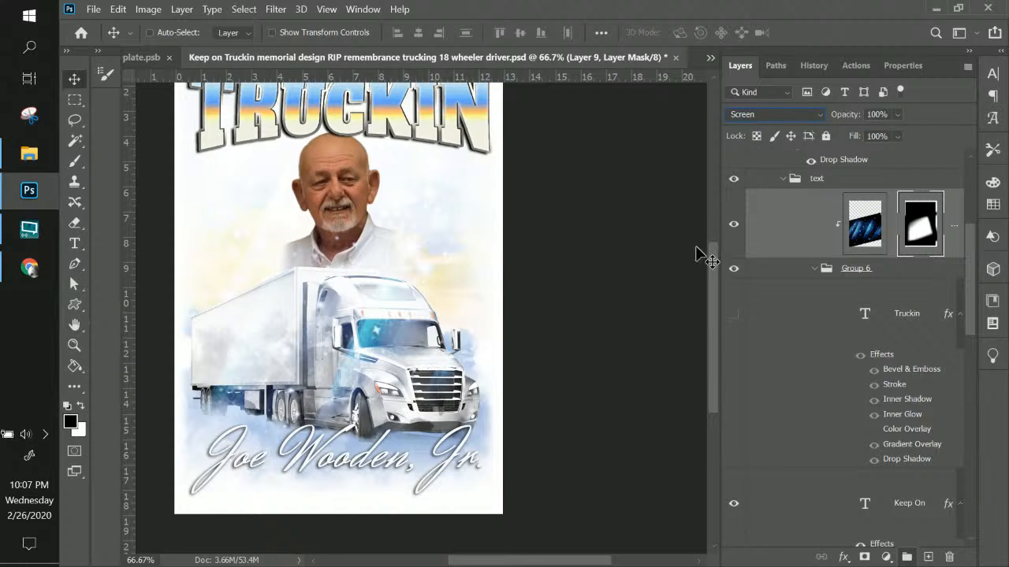
{"action": "scroll", "coordinate": [821, 244], "scroll_direction": "up", "scroll_amount": 5}
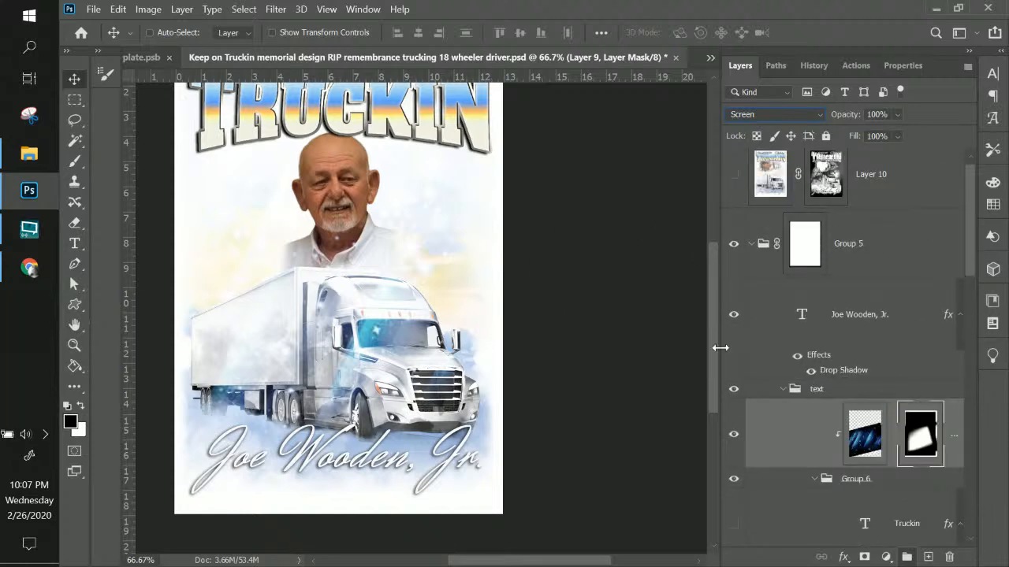
Check and delete the hidden Layer 10 containing the old portrait
{"action": "left_click", "coordinate": [838, 188]}
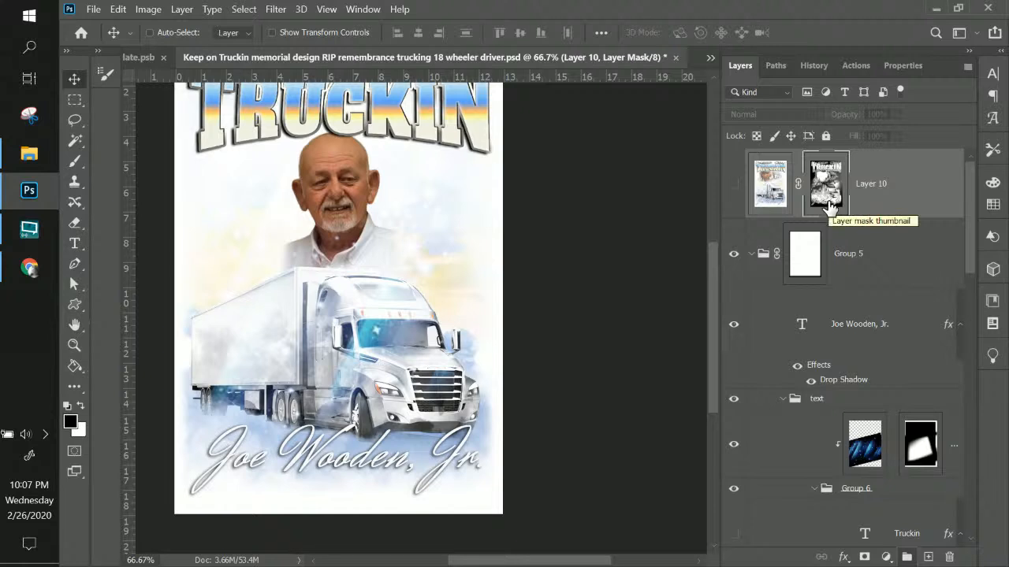
{"action": "left_click", "coordinate": [733, 189]}
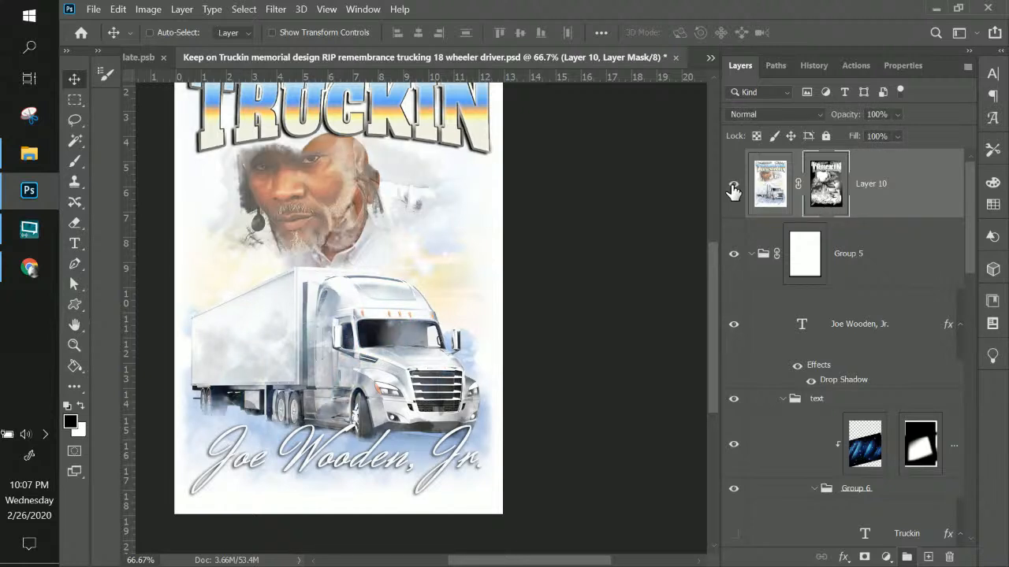
{"action": "left_click", "coordinate": [732, 190]}
{"action": "left_click", "coordinate": [900, 196]}
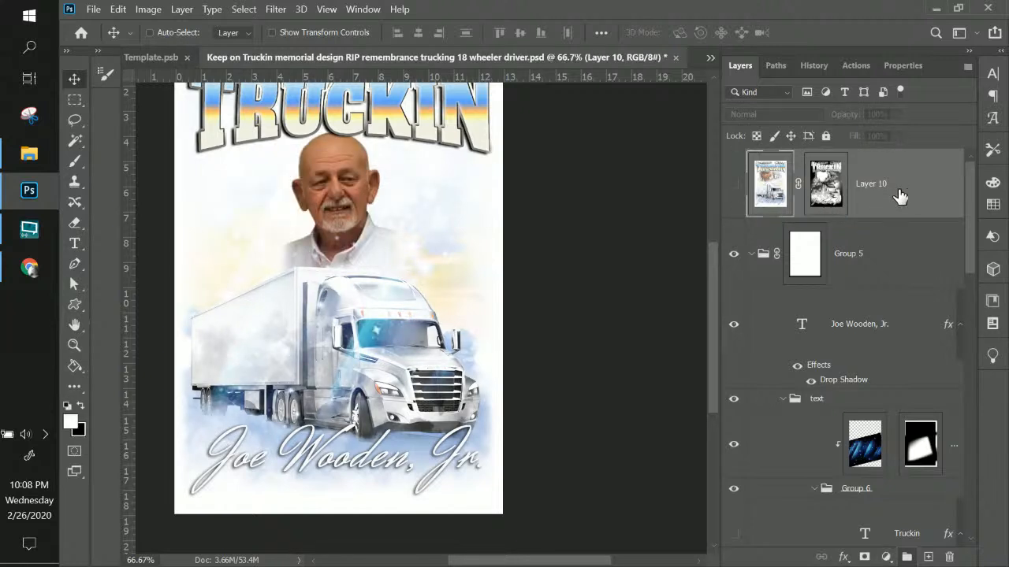
{"action": "key", "text": "Delete"}
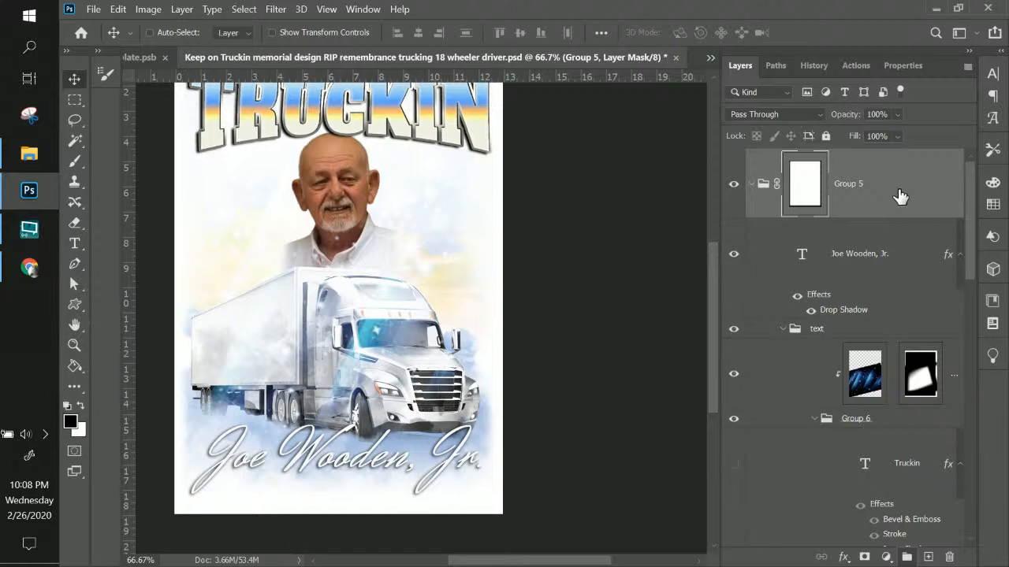
{"action": "left_click", "coordinate": [888, 252]}
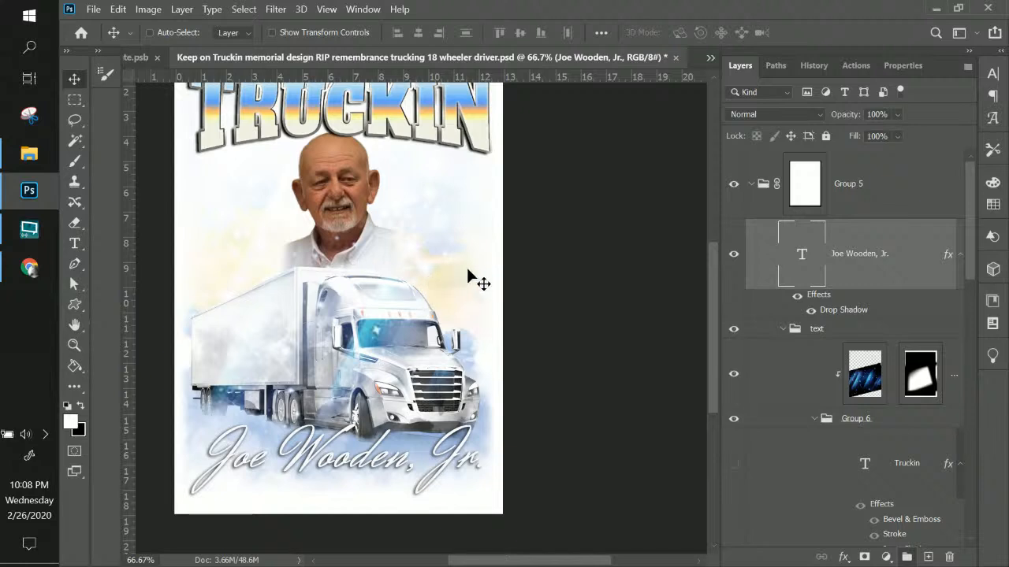
Lower the removebg portrait layer's opacity to 74% and select the masked layer in Group 1
{"action": "scroll", "coordinate": [871, 261], "scroll_direction": "down", "scroll_amount": 5}
{"action": "scroll", "coordinate": [875, 265], "scroll_direction": "down", "scroll_amount": 4}
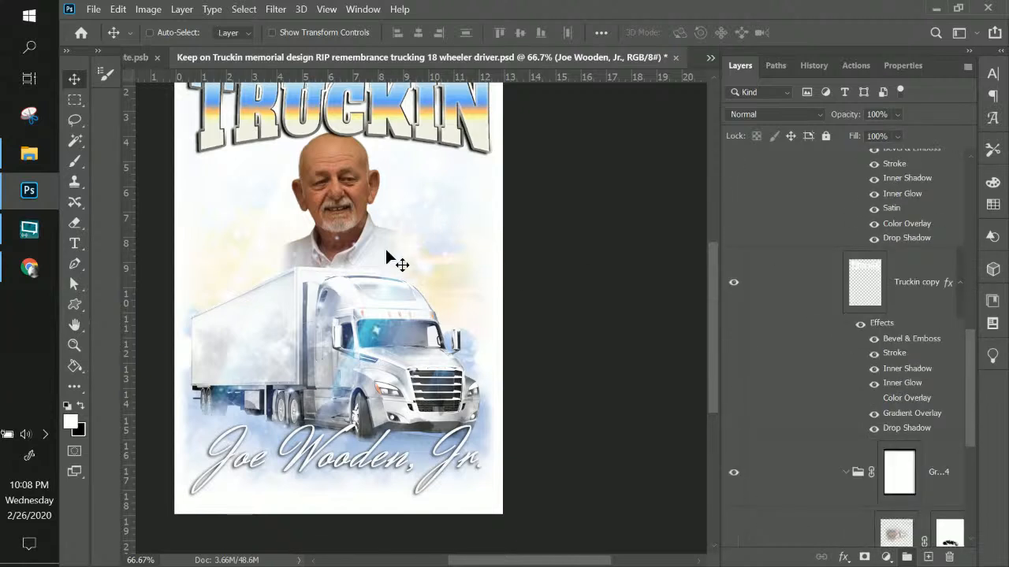
{"action": "scroll", "coordinate": [788, 315], "scroll_direction": "down", "scroll_amount": 6}
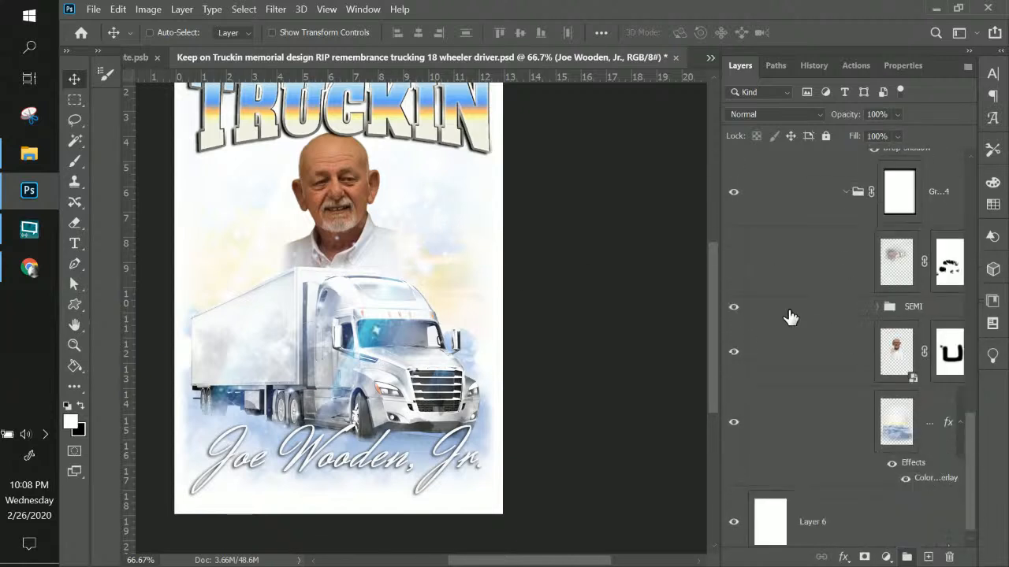
{"action": "left_click", "coordinate": [896, 347]}
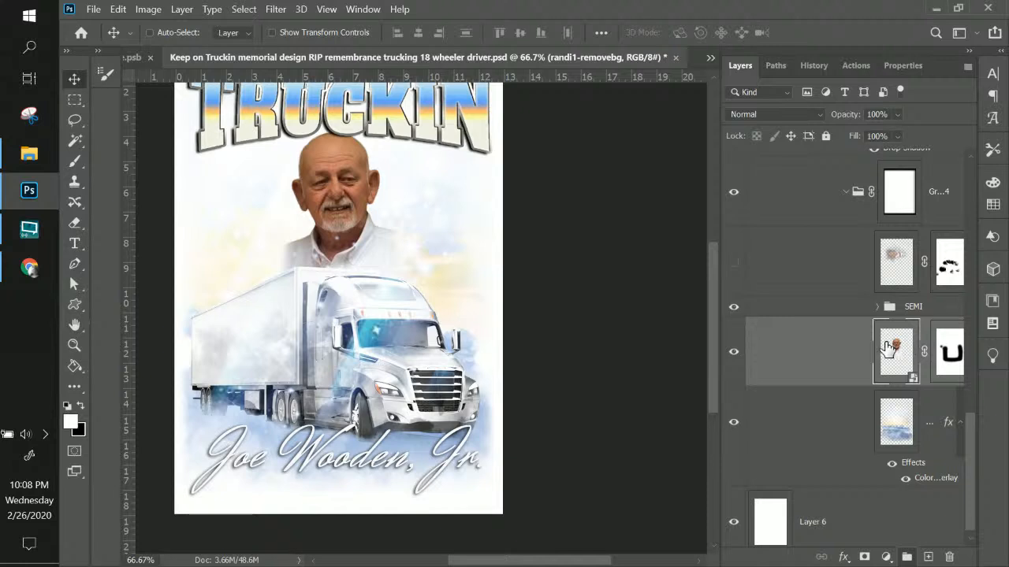
{"action": "left_click", "coordinate": [898, 115]}
{"action": "left_click_drag", "start_coordinate": [926, 133], "coordinate": [906, 134]}
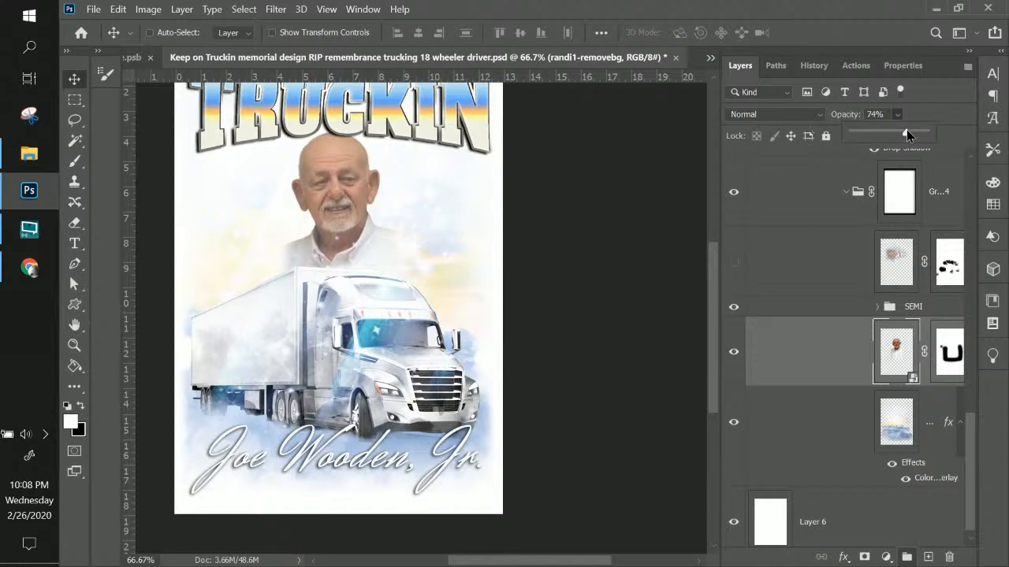
{"action": "left_click", "coordinate": [902, 264]}
{"action": "left_click", "coordinate": [903, 261]}
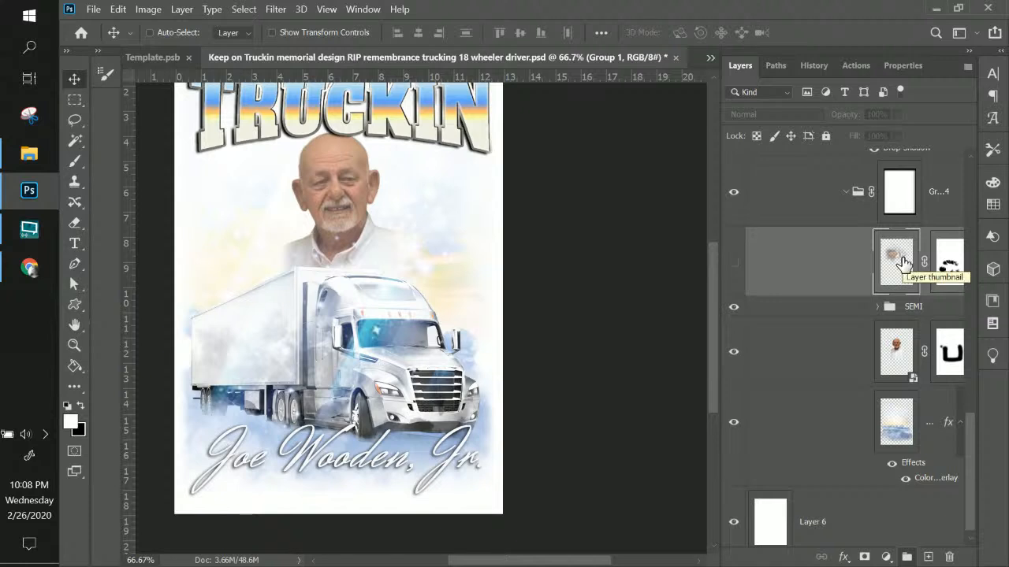
Toggle Group 1's old masked portrait on and off to compare, leaving it hidden
{"action": "left_click", "coordinate": [734, 262]}
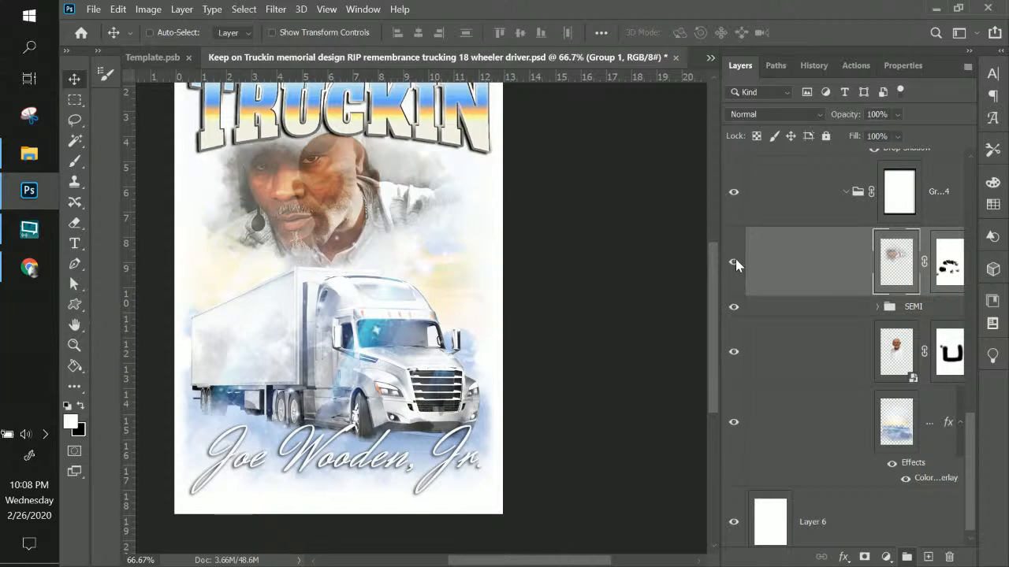
{"action": "left_click", "coordinate": [734, 263]}
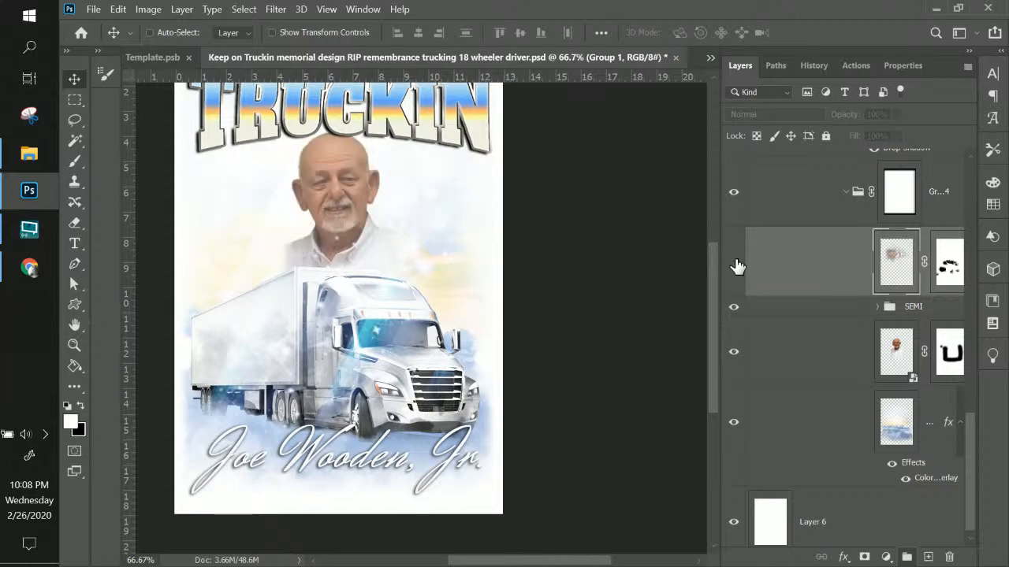
{"action": "left_click", "coordinate": [734, 262]}
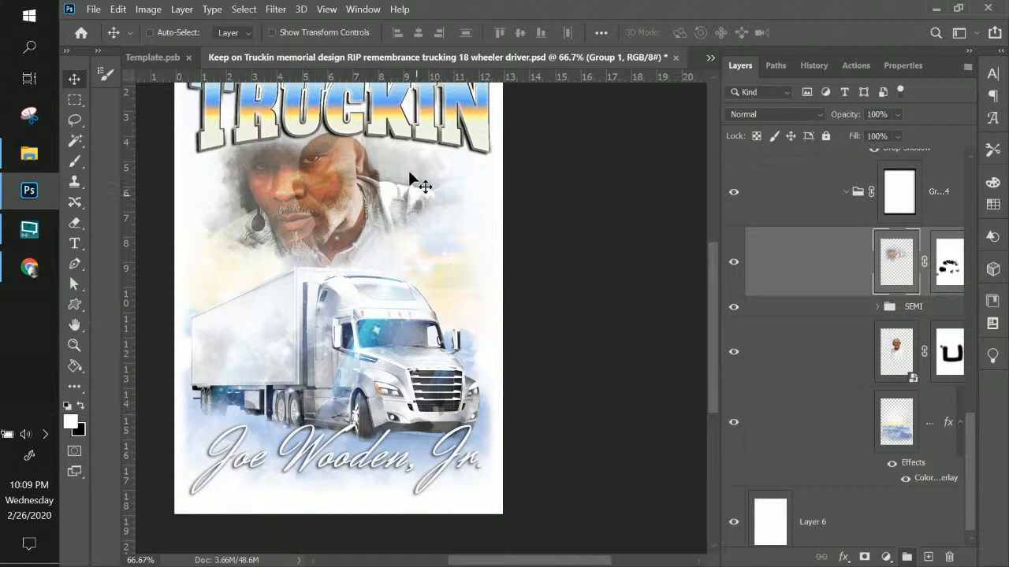
{"action": "left_click", "coordinate": [731, 264]}
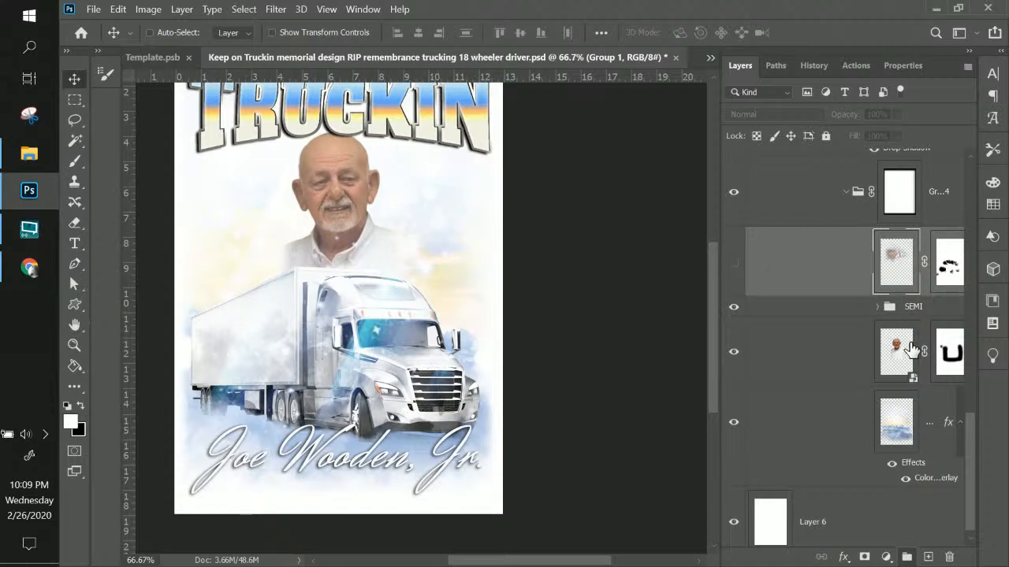
Select the memorial name text layer in the Layers panel
{"action": "scroll", "coordinate": [911, 352], "scroll_direction": "down", "scroll_amount": 1}
{"action": "scroll", "coordinate": [911, 352], "scroll_direction": "up", "scroll_amount": 5}
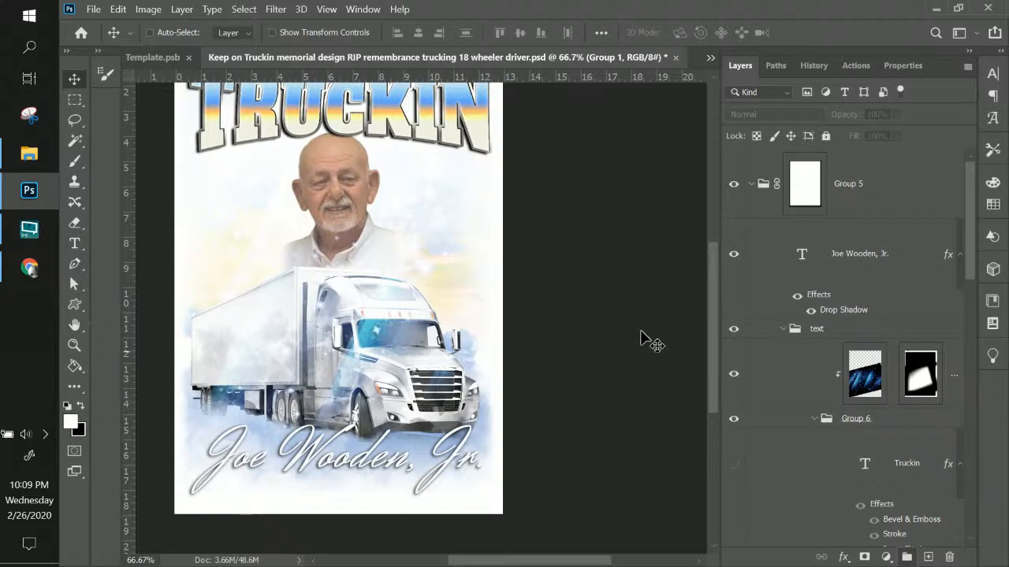
{"action": "scroll", "coordinate": [487, 295], "scroll_direction": "up", "scroll_amount": 2}
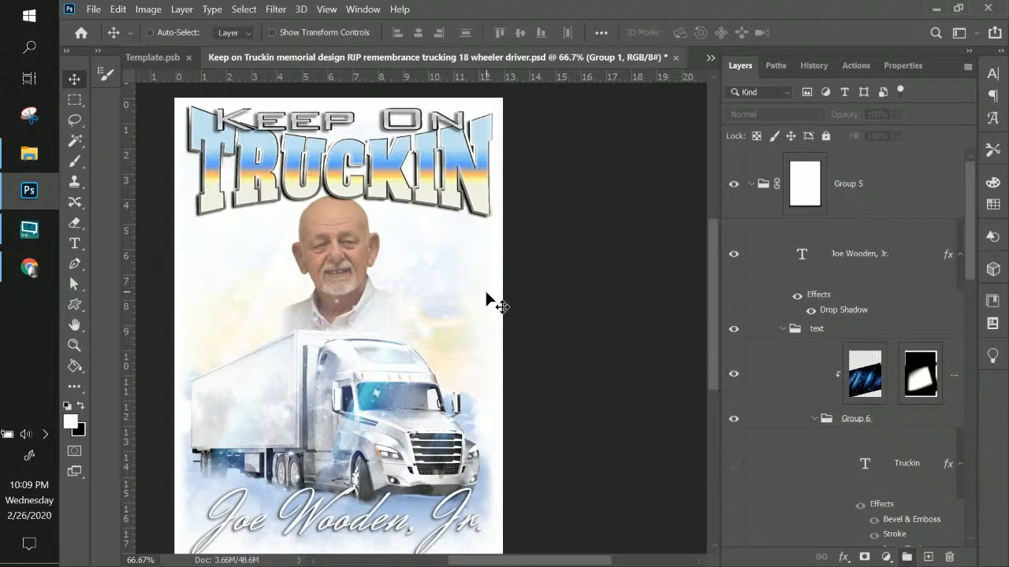
{"action": "left_click", "coordinate": [917, 263]}
{"action": "scroll", "coordinate": [918, 272], "scroll_direction": "down", "scroll_amount": 5}
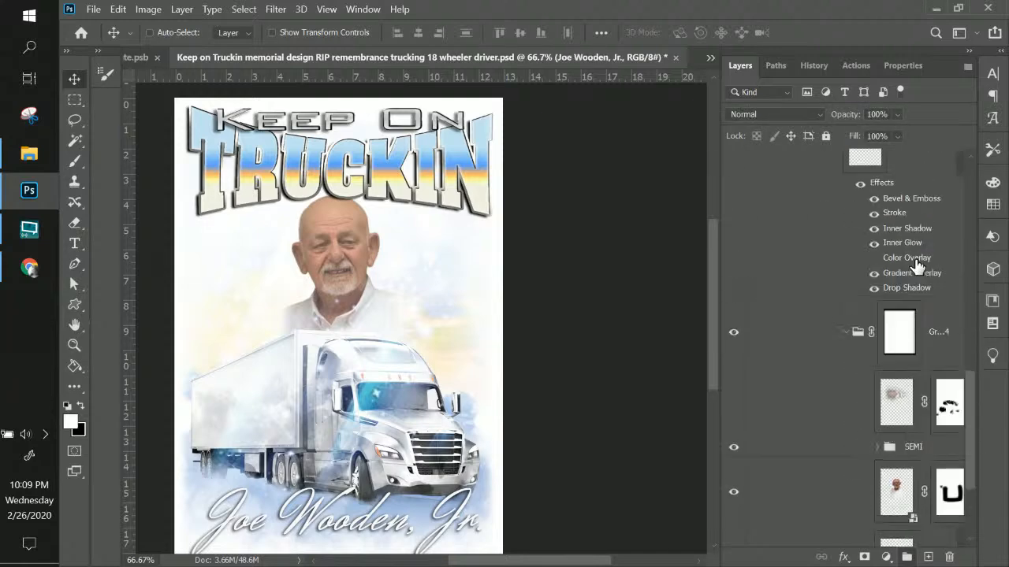
{"action": "scroll", "coordinate": [922, 292], "scroll_direction": "down", "scroll_amount": 3}
{"action": "scroll", "coordinate": [923, 297], "scroll_direction": "up", "scroll_amount": 8}
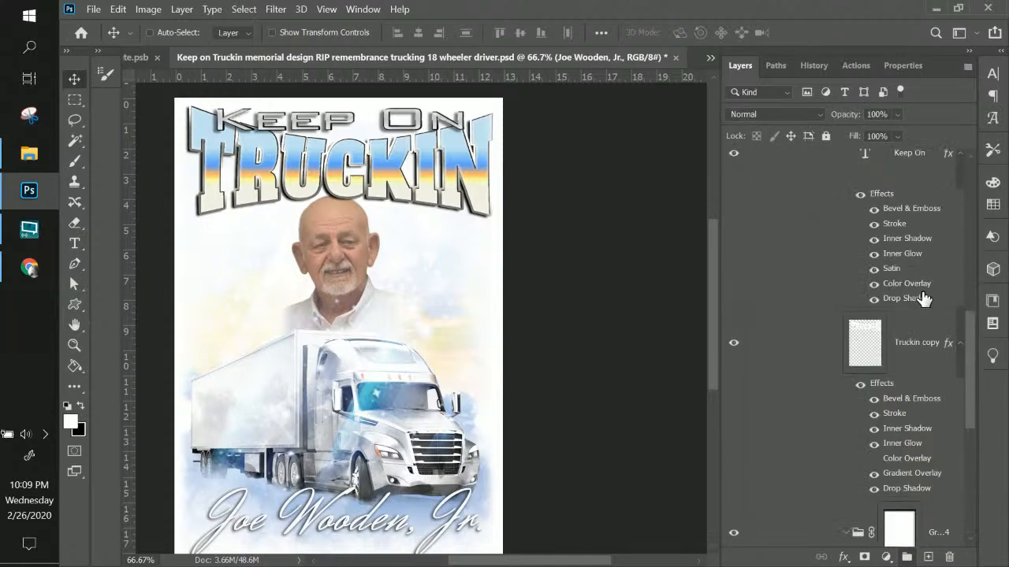
Collapse the Truckin copy, Keep On and Truckin effect lists and fold up the text group
{"action": "left_click", "coordinate": [960, 344]}
{"action": "scroll", "coordinate": [963, 331], "scroll_direction": "up", "scroll_amount": 3}
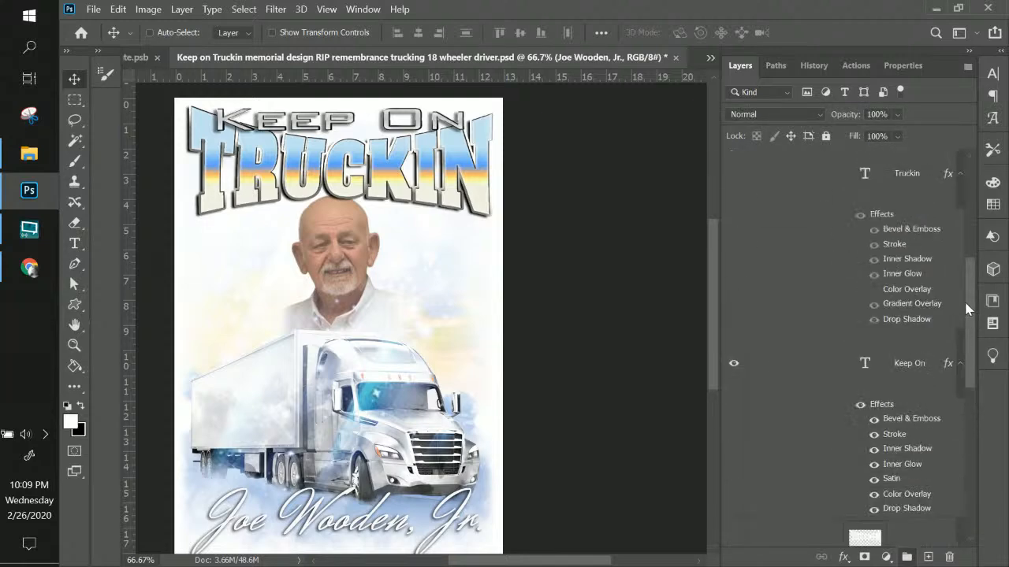
{"action": "left_click", "coordinate": [960, 363]}
{"action": "left_click", "coordinate": [959, 175]}
{"action": "scroll", "coordinate": [956, 237], "scroll_direction": "up", "scroll_amount": 5}
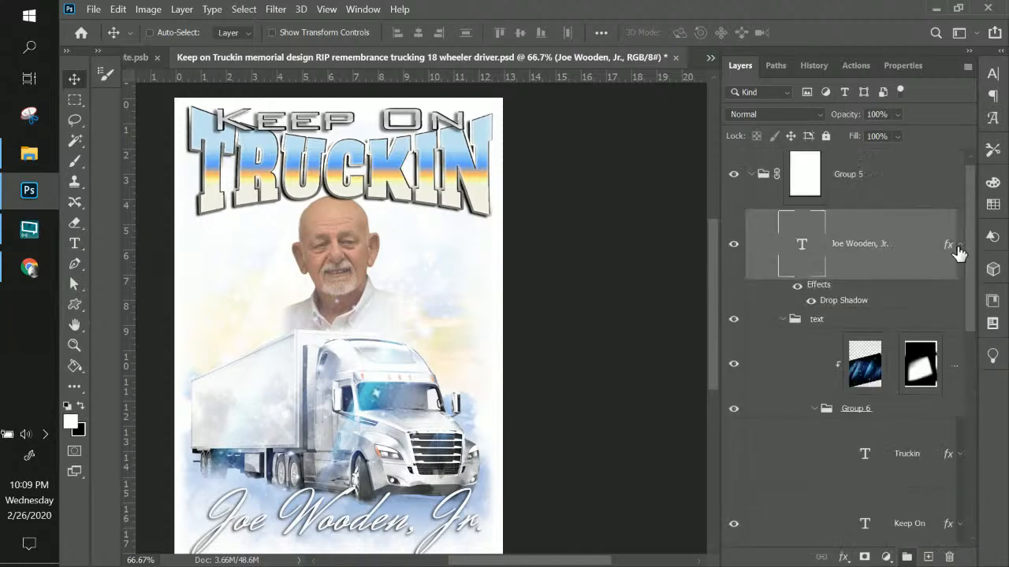
{"action": "left_click", "coordinate": [783, 320]}
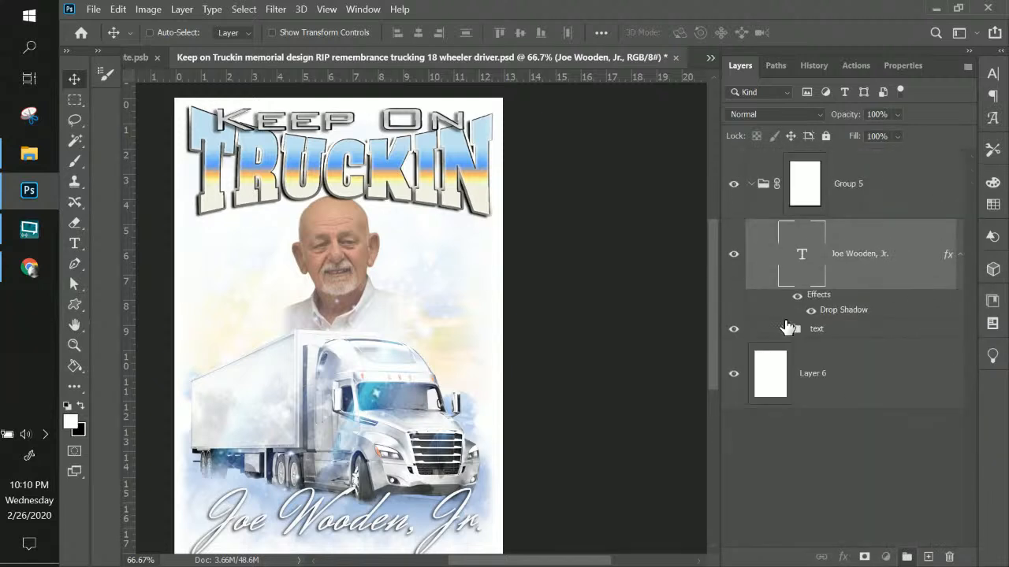
{"action": "left_click", "coordinate": [856, 184]}
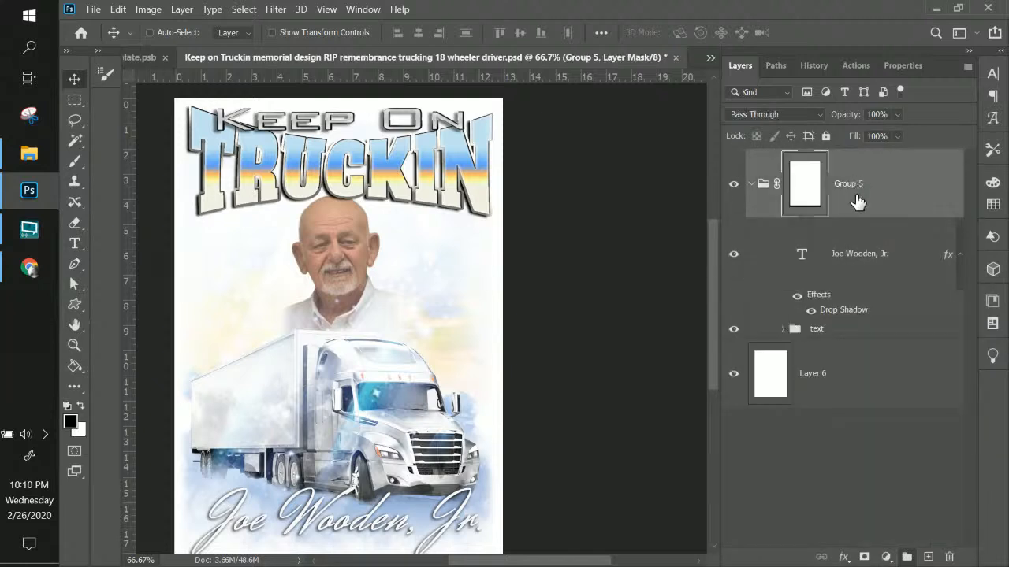
Expand the groups above the name layer to reveal the hidden face layers
{"action": "left_click", "coordinate": [871, 266]}
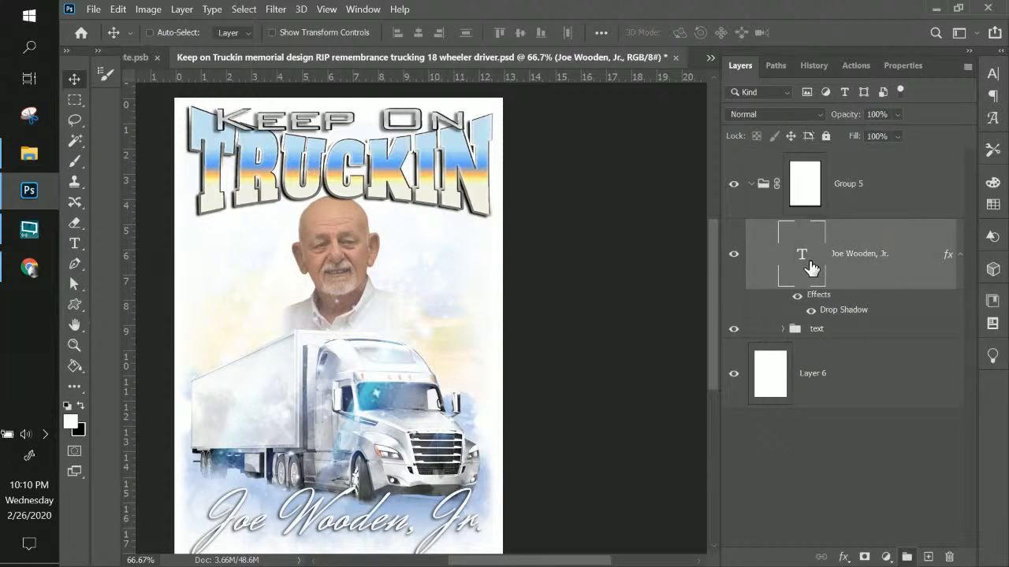
{"action": "left_click", "coordinate": [755, 188]}
{"action": "left_click", "coordinate": [753, 185]}
{"action": "left_click", "coordinate": [754, 189]}
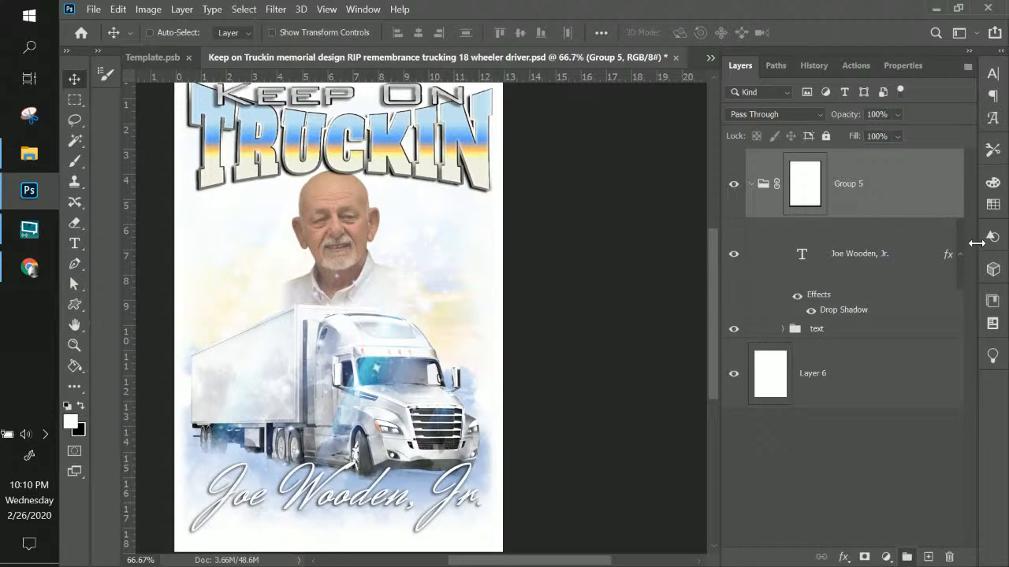
{"action": "left_click", "coordinate": [785, 329]}
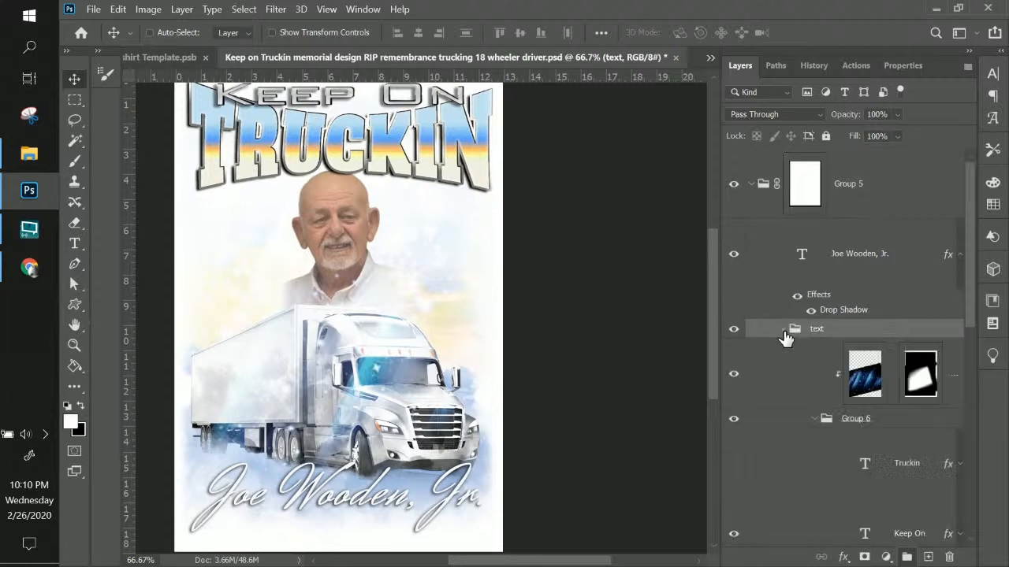
{"action": "scroll", "coordinate": [784, 335], "scroll_direction": "down", "scroll_amount": 6}
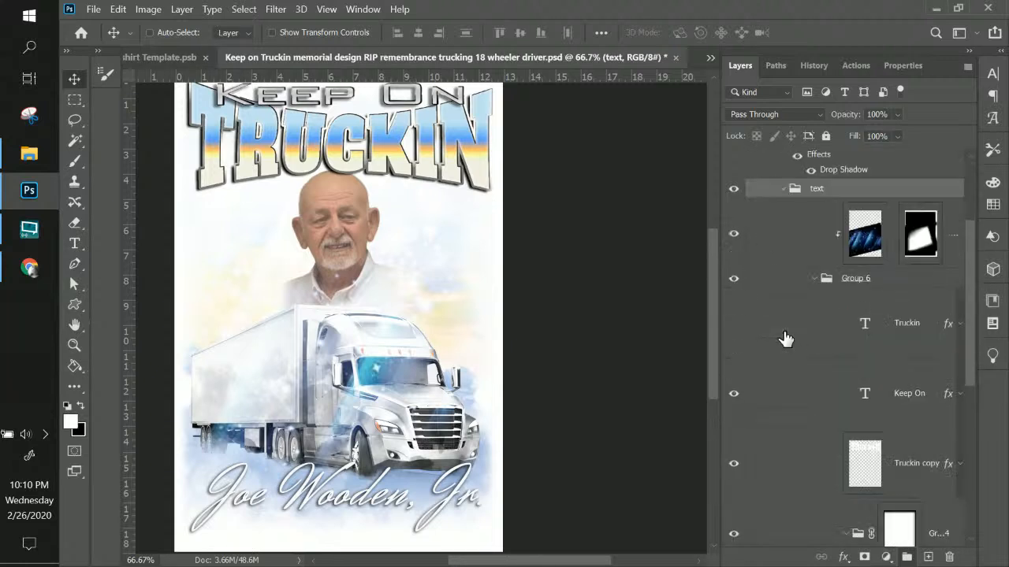
Show the other man's face, hide the older photo, and nudge the face right and down
{"action": "left_click", "coordinate": [733, 323]}
{"action": "left_click", "coordinate": [734, 414]}
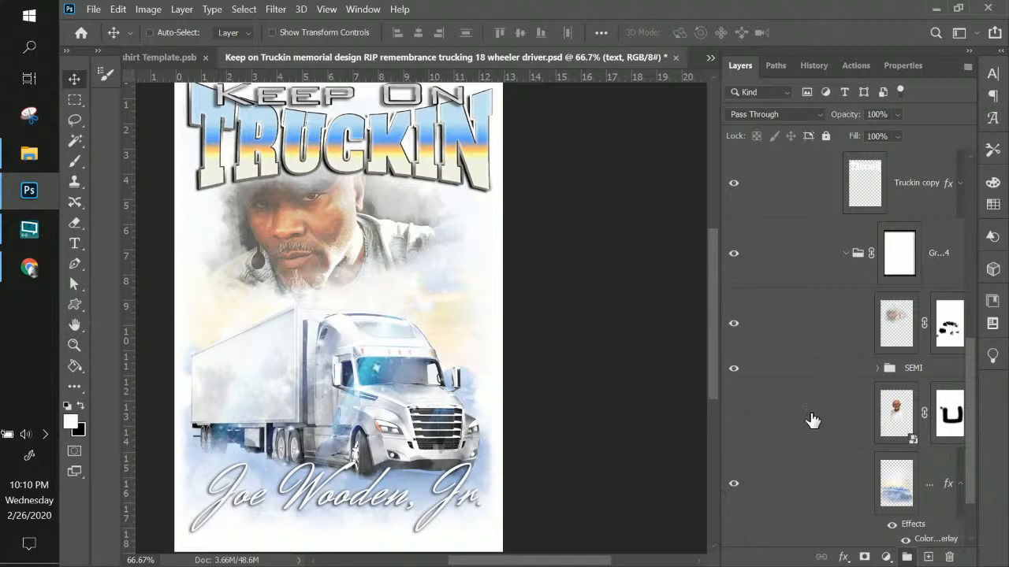
{"action": "left_click", "coordinate": [797, 323]}
{"action": "mouse_move", "coordinate": [349, 251]}
{"action": "left_mouse_down"}
{"action": "mouse_move", "coordinate": [374, 265]}
{"action": "mouse_move", "coordinate": [365, 262]}
{"action": "left_mouse_up"}
Hide the white background Layer 6 so the design sits on transparency
{"action": "scroll", "coordinate": [639, 346], "scroll_direction": "up", "scroll_amount": 1}
{"action": "scroll", "coordinate": [638, 347], "scroll_direction": "down", "scroll_amount": 2}
{"action": "scroll", "coordinate": [930, 473], "scroll_direction": "down", "scroll_amount": 2}
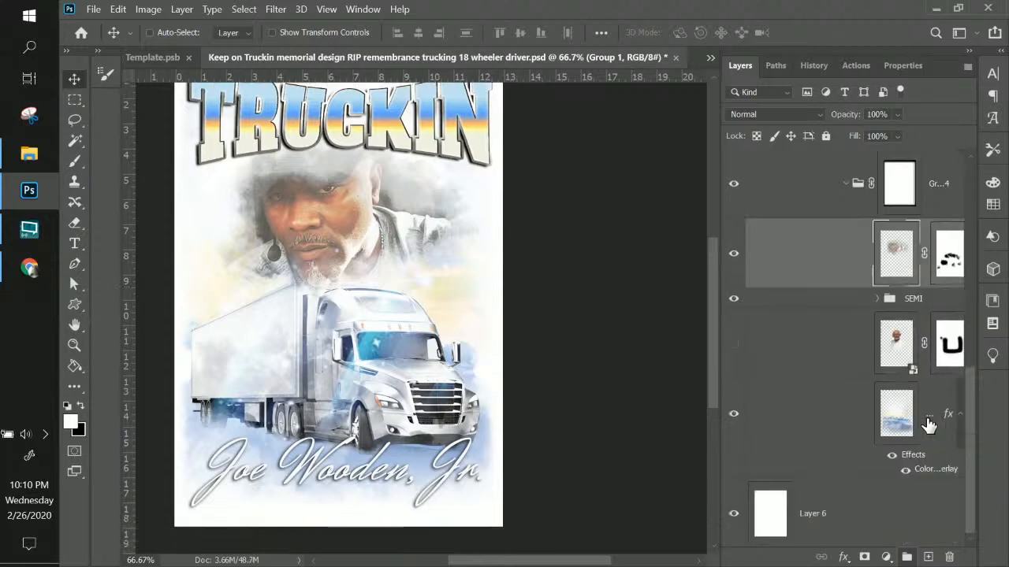
{"action": "left_click", "coordinate": [733, 514]}
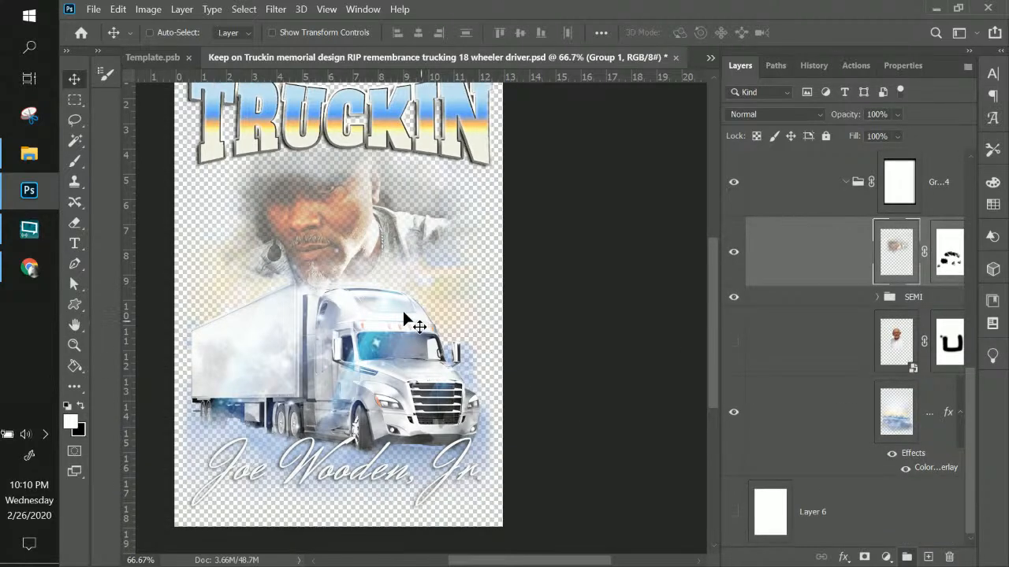
{"action": "scroll", "coordinate": [412, 321], "scroll_direction": "up", "scroll_amount": 3}
Quick Export the design as a PNG, appending the honoree's first name to the file name
{"action": "left_click", "coordinate": [93, 9]}
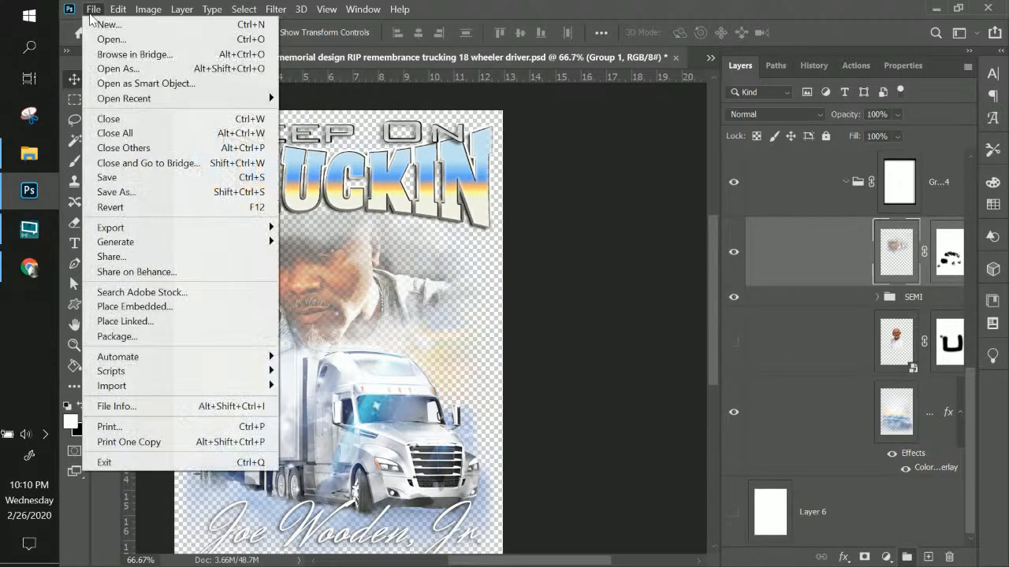
{"action": "mouse_move", "coordinate": [138, 227]}
{"action": "left_click", "coordinate": [308, 228]}
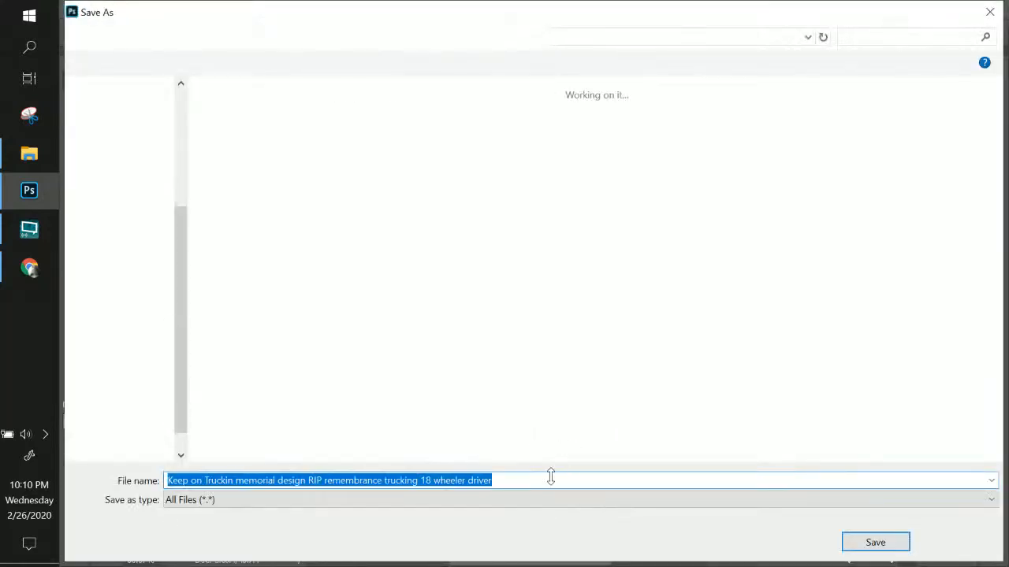
{"action": "left_click", "coordinate": [551, 478]}
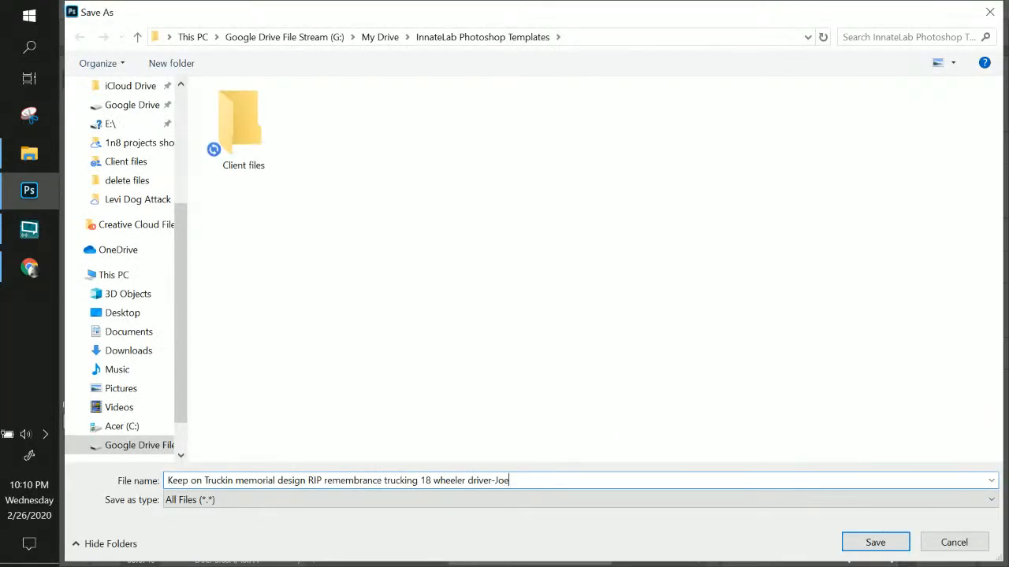
{"action": "left_click", "coordinate": [875, 545]}
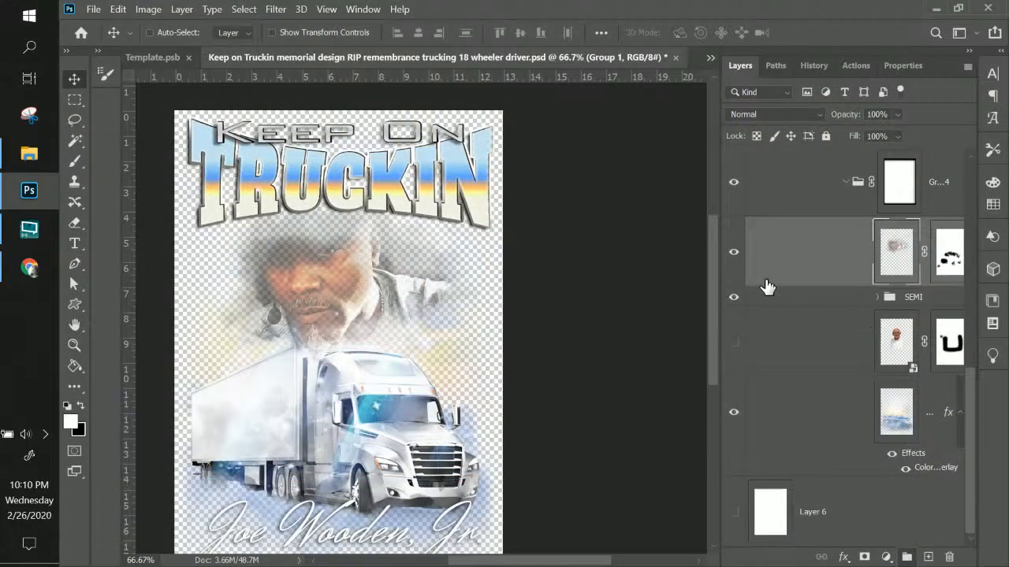
Hide the other man's face and show the older man's photo again
{"action": "left_click", "coordinate": [733, 257]}
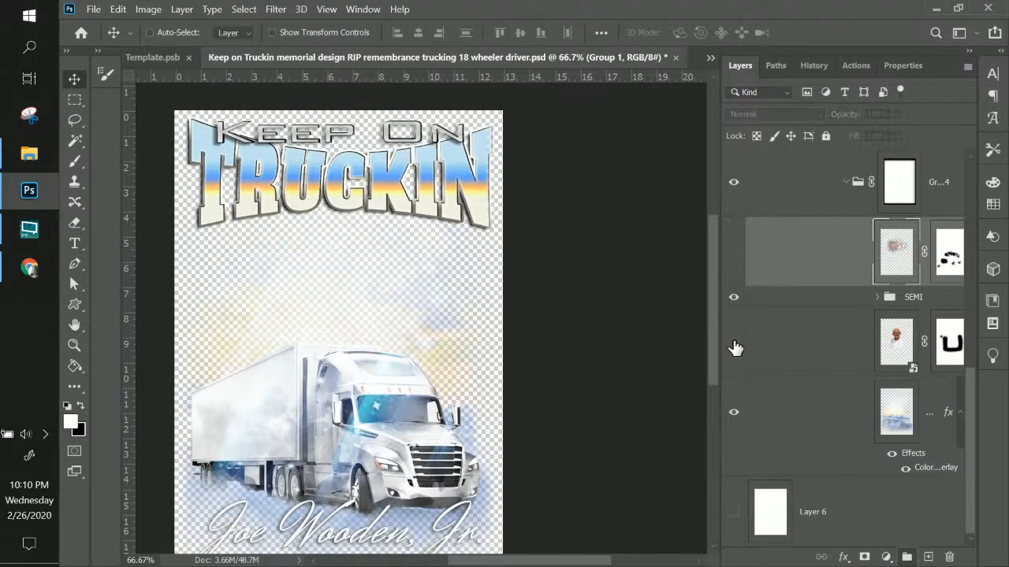
{"action": "left_click", "coordinate": [733, 347]}
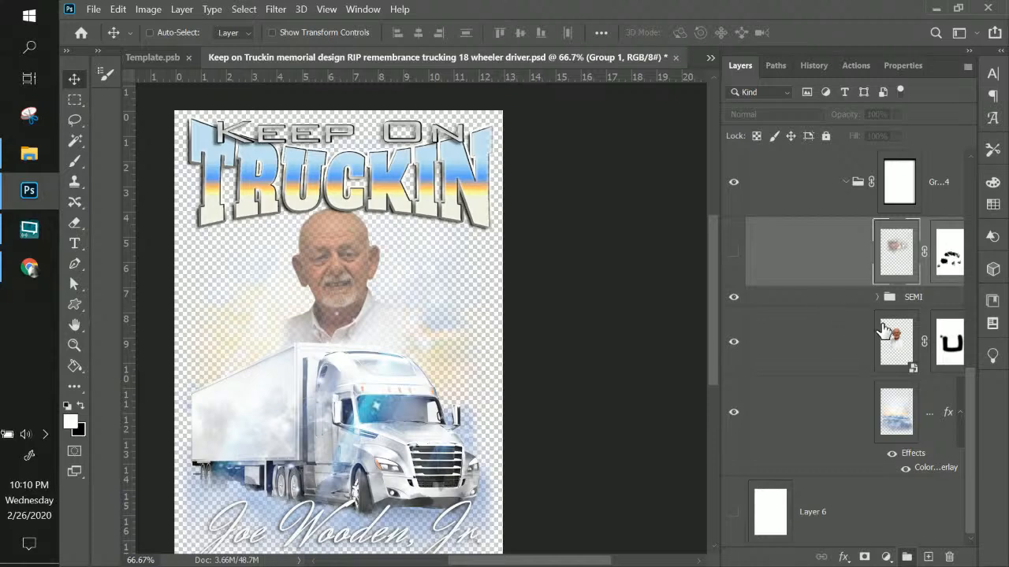
{"action": "scroll", "coordinate": [828, 375], "scroll_direction": "up", "scroll_amount": 6}
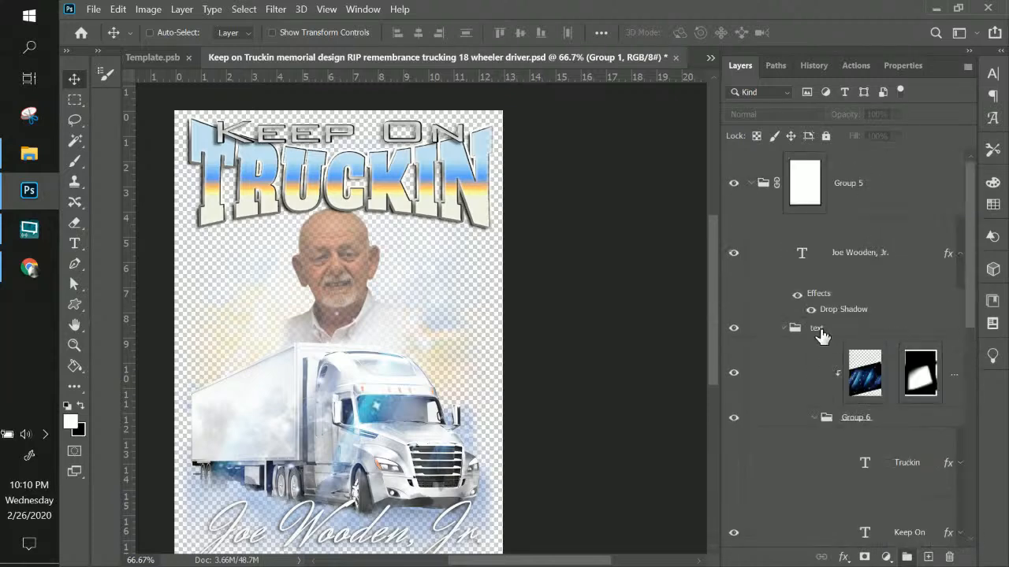
Replace the memorial name text with the new man's name copied from the browser
{"action": "left_click", "coordinate": [799, 258]}
{"action": "double_click", "coordinate": [802, 255]}
{"action": "key", "text": "alt+Tab"}
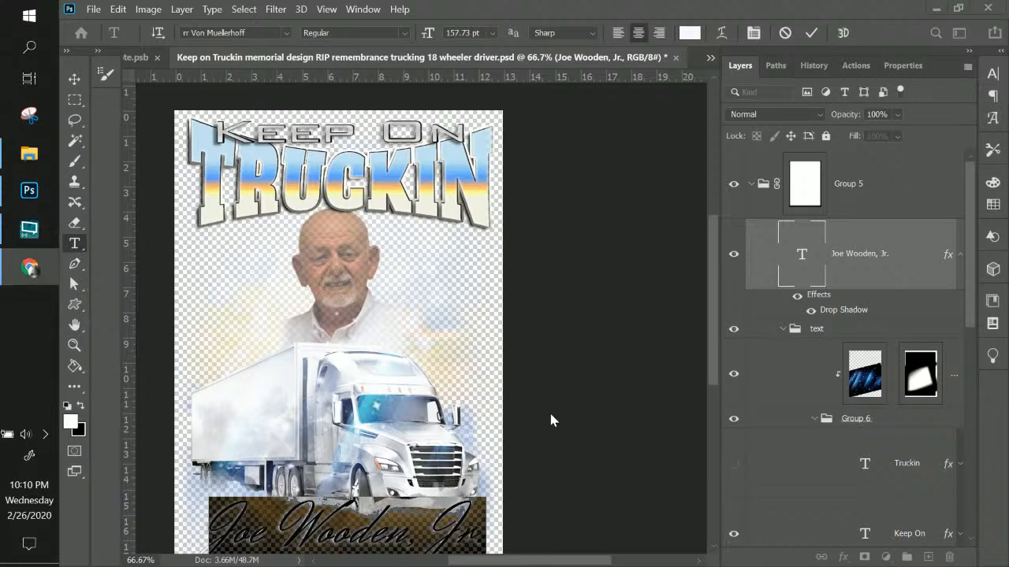
{"action": "key", "text": "alt+Tab"}
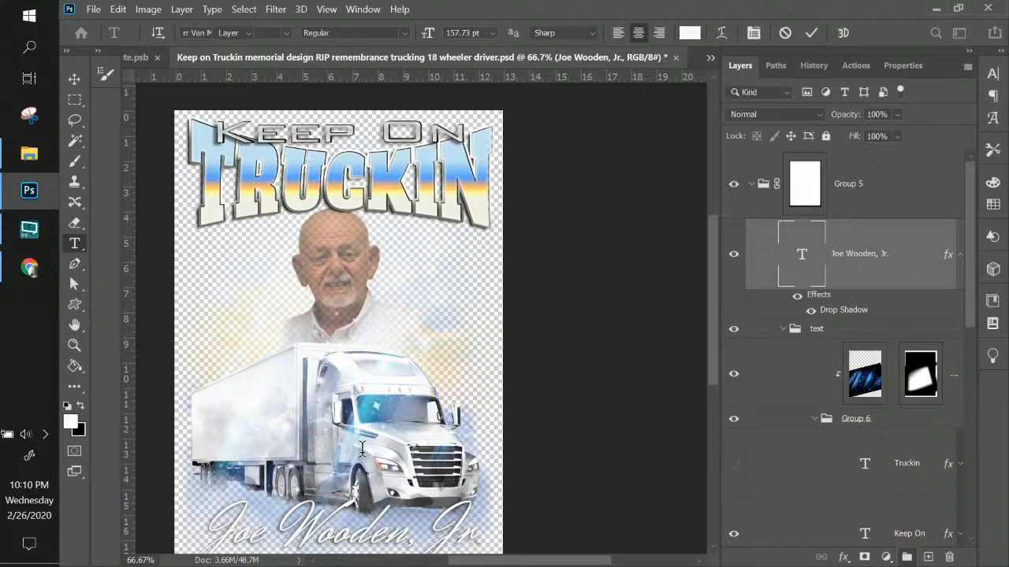
{"action": "scroll", "coordinate": [378, 467], "scroll_direction": "down", "scroll_amount": 2}
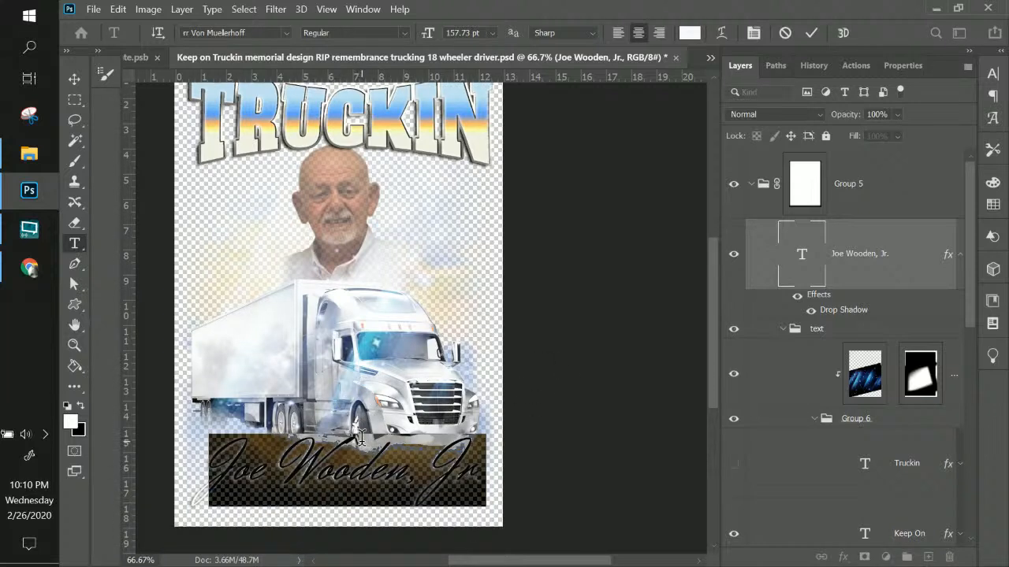
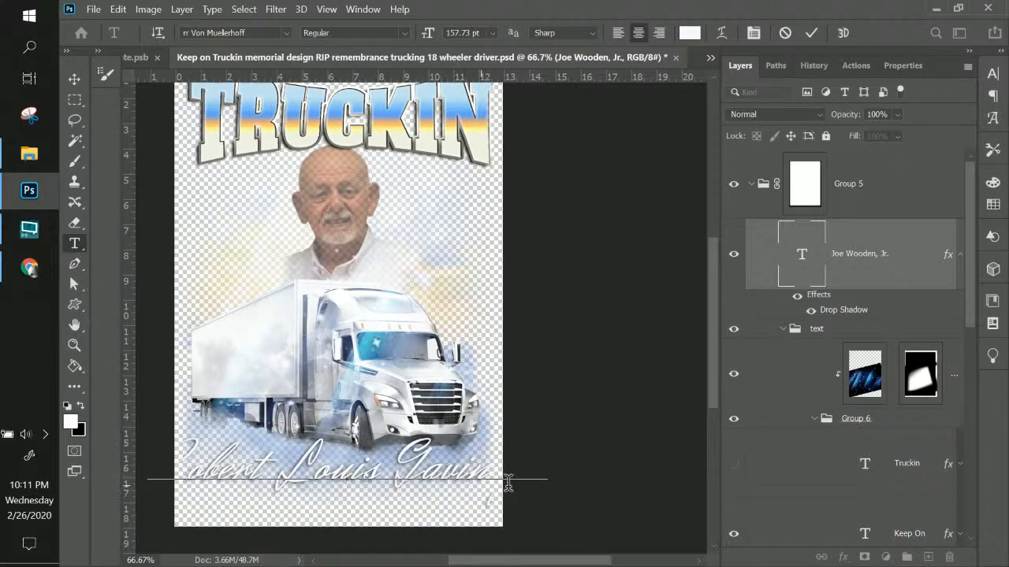
{"action": "left_click", "coordinate": [74, 78]}
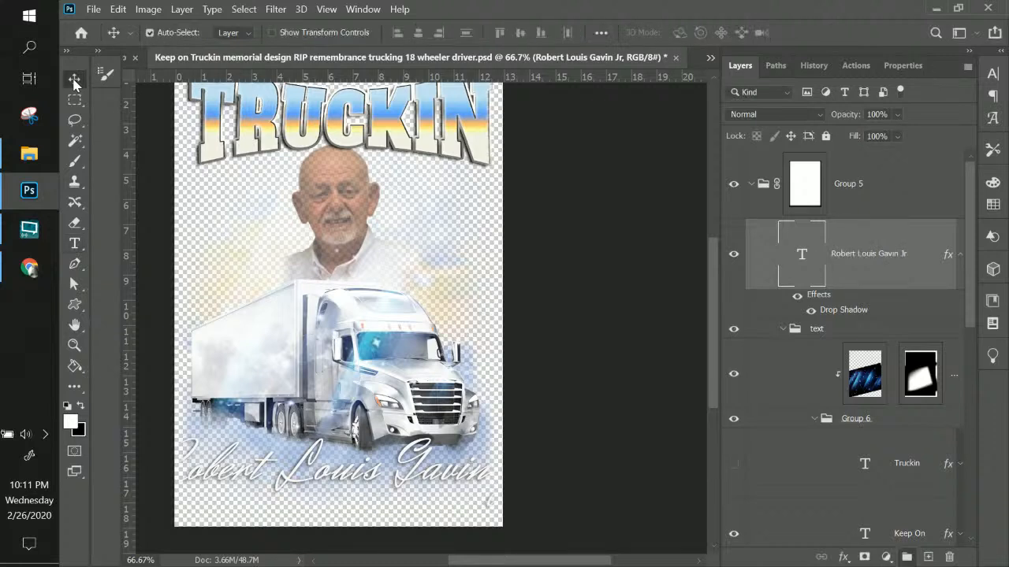
Scale the name text narrower, to about 79%, so it fits the bottom edge
{"action": "key", "text": "ctrl+t"}
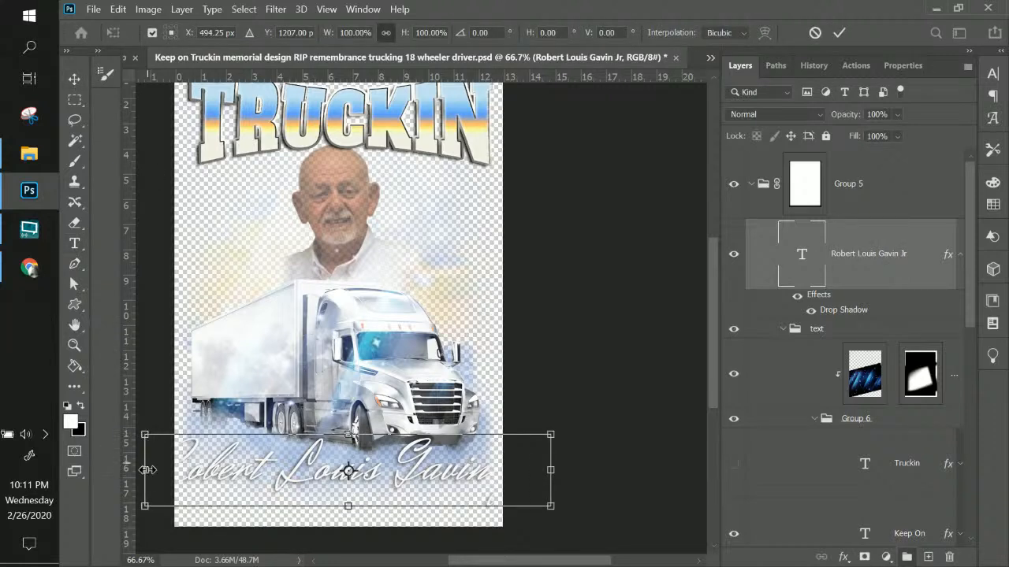
{"action": "left_click_drag", "start_coordinate": [147, 470], "coordinate": [192, 470]}
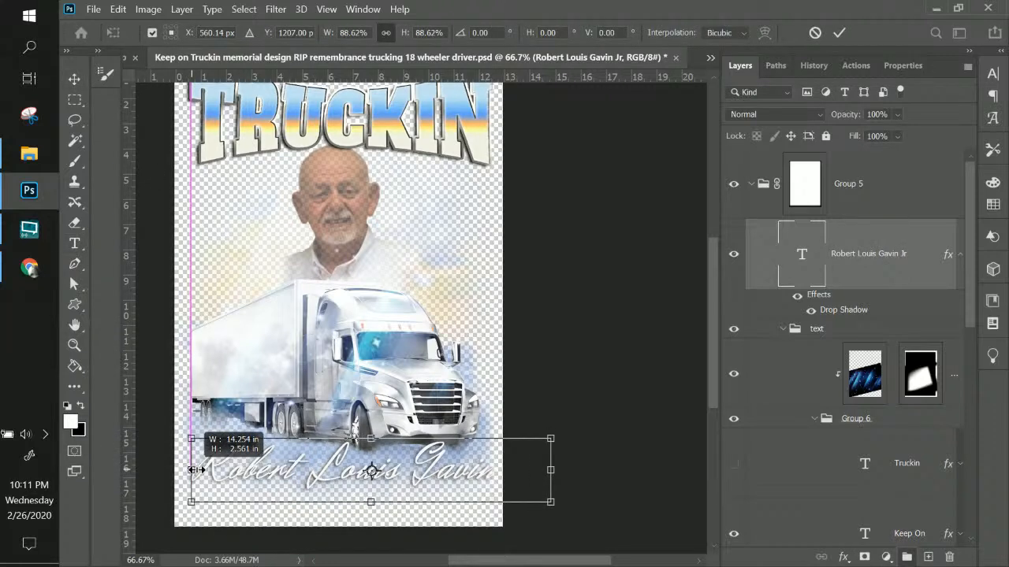
{"action": "left_click_drag", "start_coordinate": [551, 470], "coordinate": [494, 473]}
{"action": "key", "text": "Return"}
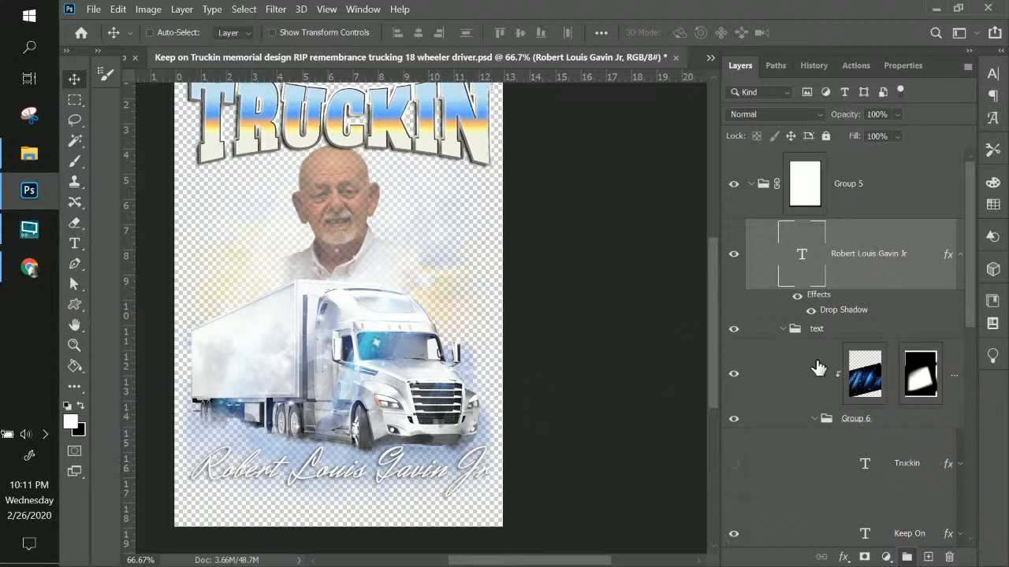
{"action": "scroll", "coordinate": [815, 360], "scroll_direction": "down", "scroll_amount": 5}
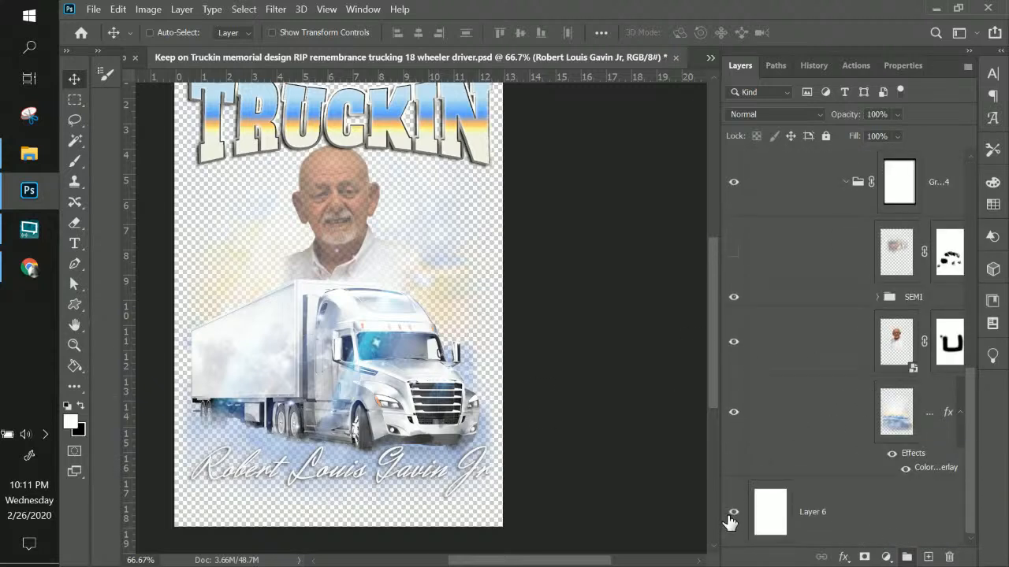
Show Layer 6's white background again and scroll the Layers panel to the top
{"action": "left_click", "coordinate": [732, 516]}
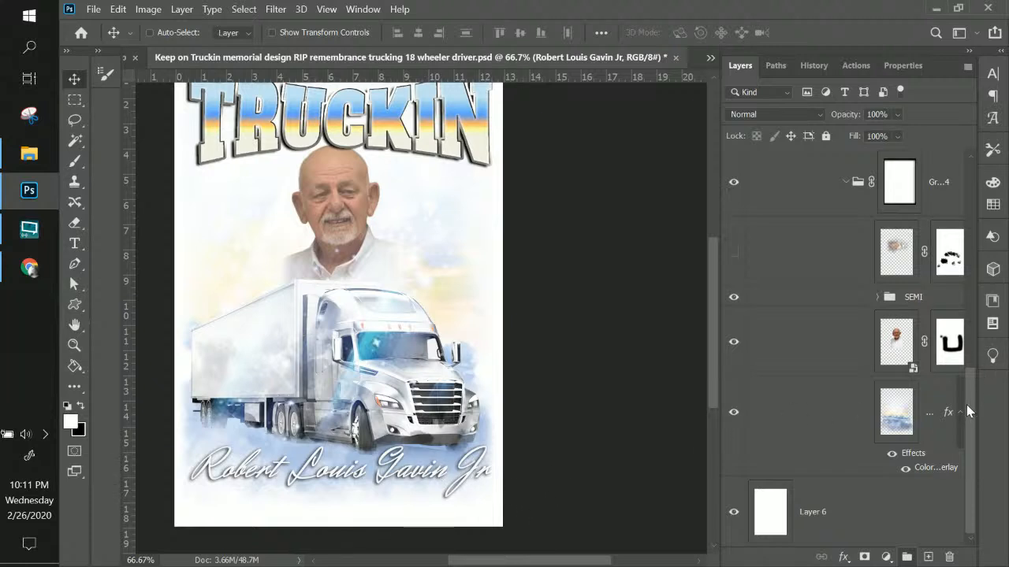
{"action": "left_click_drag", "start_coordinate": [968, 411], "coordinate": [979, 296]}
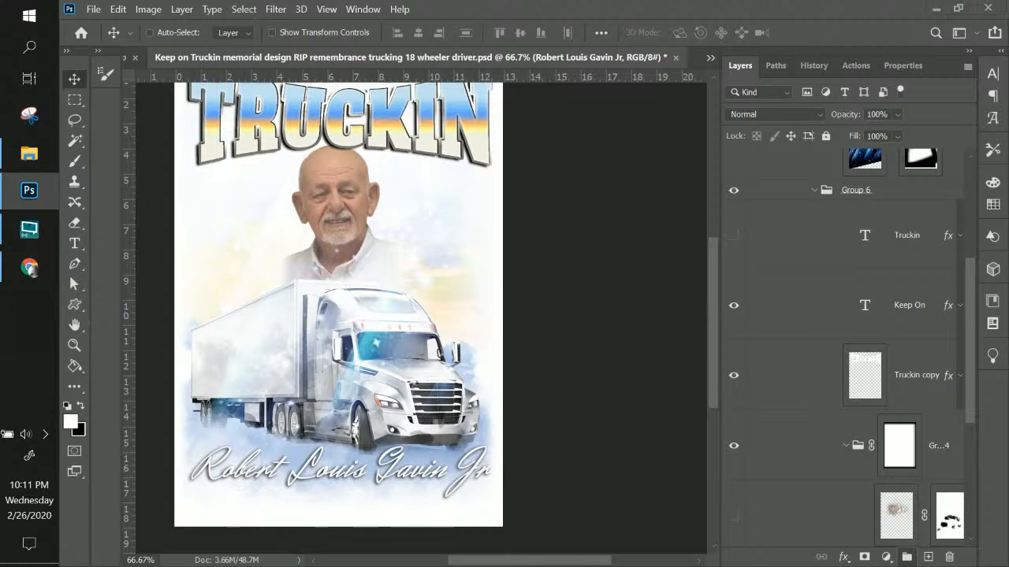
{"action": "key", "text": "alt+Tab"}
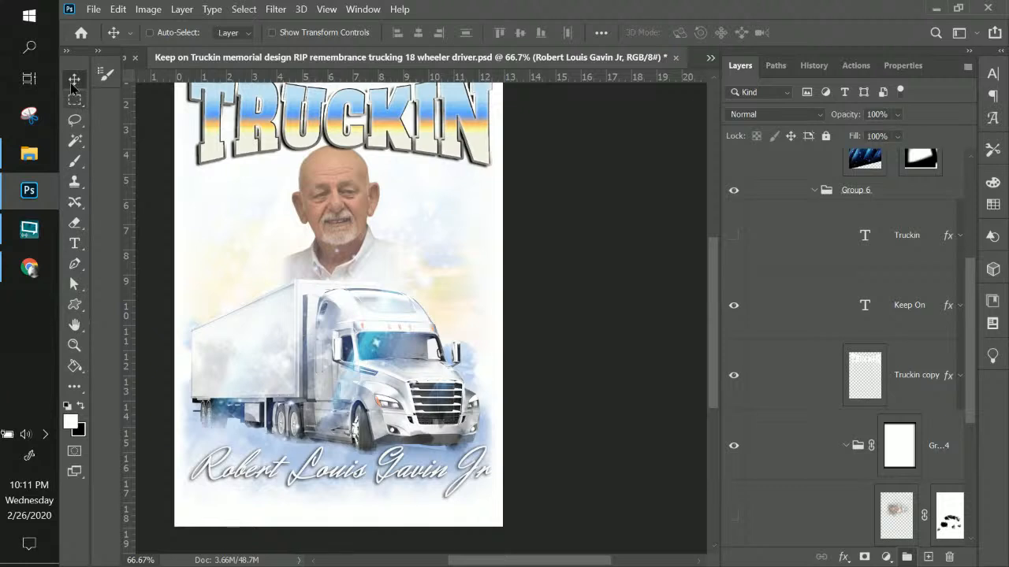
{"action": "right_click", "coordinate": [276, 472]}
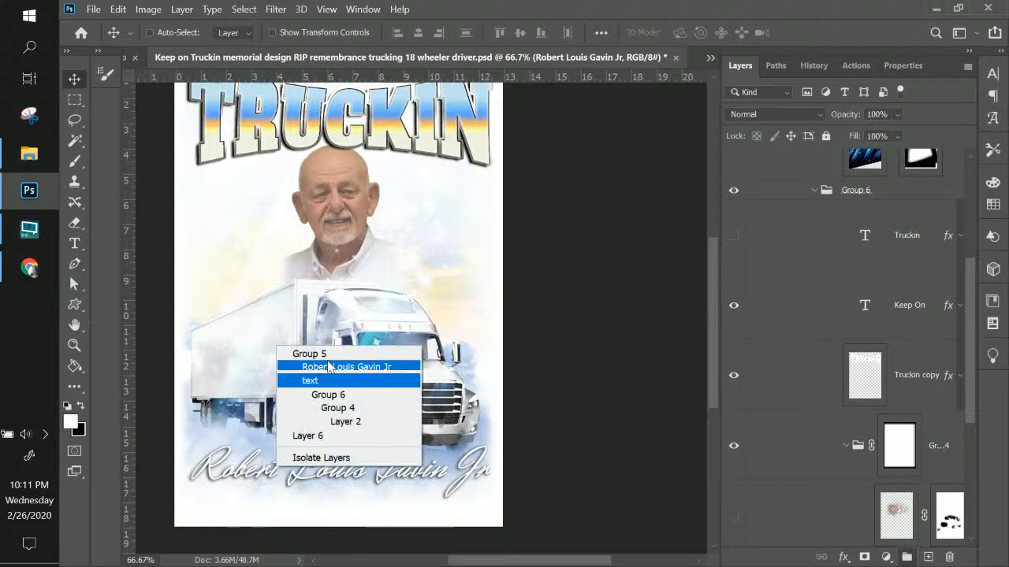
{"action": "left_click", "coordinate": [286, 368]}
{"action": "left_click_drag", "start_coordinate": [323, 481], "coordinate": [324, 511]}
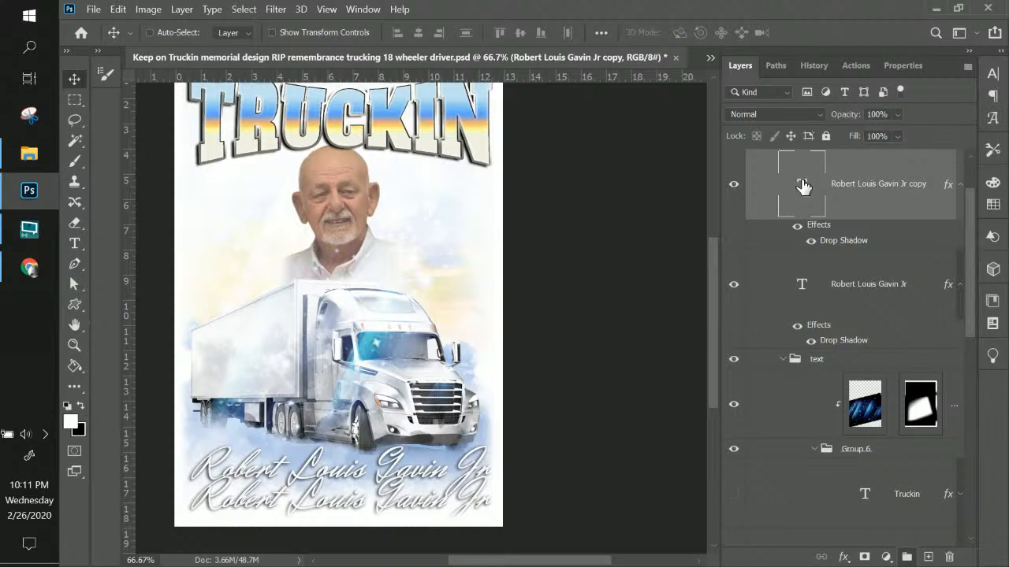
{"action": "double_click", "coordinate": [803, 188]}
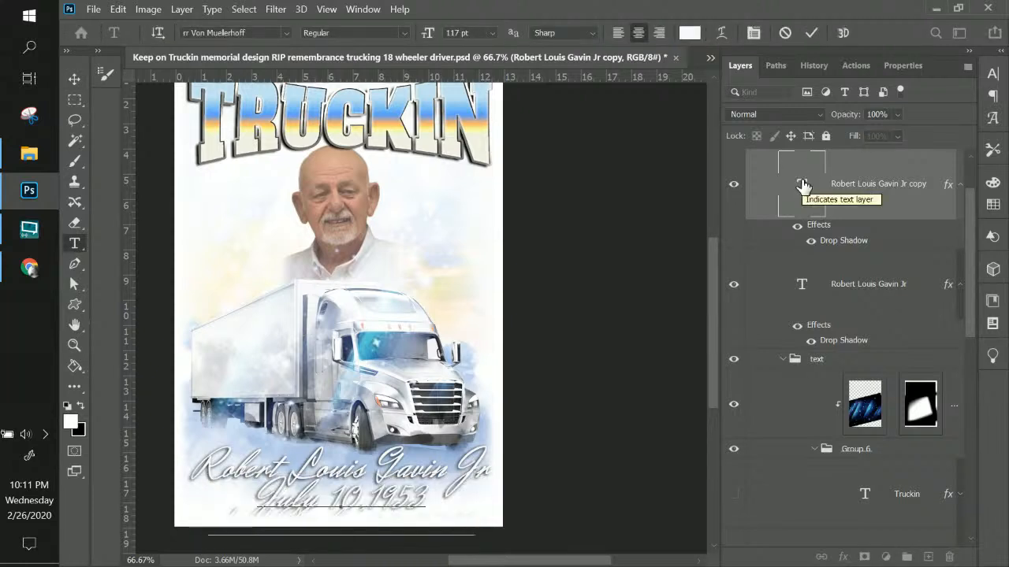
{"action": "key", "text": "ctrl+a"}
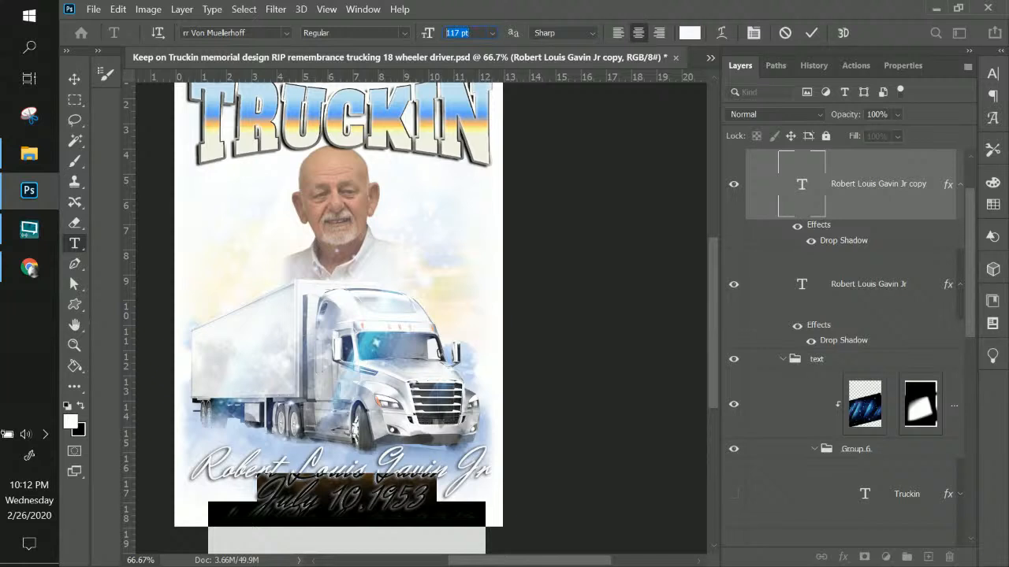
{"action": "key", "text": "Return"}
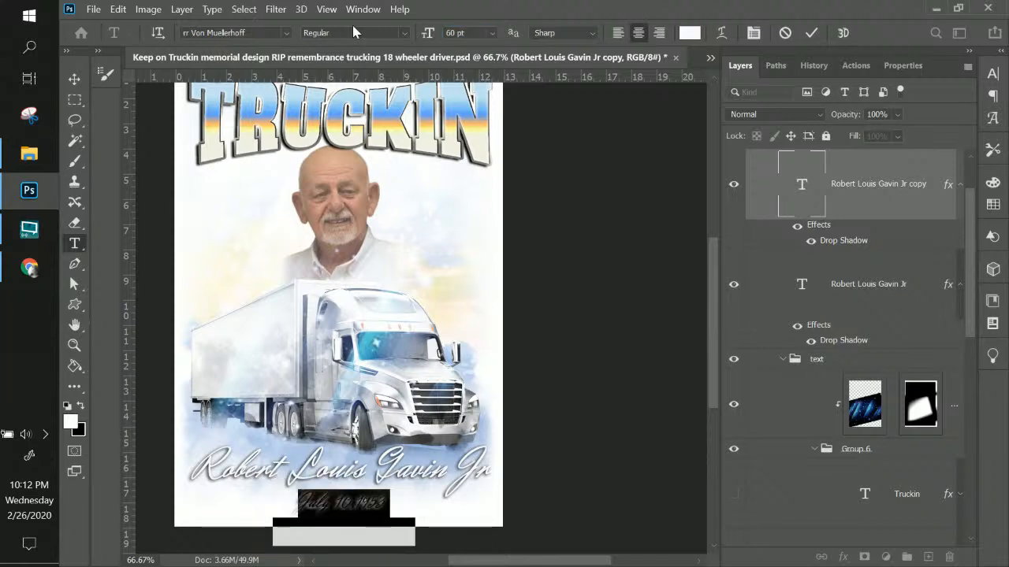
Join October 20,2019 onto that line without 'died', then move the layer up the stack
{"action": "left_click", "coordinate": [383, 500]}
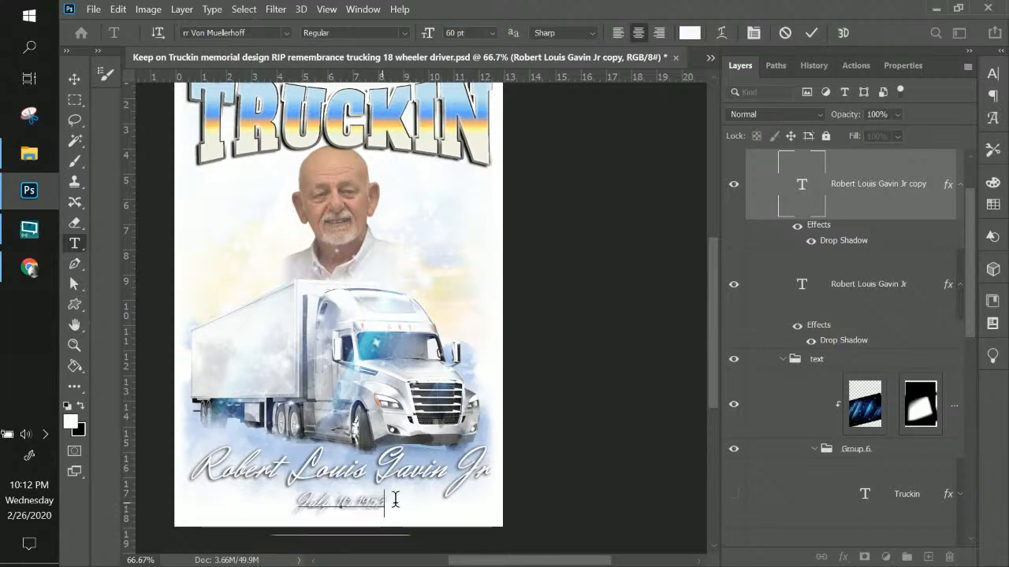
{"action": "key", "text": "Delete"}
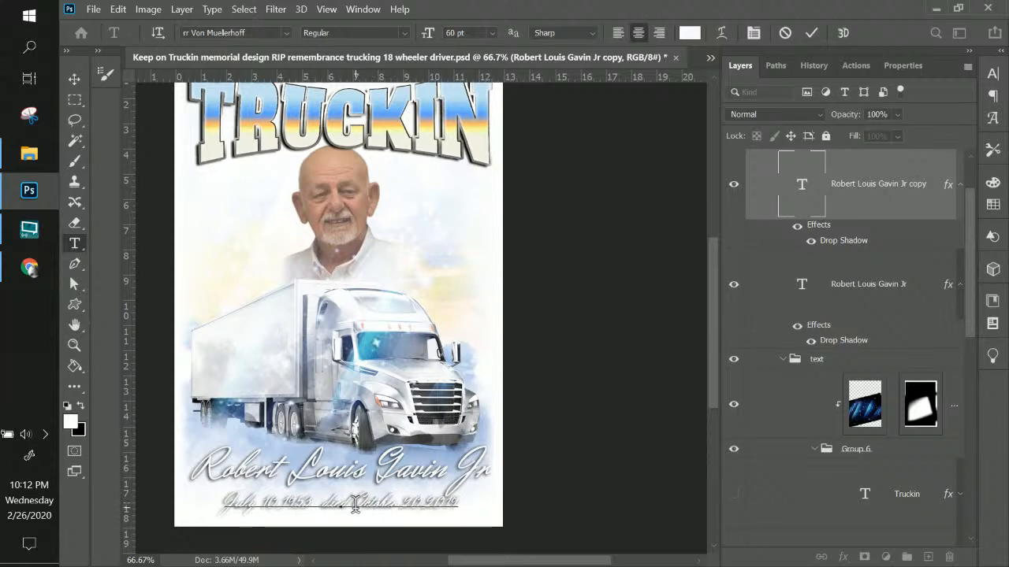
{"action": "key", "text": "BackSpace"}
{"action": "key", "text": "BackSpace"}
{"action": "key", "text": "BackSpace"}
{"action": "key", "text": "BackSpace"}
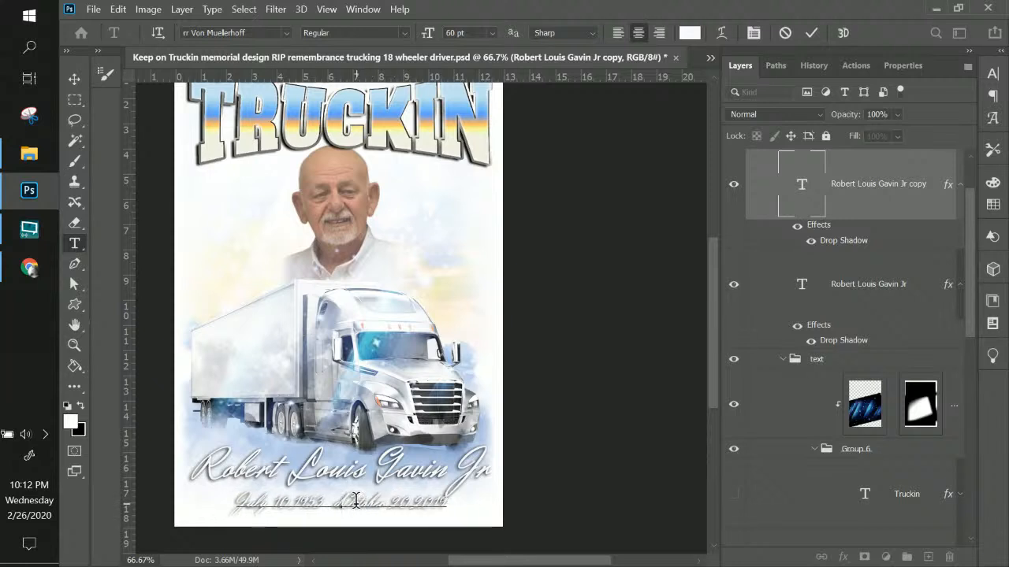
{"action": "key", "text": "BackSpace"}
{"action": "key", "text": "Right"}
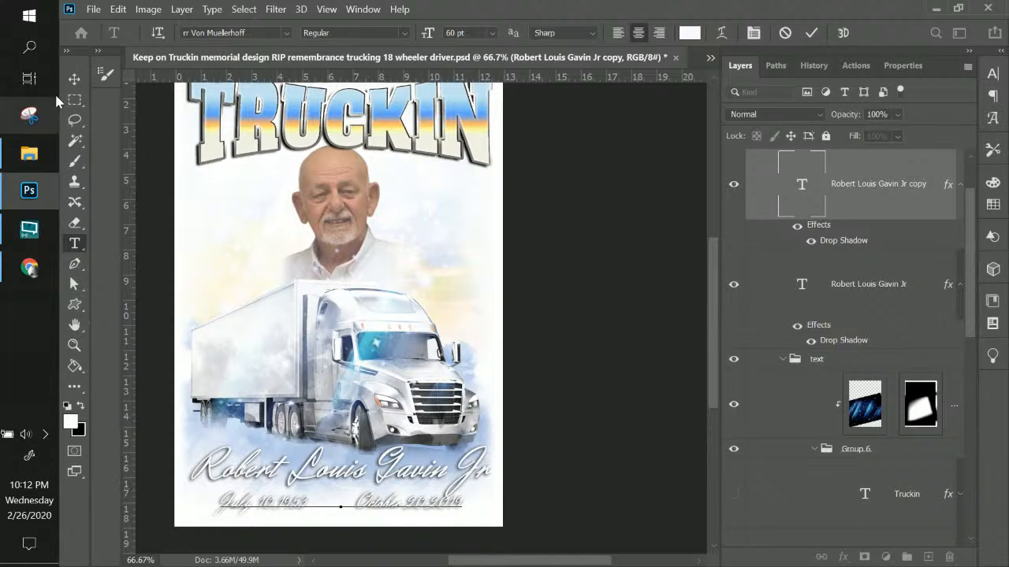
{"action": "left_click", "coordinate": [74, 80]}
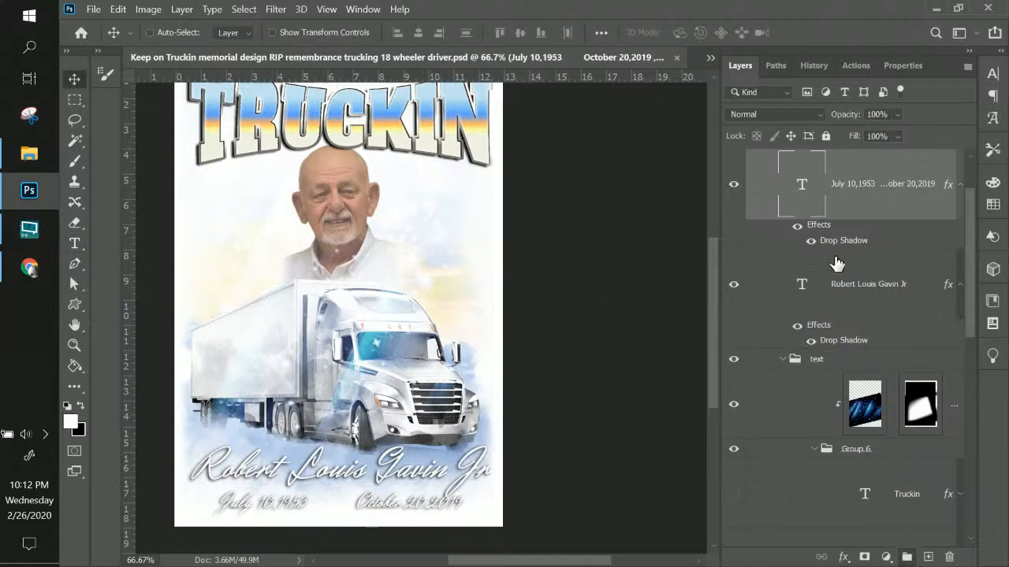
{"action": "left_click_drag", "start_coordinate": [857, 195], "coordinate": [838, 151]}
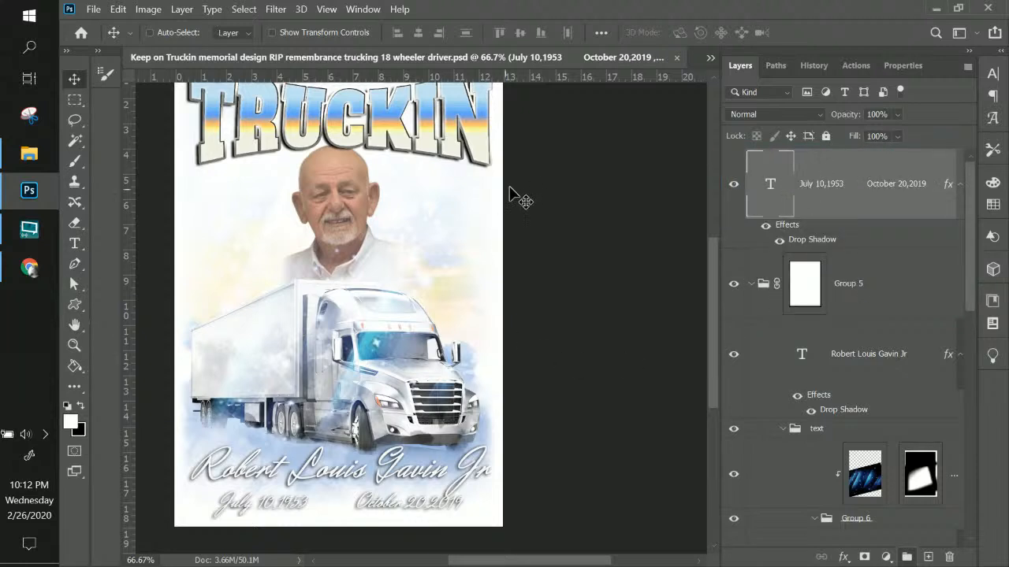
Add a new empty layer directly above Layer 6 at the bottom of the stack
{"action": "left_click", "coordinate": [804, 289]}
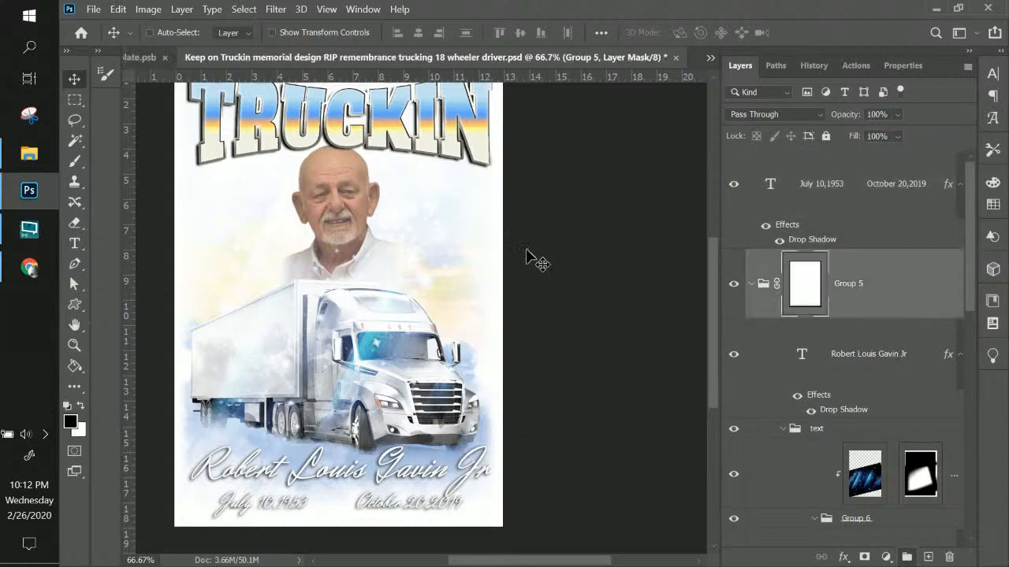
{"action": "scroll", "coordinate": [783, 410], "scroll_direction": "down", "scroll_amount": 5}
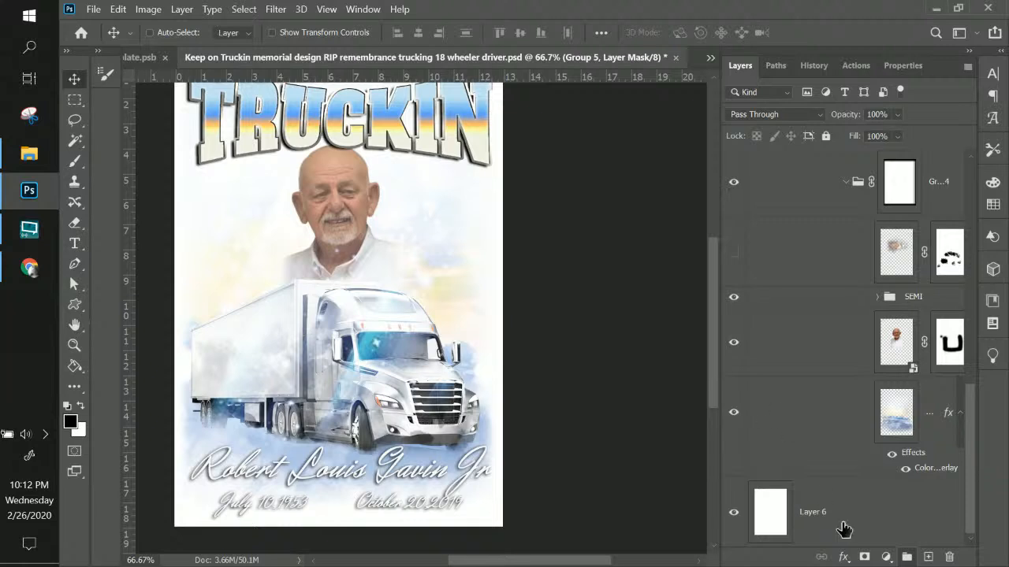
{"action": "left_click", "coordinate": [842, 531]}
{"action": "left_click", "coordinate": [928, 556]}
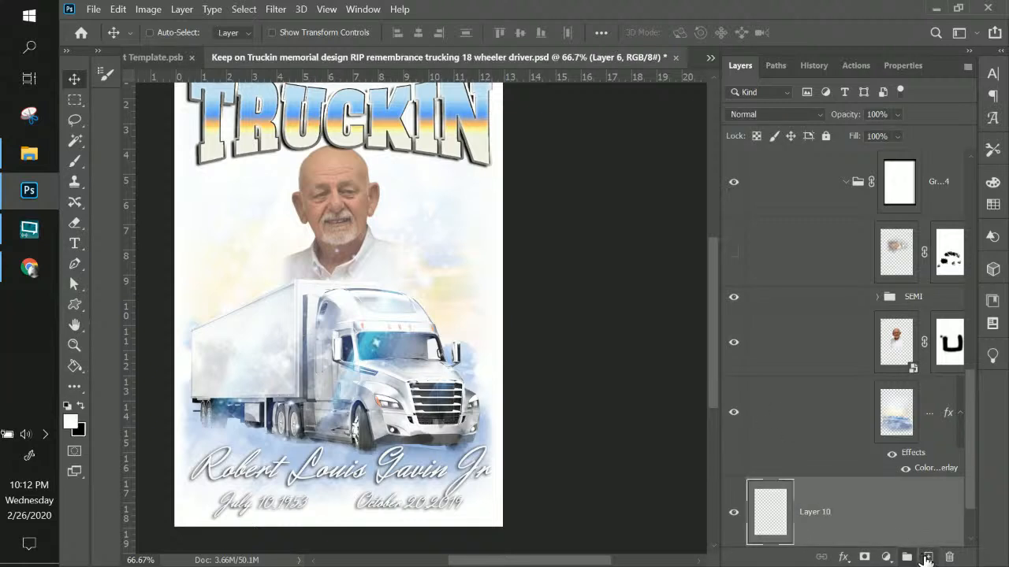
Fill the new Layer 10 with bright green 00ff78 using the Paint Bucket
{"action": "left_click", "coordinate": [77, 368]}
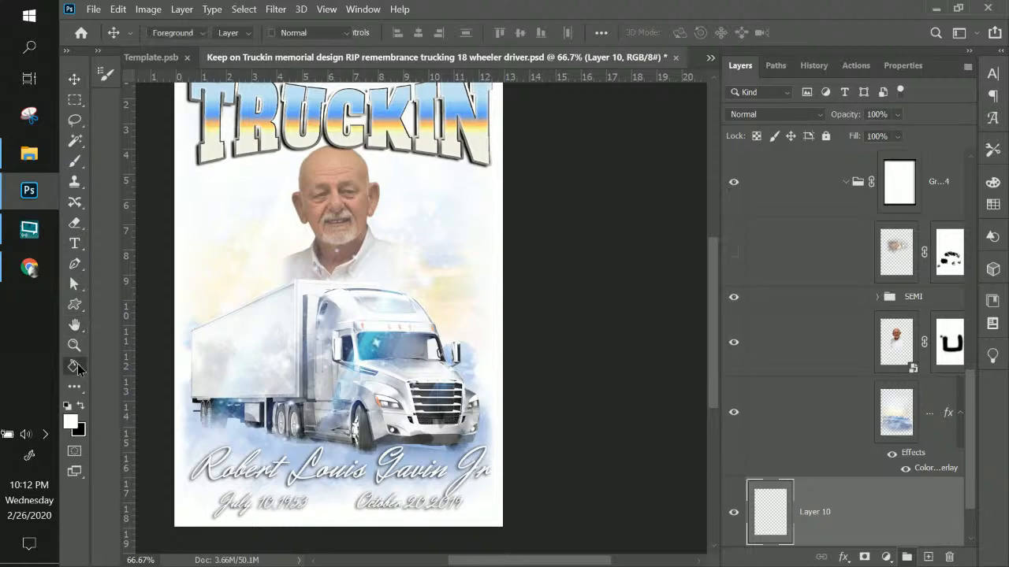
{"action": "left_click", "coordinate": [70, 420]}
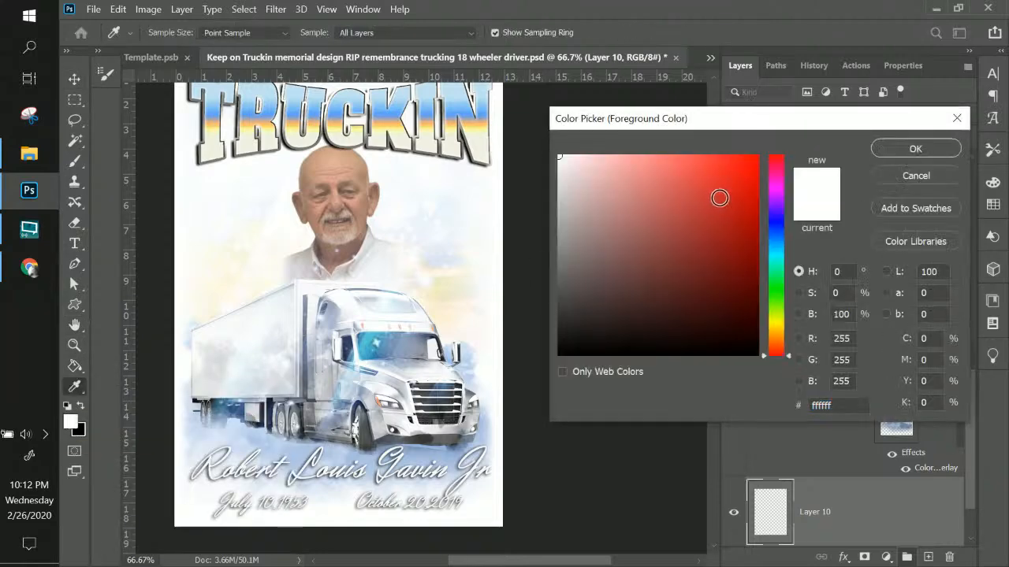
{"action": "left_click", "coordinate": [772, 274]}
{"action": "left_click_drag", "start_coordinate": [725, 197], "coordinate": [771, 148]}
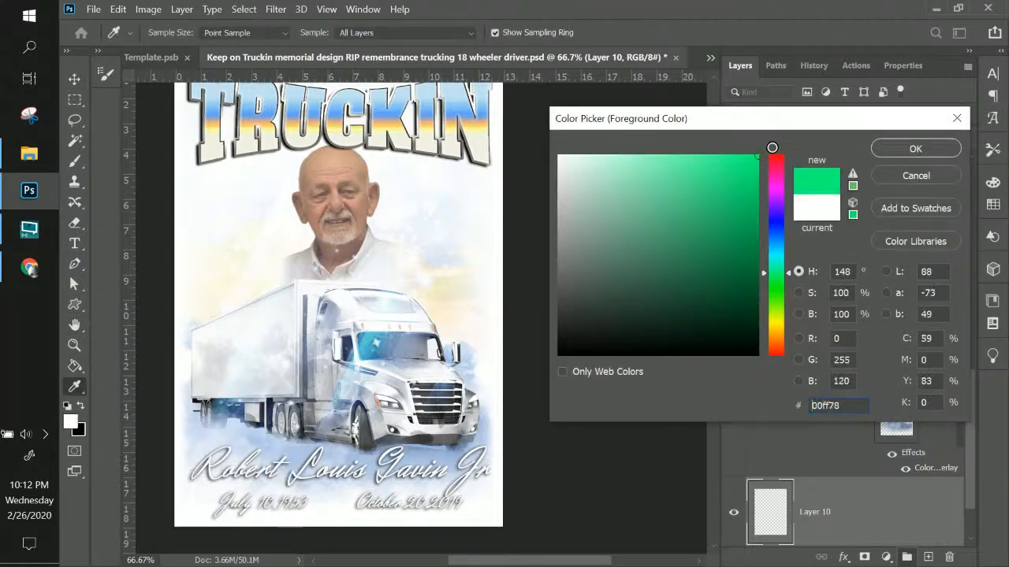
{"action": "left_click", "coordinate": [896, 150]}
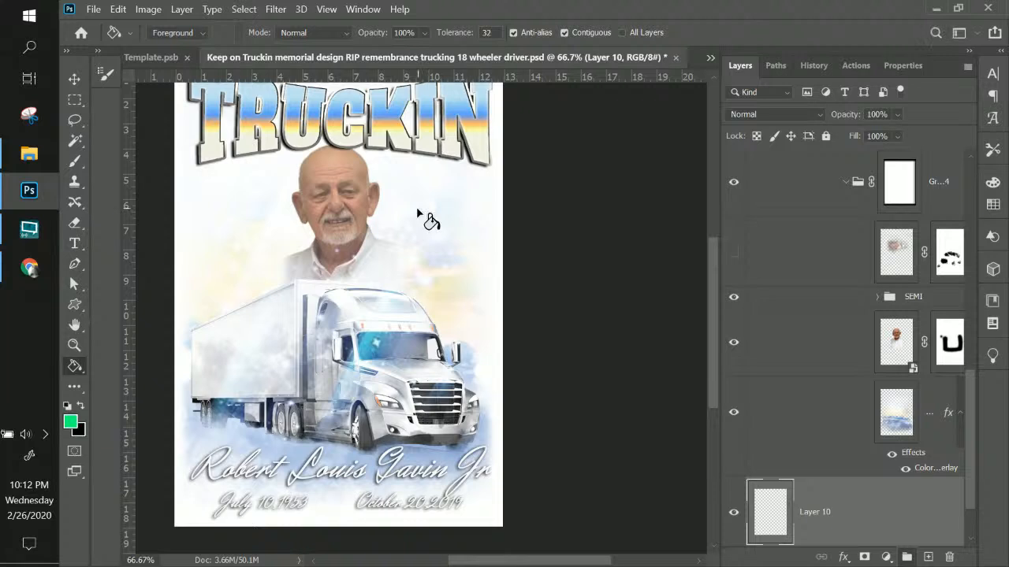
{"action": "left_click", "coordinate": [418, 214]}
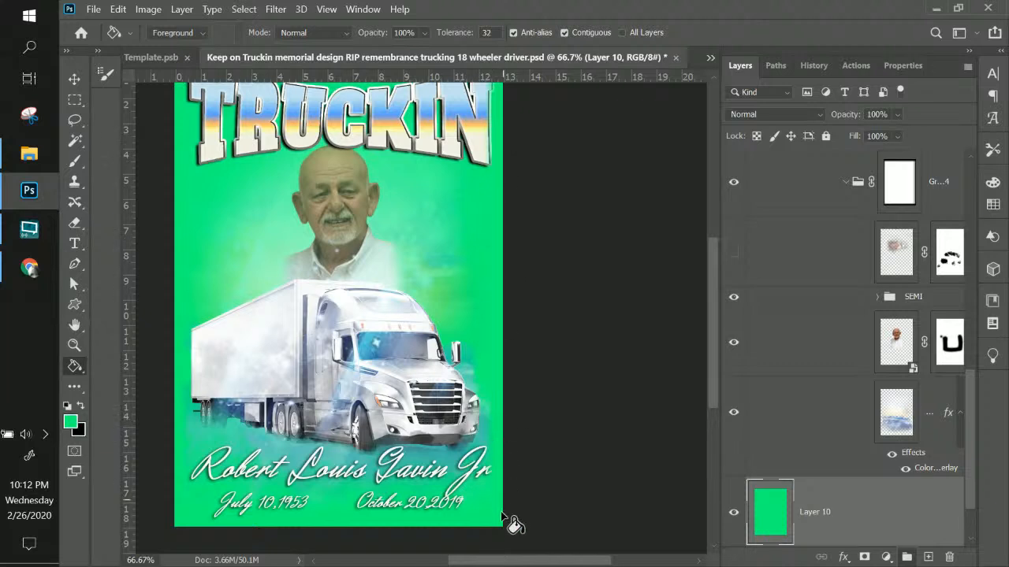
Select Group 4 and toggle its visibility off and on to check its content
{"action": "scroll", "coordinate": [480, 513], "scroll_direction": "down", "scroll_amount": 1}
{"action": "scroll", "coordinate": [479, 513], "scroll_direction": "up", "scroll_amount": 2}
{"action": "scroll", "coordinate": [472, 501], "scroll_direction": "up", "scroll_amount": 3}
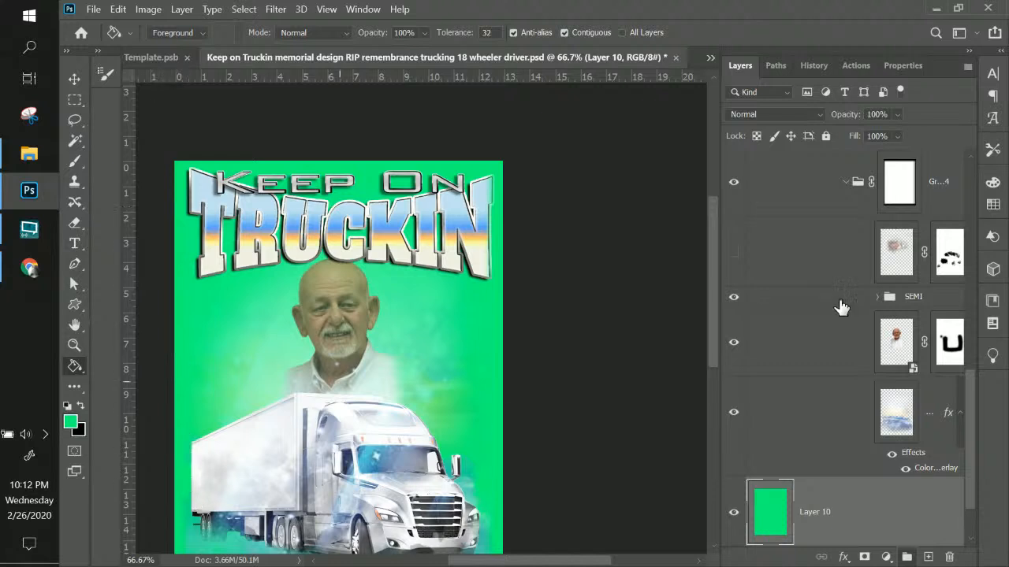
{"action": "left_click", "coordinate": [899, 184]}
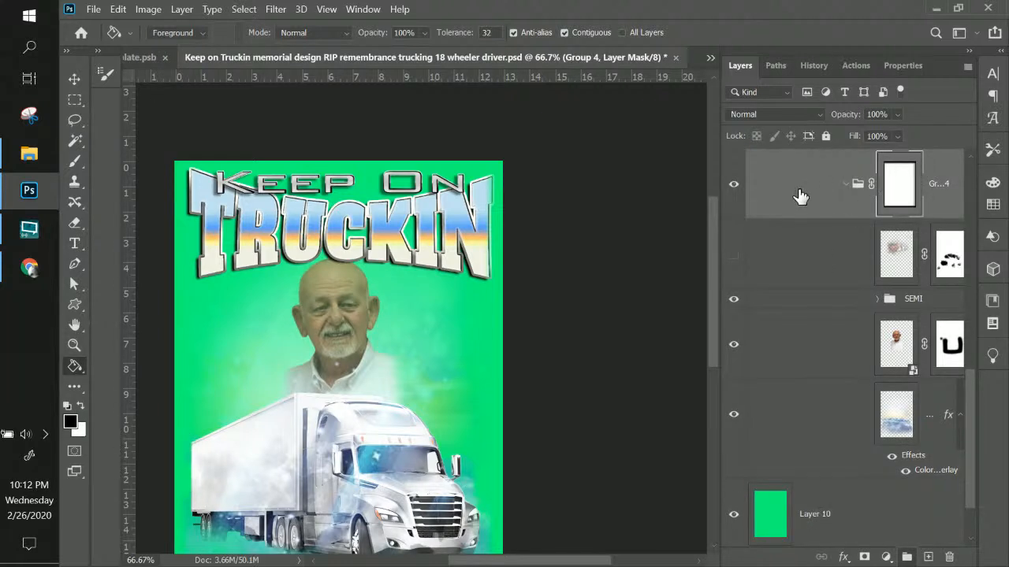
{"action": "left_click", "coordinate": [732, 184]}
{"action": "left_click", "coordinate": [732, 184]}
Disable Group 4's layer mask, then re-enable it
{"action": "right_click", "coordinate": [908, 184]}
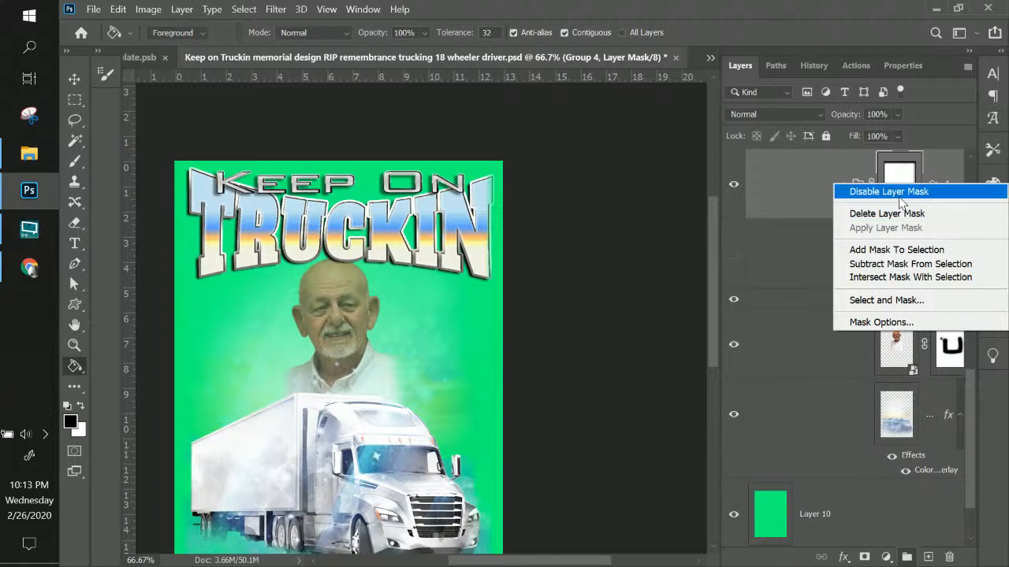
{"action": "left_click", "coordinate": [900, 197]}
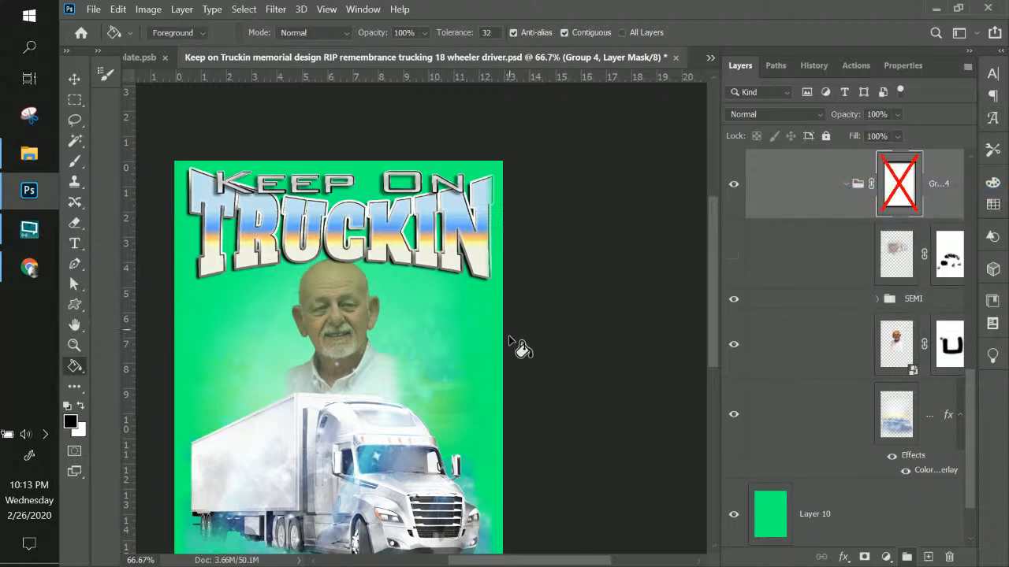
{"action": "scroll", "coordinate": [511, 345], "scroll_direction": "down", "scroll_amount": 4}
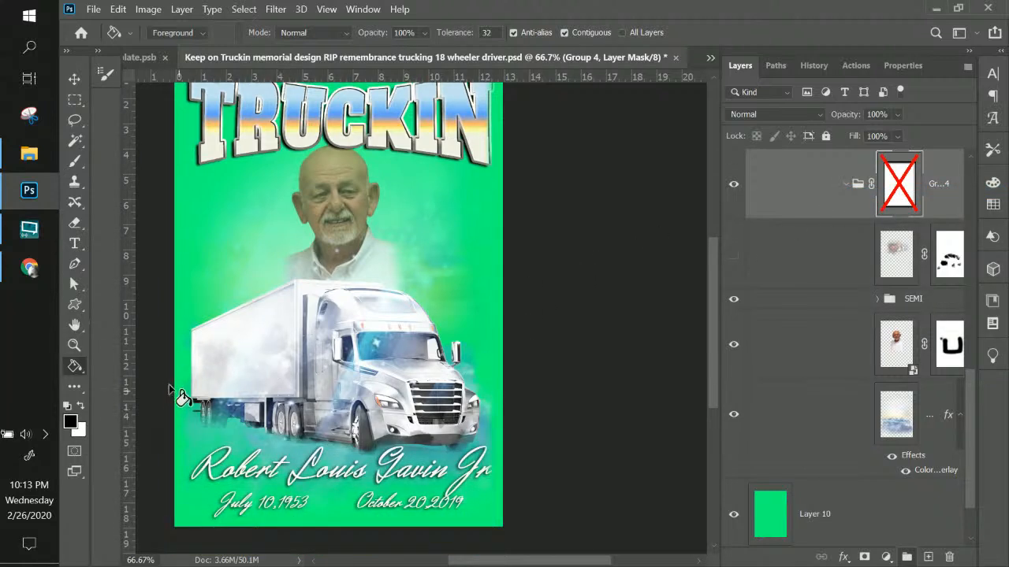
{"action": "right_click", "coordinate": [897, 205]}
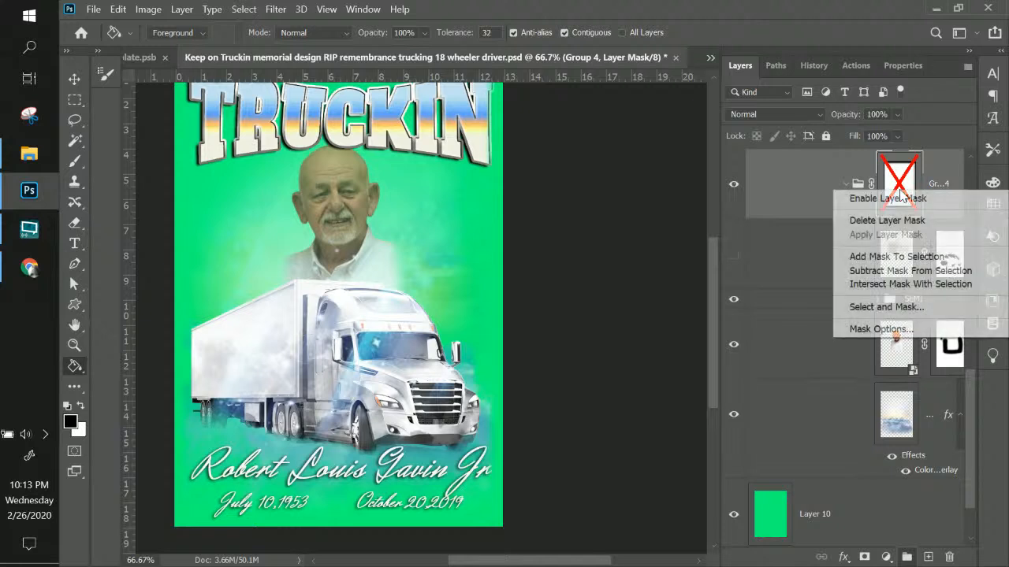
{"action": "left_click", "coordinate": [894, 198]}
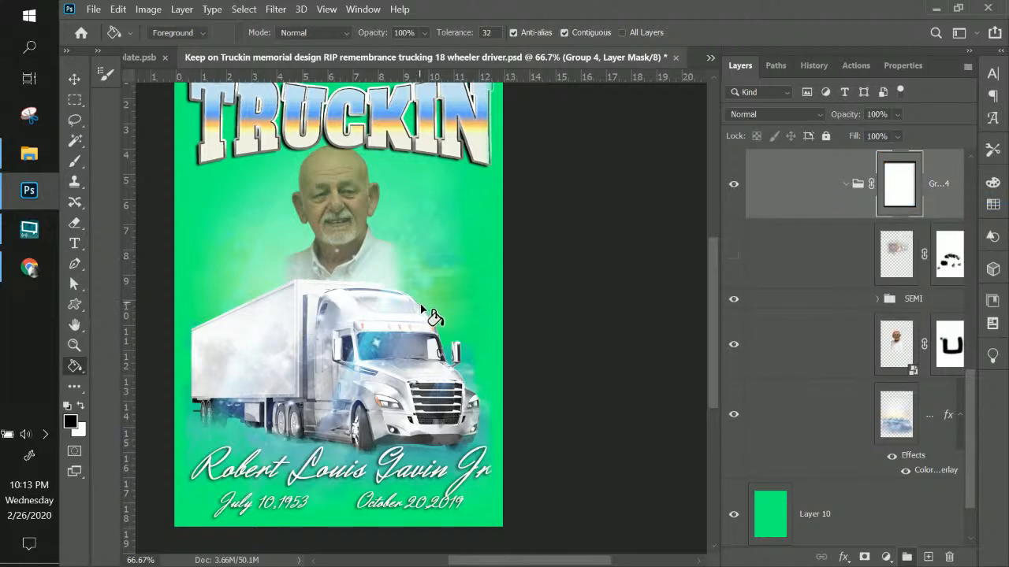
{"action": "scroll", "coordinate": [422, 310], "scroll_direction": "up", "scroll_amount": 2}
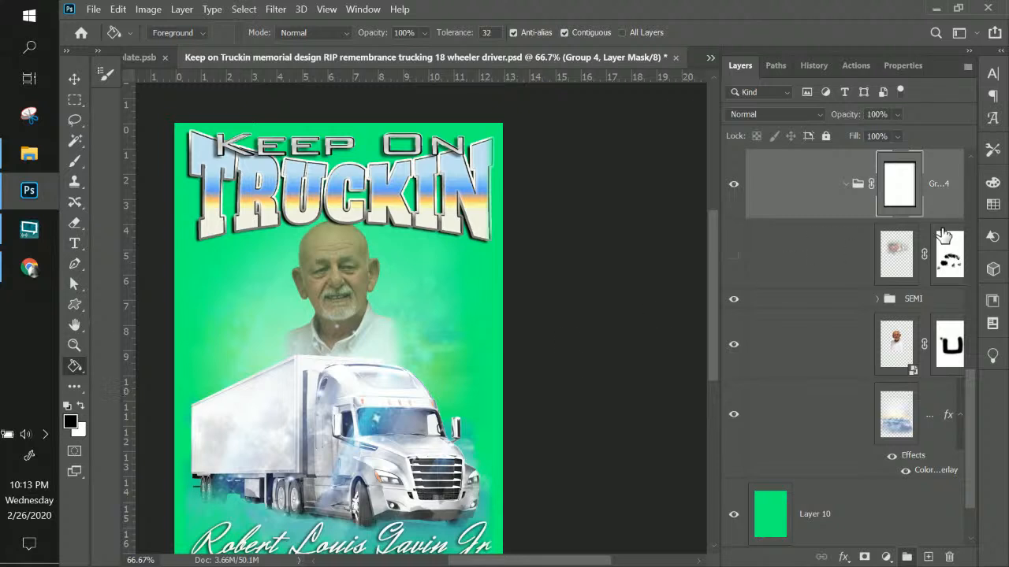
{"action": "scroll", "coordinate": [943, 235], "scroll_direction": "up", "scroll_amount": 5}
Briefly show the original Truckin layer, then hide it again
{"action": "left_click", "coordinate": [877, 379]}
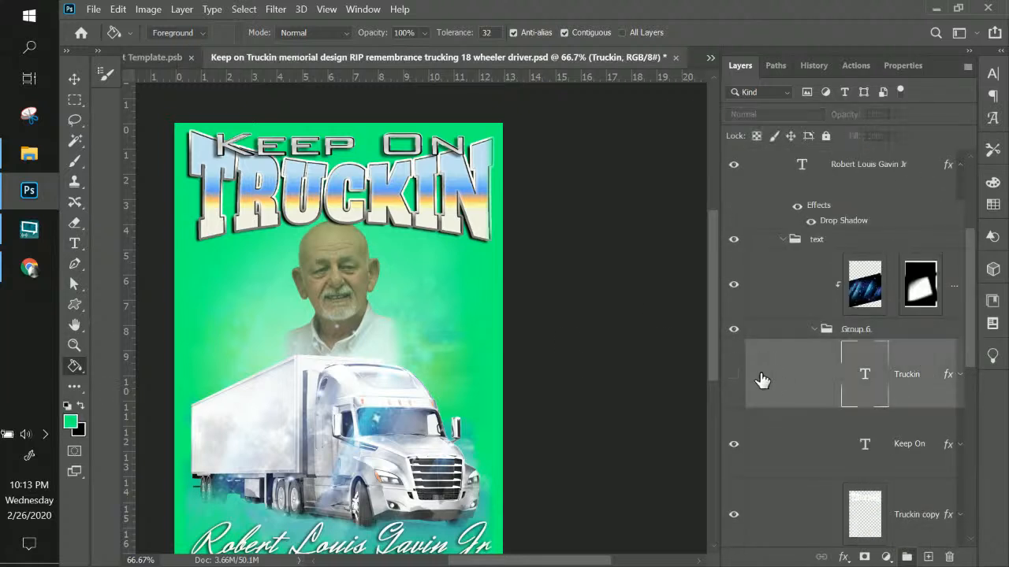
{"action": "left_click", "coordinate": [735, 378]}
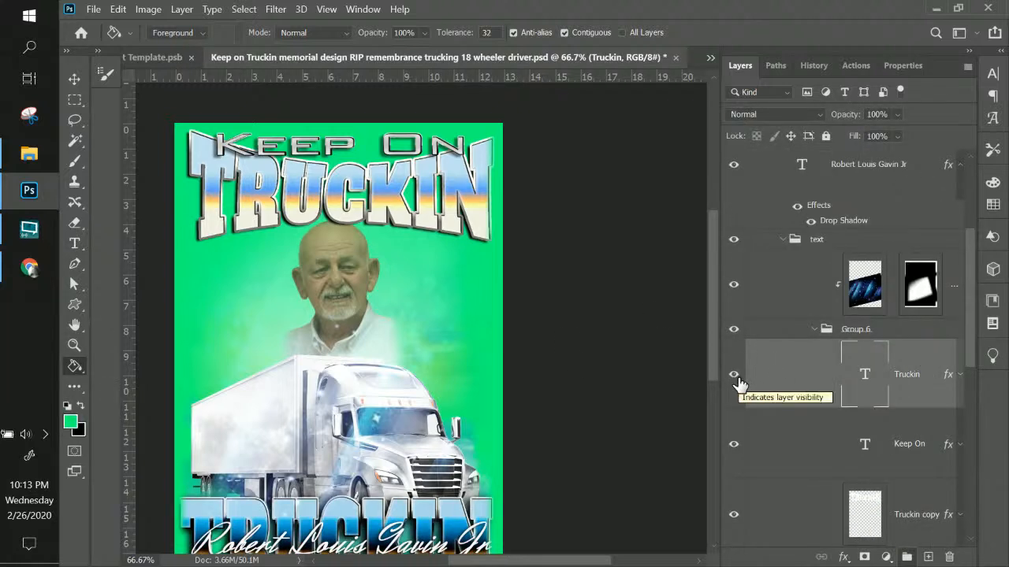
{"action": "scroll", "coordinate": [739, 384], "scroll_direction": "down", "scroll_amount": 5}
{"action": "scroll", "coordinate": [452, 363], "scroll_direction": "down", "scroll_amount": 2}
{"action": "scroll", "coordinate": [451, 362], "scroll_direction": "down", "scroll_amount": 2}
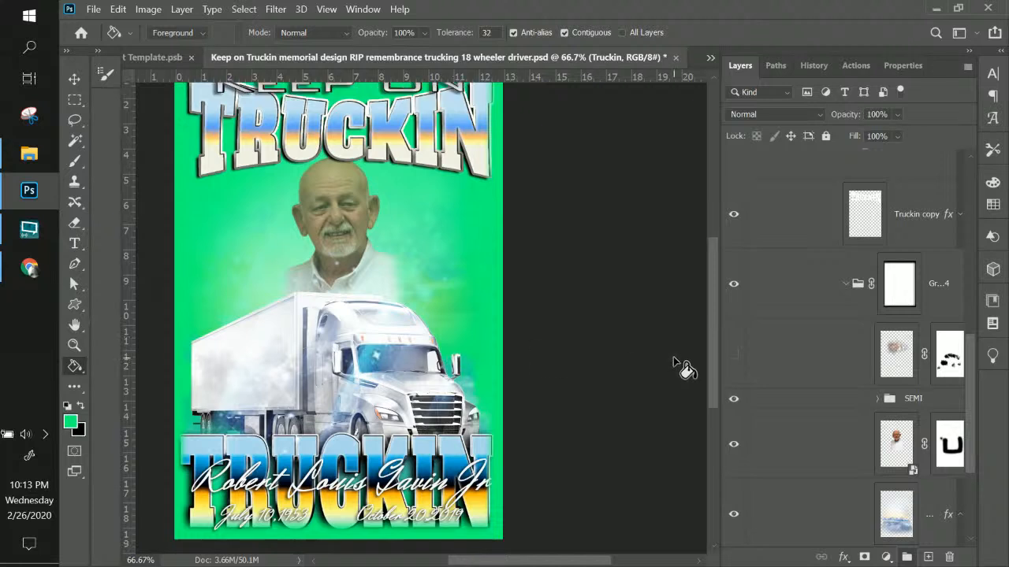
{"action": "scroll", "coordinate": [683, 365], "scroll_direction": "up", "scroll_amount": 3}
{"action": "scroll", "coordinate": [777, 229], "scroll_direction": "up", "scroll_amount": 5}
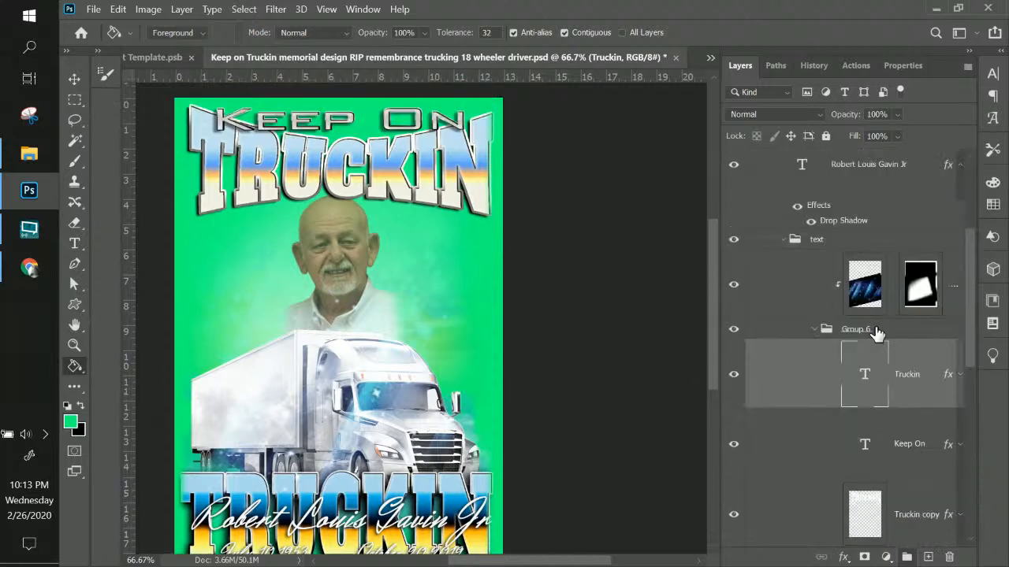
{"action": "left_click", "coordinate": [735, 375]}
Toggle the Truckin copy title off and back on, keeping it visible
{"action": "scroll", "coordinate": [792, 379], "scroll_direction": "down", "scroll_amount": 3}
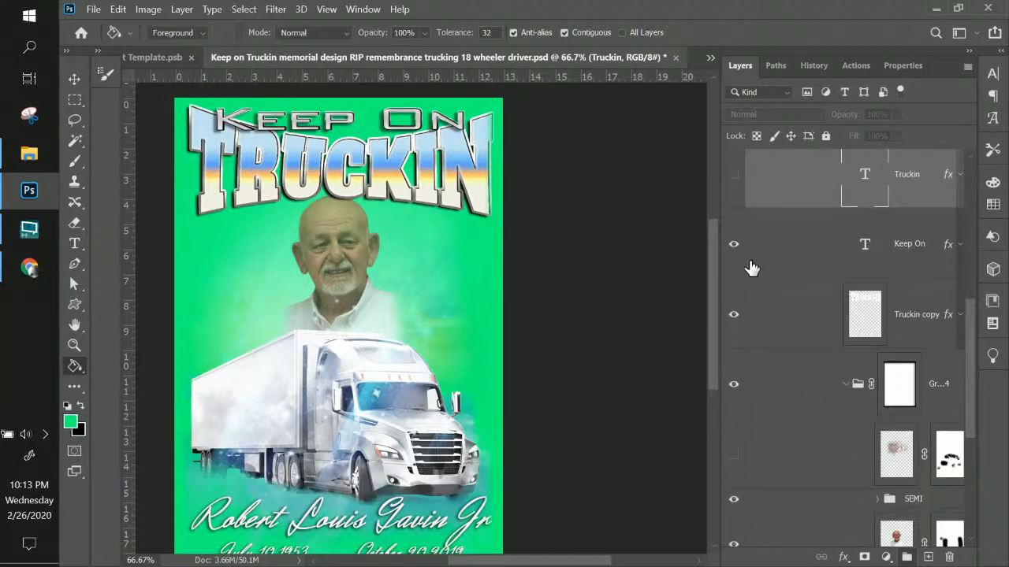
{"action": "left_click", "coordinate": [859, 315]}
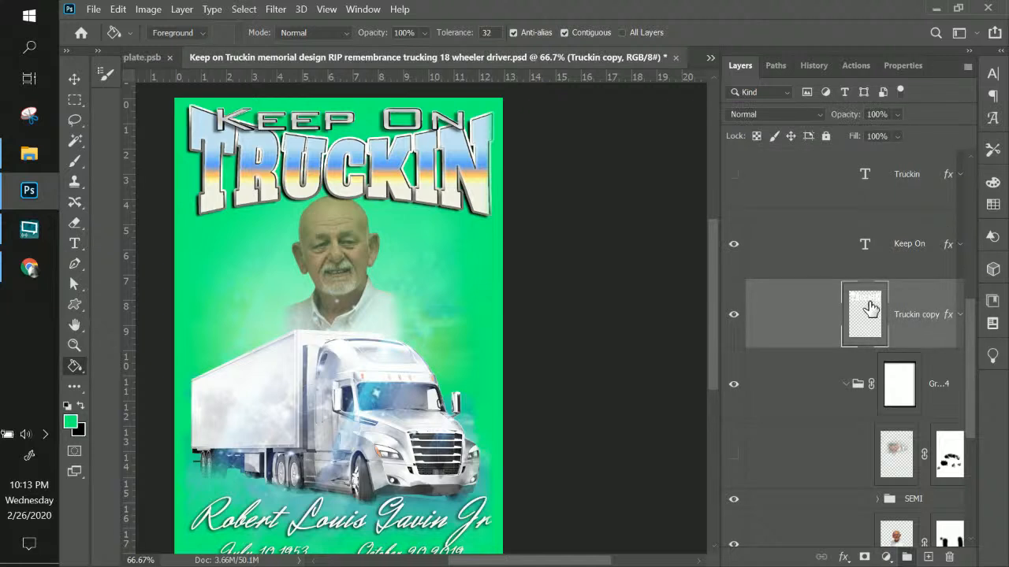
{"action": "left_click", "coordinate": [736, 317]}
{"action": "left_click", "coordinate": [736, 317]}
{"action": "scroll", "coordinate": [871, 319], "scroll_direction": "up", "scroll_amount": 5}
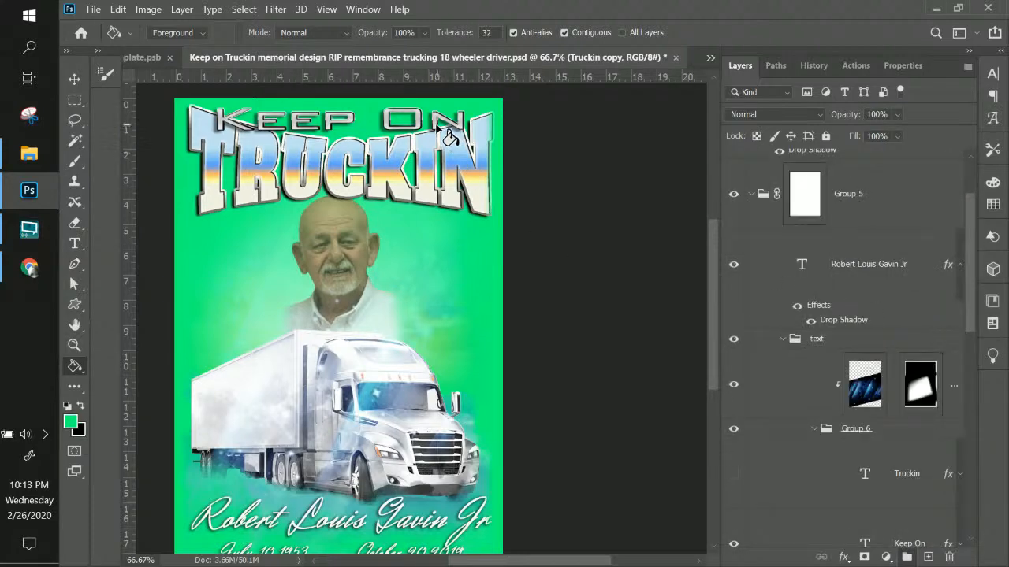
Dismiss the Paint Bucket options menu and scroll down to the date layer and Group 5
{"action": "right_click", "coordinate": [442, 132]}
{"action": "left_click", "coordinate": [70, 82]}
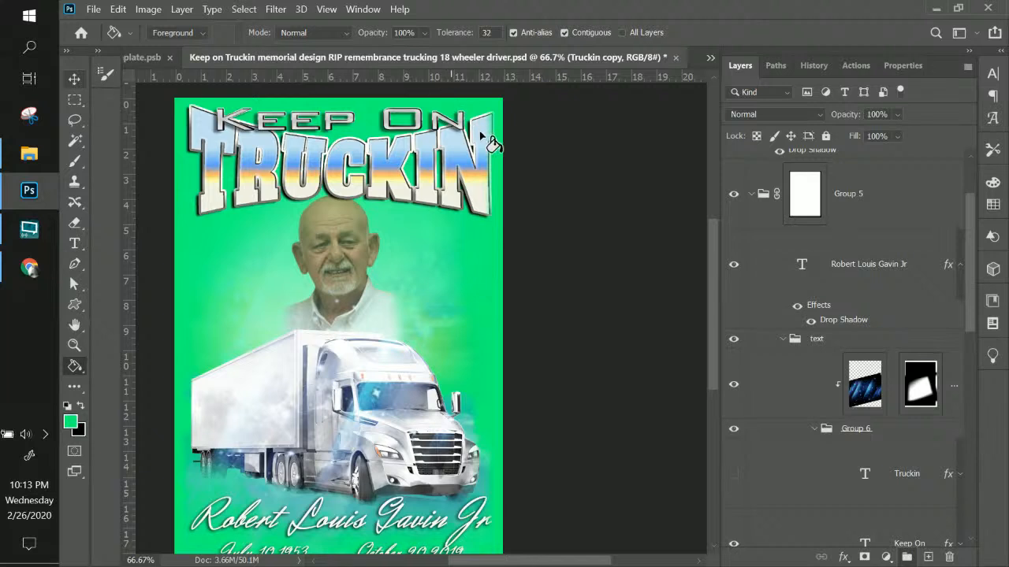
{"action": "scroll", "coordinate": [867, 312], "scroll_direction": "down", "scroll_amount": 5}
{"action": "scroll", "coordinate": [866, 309], "scroll_direction": "down", "scroll_amount": 5}
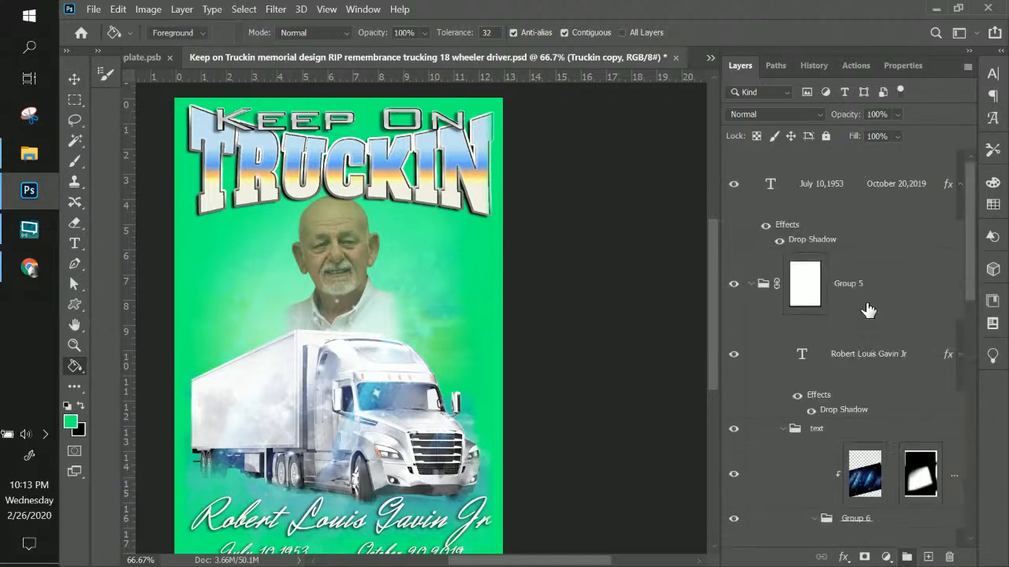
Delete the green Layer 10 and hide the white Layer 6, leaving a transparent background
{"action": "left_click", "coordinate": [754, 287]}
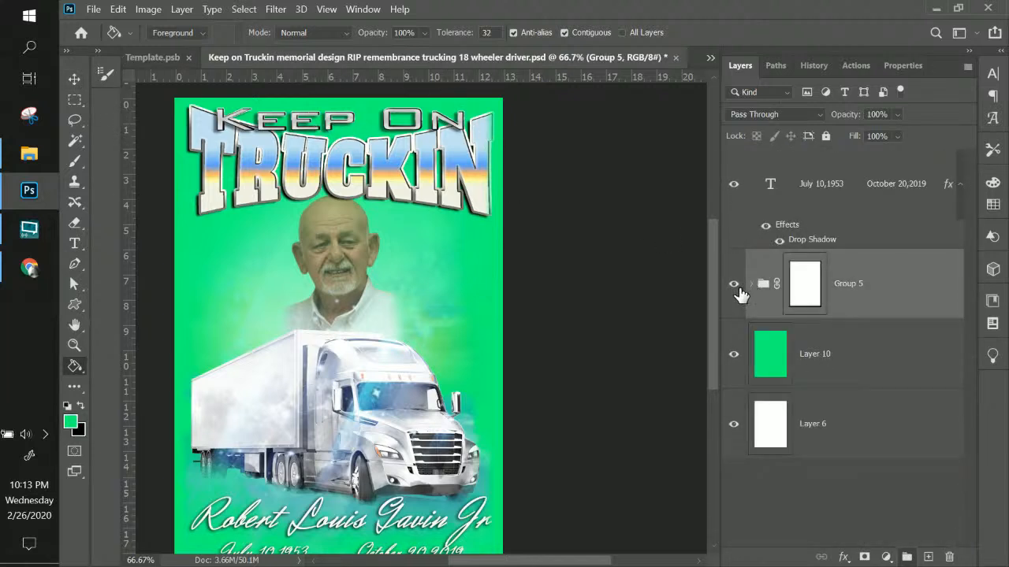
{"action": "left_click", "coordinate": [917, 370]}
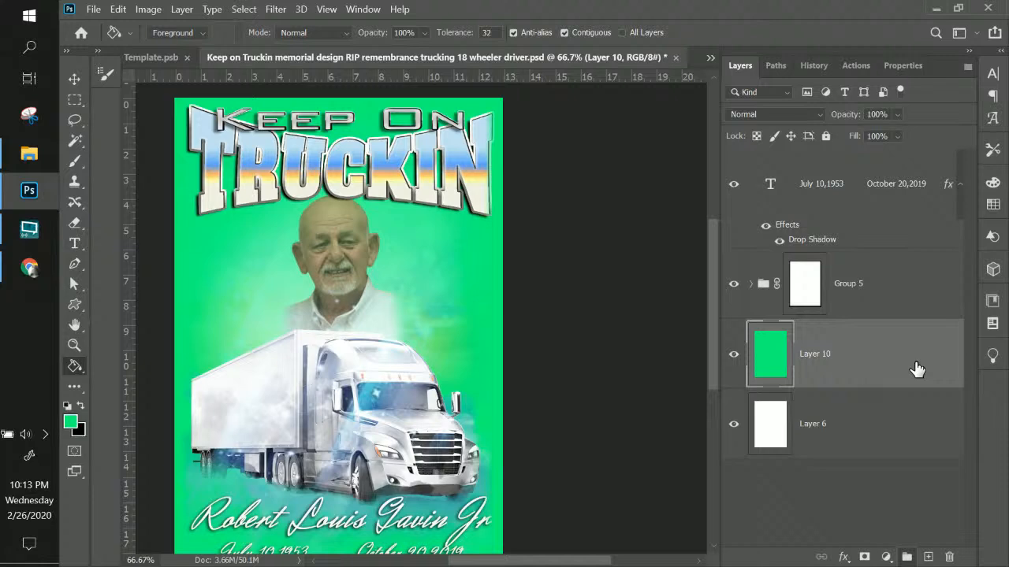
{"action": "key", "text": "Delete"}
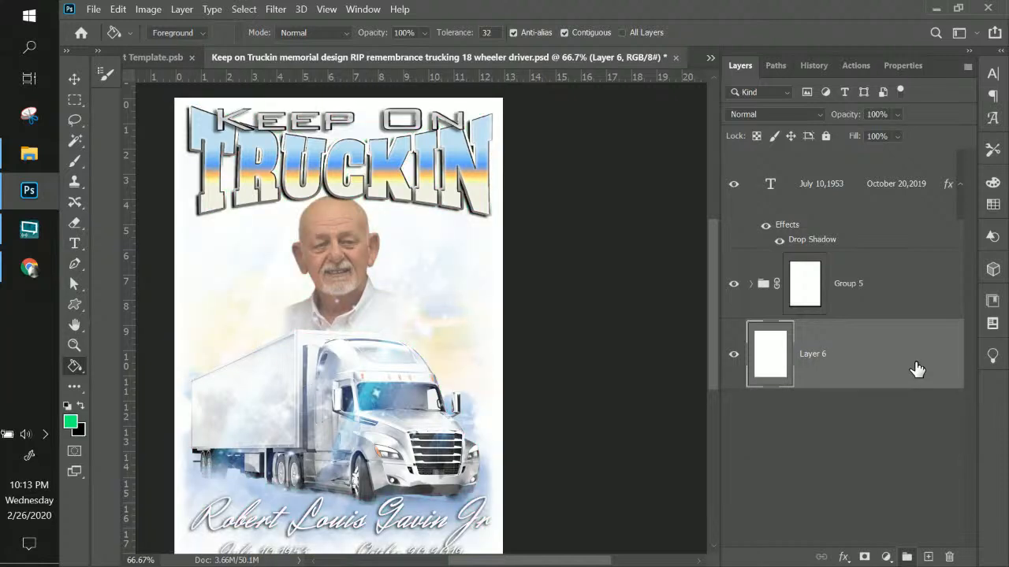
{"action": "left_click", "coordinate": [733, 359]}
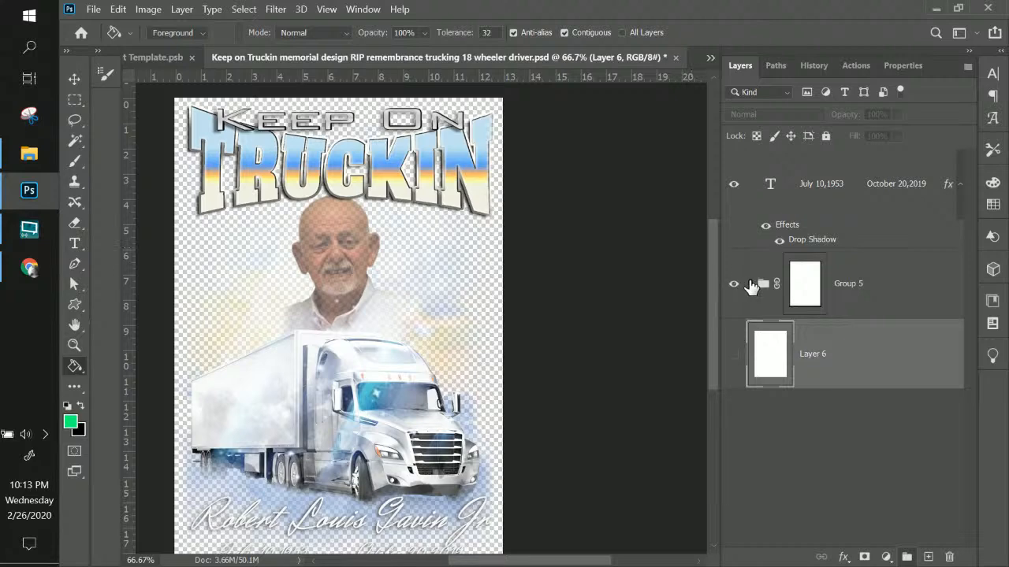
{"action": "left_click", "coordinate": [752, 285]}
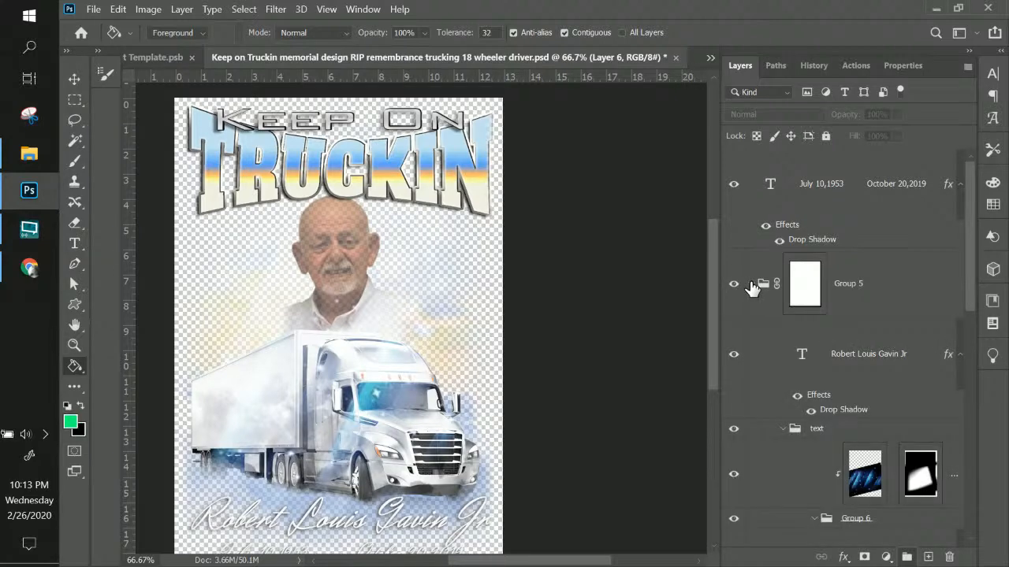
{"action": "scroll", "coordinate": [764, 290], "scroll_direction": "down", "scroll_amount": 5}
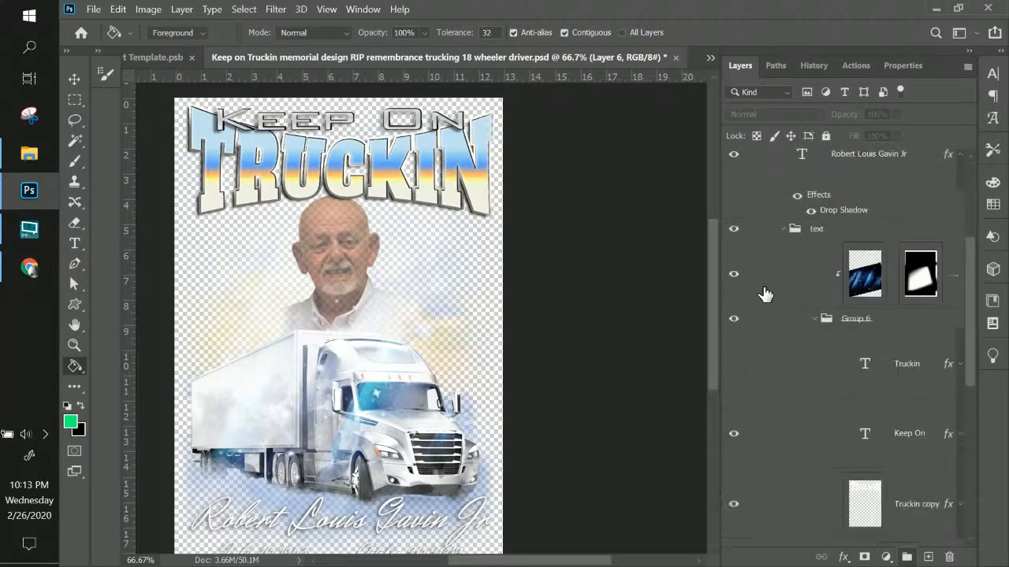
{"action": "left_click", "coordinate": [100, 10]}
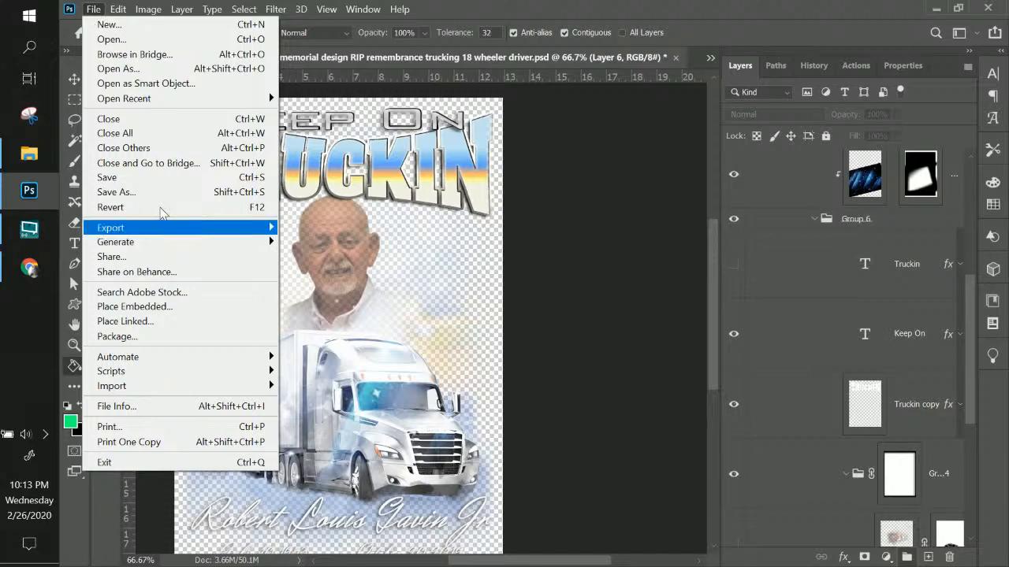
Quick Export the design as PNG, appending a hyphen and the man's first name to the file name
{"action": "mouse_move", "coordinate": [158, 231]}
{"action": "left_click", "coordinate": [295, 228]}
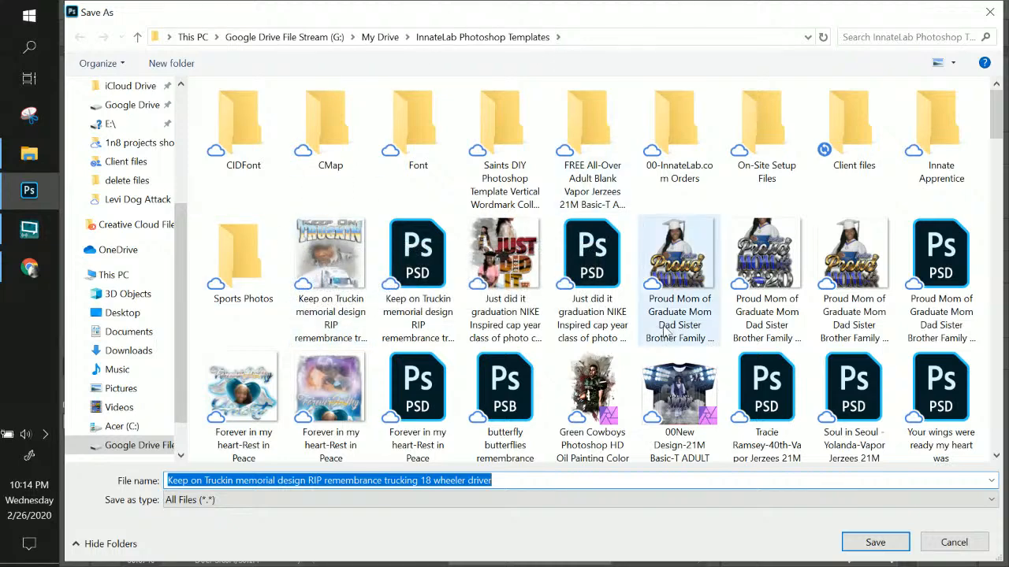
{"action": "left_click", "coordinate": [632, 482]}
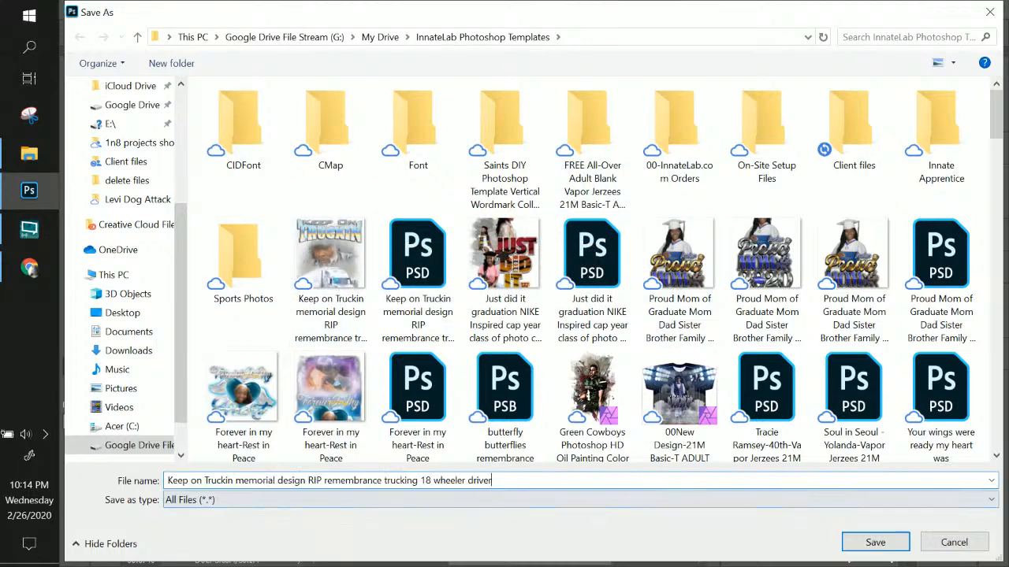
{"action": "type", "text": "-robert"}
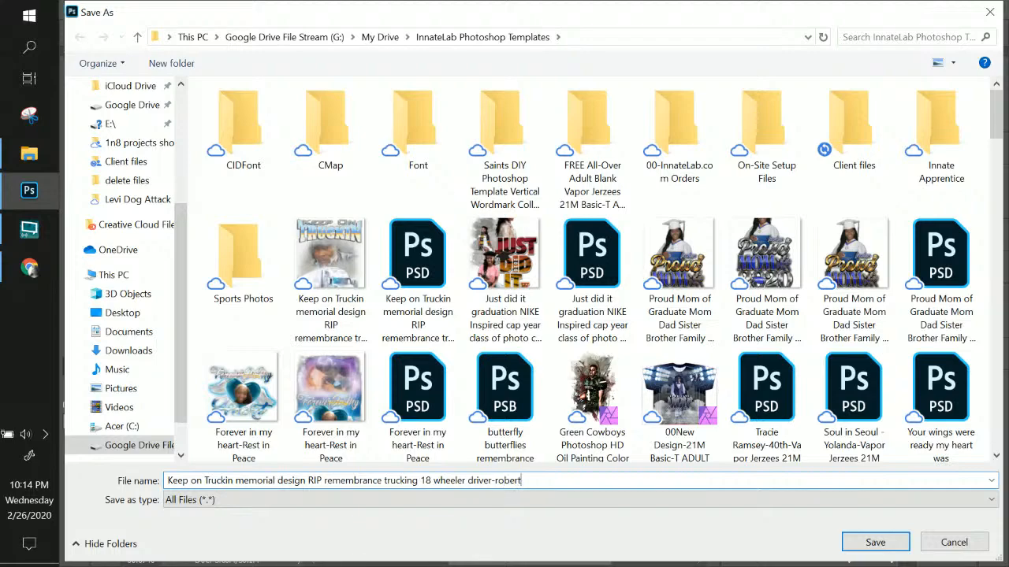
{"action": "key", "text": "Return"}
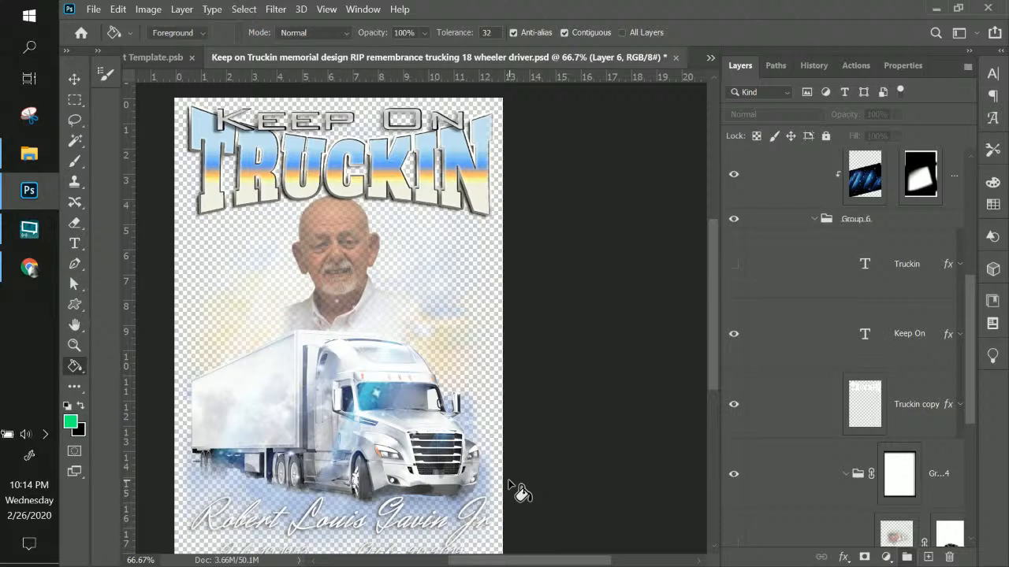
Preview Henny Penny on the date layer, then keep the Herr Von Muellerhoff font
{"action": "scroll", "coordinate": [887, 293], "scroll_direction": "up", "scroll_amount": 5}
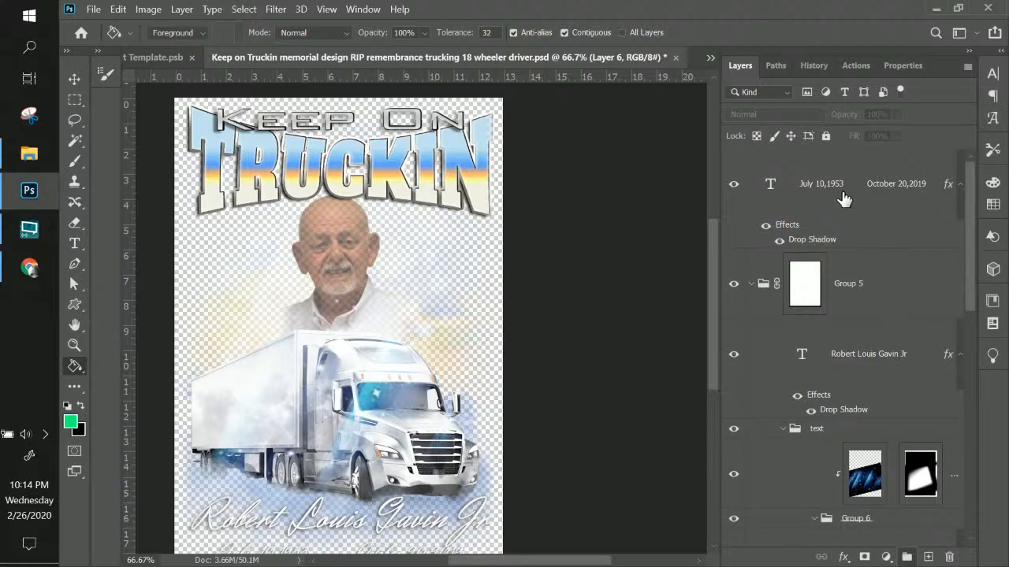
{"action": "left_click", "coordinate": [837, 227]}
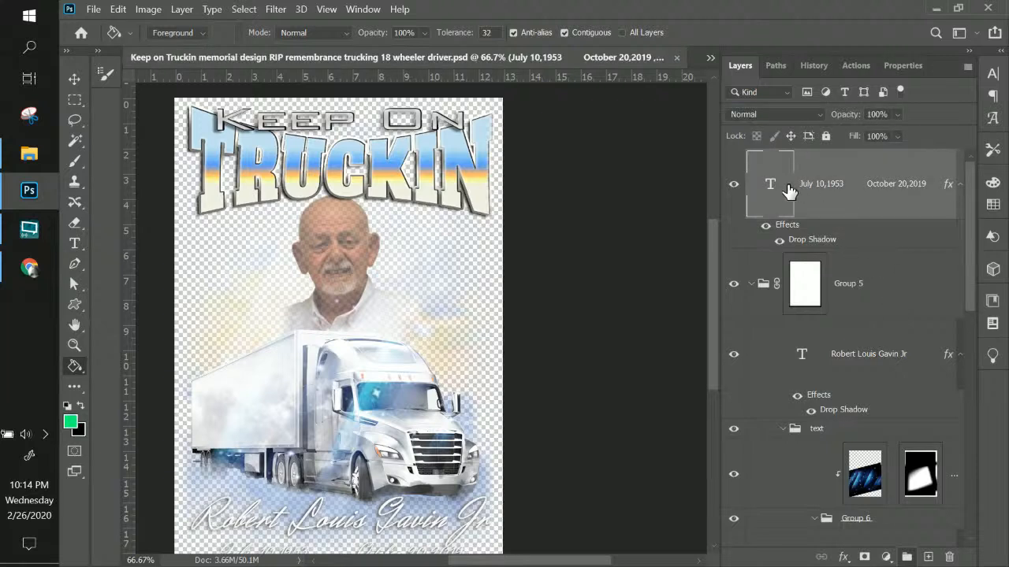
{"action": "left_click", "coordinate": [993, 76]}
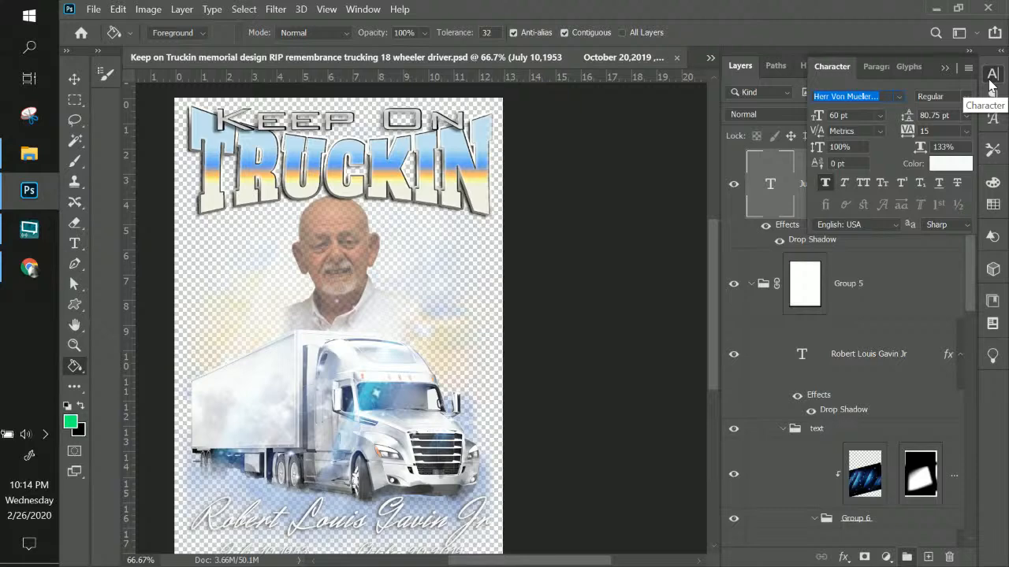
{"action": "left_click", "coordinate": [845, 96]}
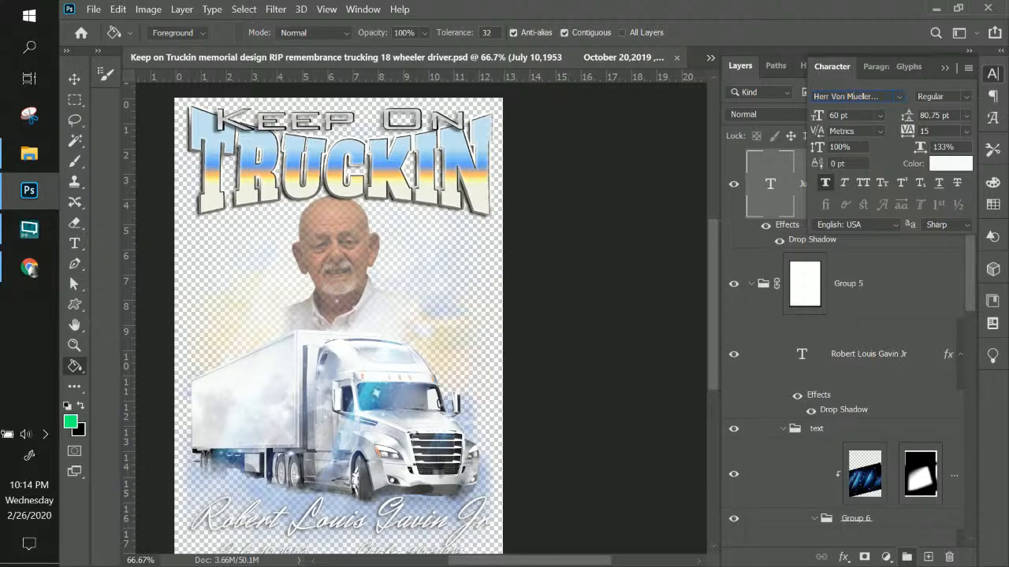
{"action": "left_click_drag", "start_coordinate": [845, 96], "coordinate": [904, 97]}
{"action": "left_click", "coordinate": [901, 97]}
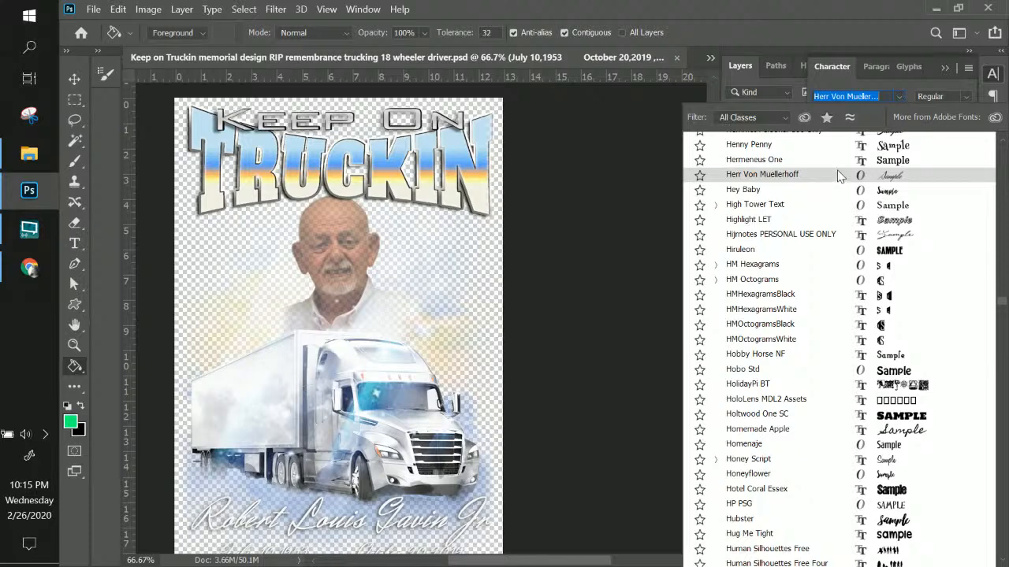
{"action": "key", "text": "Up"}
{"action": "key", "text": "Up"}
{"action": "key", "text": "Down"}
{"action": "key", "text": "Down"}
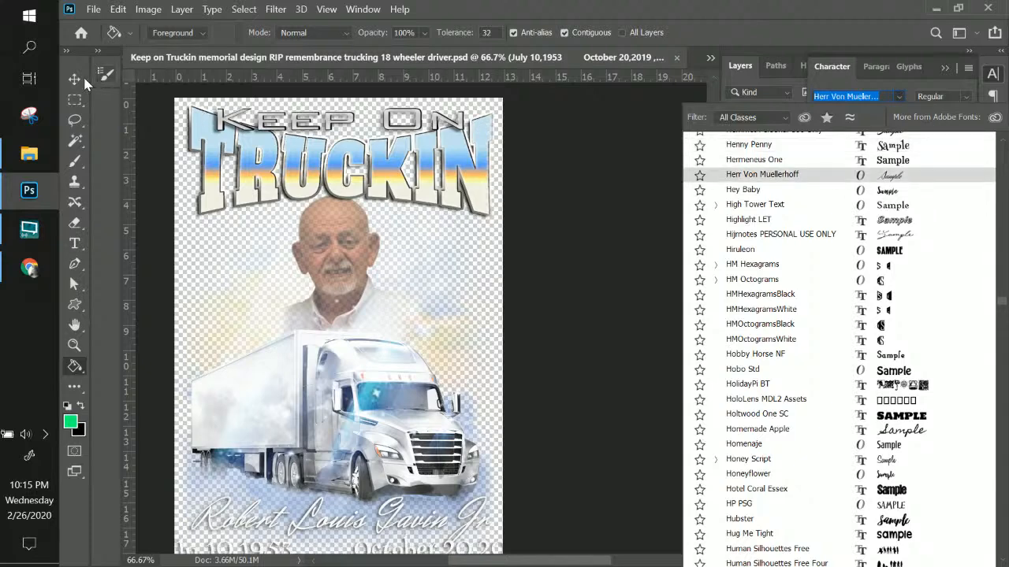
{"action": "key", "text": "Return"}
Save the layered document with File > Save and collapse the Character panel
{"action": "key", "text": "v"}
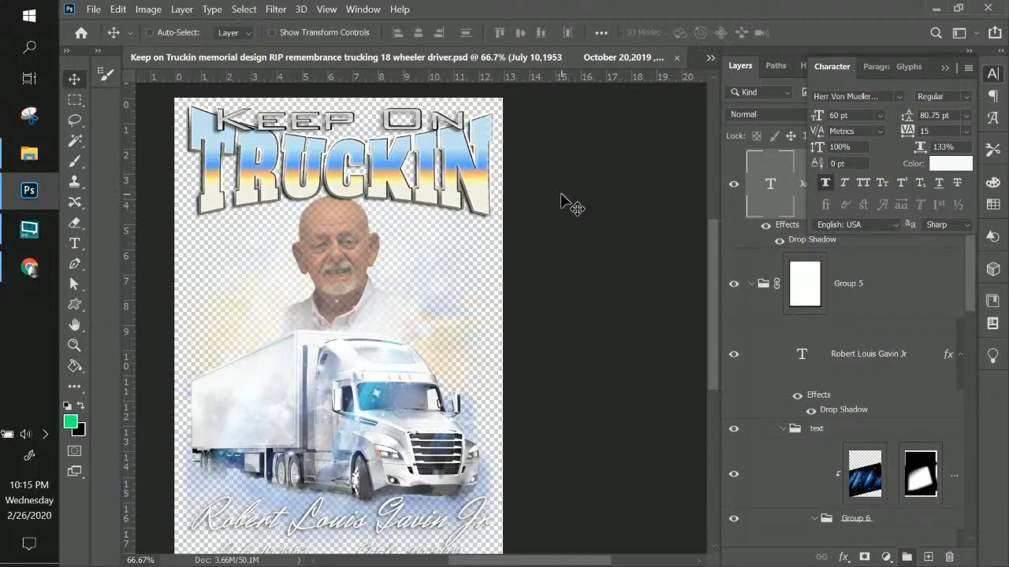
{"action": "scroll", "coordinate": [561, 197], "scroll_direction": "down", "scroll_amount": 3}
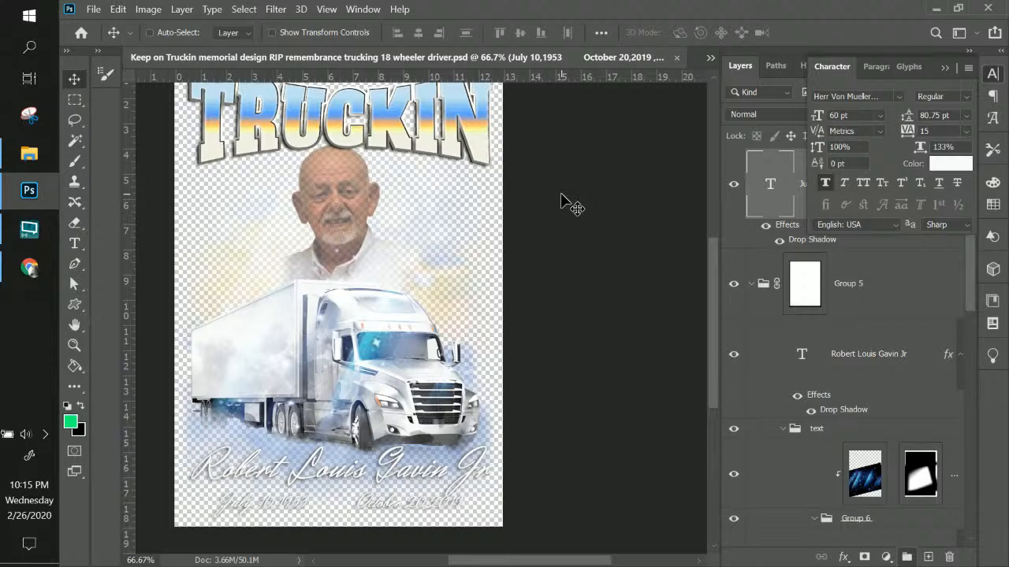
{"action": "scroll", "coordinate": [579, 230], "scroll_direction": "up", "scroll_amount": 5}
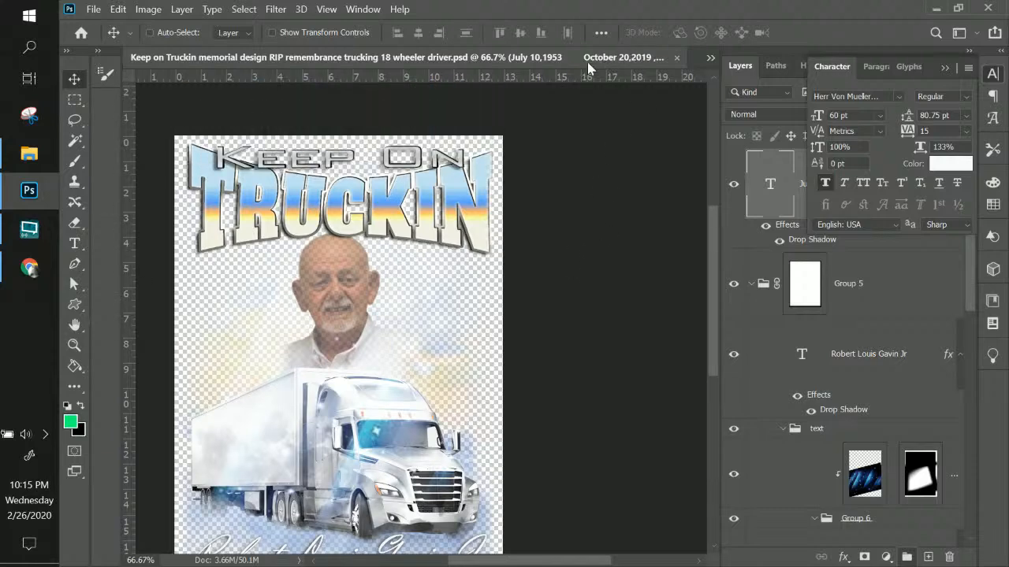
{"action": "left_click", "coordinate": [94, 9]}
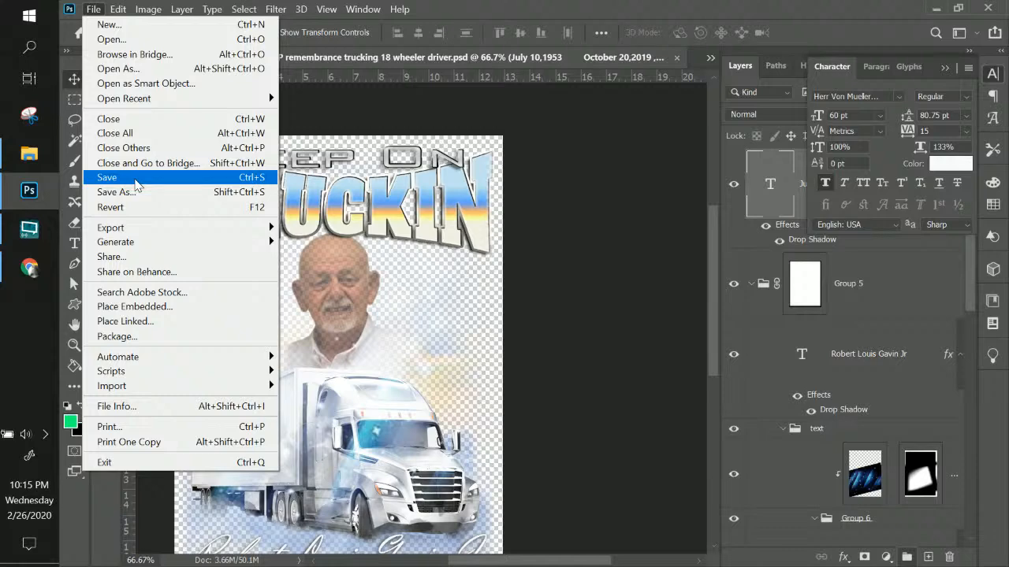
{"action": "left_click", "coordinate": [500, 60]}
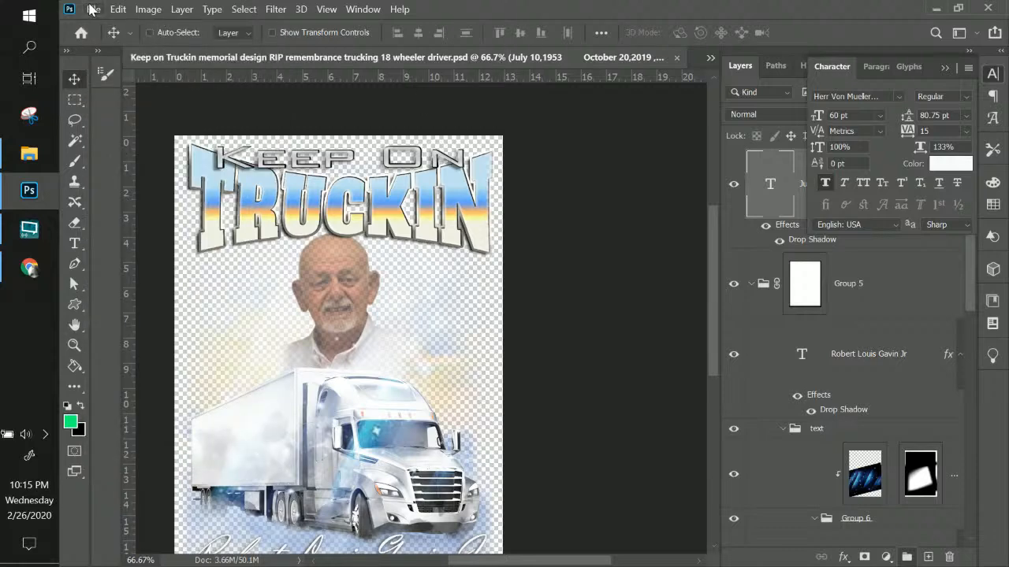
{"action": "left_click", "coordinate": [93, 8]}
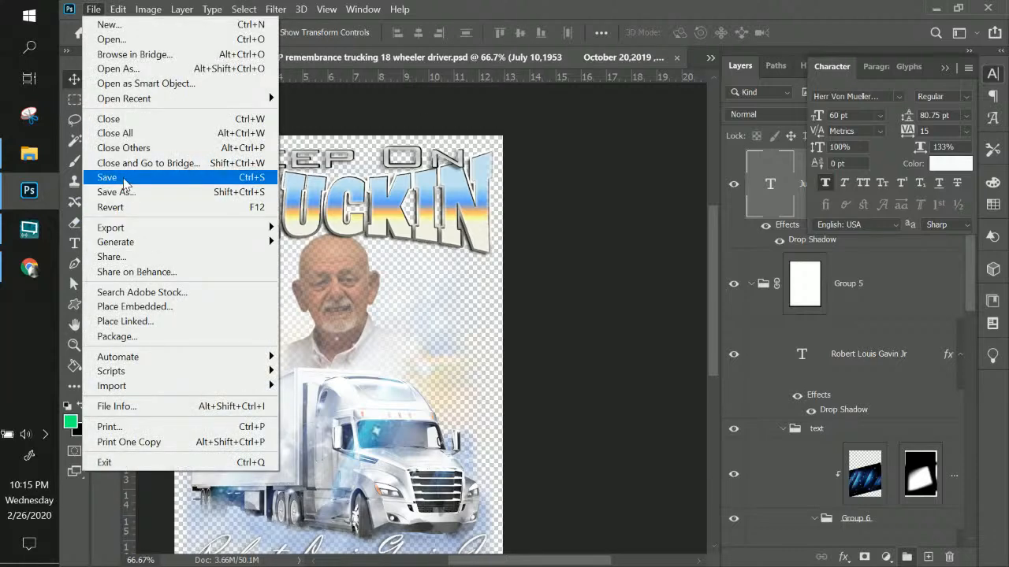
{"action": "left_click", "coordinate": [124, 178]}
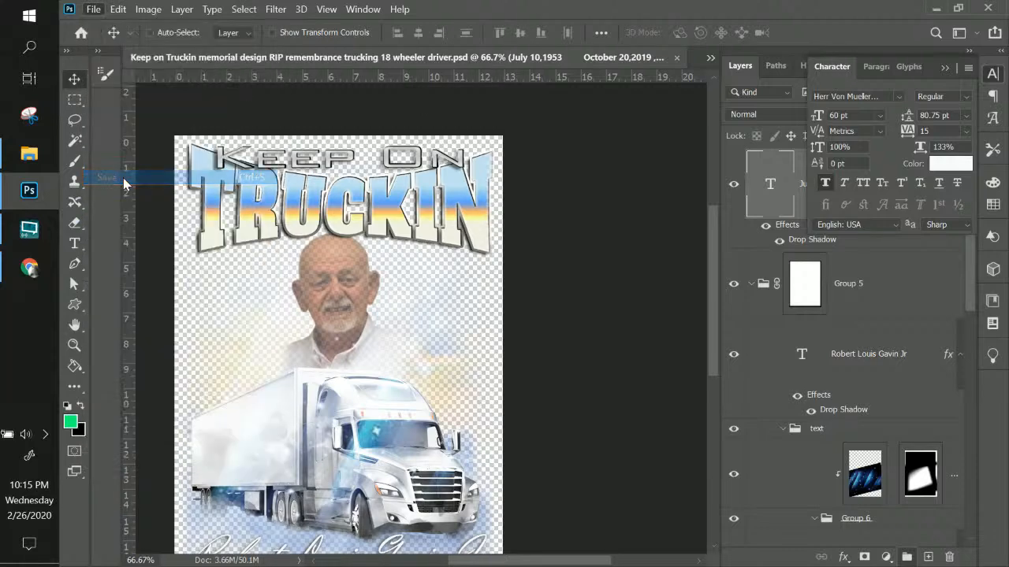
{"action": "left_click", "coordinate": [950, 69]}
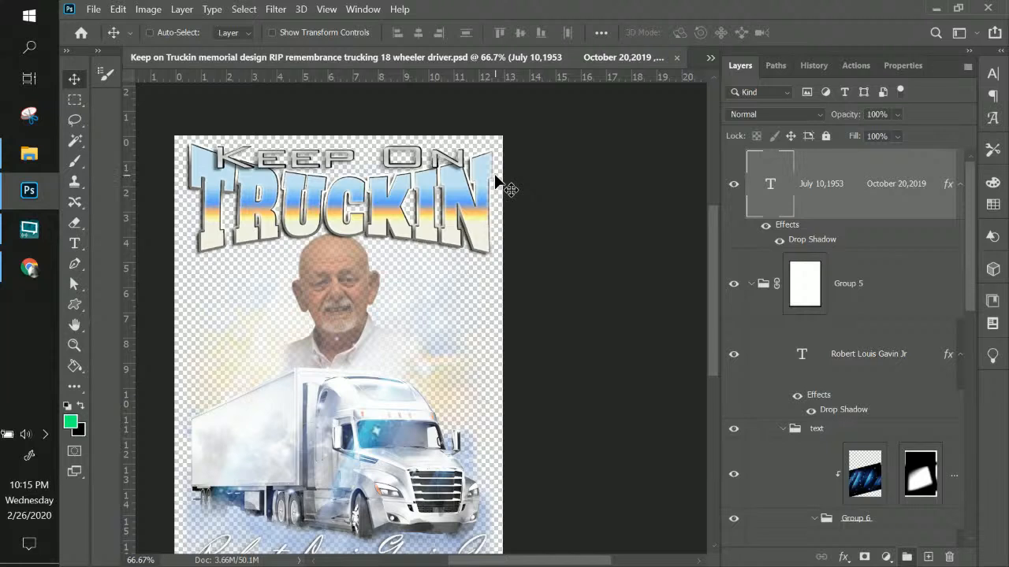
Select the Truckin copy layer from the canvas and move it above Group 5 to the top
{"action": "scroll", "coordinate": [883, 339], "scroll_direction": "down", "scroll_amount": 5}
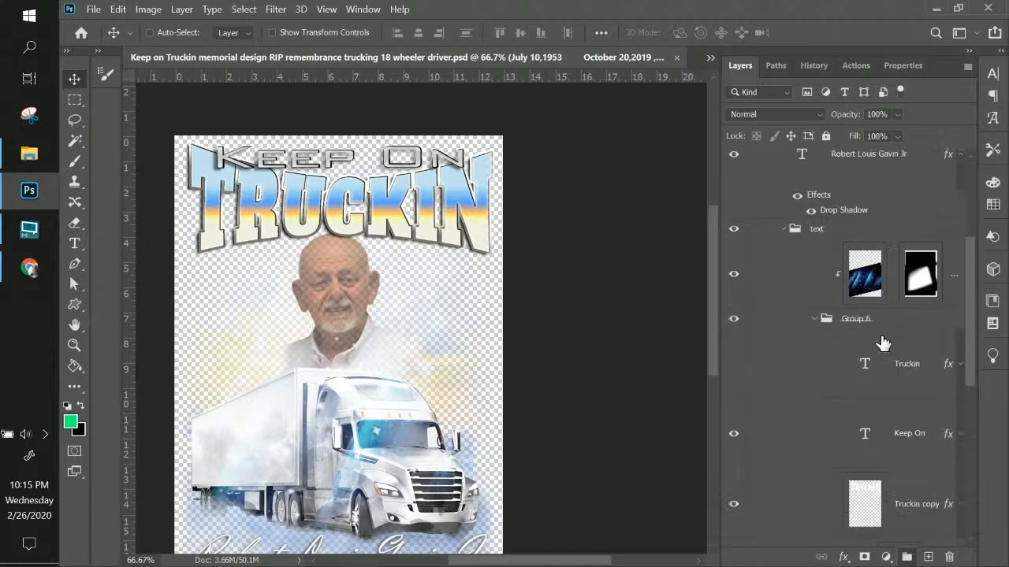
{"action": "right_click", "coordinate": [487, 208]}
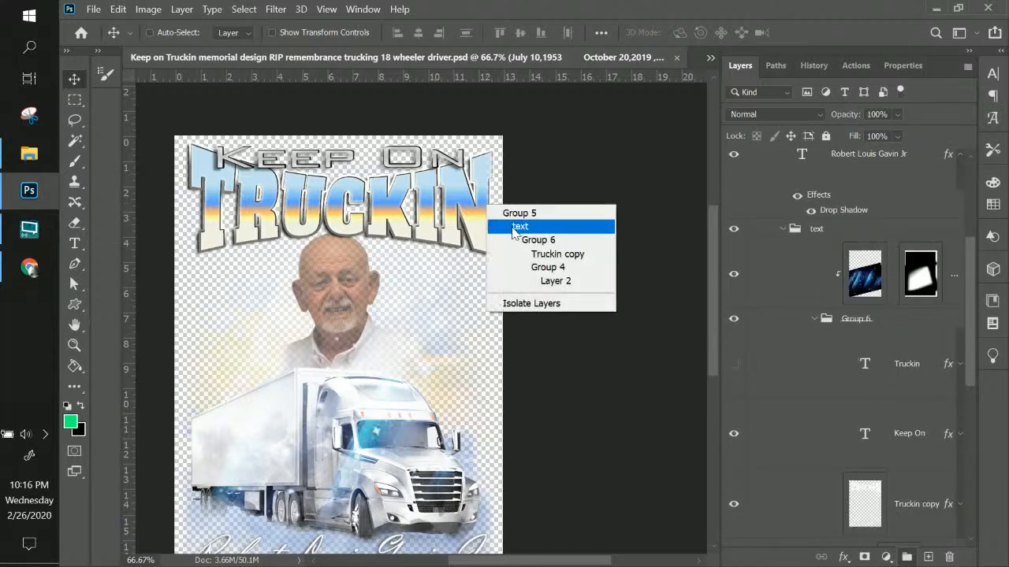
{"action": "left_click", "coordinate": [536, 254]}
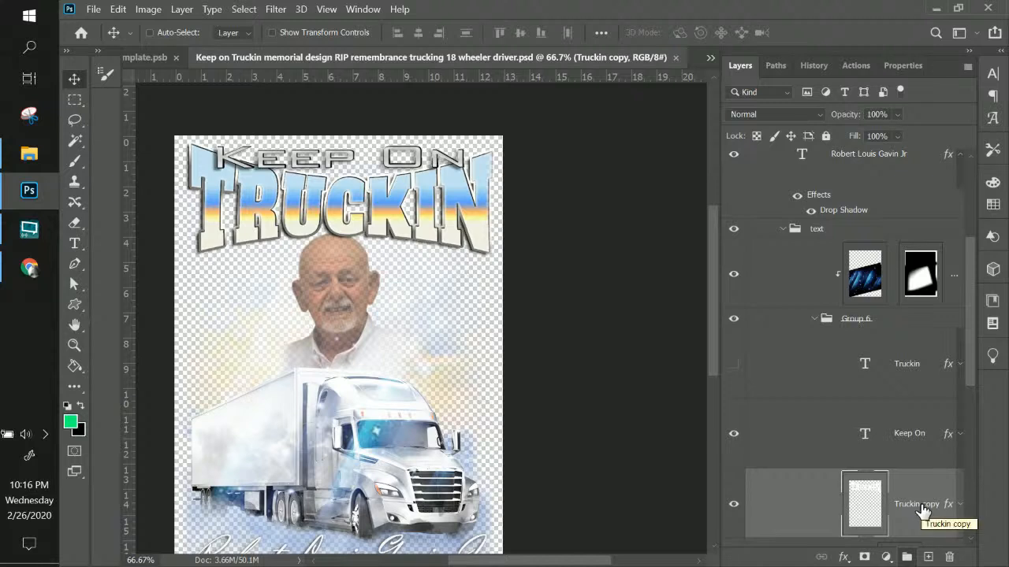
{"action": "left_click_drag", "start_coordinate": [921, 512], "coordinate": [897, 256]}
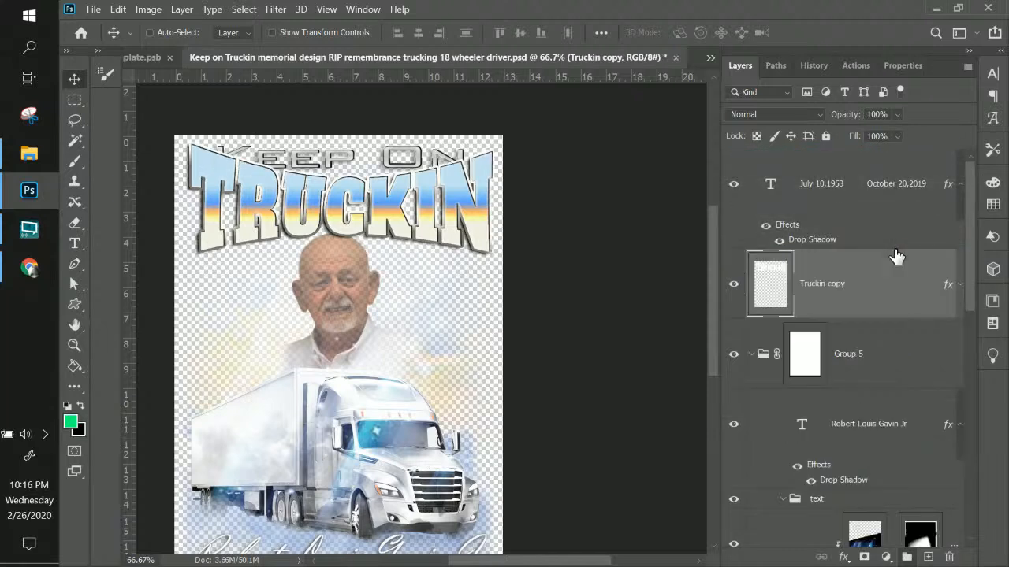
Stack the Keep On text layer above Truckin copy and show Layer 6 as a white background
{"action": "scroll", "coordinate": [901, 358], "scroll_direction": "down", "scroll_amount": 3}
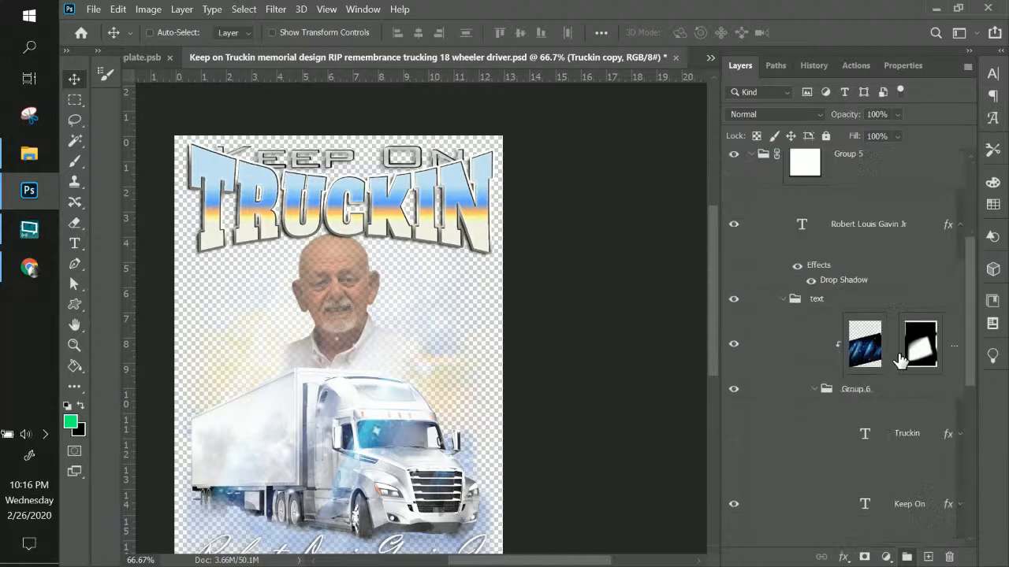
{"action": "scroll", "coordinate": [901, 358], "scroll_direction": "down", "scroll_amount": 2}
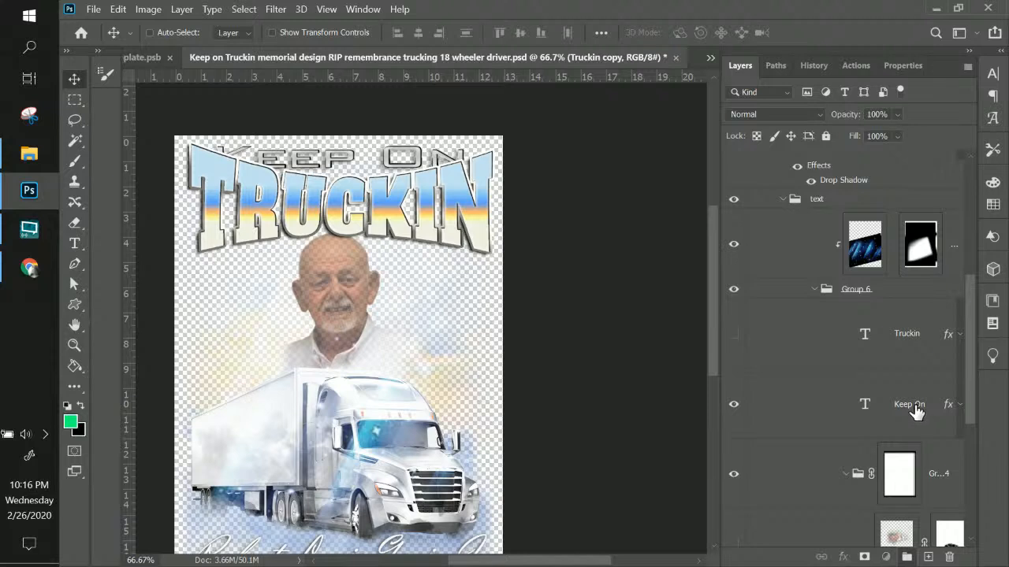
{"action": "left_click", "coordinate": [914, 404]}
{"action": "left_click_drag", "start_coordinate": [912, 397], "coordinate": [869, 249]}
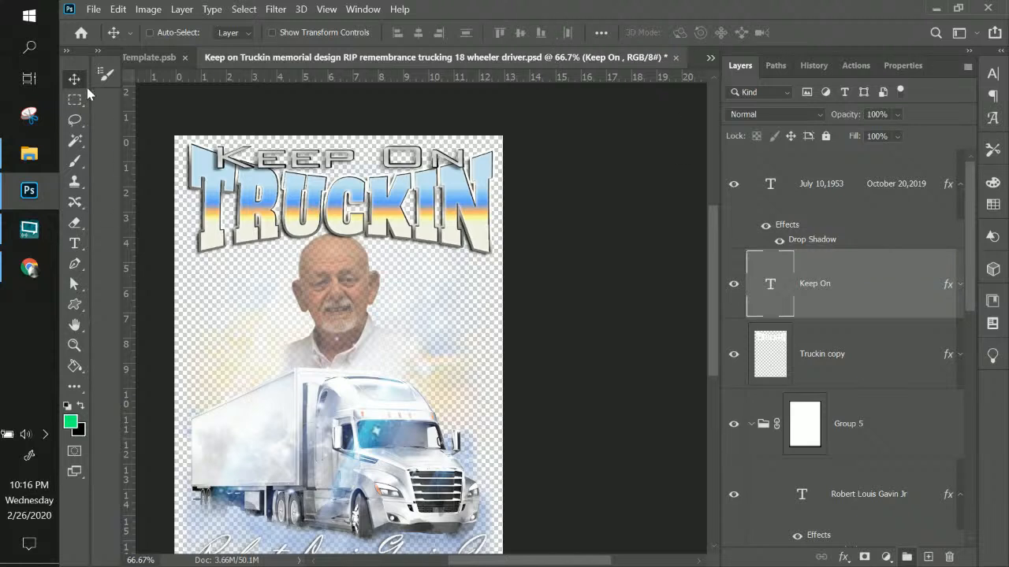
{"action": "scroll", "coordinate": [814, 388], "scroll_direction": "down", "scroll_amount": 5}
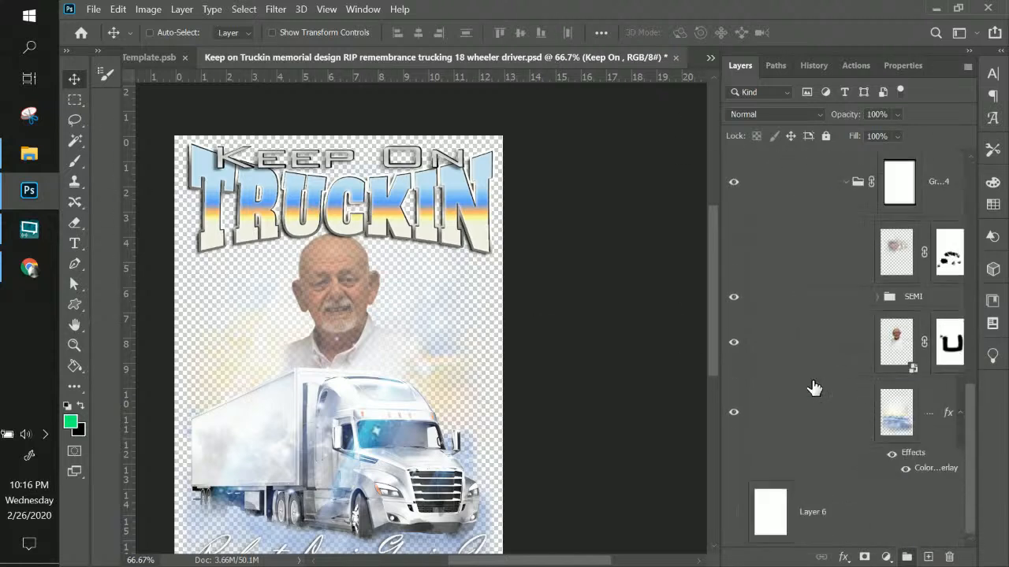
{"action": "left_click", "coordinate": [733, 513]}
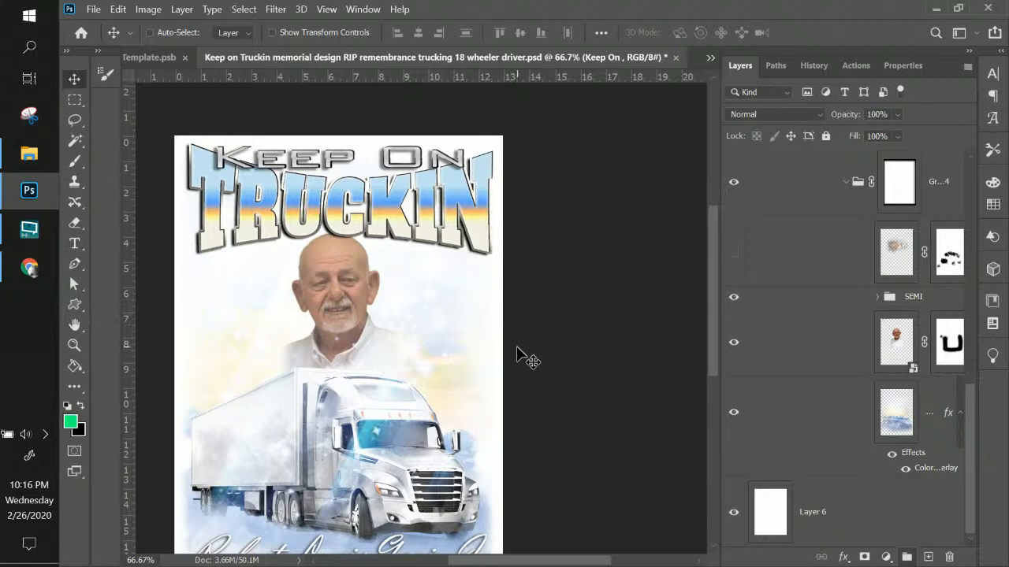
Save the PSD with Ctrl+S, then scroll through the canvas to review title, portrait, truck, name and dates
{"action": "key", "text": "ctrl+s"}
{"action": "scroll", "coordinate": [402, 276], "scroll_direction": "down", "scroll_amount": 5}
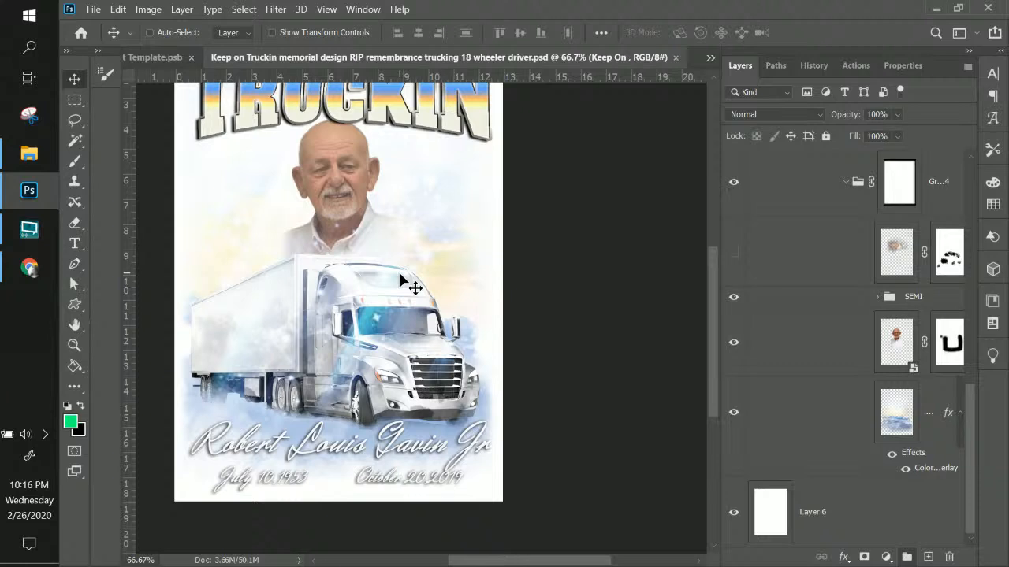
{"action": "scroll", "coordinate": [532, 333], "scroll_direction": "up", "scroll_amount": 3}
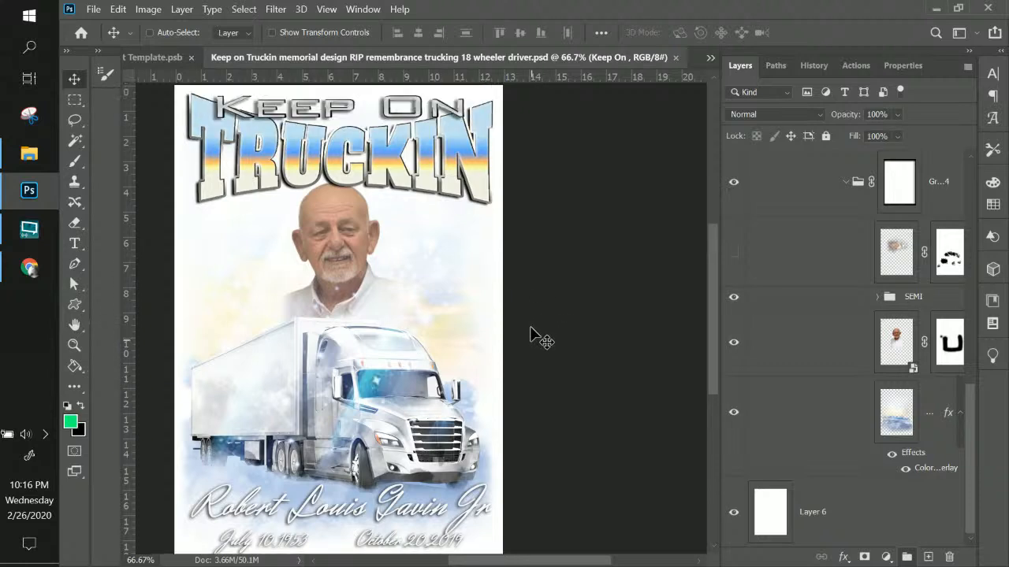
{"action": "scroll", "coordinate": [532, 333], "scroll_direction": "up", "scroll_amount": 3}
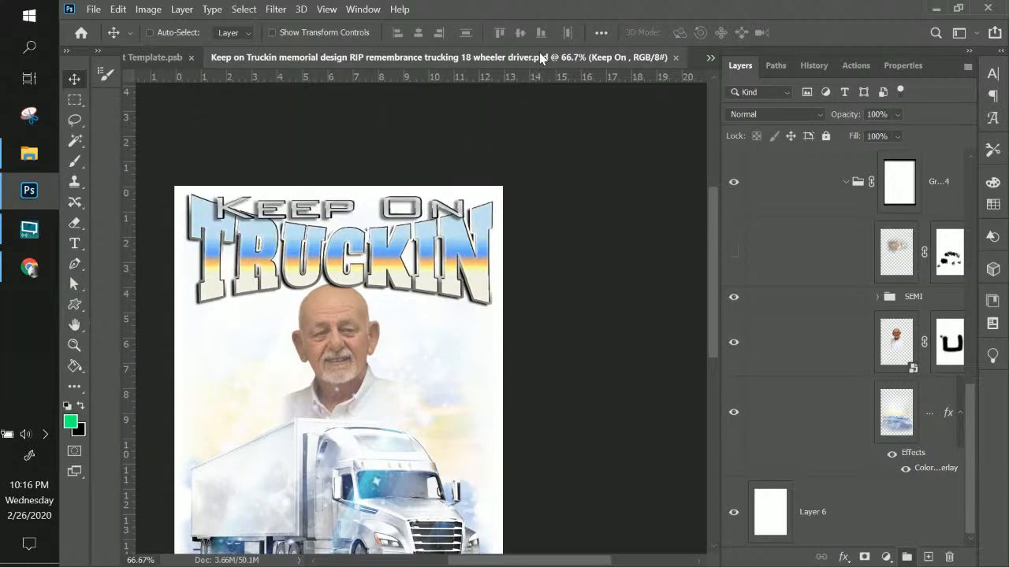
{"action": "scroll", "coordinate": [542, 59], "scroll_direction": "down", "scroll_amount": 2}
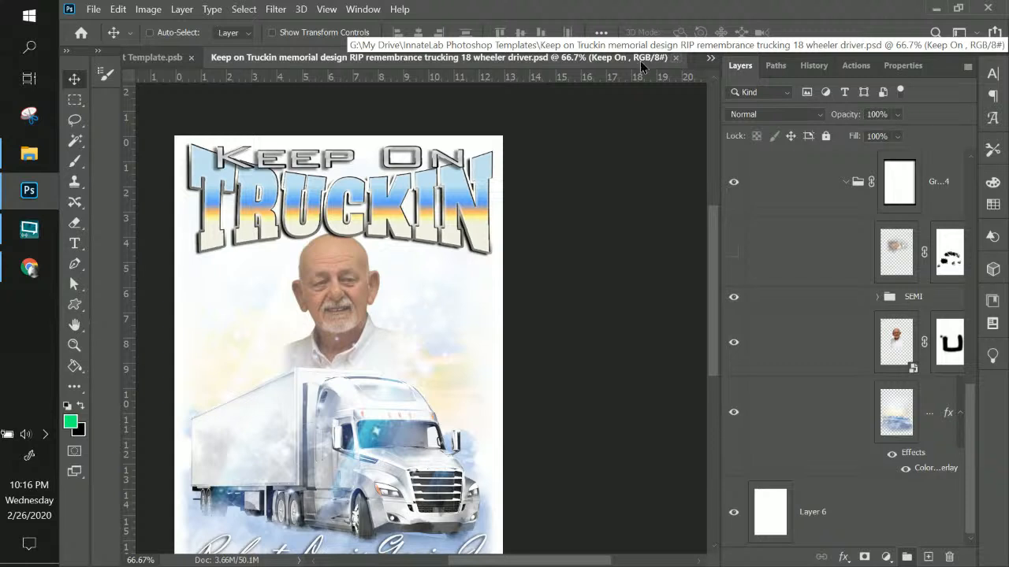
{"action": "scroll", "coordinate": [638, 67], "scroll_direction": "down", "scroll_amount": 1}
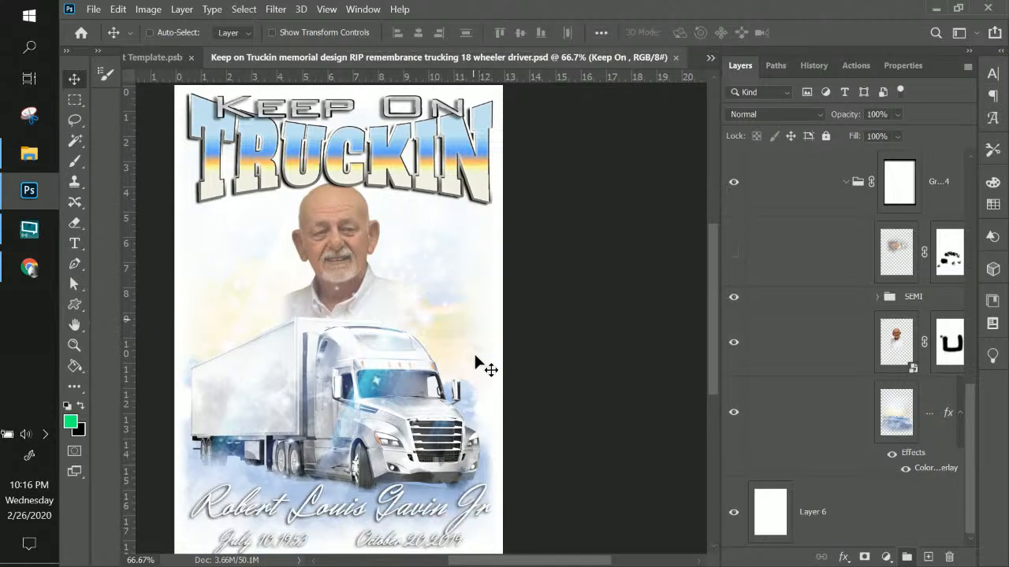
{"action": "scroll", "coordinate": [479, 363], "scroll_direction": "down", "scroll_amount": 2}
{"action": "scroll", "coordinate": [477, 418], "scroll_direction": "up", "scroll_amount": 10}
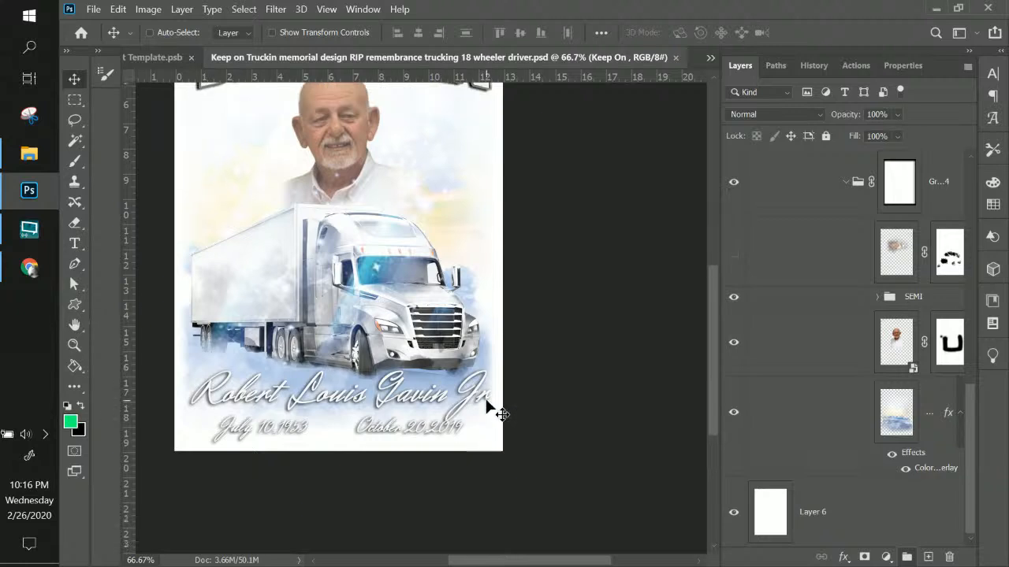
{"action": "scroll", "coordinate": [486, 406], "scroll_direction": "up", "scroll_amount": 5}
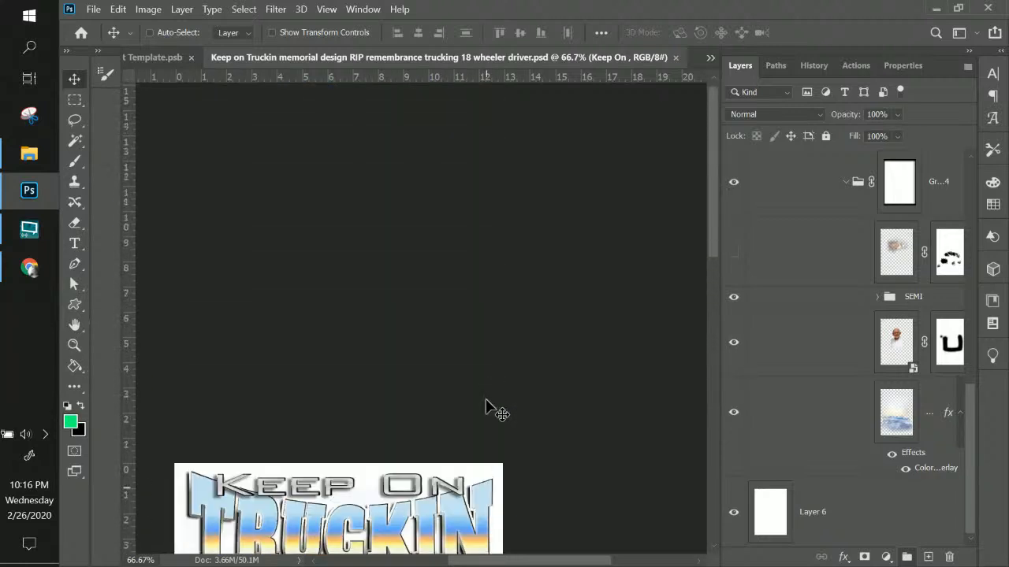
{"action": "scroll", "coordinate": [486, 405], "scroll_direction": "down", "scroll_amount": 10}
{"action": "scroll", "coordinate": [486, 405], "scroll_direction": "down", "scroll_amount": 3}
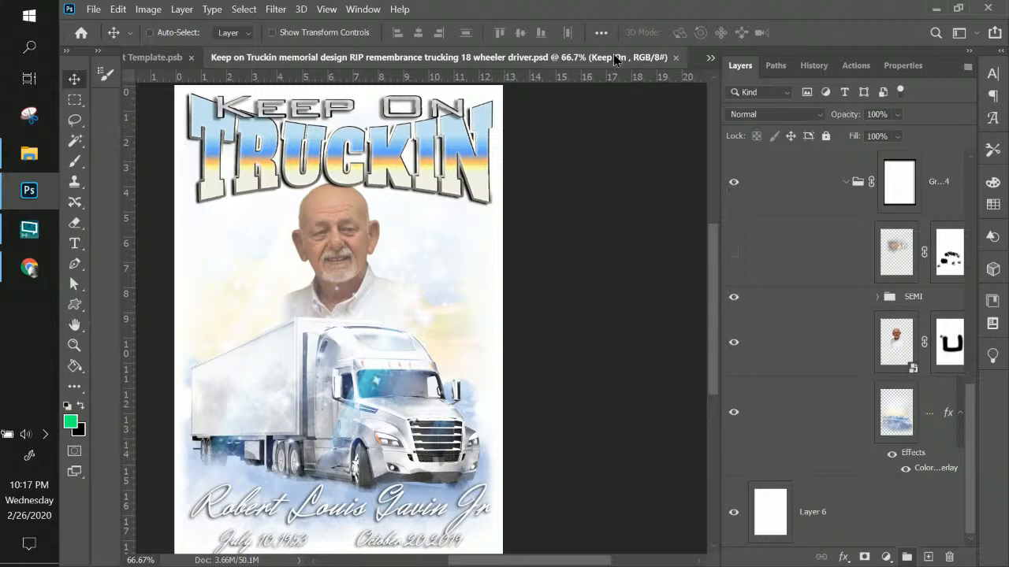
Close the Keep on Truckin document tab and minimize the Photoshop window
{"action": "left_click", "coordinate": [675, 57]}
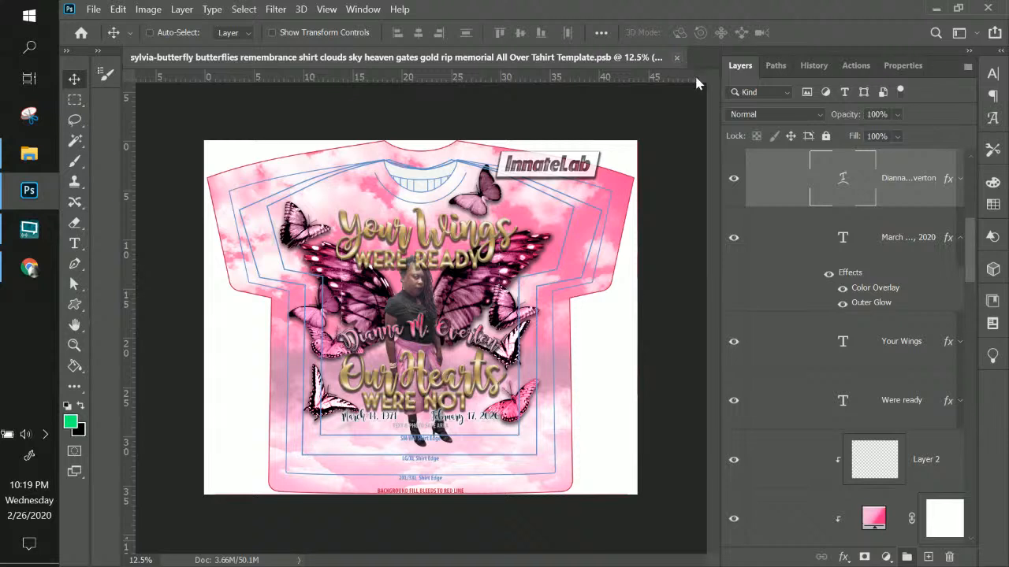
{"action": "left_click", "coordinate": [936, 8]}
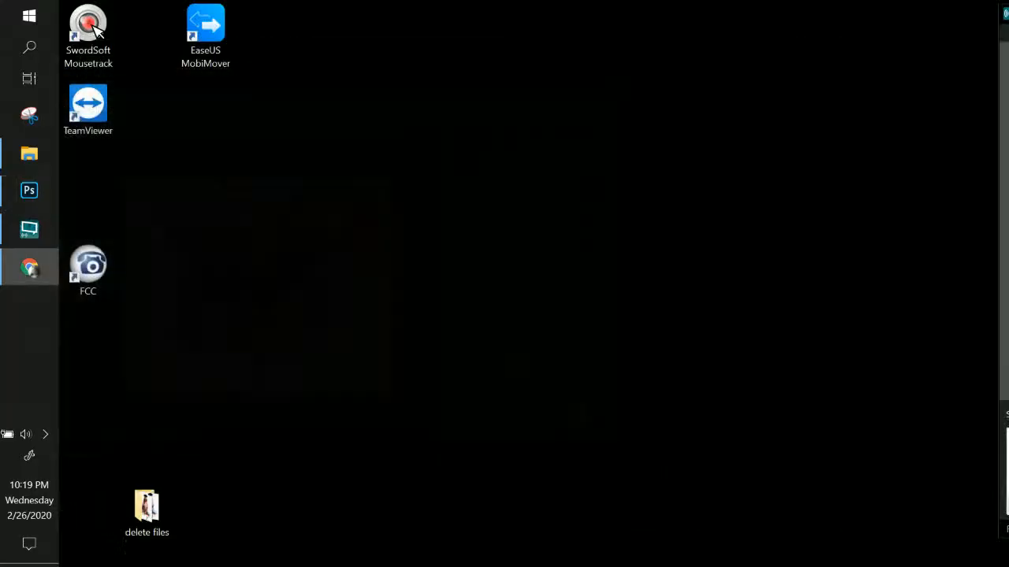